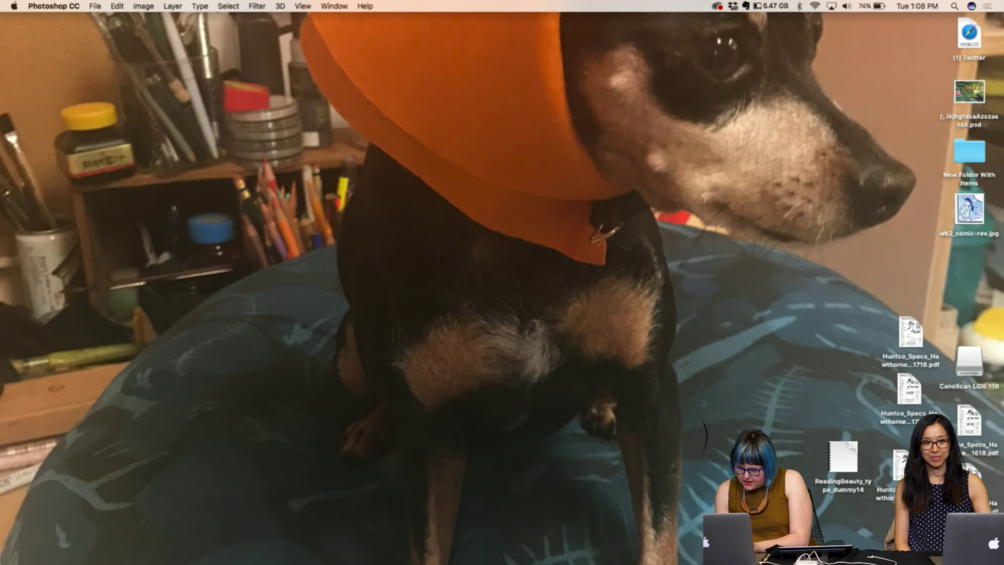
Open the sketch adobegransk.psd from the sketches folder inside docs/adobe and fit it on screen
{"action": "left_click", "coordinate": [90, 550]}
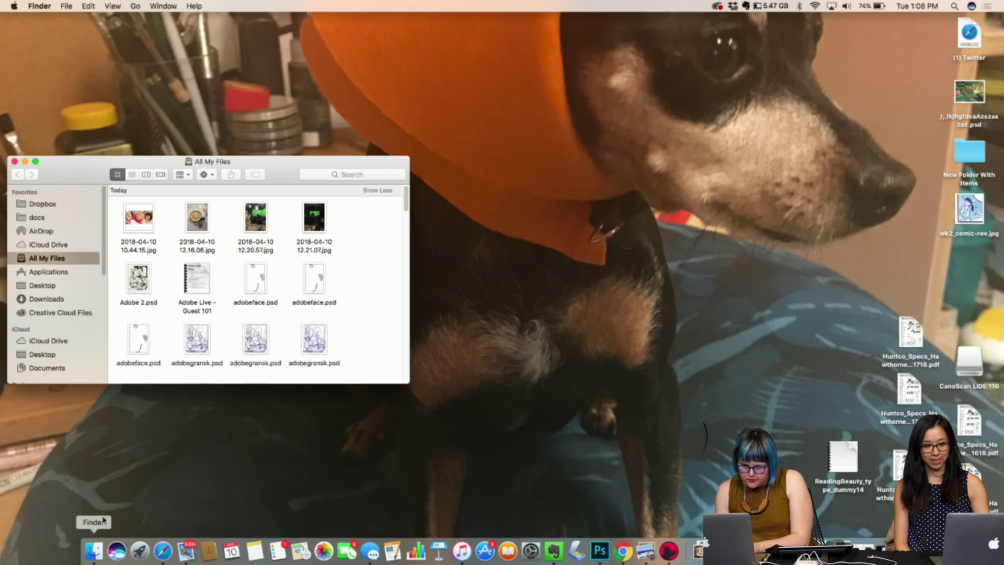
{"action": "left_click", "coordinate": [35, 217]}
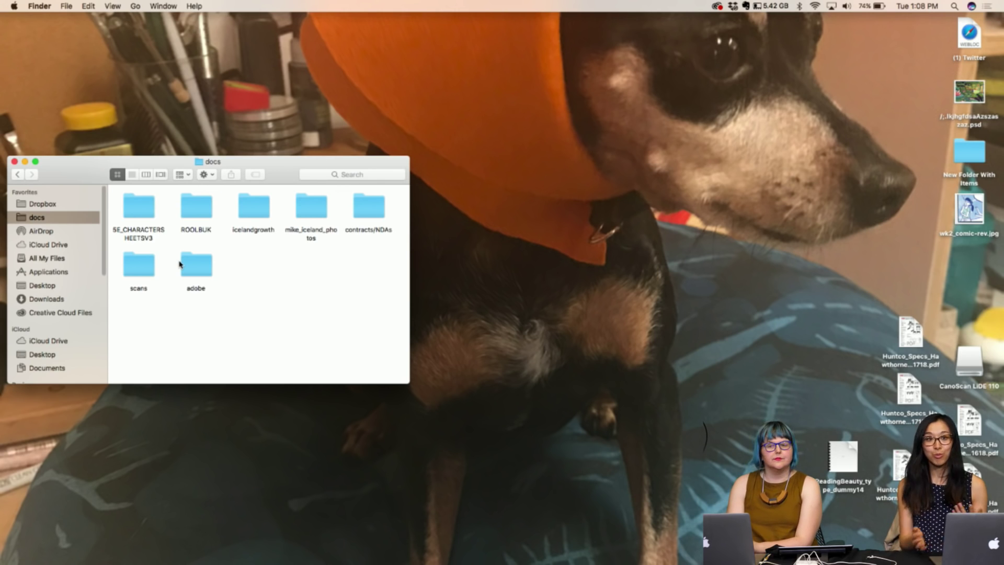
{"action": "double_click", "coordinate": [203, 267]}
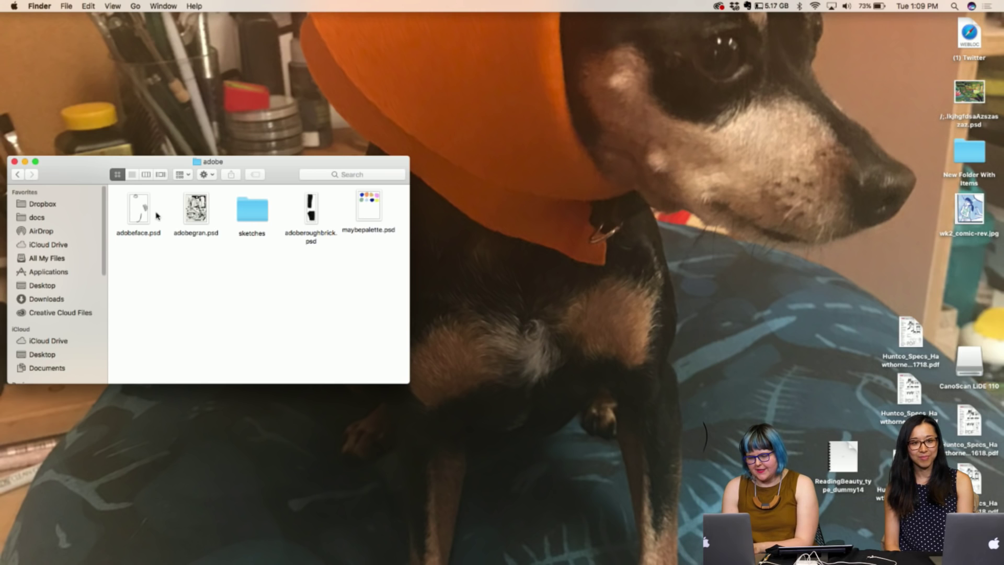
{"action": "double_click", "coordinate": [248, 211]}
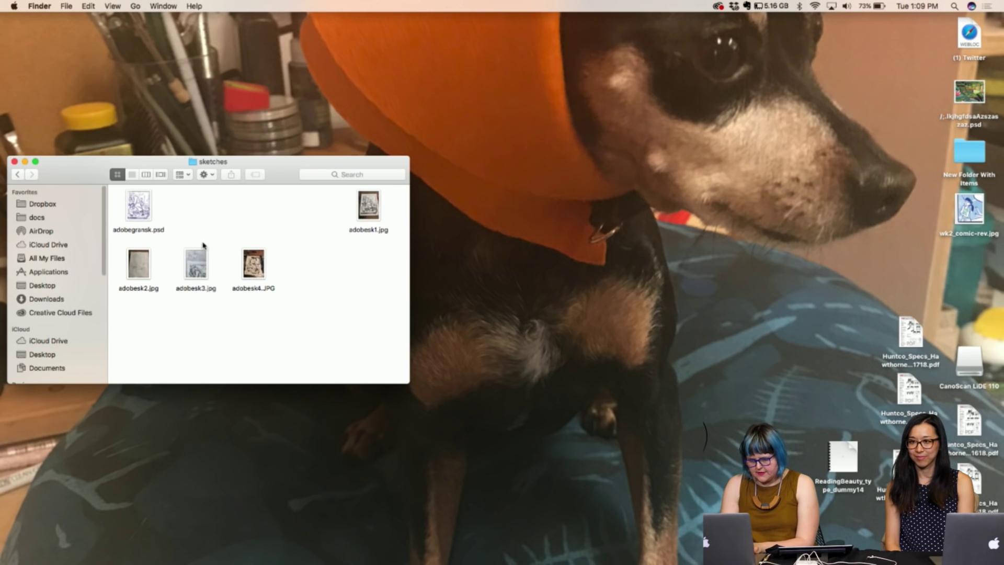
{"action": "double_click", "coordinate": [135, 205]}
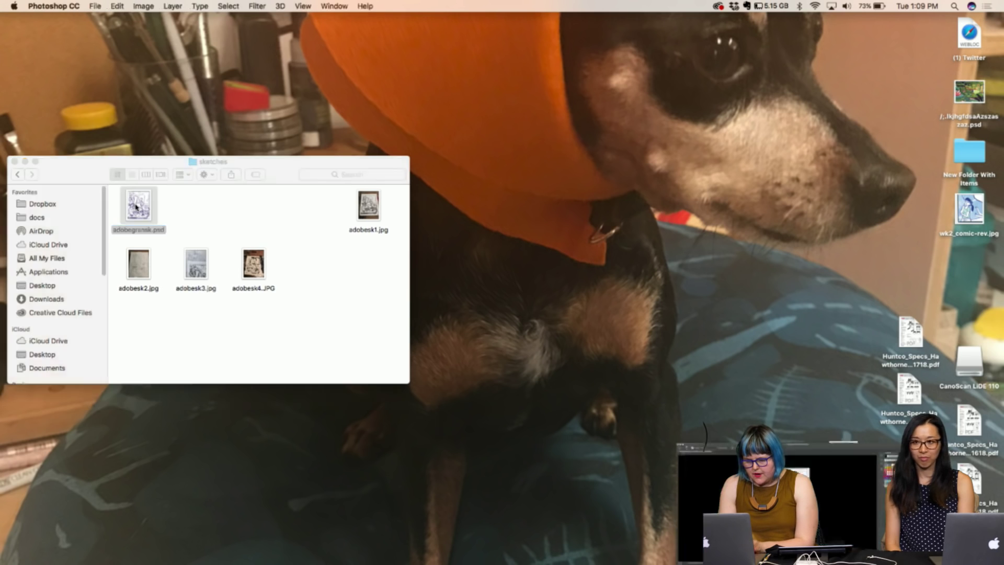
{"action": "key", "text": "super+equal"}
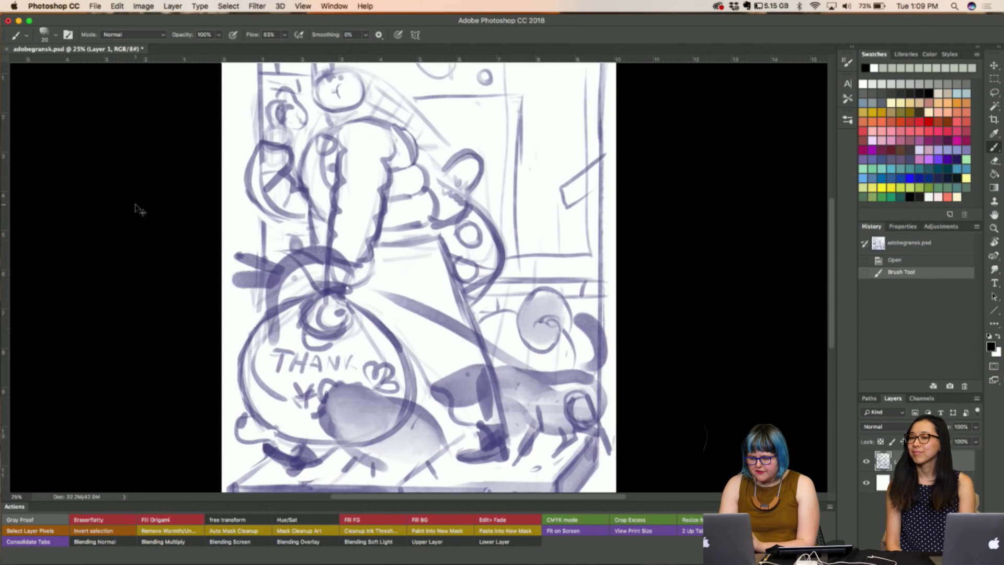
{"action": "key", "text": "super+minus"}
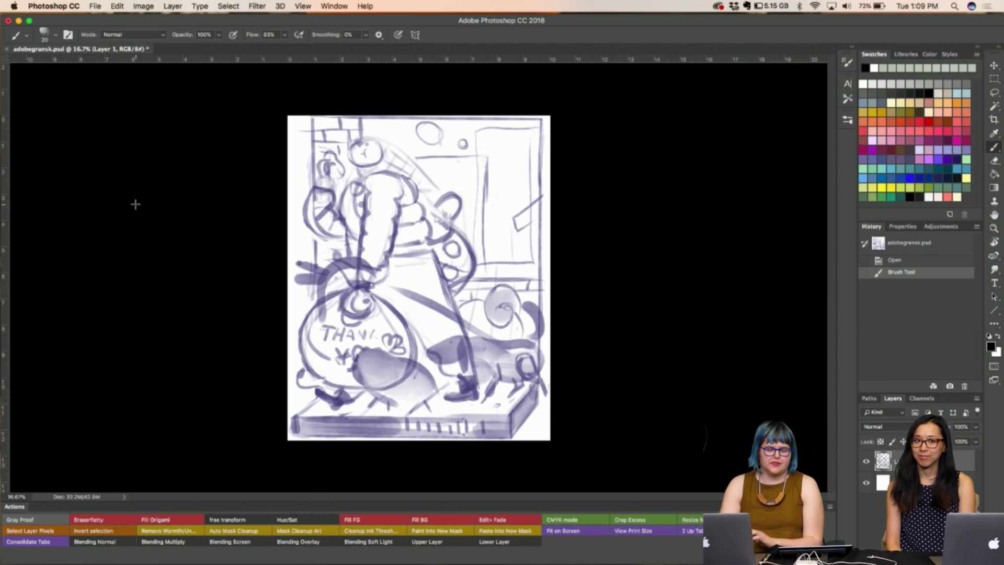
{"action": "left_click", "coordinate": [302, 7]}
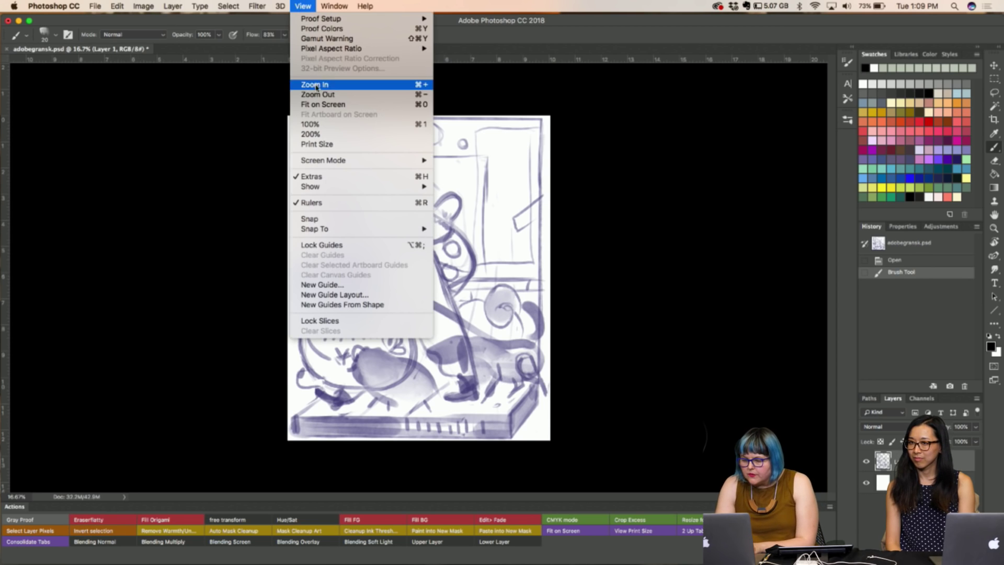
{"action": "left_click", "coordinate": [316, 104]}
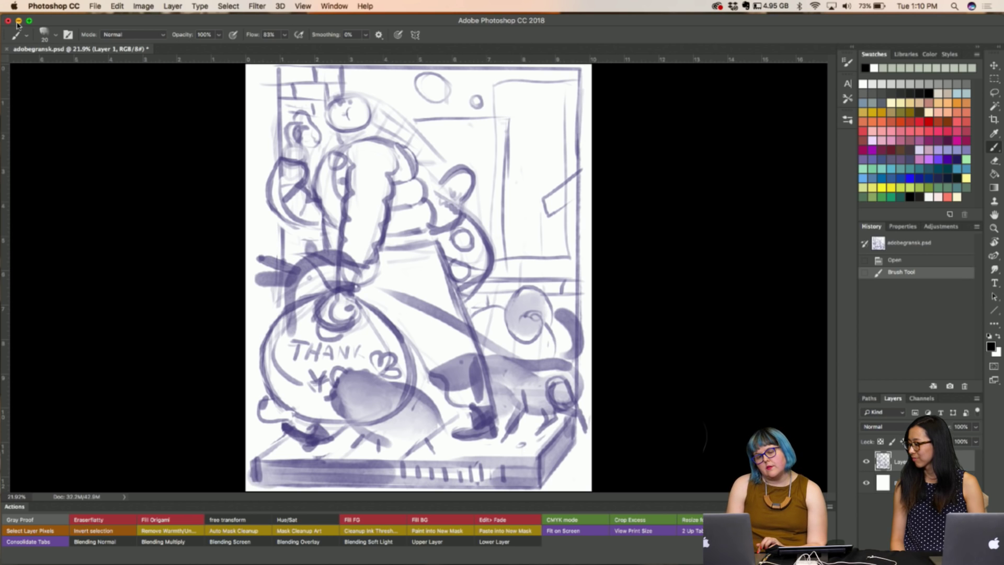
Minimise the Photoshop window and show adobesk1.jpg from the sketches folder as a full-screen slideshow in Preview
{"action": "left_click", "coordinate": [18, 23]}
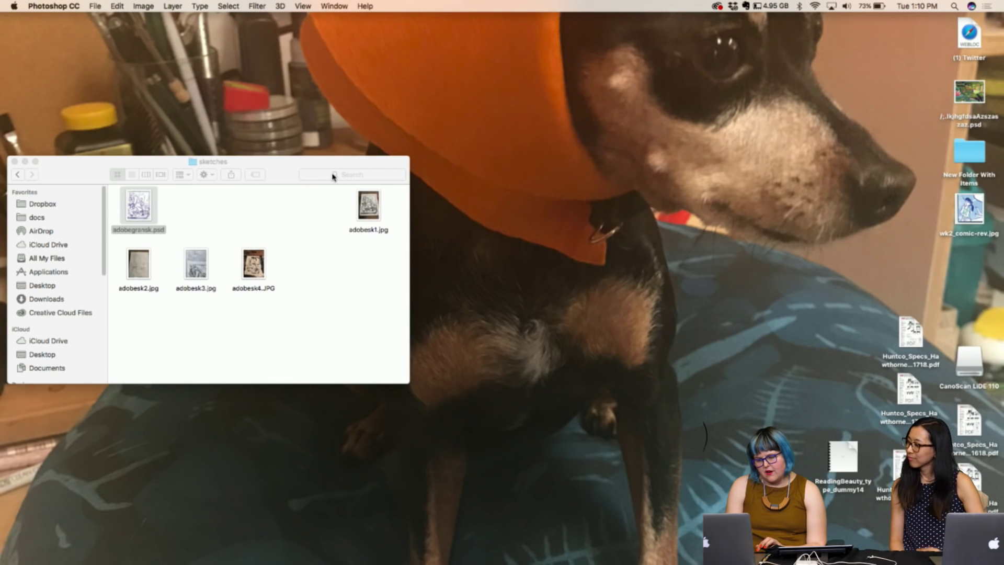
{"action": "double_click", "coordinate": [367, 207]}
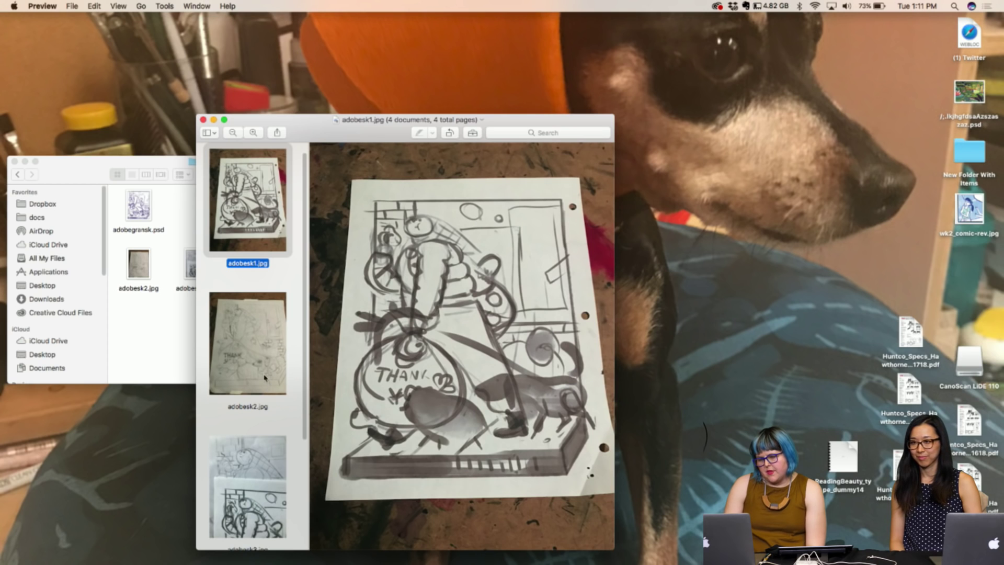
{"action": "key", "text": "super+shift+f"}
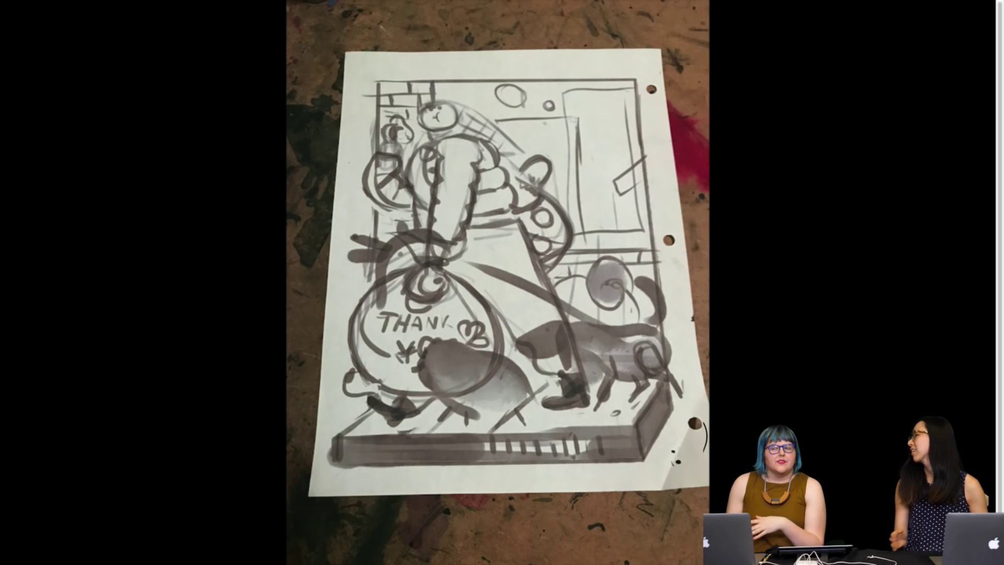
Examine the sketch-stage photos one by one up to the inked drawing adobesk4.JPG, and leave the slideshow
{"action": "key", "text": "Right"}
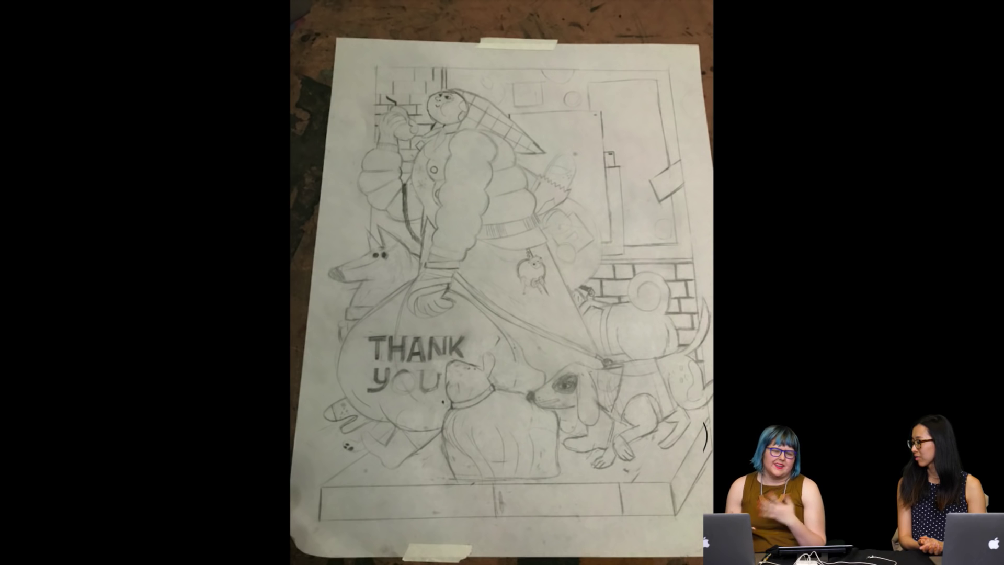
{"action": "key", "text": "Right"}
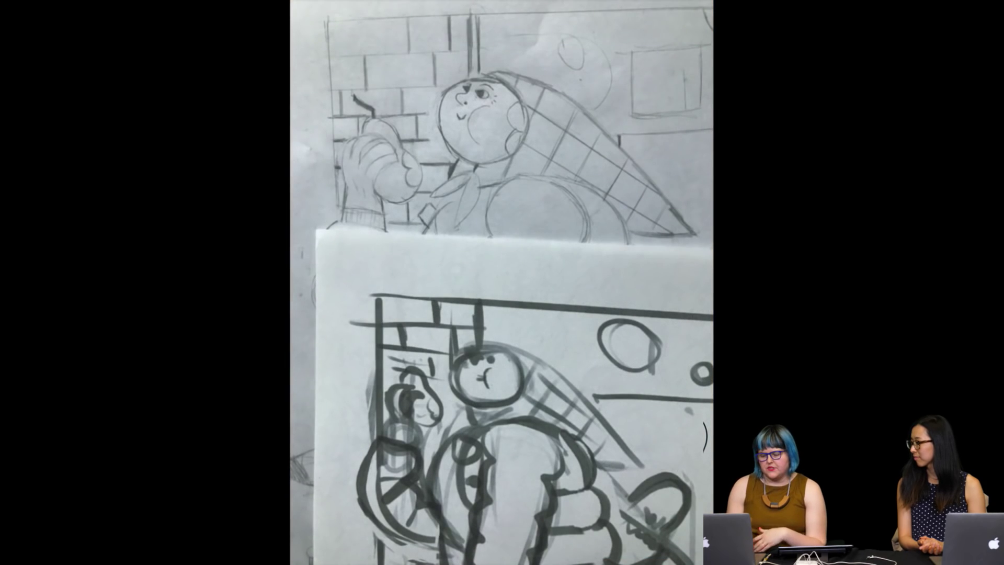
{"action": "key", "text": "Right"}
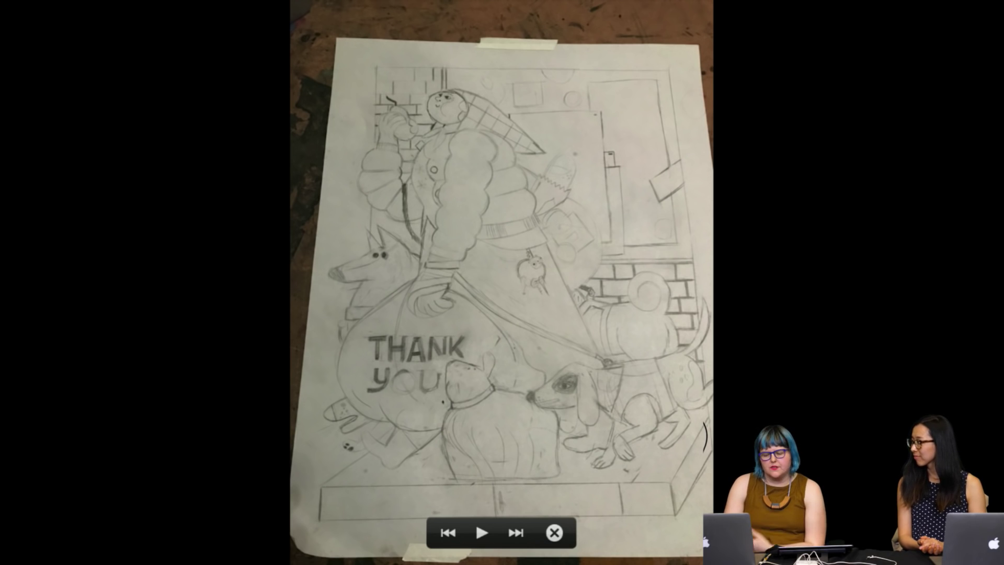
{"action": "key", "text": "Right"}
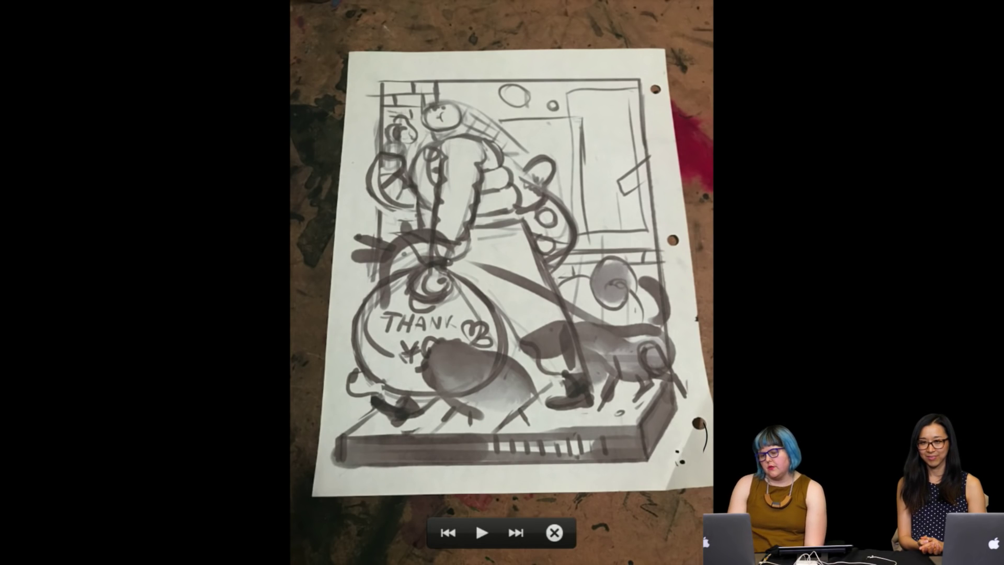
{"action": "key", "text": "Right"}
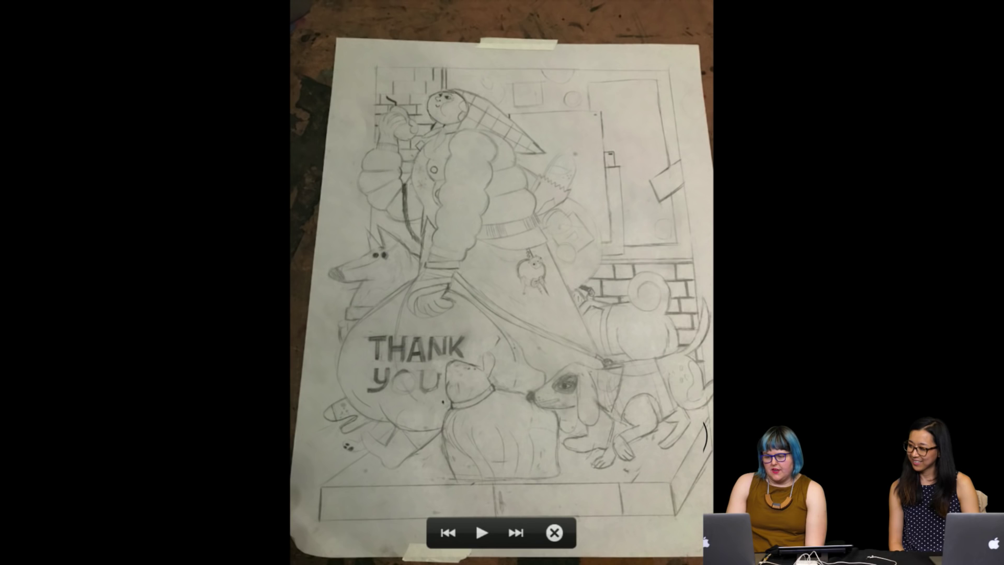
{"action": "key", "text": "Right"}
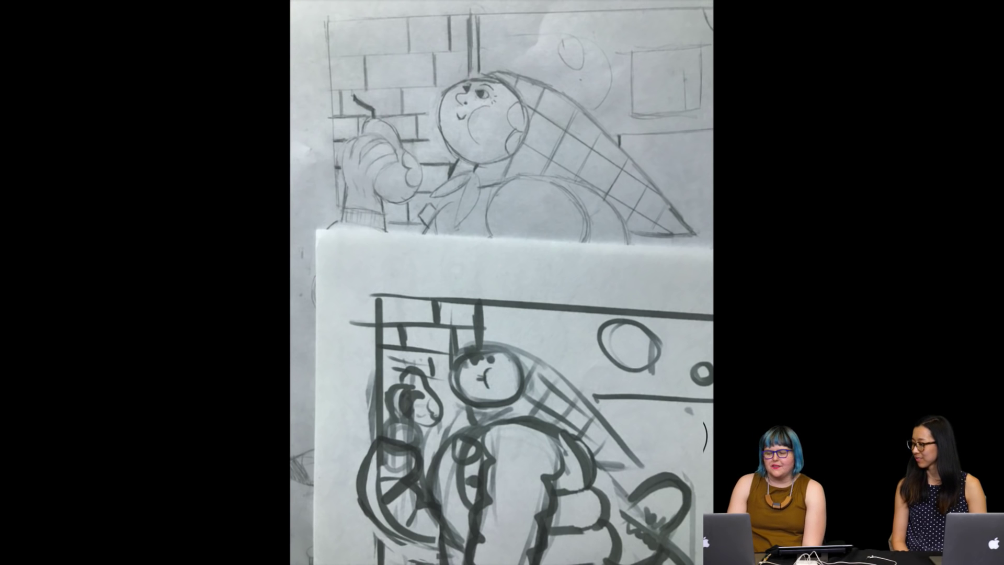
{"action": "key", "text": "Right"}
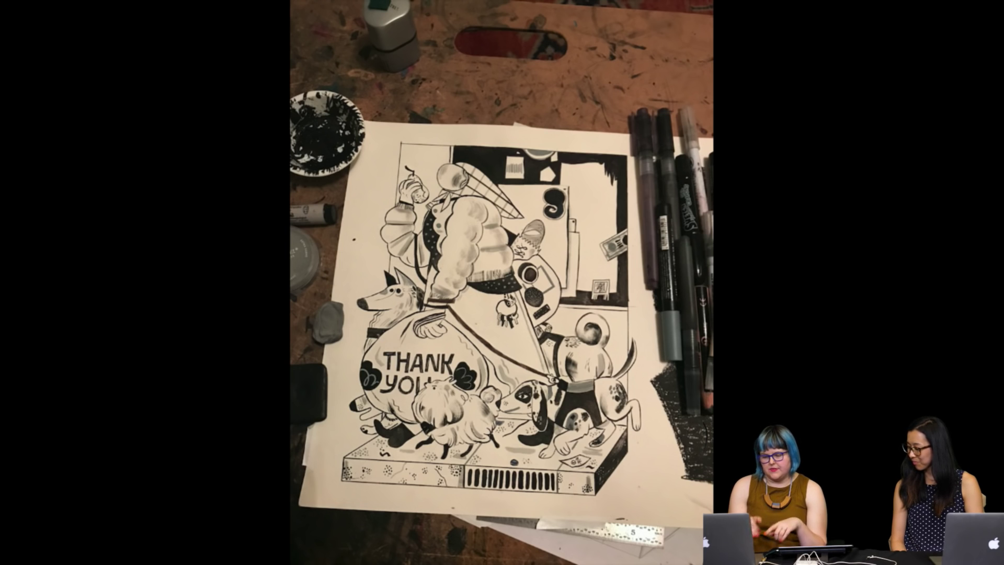
{"action": "mouse_move", "coordinate": [314, 372]}
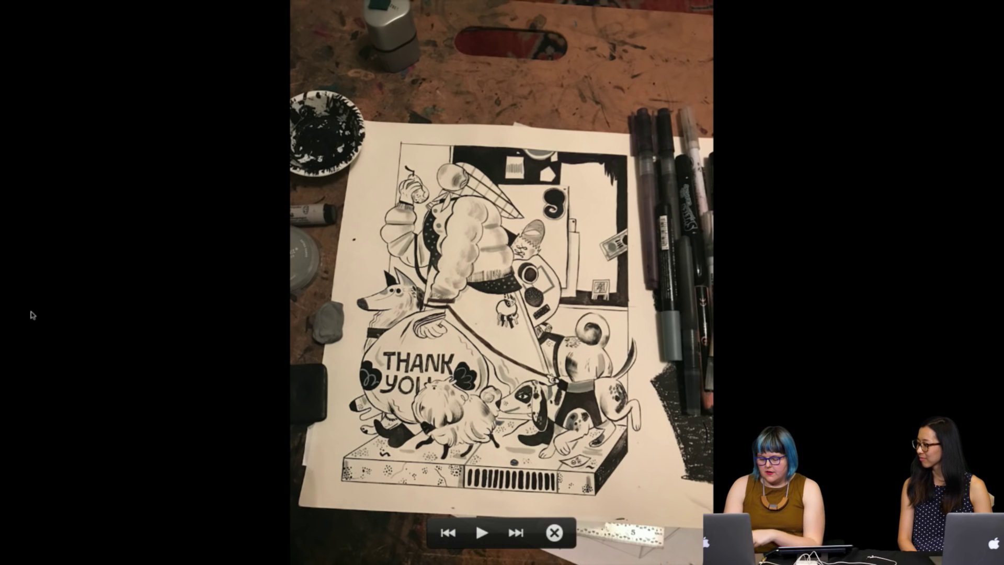
{"action": "key", "text": "Escape"}
Switch back to Photoshop and open the scanned ink drawing adobegran.psd from the adobe folder
{"action": "mouse_move", "coordinate": [512, 558]}
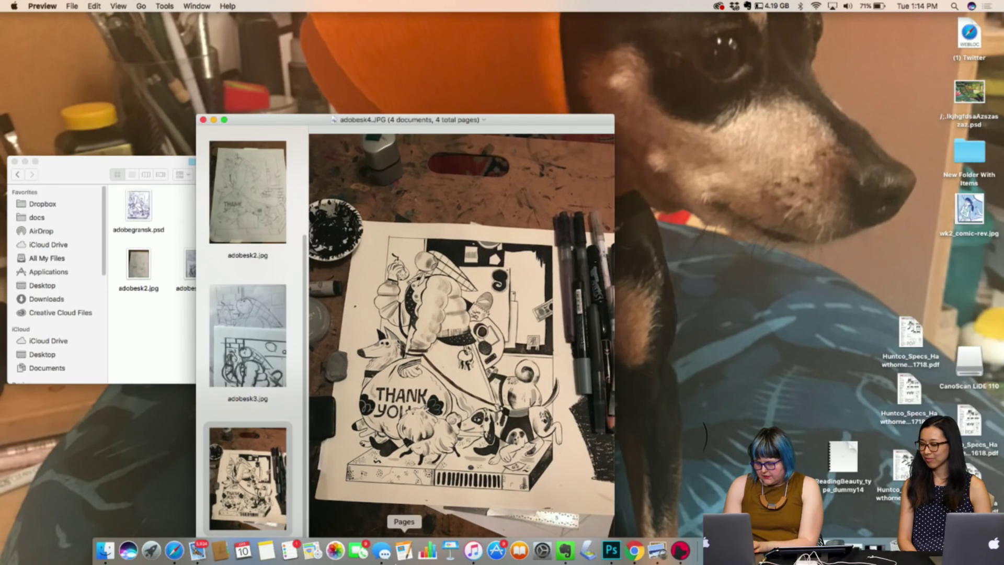
{"action": "left_click", "coordinate": [614, 556]}
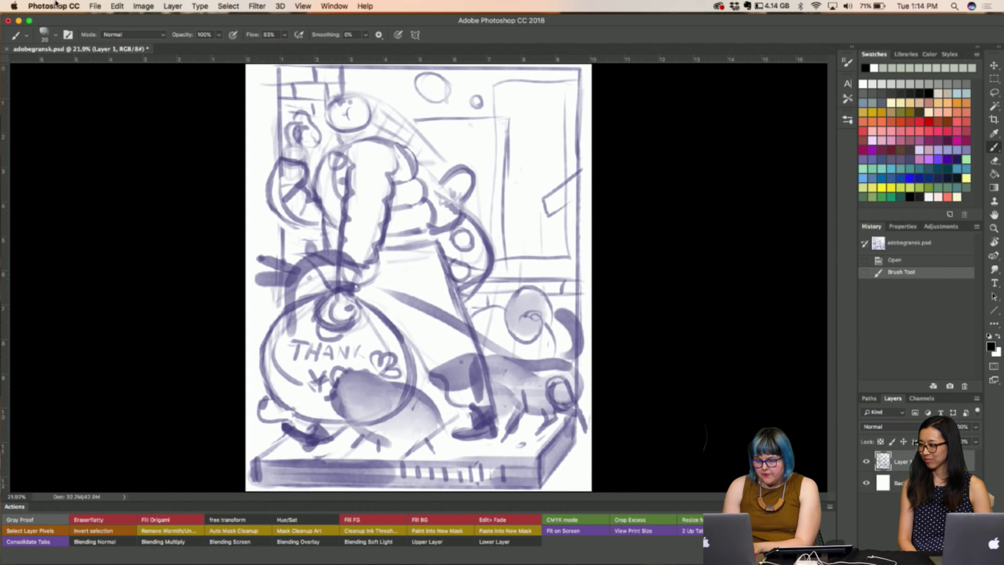
{"action": "left_click", "coordinate": [90, 7]}
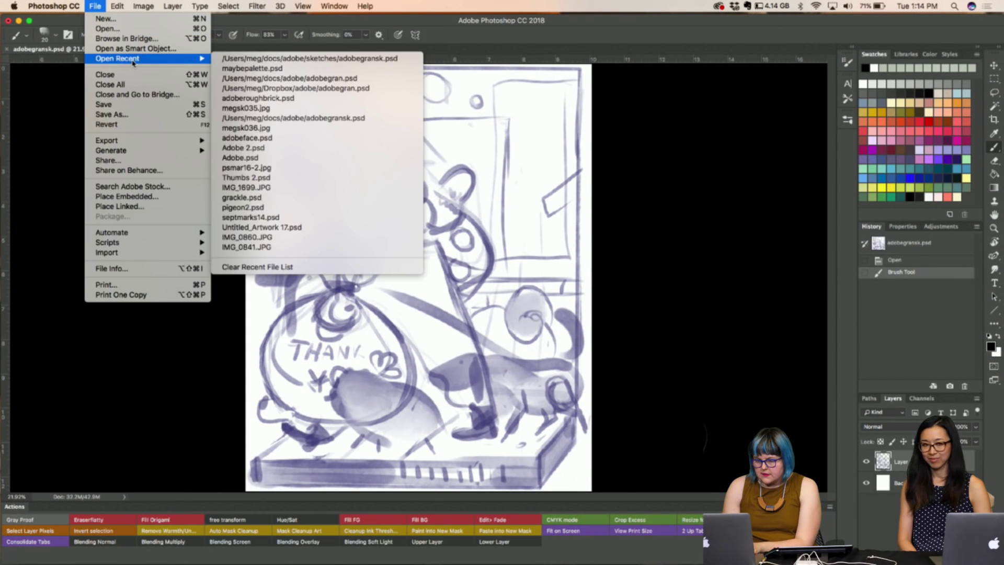
{"action": "left_click", "coordinate": [96, 28]}
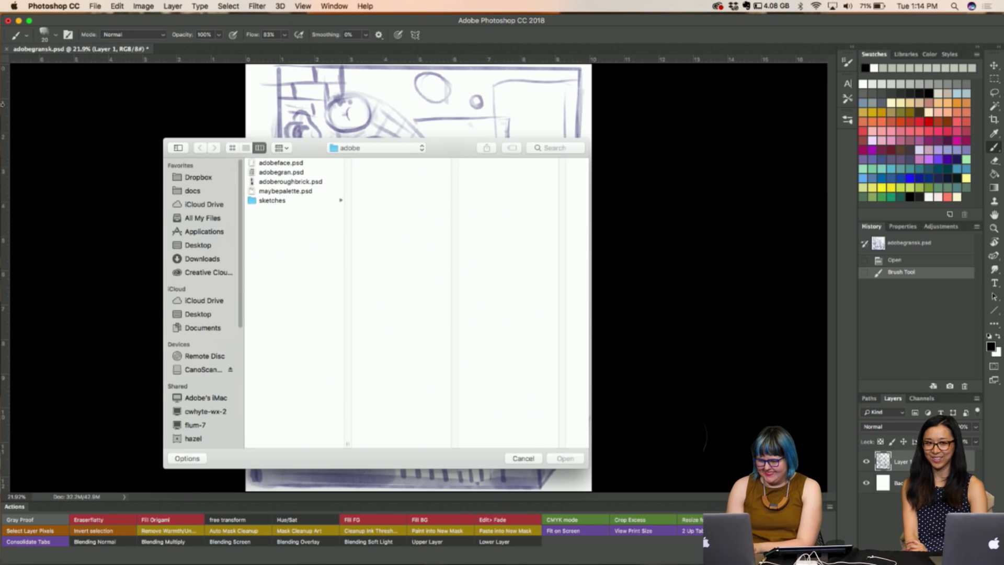
{"action": "left_click", "coordinate": [272, 172]}
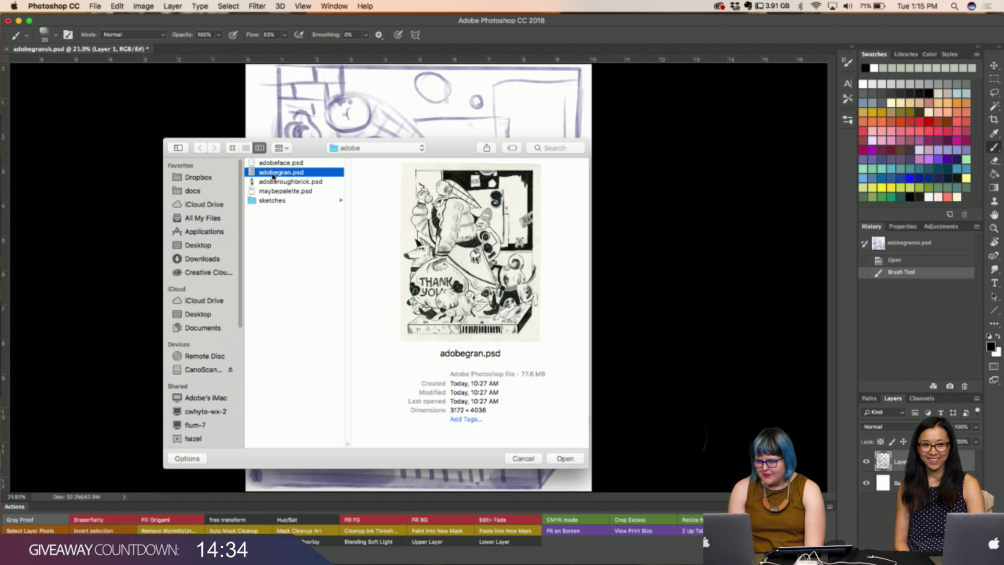
{"action": "double_click", "coordinate": [272, 172]}
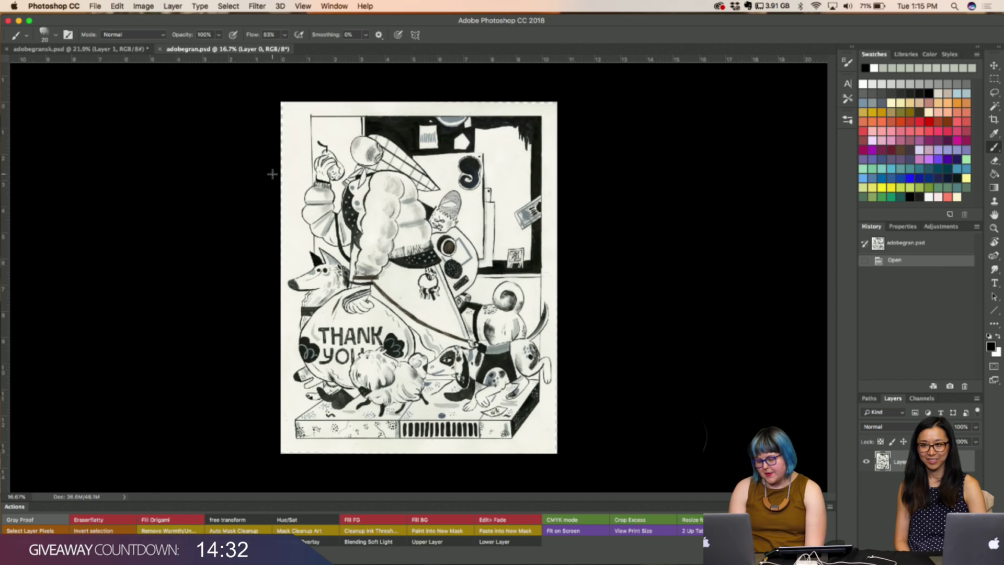
{"action": "key", "text": "super+equal"}
{"action": "scroll", "coordinate": [272, 174], "scroll_direction": "up", "scroll_amount": 2}
{"action": "scroll", "coordinate": [271, 174], "scroll_direction": "up", "scroll_amount": 1}
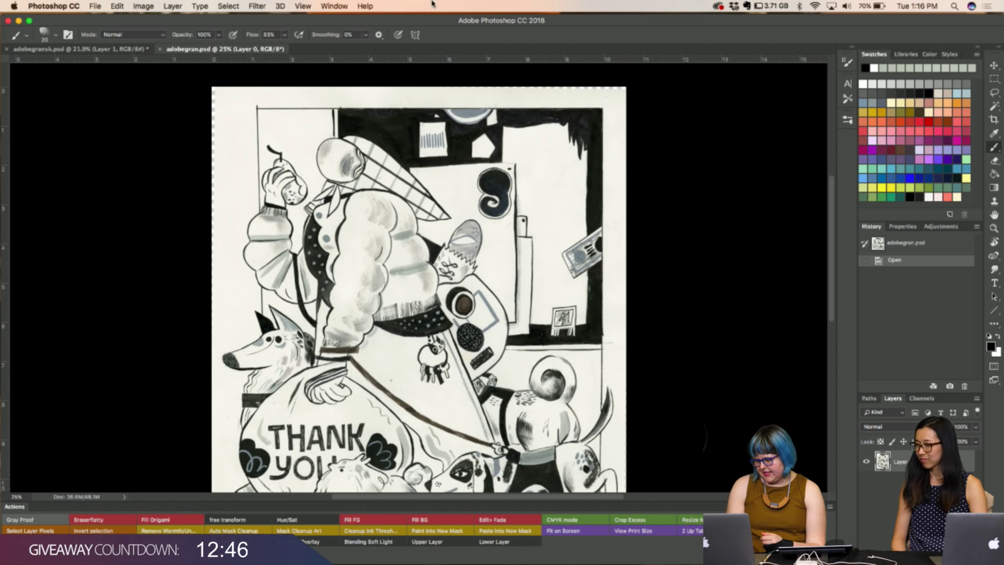
Turn off Button Mode for the Actions panel and float the panel over the canvas
{"action": "left_click", "coordinate": [832, 508]}
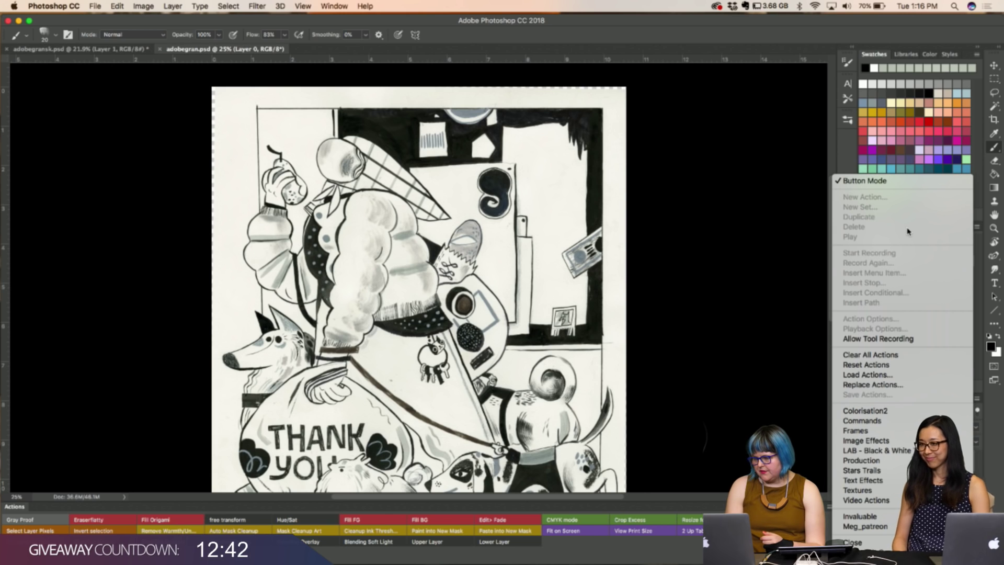
{"action": "left_click", "coordinate": [872, 183]}
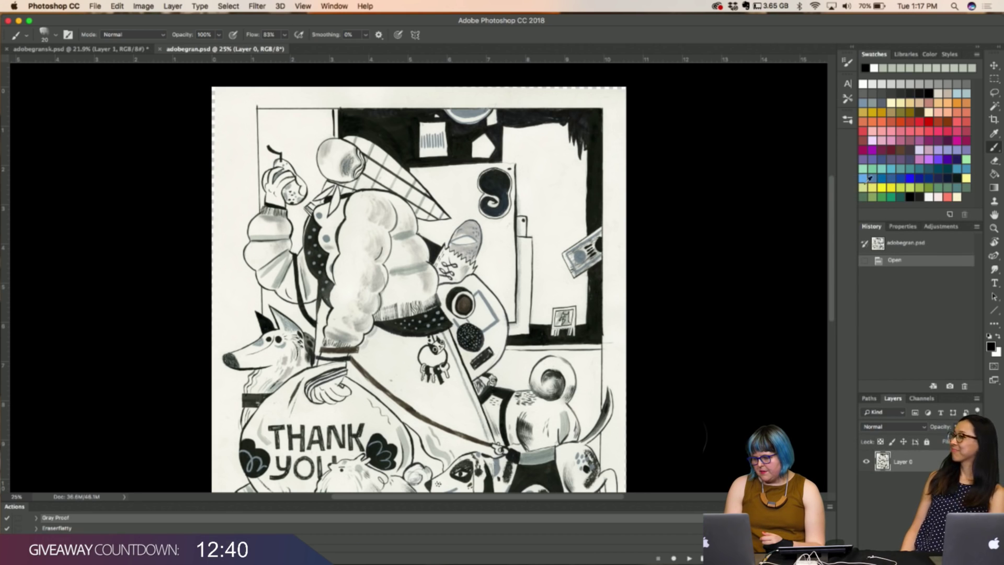
{"action": "left_click_drag", "start_coordinate": [19, 508], "coordinate": [54, 155]}
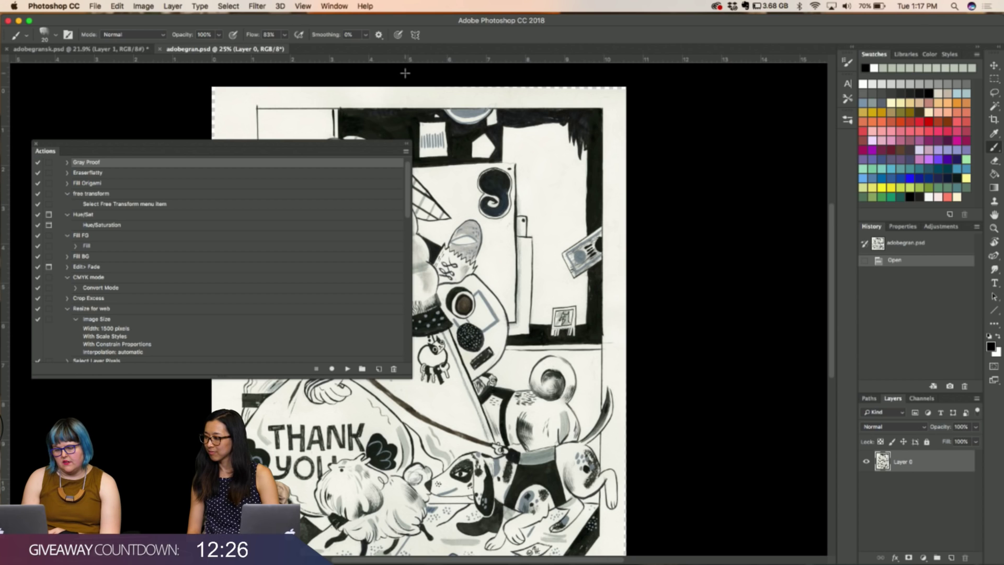
Turn Button Mode back on and place the floating Actions panel over the lower part of the artwork
{"action": "left_click", "coordinate": [406, 151]}
{"action": "left_click", "coordinate": [416, 157]}
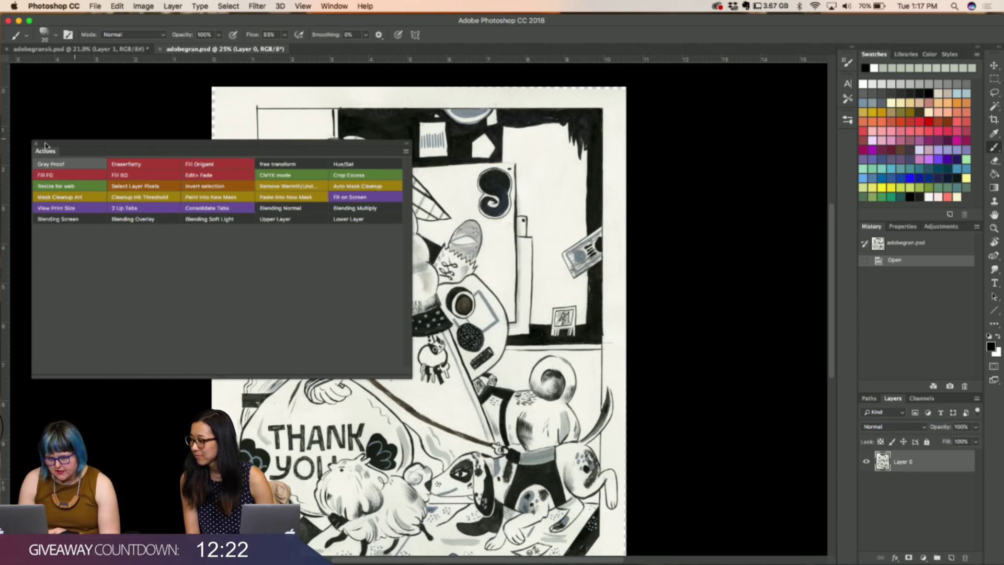
{"action": "left_click_drag", "start_coordinate": [43, 152], "coordinate": [116, 561]}
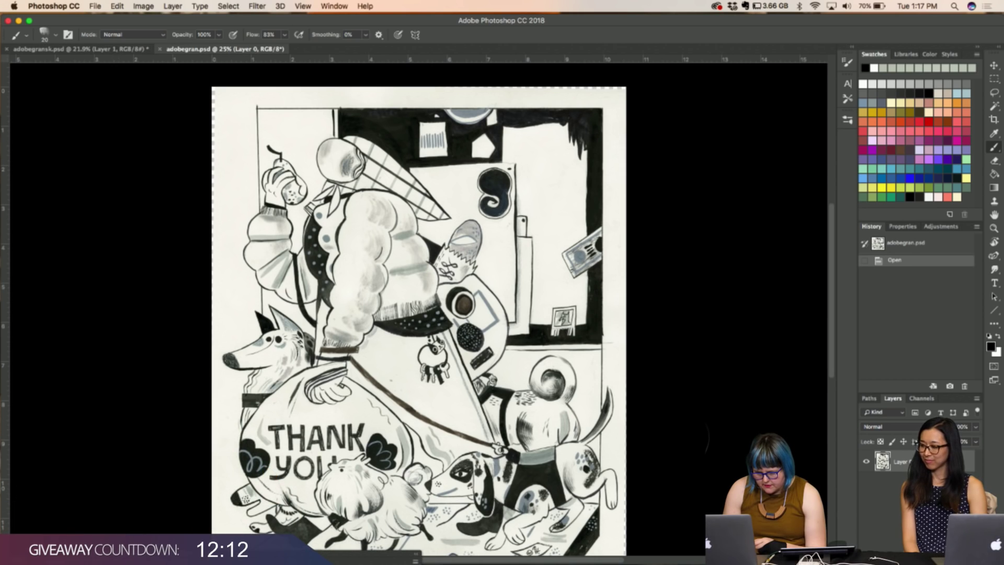
{"action": "left_click_drag", "start_coordinate": [416, 560], "coordinate": [523, 561]}
{"action": "left_click_drag", "start_coordinate": [156, 561], "coordinate": [242, 328]}
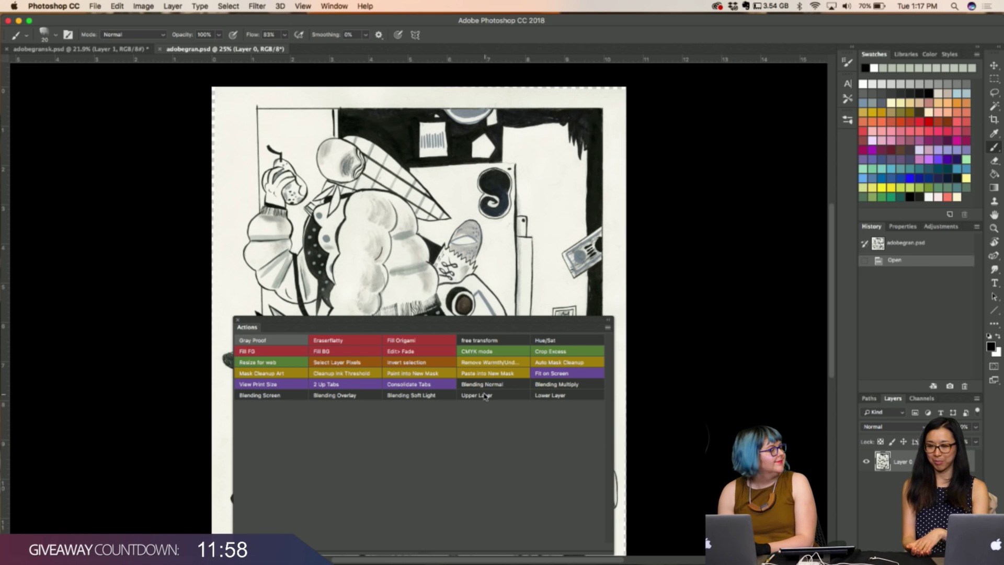
{"action": "left_click_drag", "start_coordinate": [384, 323], "coordinate": [415, 557]}
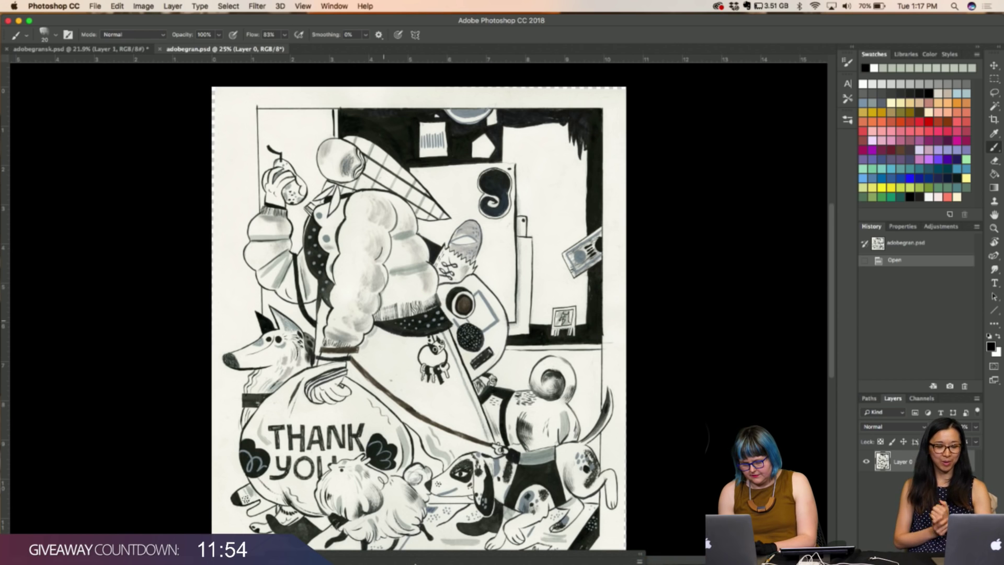
{"action": "left_click_drag", "start_coordinate": [416, 558], "coordinate": [365, 418]}
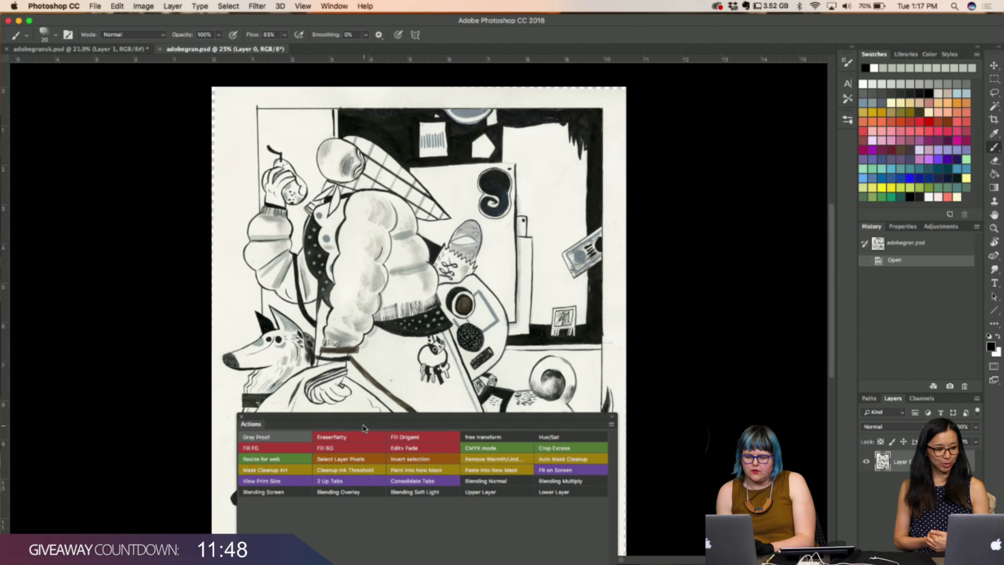
Dock the floating Actions panel between the Swatches and History panels and look through its button list
{"action": "left_click_drag", "start_coordinate": [251, 422], "coordinate": [332, 559]}
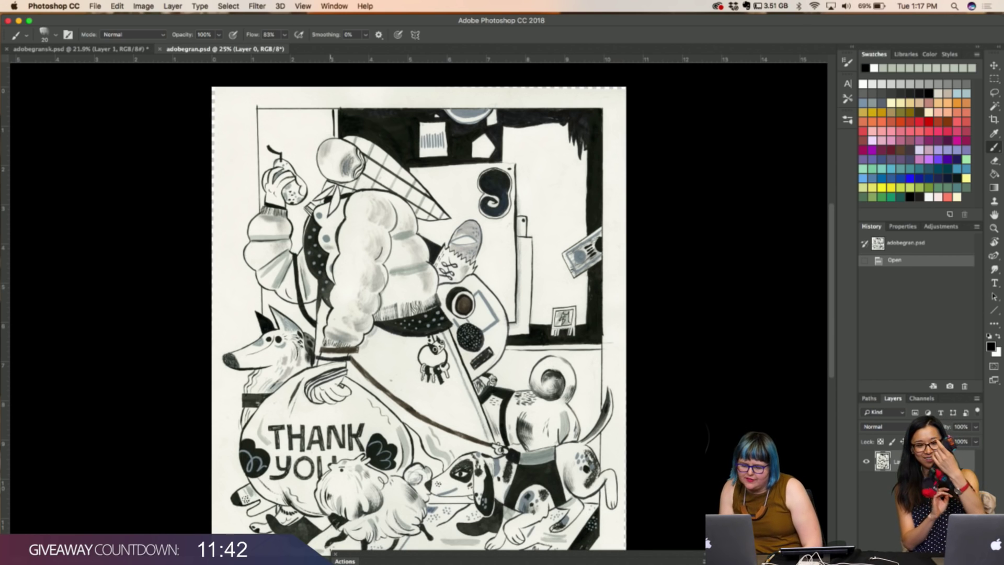
{"action": "left_click_drag", "start_coordinate": [334, 560], "coordinate": [271, 193]}
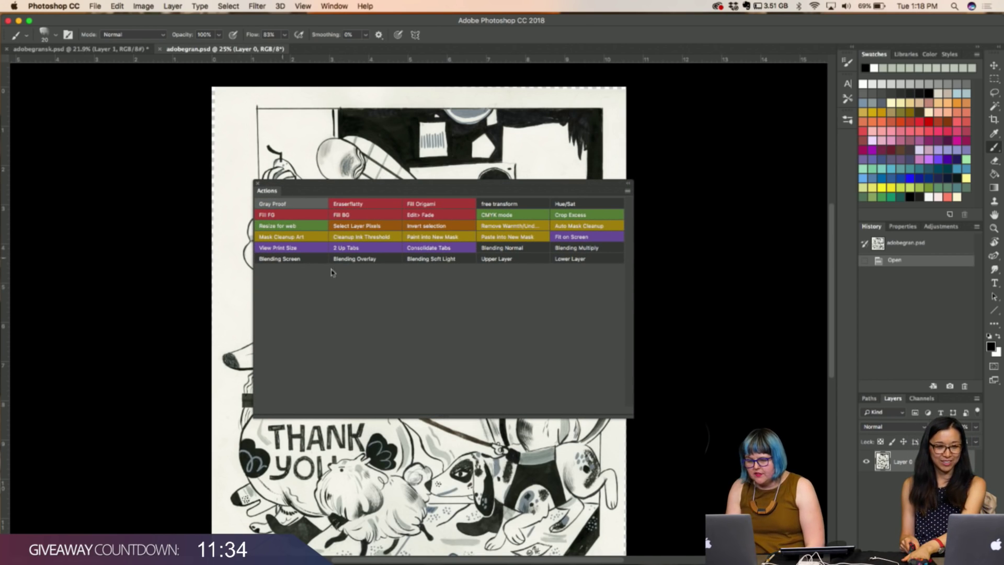
{"action": "left_click_drag", "start_coordinate": [274, 189], "coordinate": [868, 218]}
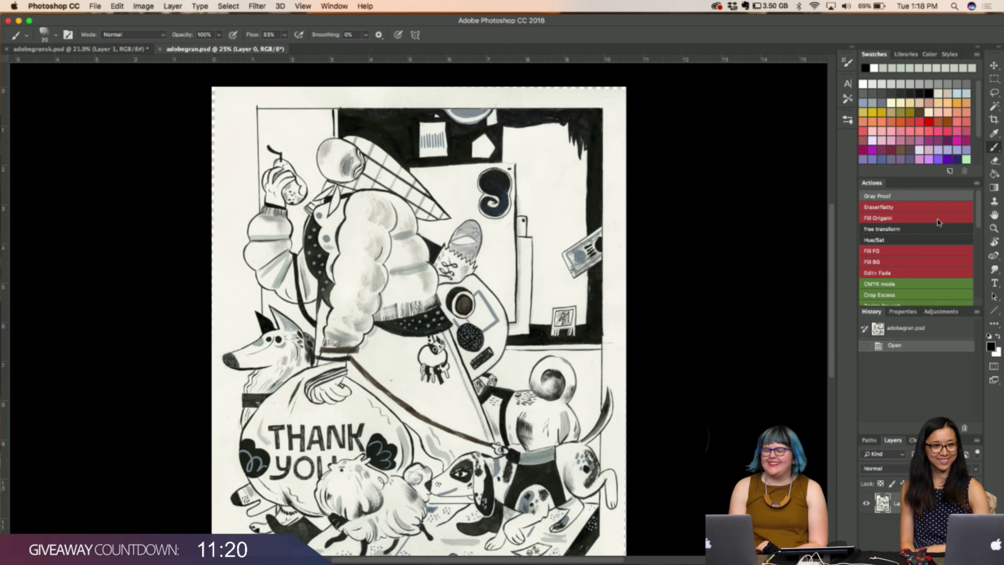
{"action": "scroll", "coordinate": [883, 235], "scroll_direction": "down", "scroll_amount": 3}
{"action": "scroll", "coordinate": [887, 240], "scroll_direction": "up", "scroll_amount": 3}
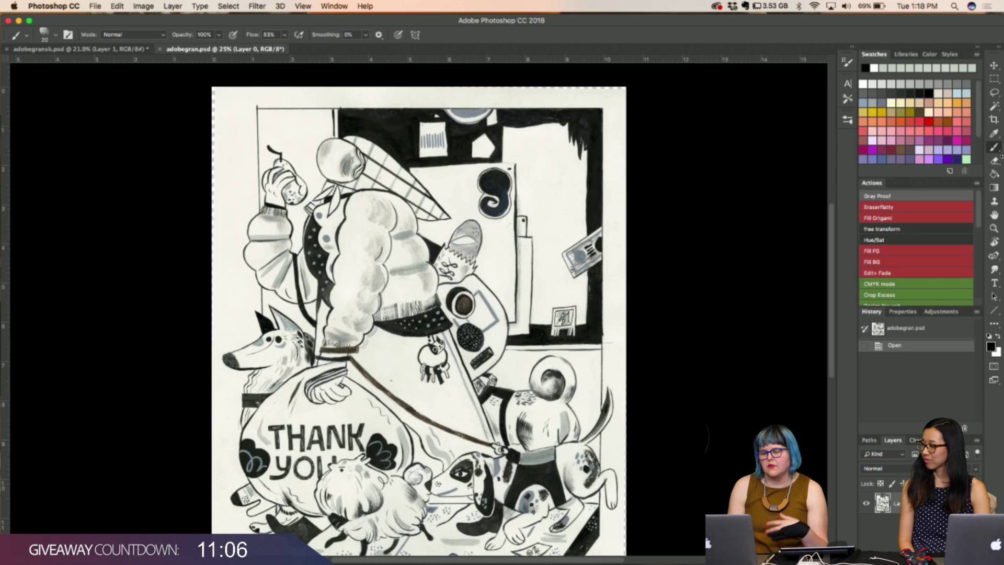
Try the Fill FG action on the drawing with a rust-orange swatch as foreground color, and undo the fill
{"action": "left_click", "coordinate": [936, 121]}
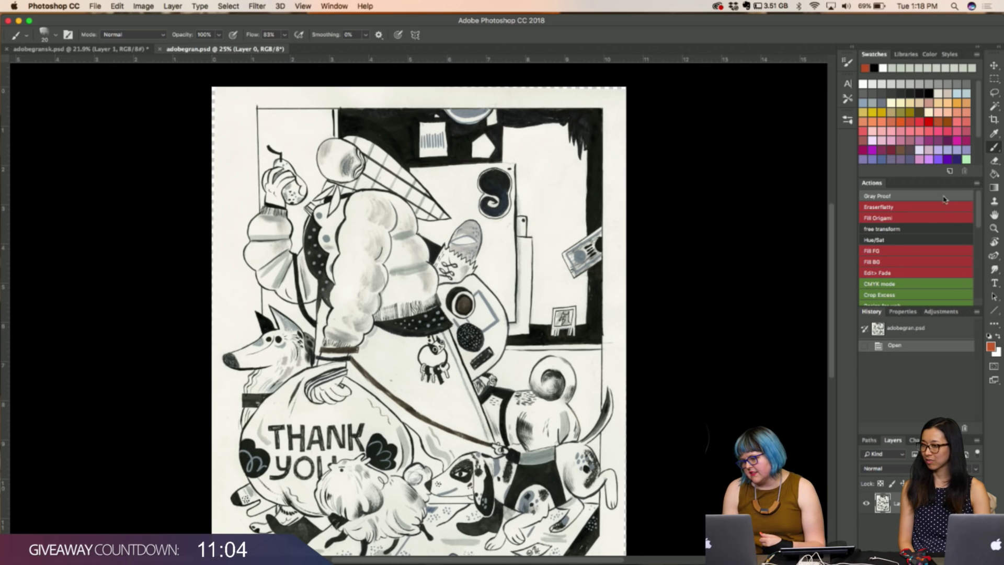
{"action": "left_click", "coordinate": [886, 254]}
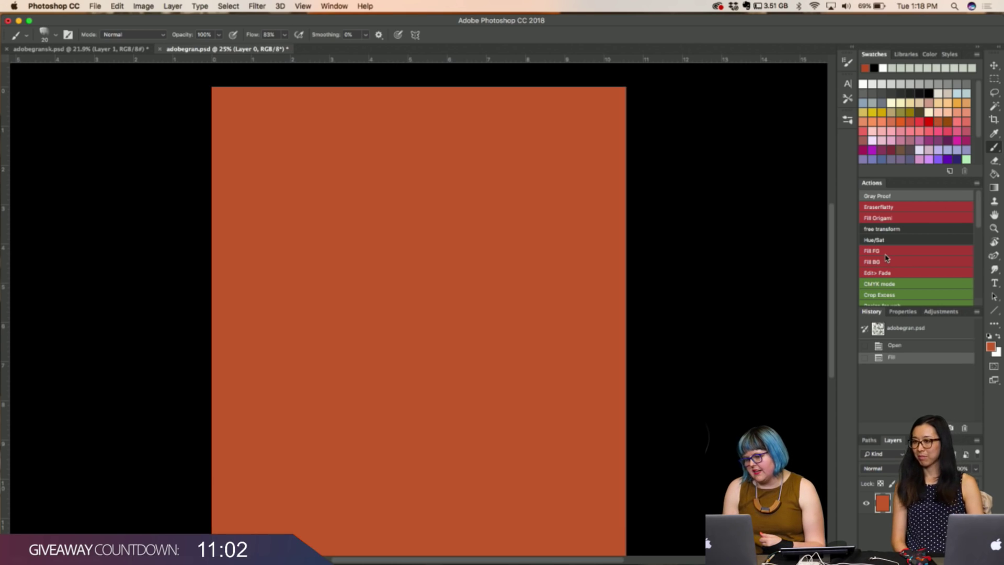
{"action": "key", "text": "ctrl+z"}
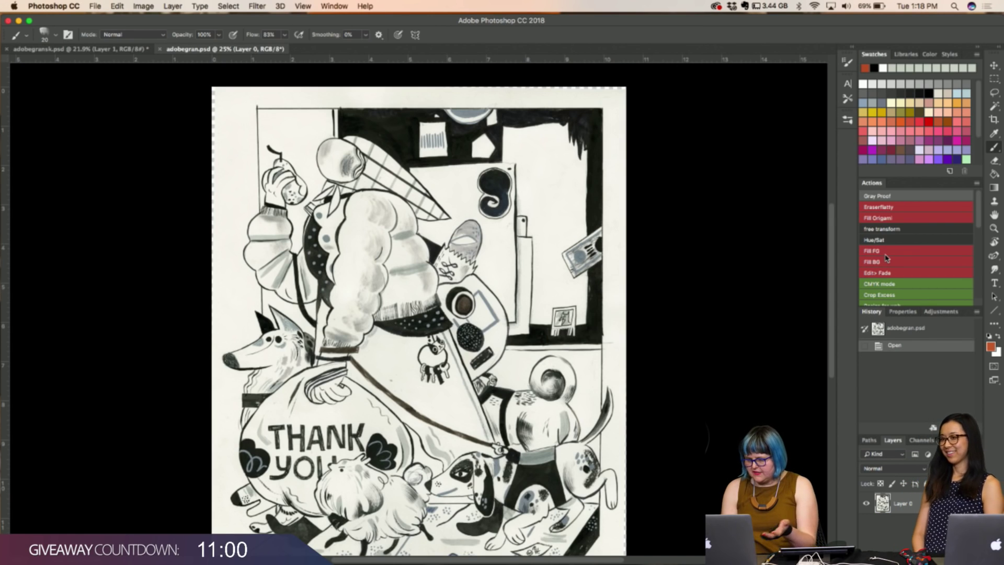
Try the 2 Up Tabs and Consolidate Tabs actions on the two open documents, and fit adobegran.psd on screen
{"action": "scroll", "coordinate": [885, 250], "scroll_direction": "down", "scroll_amount": 3}
{"action": "scroll", "coordinate": [884, 250], "scroll_direction": "down", "scroll_amount": 3}
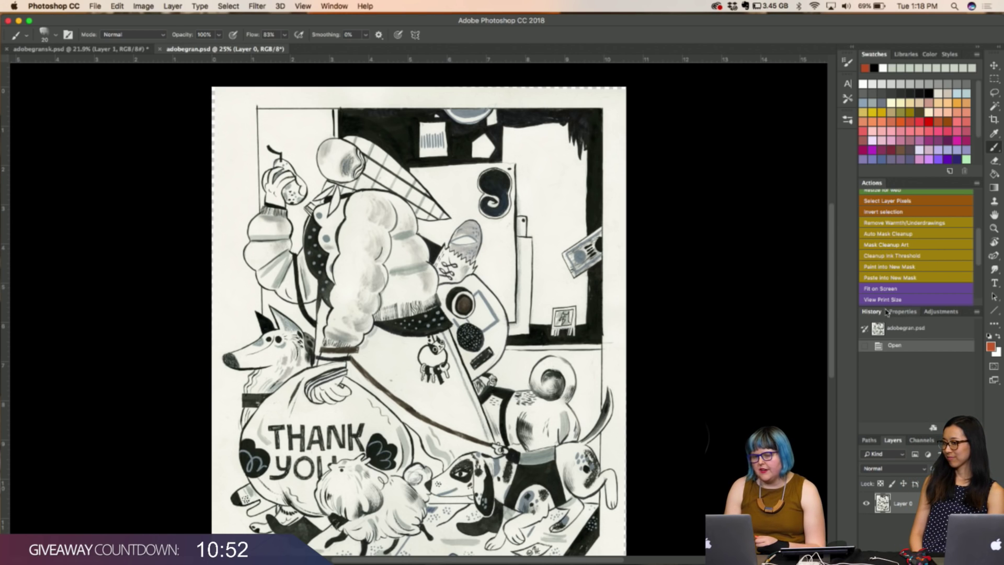
{"action": "scroll", "coordinate": [888, 282], "scroll_direction": "down", "scroll_amount": 2}
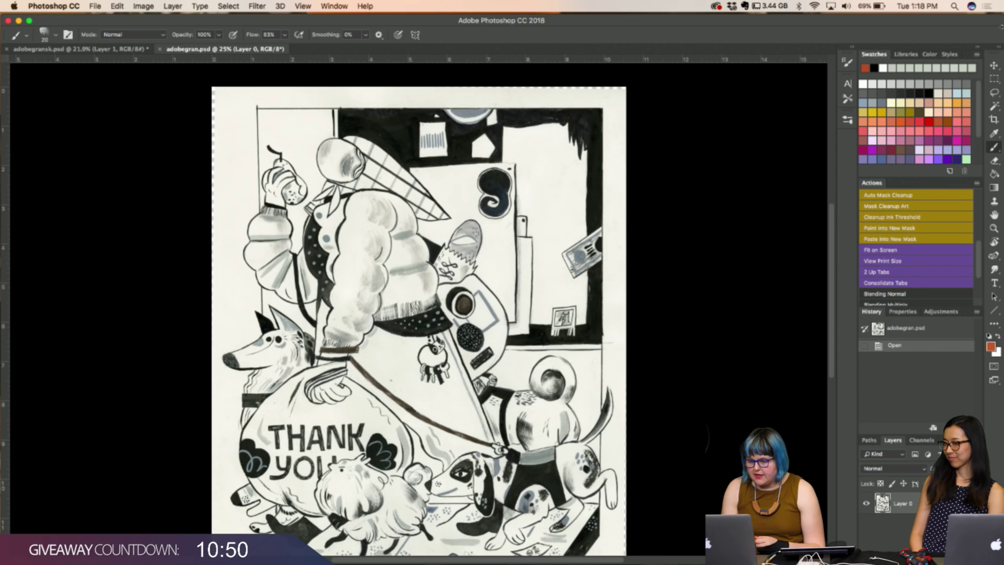
{"action": "left_click", "coordinate": [877, 274]}
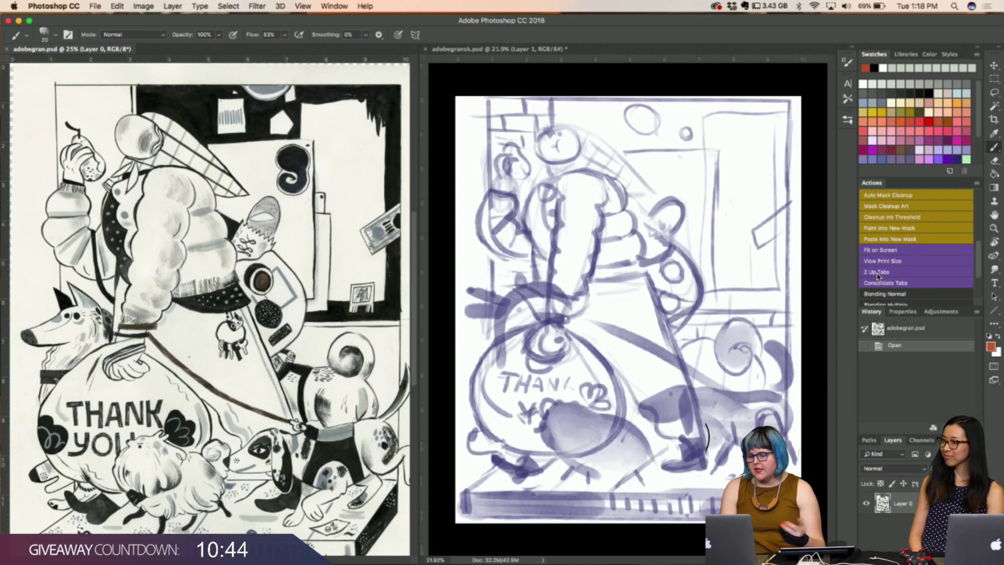
{"action": "left_click", "coordinate": [876, 282]}
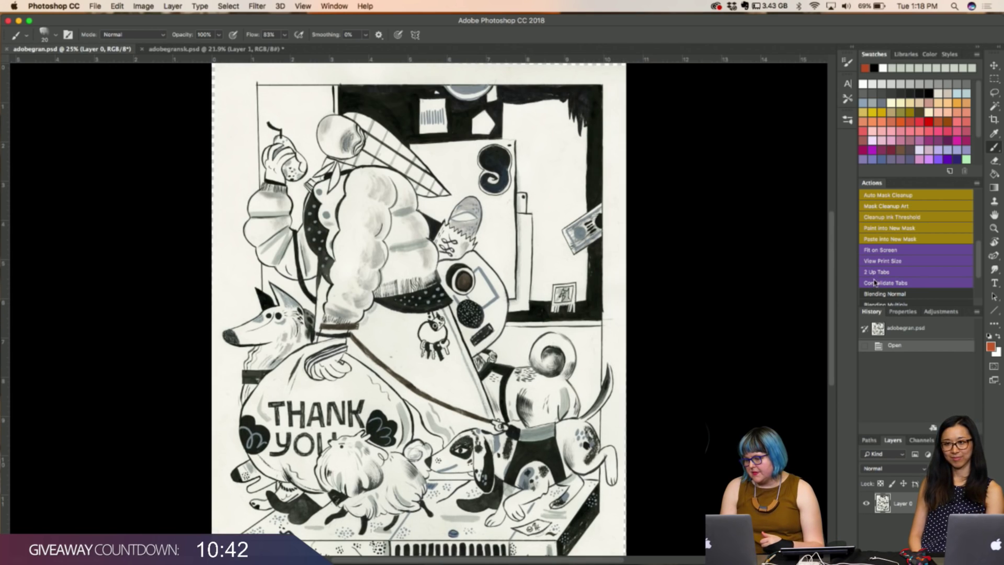
{"action": "left_click", "coordinate": [871, 264]}
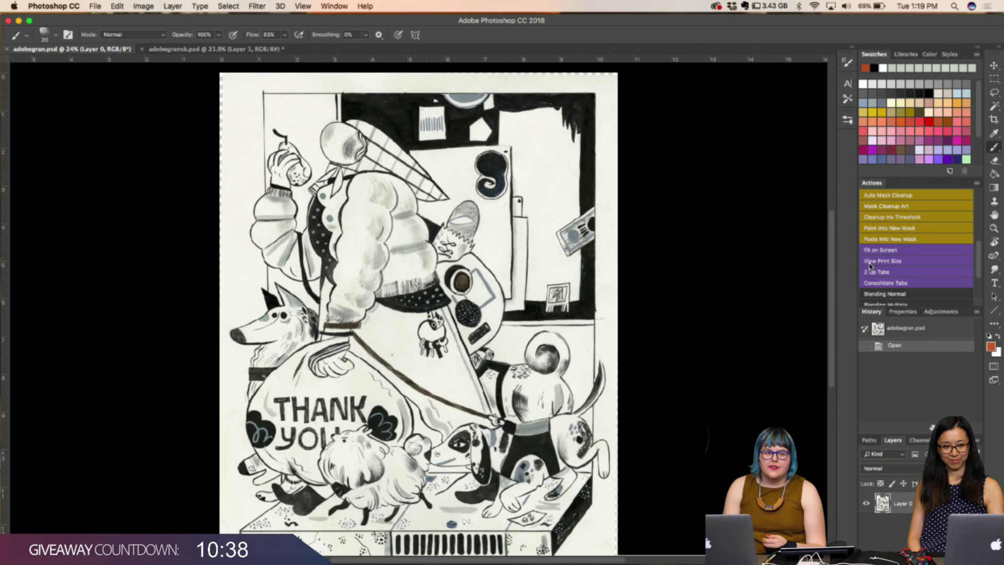
{"action": "scroll", "coordinate": [893, 270], "scroll_direction": "down", "scroll_amount": 3}
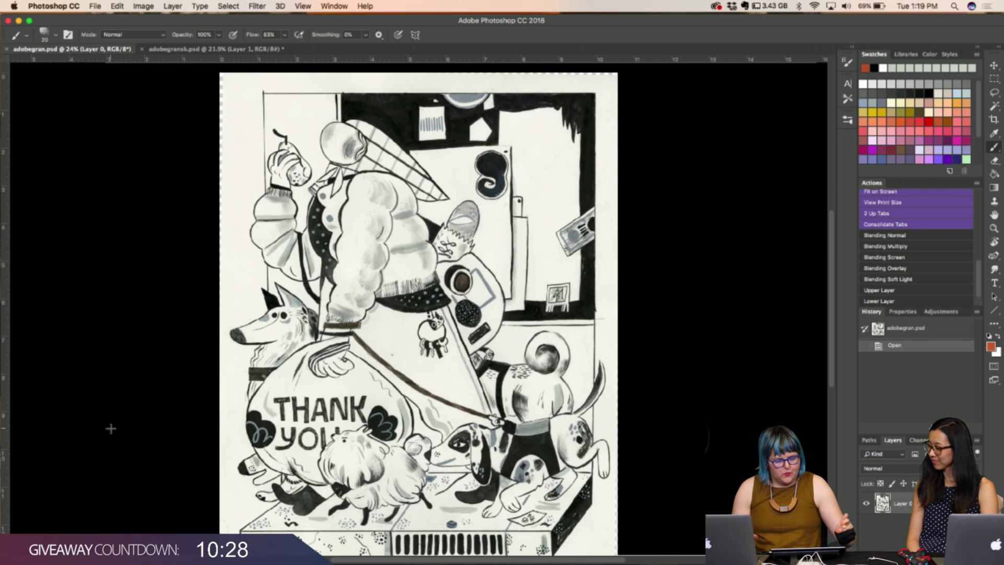
{"action": "left_click_drag", "start_coordinate": [315, 218], "coordinate": [449, 269]}
{"action": "key", "text": "ctrl+z"}
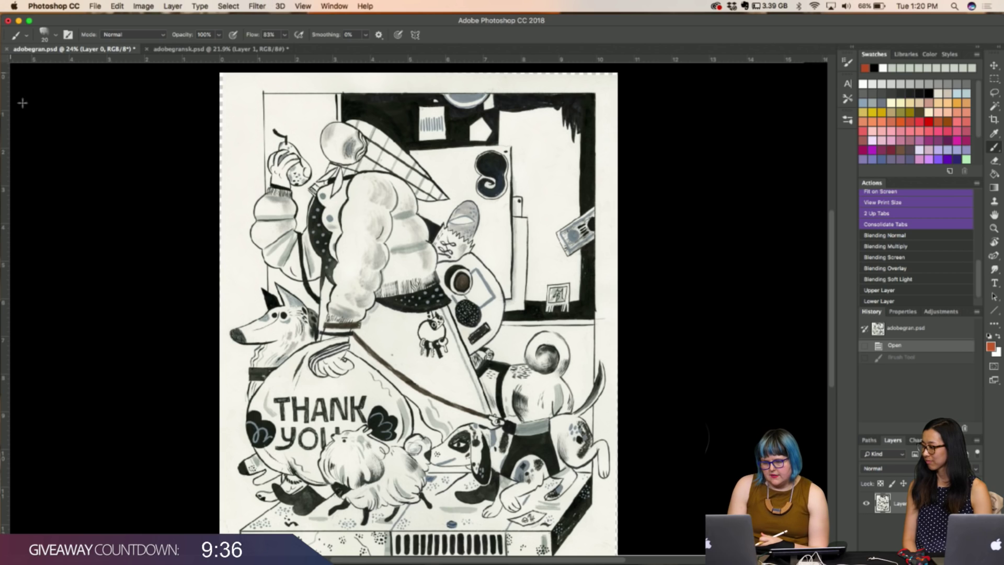
{"action": "key", "text": "super+z"}
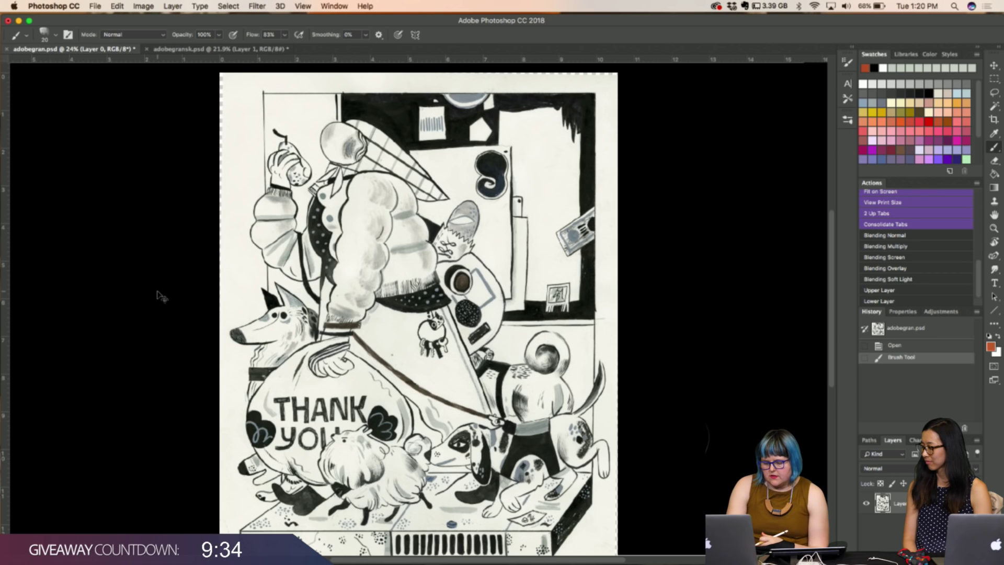
Select the entire canvas of the ink drawing, and lock and unlock its layer
{"action": "key", "text": "super+a"}
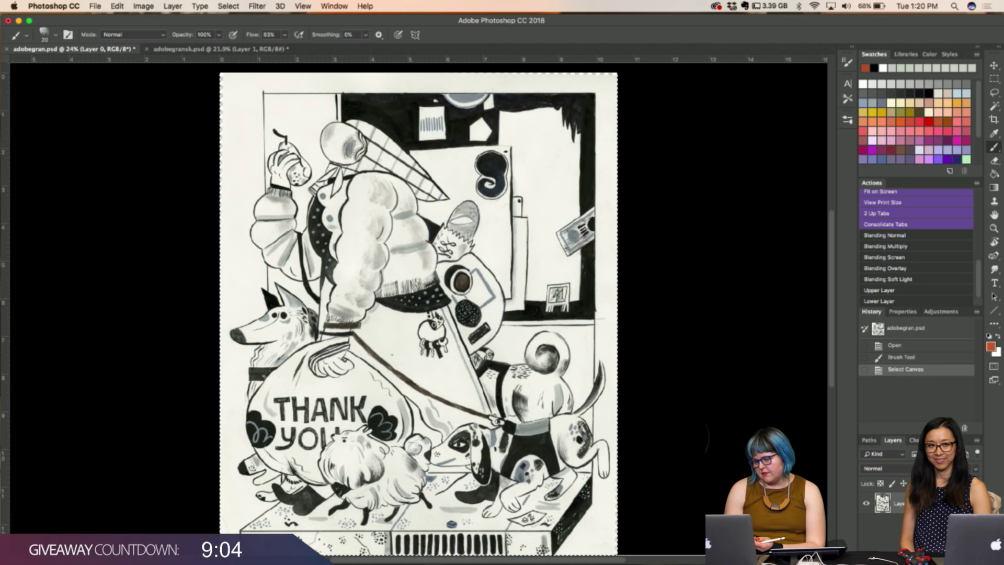
{"action": "left_click", "coordinate": [882, 487]}
{"action": "left_click", "coordinate": [882, 488]}
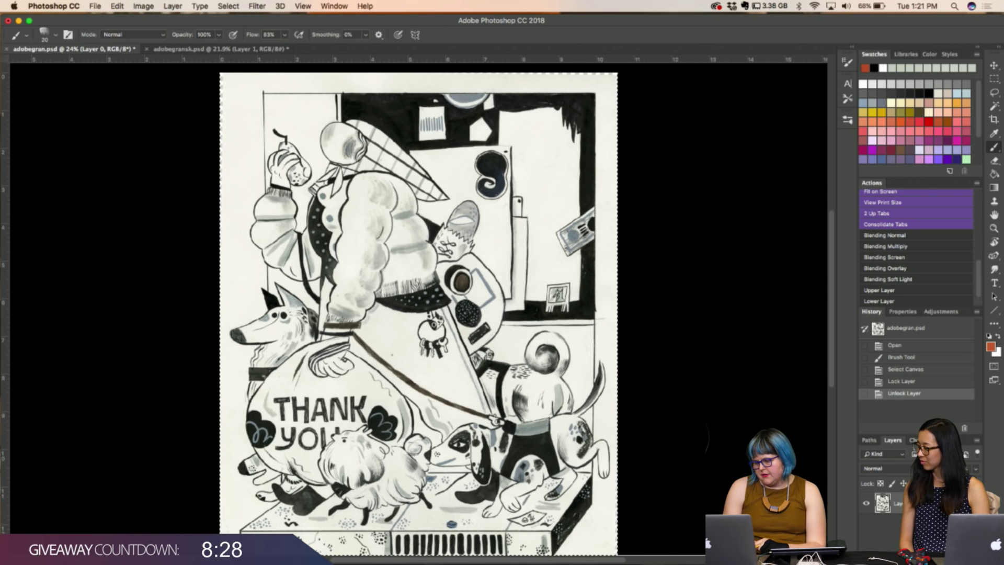
Add two new layers above the scanned drawing and fill the upper one, Layer 2, with default black
{"action": "key", "text": "super+shift+alt+n"}
{"action": "key", "text": "super+shift+alt+n"}
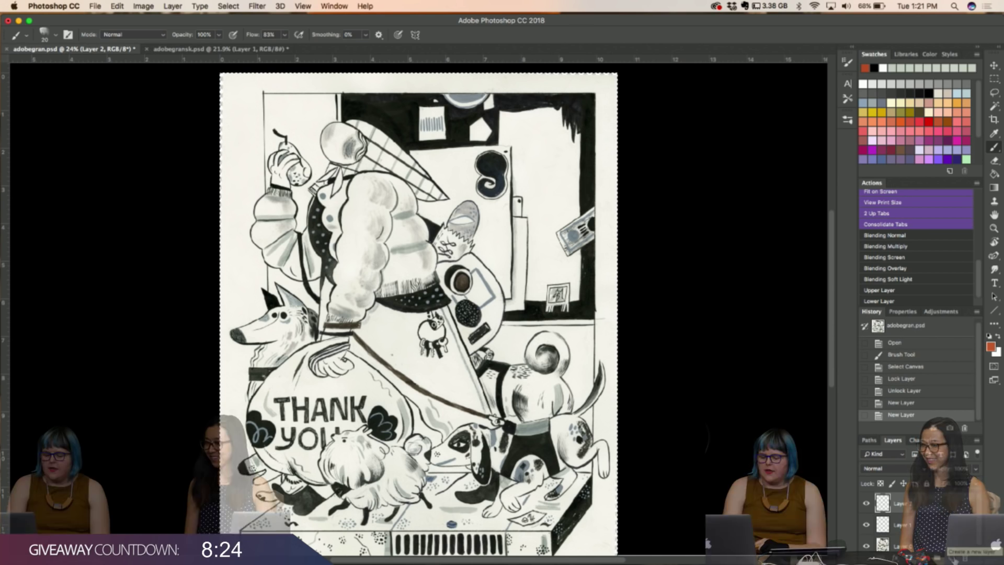
{"action": "key", "text": "d"}
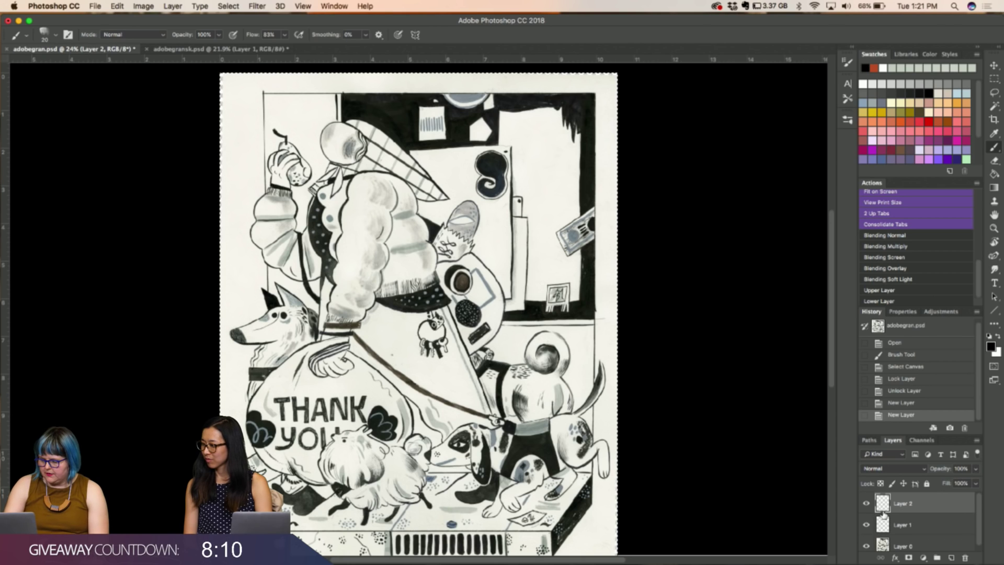
{"action": "key", "text": "super+BackSpace"}
{"action": "key", "text": "alt+BackSpace"}
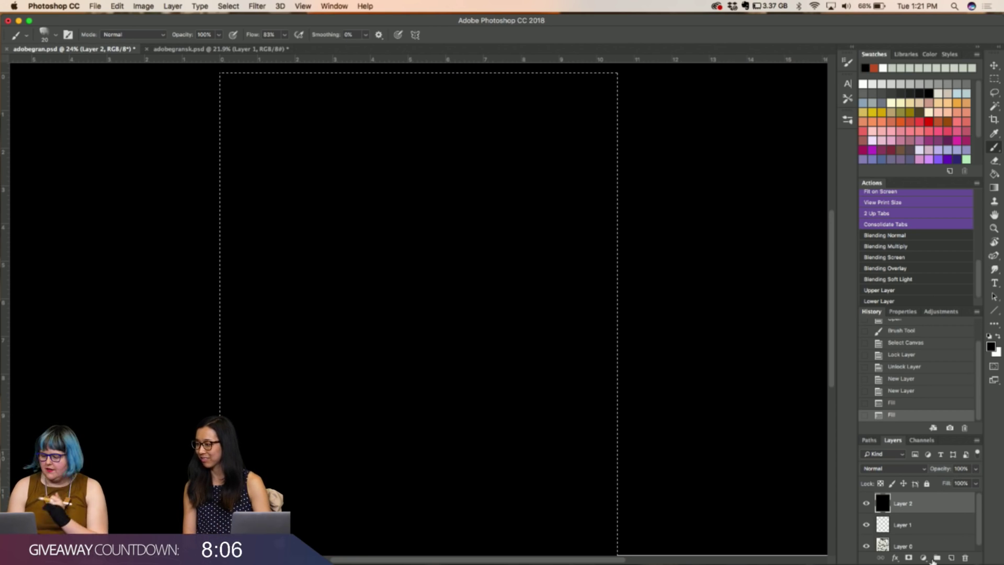
Hide the black Layer 2 and fill Layer 1 with white using the Paint Bucket
{"action": "left_click", "coordinate": [997, 338]}
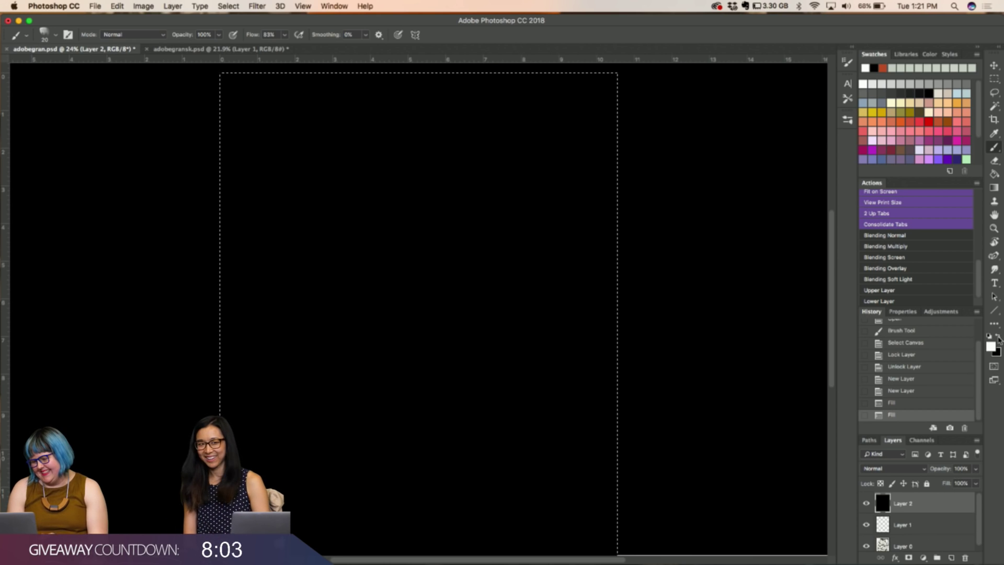
{"action": "left_click", "coordinate": [893, 525]}
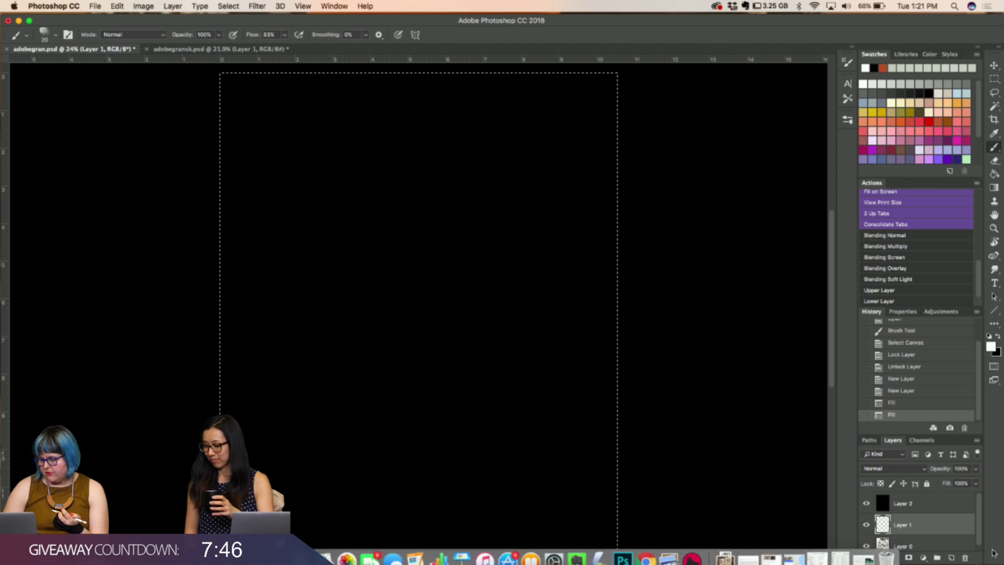
{"action": "left_click", "coordinate": [866, 503]}
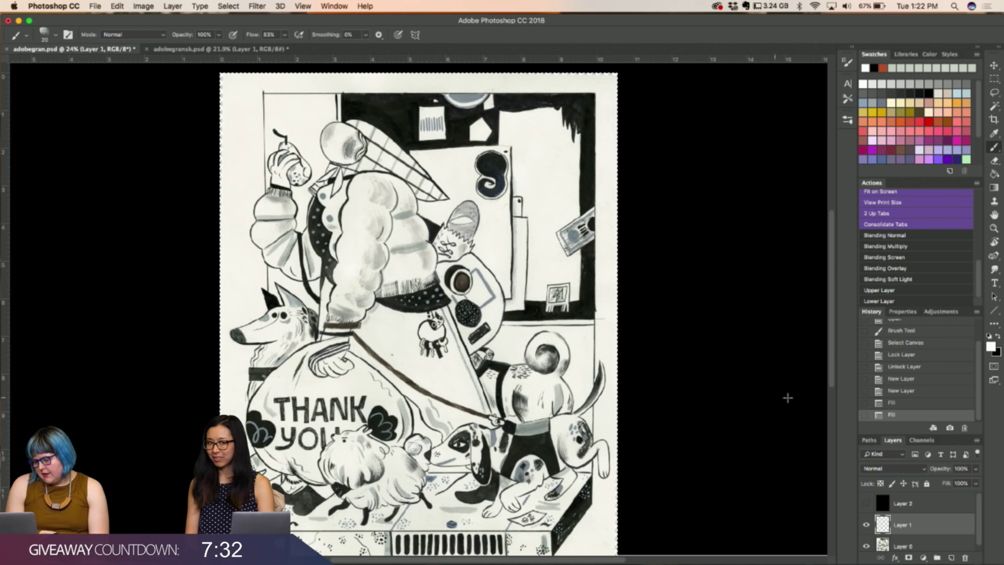
{"action": "key", "text": "g"}
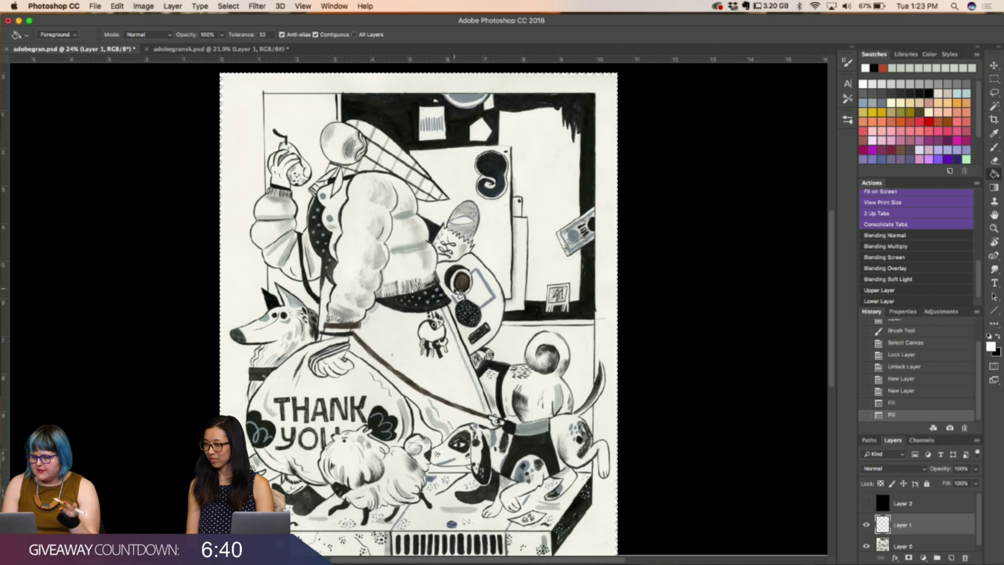
{"action": "left_click", "coordinate": [504, 187]}
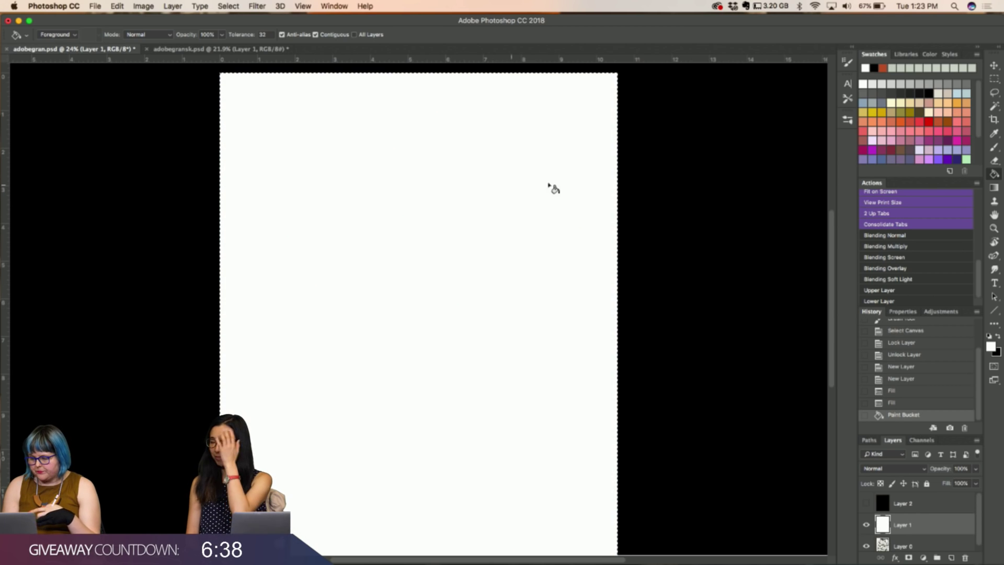
Show the black Layer 2 again, give it a layer mask, and paste the scanned drawing into that mask
{"action": "left_click", "coordinate": [866, 503]}
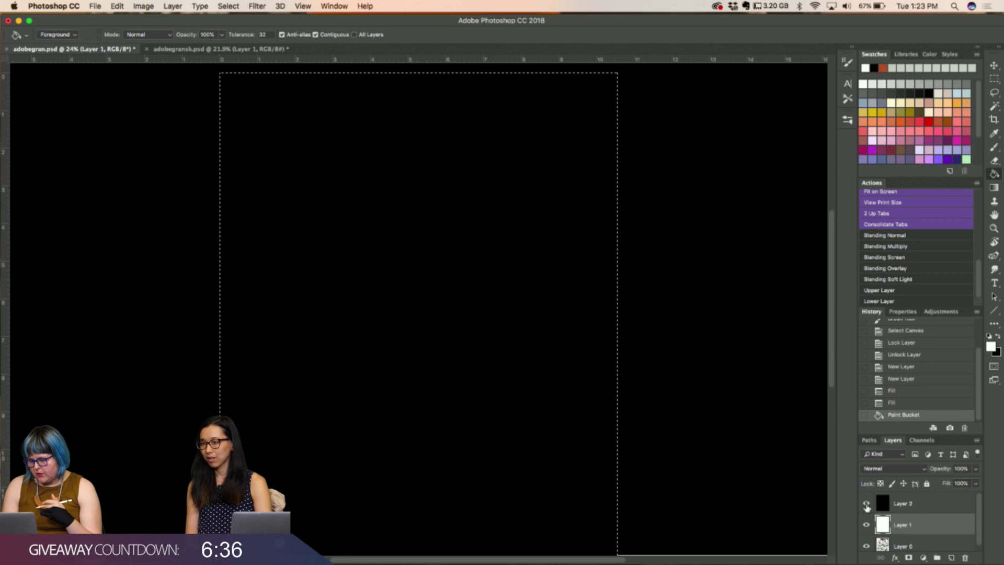
{"action": "left_click", "coordinate": [887, 507]}
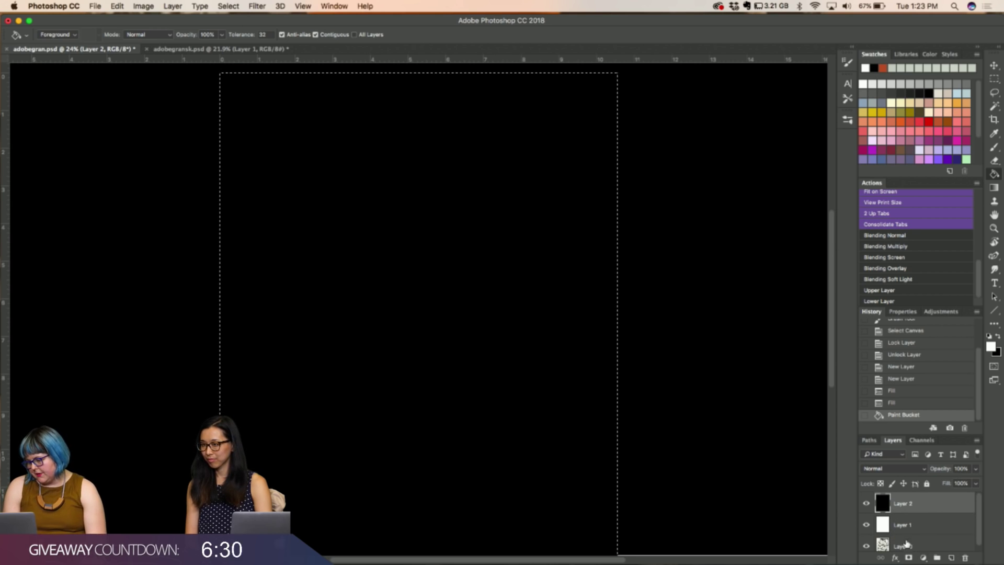
{"action": "left_click", "coordinate": [909, 558]}
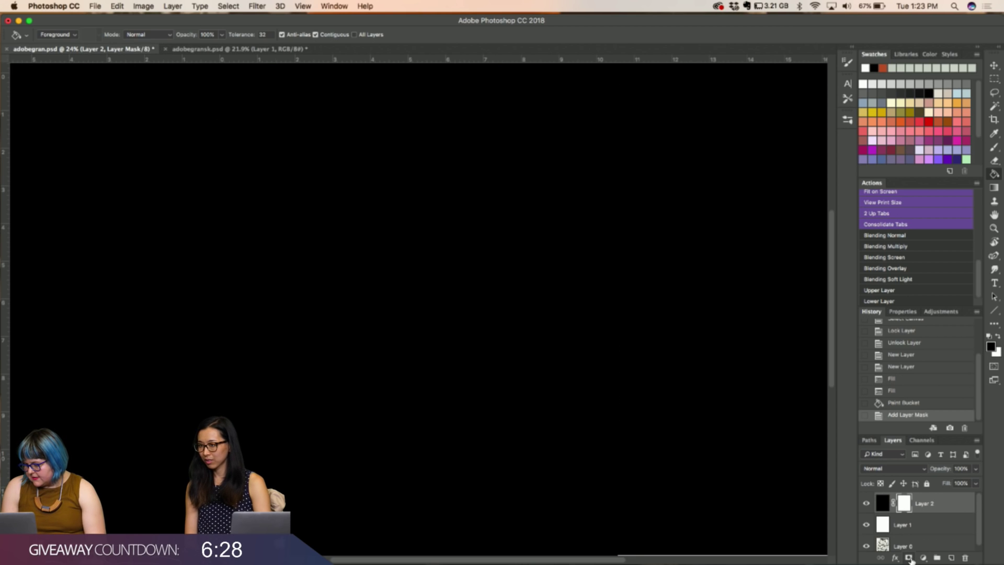
{"action": "left_click", "coordinate": [902, 503], "text": "alt"}
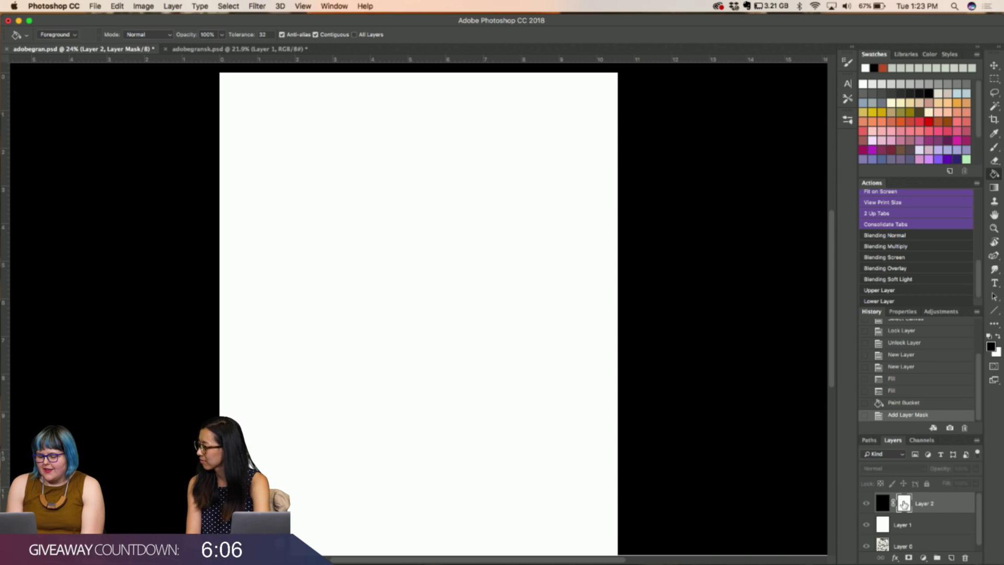
{"action": "key", "text": "super+v"}
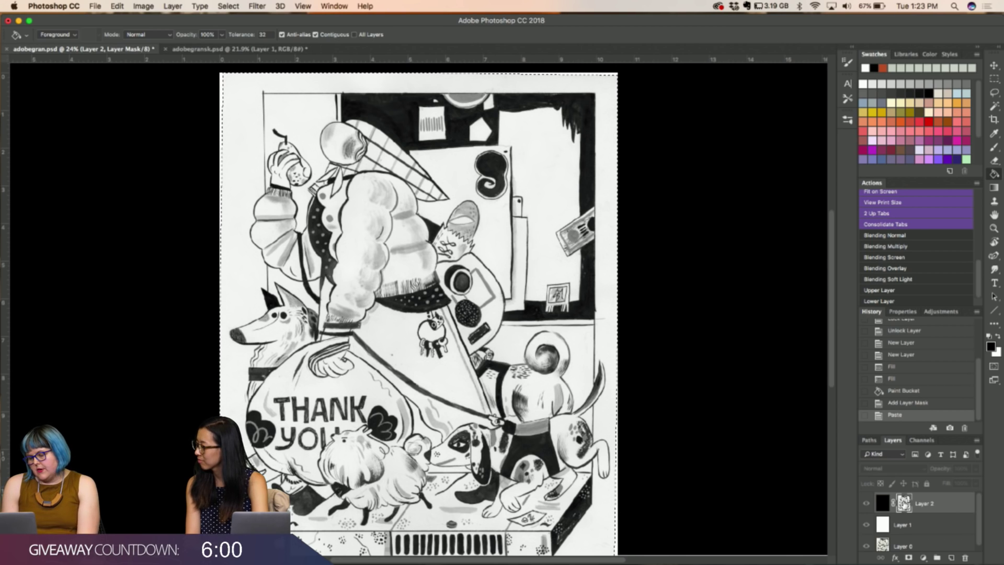
Leave the mask-only view and fill the large blank shape in the upper background of Layer 2's mask with black using the Paint Bucket
{"action": "left_click", "coordinate": [883, 505]}
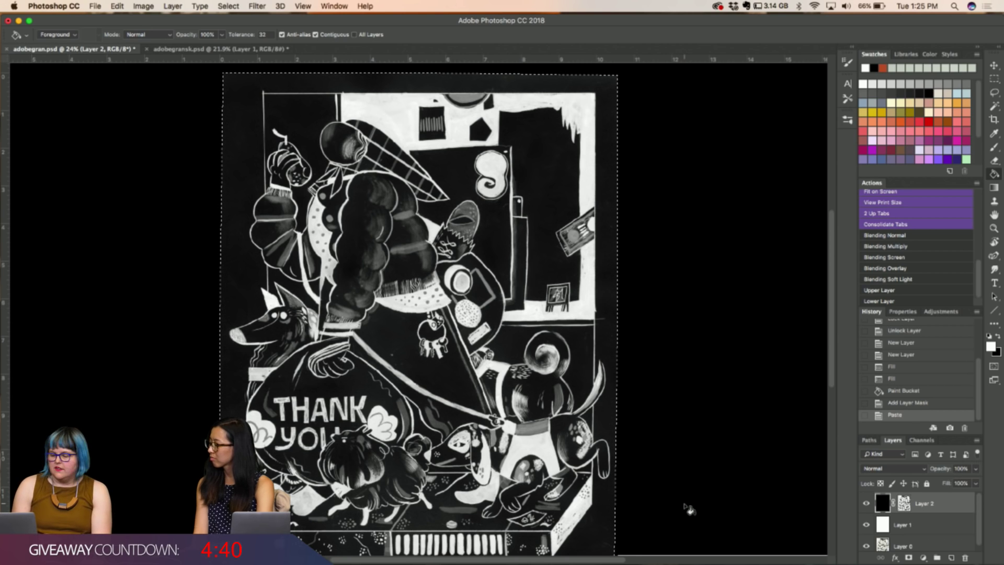
{"action": "left_click", "coordinate": [904, 504]}
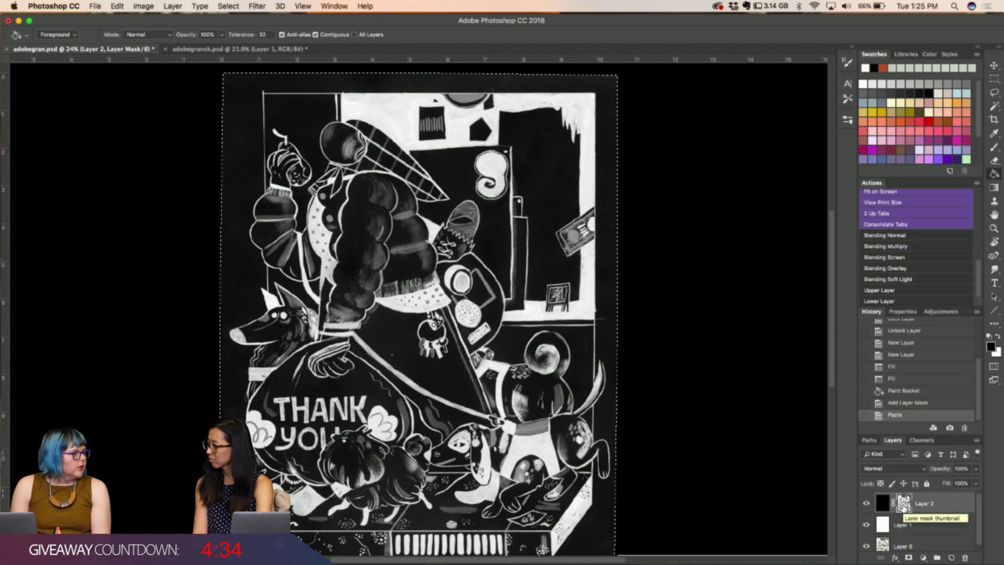
{"action": "left_click", "coordinate": [882, 503]}
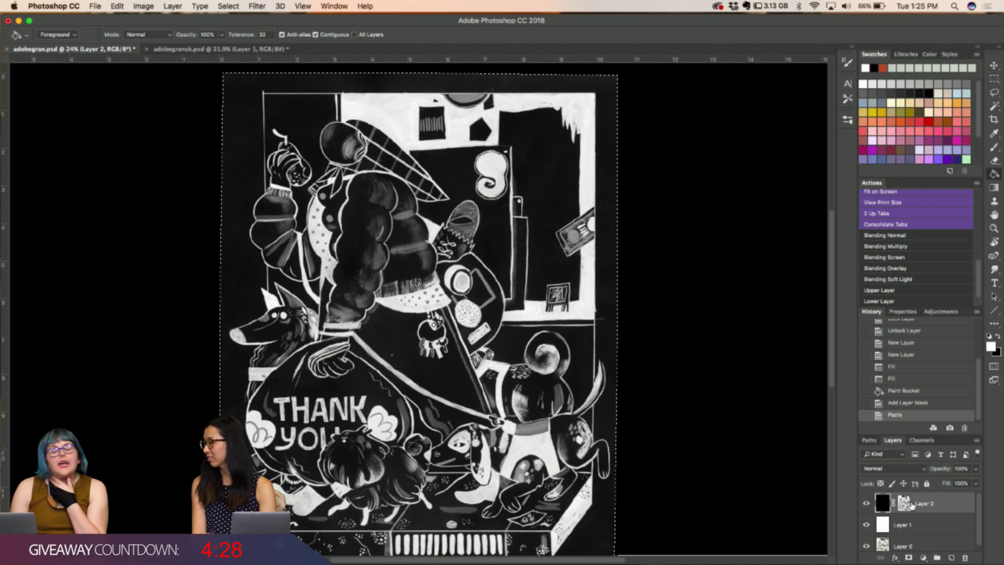
{"action": "left_click", "coordinate": [904, 506]}
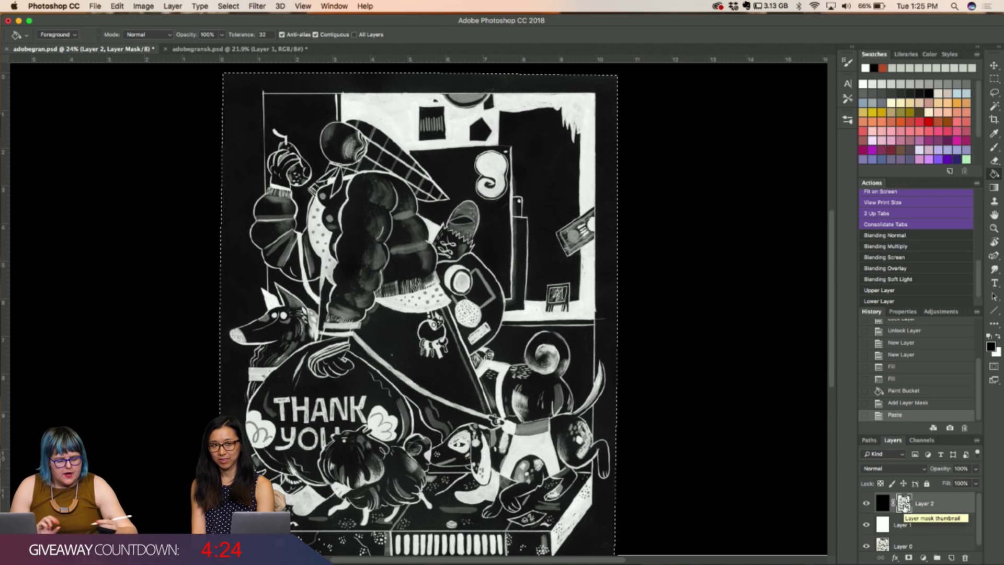
{"action": "left_click", "coordinate": [539, 179]}
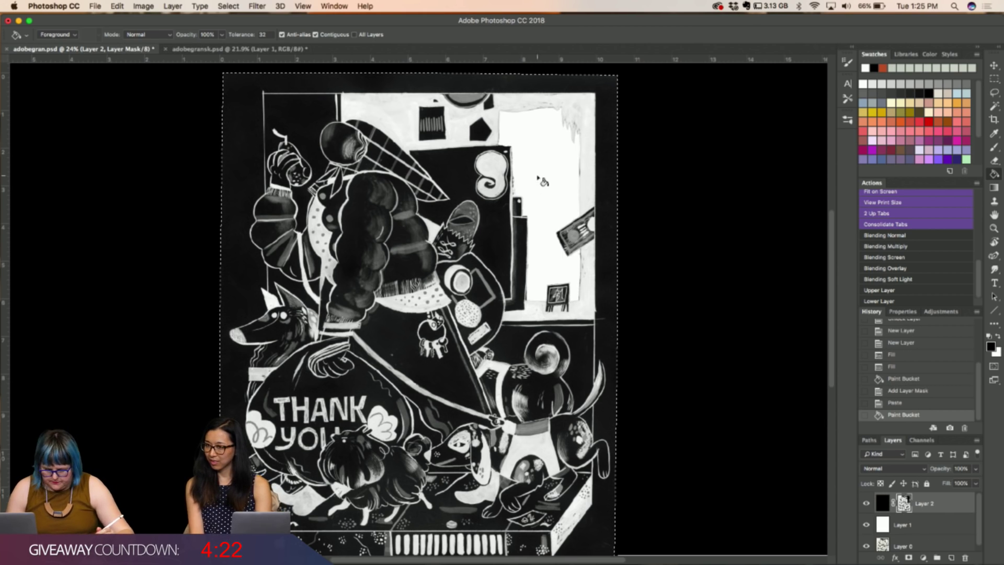
Undo the last fill and scribble a looping black brush stroke across the upper background of Layer 2's mask
{"action": "key", "text": "super+z"}
{"action": "key", "text": "b"}
{"action": "mouse_move", "coordinate": [542, 143]}
{"action": "left_mouse_down"}
{"action": "mouse_move", "coordinate": [547, 173]}
{"action": "mouse_move", "coordinate": [505, 233]}
{"action": "mouse_move", "coordinate": [441, 246]}
{"action": "left_mouse_up"}
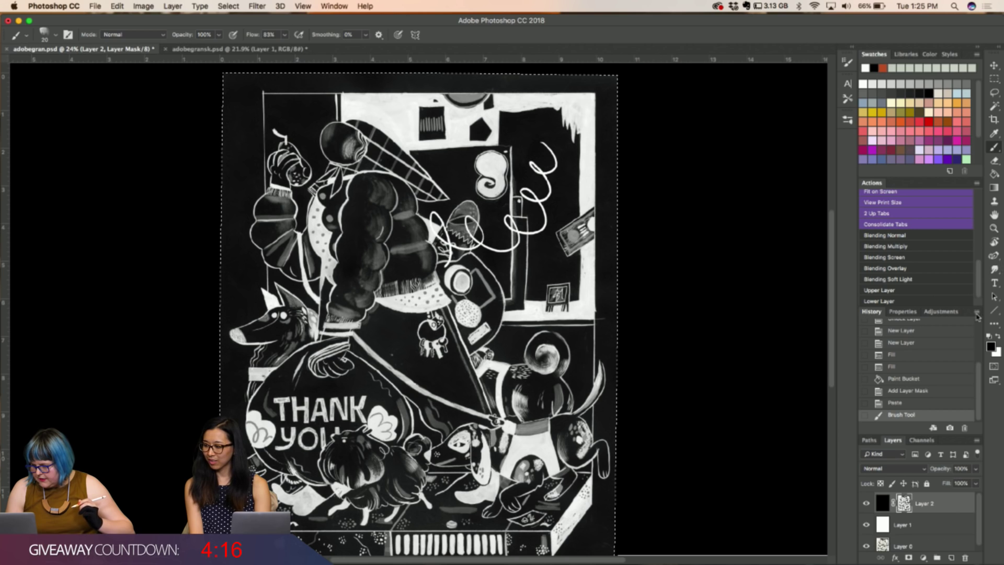
View Layer 2's mask on its own and step the history back to the pasted drawing, before the brush scribble
{"action": "left_click", "coordinate": [904, 505], "text": "alt"}
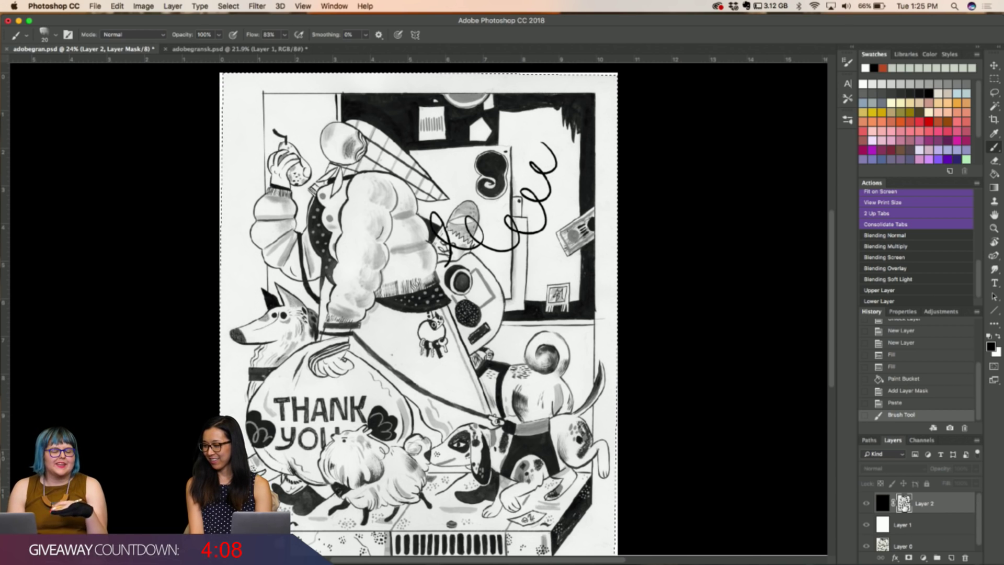
{"action": "left_click", "coordinate": [887, 403]}
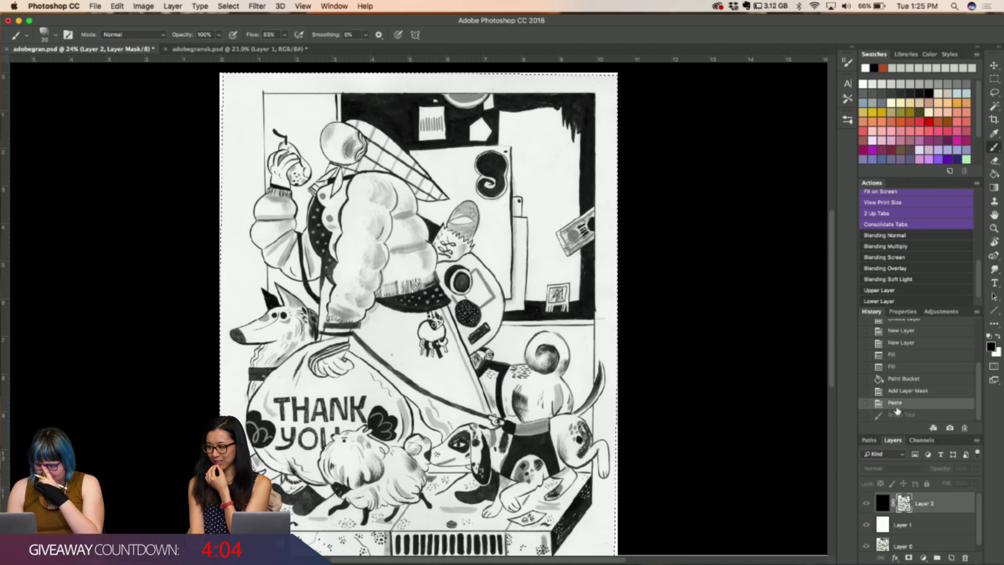
{"action": "left_click", "coordinate": [907, 390]}
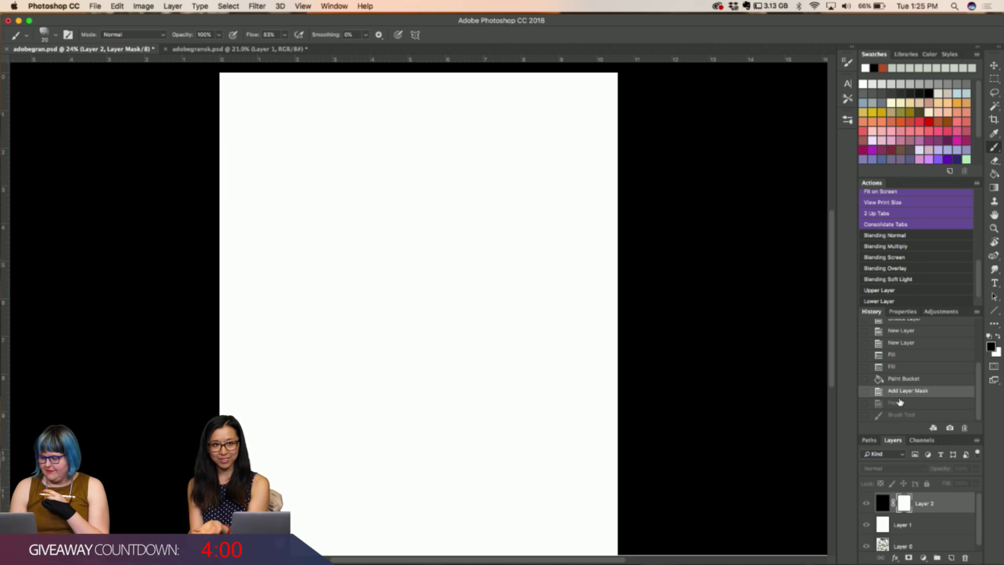
{"action": "left_click", "coordinate": [899, 405]}
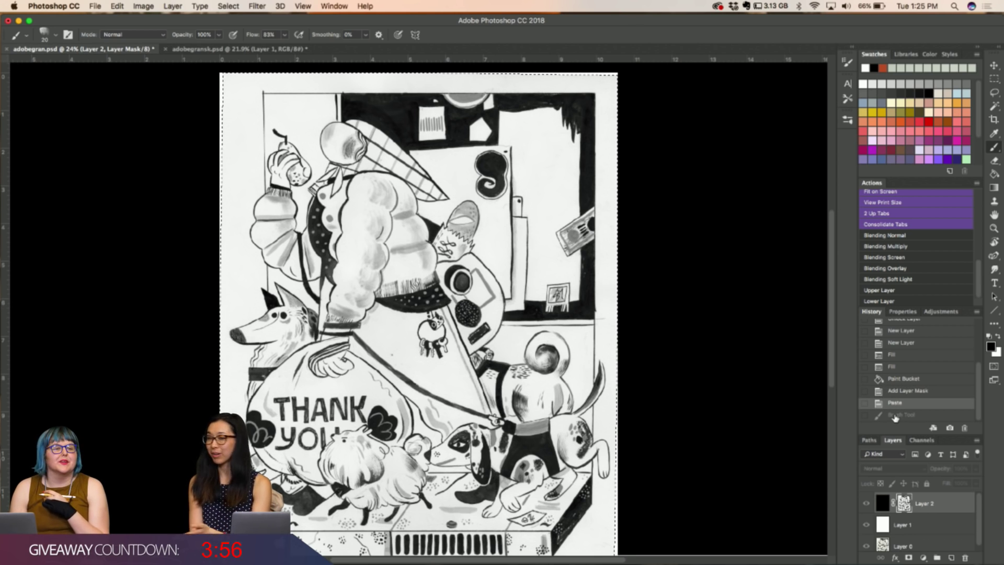
Invert Layer 2's mask in the mask-only view and clear the selection
{"action": "left_click", "coordinate": [880, 509]}
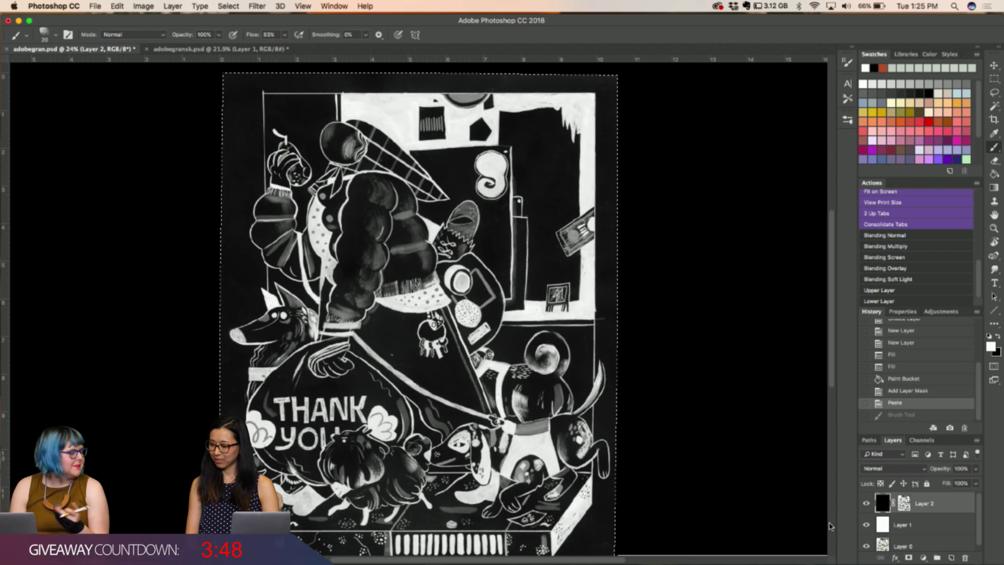
{"action": "left_click", "coordinate": [904, 503]}
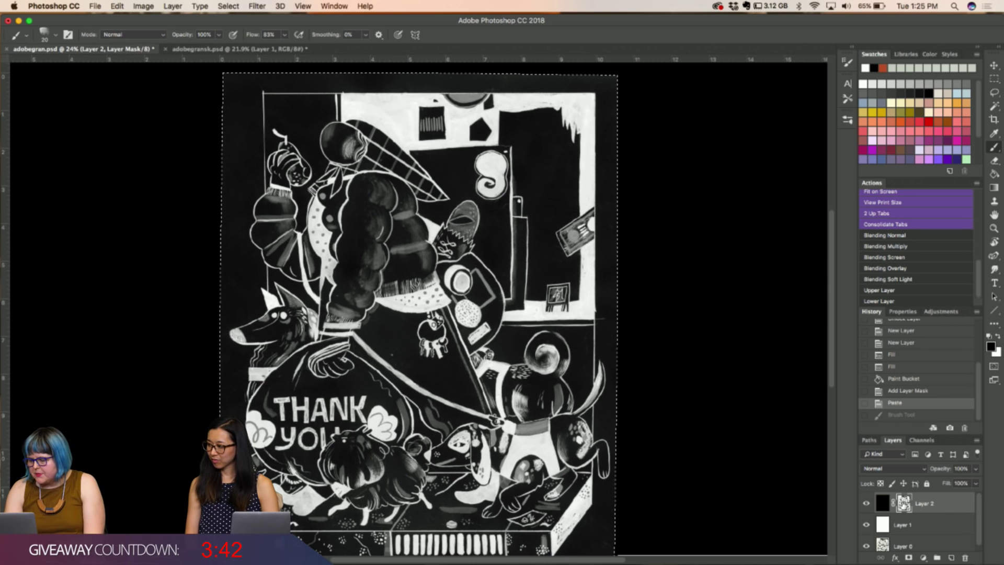
{"action": "left_click", "coordinate": [904, 503], "text": "alt"}
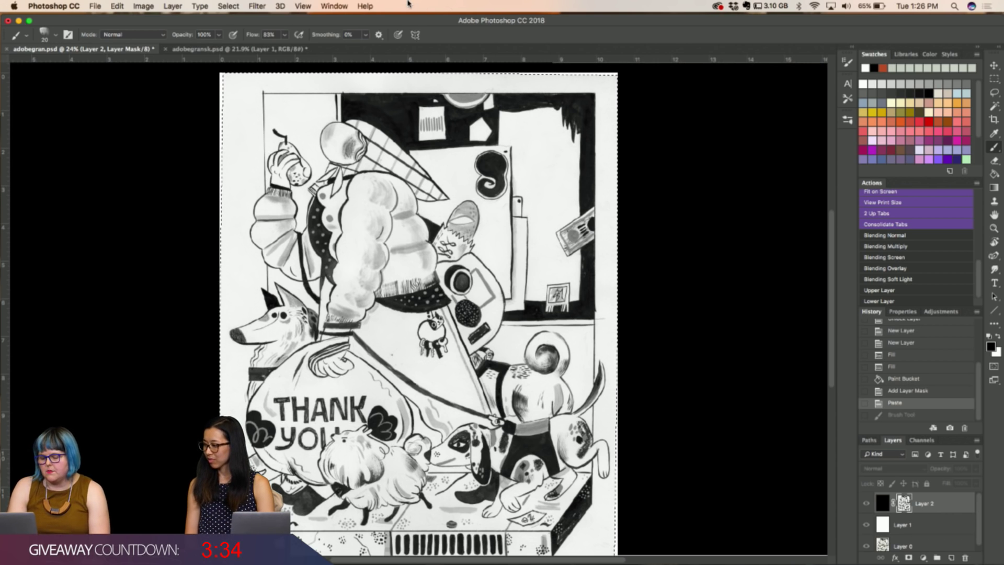
{"action": "key", "text": "super+i"}
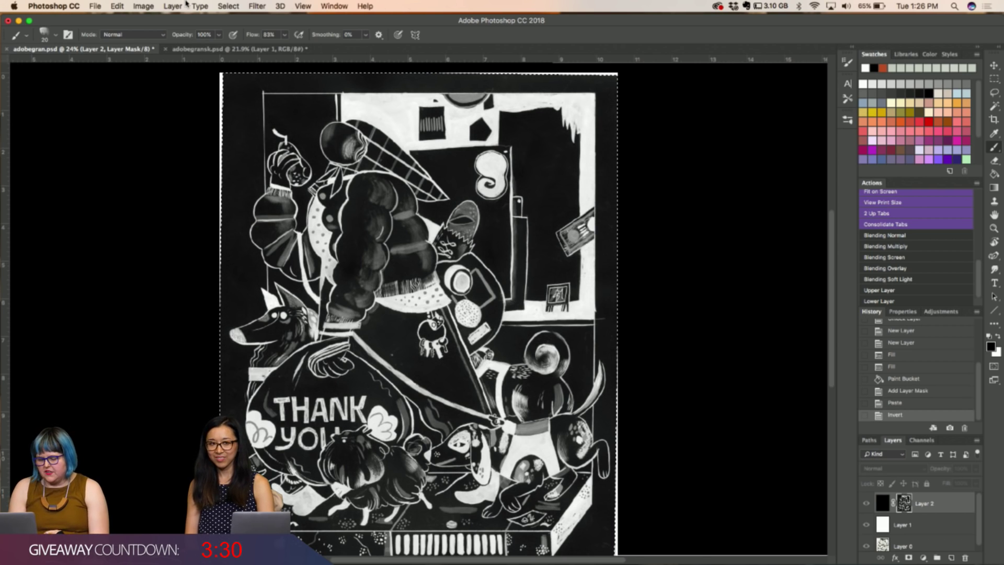
{"action": "key", "text": "super+d"}
{"action": "key", "text": "l"}
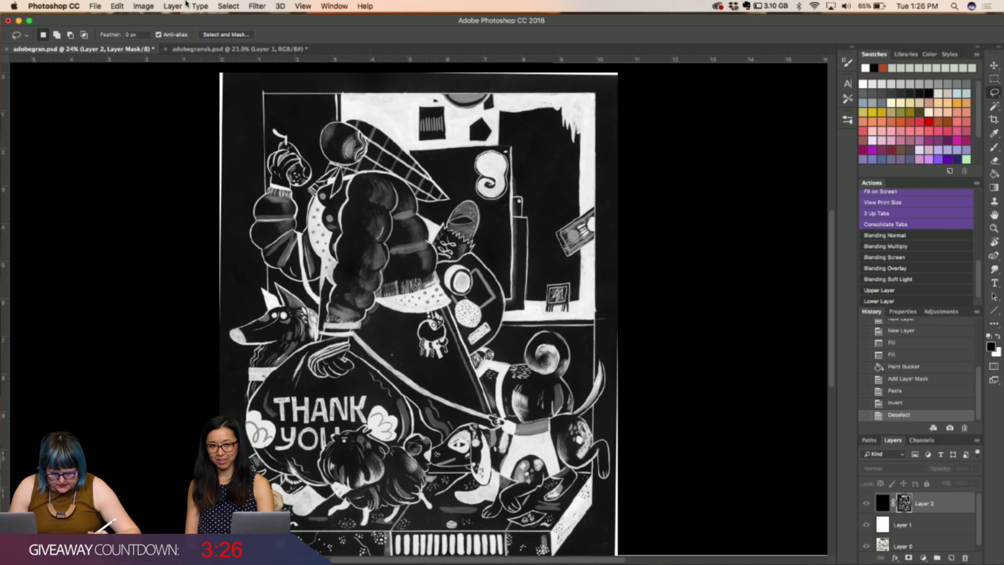
Paint black over the white border strips along the right, left and top edges of Layer 2's mask, and leave the mask-only view
{"action": "key", "text": "b"}
{"action": "key", "text": "x"}
{"action": "left_click_drag", "start_coordinate": [615, 323], "coordinate": [615, 359]}
{"action": "key", "text": "super+z"}
{"action": "key", "text": "x"}
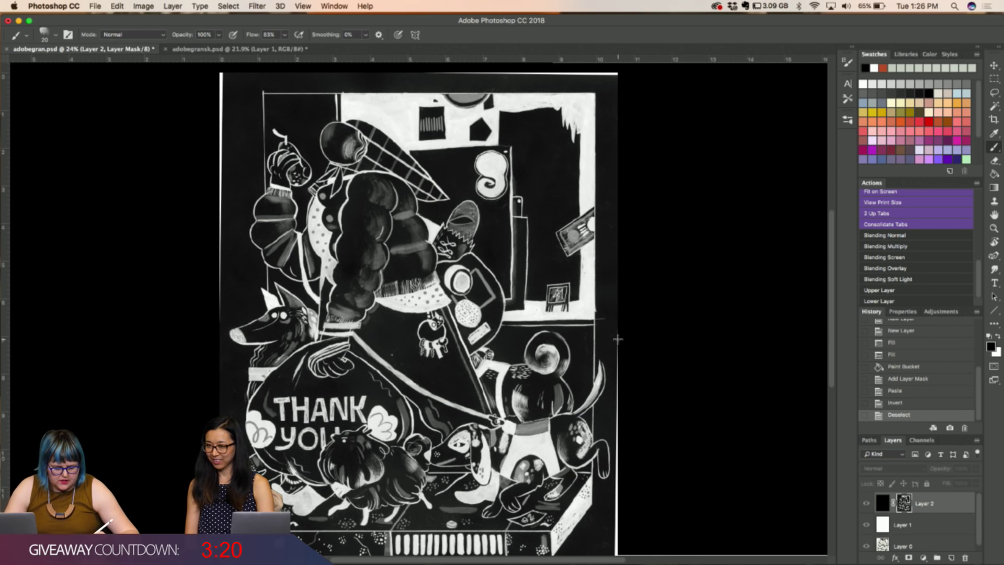
{"action": "left_click_drag", "start_coordinate": [617, 359], "coordinate": [618, 483]}
{"action": "key", "text": "super+minus"}
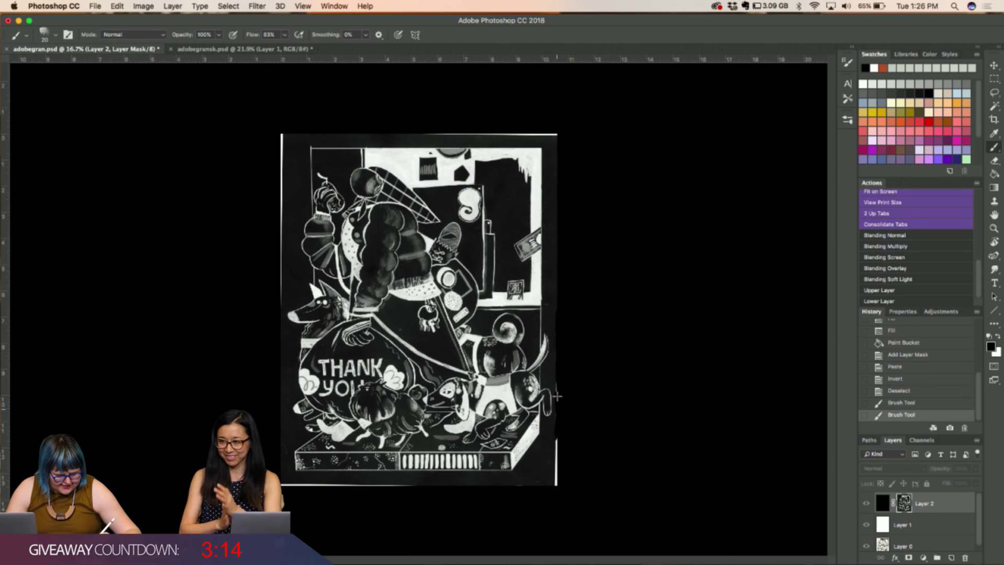
{"action": "left_click_drag", "start_coordinate": [556, 370], "coordinate": [557, 483]}
{"action": "left_click", "coordinate": [558, 483]}
{"action": "mouse_move", "coordinate": [281, 135]}
{"action": "left_mouse_down"}
{"action": "mouse_move", "coordinate": [279, 308]}
{"action": "mouse_move", "coordinate": [280, 135]}
{"action": "mouse_move", "coordinate": [522, 133]}
{"action": "left_mouse_up"}
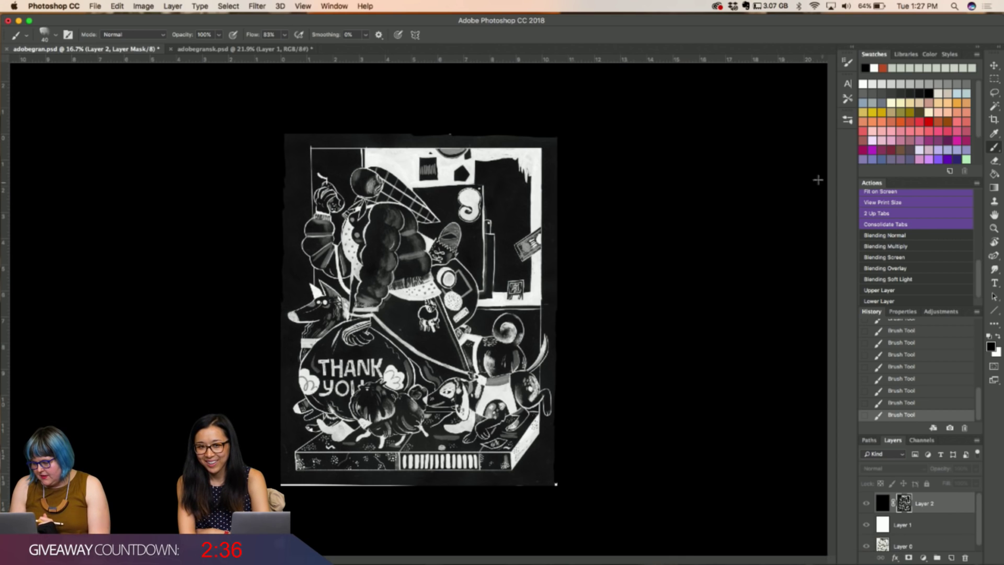
{"action": "left_click", "coordinate": [883, 503]}
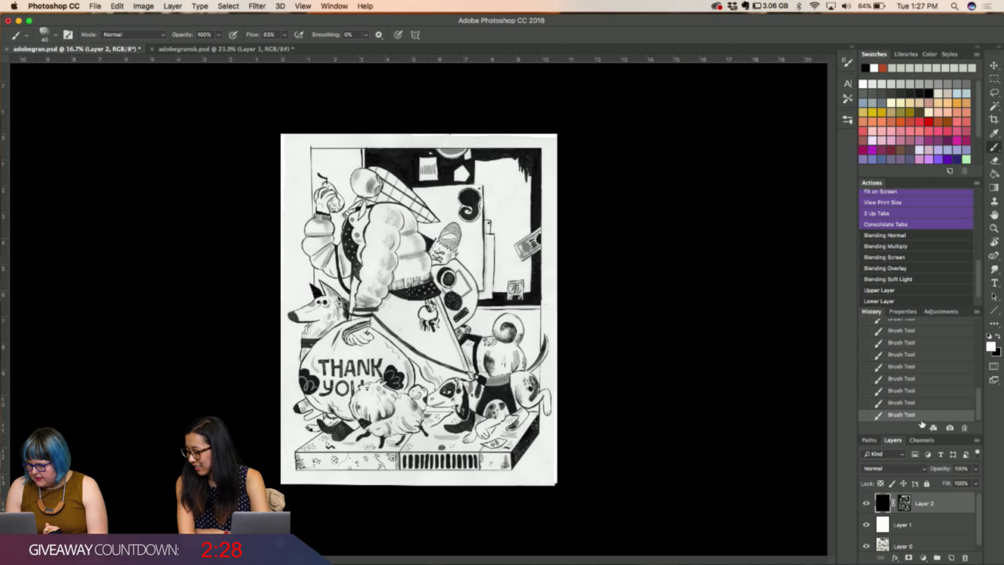
Roll the document history back to the second new layer, before any fill or mask was added
{"action": "scroll", "coordinate": [922, 376], "scroll_direction": "up", "scroll_amount": 10}
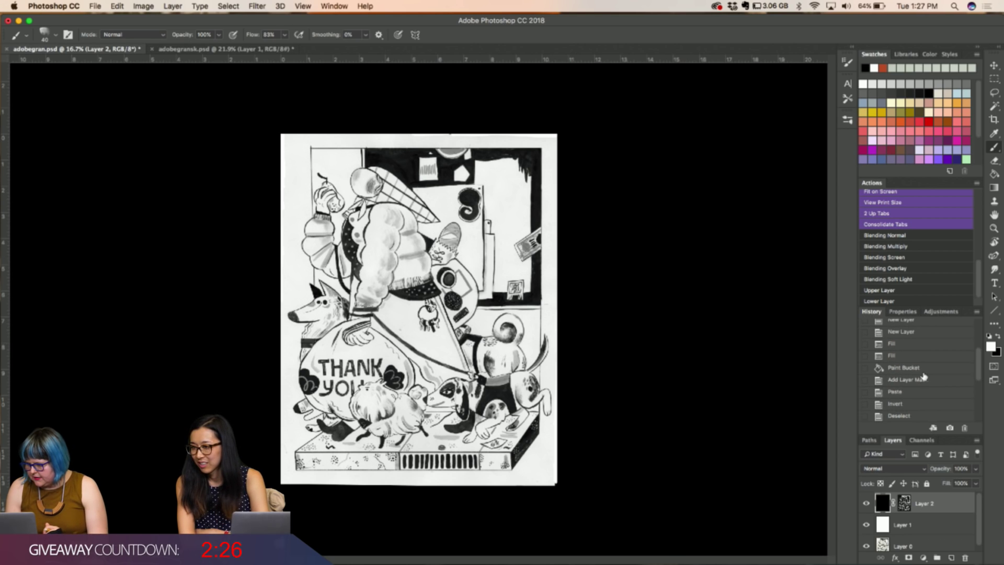
{"action": "scroll", "coordinate": [922, 376], "scroll_direction": "up", "scroll_amount": 1}
{"action": "left_click", "coordinate": [909, 341]}
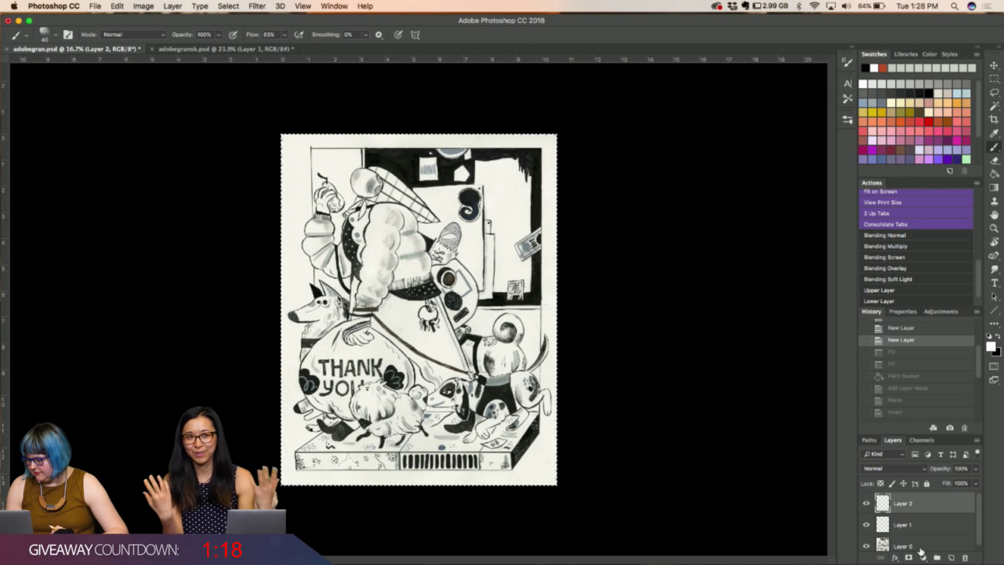
Fill Layer 2 with black and Layer 1 with white using the Paint Bucket
{"action": "key", "text": "x"}
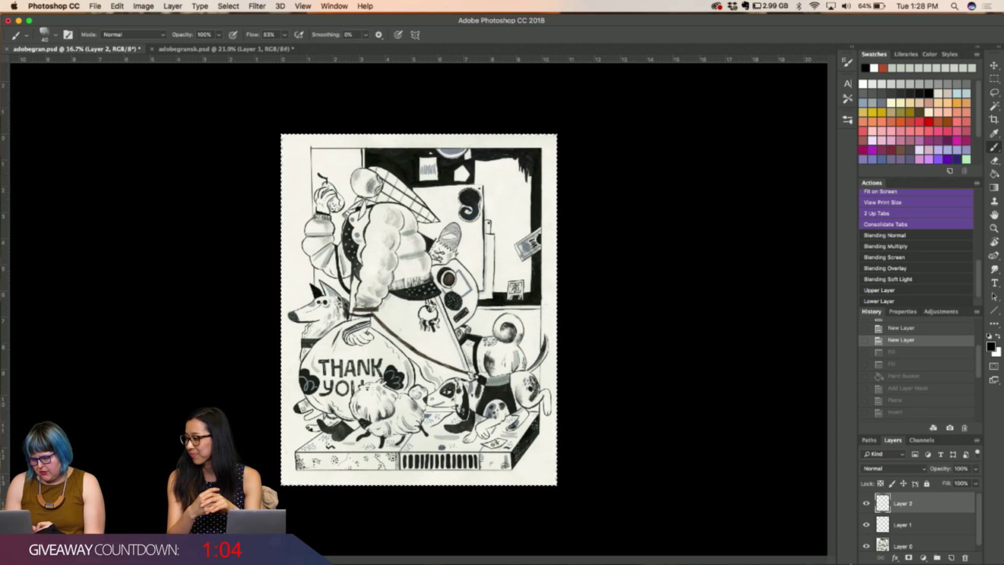
{"action": "mouse_move", "coordinate": [862, 551]}
{"action": "key", "text": "g"}
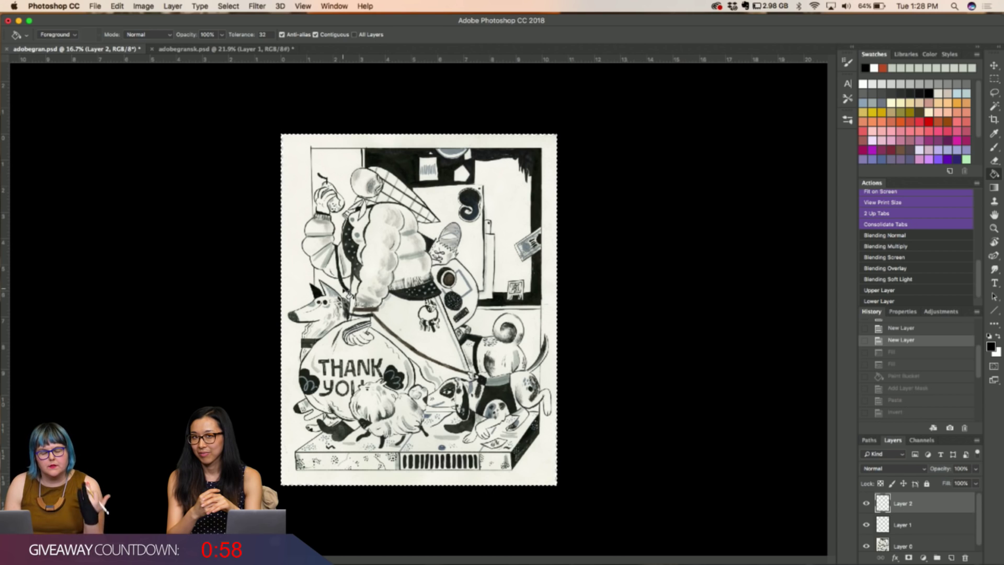
{"action": "left_click", "coordinate": [343, 289]}
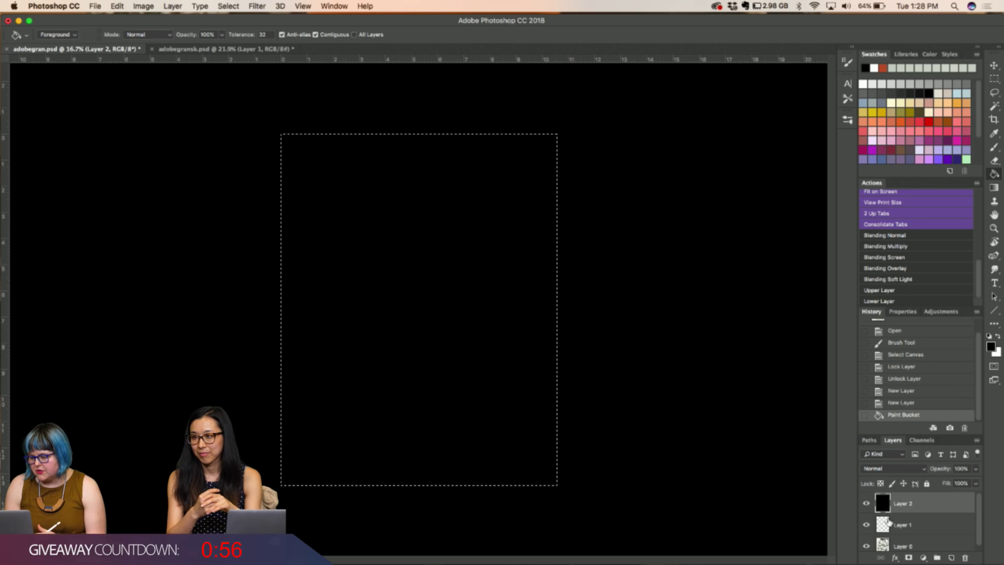
{"action": "left_click", "coordinate": [888, 525]}
{"action": "key", "text": "x"}
{"action": "left_click", "coordinate": [473, 329]}
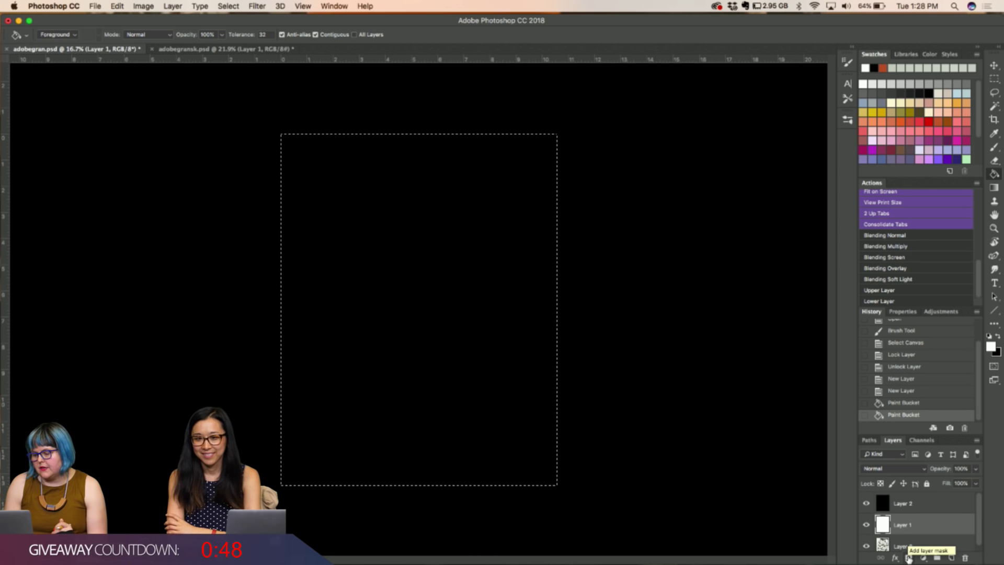
Add a layer mask to the black Layer 2 and paste the scanned drawing into it in the mask-only view
{"action": "left_click", "coordinate": [880, 505]}
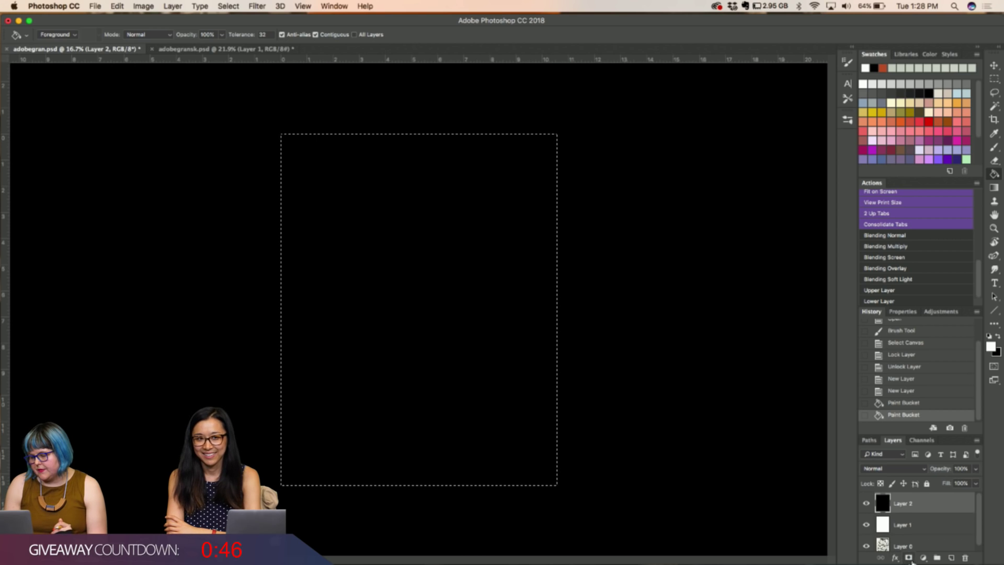
{"action": "left_click", "coordinate": [909, 558]}
{"action": "mouse_move", "coordinate": [748, 555]}
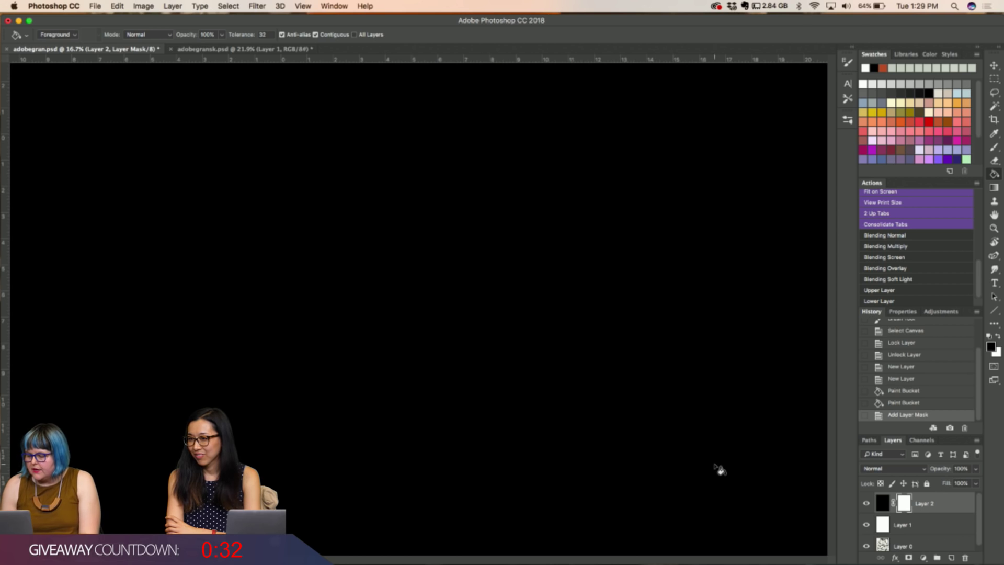
{"action": "left_click", "coordinate": [905, 510], "text": "alt"}
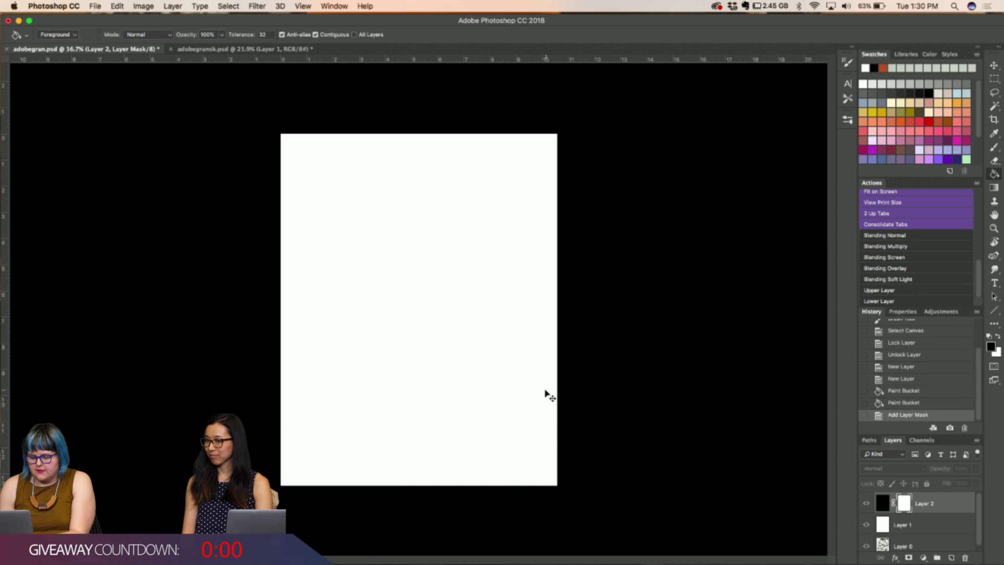
{"action": "key", "text": "super+v"}
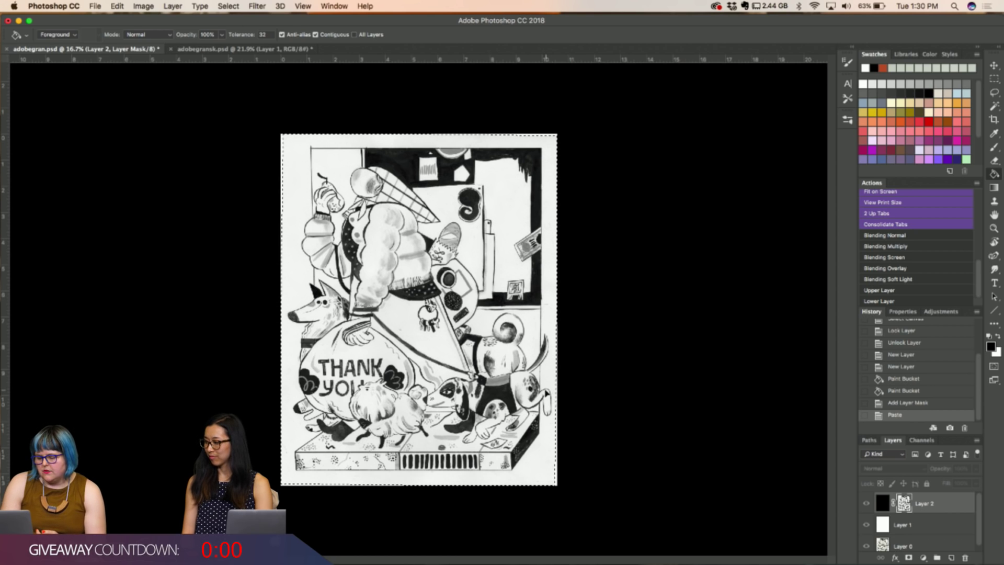
Invert Layer 2's mask, return to the normal view of the layer, and deselect
{"action": "key", "text": "super+i"}
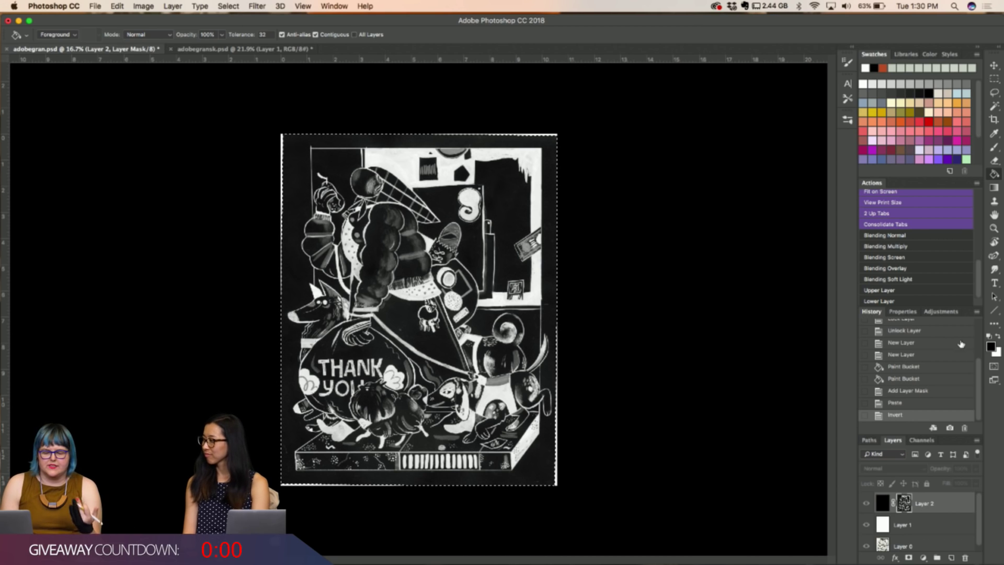
{"action": "left_click", "coordinate": [883, 502]}
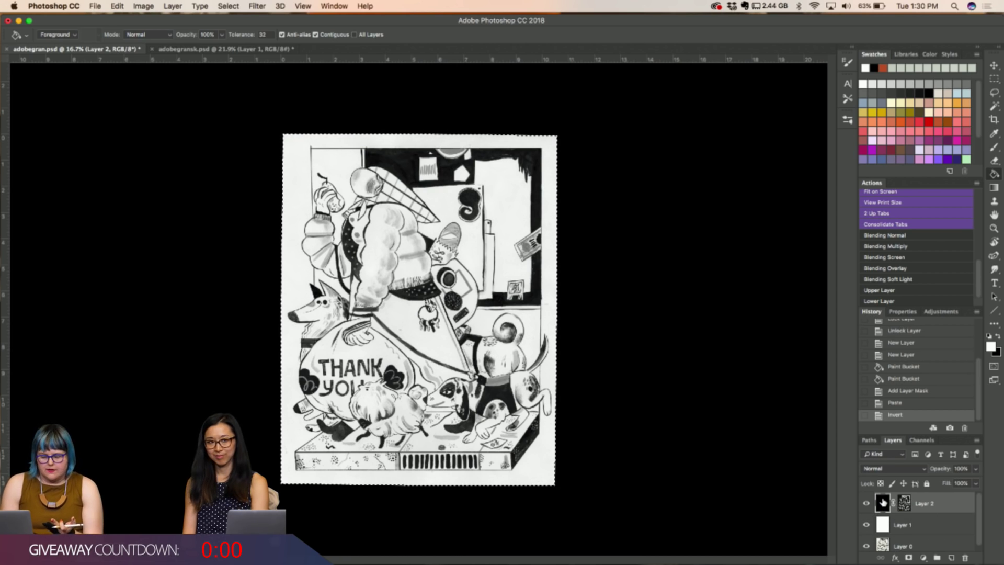
{"action": "key", "text": "super+d"}
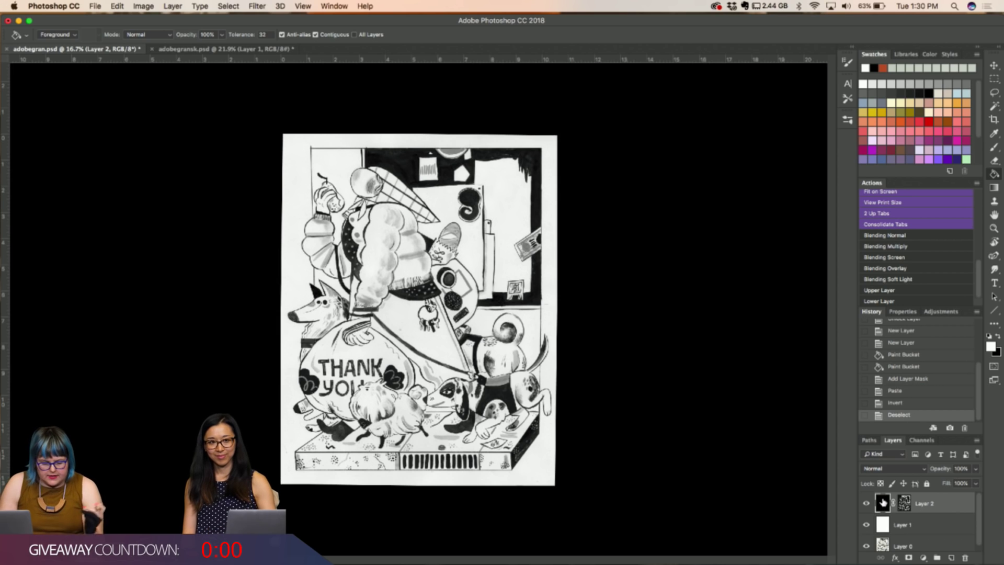
Brush black on Layer 2 itself along the left, right and top edges of the page
{"action": "key", "text": "b"}
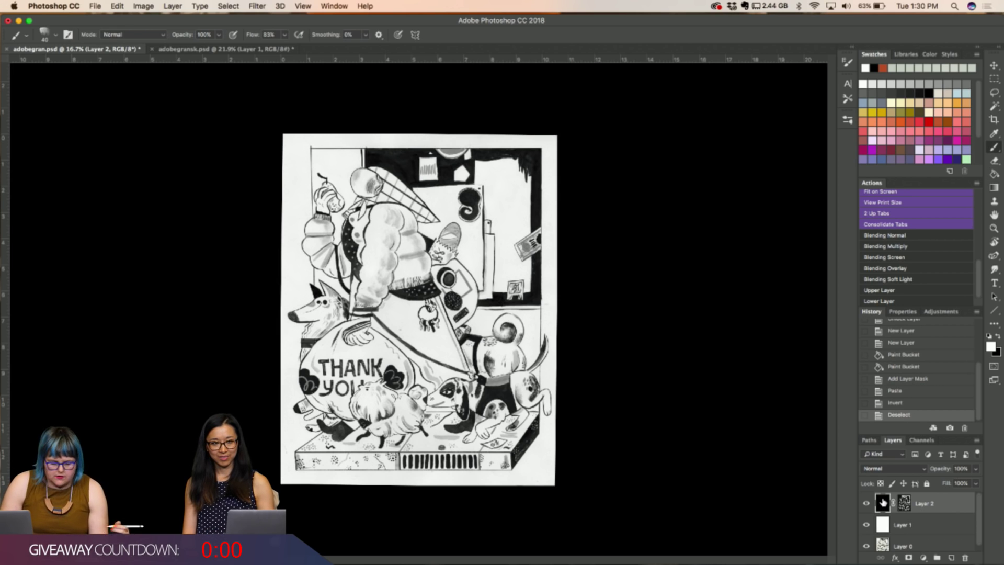
{"action": "key", "text": "x"}
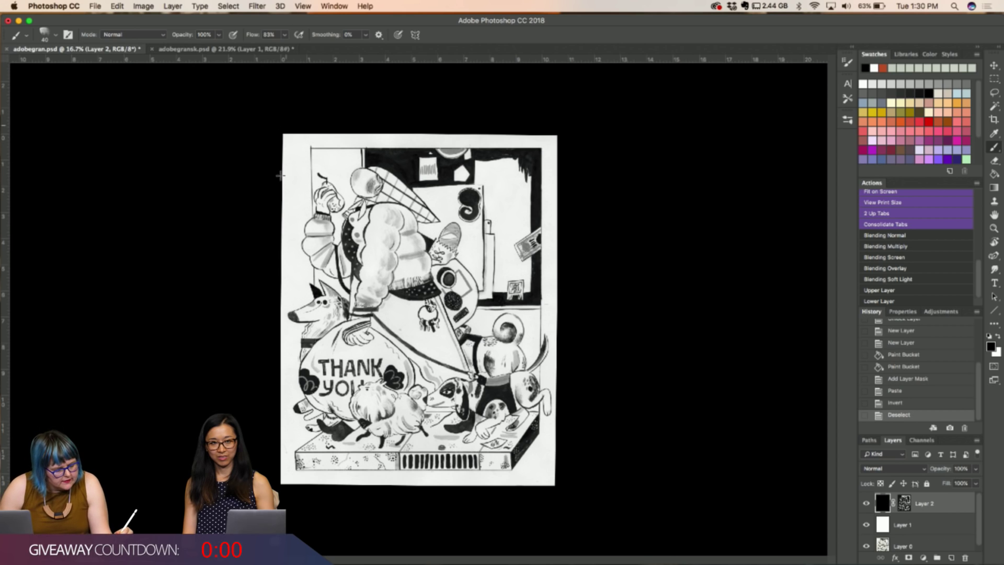
{"action": "left_click_drag", "start_coordinate": [284, 213], "coordinate": [276, 274]}
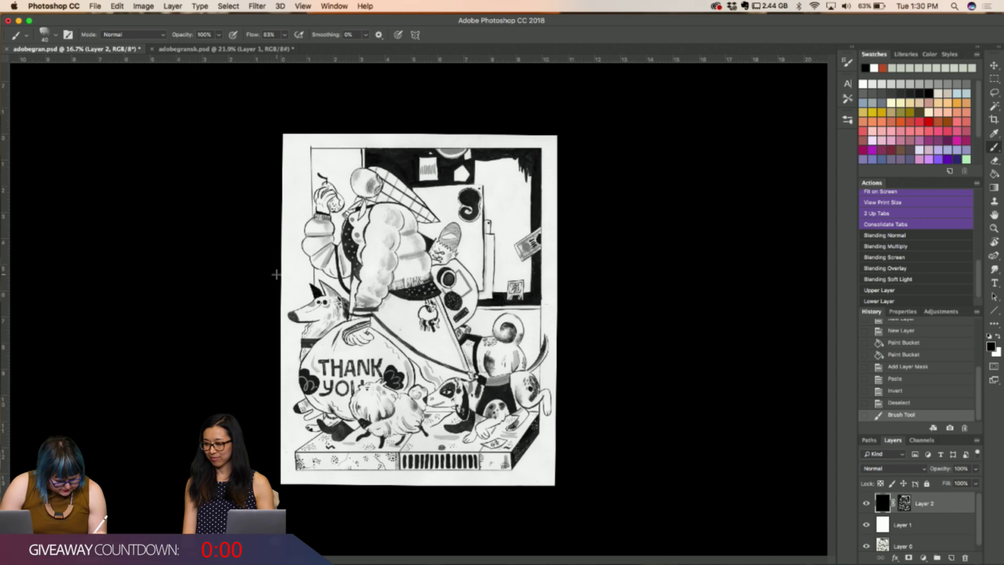
{"action": "mouse_move", "coordinate": [553, 456]}
{"action": "left_mouse_down"}
{"action": "mouse_move", "coordinate": [557, 475]}
{"action": "mouse_move", "coordinate": [556, 453]}
{"action": "left_mouse_up"}
{"action": "left_click_drag", "start_coordinate": [557, 387], "coordinate": [560, 327]}
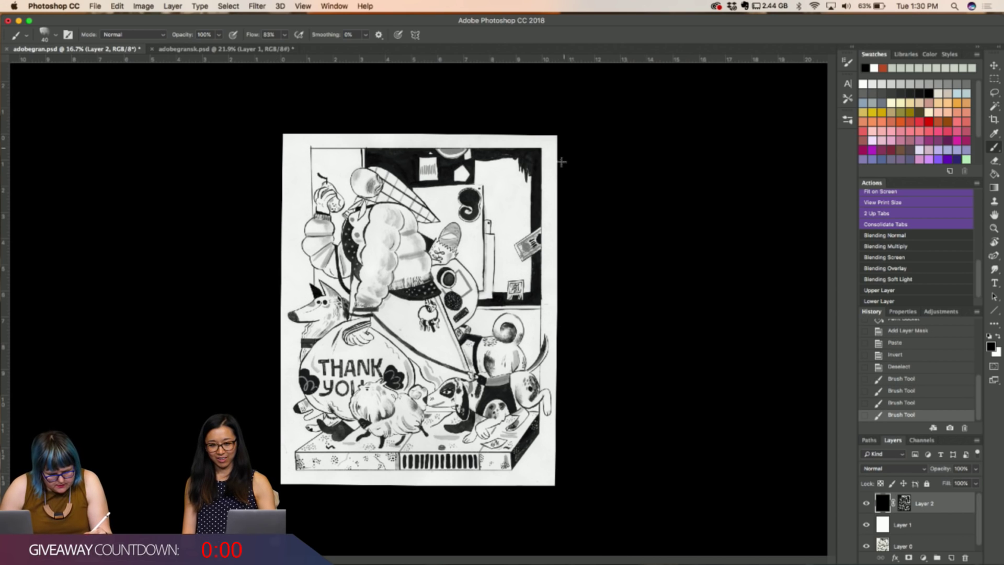
{"action": "left_click_drag", "start_coordinate": [446, 118], "coordinate": [491, 126]}
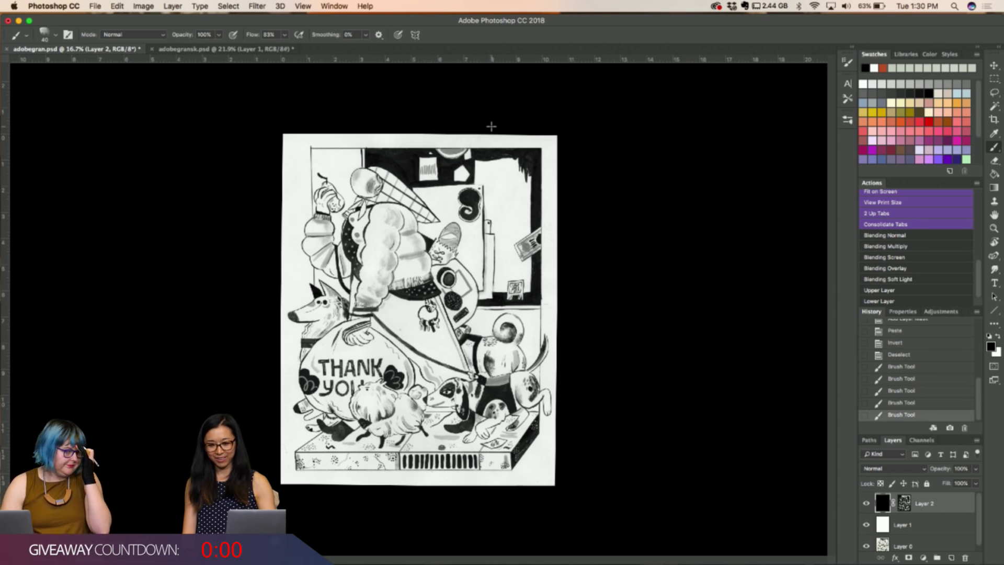
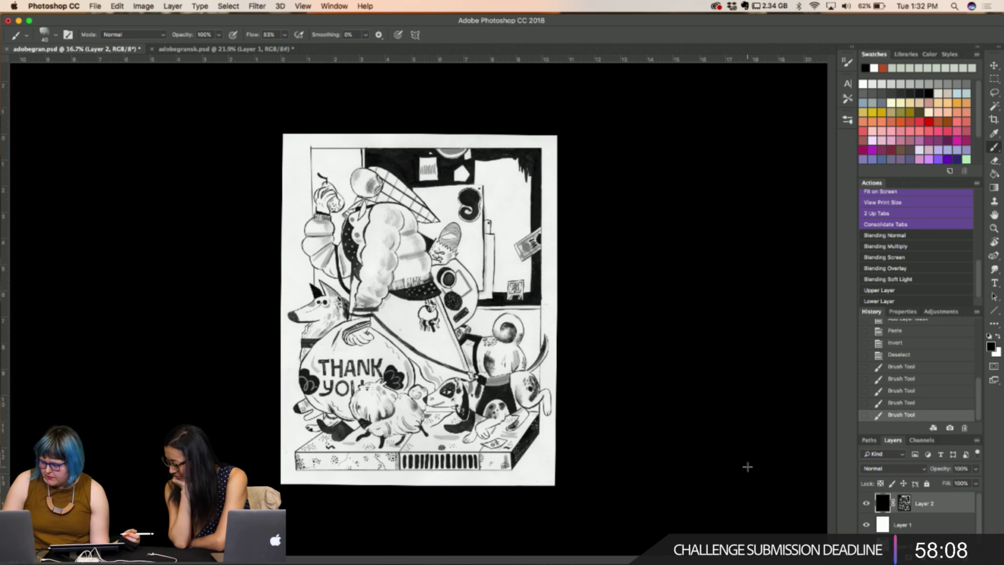
Examine the ink detail around the jacket hem and hanging keys at 66.7% magnification
{"action": "key", "text": "super+equal"}
{"action": "key", "text": "super+equal"}
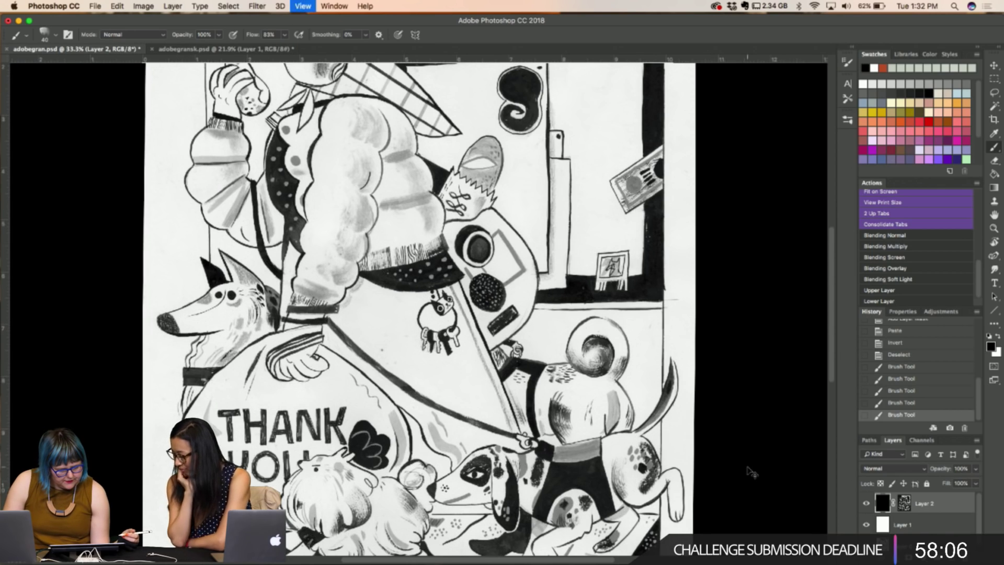
{"action": "key", "text": "super+equal"}
{"action": "key", "text": "super+equal"}
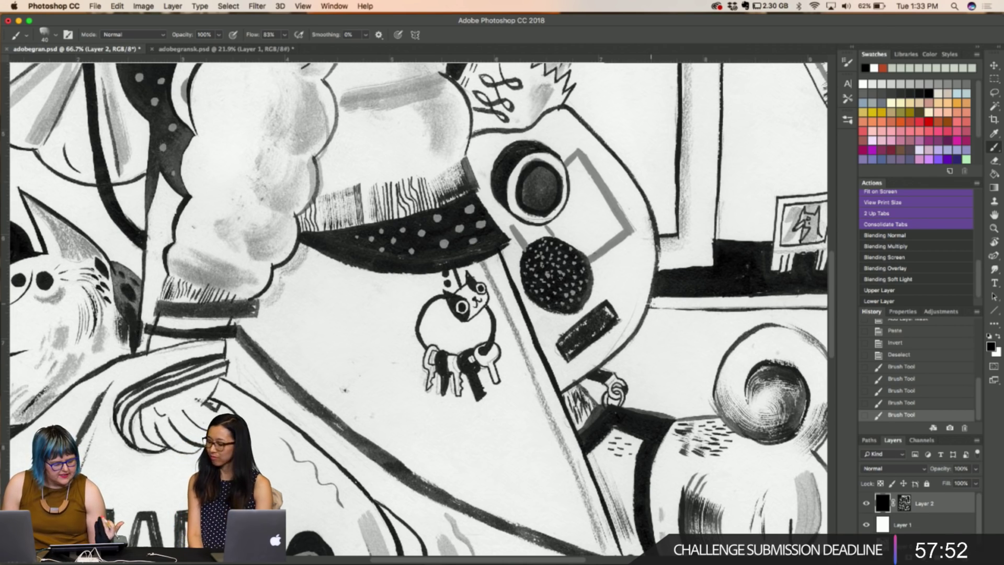
{"action": "key", "text": "ctrl+minus"}
{"action": "key", "text": "ctrl+minus"}
{"action": "key", "text": "ctrl+minus"}
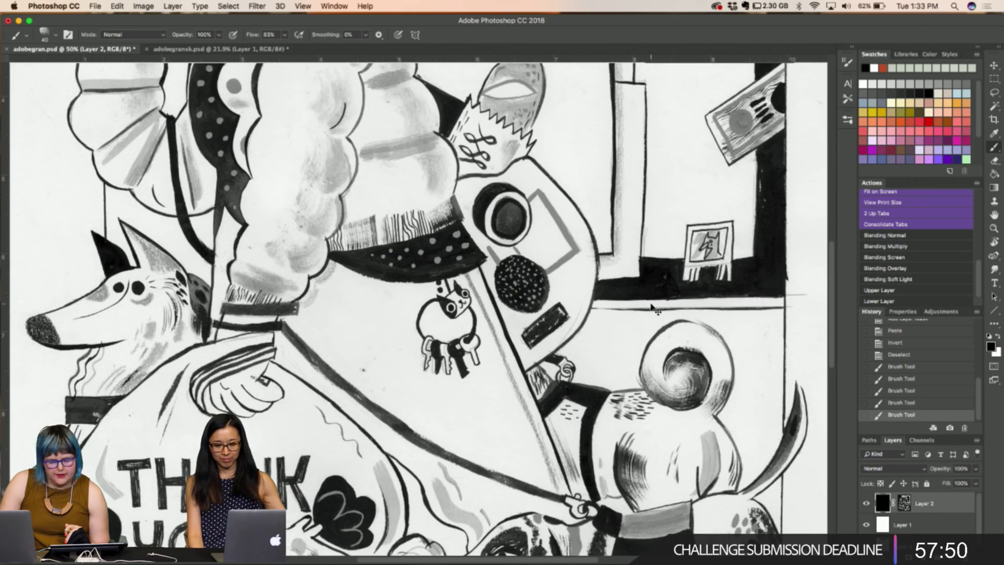
{"action": "key", "text": "ctrl+minus"}
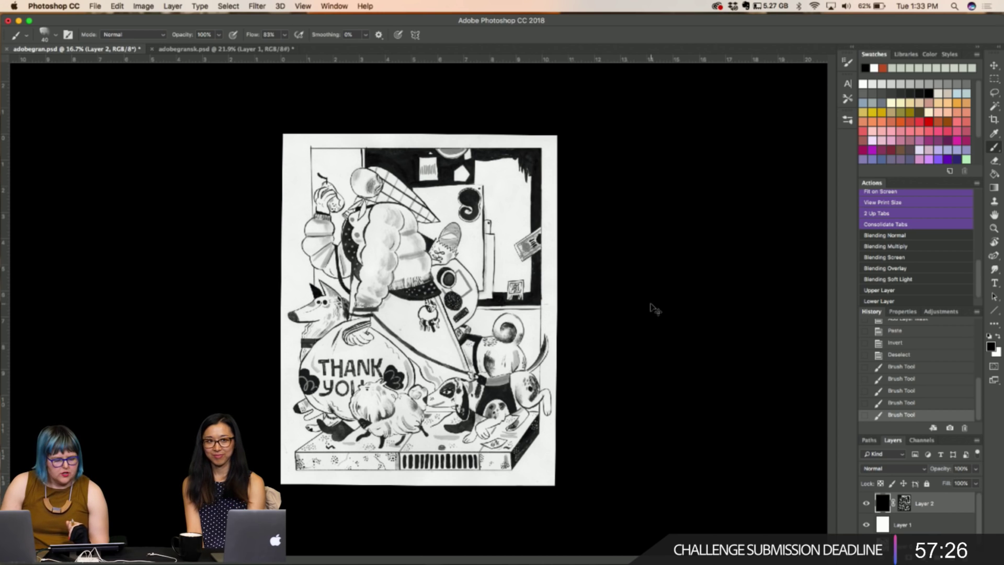
{"action": "key", "text": "super+l"}
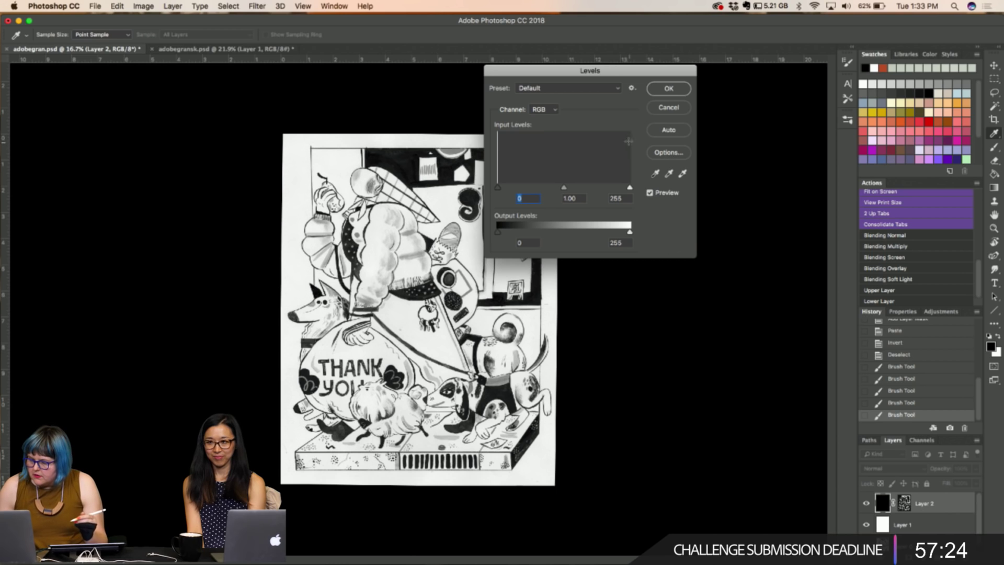
{"action": "left_click_drag", "start_coordinate": [583, 74], "coordinate": [581, 177]}
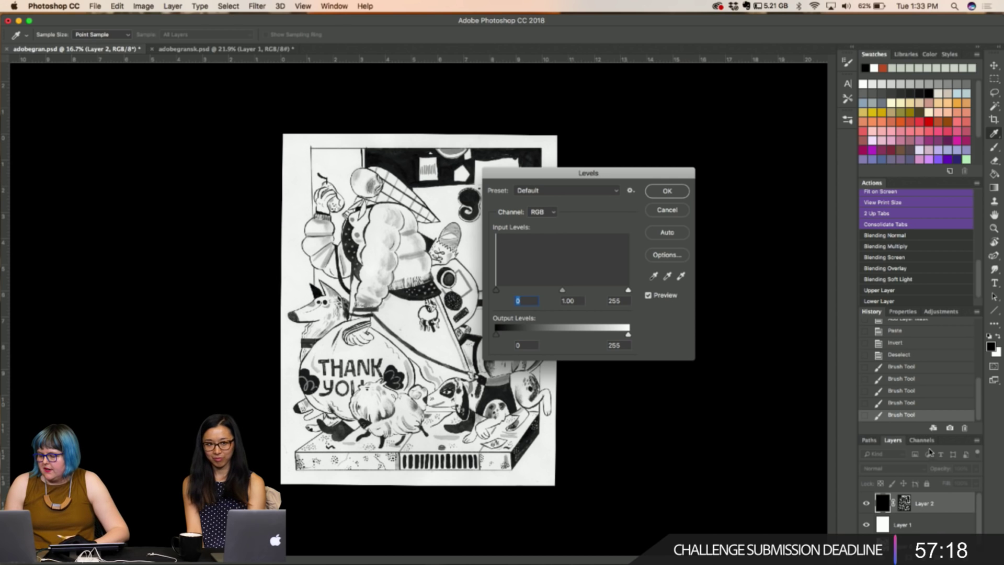
{"action": "left_click", "coordinate": [663, 210]}
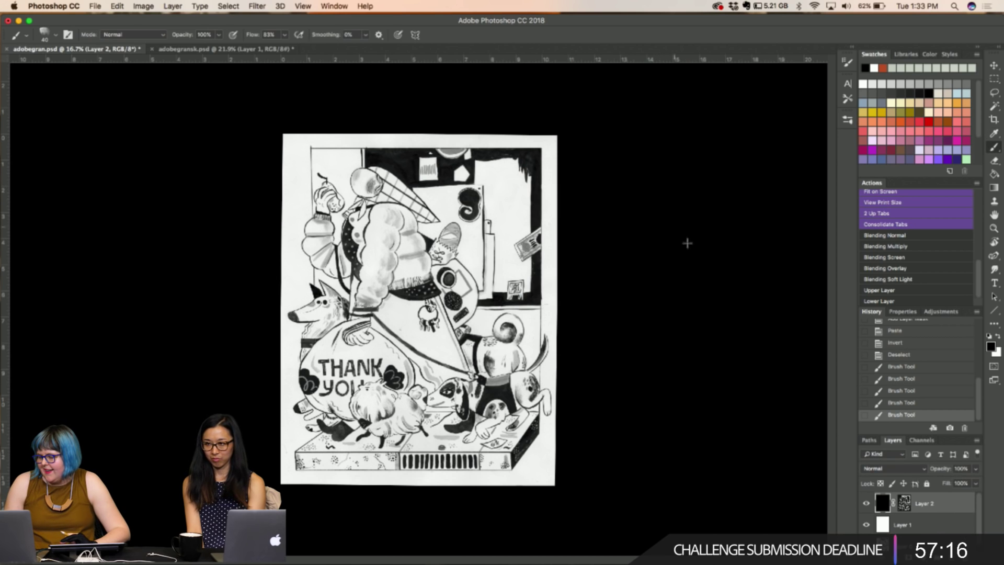
Target Layer 2's layer mask instead of its black fill and open the Levels adjustment for it
{"action": "left_click", "coordinate": [902, 503]}
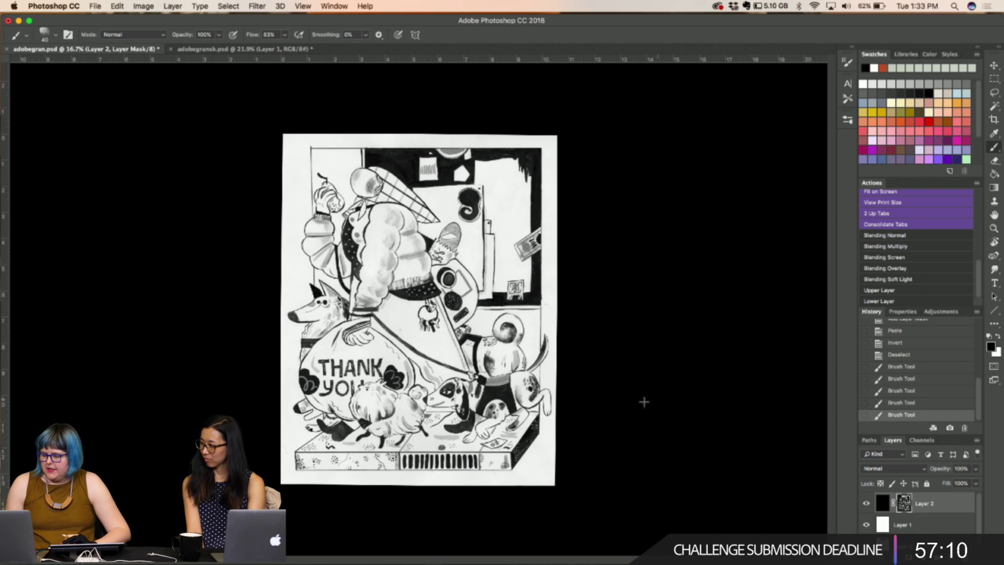
{"action": "left_click", "coordinate": [883, 504]}
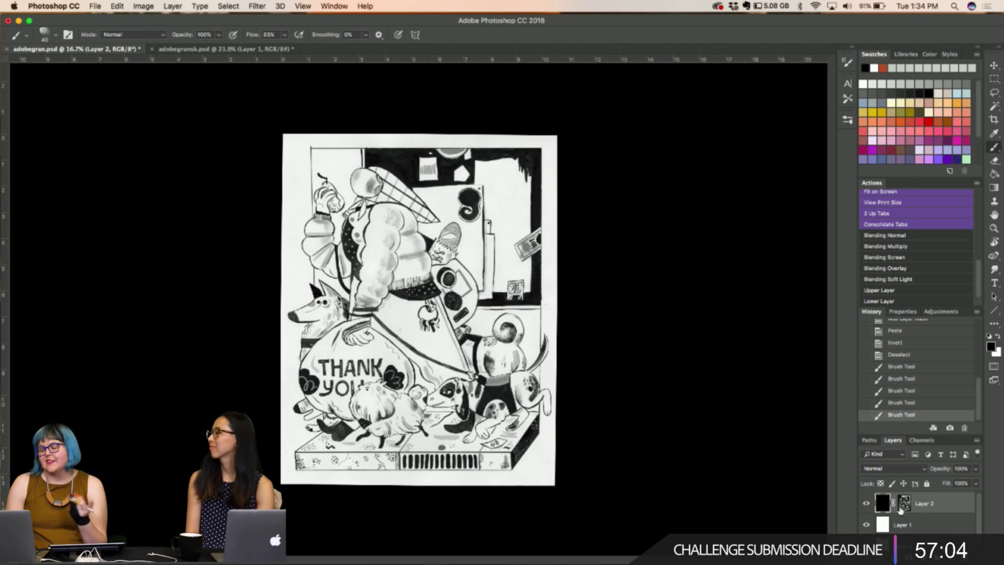
{"action": "left_click", "coordinate": [903, 505]}
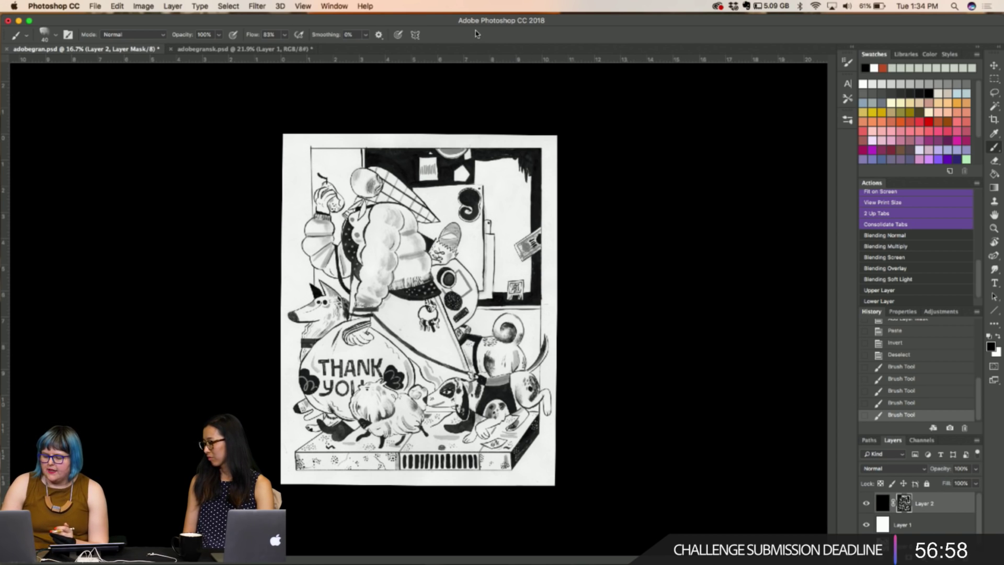
{"action": "key", "text": "super+l"}
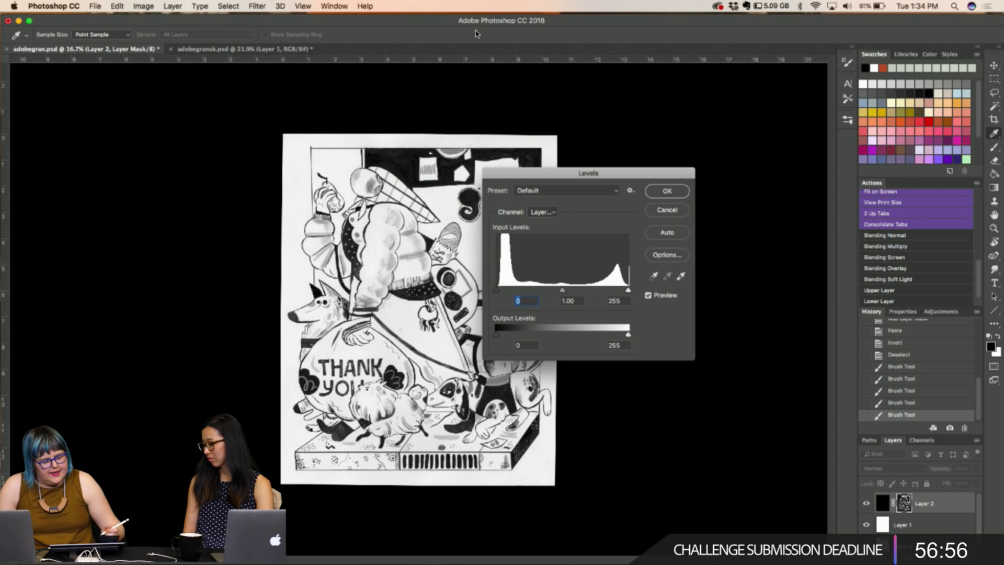
{"action": "left_click_drag", "start_coordinate": [530, 177], "coordinate": [563, 185]}
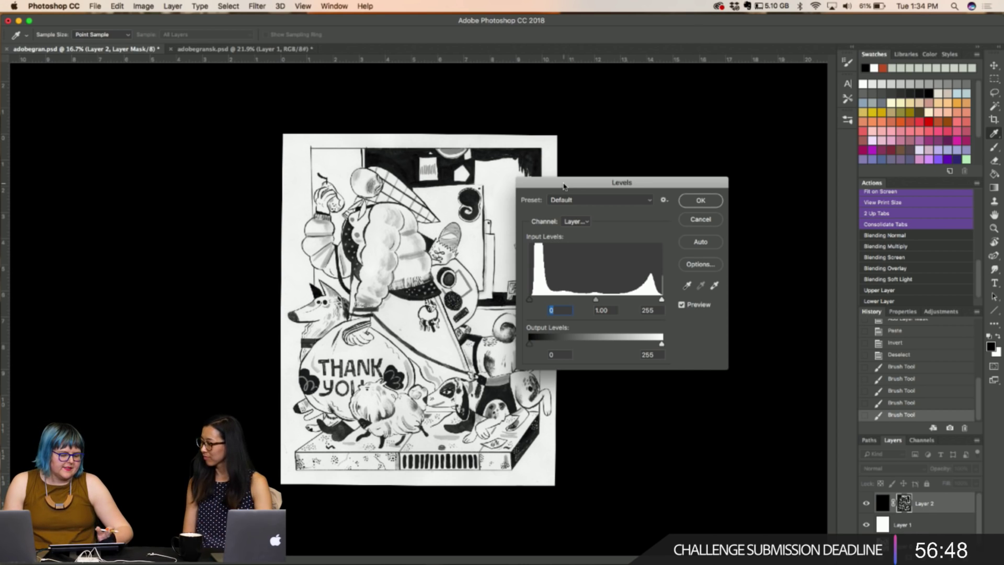
{"action": "left_click_drag", "start_coordinate": [528, 302], "coordinate": [674, 311]}
{"action": "type", "text": "0"}
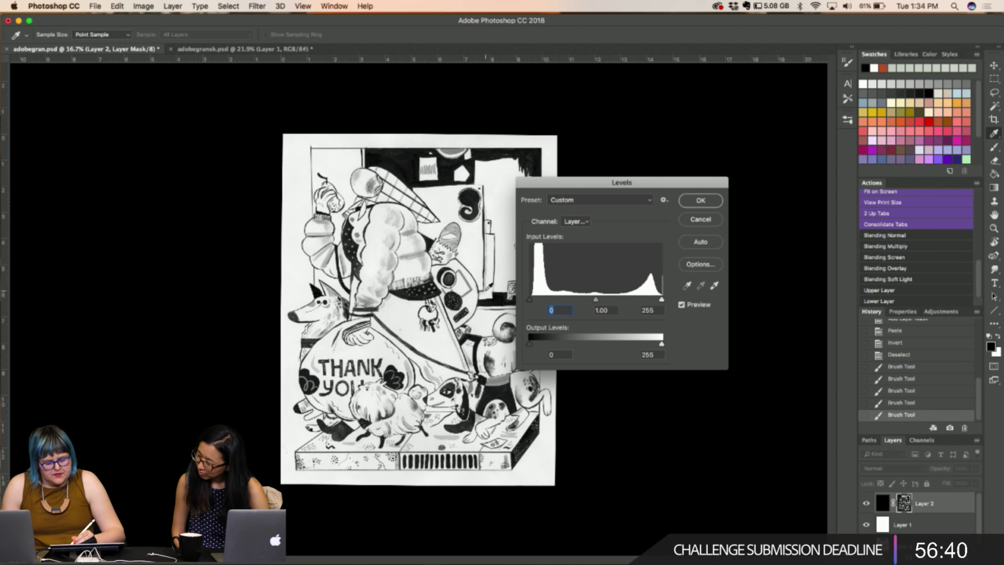
{"action": "left_click_drag", "start_coordinate": [663, 302], "coordinate": [736, 322]}
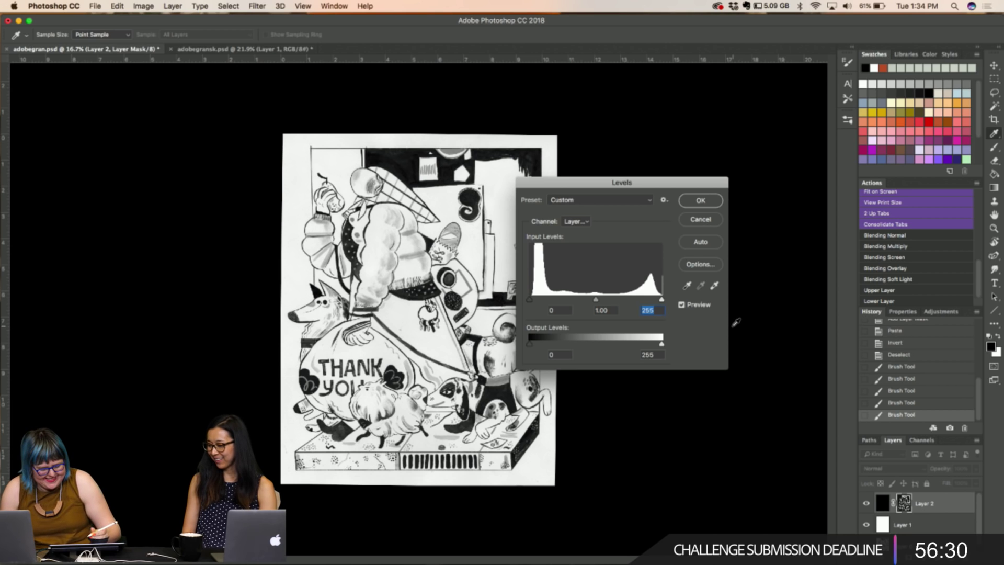
Set the mask's input levels to 24 for the black point and 222 for the white point
{"action": "left_click_drag", "start_coordinate": [661, 299], "coordinate": [644, 301]}
{"action": "key", "text": "super+equal"}
{"action": "key", "text": "super+equal"}
{"action": "key", "text": "super+equal"}
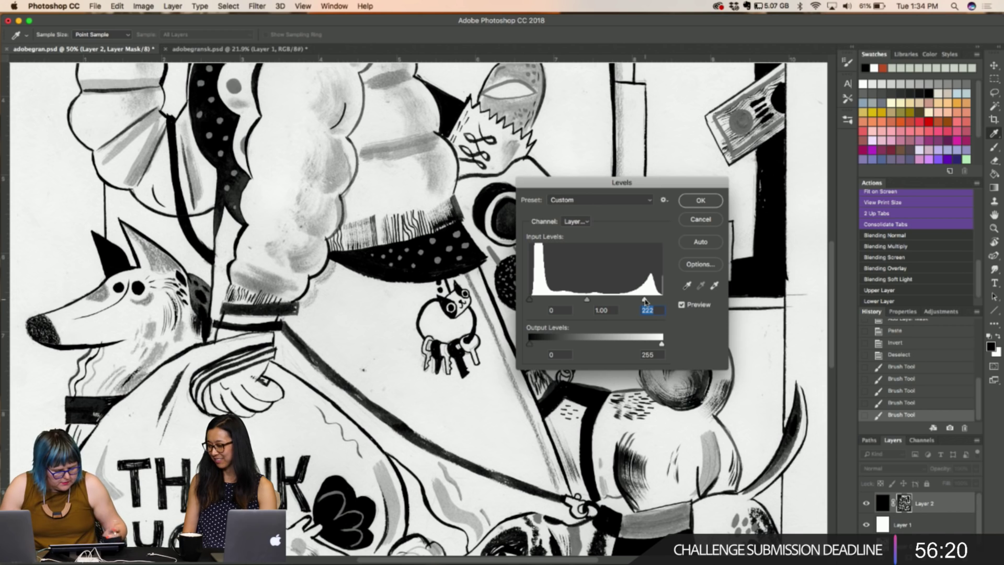
{"action": "left_click_drag", "start_coordinate": [530, 300], "coordinate": [538, 302]}
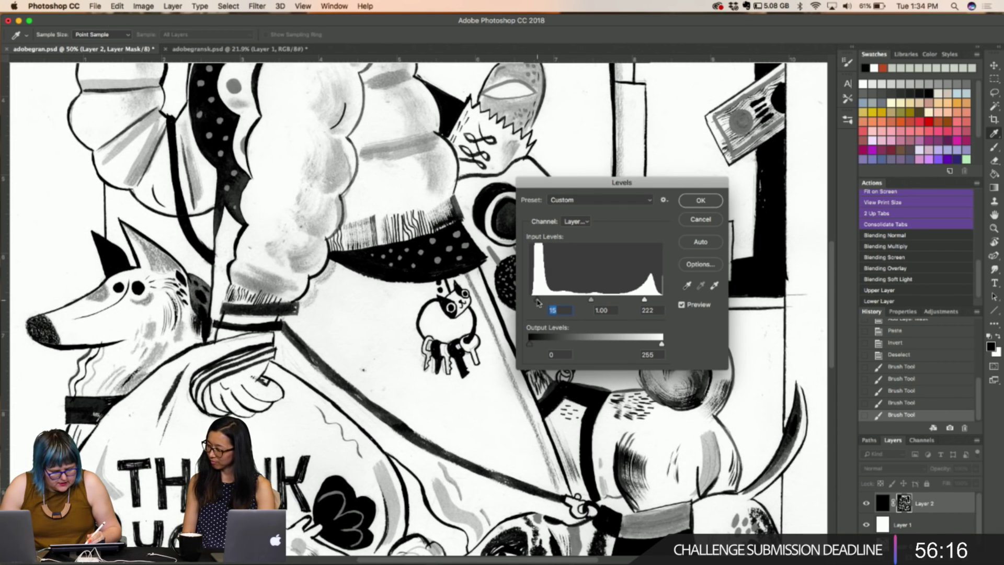
{"action": "left_click_drag", "start_coordinate": [538, 302], "coordinate": [542, 303]}
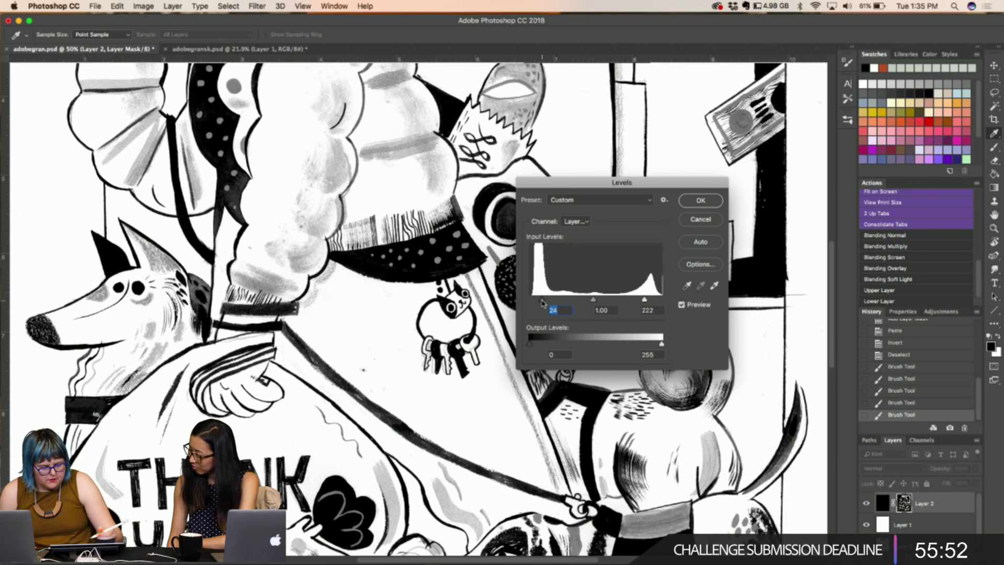
Compare the whole drawing with and without the Levels preview, and apply the adjustment to the mask
{"action": "key", "text": "super+minus"}
{"action": "key", "text": "super+minus"}
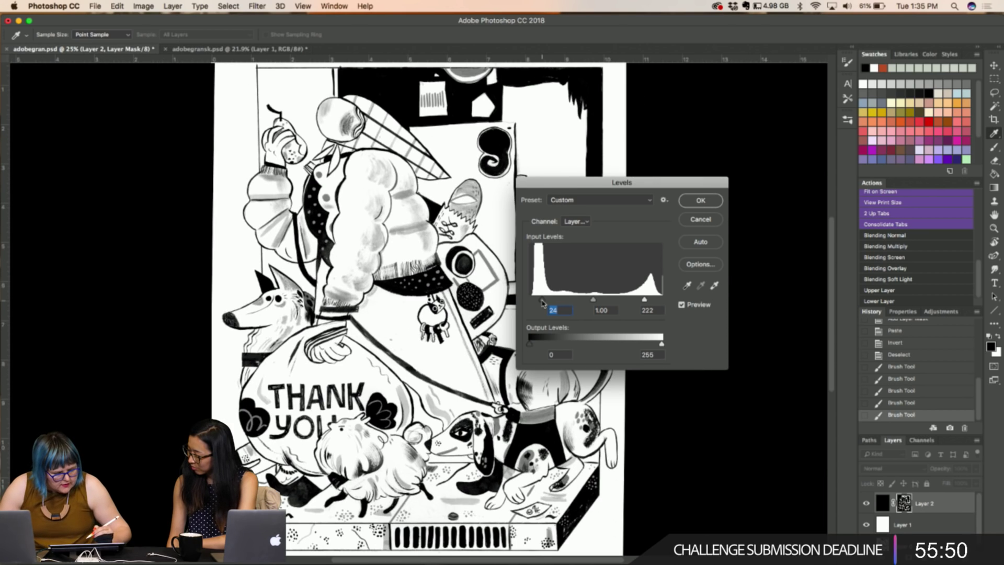
{"action": "left_click", "coordinate": [681, 305]}
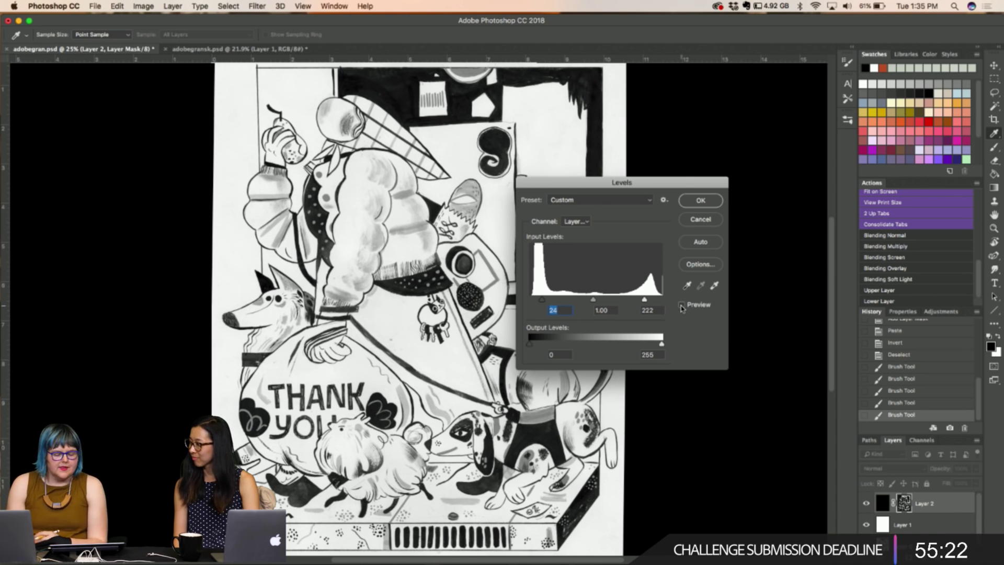
{"action": "left_click", "coordinate": [681, 306]}
{"action": "left_click", "coordinate": [681, 306]}
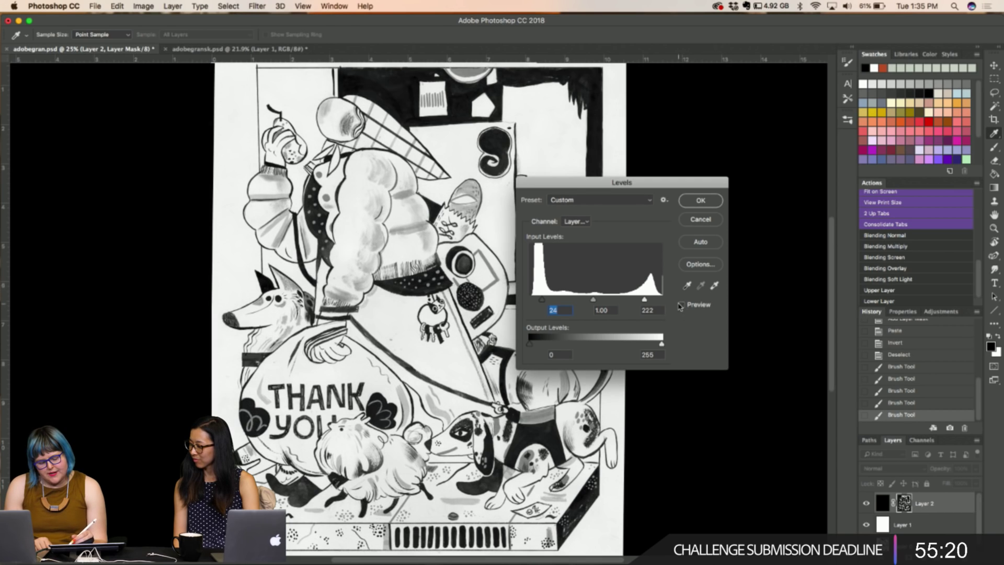
{"action": "left_click", "coordinate": [681, 306]}
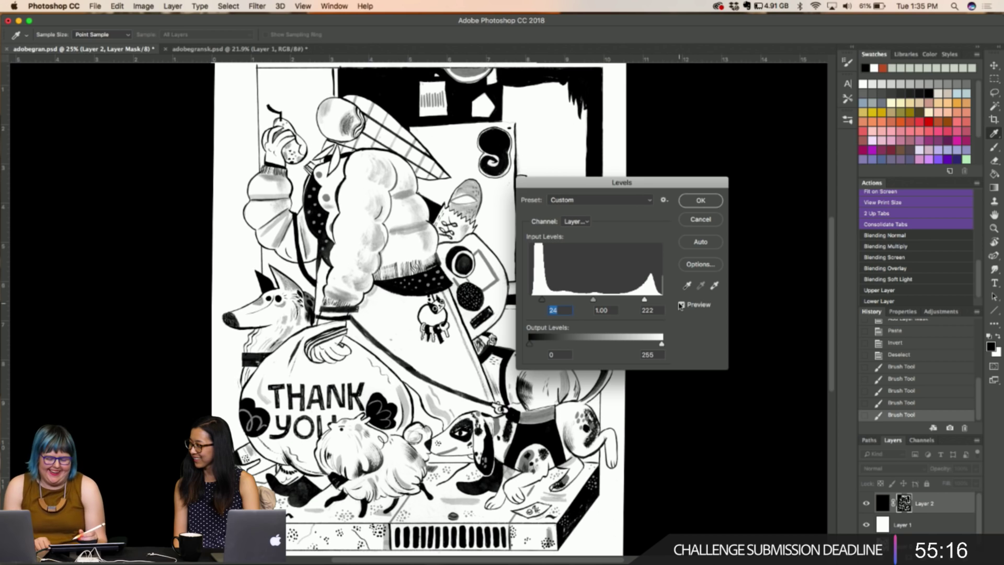
{"action": "left_click", "coordinate": [693, 198]}
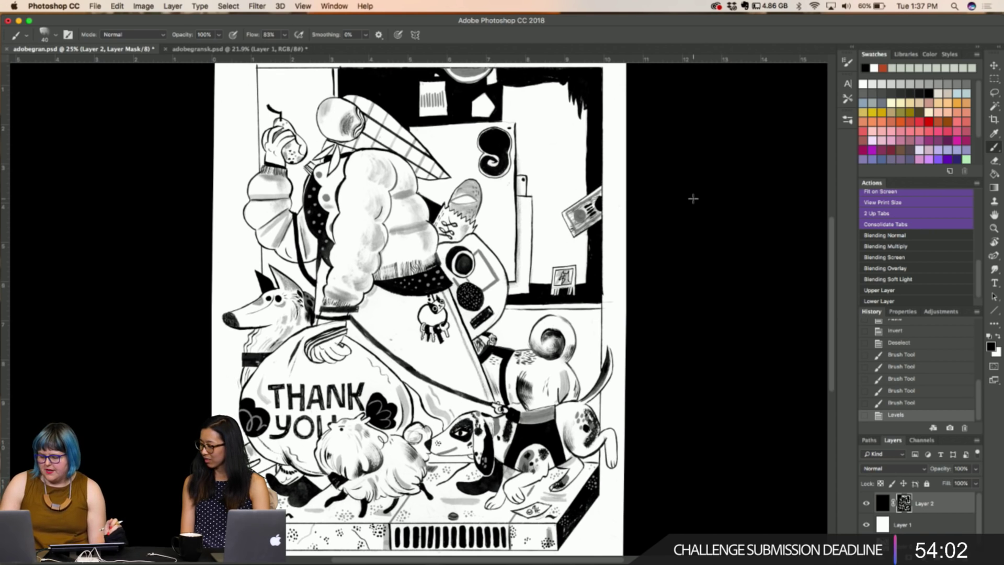
Open the brush presets and browse to the copier brush folder
{"action": "key", "text": "super+minus"}
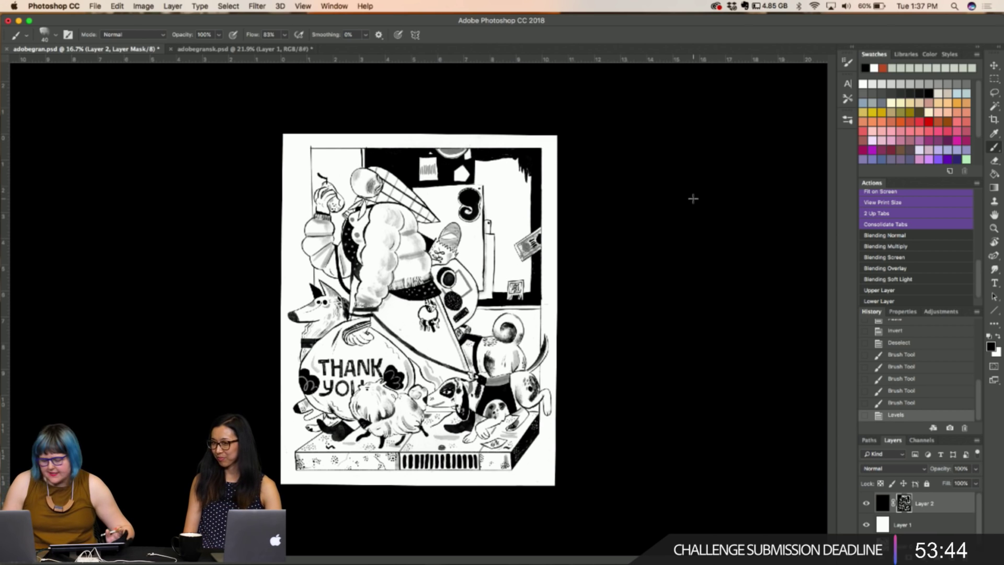
{"action": "key", "text": "super+equal"}
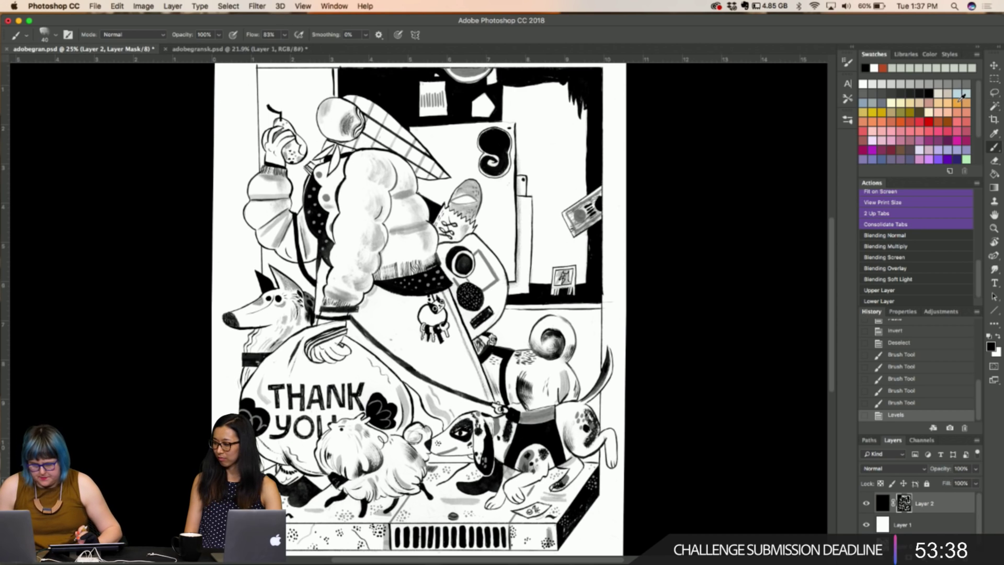
{"action": "left_click", "coordinate": [847, 120]}
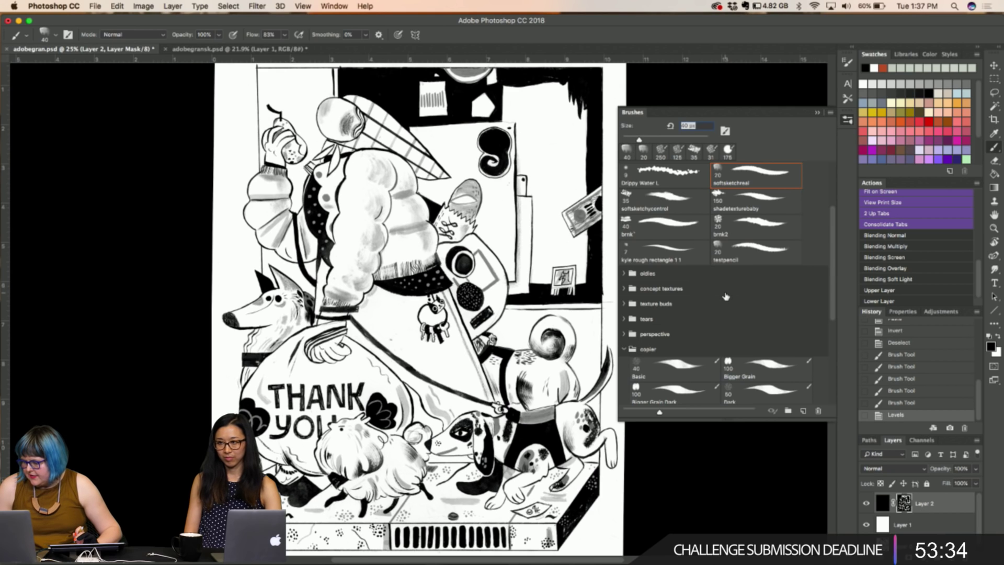
{"action": "scroll", "coordinate": [726, 296], "scroll_direction": "down", "scroll_amount": 5}
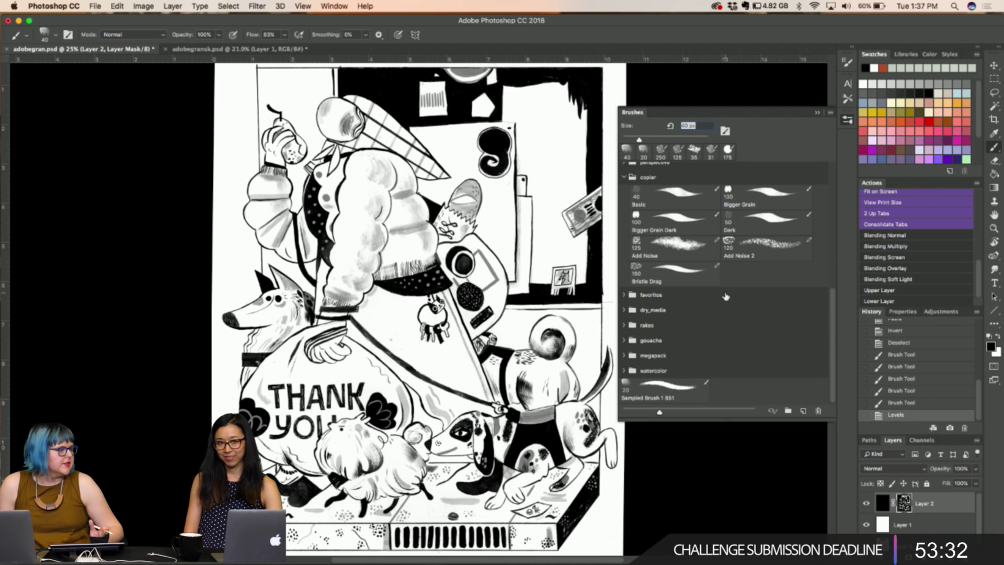
Try the Add Noise 2 pencil from the copier folder and the Eraserflatty brush from the favorites folder
{"action": "left_click", "coordinate": [739, 244]}
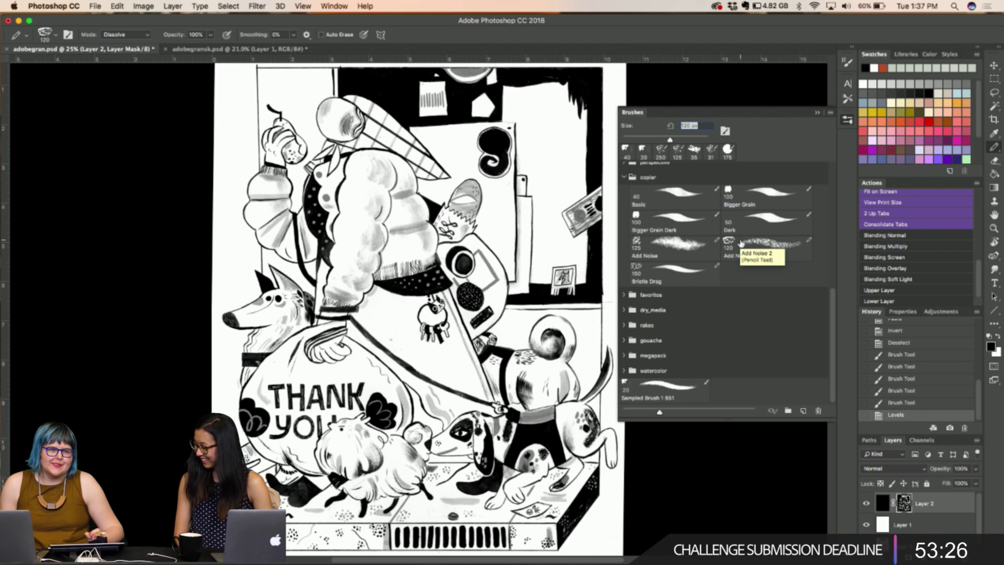
{"action": "key", "text": "b"}
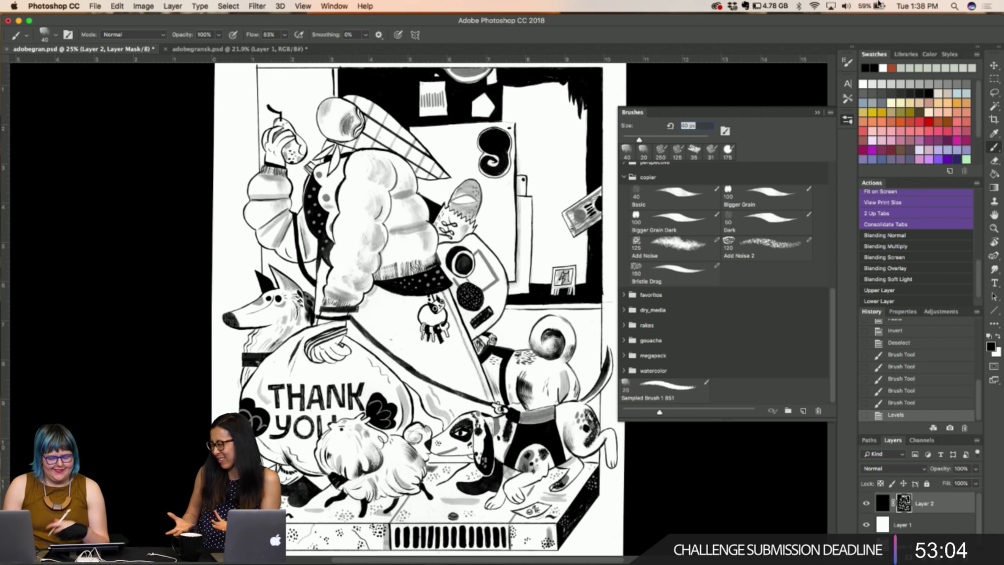
{"action": "left_click", "coordinate": [624, 294]}
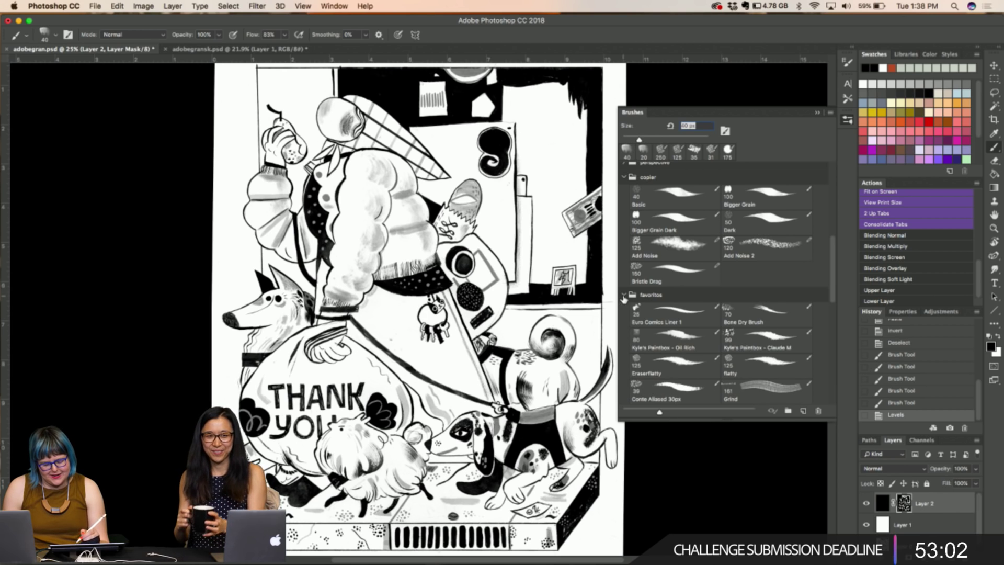
{"action": "left_click", "coordinate": [639, 361]}
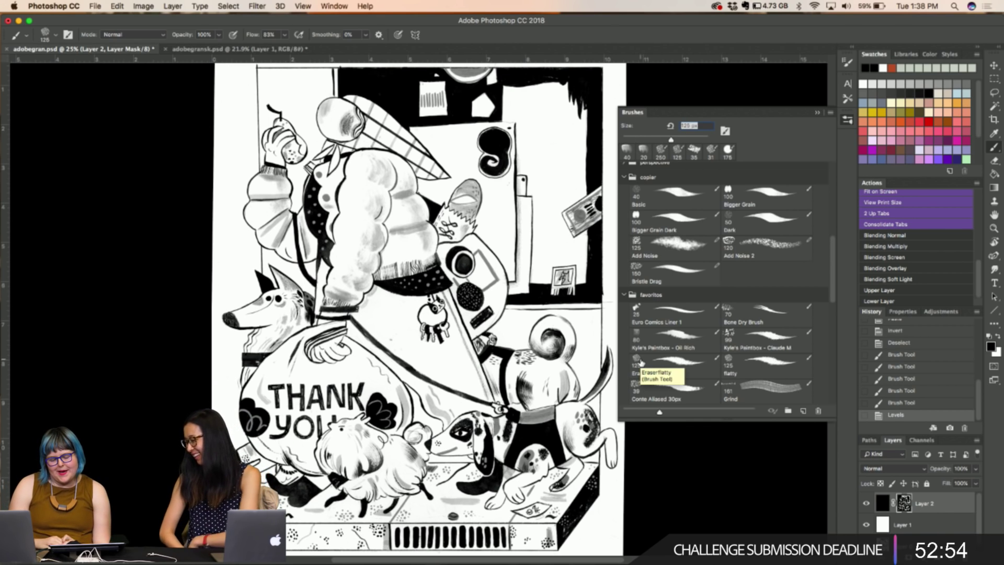
{"action": "left_click", "coordinate": [641, 360]}
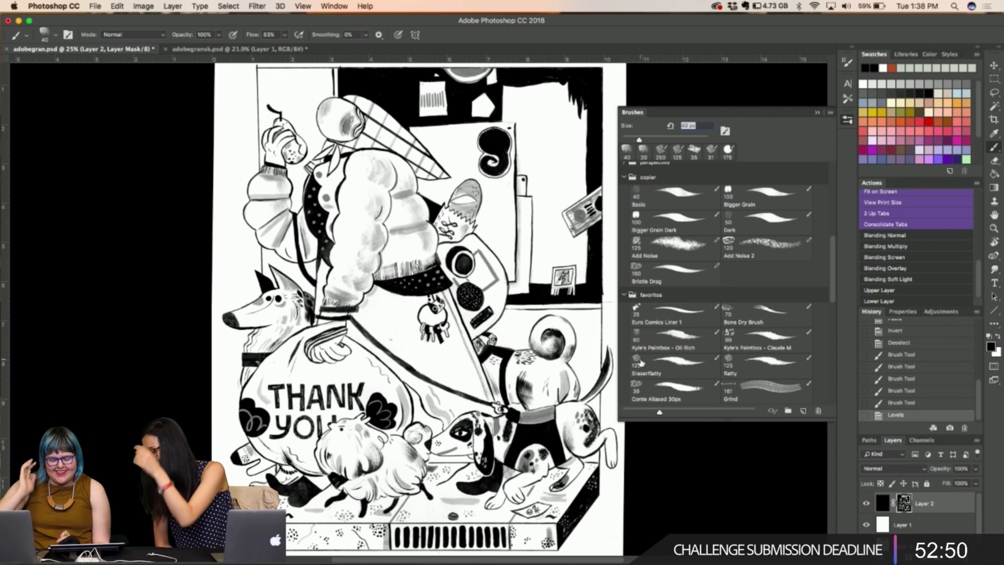
Select the Mr. Natural Brush preset from the favorites brush folder
{"action": "left_click", "coordinate": [623, 295]}
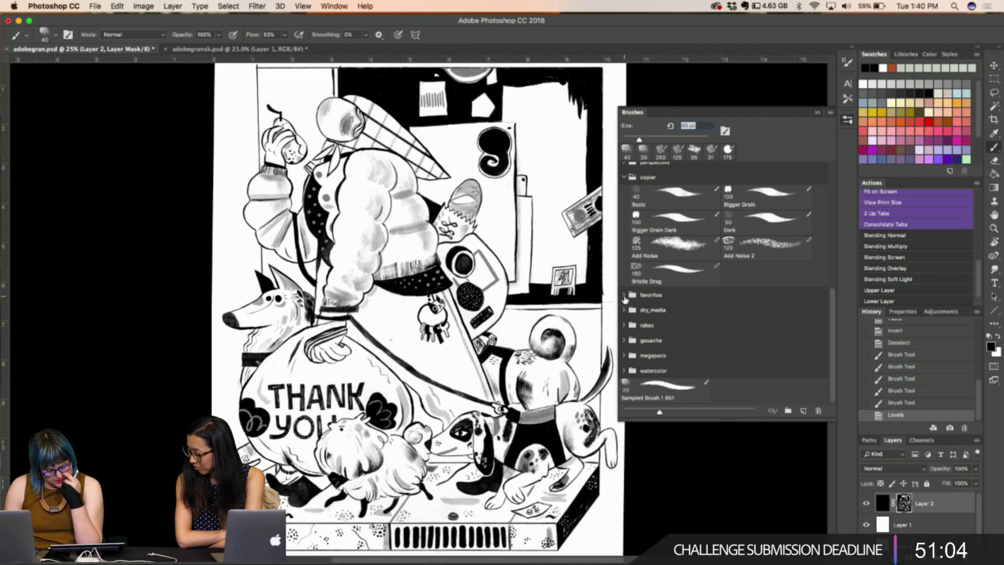
{"action": "left_click", "coordinate": [624, 295]}
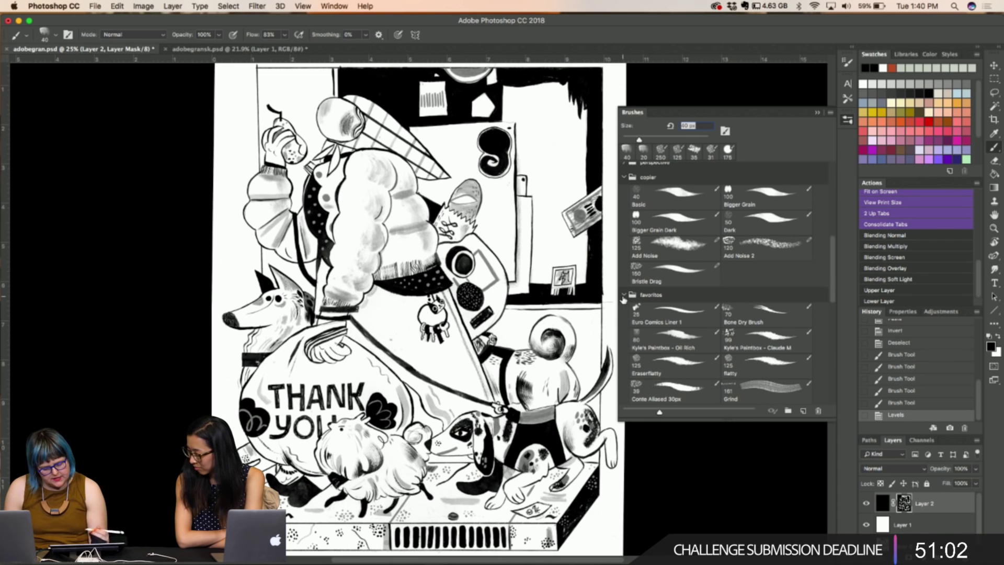
{"action": "scroll", "coordinate": [677, 355], "scroll_direction": "down", "scroll_amount": 3}
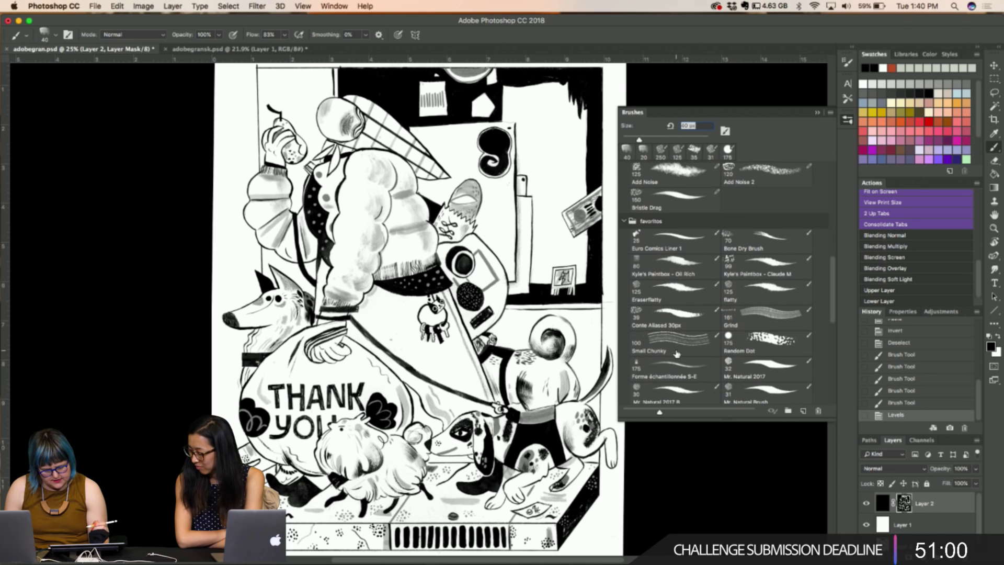
{"action": "scroll", "coordinate": [677, 354], "scroll_direction": "down", "scroll_amount": 1}
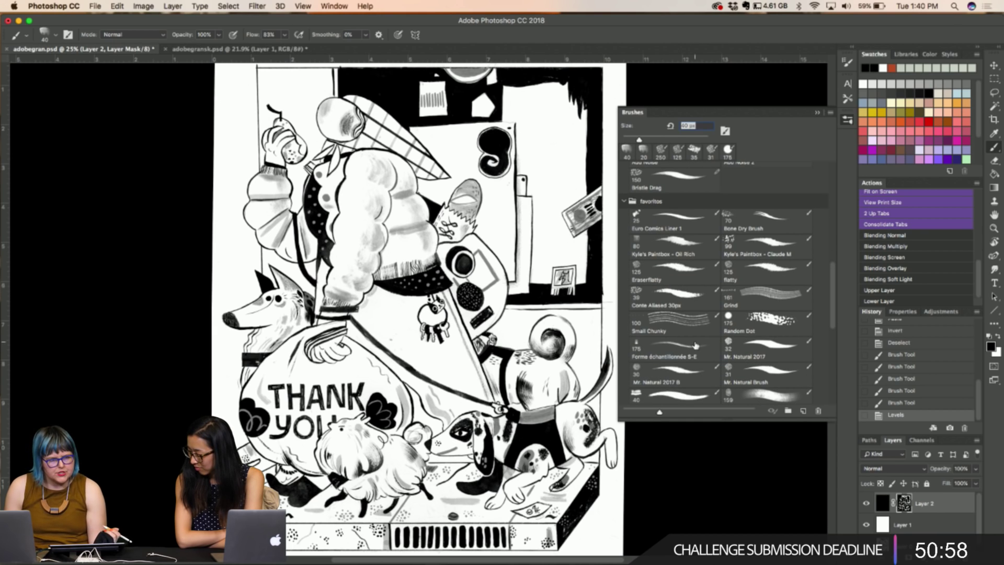
{"action": "left_click", "coordinate": [695, 345]}
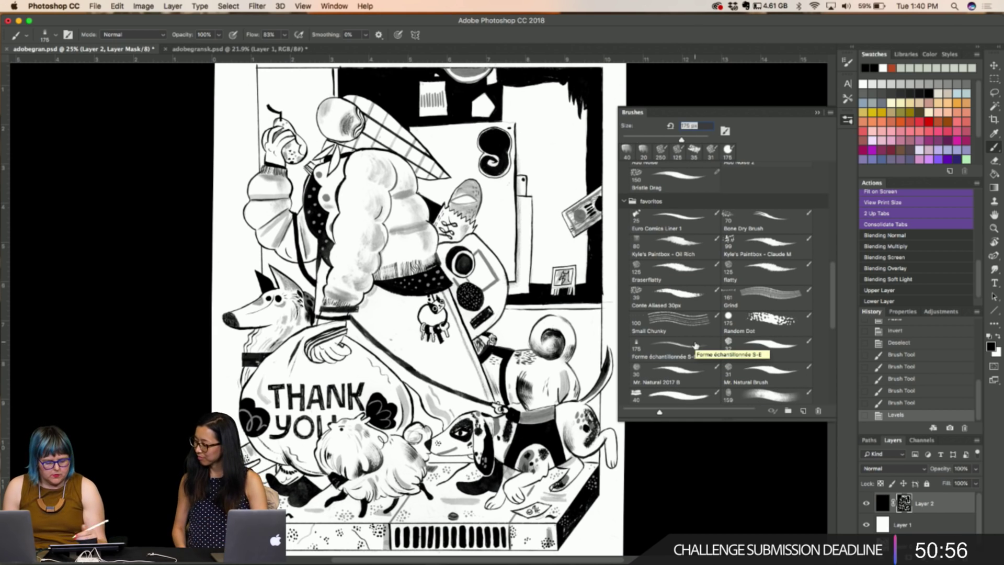
{"action": "left_click", "coordinate": [748, 387]}
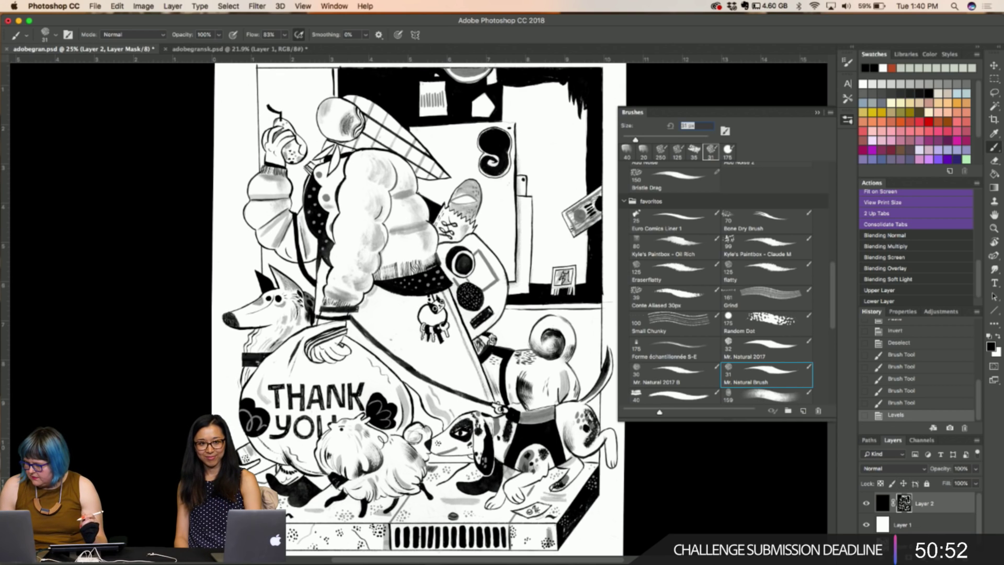
Hide the masked ink drawing on Layer 2 and add a new blank layer above Layer 1
{"action": "left_click", "coordinate": [867, 504]}
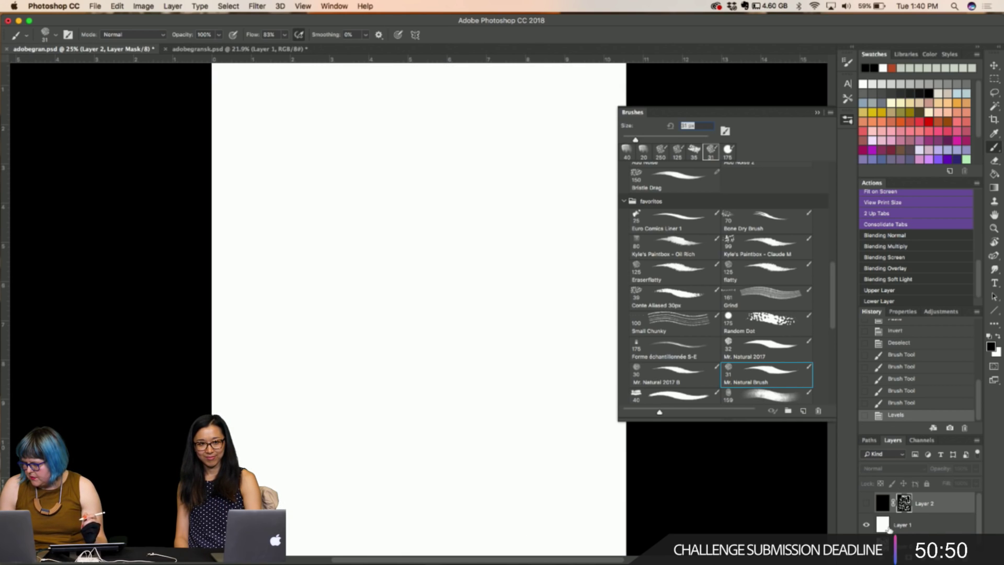
{"action": "left_click", "coordinate": [888, 527]}
{"action": "key", "text": "super+shift+alt+n"}
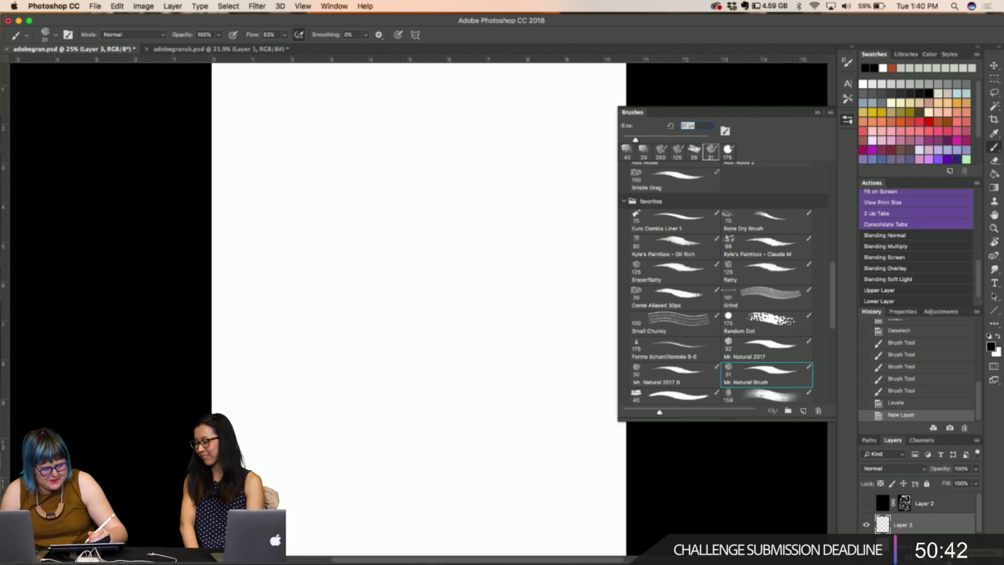
Draw test loops and tapering curved strokes on the blank layer with the Mr. Natural Brush at 31 px
{"action": "mouse_move", "coordinate": [512, 178]}
{"action": "left_mouse_down"}
{"action": "mouse_move", "coordinate": [515, 235]}
{"action": "mouse_move", "coordinate": [469, 274]}
{"action": "left_mouse_up"}
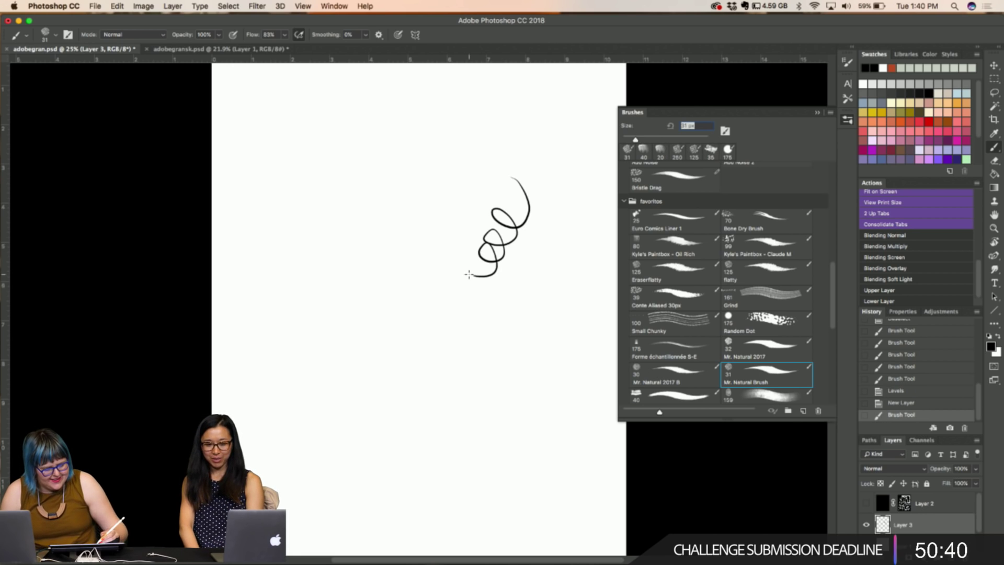
{"action": "left_click_drag", "start_coordinate": [435, 179], "coordinate": [460, 372]}
{"action": "left_click_drag", "start_coordinate": [382, 121], "coordinate": [486, 227]}
{"action": "left_click_drag", "start_coordinate": [435, 137], "coordinate": [469, 240]}
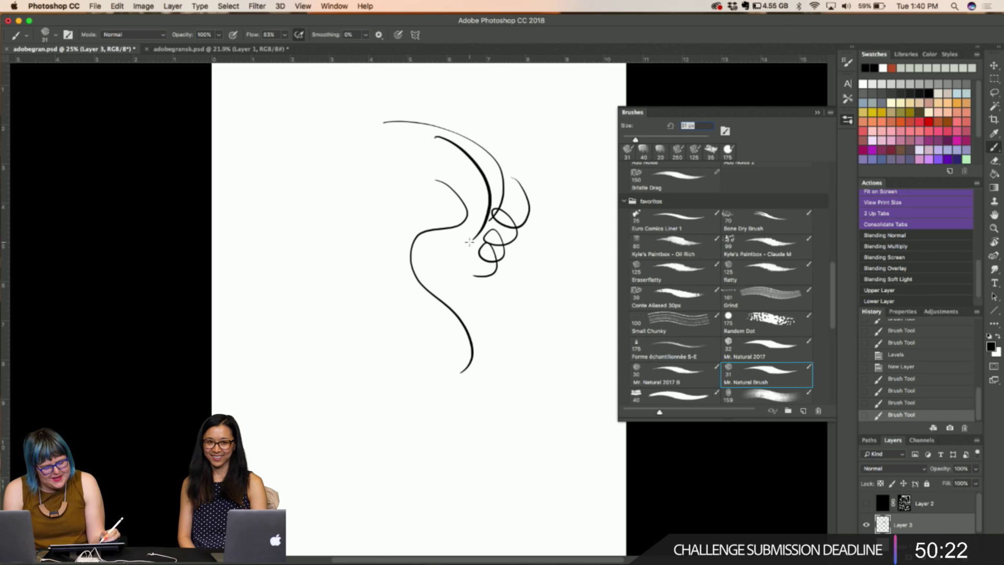
{"action": "mouse_move", "coordinate": [381, 141]}
{"action": "left_mouse_down"}
{"action": "mouse_move", "coordinate": [449, 168]}
{"action": "mouse_move", "coordinate": [386, 146]}
{"action": "mouse_move", "coordinate": [356, 180]}
{"action": "mouse_move", "coordinate": [362, 228]}
{"action": "left_mouse_up"}
{"action": "left_click_drag", "start_coordinate": [342, 183], "coordinate": [351, 257]}
{"action": "left_click_drag", "start_coordinate": [331, 205], "coordinate": [340, 262]}
Examine the edge texture of the test strokes at up to 300% magnification and return to the 25% view
{"action": "key", "text": "super+equal"}
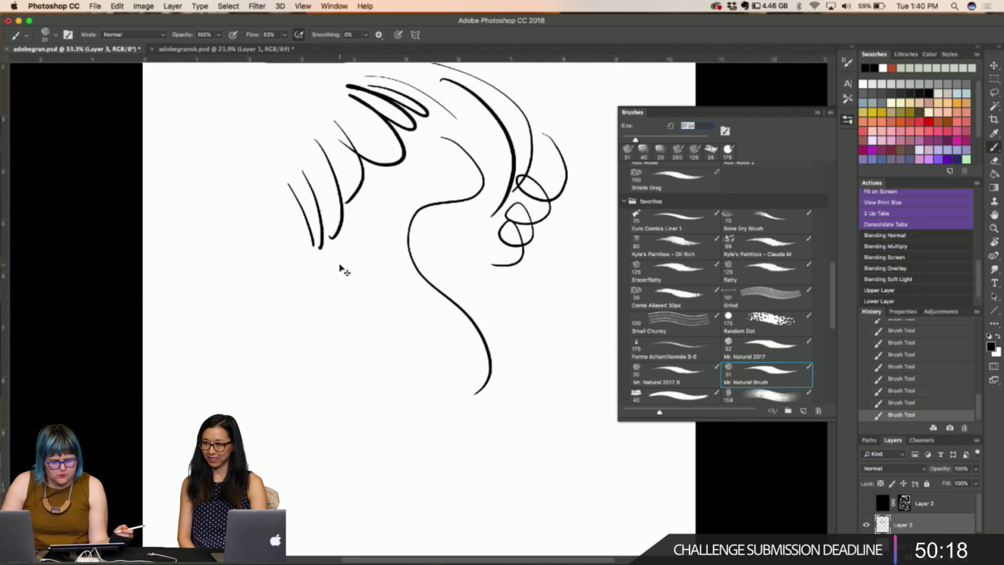
{"action": "key", "text": "super+equal"}
{"action": "key", "text": "super+equal"}
{"action": "key", "text": "super+equal"}
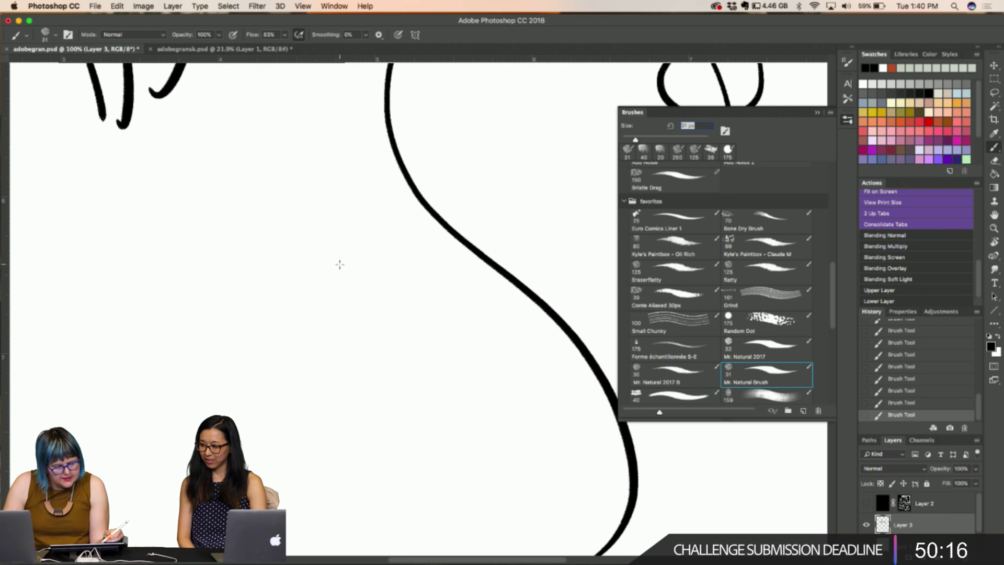
{"action": "key", "text": "super+equal"}
{"action": "key", "text": "super+equal"}
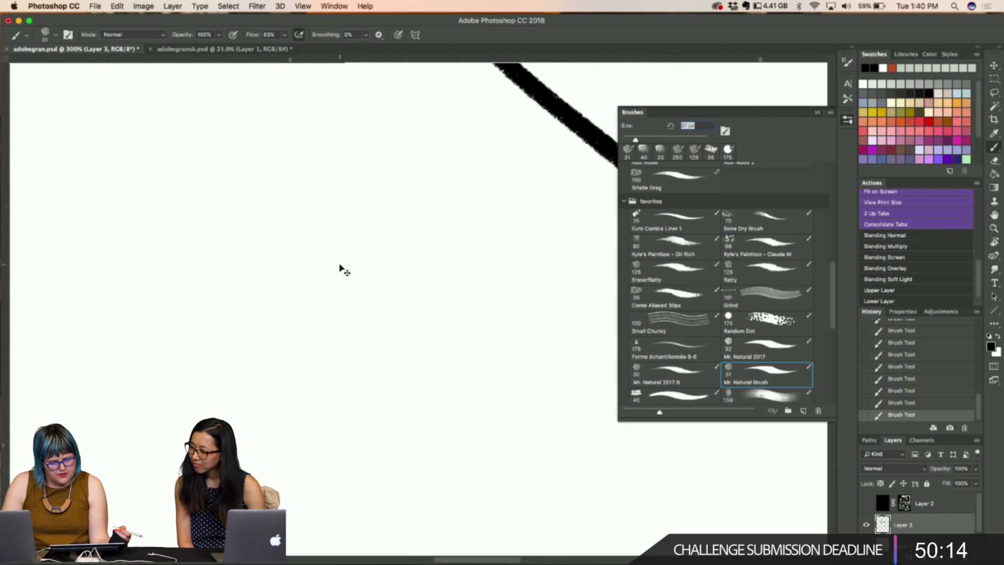
{"action": "key", "text": "super+minus"}
{"action": "key", "text": "super+minus"}
{"action": "key", "text": "super+minus"}
{"action": "key", "text": "super+minus"}
{"action": "key", "text": "super+minus"}
{"action": "key", "text": "super+minus"}
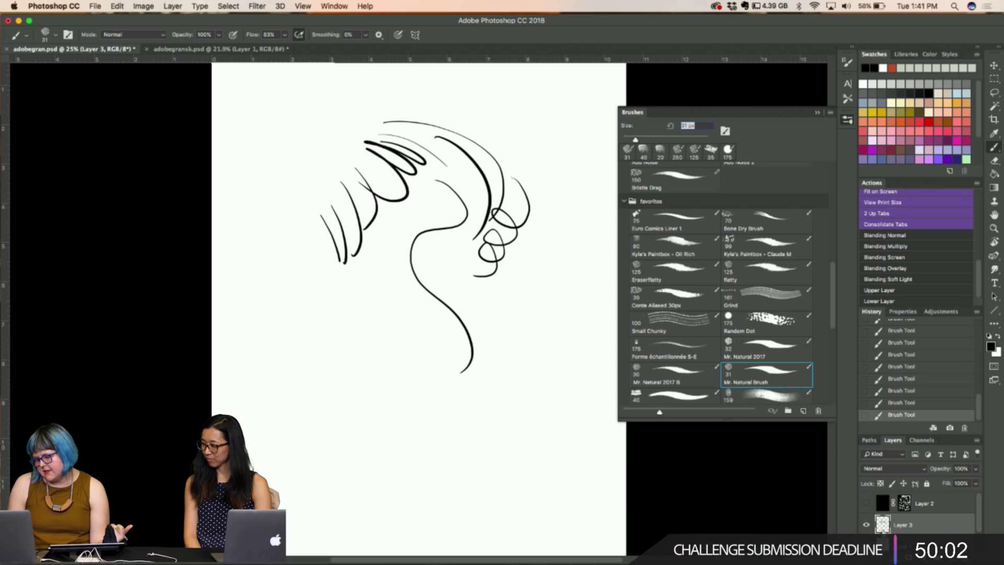
Hide the test-stroke layer, show the ink drawing on Layer 2 again, and close the brush presets
{"action": "left_click", "coordinate": [865, 525]}
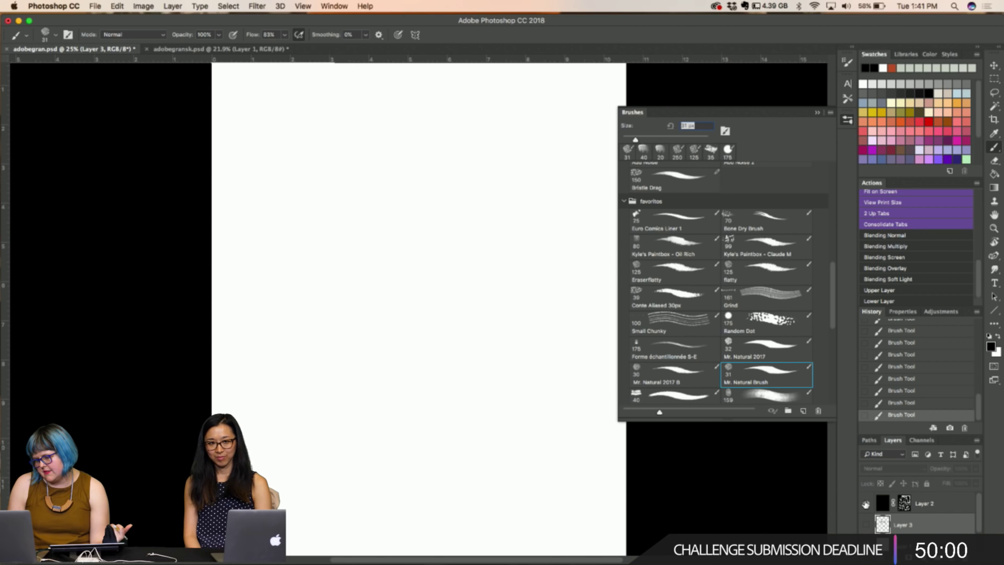
{"action": "left_click", "coordinate": [866, 503]}
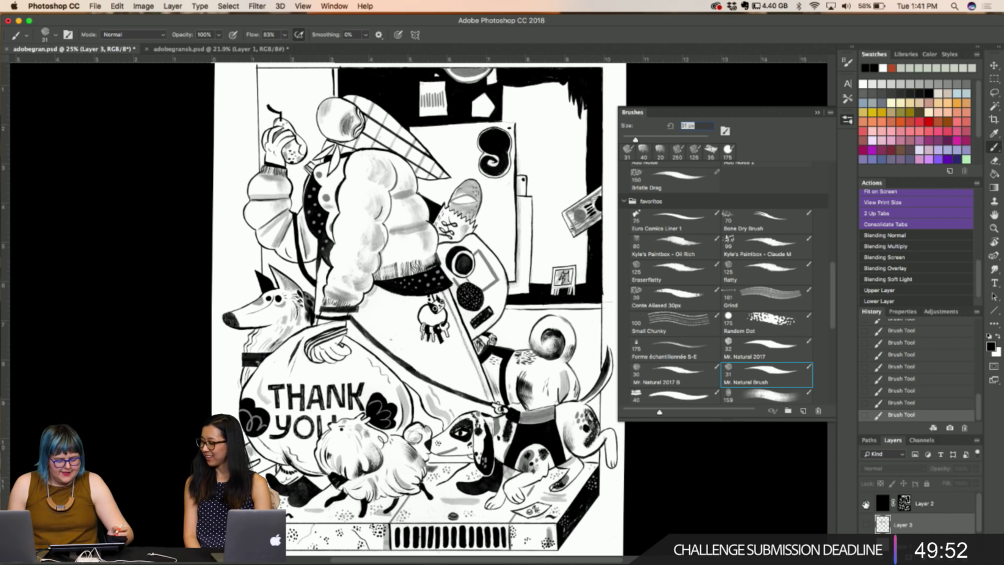
{"action": "left_click", "coordinate": [629, 113]}
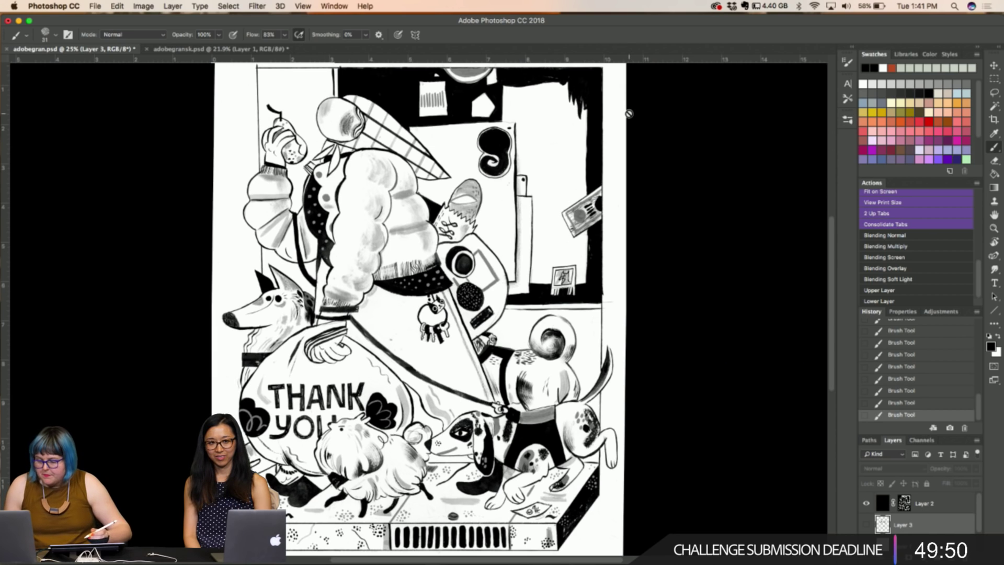
Switch to the Pencil tool, target Layer 2's mask, and dab over the white area below the jacket, enlarging the tip to 100 px
{"action": "key", "text": "shift+b"}
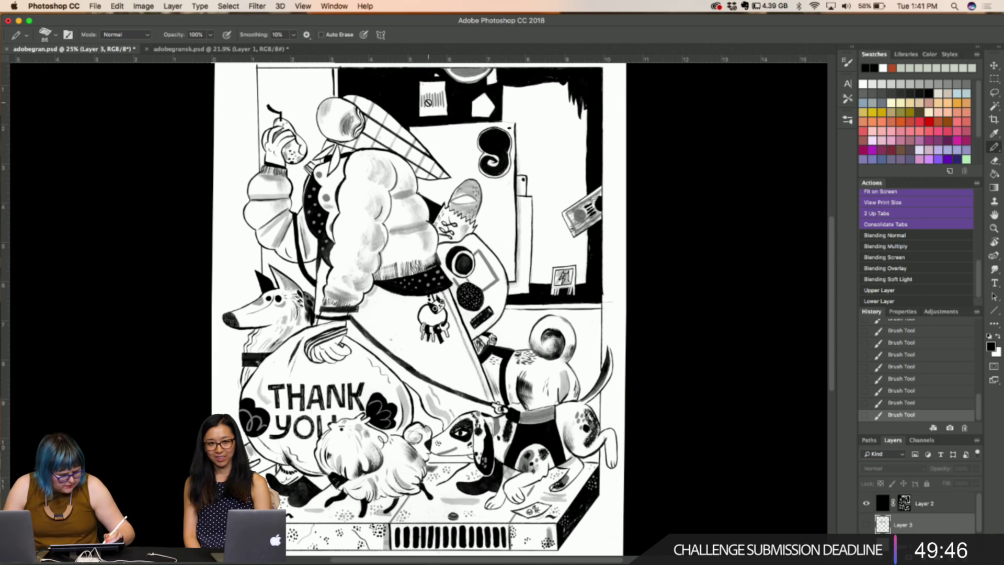
{"action": "left_click", "coordinate": [428, 102]}
{"action": "left_click", "coordinate": [569, 197]}
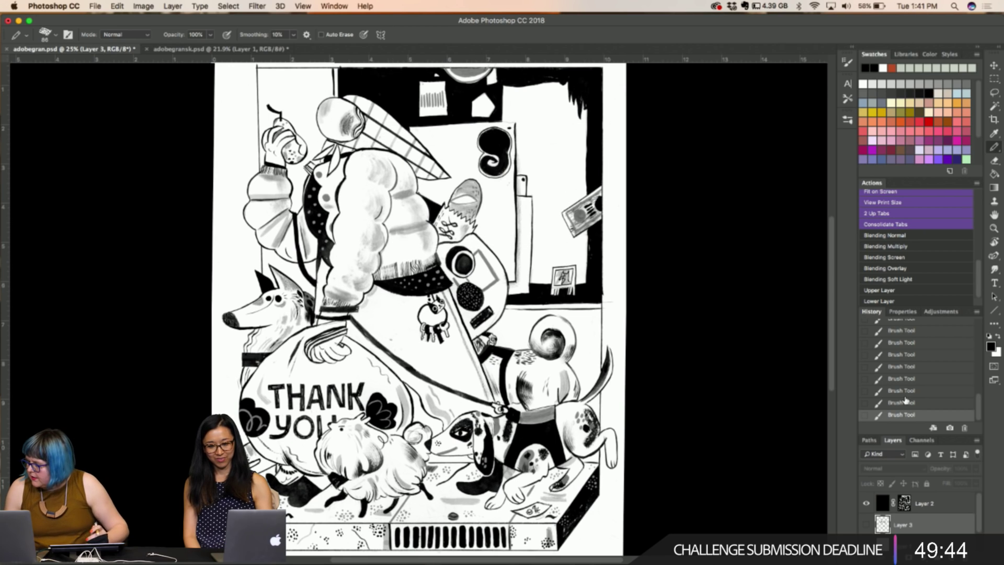
{"action": "left_click", "coordinate": [905, 506]}
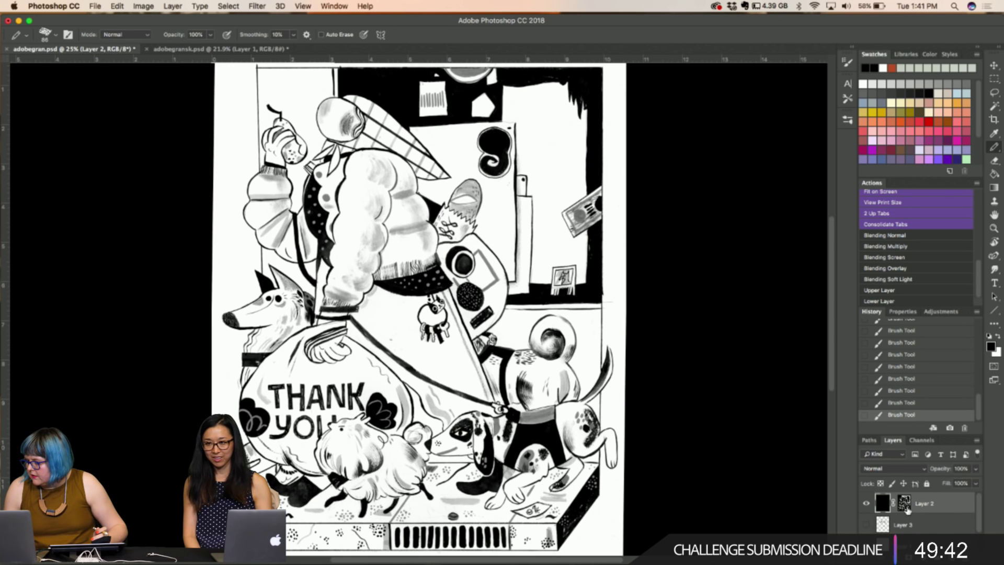
{"action": "left_click", "coordinate": [906, 506]}
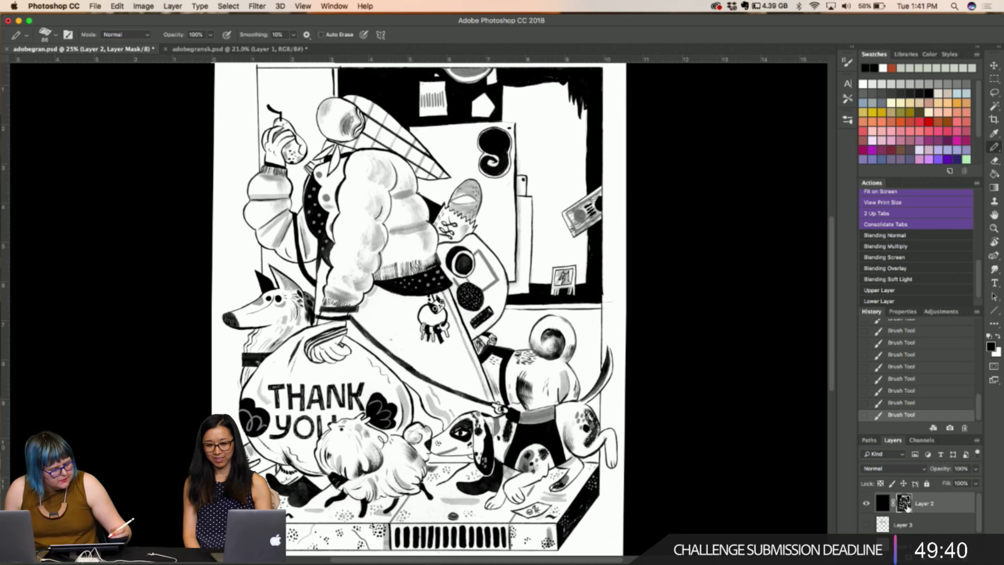
{"action": "left_click", "coordinate": [385, 337]}
{"action": "left_click", "coordinate": [384, 336]}
{"action": "key", "text": "bracketright"}
{"action": "left_click", "coordinate": [384, 335]}
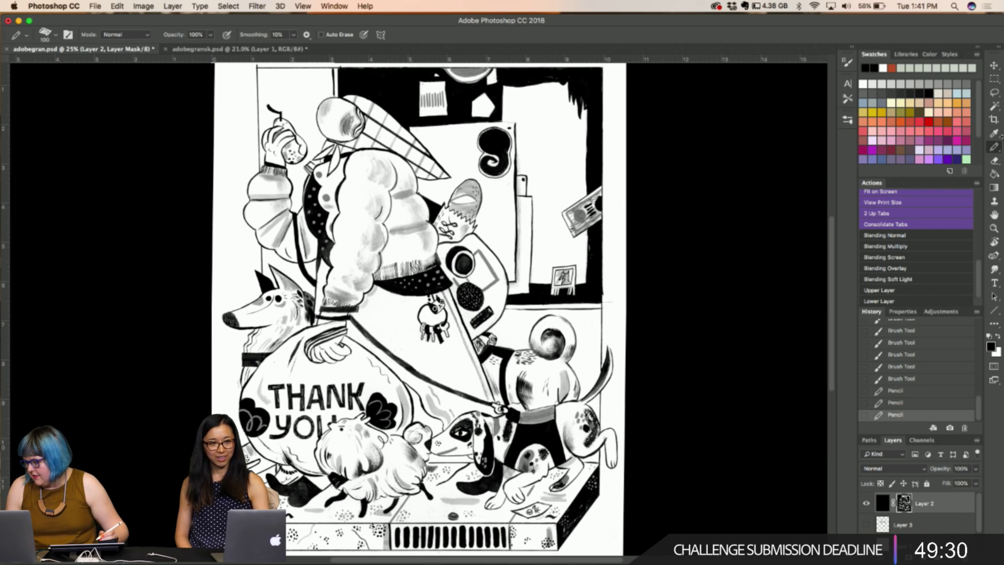
Choose the Eraserflatty brush from the favorites at 125 px and paint out specks in the white area around the key ring
{"action": "left_click", "coordinate": [846, 120]}
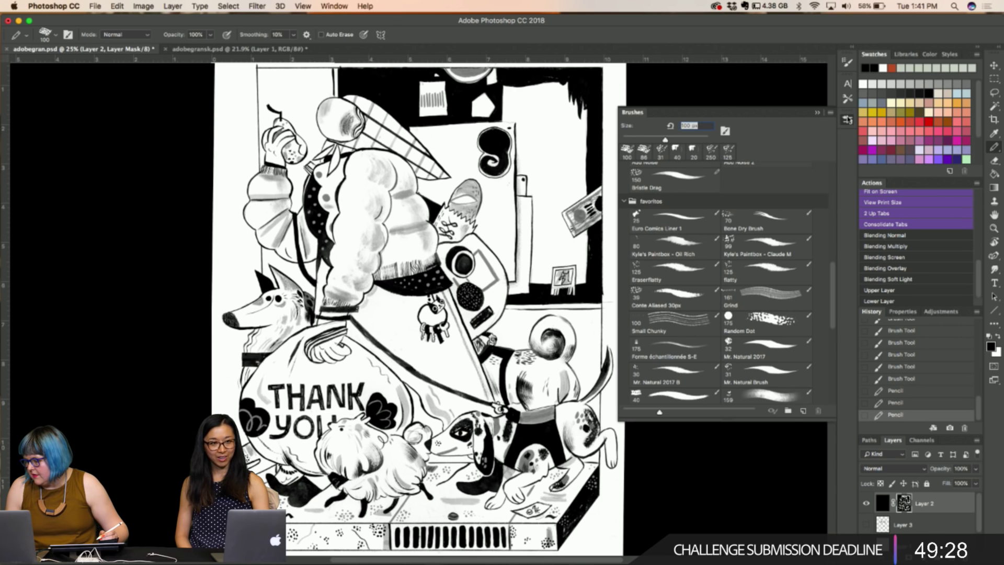
{"action": "left_click", "coordinate": [678, 271]}
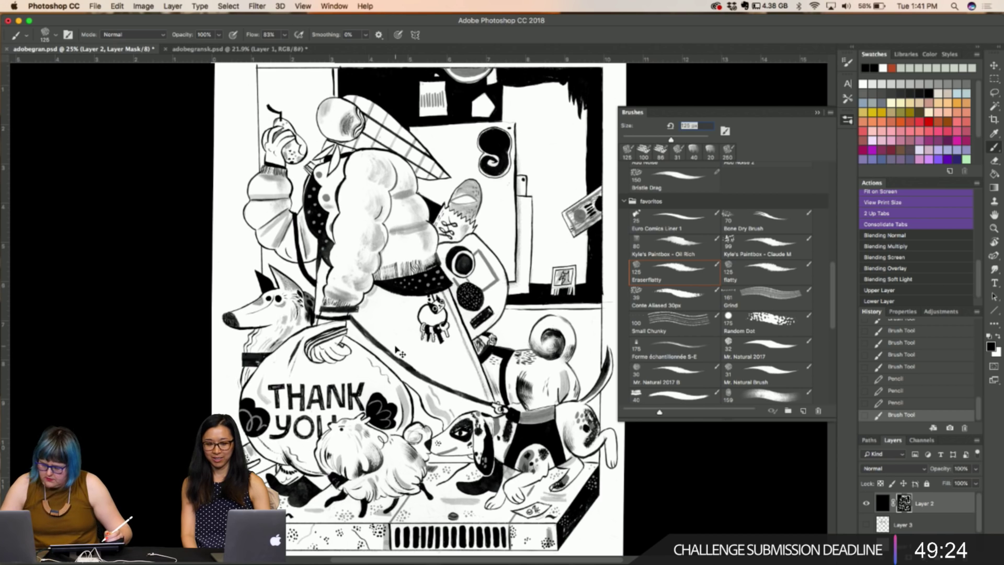
{"action": "scroll", "coordinate": [395, 346], "scroll_direction": "up", "scroll_amount": 3}
{"action": "left_click_drag", "start_coordinate": [363, 379], "coordinate": [345, 353]}
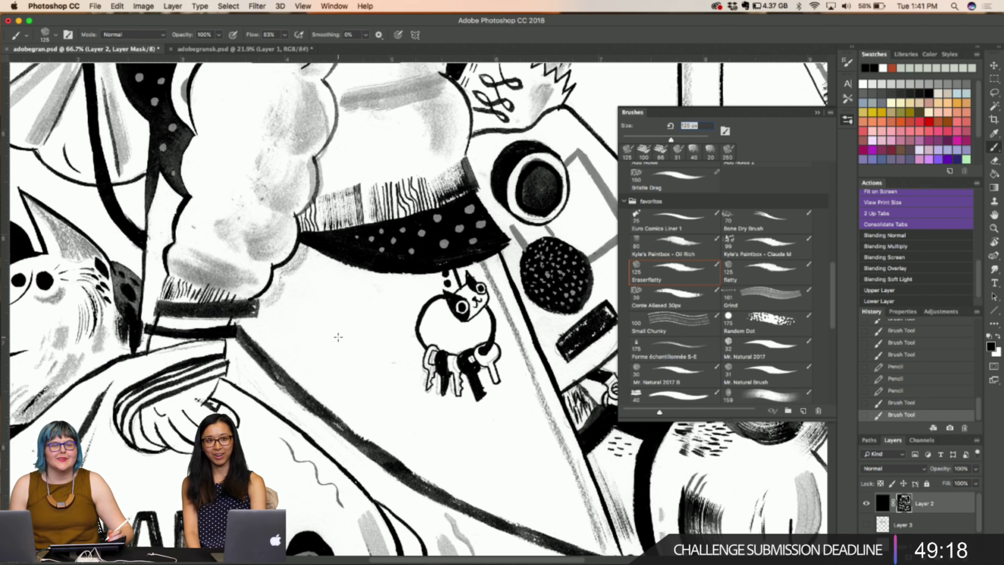
{"action": "left_click_drag", "start_coordinate": [392, 360], "coordinate": [386, 350]}
{"action": "left_click_drag", "start_coordinate": [323, 338], "coordinate": [327, 340]}
{"action": "left_click_drag", "start_coordinate": [418, 377], "coordinate": [426, 369]}
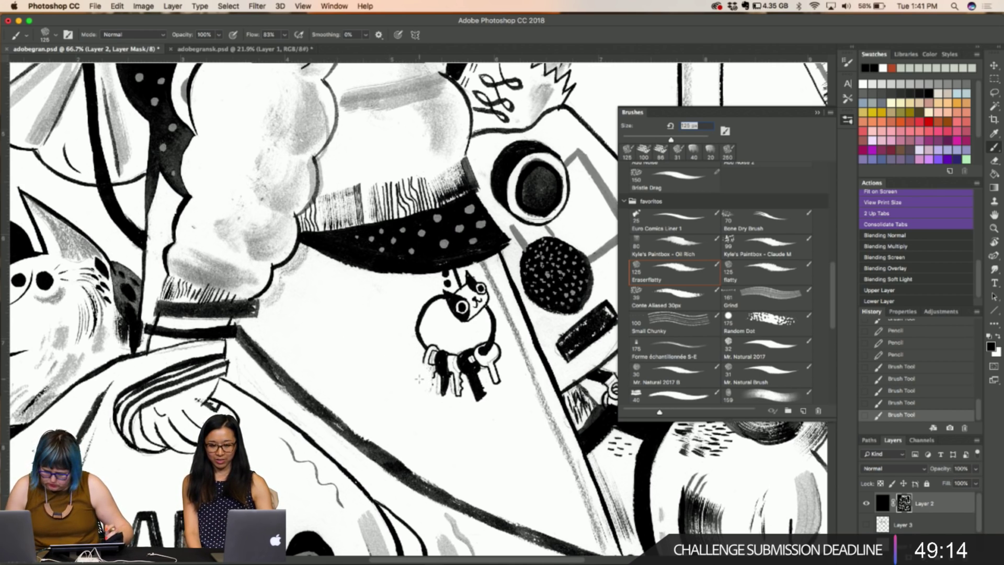
Undo the last stroke, reduce the brush to 80 px, and paint out the specks beside the hanging keys
{"action": "key", "text": "super+z"}
{"action": "key", "text": "bracketleft"}
{"action": "key", "text": "bracketleft"}
{"action": "key", "text": "bracketleft"}
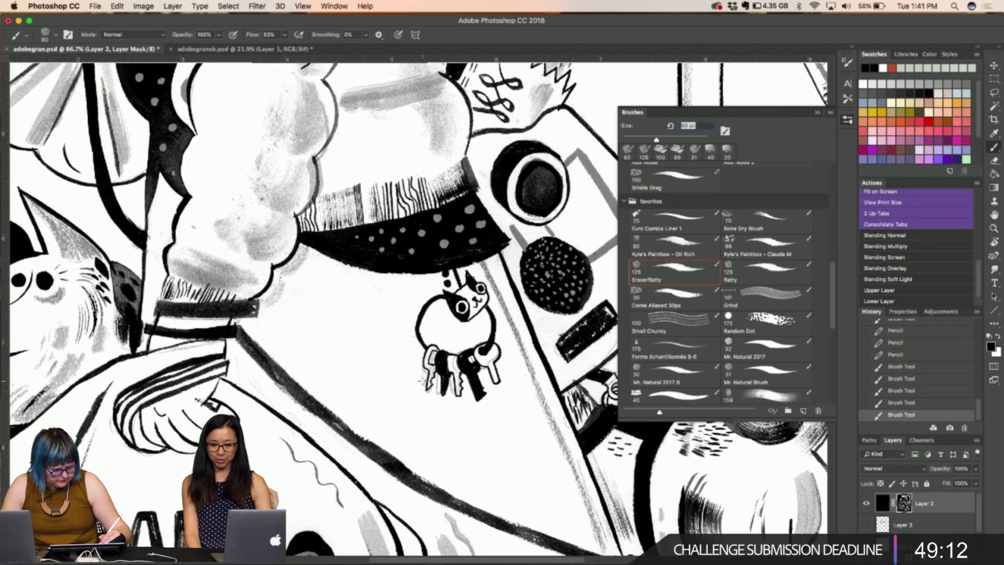
{"action": "left_click_drag", "start_coordinate": [423, 374], "coordinate": [420, 393]}
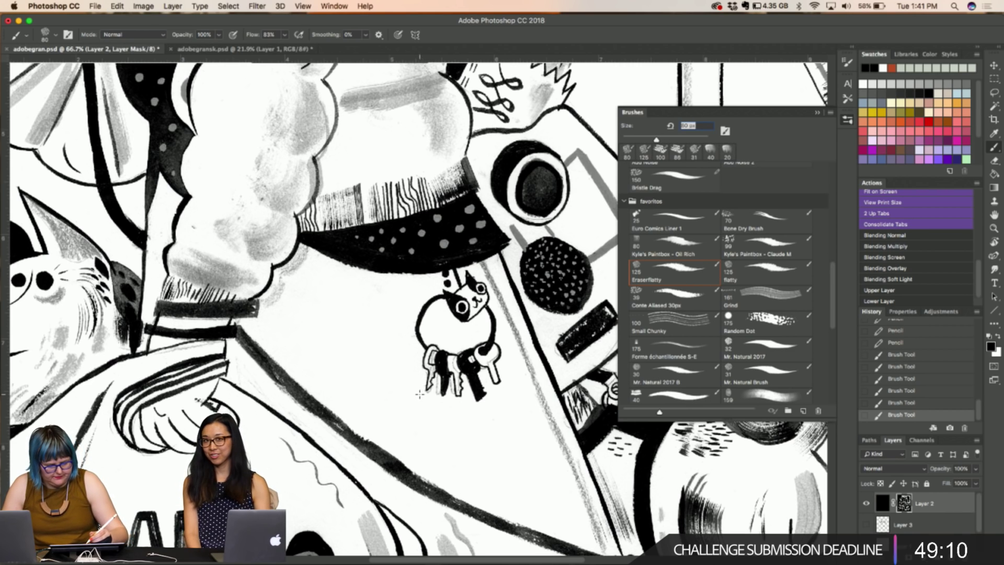
Dab out the small marks between the ringed circle and the dotted circle beside the jacket
{"action": "left_click", "coordinate": [532, 220]}
{"action": "left_click", "coordinate": [527, 217]}
{"action": "left_click", "coordinate": [544, 220]}
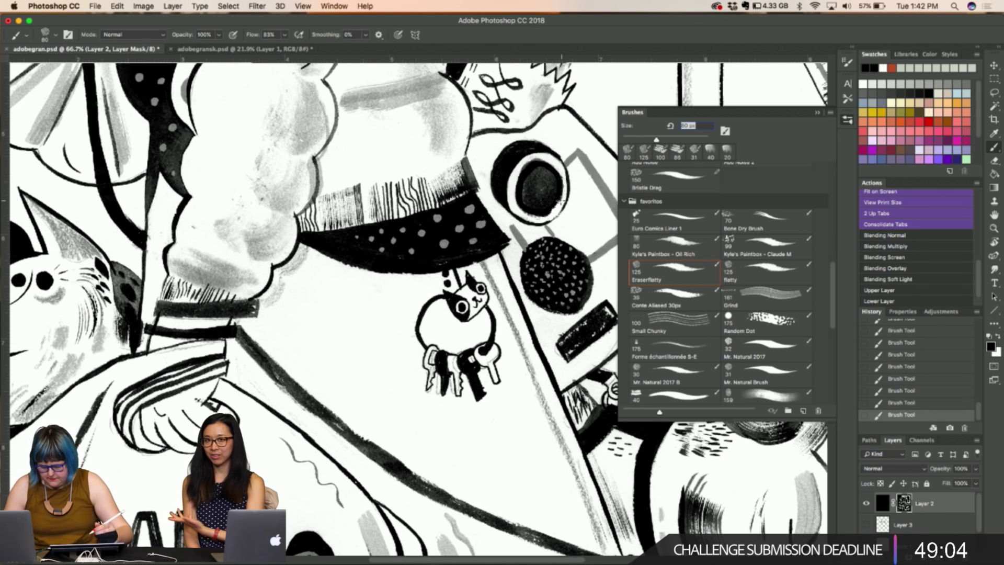
Clean stray specks and overshooting frame-line ends from the mask across the upper part of the drawing
{"action": "scroll", "coordinate": [560, 201], "scroll_direction": "up", "scroll_amount": 5}
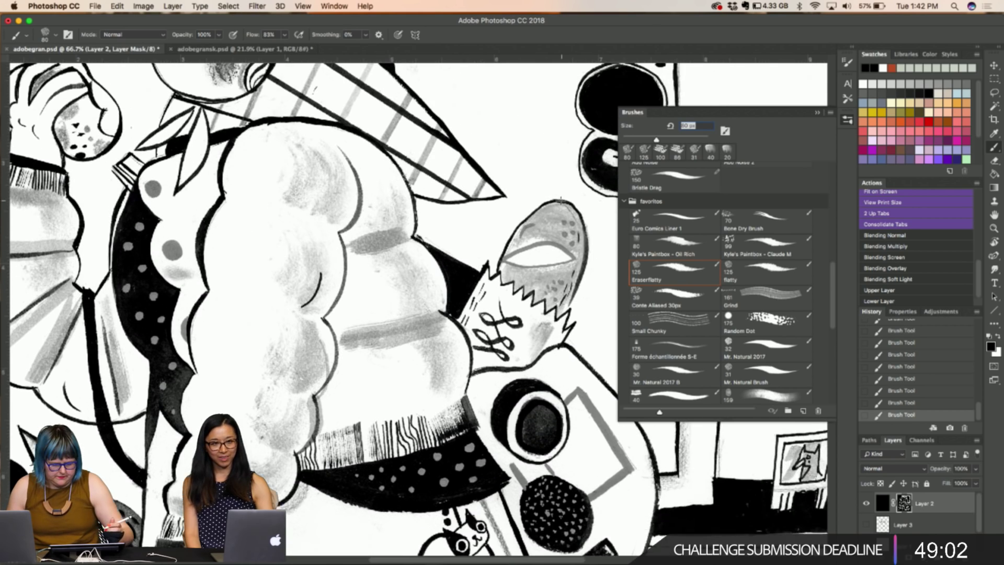
{"action": "scroll", "coordinate": [561, 201], "scroll_direction": "up", "scroll_amount": 5}
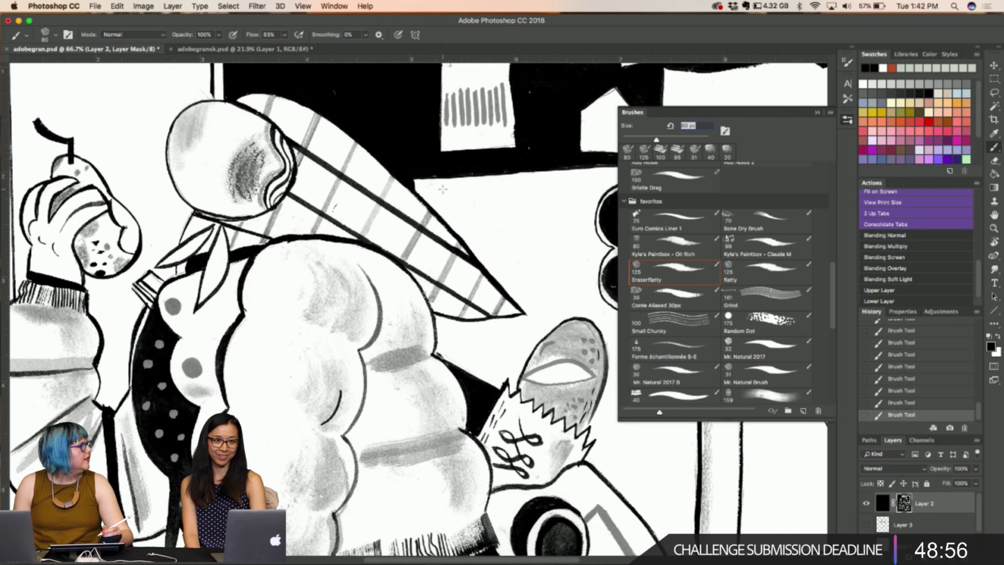
{"action": "scroll", "coordinate": [442, 188], "scroll_direction": "left", "scroll_amount": 5}
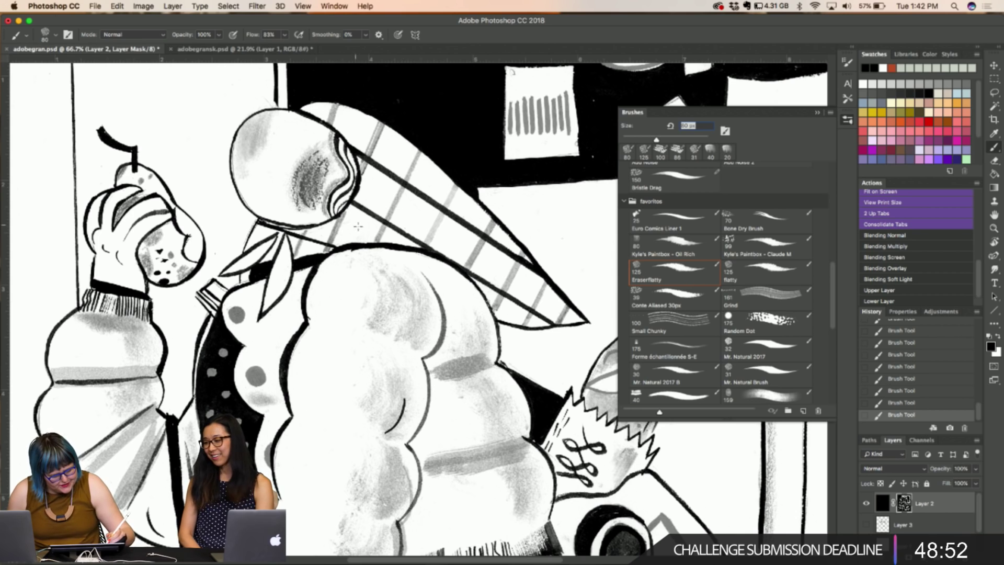
{"action": "scroll", "coordinate": [362, 228], "scroll_direction": "left", "scroll_amount": 10}
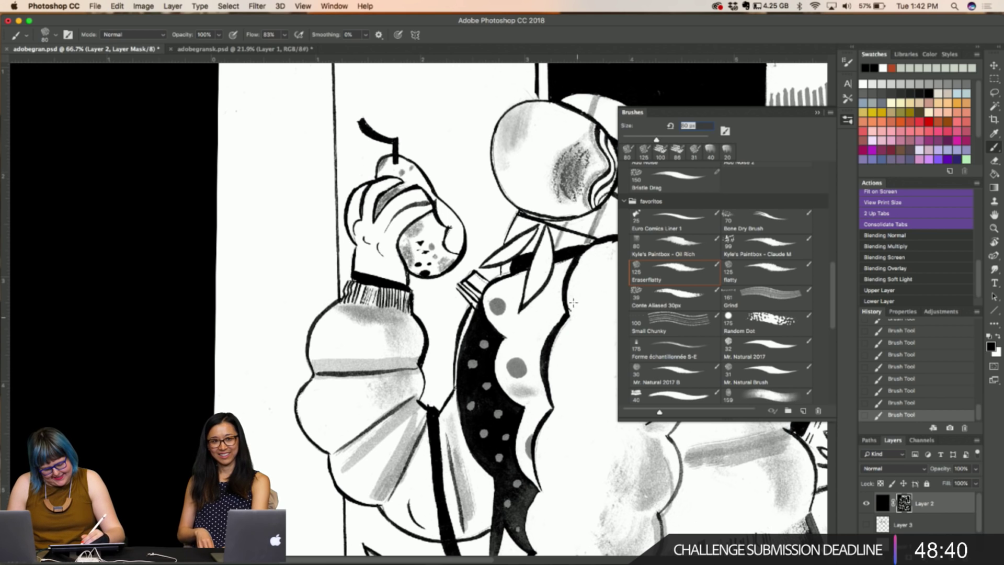
{"action": "scroll", "coordinate": [574, 313], "scroll_direction": "up", "scroll_amount": 10}
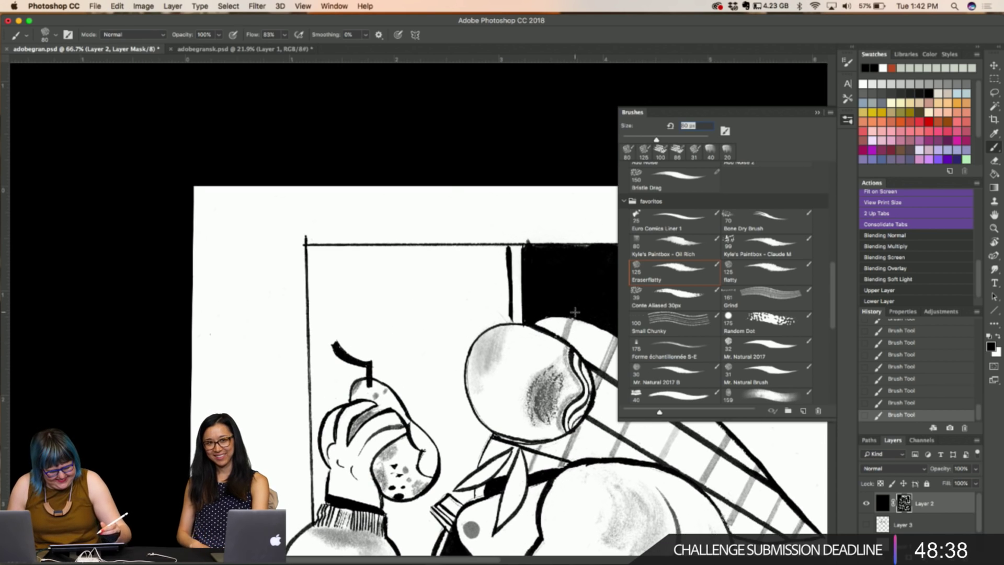
{"action": "scroll", "coordinate": [531, 235], "scroll_direction": "right", "scroll_amount": 2}
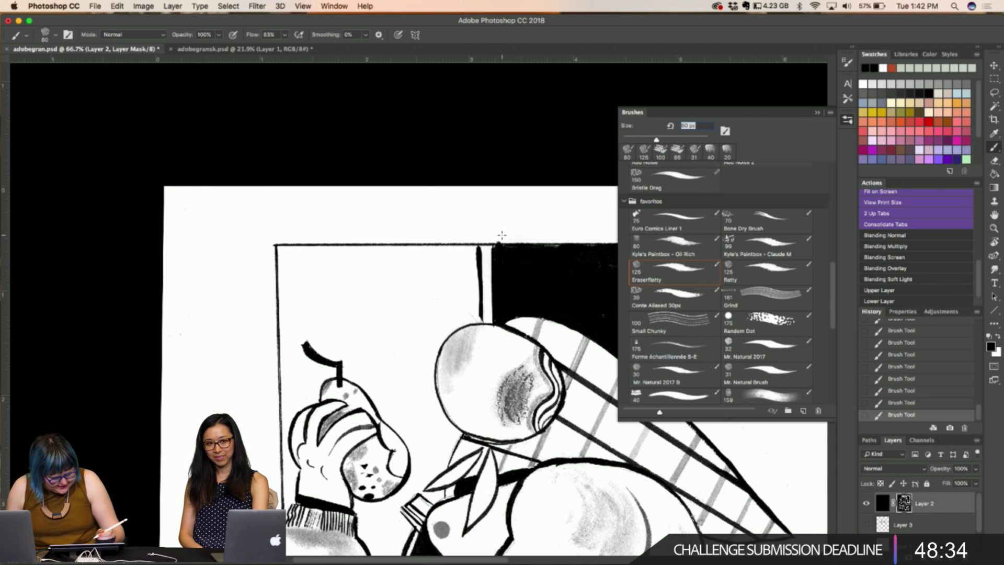
{"action": "scroll", "coordinate": [500, 236], "scroll_direction": "right", "scroll_amount": 15}
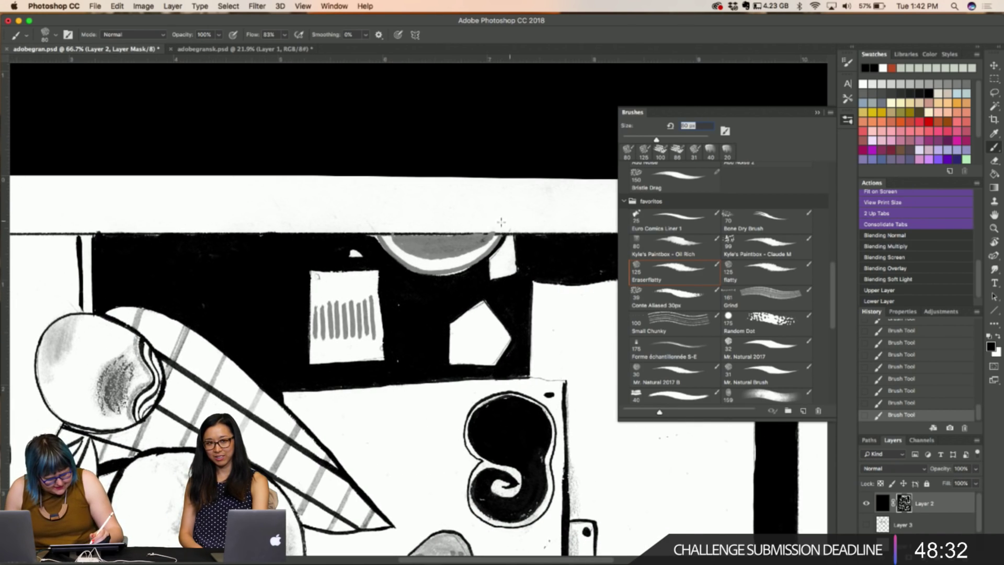
{"action": "scroll", "coordinate": [501, 222], "scroll_direction": "down", "scroll_amount": 3}
{"action": "scroll", "coordinate": [502, 223], "scroll_direction": "right", "scroll_amount": 5}
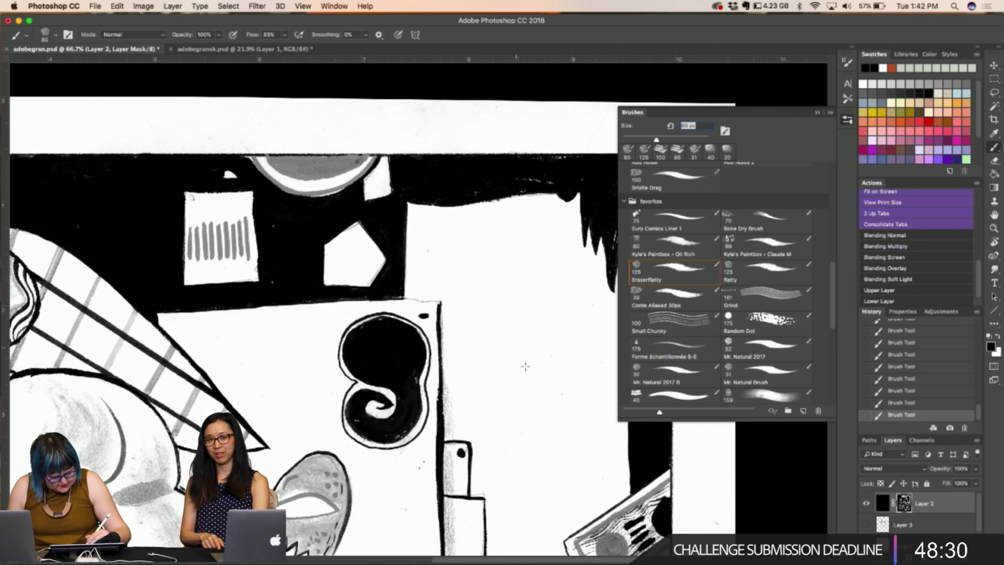
{"action": "scroll", "coordinate": [543, 358], "scroll_direction": "down", "scroll_amount": 3}
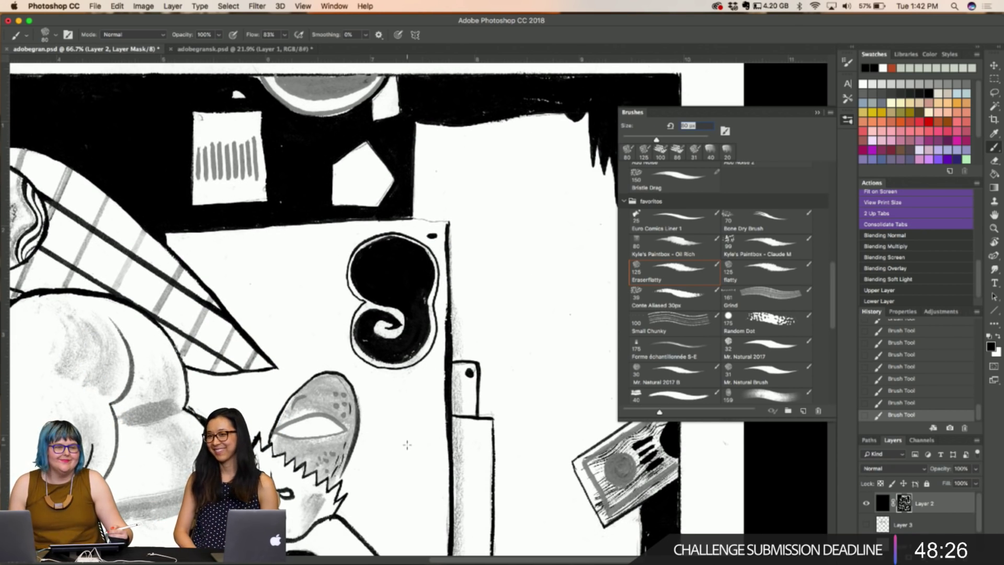
Close the brush presets and clean the horizontal line overshooting the frame's right edge, below the black wall area
{"action": "key", "text": "Return"}
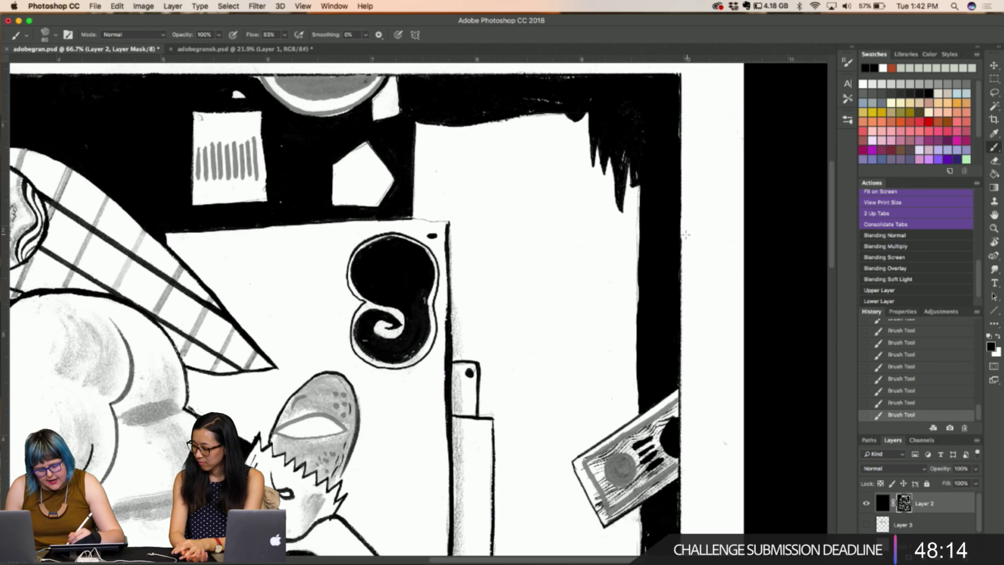
{"action": "scroll", "coordinate": [686, 227], "scroll_direction": "down", "scroll_amount": 5}
{"action": "scroll", "coordinate": [685, 215], "scroll_direction": "down", "scroll_amount": 5}
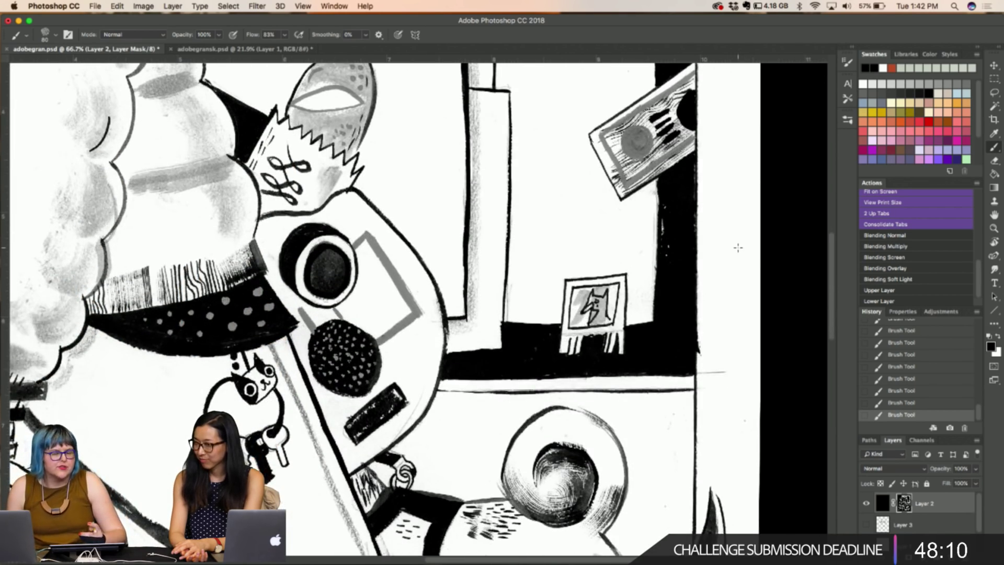
{"action": "scroll", "coordinate": [737, 248], "scroll_direction": "right", "scroll_amount": 3}
{"action": "scroll", "coordinate": [738, 248], "scroll_direction": "down", "scroll_amount": 1}
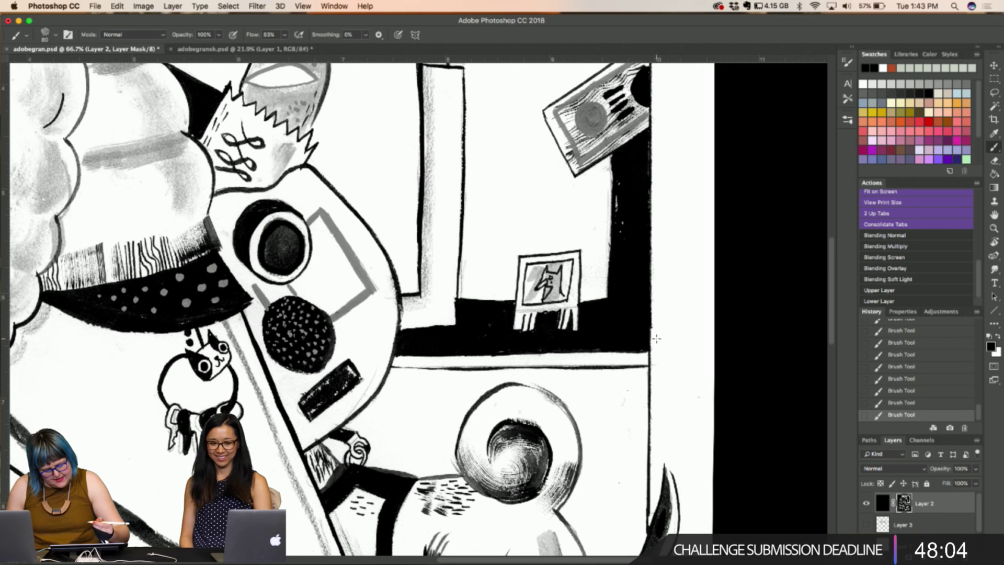
Reduce the brush to 60 px and paint out the specks below the face's black mouth bar and beside the curled tail
{"action": "scroll", "coordinate": [656, 319], "scroll_direction": "down", "scroll_amount": 4}
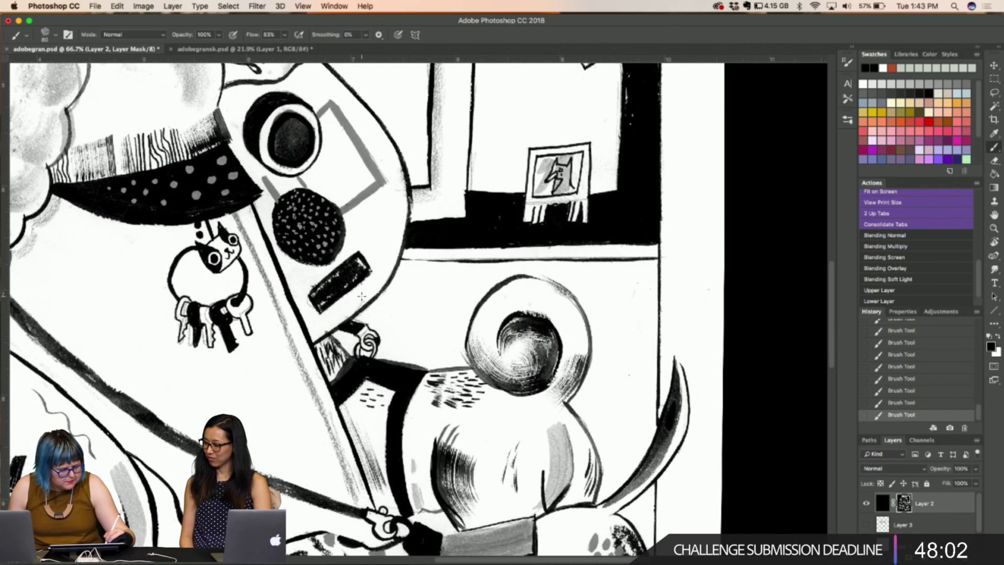
{"action": "key", "text": "bracketleft"}
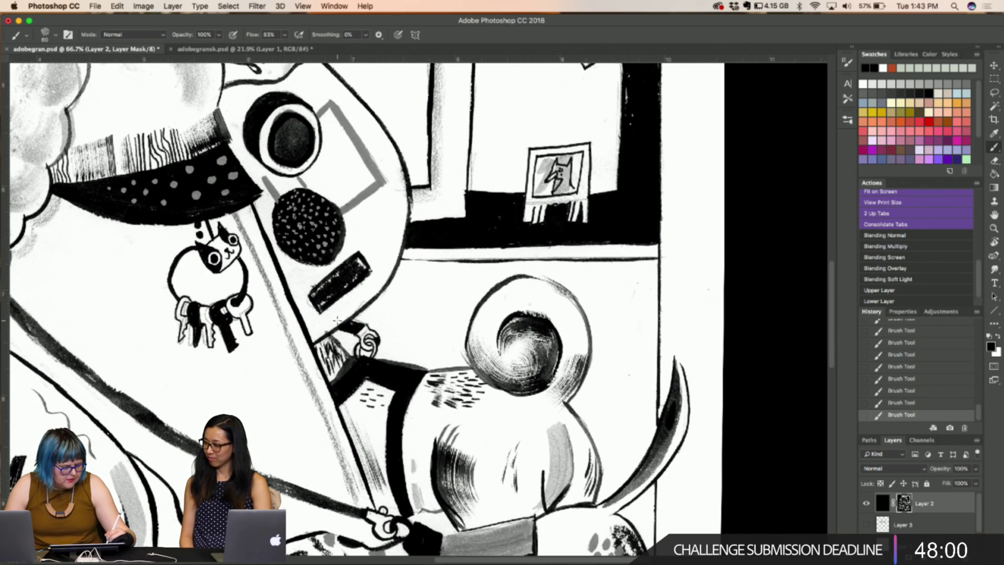
{"action": "left_click_drag", "start_coordinate": [313, 315], "coordinate": [310, 307]}
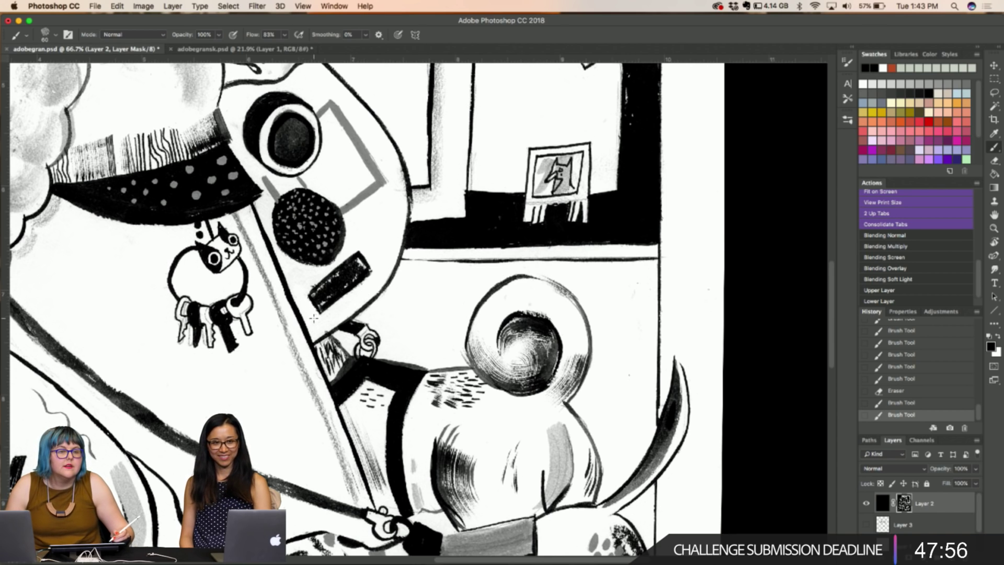
{"action": "scroll", "coordinate": [314, 317], "scroll_direction": "down", "scroll_amount": 1}
{"action": "scroll", "coordinate": [312, 318], "scroll_direction": "down", "scroll_amount": 5}
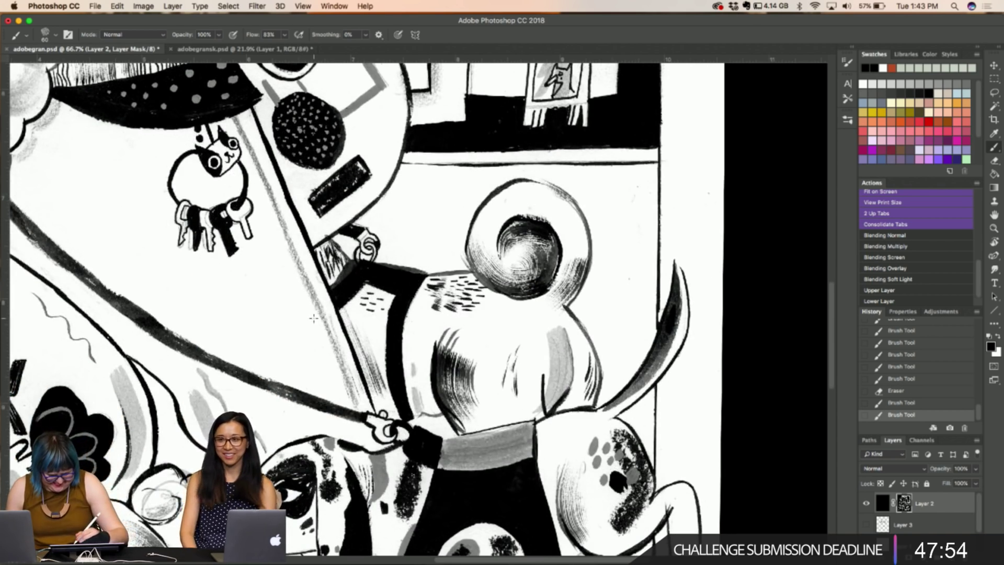
{"action": "left_click_drag", "start_coordinate": [618, 187], "coordinate": [626, 190]}
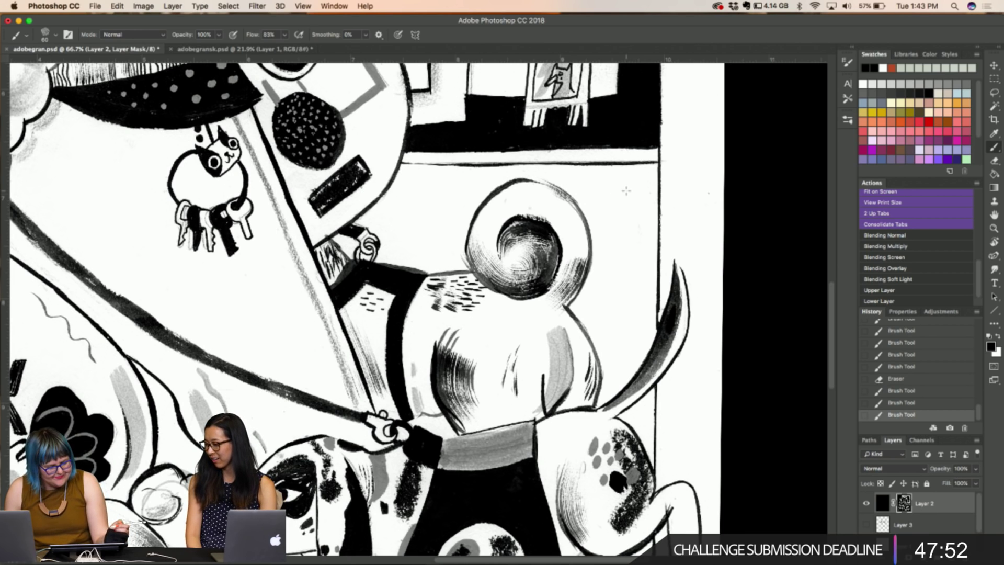
Clean stray specks from the mask around the spotted dog's hind paw and in the lower-right margin beside the platform
{"action": "scroll", "coordinate": [546, 179], "scroll_direction": "down", "scroll_amount": 8}
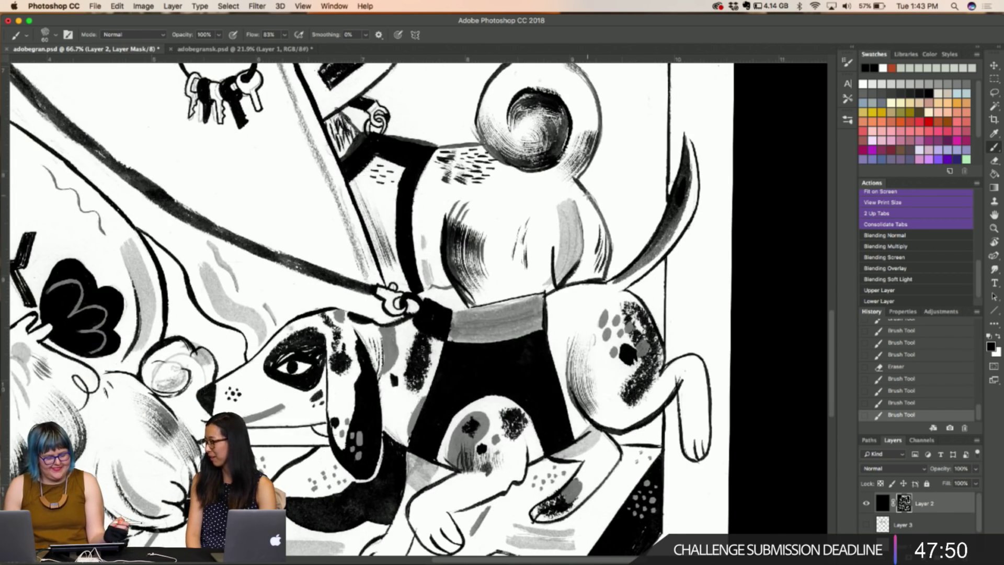
{"action": "scroll", "coordinate": [366, 308], "scroll_direction": "down", "scroll_amount": 5}
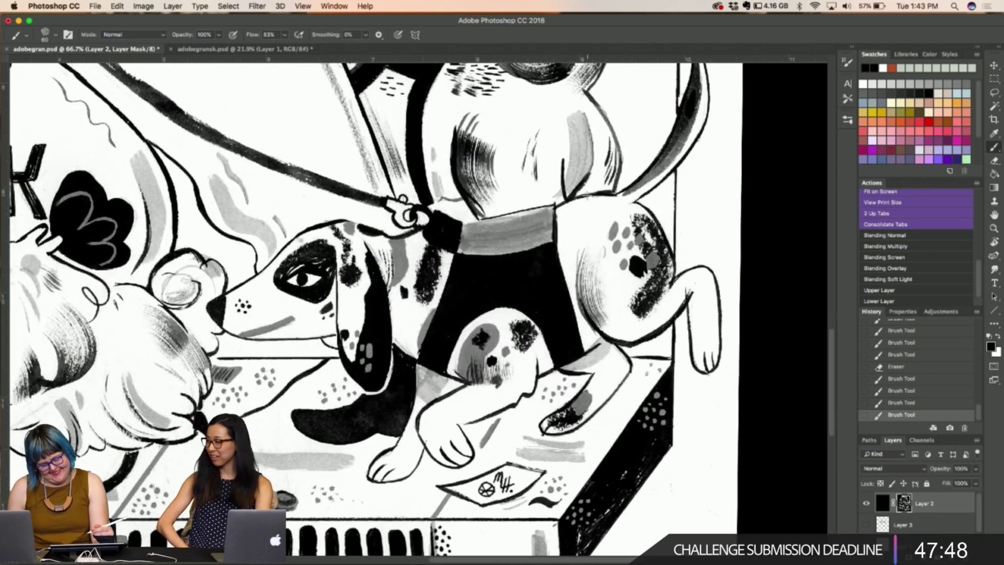
{"action": "mouse_move", "coordinate": [698, 296]}
{"action": "left_mouse_down"}
{"action": "mouse_move", "coordinate": [697, 322]}
{"action": "mouse_move", "coordinate": [690, 281]}
{"action": "left_mouse_up"}
{"action": "scroll", "coordinate": [691, 281], "scroll_direction": "down", "scroll_amount": 4}
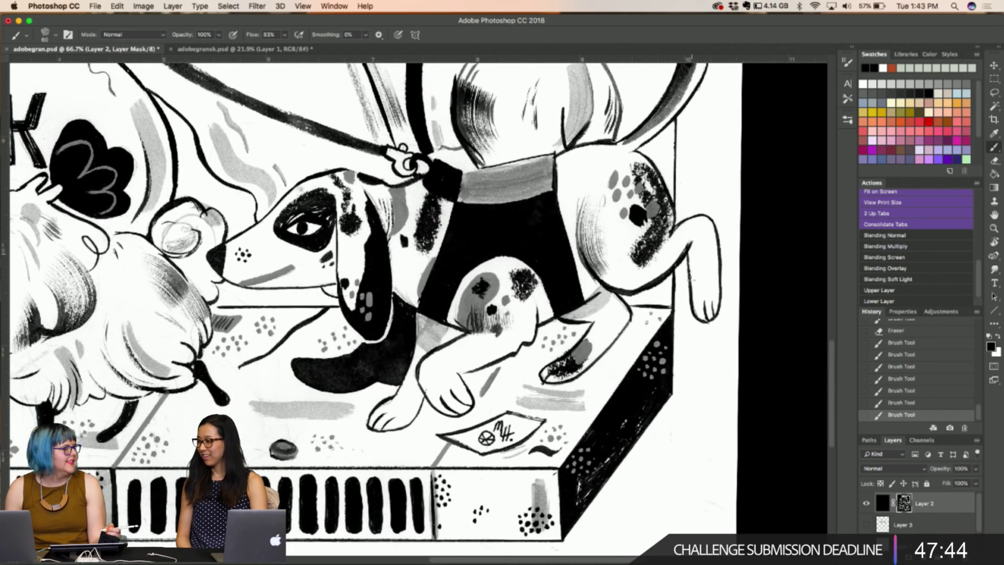
{"action": "scroll", "coordinate": [691, 281], "scroll_direction": "down", "scroll_amount": 5}
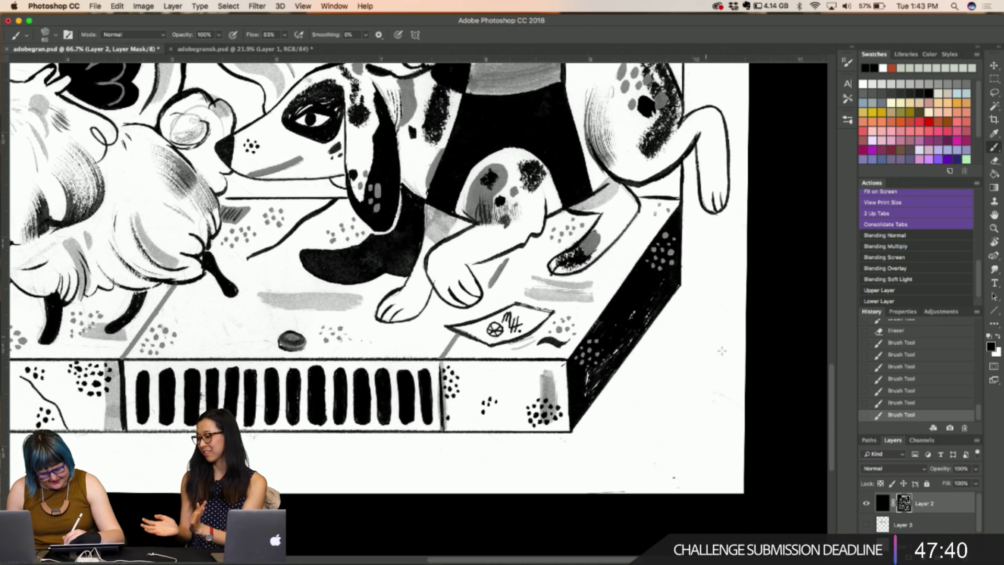
{"action": "scroll", "coordinate": [713, 392], "scroll_direction": "down", "scroll_amount": 2}
{"action": "scroll", "coordinate": [714, 392], "scroll_direction": "right", "scroll_amount": 3}
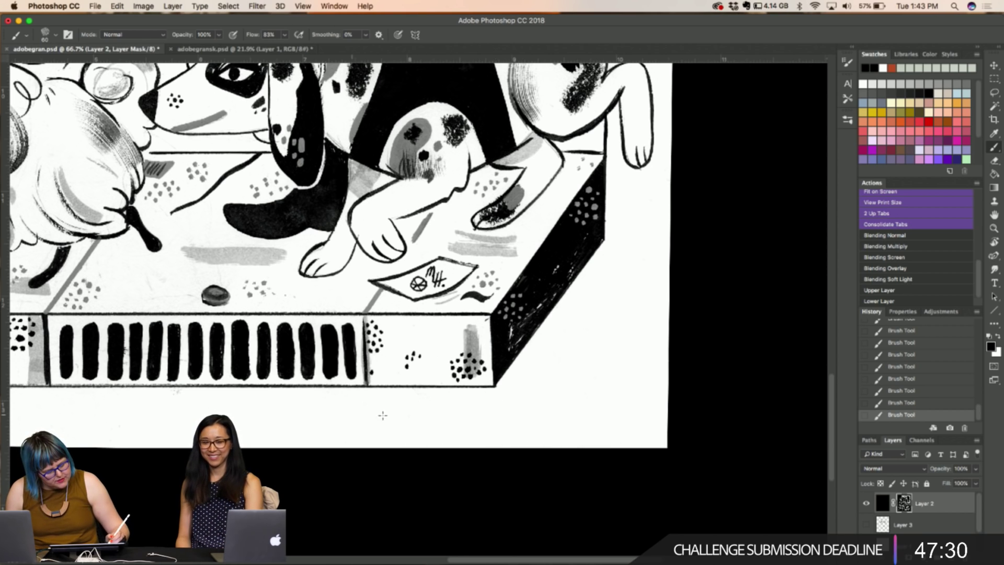
Paint out the marks in the margin beneath the platform and beside its left end
{"action": "scroll", "coordinate": [393, 409], "scroll_direction": "left", "scroll_amount": 5}
{"action": "scroll", "coordinate": [396, 410], "scroll_direction": "left", "scroll_amount": 5}
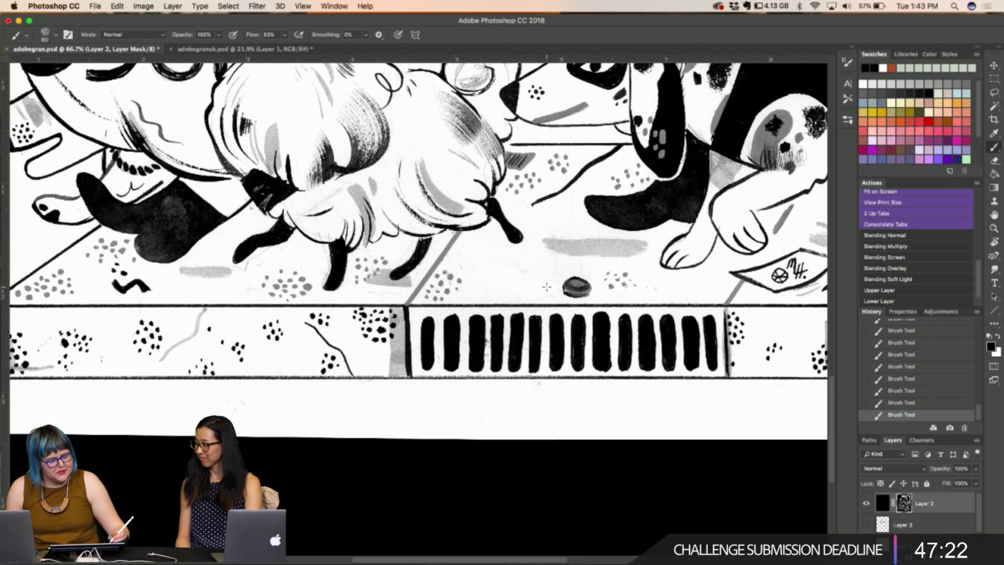
{"action": "scroll", "coordinate": [546, 287], "scroll_direction": "left", "scroll_amount": 5}
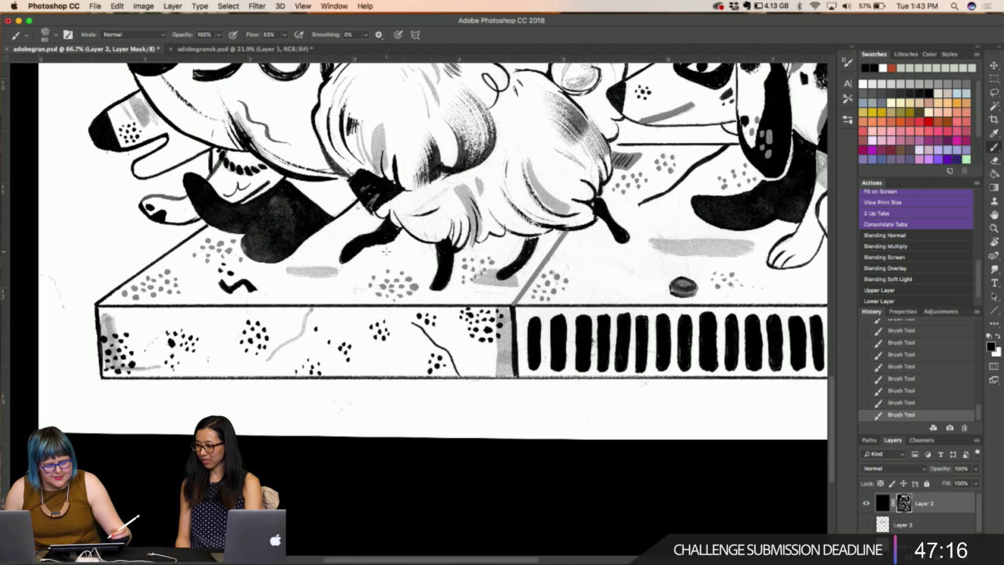
{"action": "scroll", "coordinate": [356, 213], "scroll_direction": "left", "scroll_amount": 5}
{"action": "scroll", "coordinate": [356, 213], "scroll_direction": "left", "scroll_amount": 4}
{"action": "scroll", "coordinate": [356, 212], "scroll_direction": "up", "scroll_amount": 2}
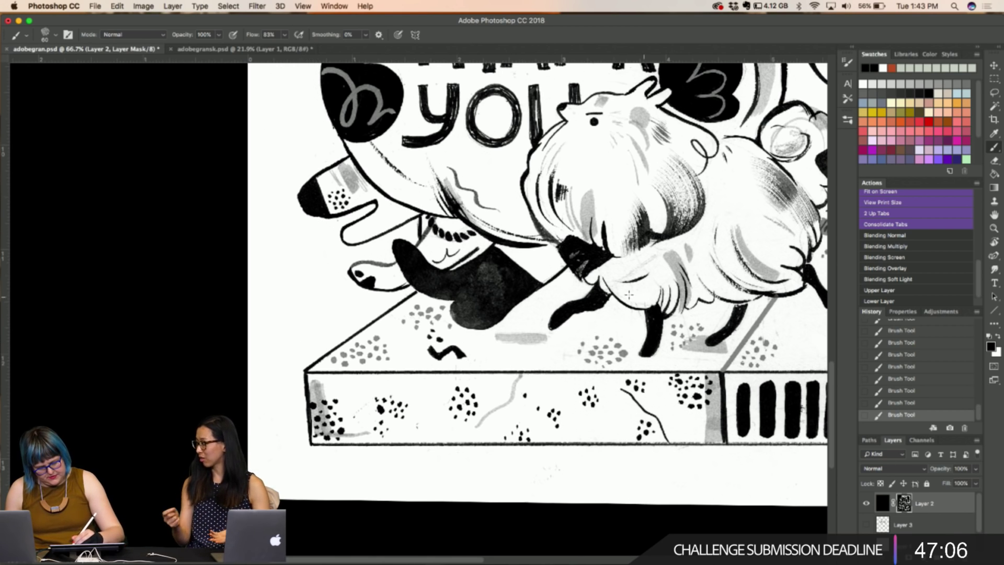
Clean the remaining specks around the THANK YOU bag, the pointed-ear dog and the puffy sleeve, up to the frame's top-left corner
{"action": "scroll", "coordinate": [632, 296], "scroll_direction": "up", "scroll_amount": 5}
{"action": "scroll", "coordinate": [632, 295], "scroll_direction": "right", "scroll_amount": 3}
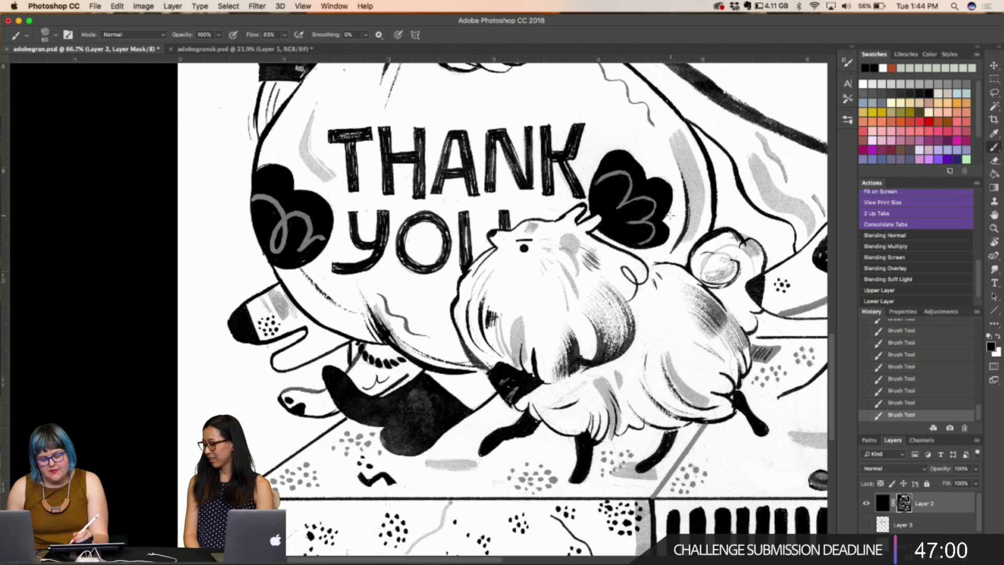
{"action": "scroll", "coordinate": [653, 170], "scroll_direction": "up", "scroll_amount": 5}
{"action": "scroll", "coordinate": [654, 170], "scroll_direction": "right", "scroll_amount": 1}
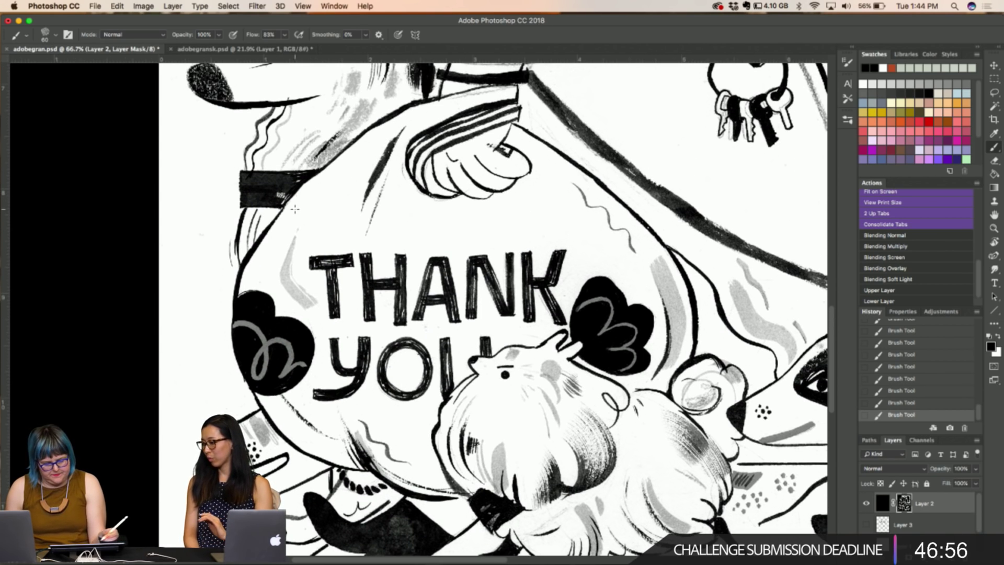
{"action": "scroll", "coordinate": [294, 209], "scroll_direction": "up", "scroll_amount": 10}
{"action": "scroll", "coordinate": [294, 209], "scroll_direction": "left", "scroll_amount": 2}
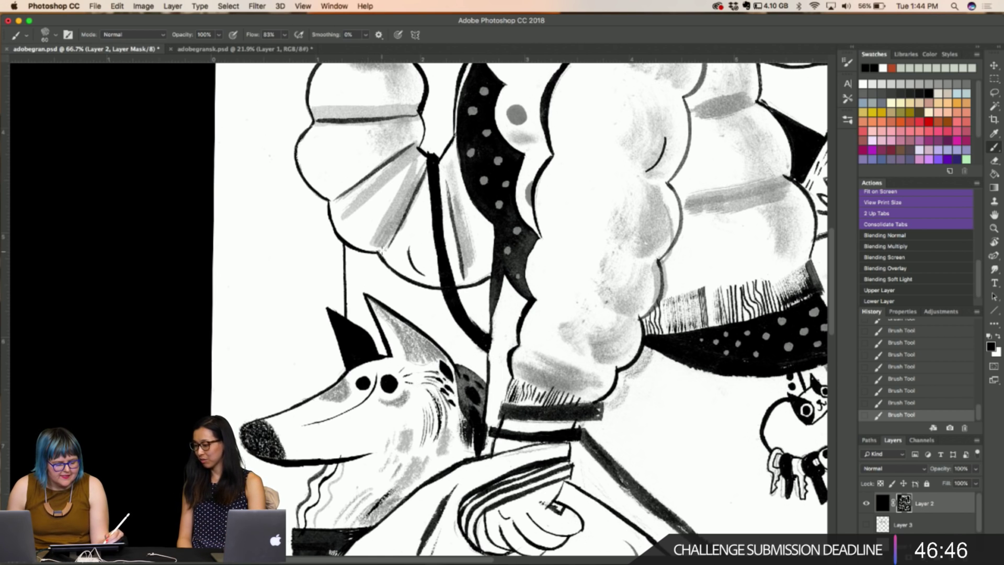
{"action": "scroll", "coordinate": [387, 259], "scroll_direction": "up", "scroll_amount": 10}
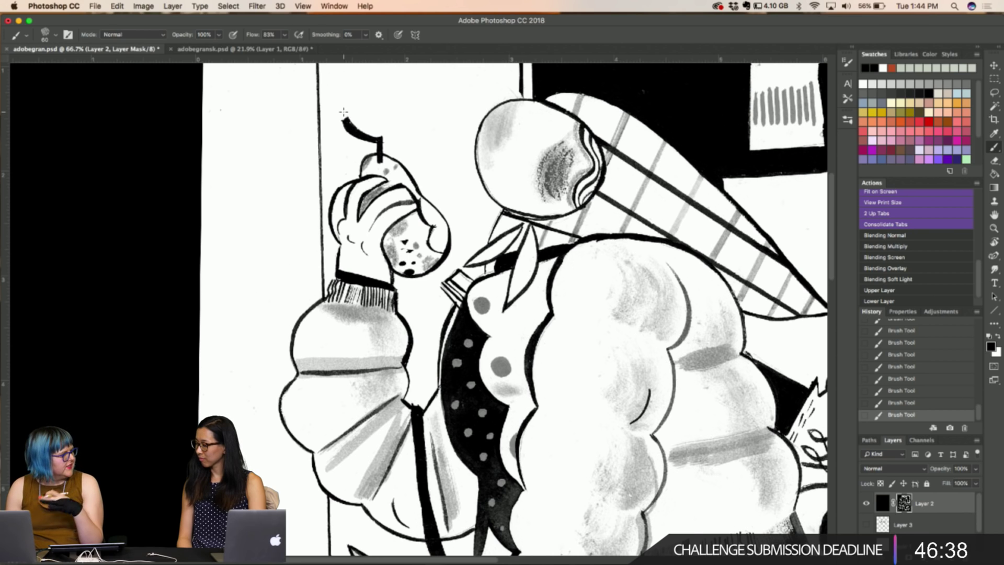
{"action": "scroll", "coordinate": [343, 112], "scroll_direction": "up", "scroll_amount": 5}
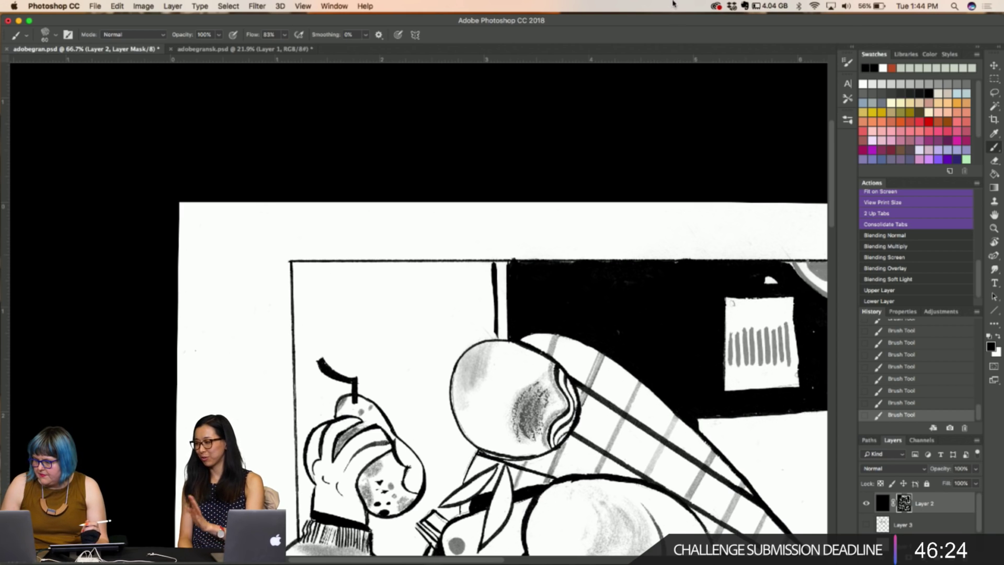
Choose Mr. Natural Brush from the favorites and, with white on the mask, add pin dots to two corners of the striped note
{"action": "left_click", "coordinate": [848, 119]}
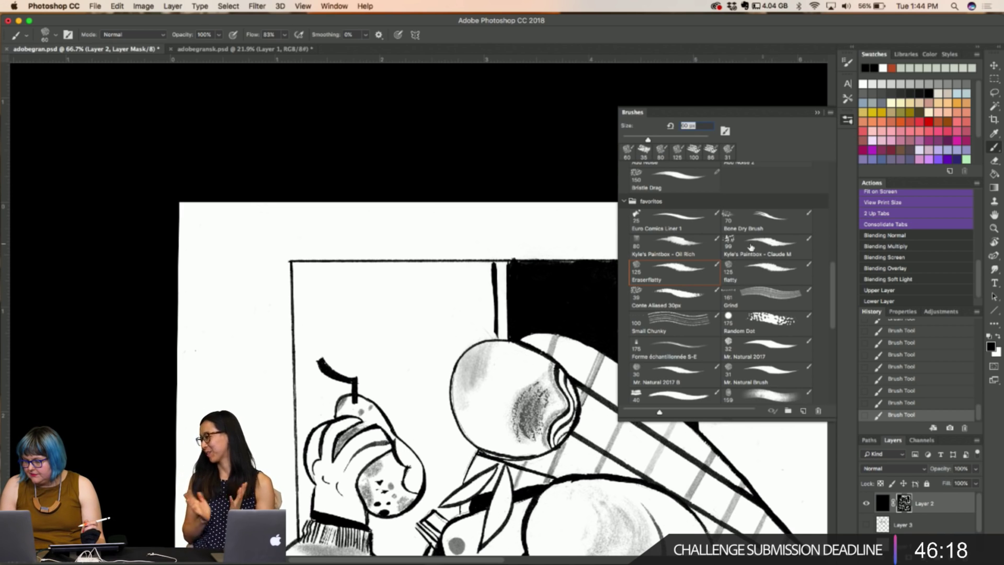
{"action": "left_click", "coordinate": [752, 369]}
{"action": "left_click", "coordinate": [624, 112]}
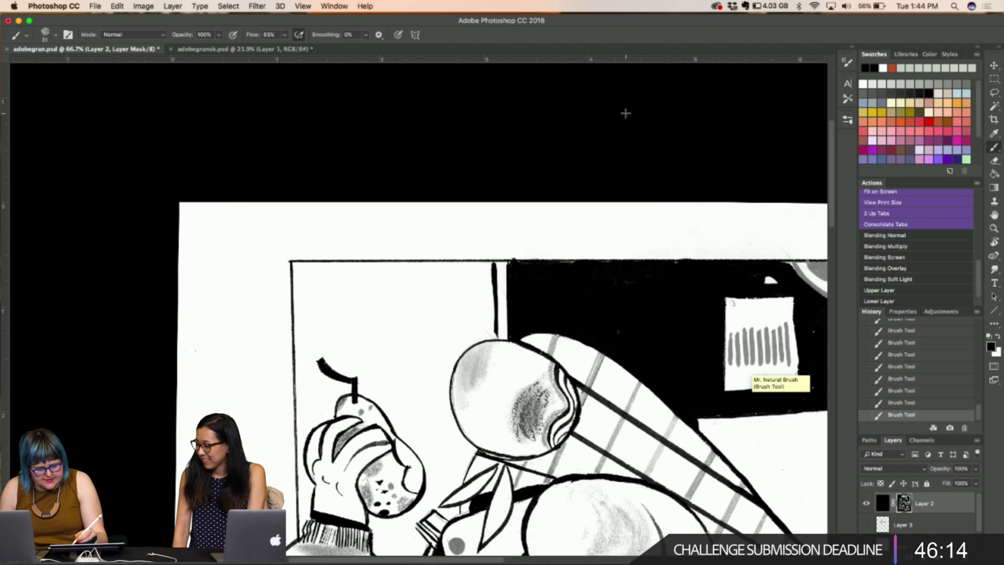
{"action": "key", "text": "x"}
{"action": "scroll", "coordinate": [625, 112], "scroll_direction": "right", "scroll_amount": 5}
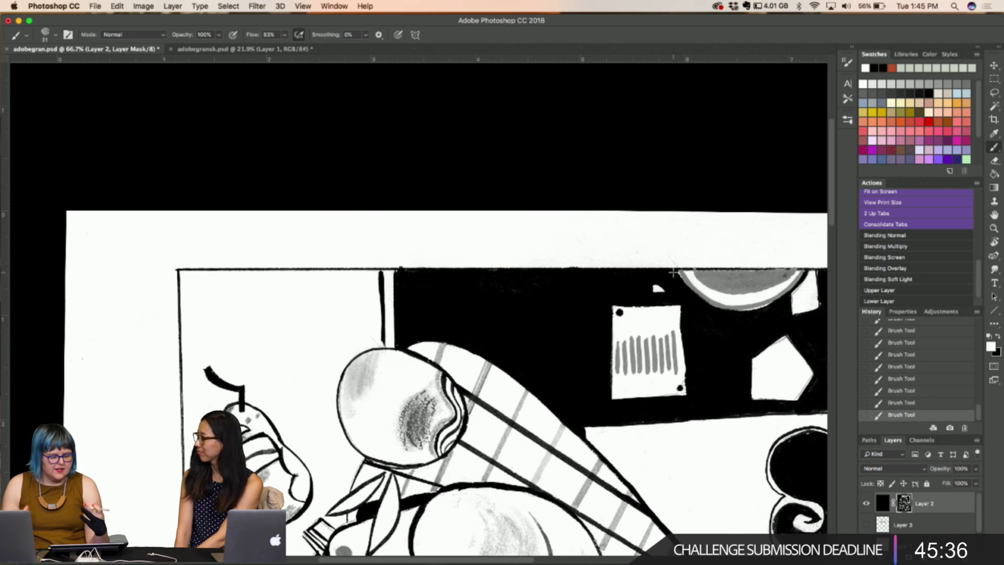
Touch up the mask with black along the frame's top edge above the dark wall, then return the foreground to white
{"action": "scroll", "coordinate": [674, 272], "scroll_direction": "right", "scroll_amount": 3}
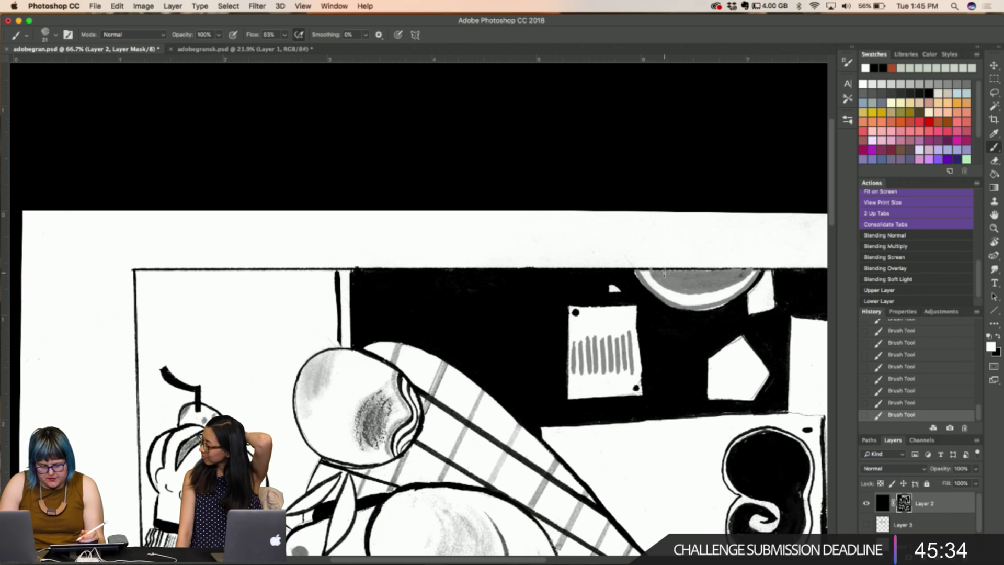
{"action": "key", "text": "x"}
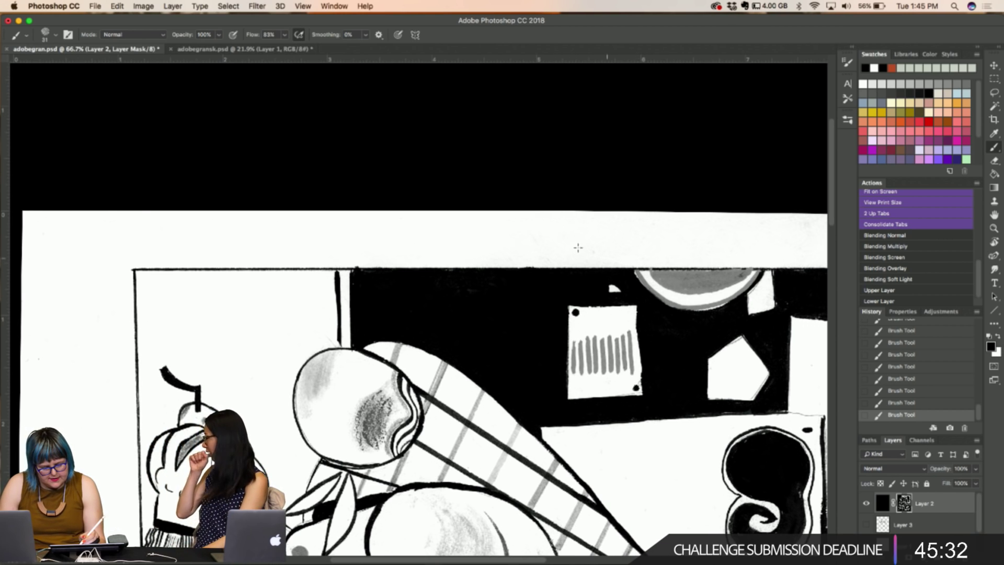
{"action": "scroll", "coordinate": [578, 251], "scroll_direction": "right", "scroll_amount": 15}
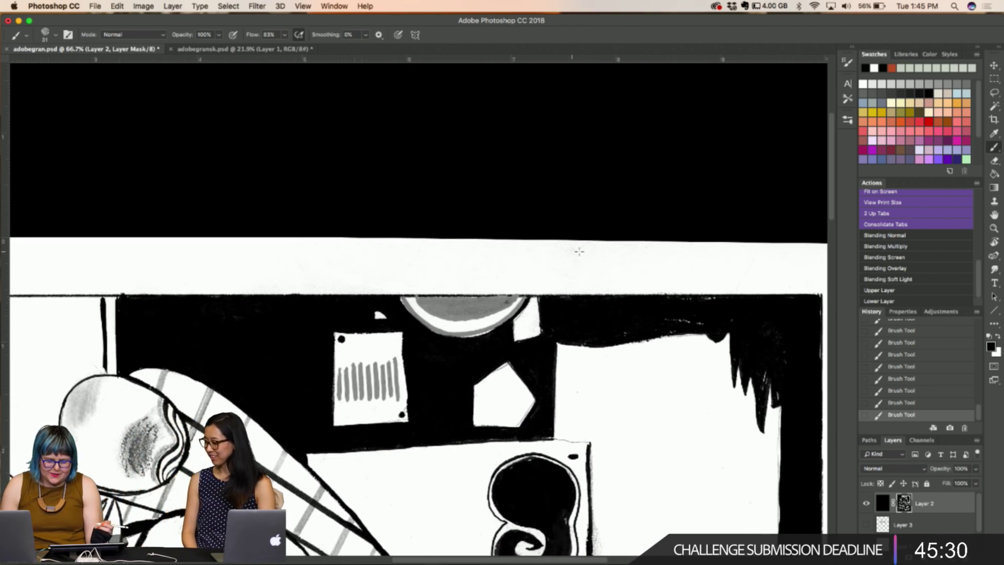
{"action": "key", "text": "x"}
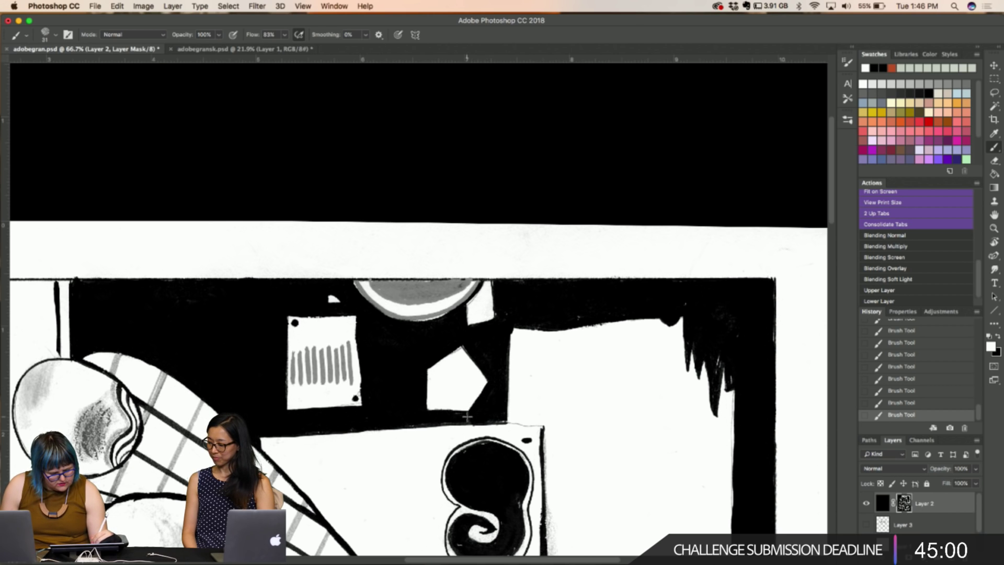
Inspect the posters, jacket and keys, then the whole drawing, for remaining stray marks
{"action": "scroll", "coordinate": [467, 413], "scroll_direction": "down", "scroll_amount": 1}
{"action": "scroll", "coordinate": [466, 414], "scroll_direction": "down", "scroll_amount": 6}
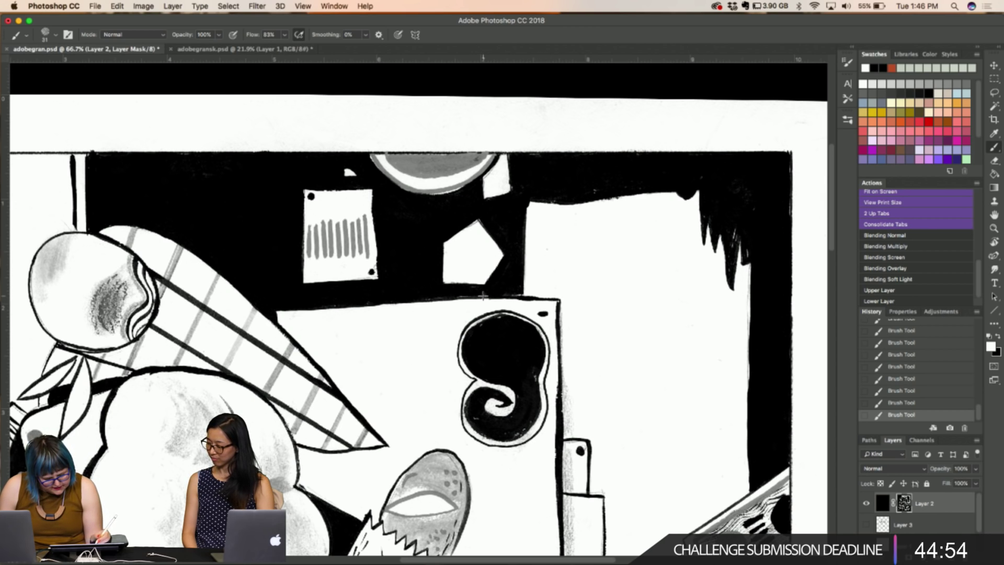
{"action": "scroll", "coordinate": [558, 316], "scroll_direction": "down", "scroll_amount": 20}
{"action": "scroll", "coordinate": [558, 317], "scroll_direction": "left", "scroll_amount": 12}
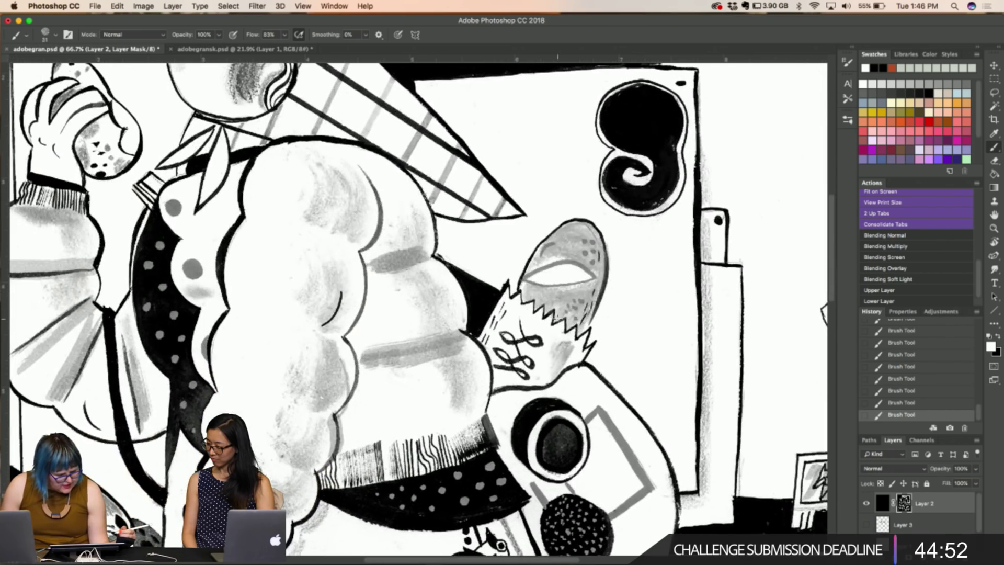
{"action": "scroll", "coordinate": [558, 317], "scroll_direction": "down", "scroll_amount": 5}
{"action": "scroll", "coordinate": [558, 316], "scroll_direction": "left", "scroll_amount": 5}
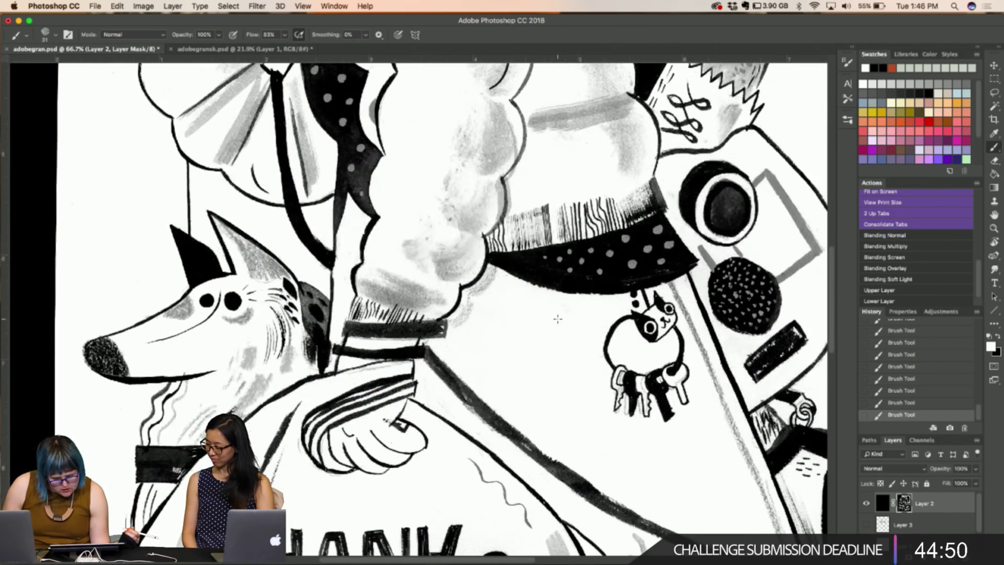
{"action": "key", "text": "x"}
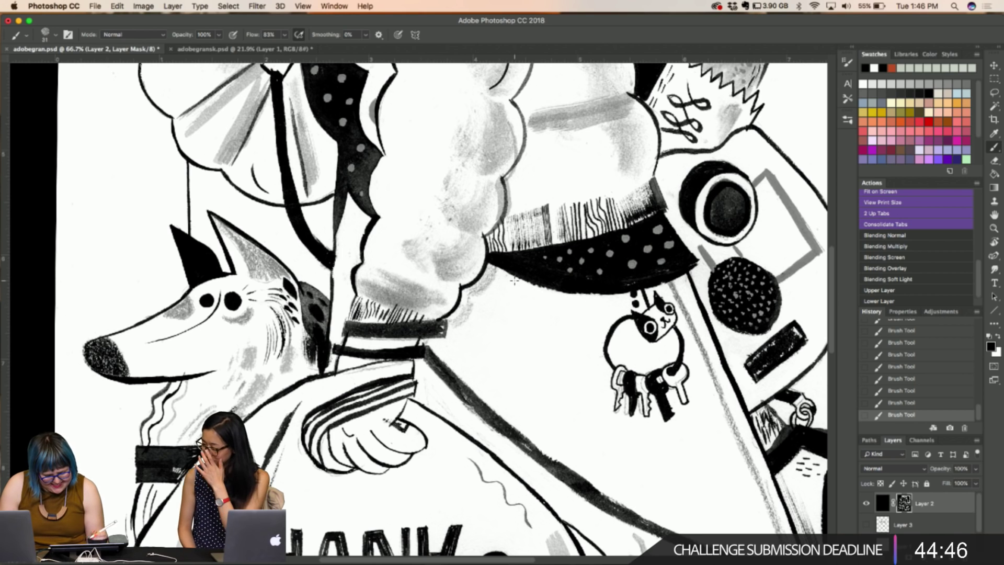
{"action": "key", "text": "super+minus"}
{"action": "key", "text": "super+minus"}
{"action": "key", "text": "super+minus"}
{"action": "key", "text": "super+minus"}
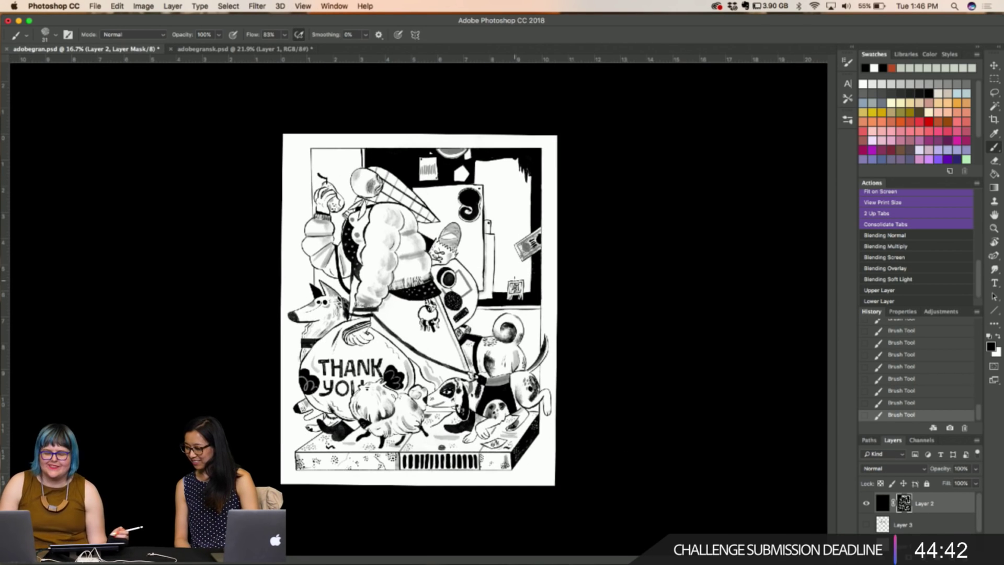
{"action": "key", "text": "super+plus"}
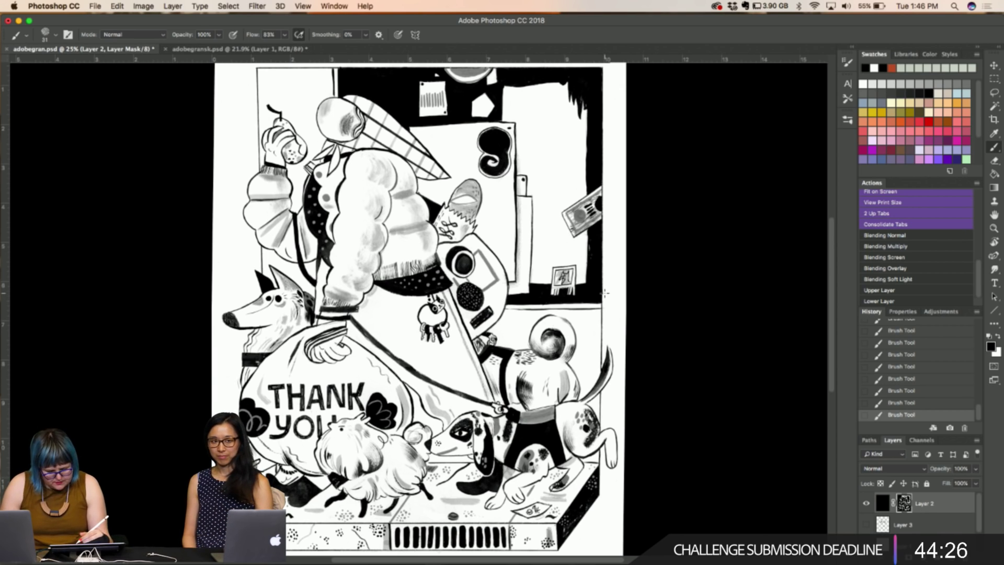
Alternate the foreground between white and black to try adding and hiding ink near the frame's right edge on Layer 2's mask
{"action": "key", "text": "x"}
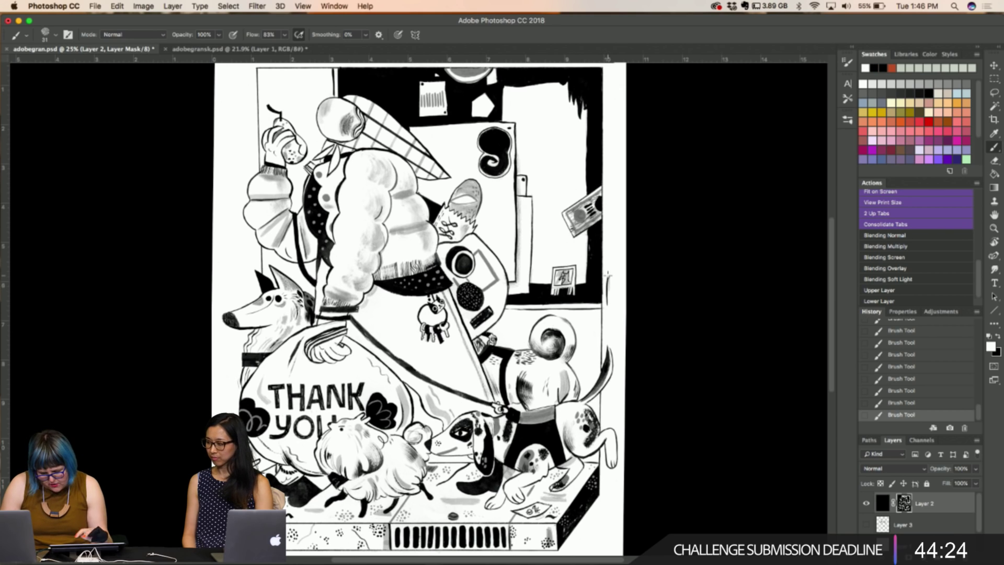
{"action": "key", "text": "x"}
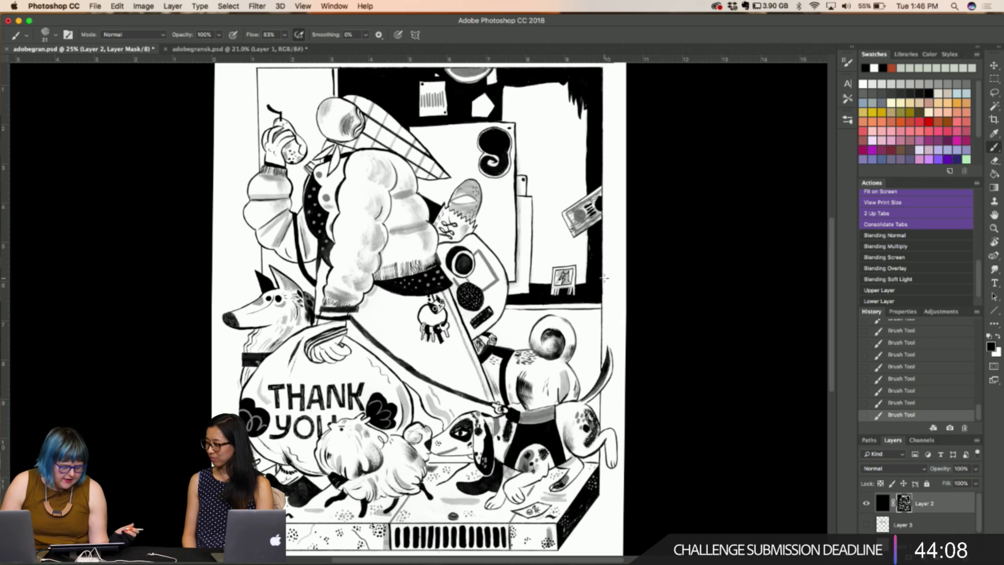
{"action": "key", "text": "x"}
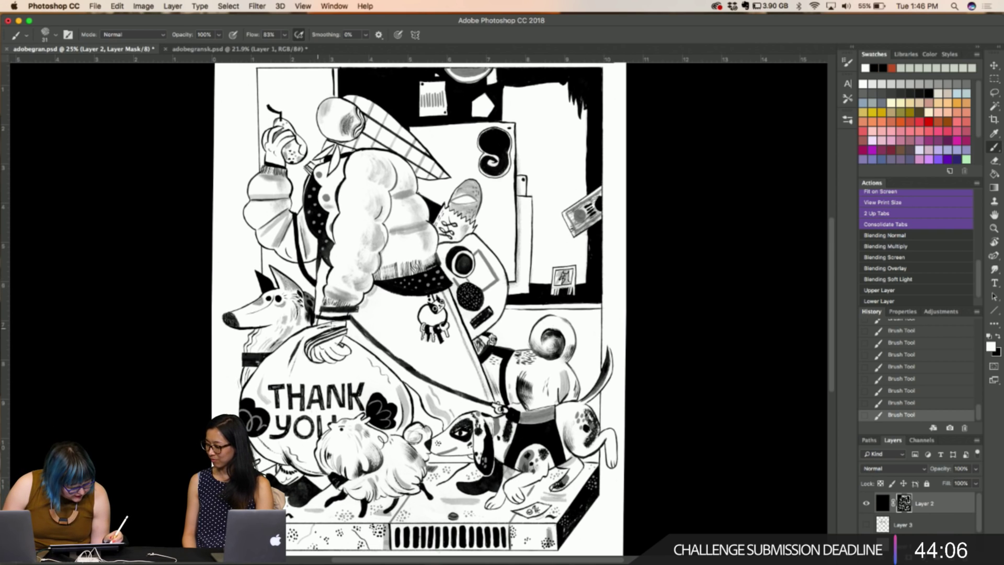
{"action": "key", "text": "x"}
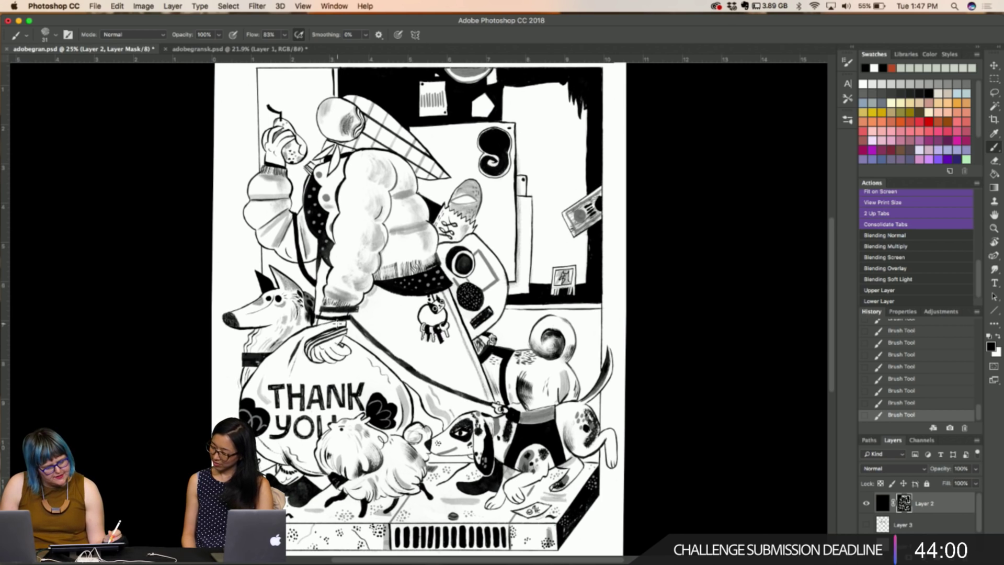
{"action": "left_click_drag", "start_coordinate": [257, 387], "coordinate": [337, 325]}
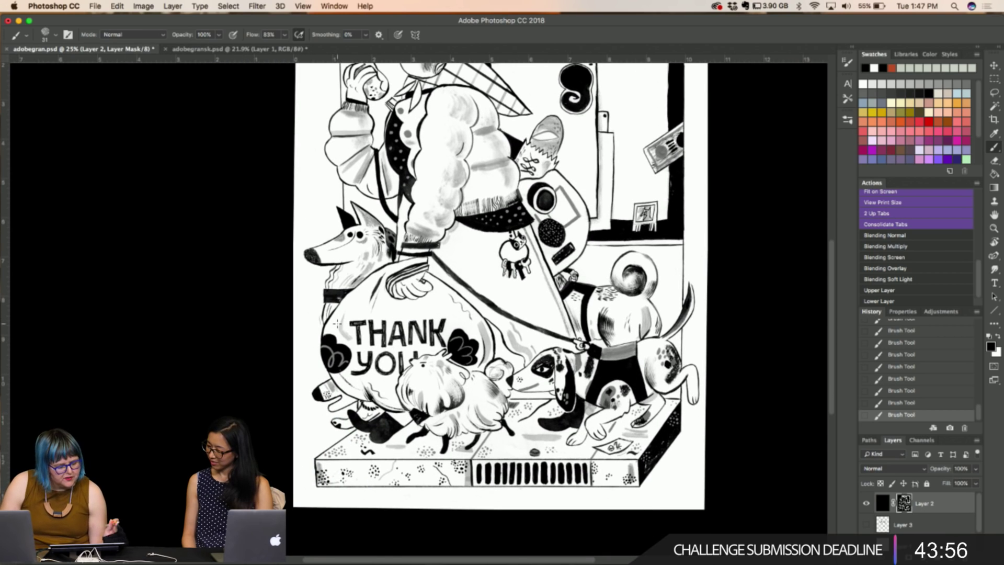
{"action": "key", "text": "x"}
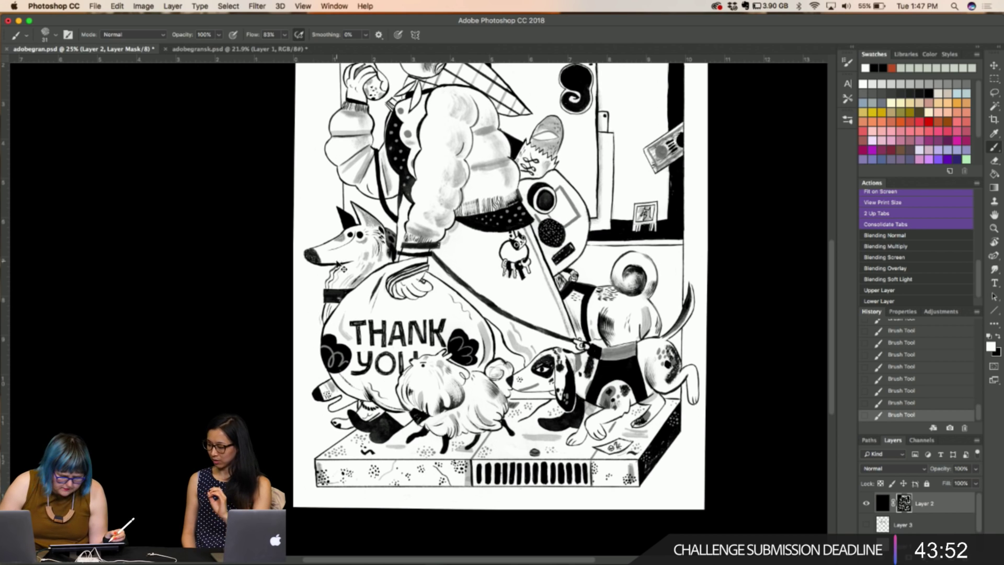
{"action": "key", "text": "x"}
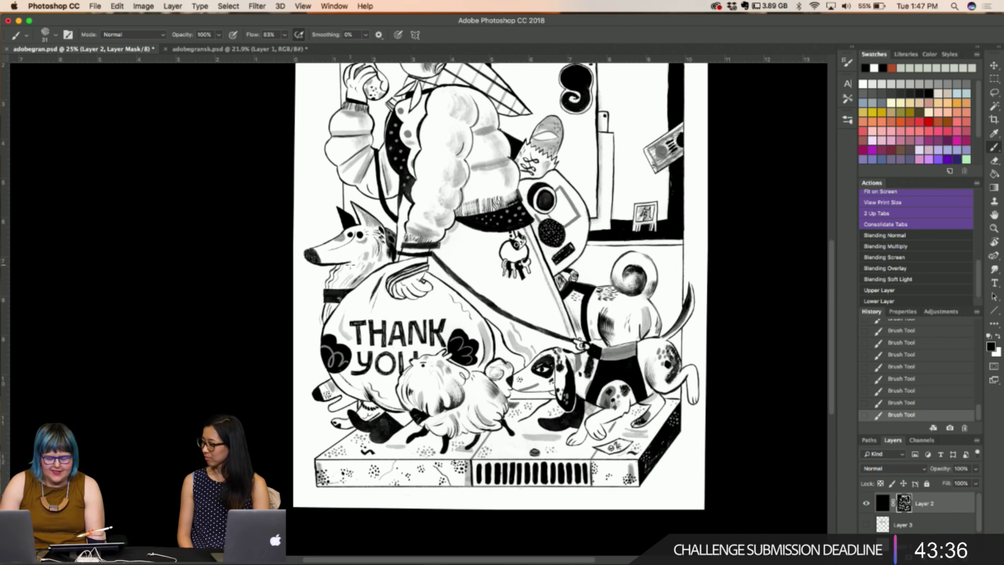
{"action": "scroll", "coordinate": [497, 308], "scroll_direction": "up", "scroll_amount": 5}
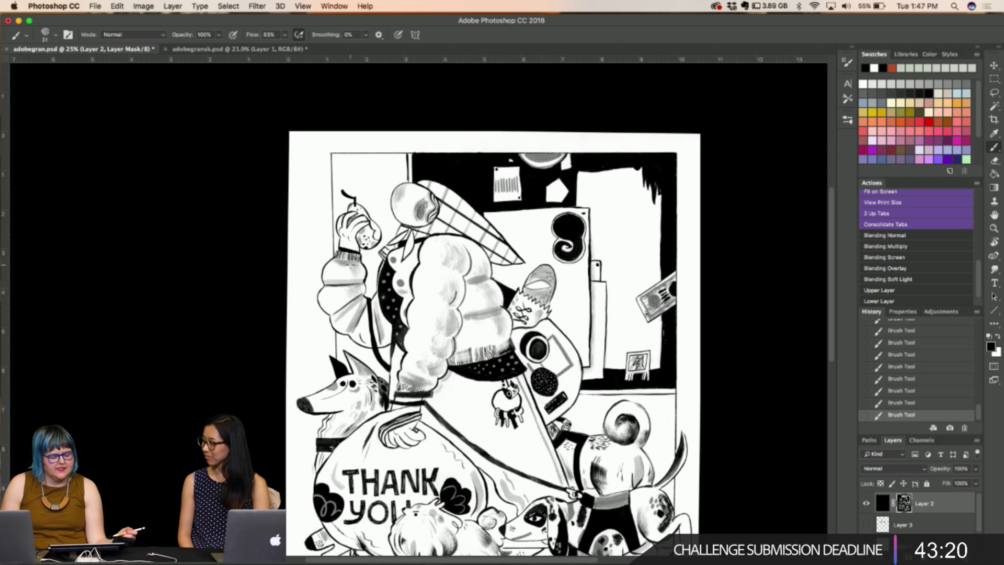
{"action": "scroll", "coordinate": [494, 314], "scroll_direction": "down", "scroll_amount": 3}
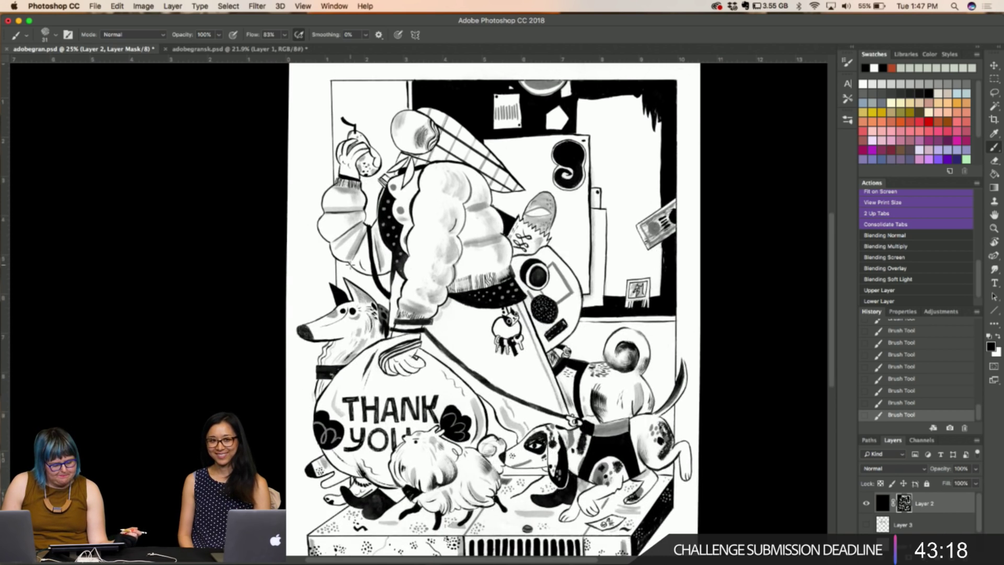
{"action": "scroll", "coordinate": [494, 313], "scroll_direction": "down", "scroll_amount": 5}
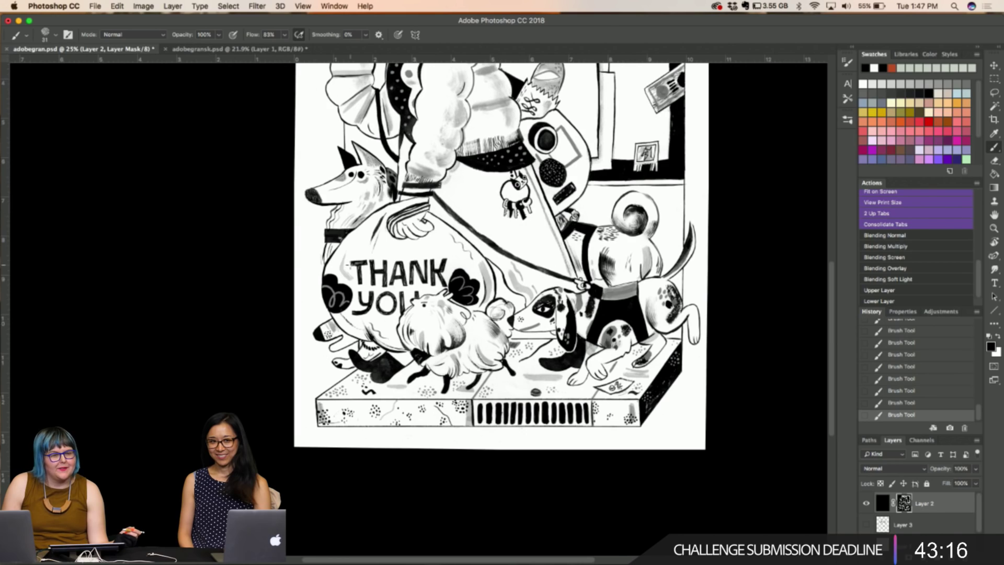
{"action": "scroll", "coordinate": [494, 314], "scroll_direction": "down", "scroll_amount": 2}
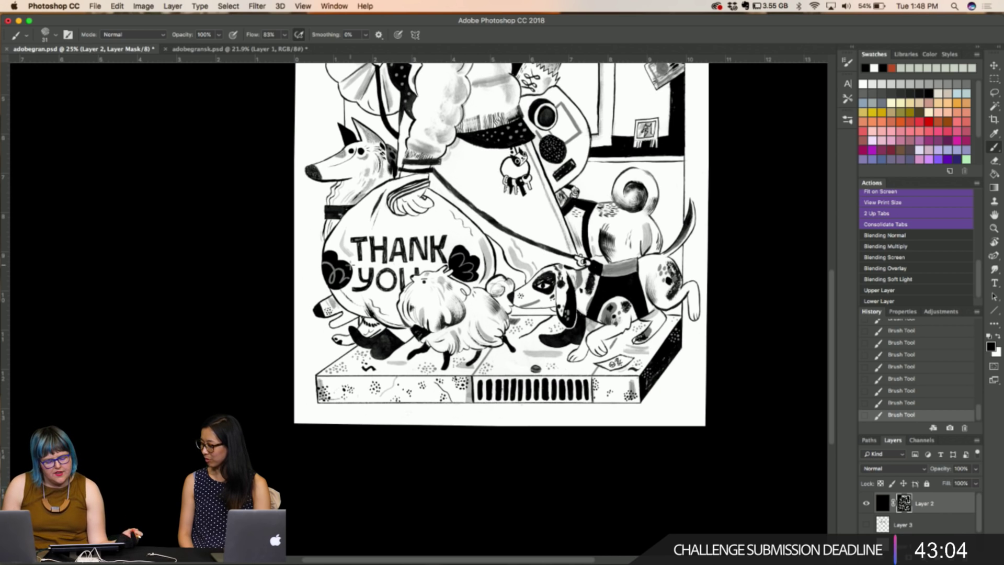
{"action": "scroll", "coordinate": [496, 308], "scroll_direction": "up", "scroll_amount": 5}
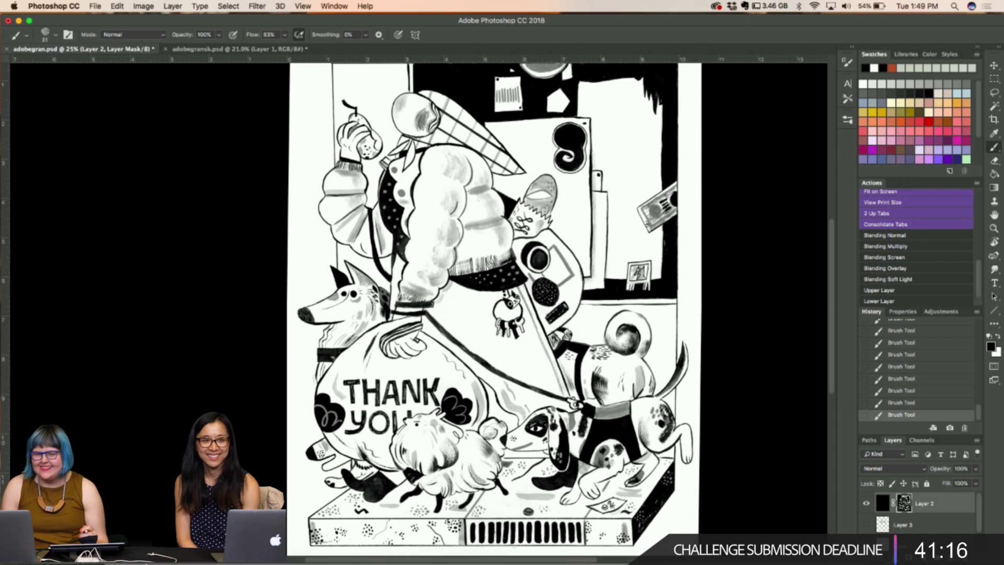
Apply the layer mask on Layer 2 so the ink becomes permanent pixels on the layer
{"action": "mouse_move", "coordinate": [140, 547]}
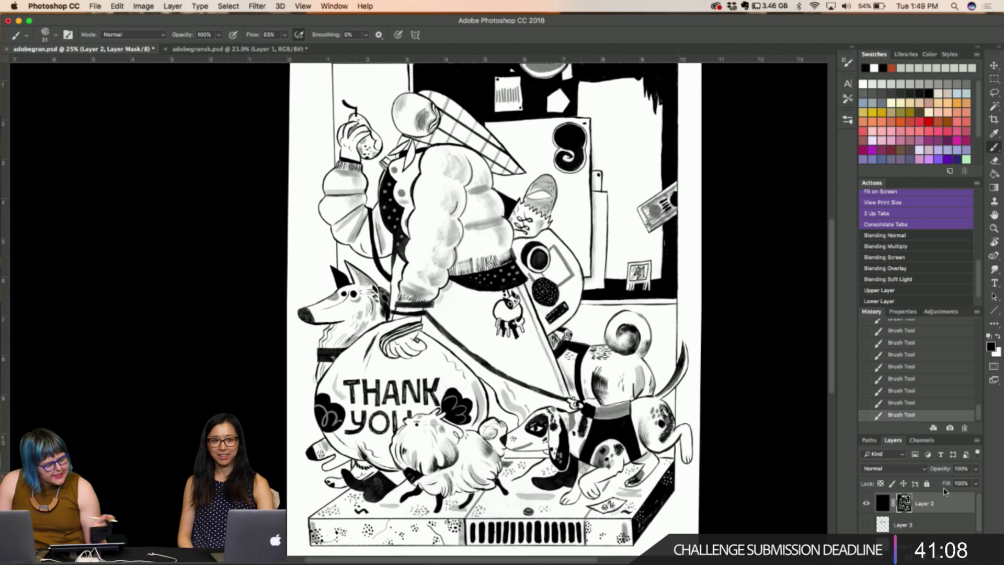
{"action": "scroll", "coordinate": [497, 308], "scroll_direction": "up", "scroll_amount": 2}
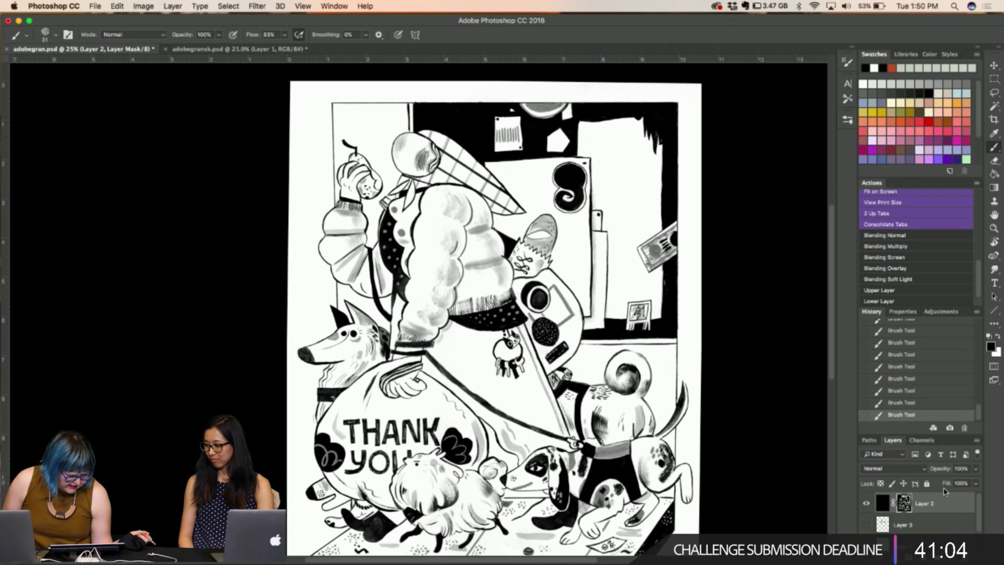
{"action": "right_click", "coordinate": [901, 505]}
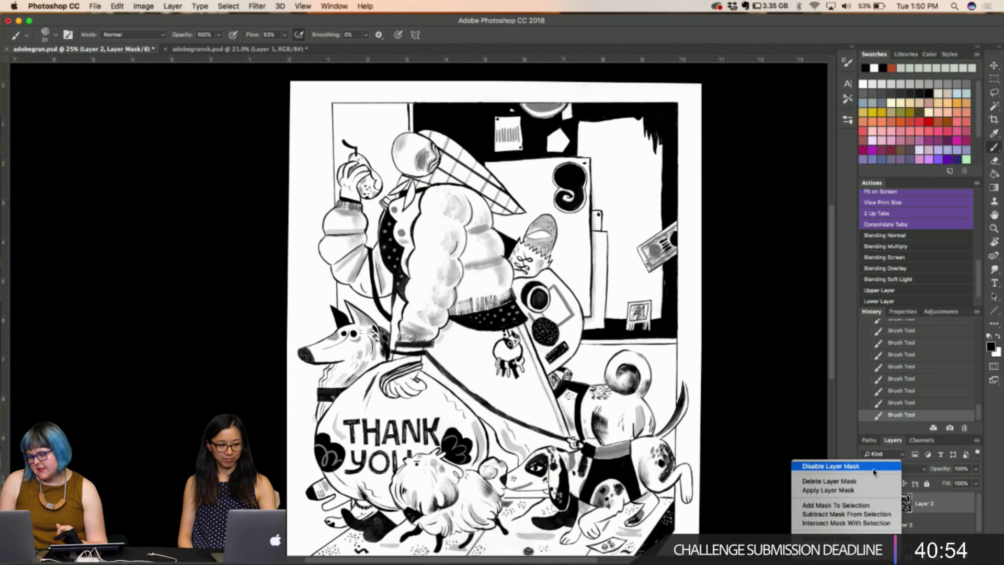
{"action": "left_click", "coordinate": [848, 490]}
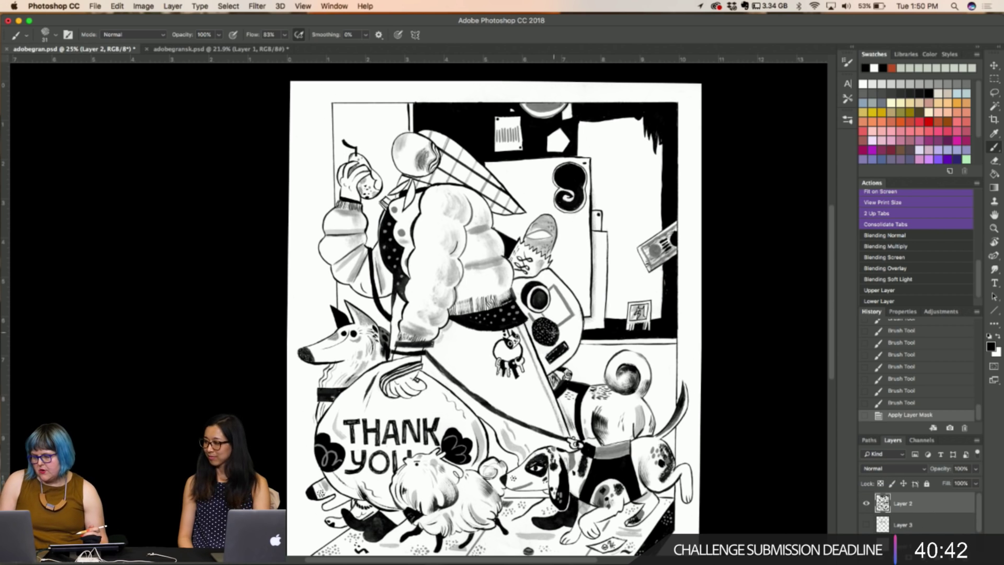
Hide the white Layer 1 to check the transparency around the ink, and show it again
{"action": "scroll", "coordinate": [918, 510], "scroll_direction": "down", "scroll_amount": 1}
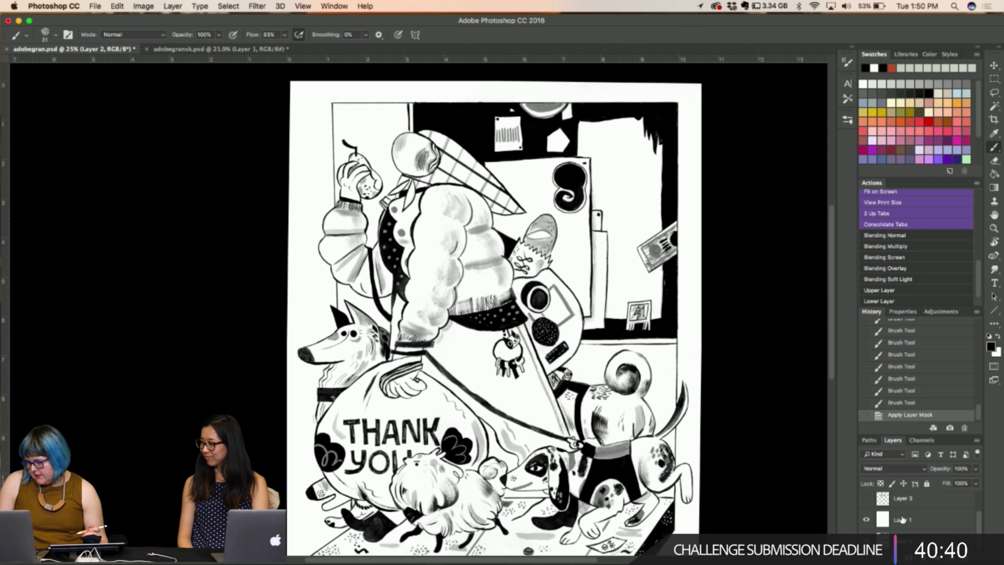
{"action": "left_click", "coordinate": [866, 519]}
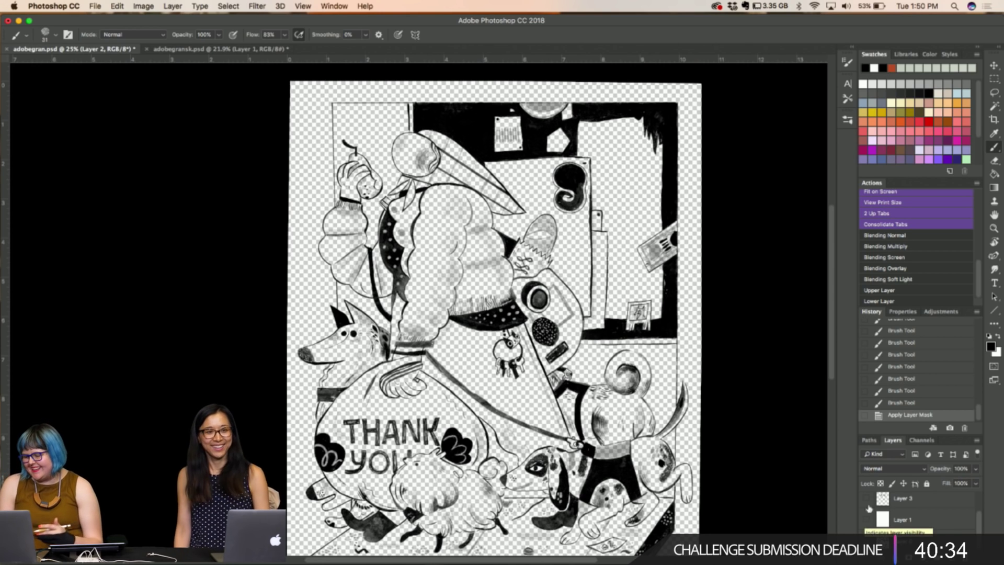
{"action": "left_click", "coordinate": [863, 519]}
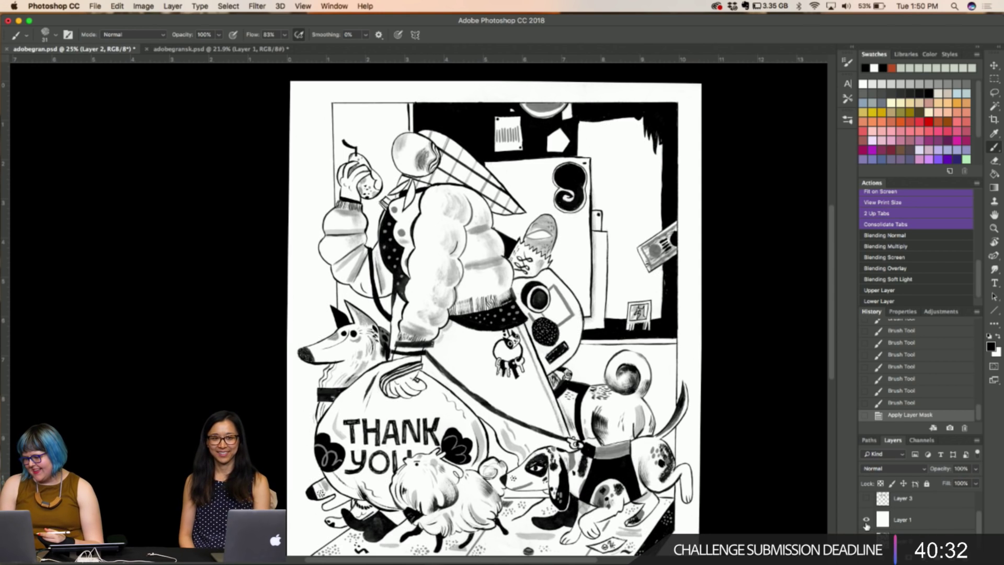
Rename Layer 2, which holds the ink drawing, as lines
{"action": "scroll", "coordinate": [868, 517], "scroll_direction": "up", "scroll_amount": 1}
{"action": "double_click", "coordinate": [900, 503]}
{"action": "type", "text": "line"}
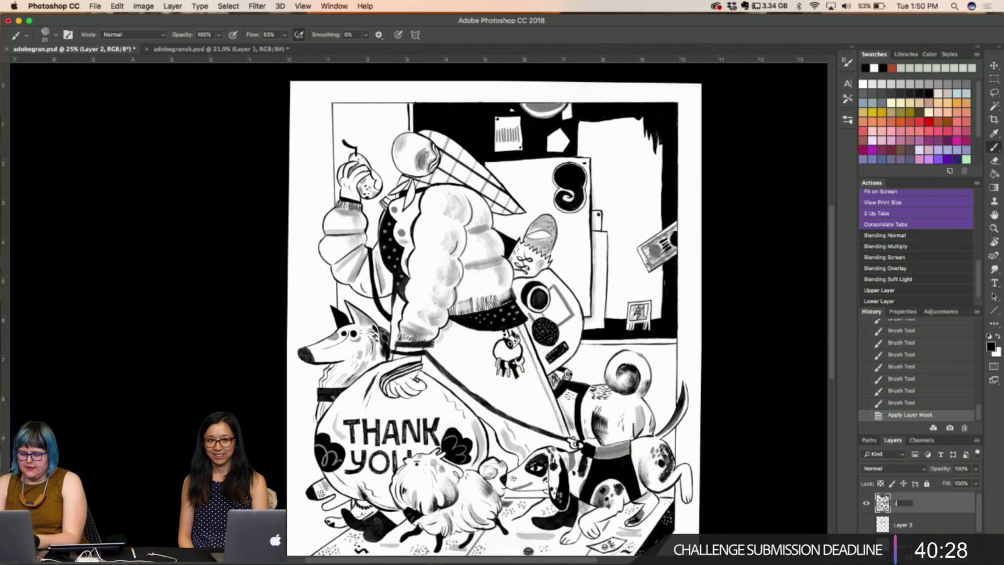
{"action": "type", "text": "s"}
{"action": "key", "text": "Return"}
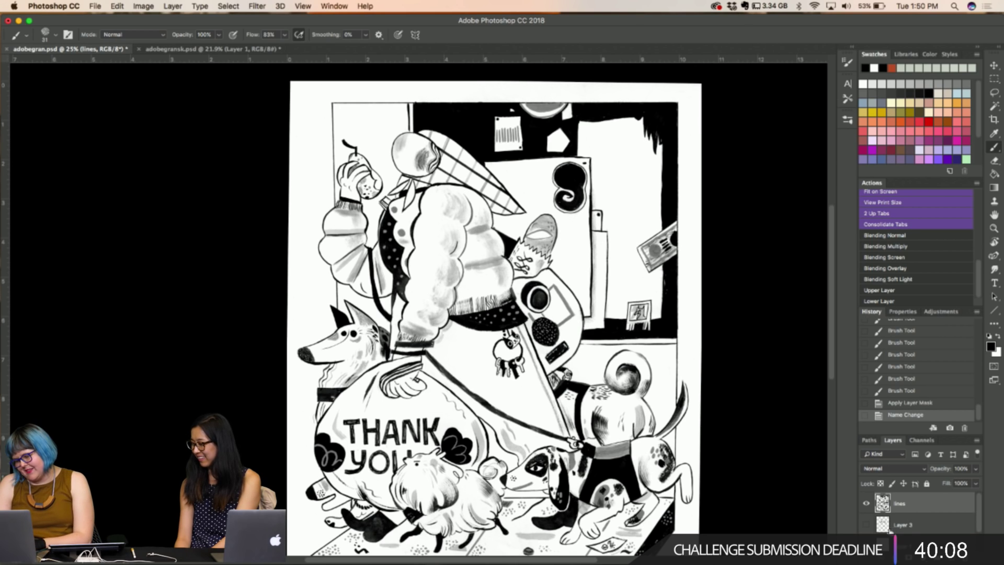
Delete the hidden Layer 3 and lock the transparent pixels of the lines layer
{"action": "left_click", "coordinate": [865, 524]}
{"action": "left_click", "coordinate": [865, 525]}
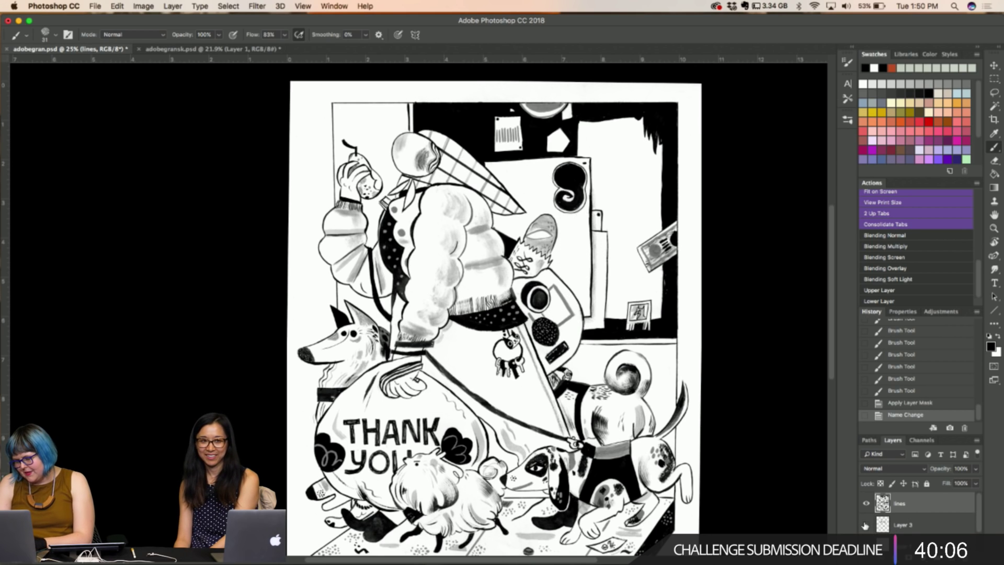
{"action": "left_click", "coordinate": [882, 524]}
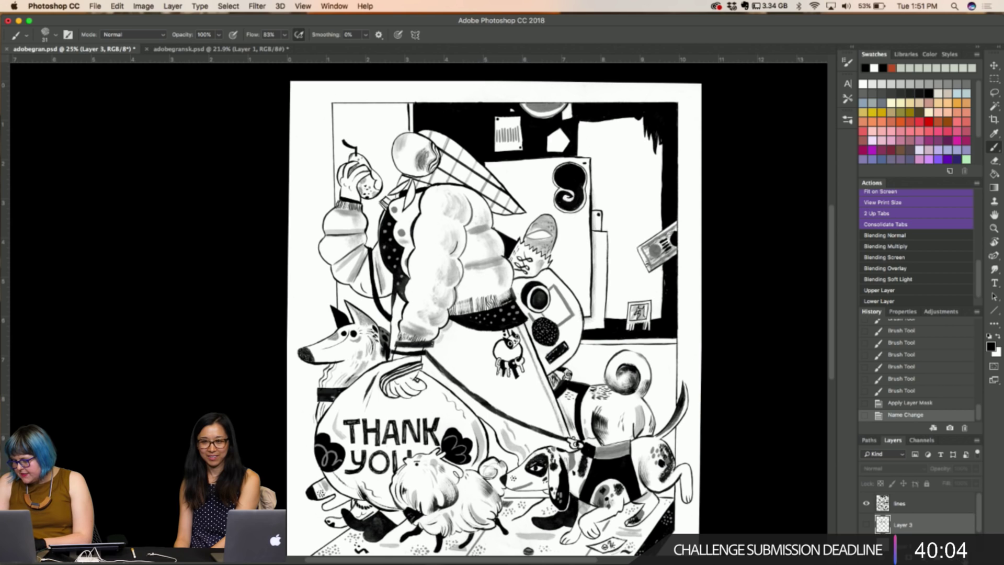
{"action": "key", "text": "Delete"}
{"action": "left_click", "coordinate": [882, 503]}
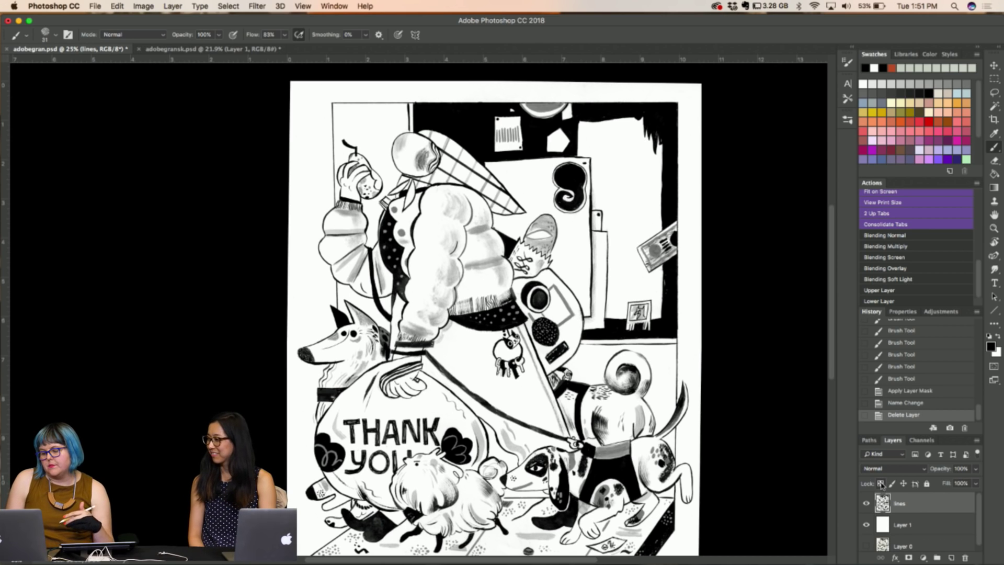
{"action": "left_click", "coordinate": [881, 483]}
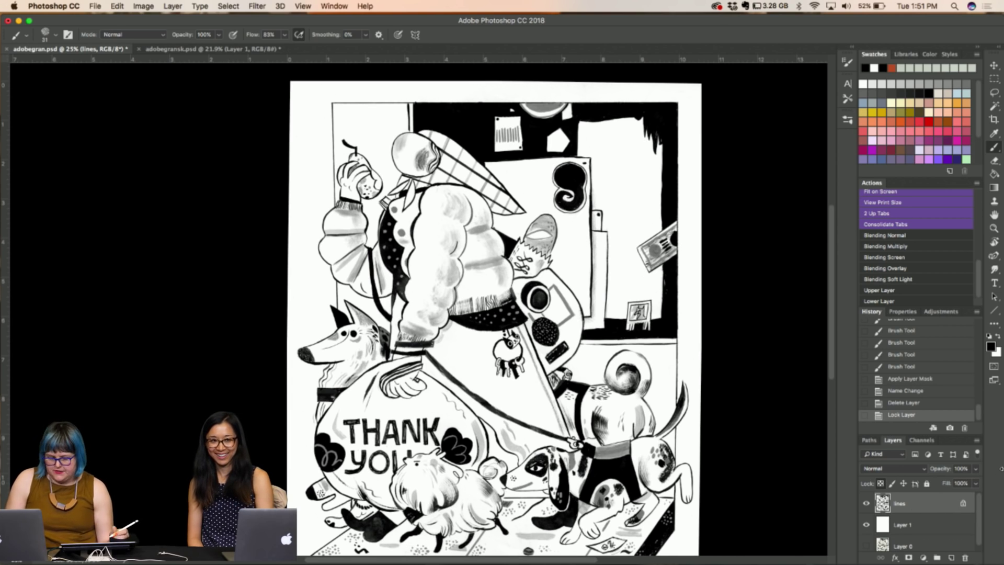
Try scribbling purple over the dark wall, cone, fruit and frame edge on the locked lines layer, and undo the strokes
{"action": "left_click", "coordinate": [943, 159]}
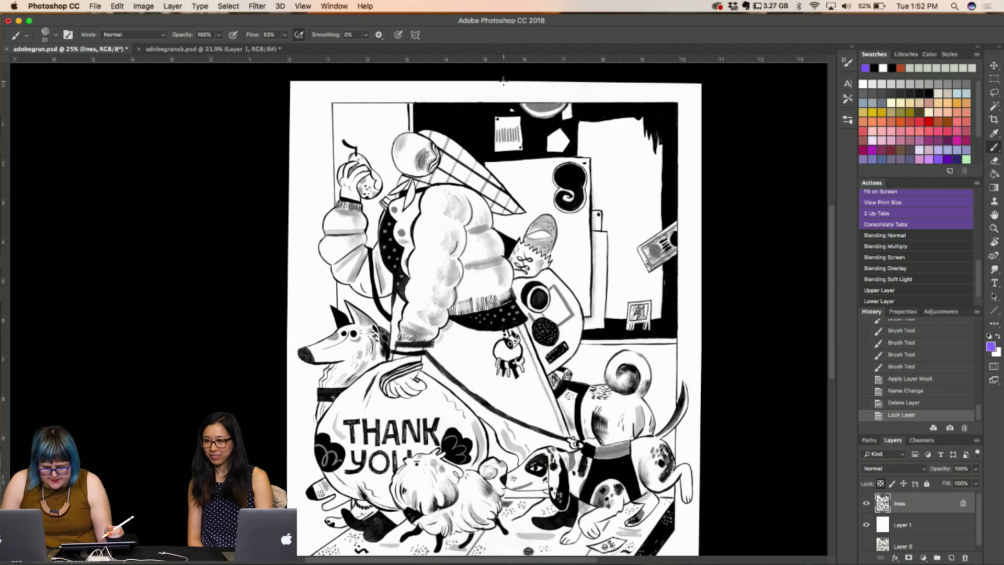
{"action": "mouse_move", "coordinate": [417, 118]}
{"action": "left_mouse_down"}
{"action": "mouse_move", "coordinate": [494, 149]}
{"action": "mouse_move", "coordinate": [575, 139]}
{"action": "left_mouse_up"}
{"action": "mouse_move", "coordinate": [640, 143]}
{"action": "left_mouse_down"}
{"action": "mouse_move", "coordinate": [674, 110]}
{"action": "mouse_move", "coordinate": [554, 128]}
{"action": "left_mouse_up"}
{"action": "left_click_drag", "start_coordinate": [418, 131], "coordinate": [426, 167]}
{"action": "mouse_move", "coordinate": [342, 162]}
{"action": "left_mouse_down"}
{"action": "mouse_move", "coordinate": [379, 181]}
{"action": "mouse_move", "coordinate": [366, 197]}
{"action": "left_mouse_up"}
{"action": "left_click_drag", "start_coordinate": [332, 104], "coordinate": [334, 188]}
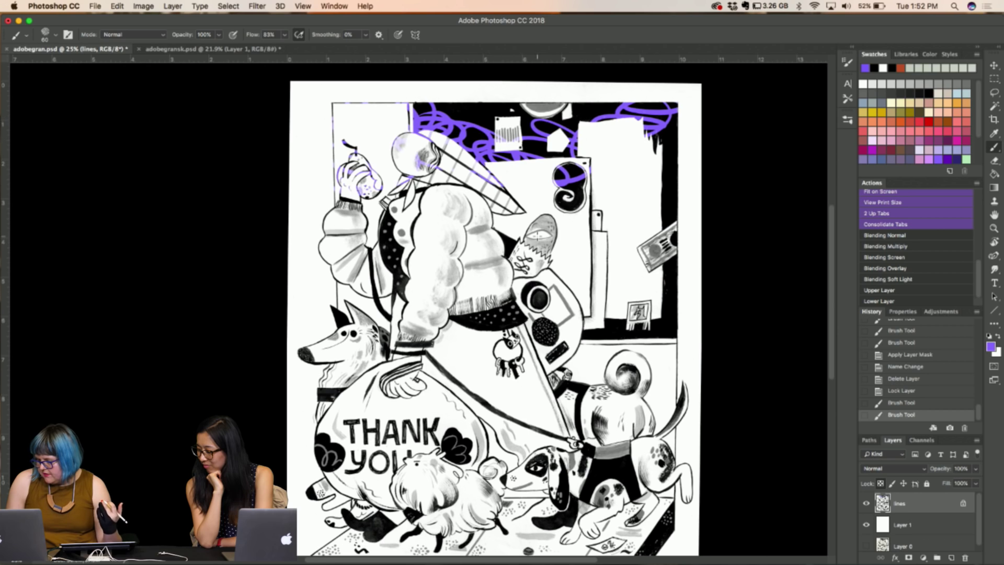
{"action": "key", "text": "super+z"}
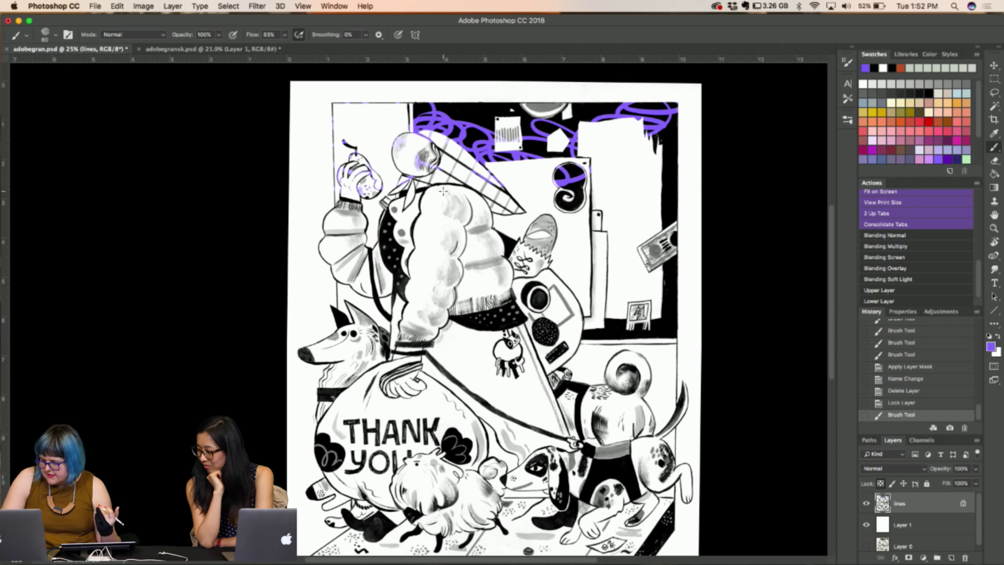
{"action": "key", "text": "super+z"}
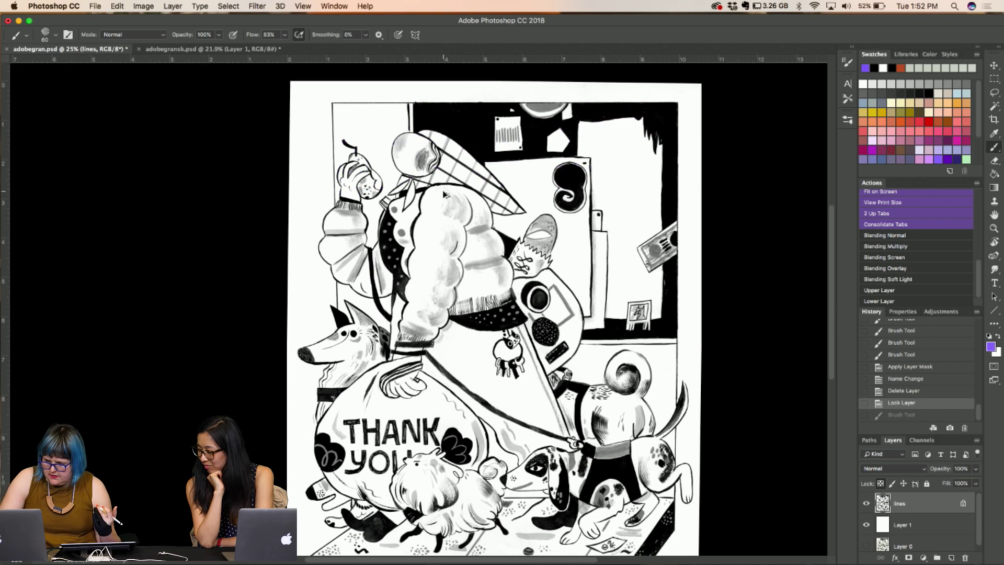
Add a new layer clipped to the lines layer and fill it with gray using the Fill Origami action
{"action": "left_click", "coordinate": [951, 558]}
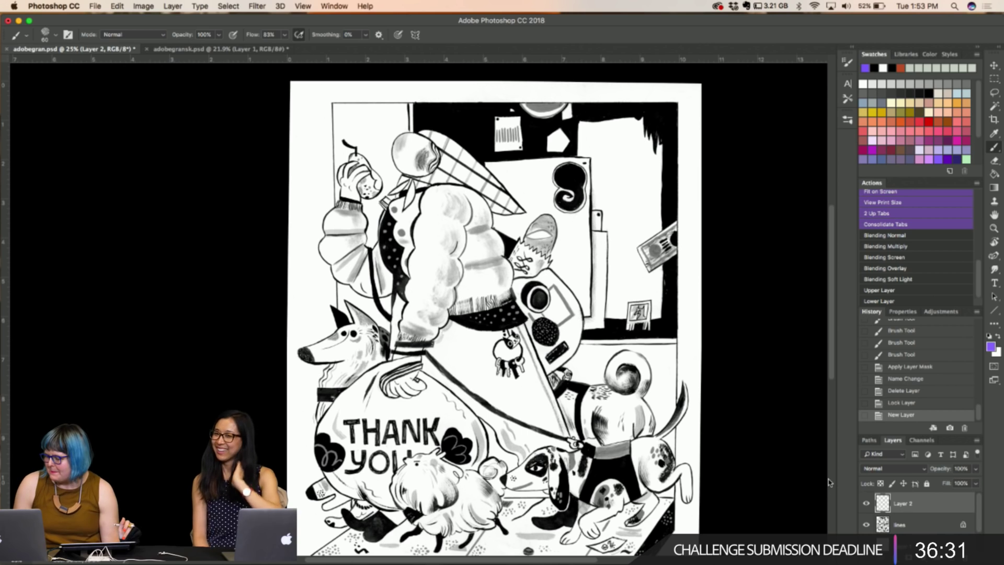
{"action": "right_click", "coordinate": [897, 503]}
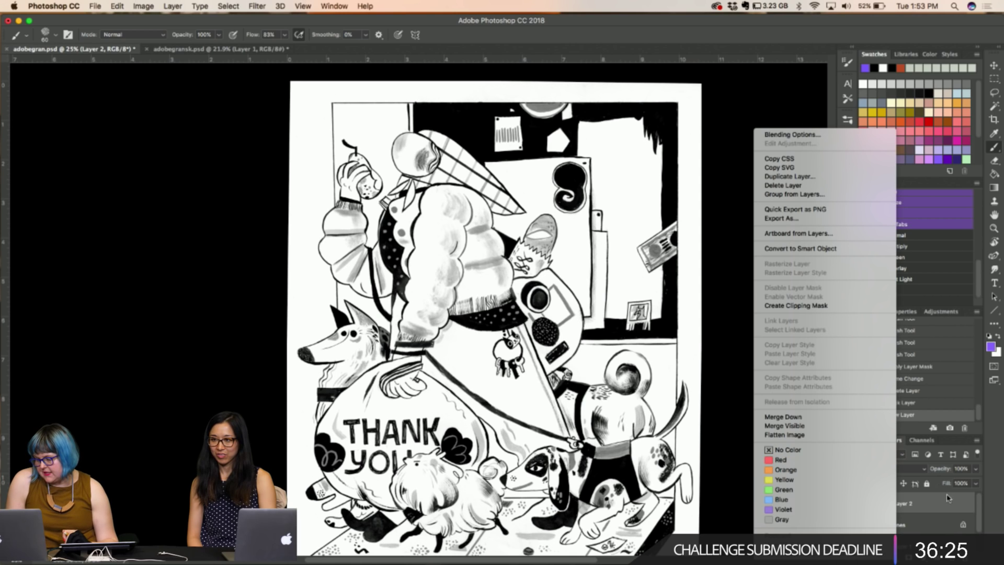
{"action": "left_click", "coordinate": [792, 306]}
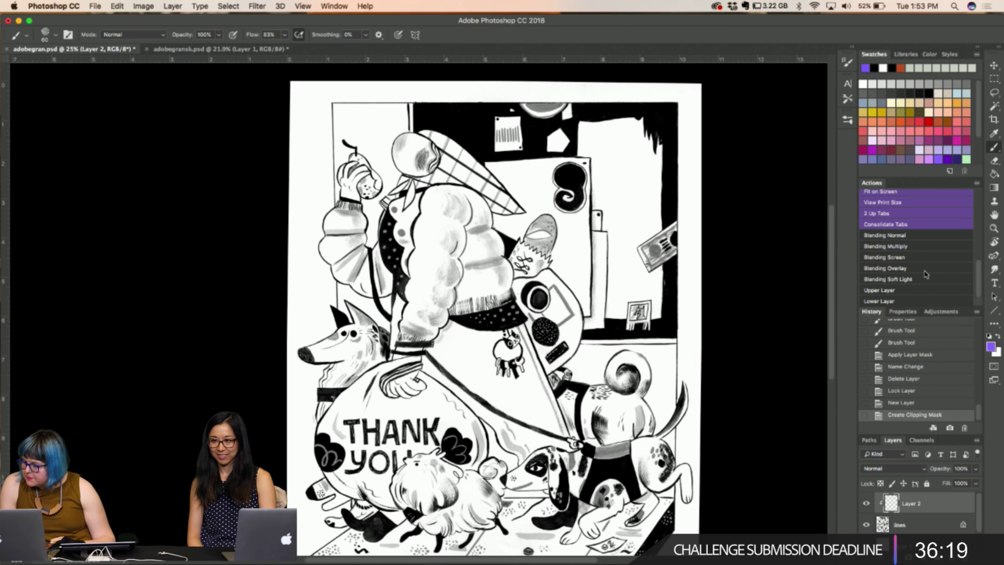
{"action": "scroll", "coordinate": [925, 274], "scroll_direction": "up", "scroll_amount": 10}
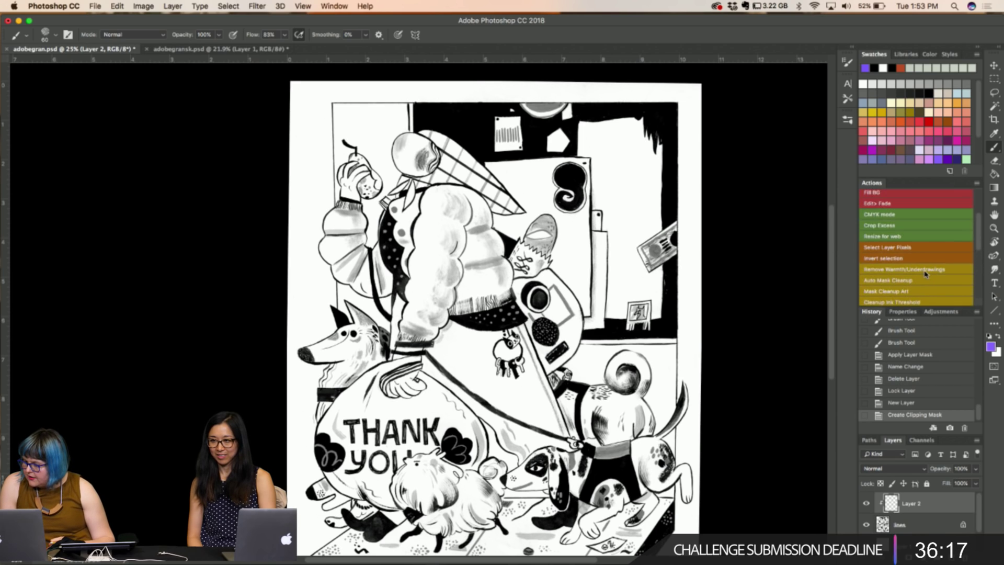
{"action": "scroll", "coordinate": [925, 274], "scroll_direction": "up", "scroll_amount": 3}
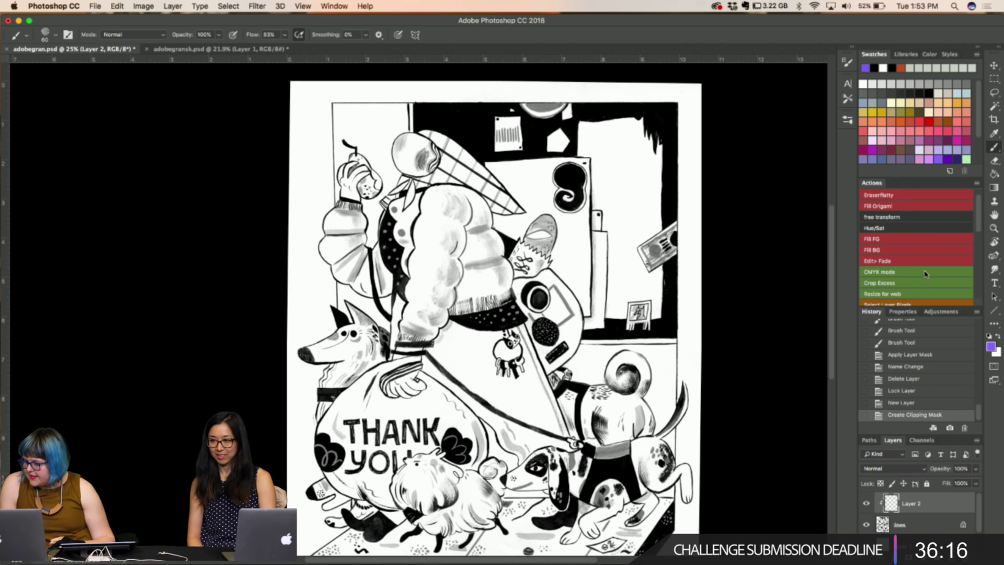
{"action": "left_click", "coordinate": [887, 207]}
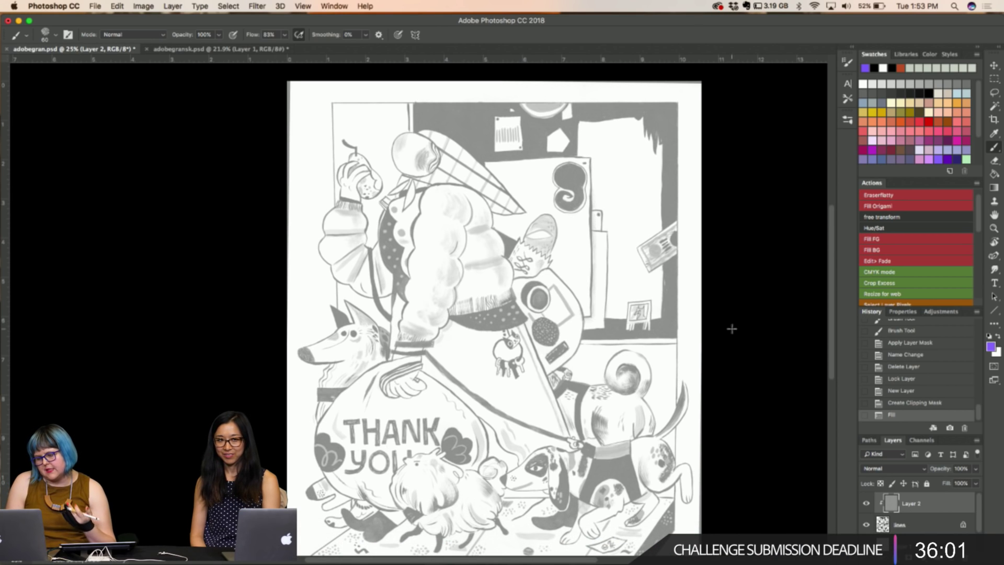
Compare the line art with the gray clipped Layer 2 hidden and shown, examining the jacket, keys and striped cone up close
{"action": "left_click", "coordinate": [868, 504]}
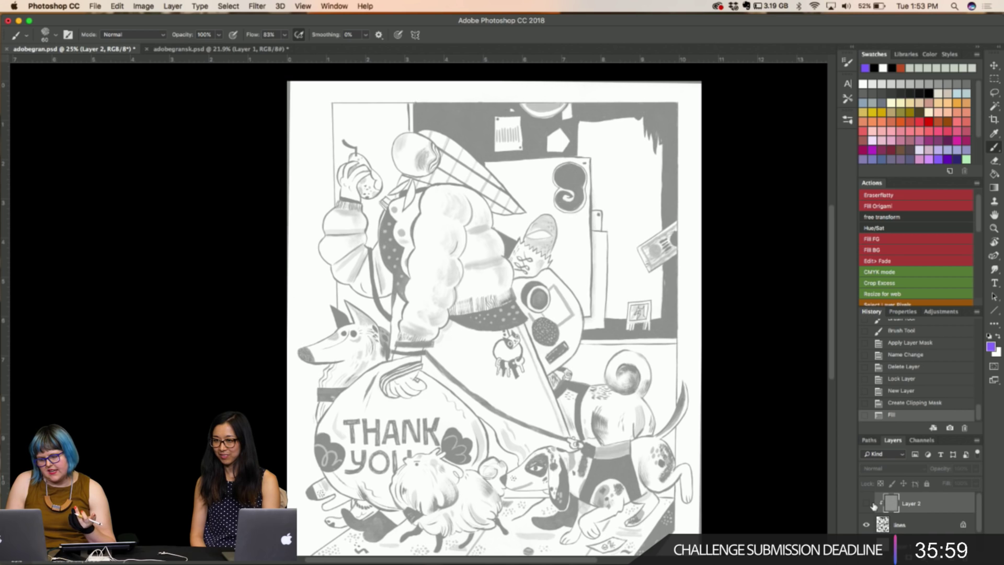
{"action": "left_click", "coordinate": [866, 504]}
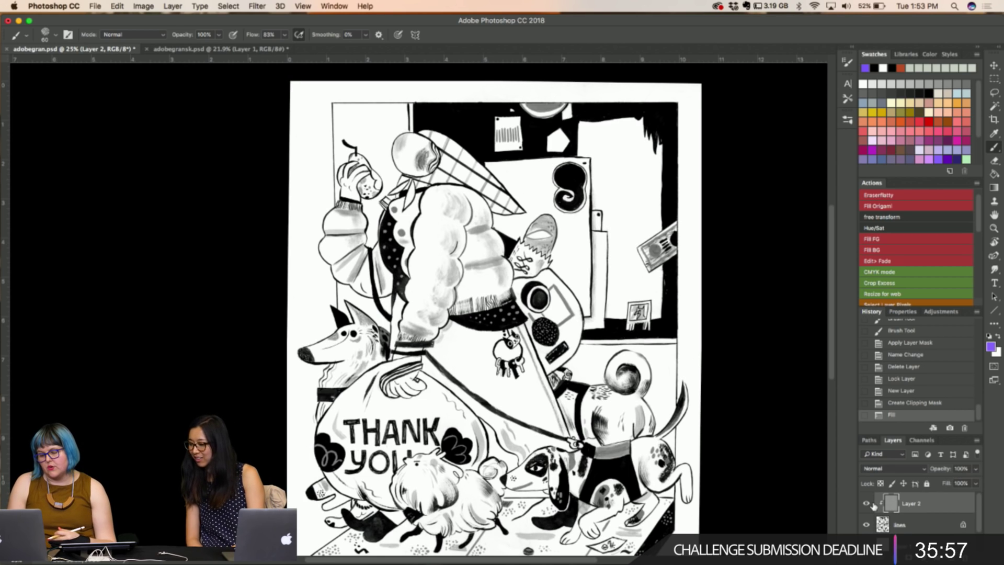
{"action": "key", "text": "super+equal"}
{"action": "key", "text": "super+equal"}
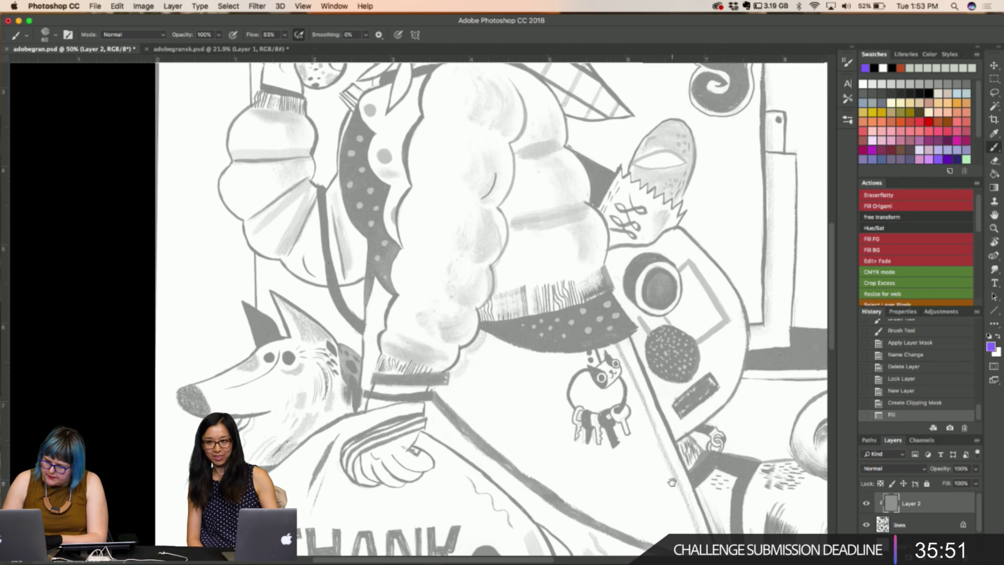
{"action": "scroll", "coordinate": [672, 482], "scroll_direction": "up", "scroll_amount": 10}
{"action": "key", "text": "super+equal"}
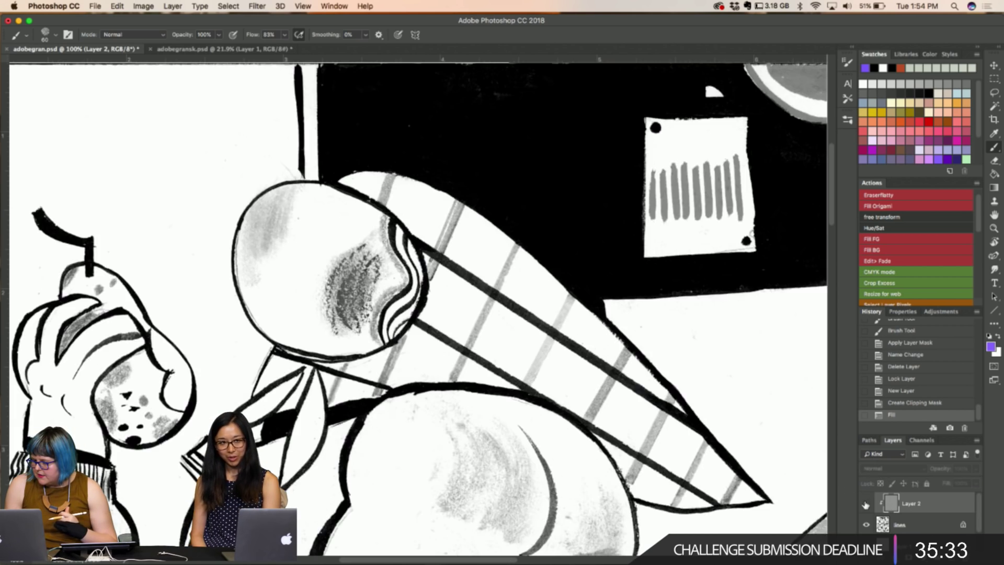
Hide the gray clipped Layer 2 and open adobeface.psd from the adobe folder
{"action": "left_click", "coordinate": [865, 503]}
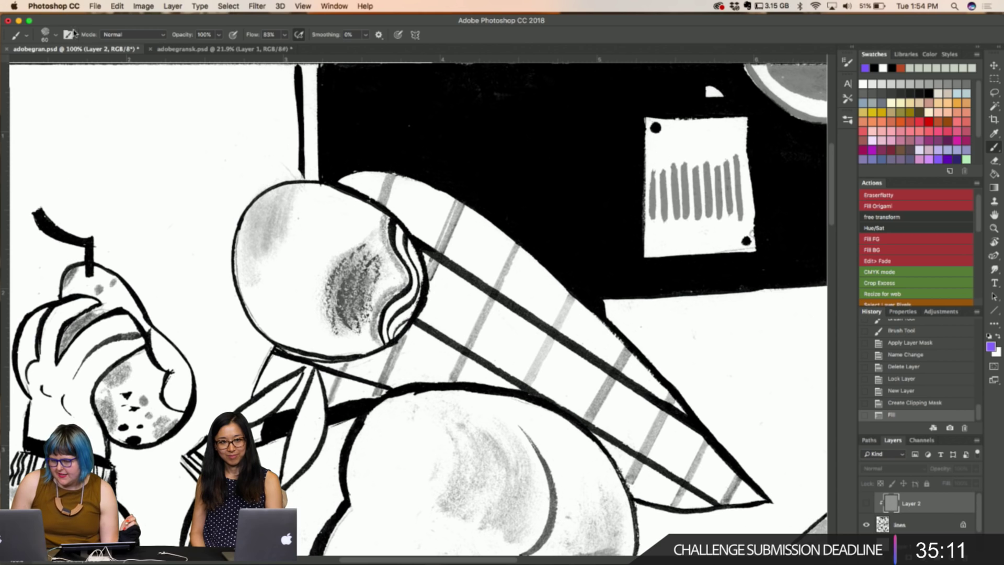
{"action": "left_click", "coordinate": [89, 5]}
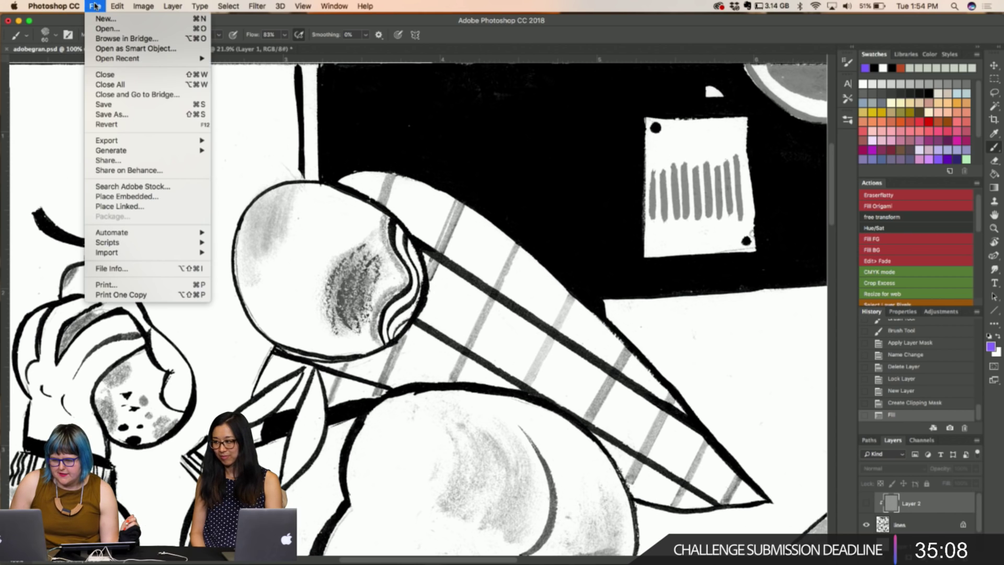
{"action": "left_click", "coordinate": [109, 30]}
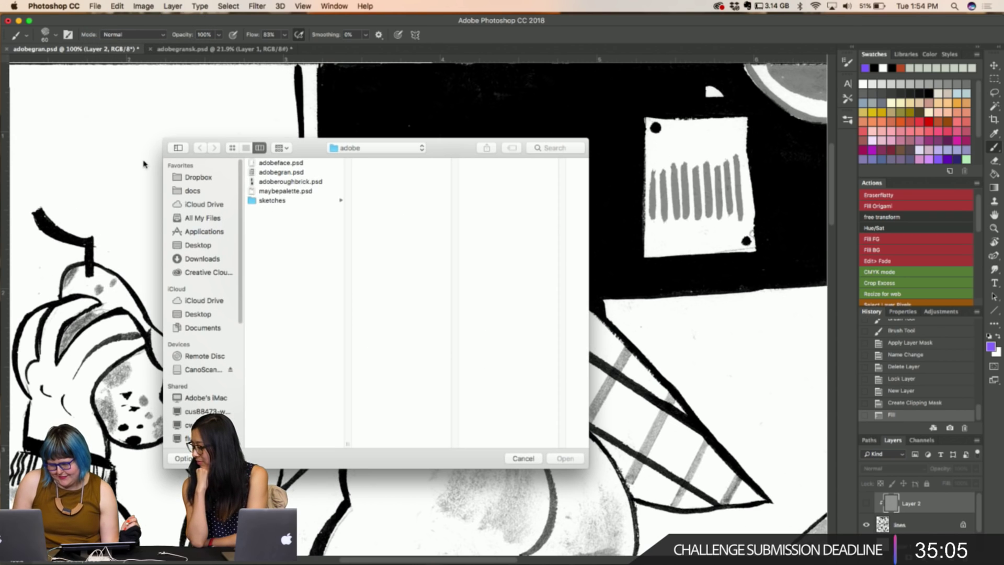
{"action": "left_click", "coordinate": [291, 163]}
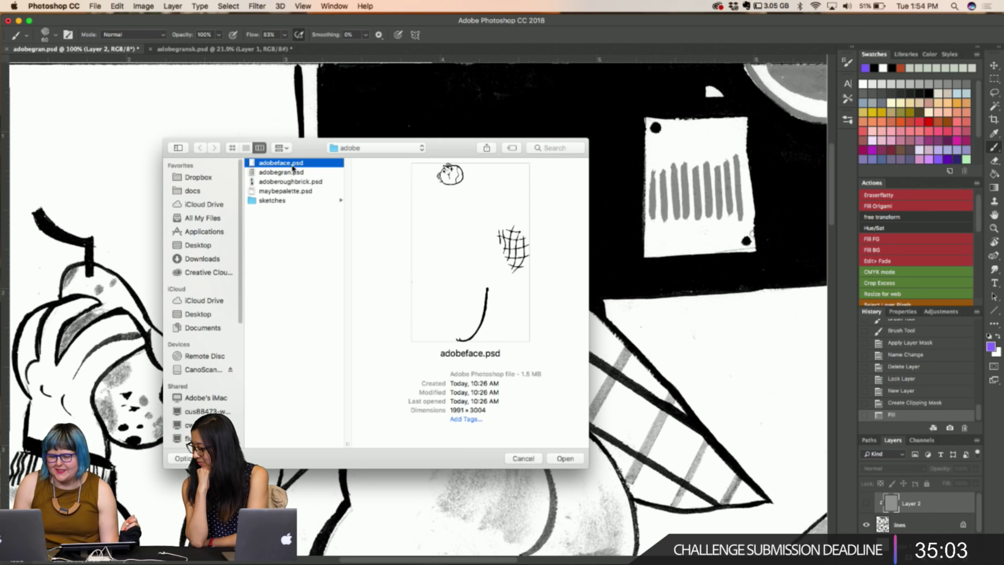
{"action": "double_click", "coordinate": [289, 162]}
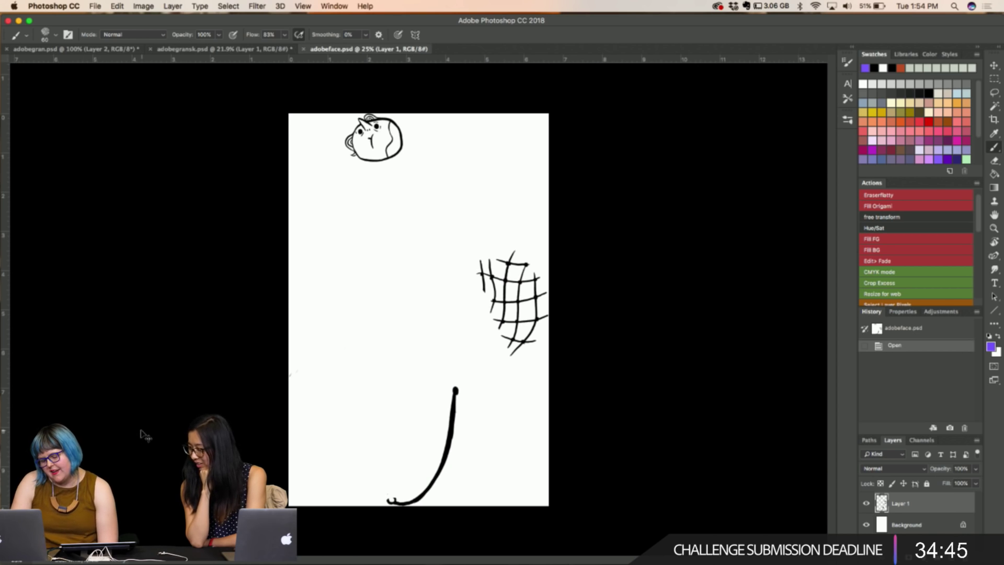
Copy all the line art on adobeface.psd's Layer 1 and paste it into adobegran.psd as a new layer
{"action": "key", "text": "super+a"}
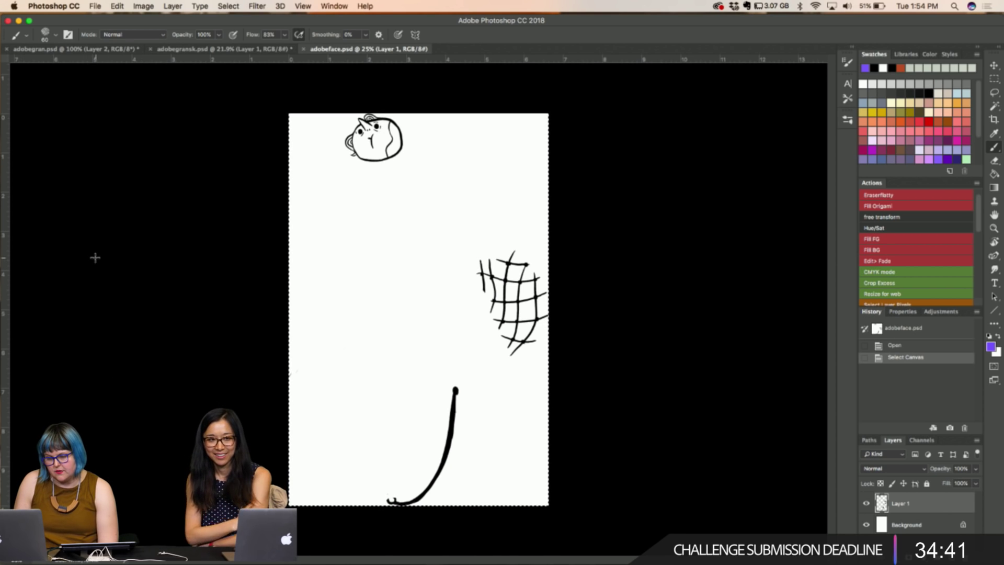
{"action": "left_click", "coordinate": [25, 50]}
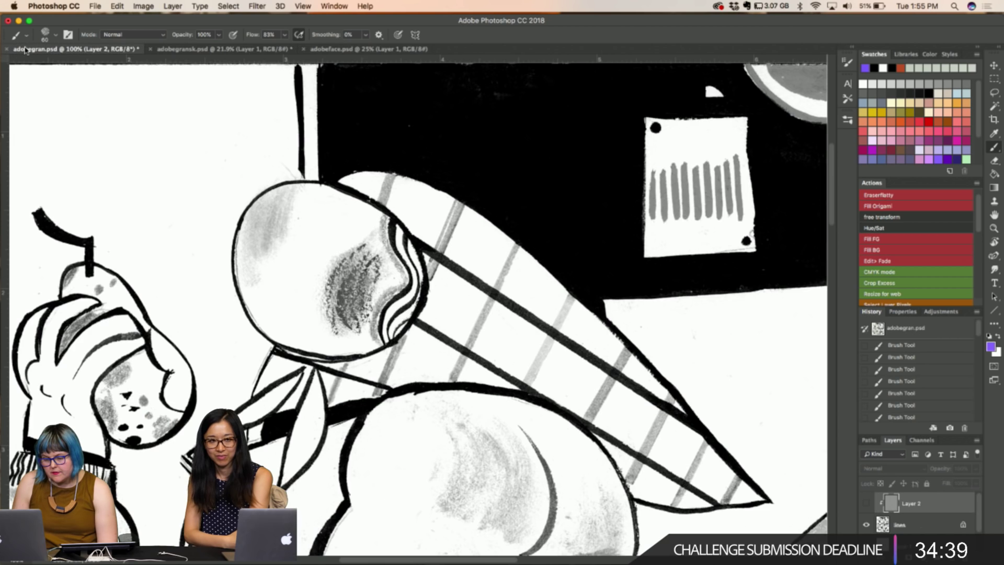
{"action": "key", "text": "super+minus"}
{"action": "key", "text": "super+minus"}
{"action": "key", "text": "super+minus"}
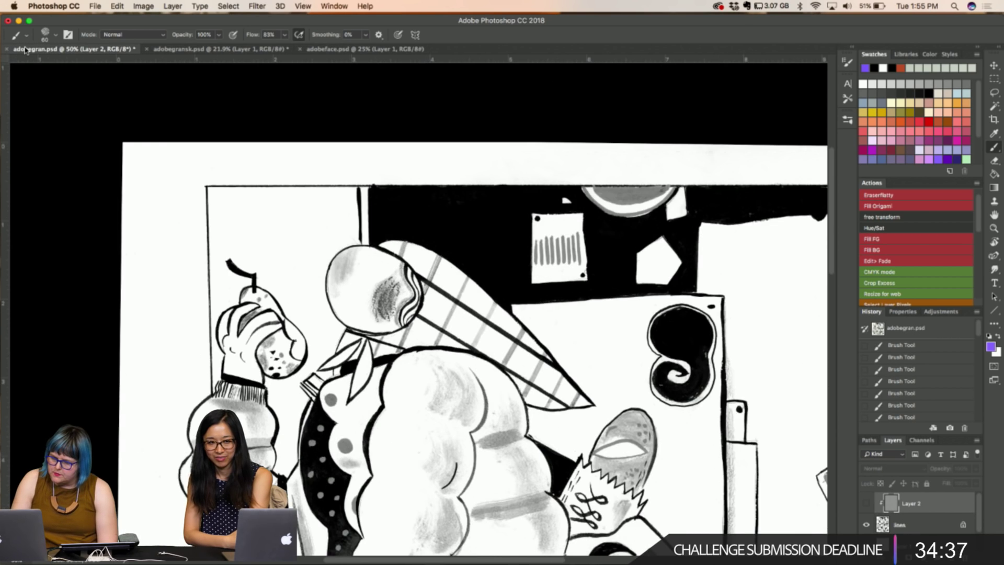
{"action": "key", "text": "super+v"}
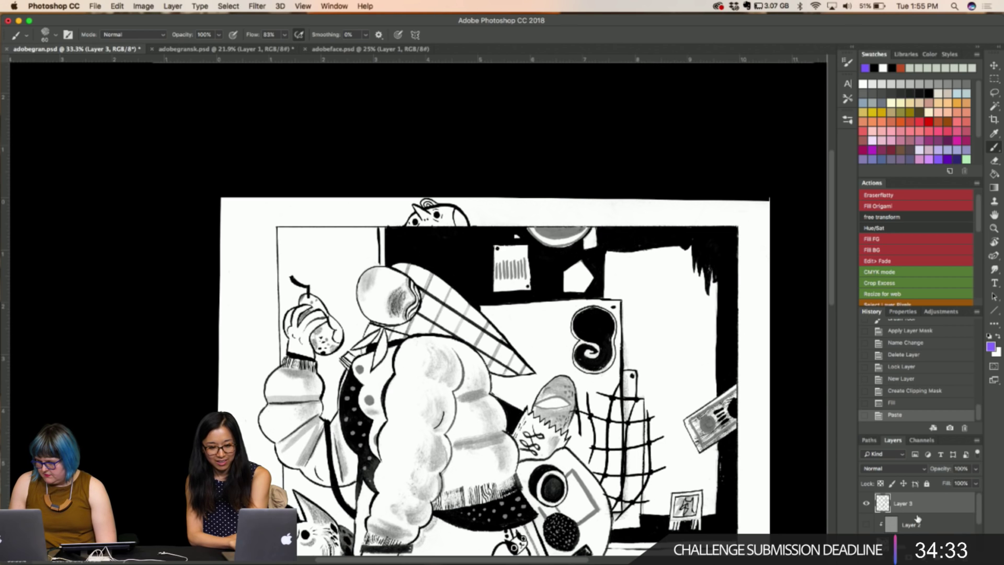
Lock the transparent pixels of the pasted face layer and fill its lines with the purple foreground color
{"action": "key", "text": "super+slash"}
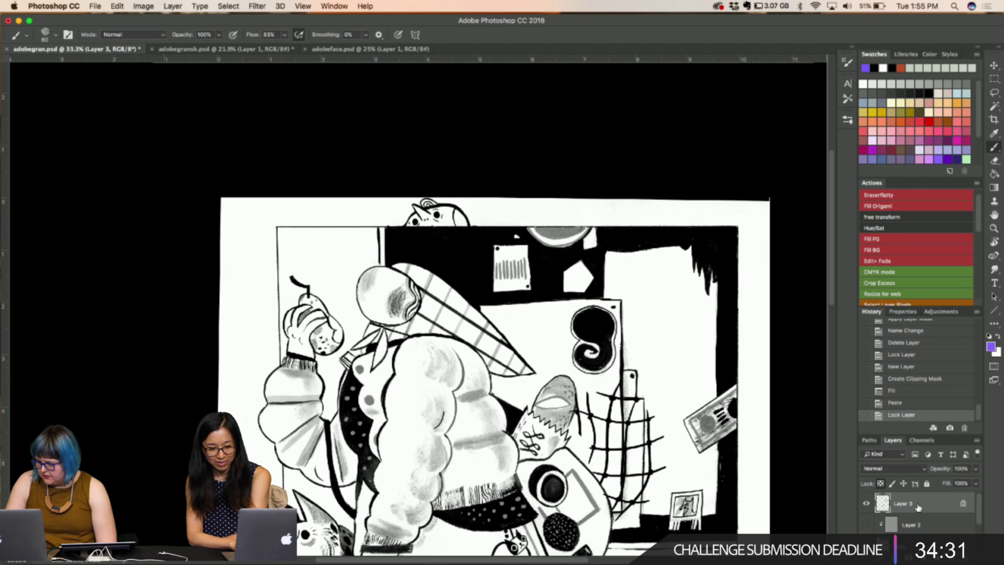
{"action": "key", "text": "alt+BackSpace"}
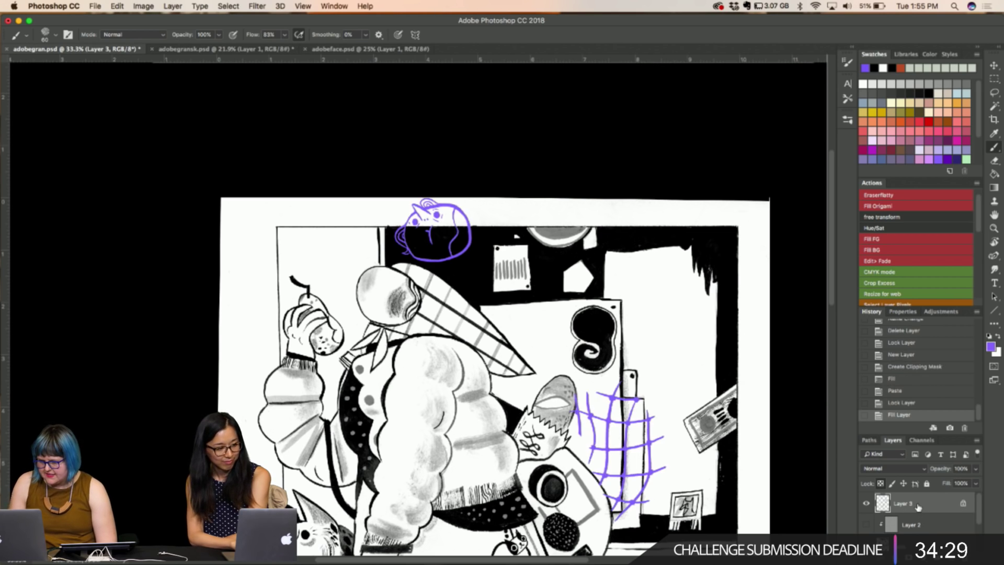
{"action": "key", "text": "super+minus"}
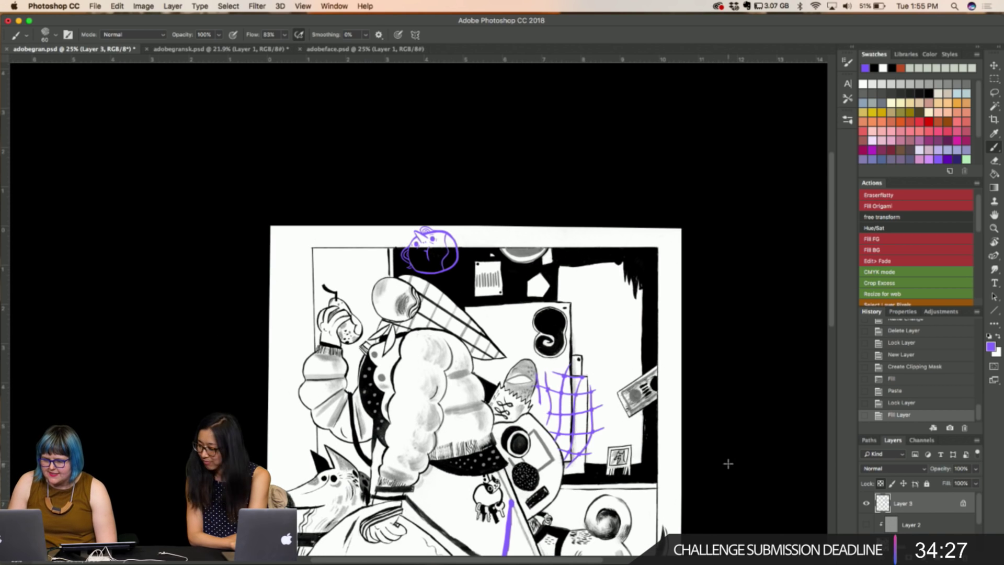
Move the purple line art so the face sits over the ice-cream head and the net over the round bag
{"action": "scroll", "coordinate": [728, 463], "scroll_direction": "down", "scroll_amount": 3}
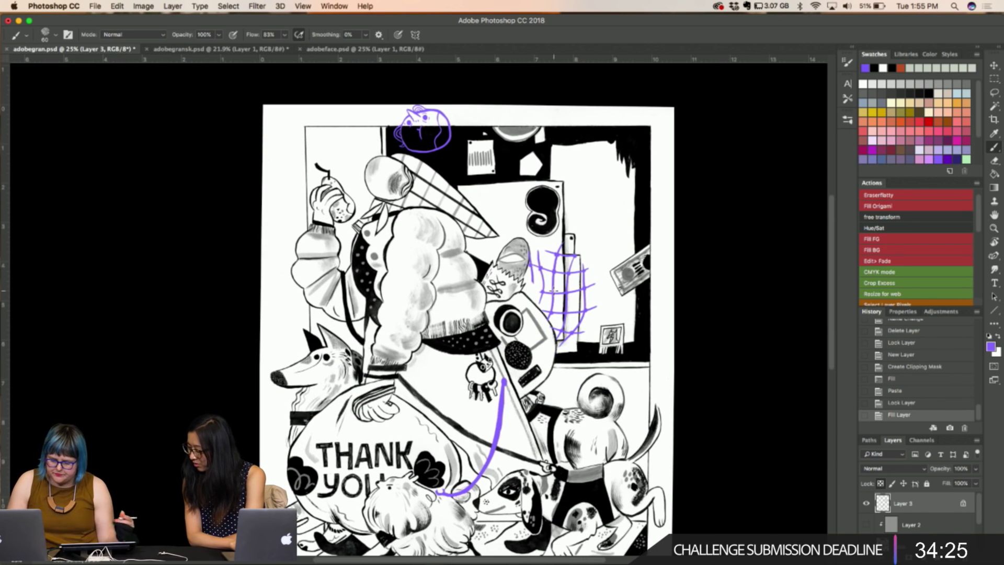
{"action": "key", "text": "v"}
{"action": "left_click_drag", "start_coordinate": [433, 148], "coordinate": [395, 192]}
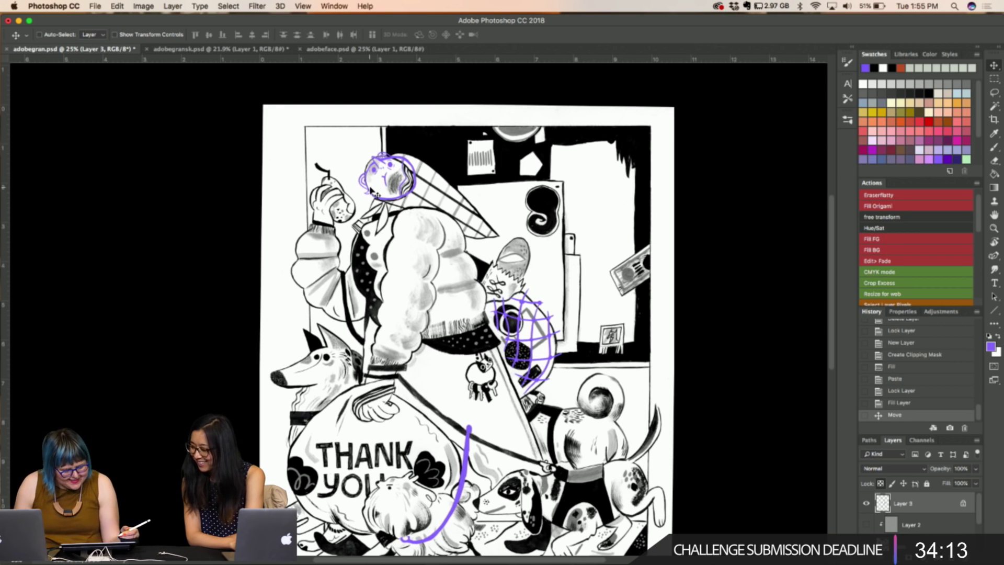
Rotate the purple line art by 1.04° with Free Transform and nudge it to align with the head and bag
{"action": "key", "text": "ctrl+t"}
{"action": "left_click_drag", "start_coordinate": [314, 114], "coordinate": [341, 126]}
{"action": "key", "text": "shift+Left"}
{"action": "key", "text": "shift+Left"}
{"action": "key", "text": "shift+Left"}
{"action": "key", "text": "shift+Left"}
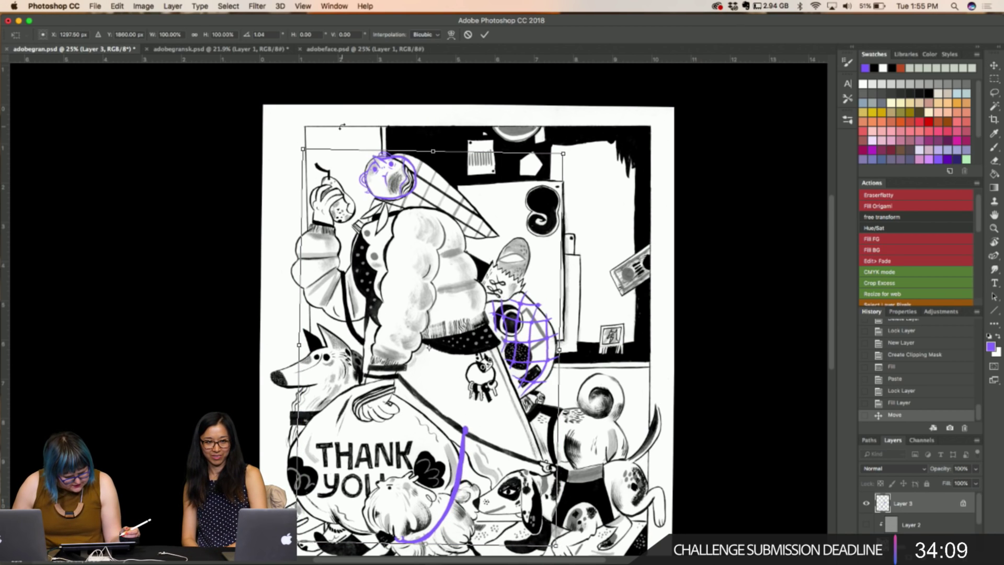
{"action": "key", "text": "shift+Down"}
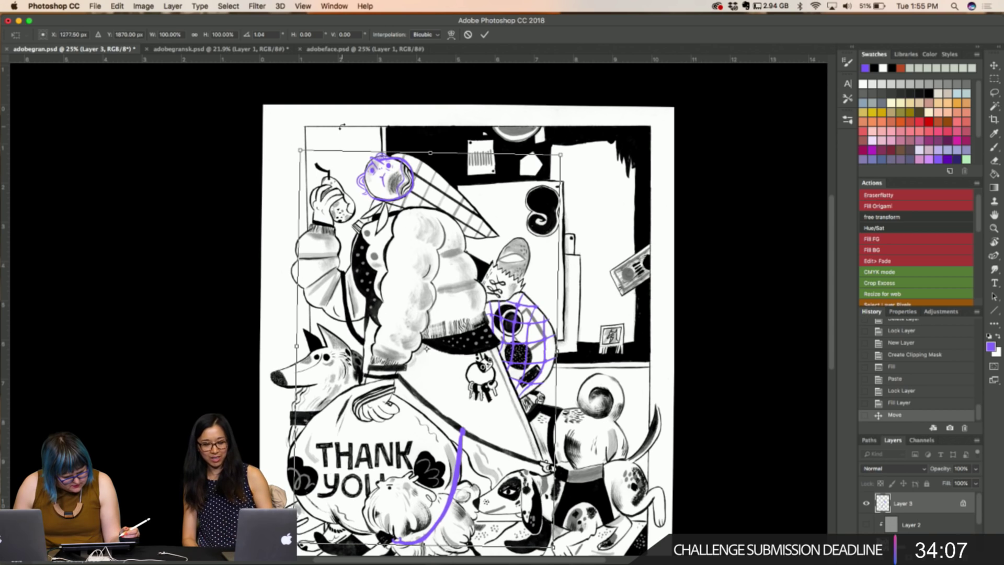
{"action": "key", "text": "Right"}
{"action": "key", "text": "Right"}
{"action": "key", "text": "Right"}
{"action": "key", "text": "Right"}
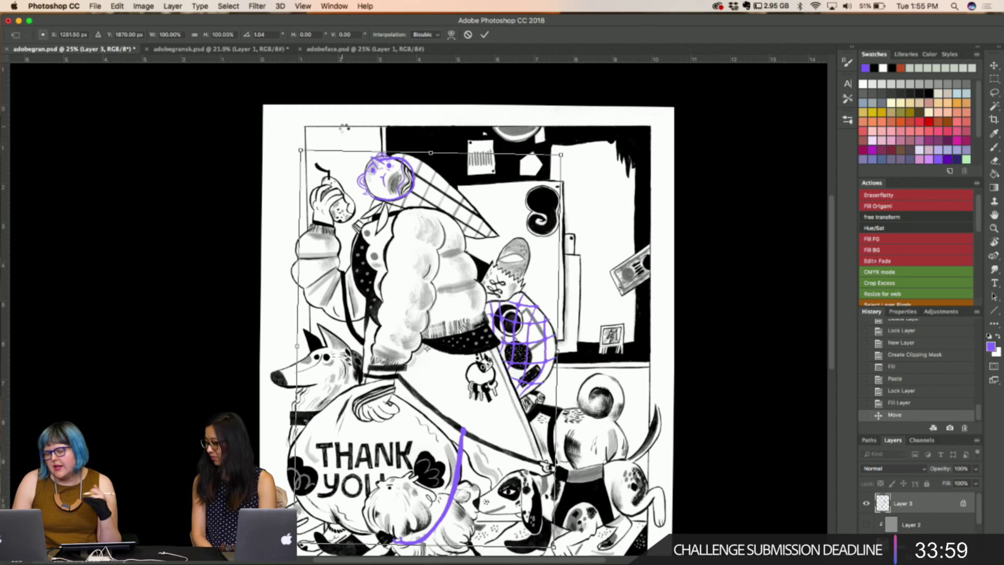
{"action": "key", "text": "Return"}
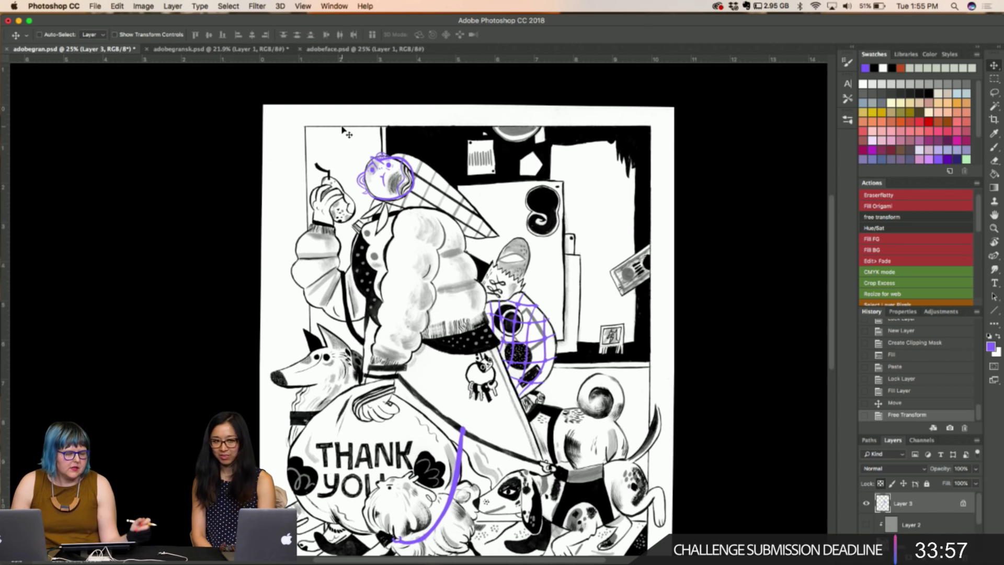
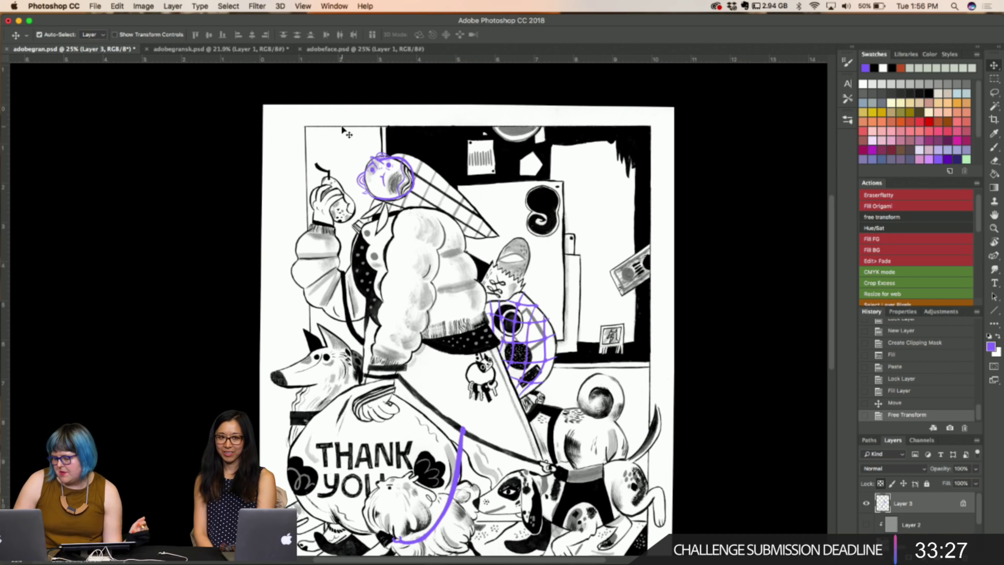
Delete the hidden gray clipped Layer 2
{"action": "key", "text": "super+equal"}
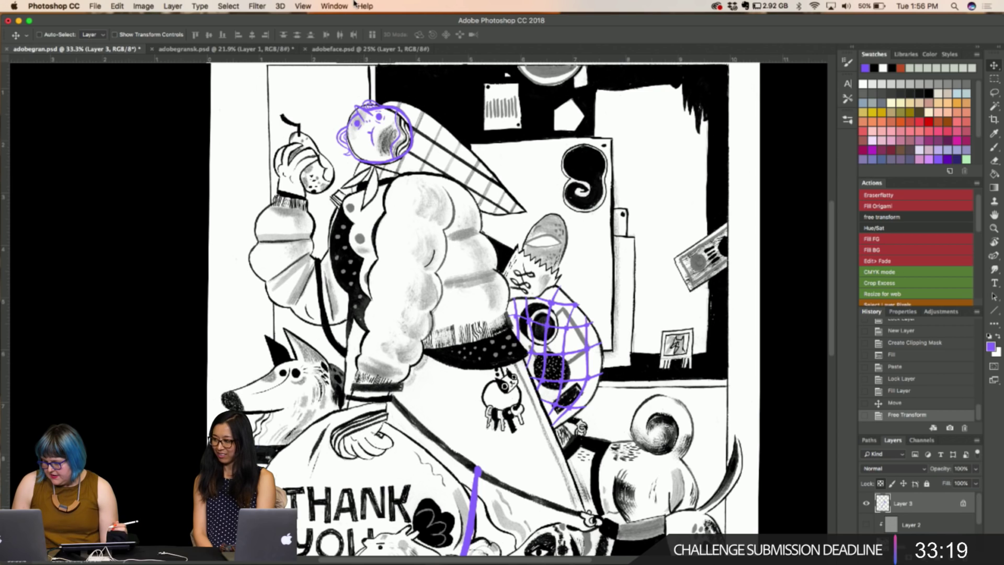
{"action": "left_click", "coordinate": [913, 525]}
{"action": "key", "text": "BackSpace"}
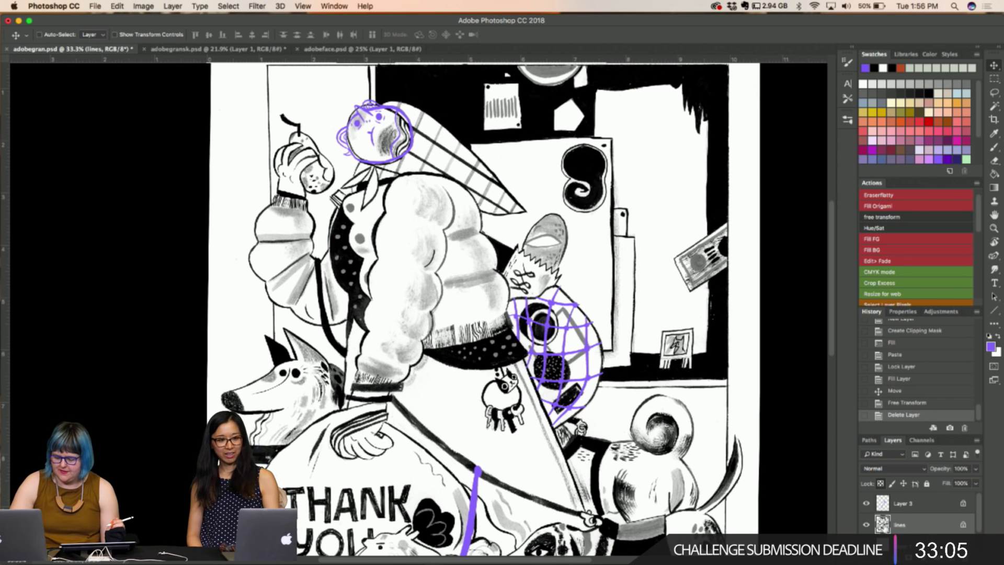
Erase the original ink outline of the head on the lines layer where it doubles the purple face drawing
{"action": "key", "text": "e"}
{"action": "left_click", "coordinate": [376, 115]}
{"action": "left_click", "coordinate": [376, 112]}
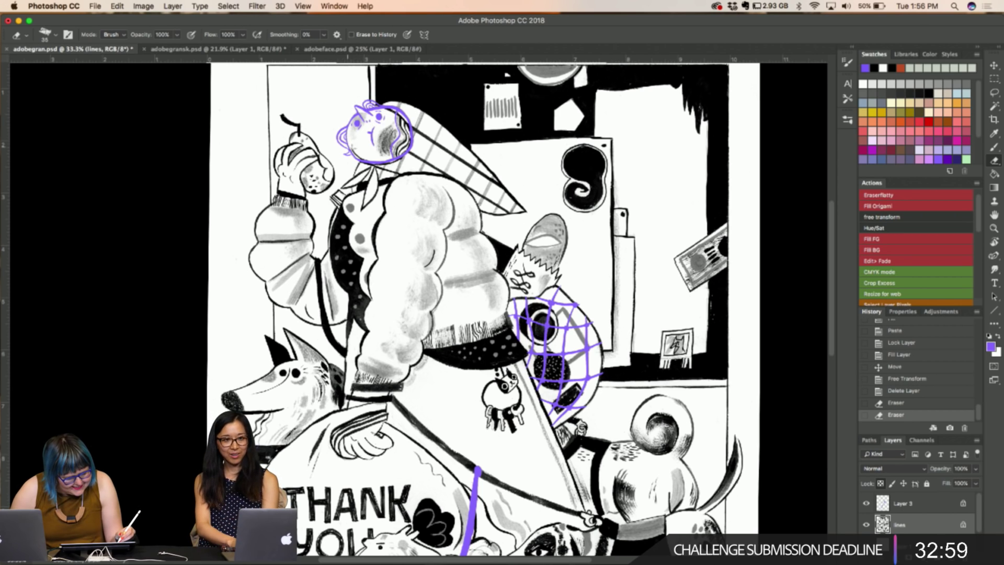
{"action": "left_click", "coordinate": [369, 157]}
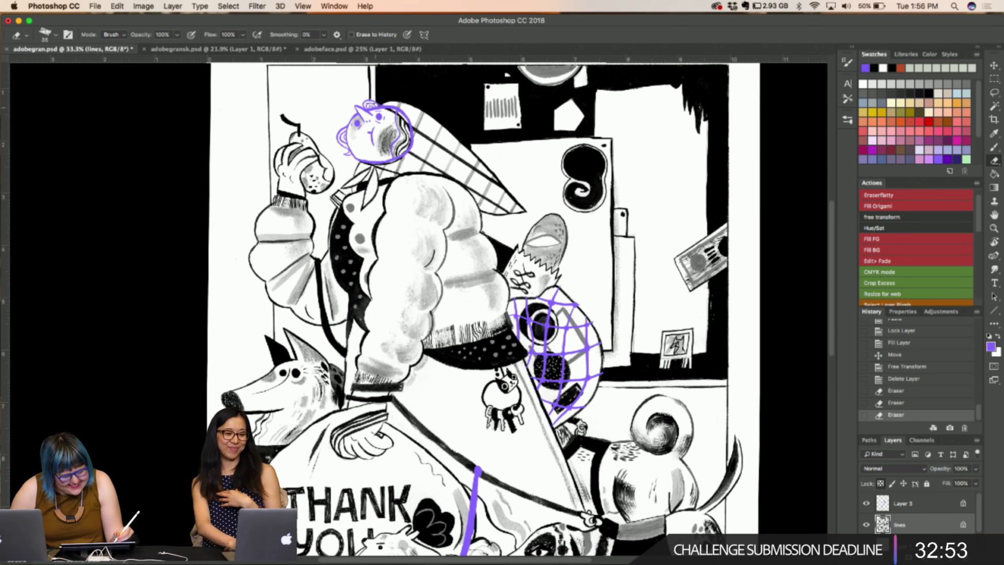
{"action": "left_click_drag", "start_coordinate": [372, 105], "coordinate": [369, 105]}
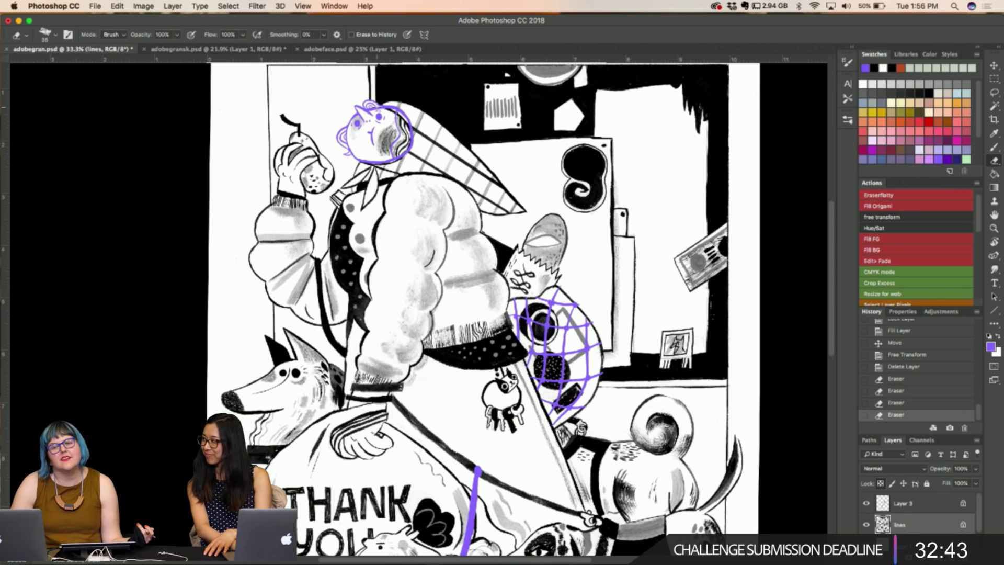
{"action": "left_click_drag", "start_coordinate": [388, 109], "coordinate": [406, 120]}
{"action": "left_click_drag", "start_coordinate": [377, 161], "coordinate": [357, 157]}
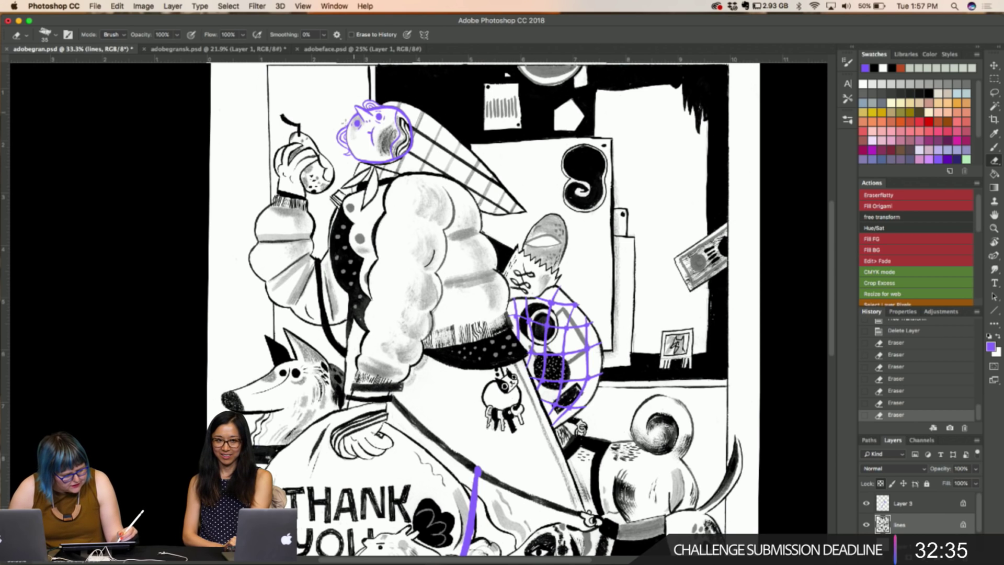
{"action": "left_click_drag", "start_coordinate": [358, 113], "coordinate": [361, 122]}
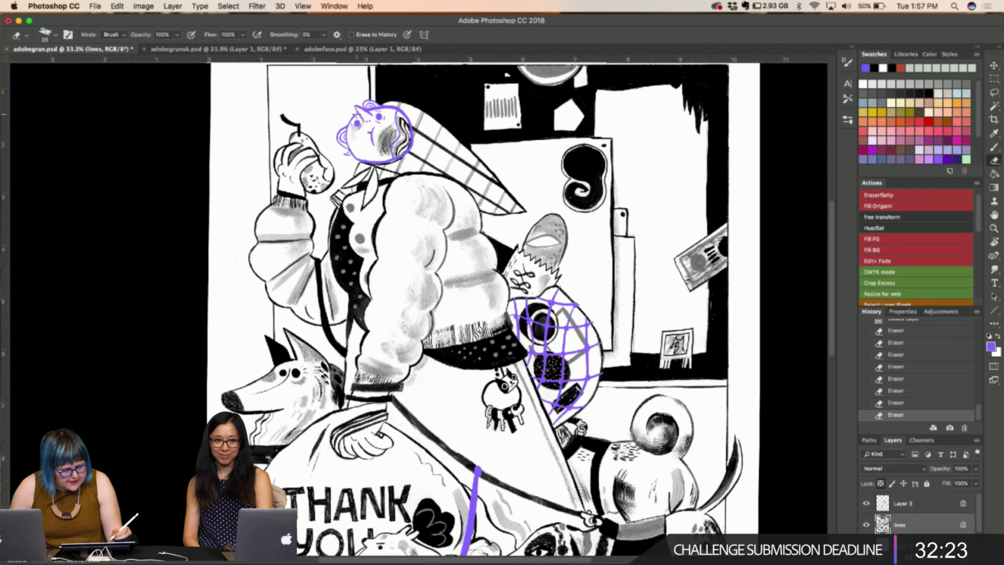
{"action": "left_click_drag", "start_coordinate": [402, 115], "coordinate": [402, 122]}
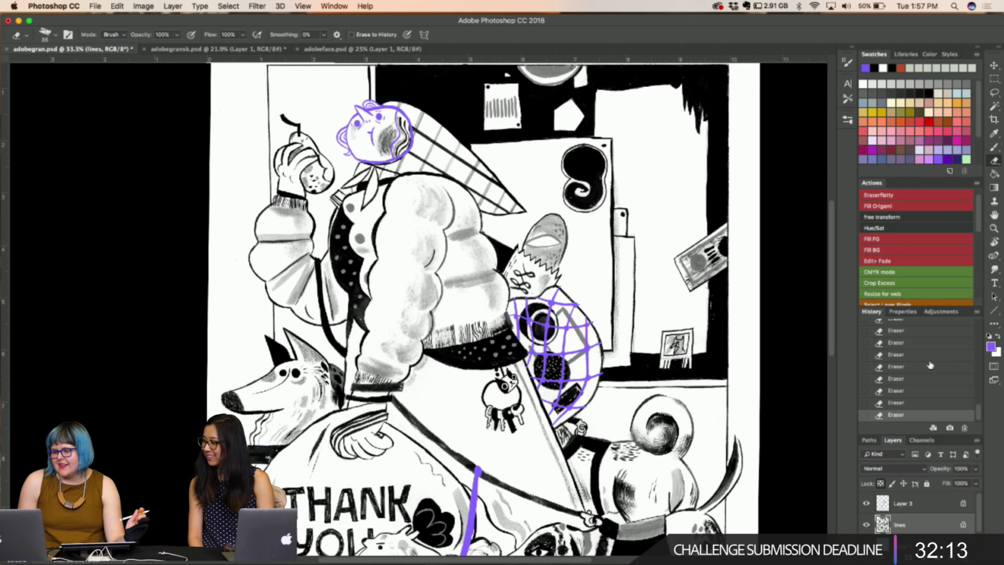
{"action": "scroll", "coordinate": [955, 141], "scroll_direction": "down", "scroll_amount": 3}
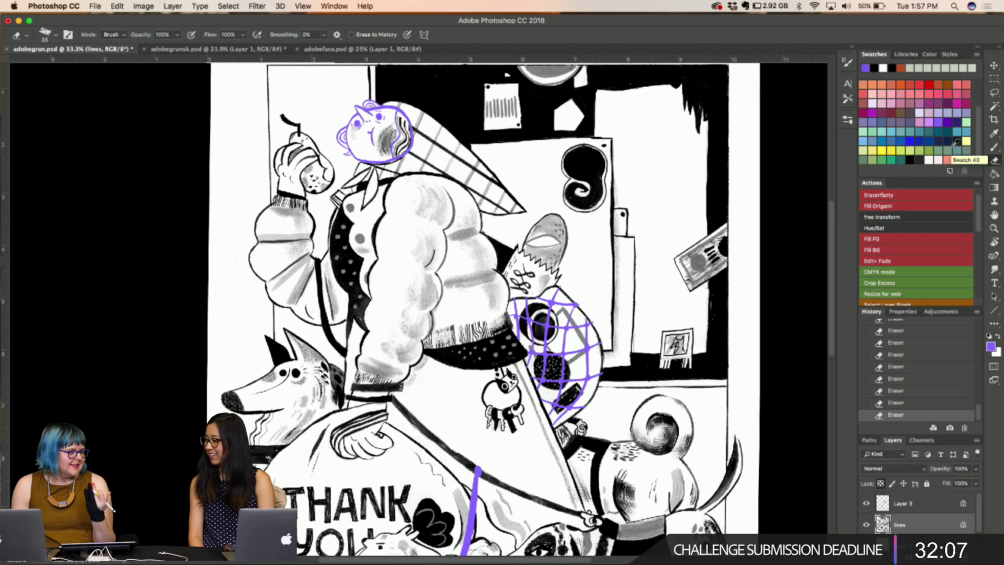
{"action": "scroll", "coordinate": [956, 142], "scroll_direction": "up", "scroll_amount": 3}
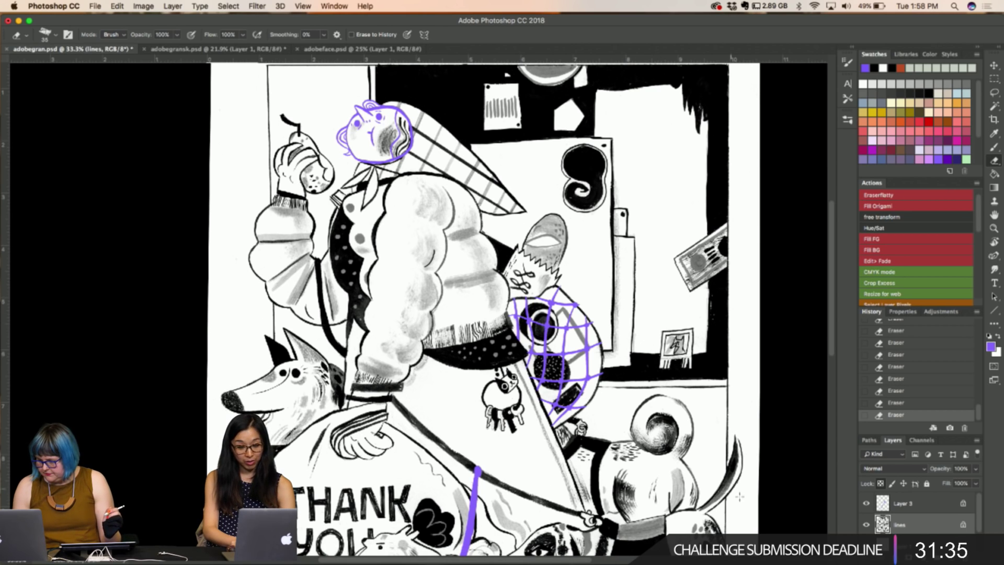
Rename Layer 3, which holds the purple line art, as facebagleash
{"action": "left_click", "coordinate": [897, 503]}
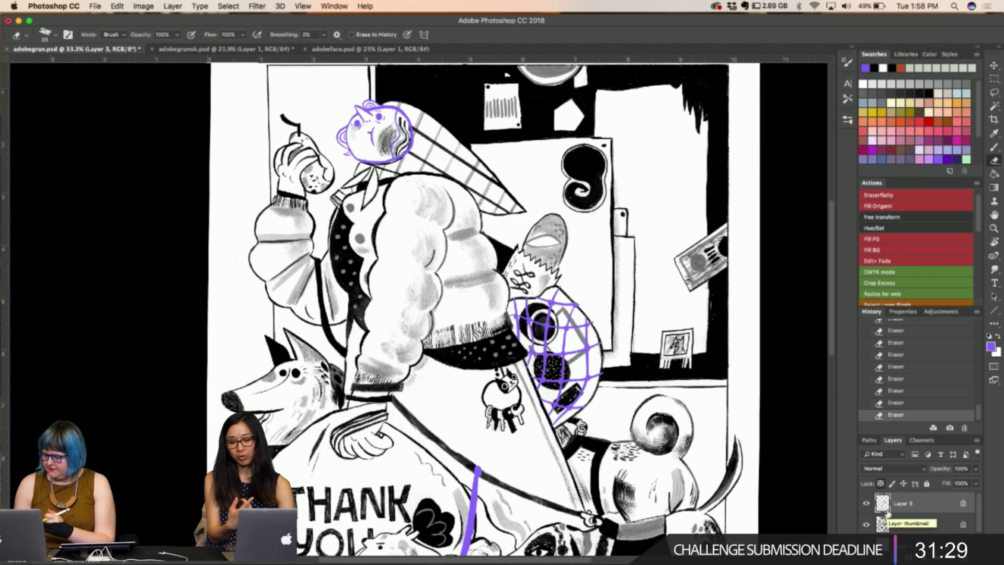
{"action": "left_click", "coordinate": [870, 503]}
{"action": "left_click", "coordinate": [866, 504]}
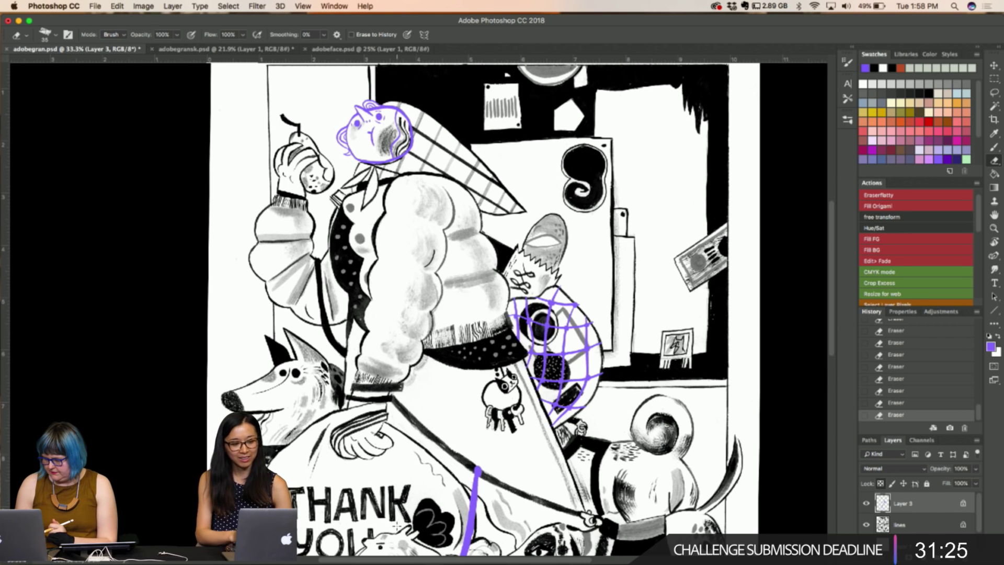
{"action": "scroll", "coordinate": [517, 314], "scroll_direction": "down", "scroll_amount": 5}
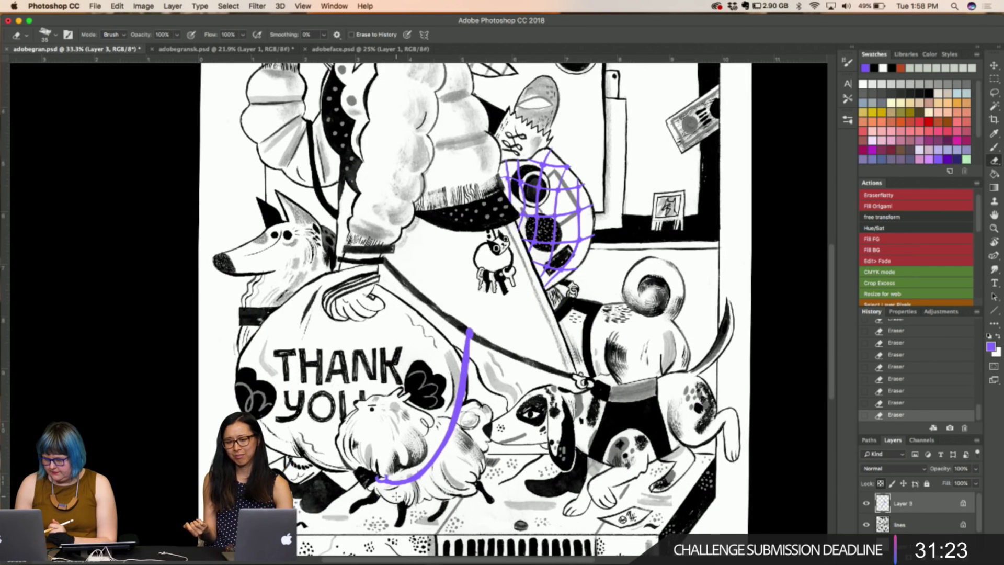
{"action": "scroll", "coordinate": [395, 494], "scroll_direction": "up", "scroll_amount": 5}
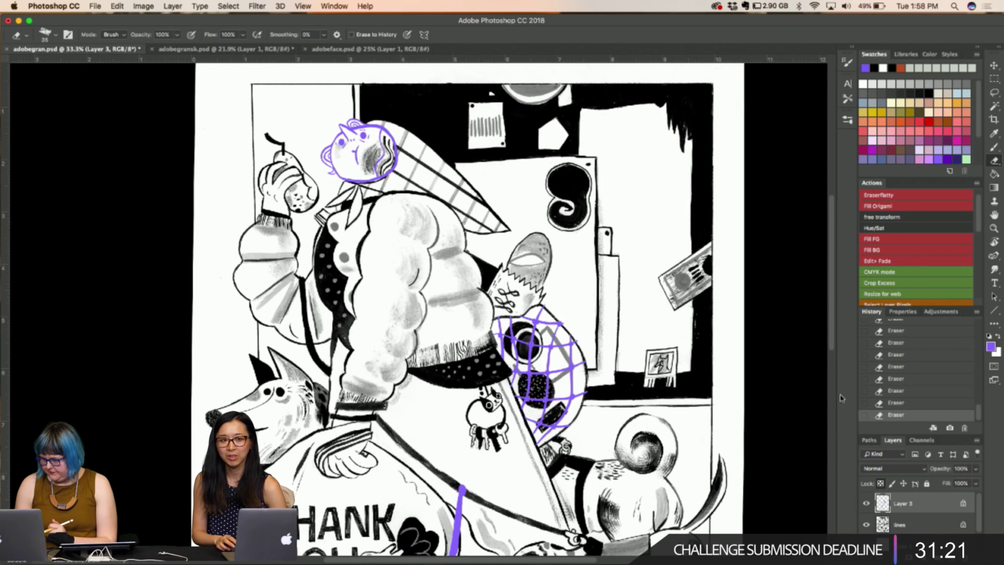
{"action": "double_click", "coordinate": [913, 504]}
{"action": "type", "text": "face"}
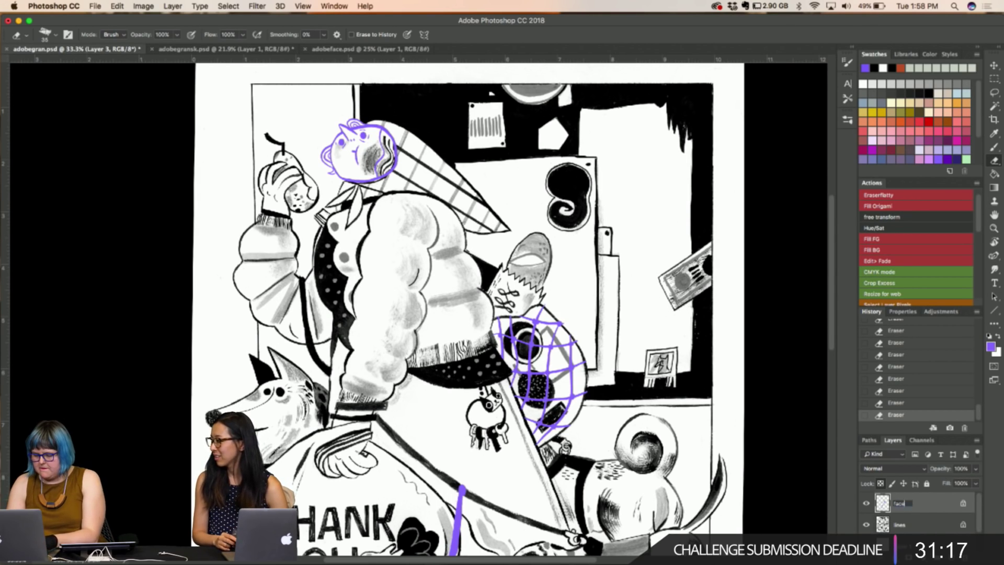
{"action": "type", "text": "bag"}
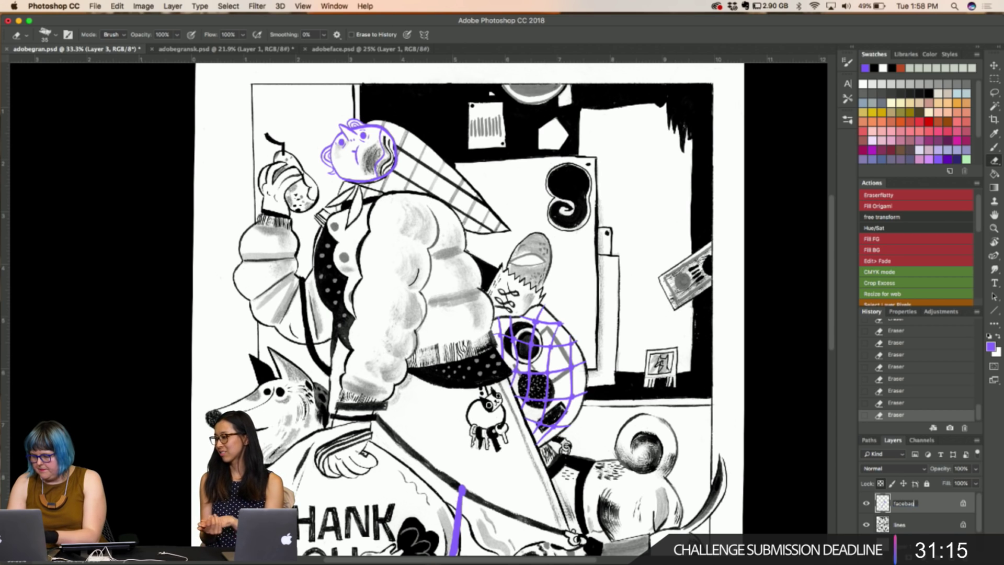
{"action": "type", "text": "leash"}
{"action": "key", "text": "Return"}
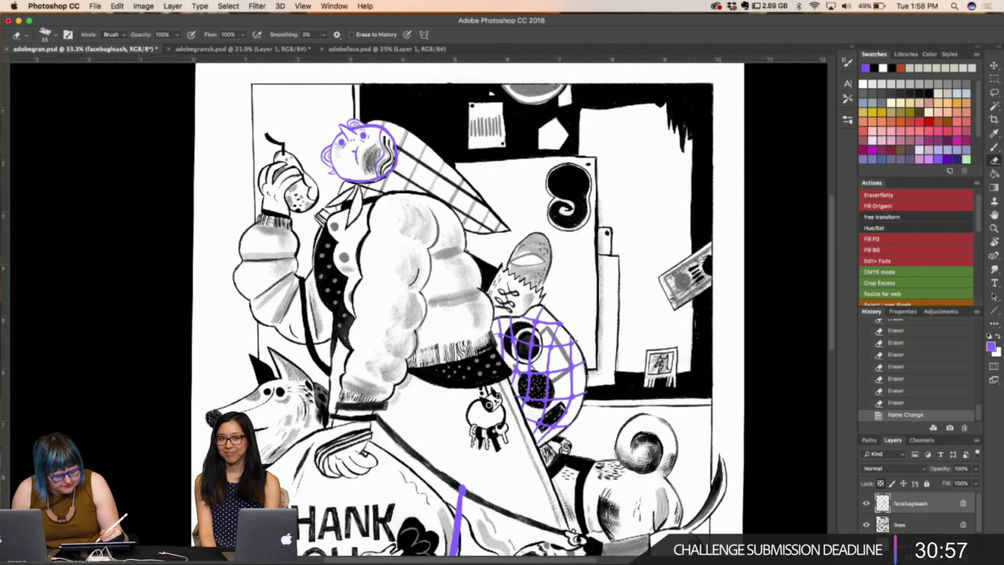
Group the facebagleash and lines layers together
{"action": "key", "text": "l"}
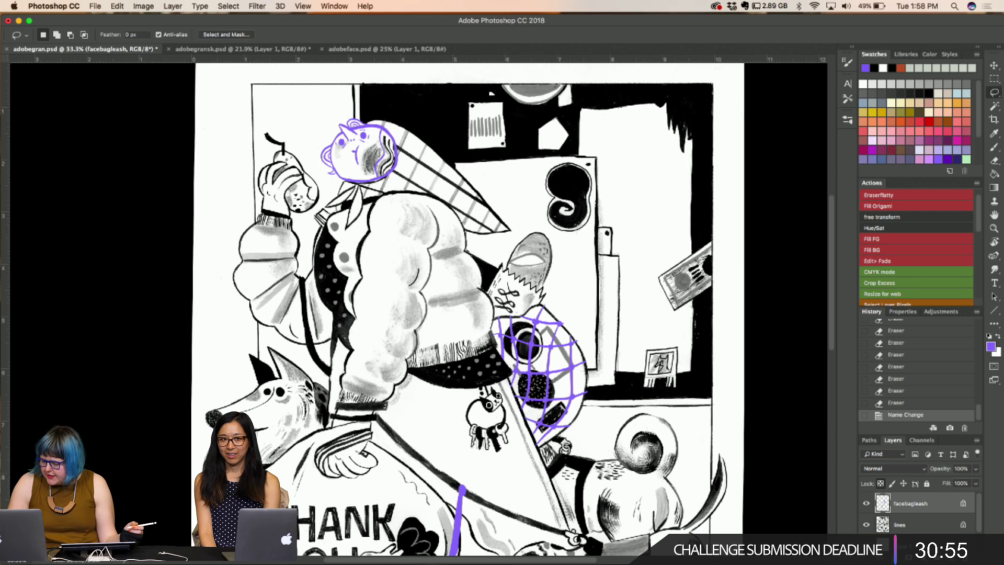
{"action": "key", "text": "super+minus"}
{"action": "key", "text": "super+minus"}
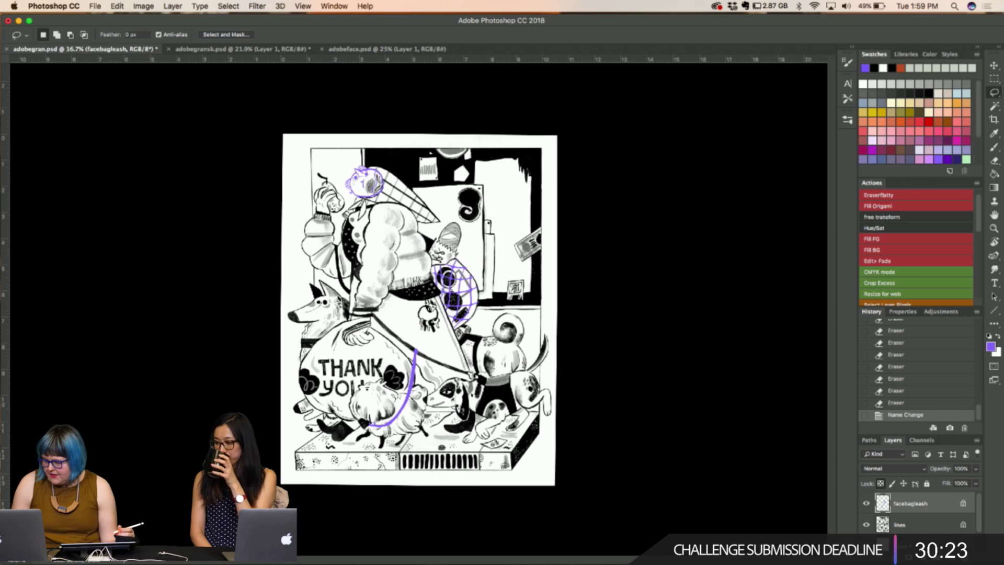
{"action": "left_click", "coordinate": [925, 528]}
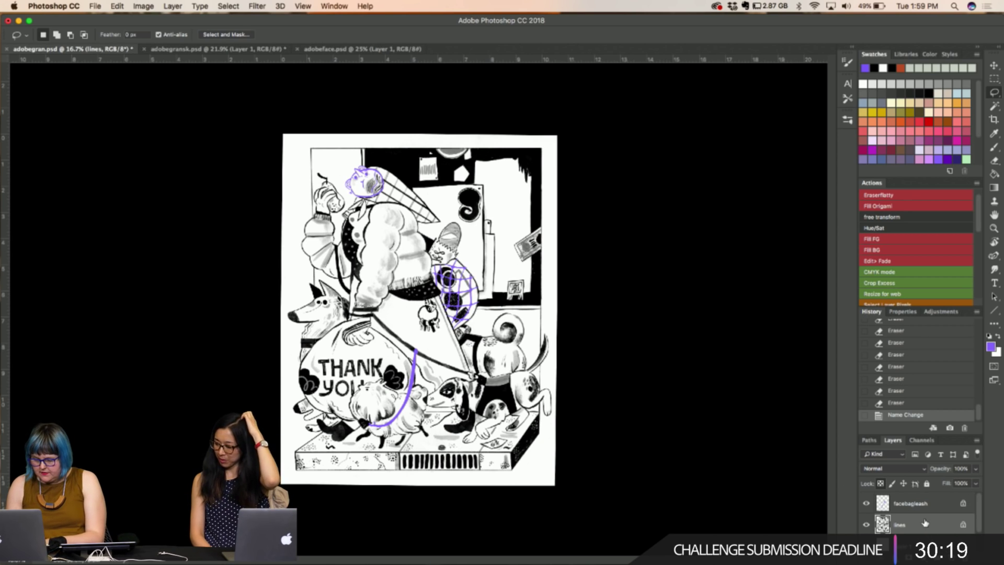
{"action": "left_click", "coordinate": [904, 500], "text": "shift"}
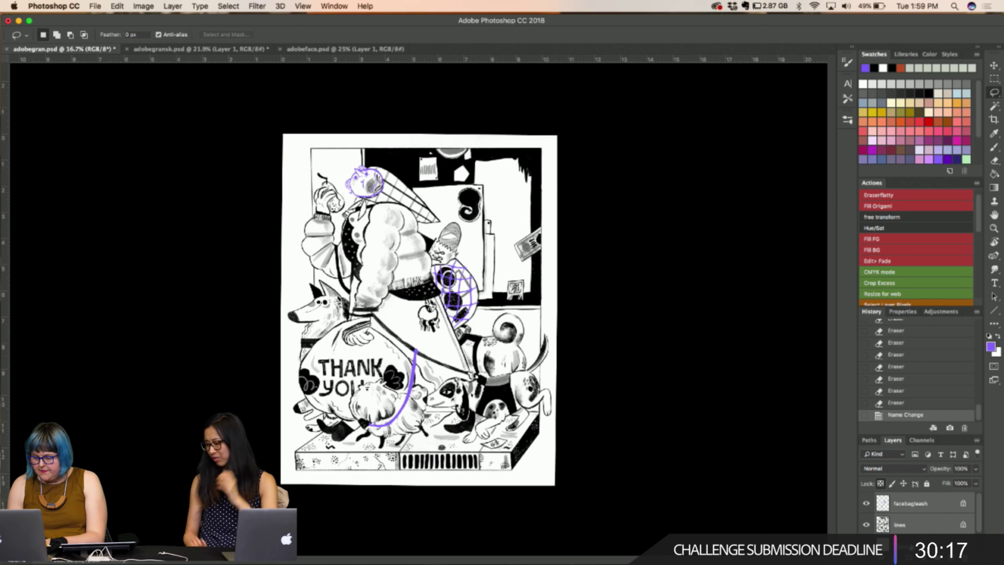
{"action": "key", "text": "super+g"}
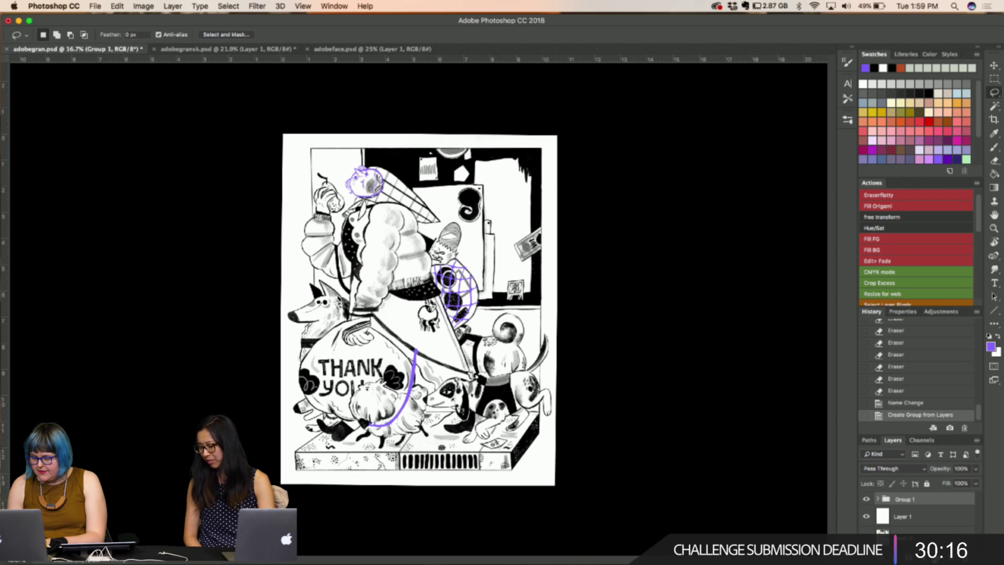
Rename the new layer group as linework
{"action": "double_click", "coordinate": [904, 499]}
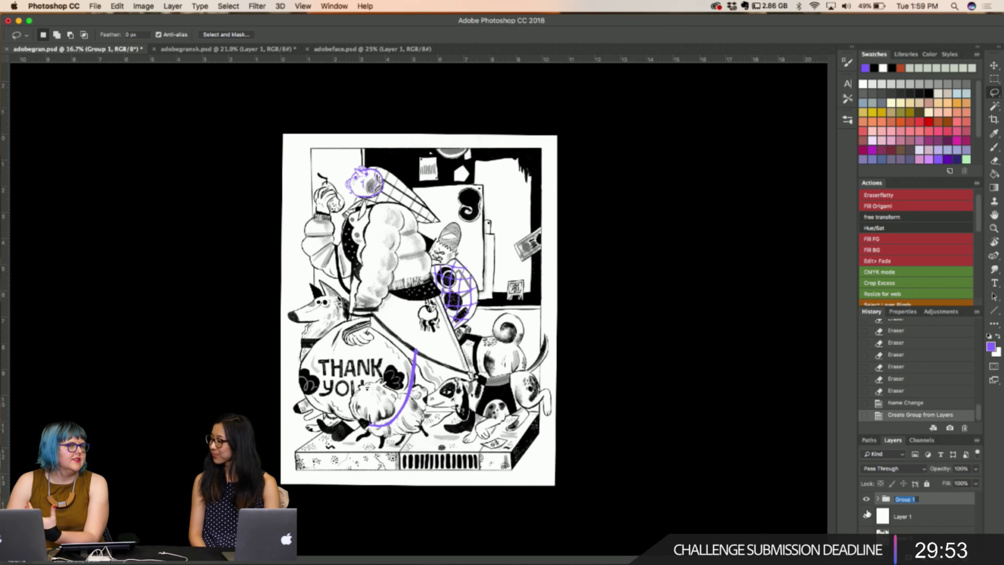
{"action": "key", "text": "Return"}
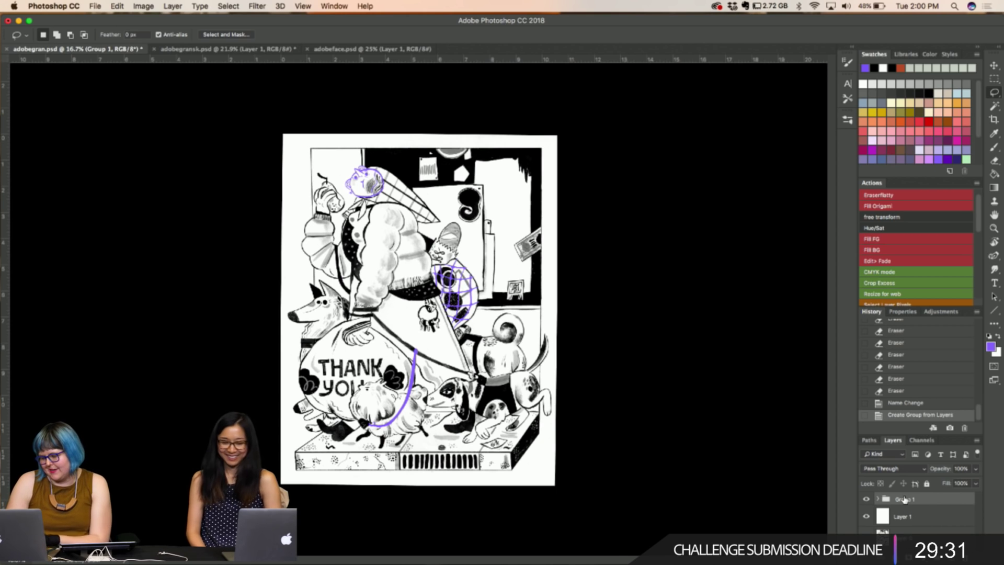
{"action": "double_click", "coordinate": [904, 500]}
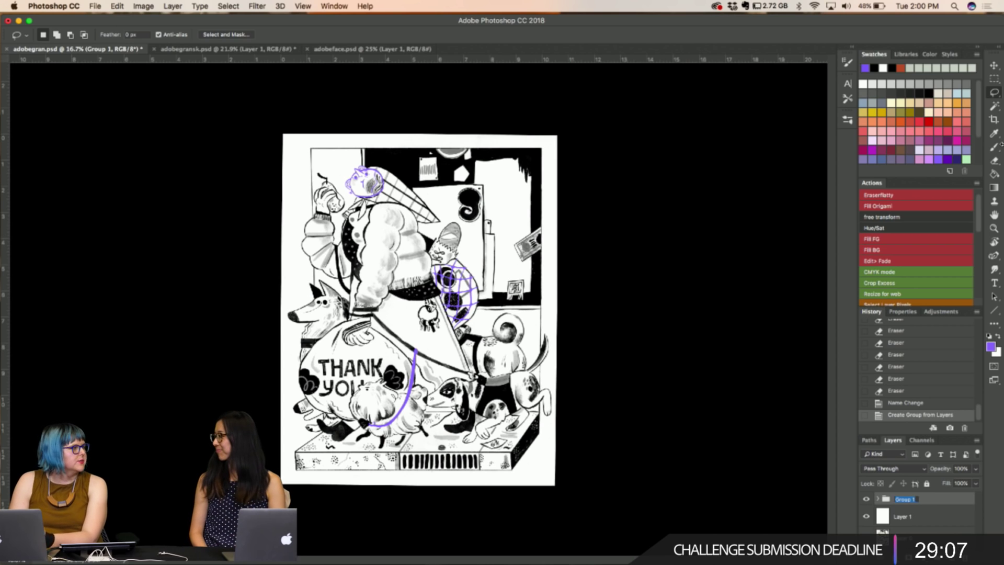
{"action": "type", "text": "lin"}
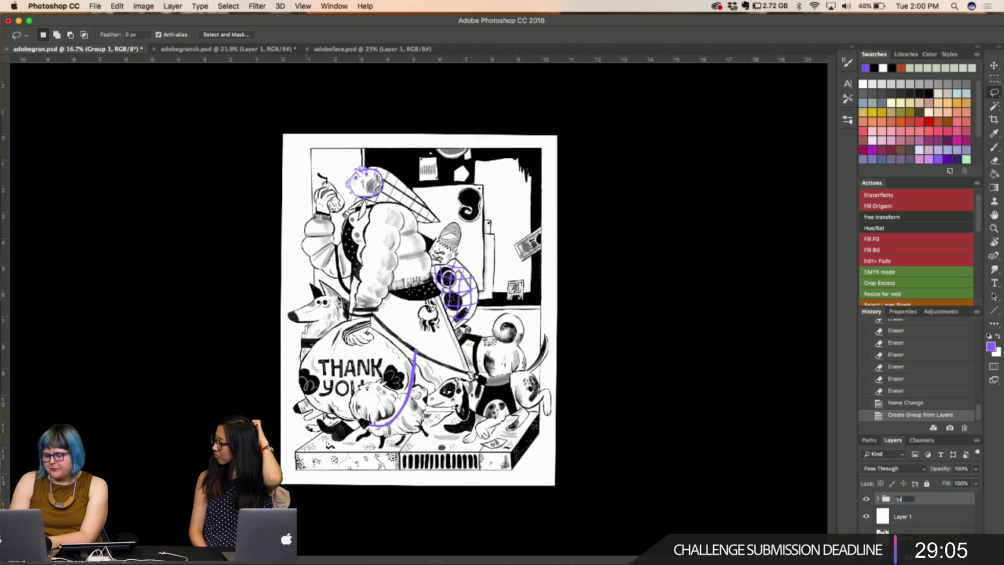
{"action": "type", "text": "ework"}
{"action": "key", "text": "Return"}
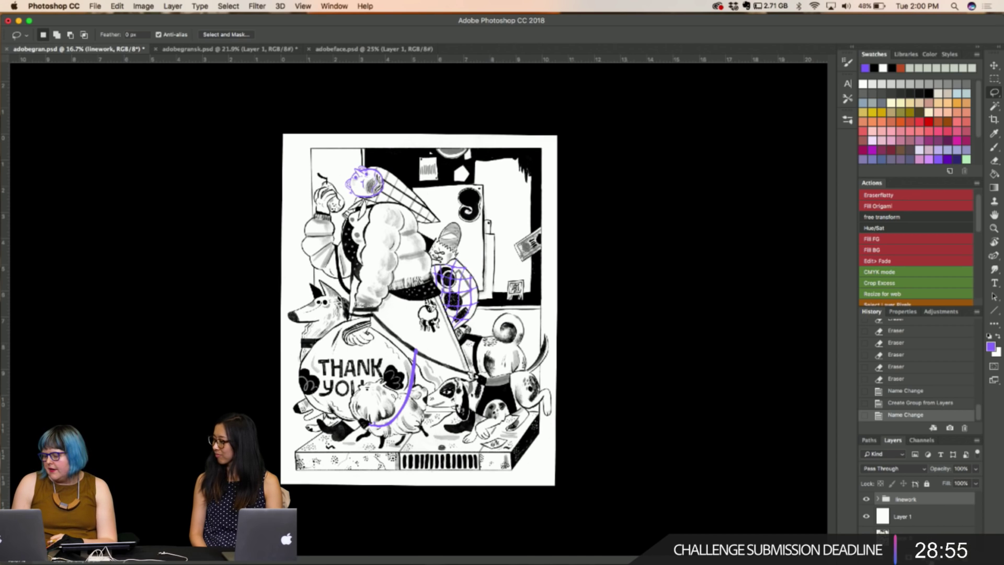
Add a new empty layer and place it directly beneath the linework group
{"action": "key", "text": "super+shift+alt+n"}
{"action": "left_click_drag", "start_coordinate": [906, 521], "coordinate": [907, 524]}
{"action": "mouse_move", "coordinate": [691, 551]}
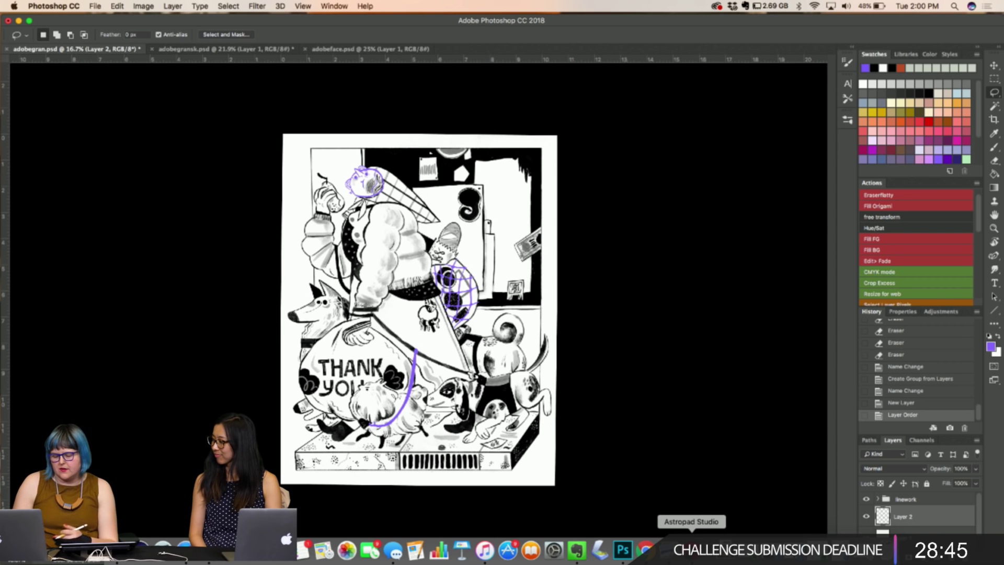
Choose the flatty brush from the favorites set and pick the light green Swatch 83 as the painting color
{"action": "key", "text": "super+equal"}
{"action": "key", "text": "super+equal"}
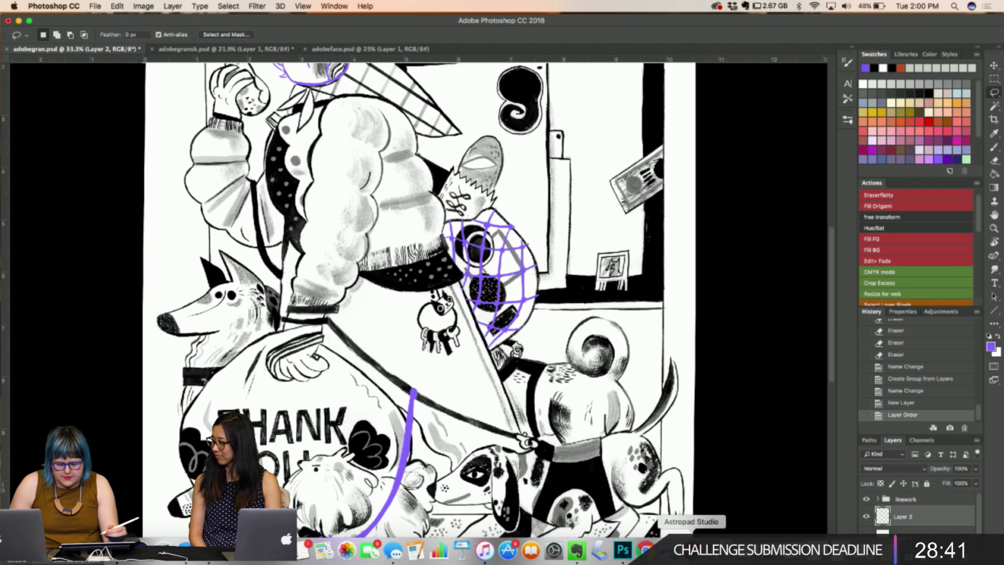
{"action": "left_click", "coordinate": [847, 122]}
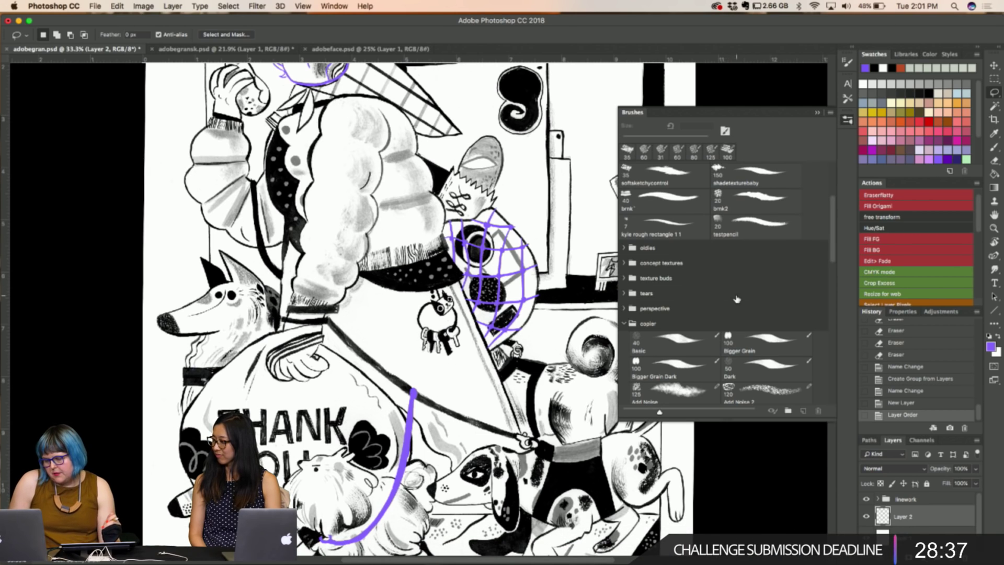
{"action": "scroll", "coordinate": [711, 350], "scroll_direction": "down", "scroll_amount": 4}
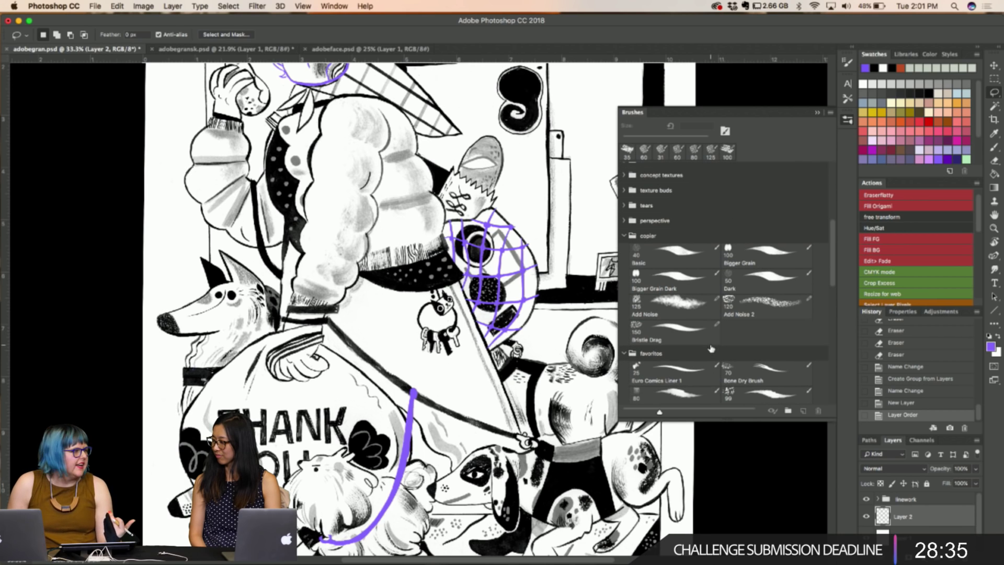
{"action": "left_click", "coordinate": [711, 348]}
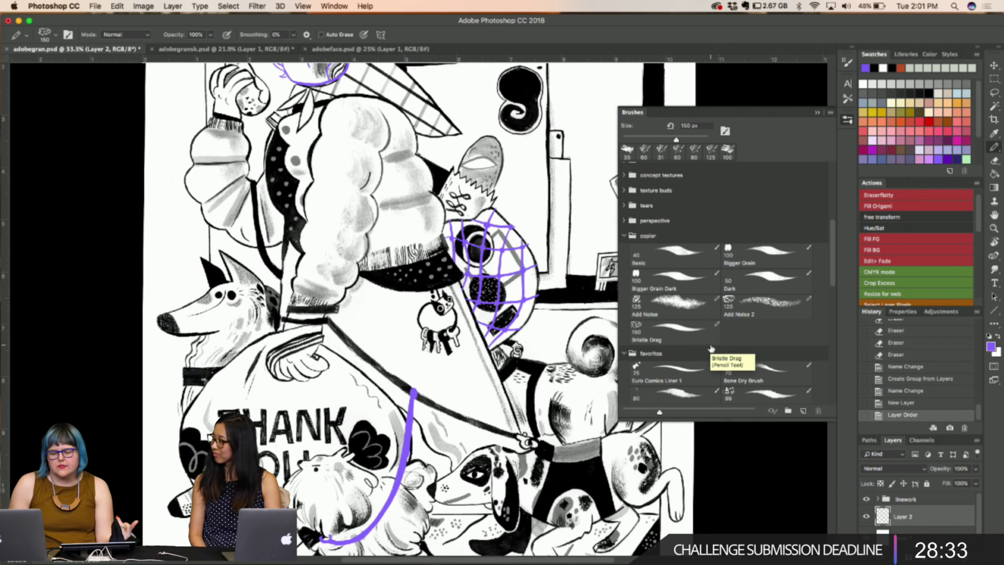
{"action": "scroll", "coordinate": [711, 348], "scroll_direction": "down", "scroll_amount": 2}
{"action": "left_click", "coordinate": [747, 354]}
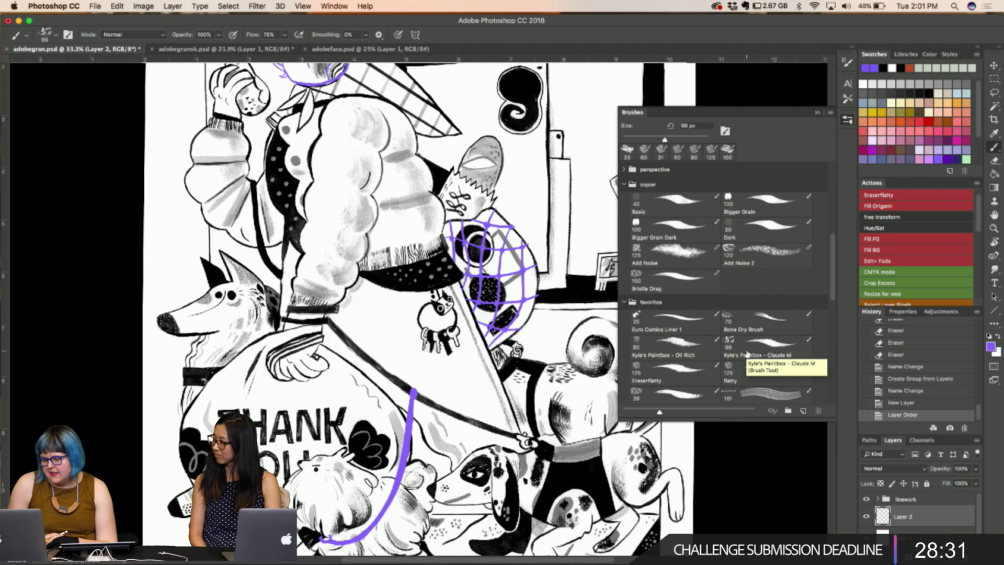
{"action": "left_click", "coordinate": [746, 377]}
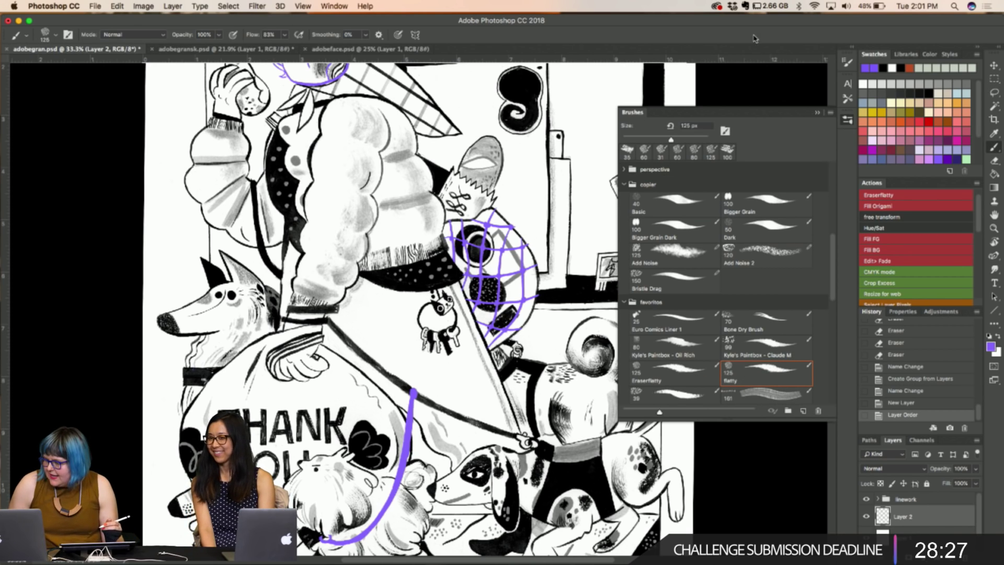
{"action": "left_click", "coordinate": [966, 159]}
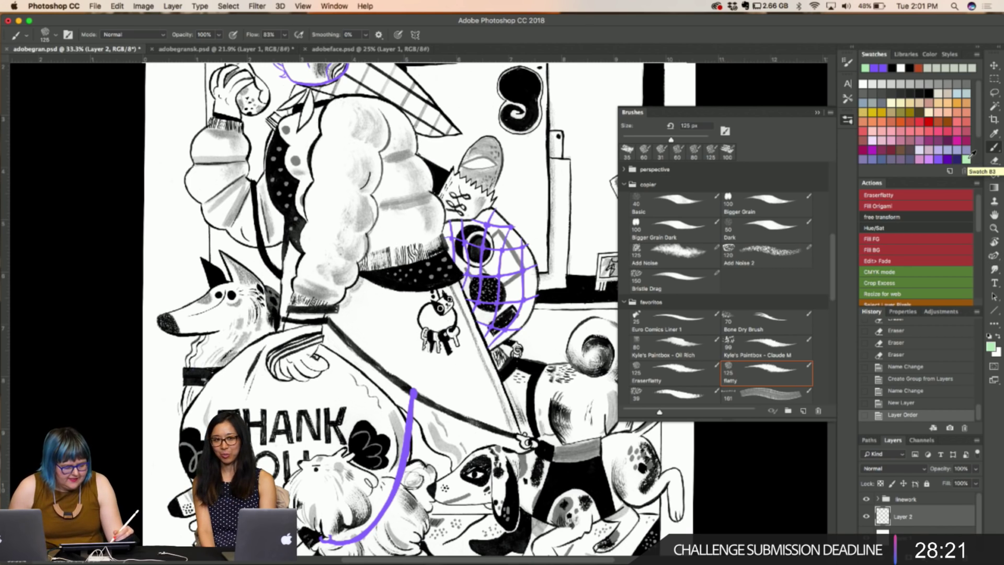
Paint the shoulder, upper sleeve and back of the puffer jacket light green, reducing the brush to 80 px
{"action": "mouse_move", "coordinate": [385, 110]}
{"action": "left_mouse_down"}
{"action": "mouse_move", "coordinate": [403, 140]}
{"action": "mouse_move", "coordinate": [382, 114]}
{"action": "mouse_move", "coordinate": [386, 168]}
{"action": "mouse_move", "coordinate": [381, 155]}
{"action": "mouse_move", "coordinate": [337, 169]}
{"action": "mouse_move", "coordinate": [349, 181]}
{"action": "mouse_move", "coordinate": [395, 180]}
{"action": "mouse_move", "coordinate": [376, 165]}
{"action": "mouse_move", "coordinate": [391, 187]}
{"action": "mouse_move", "coordinate": [400, 151]}
{"action": "mouse_move", "coordinate": [410, 179]}
{"action": "mouse_move", "coordinate": [400, 160]}
{"action": "mouse_move", "coordinate": [422, 181]}
{"action": "mouse_move", "coordinate": [422, 166]}
{"action": "mouse_move", "coordinate": [427, 196]}
{"action": "left_mouse_up"}
{"action": "key", "text": "bracketleft"}
{"action": "key", "text": "bracketleft"}
{"action": "mouse_move", "coordinate": [418, 157]}
{"action": "left_mouse_down"}
{"action": "mouse_move", "coordinate": [395, 113]}
{"action": "mouse_move", "coordinate": [367, 103]}
{"action": "mouse_move", "coordinate": [344, 109]}
{"action": "mouse_move", "coordinate": [366, 122]}
{"action": "mouse_move", "coordinate": [324, 117]}
{"action": "mouse_move", "coordinate": [325, 130]}
{"action": "mouse_move", "coordinate": [333, 108]}
{"action": "mouse_move", "coordinate": [331, 135]}
{"action": "mouse_move", "coordinate": [361, 119]}
{"action": "mouse_move", "coordinate": [332, 114]}
{"action": "mouse_move", "coordinate": [361, 101]}
{"action": "left_mouse_up"}
{"action": "left_click_drag", "start_coordinate": [359, 101], "coordinate": [355, 126]}
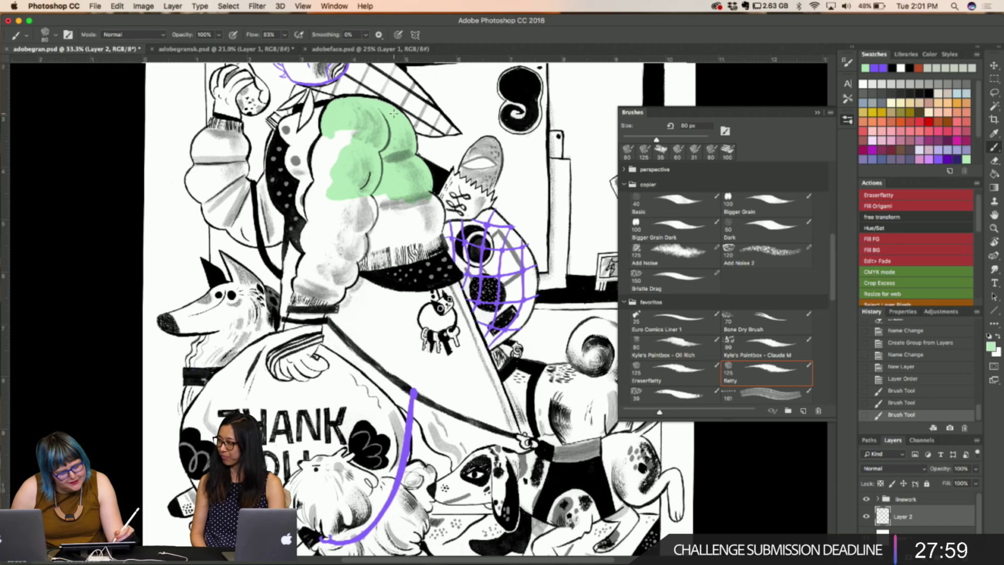
{"action": "mouse_move", "coordinate": [344, 180]}
{"action": "left_mouse_down"}
{"action": "mouse_move", "coordinate": [343, 232]}
{"action": "mouse_move", "coordinate": [372, 241]}
{"action": "mouse_move", "coordinate": [381, 230]}
{"action": "mouse_move", "coordinate": [366, 269]}
{"action": "mouse_move", "coordinate": [421, 256]}
{"action": "left_mouse_up"}
{"action": "mouse_move", "coordinate": [389, 193]}
{"action": "left_mouse_down"}
{"action": "mouse_move", "coordinate": [388, 252]}
{"action": "mouse_move", "coordinate": [391, 194]}
{"action": "mouse_move", "coordinate": [403, 250]}
{"action": "left_mouse_up"}
Lasso the unpainted lower back of the jacket, fill it with light green and deselect
{"action": "key", "text": "l"}
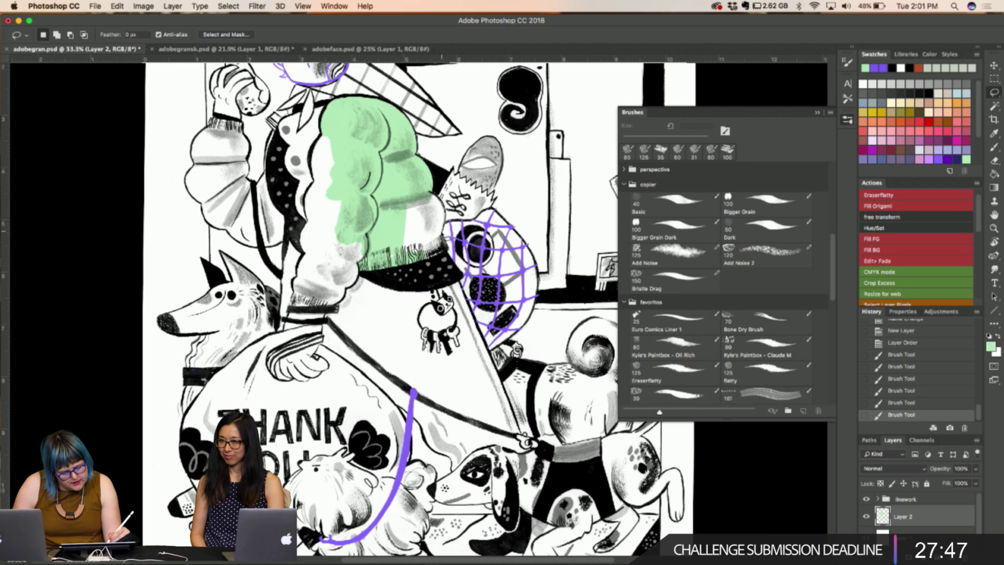
{"action": "left_click_drag", "start_coordinate": [387, 194], "coordinate": [384, 208]}
{"action": "key", "text": "alt+BackSpace"}
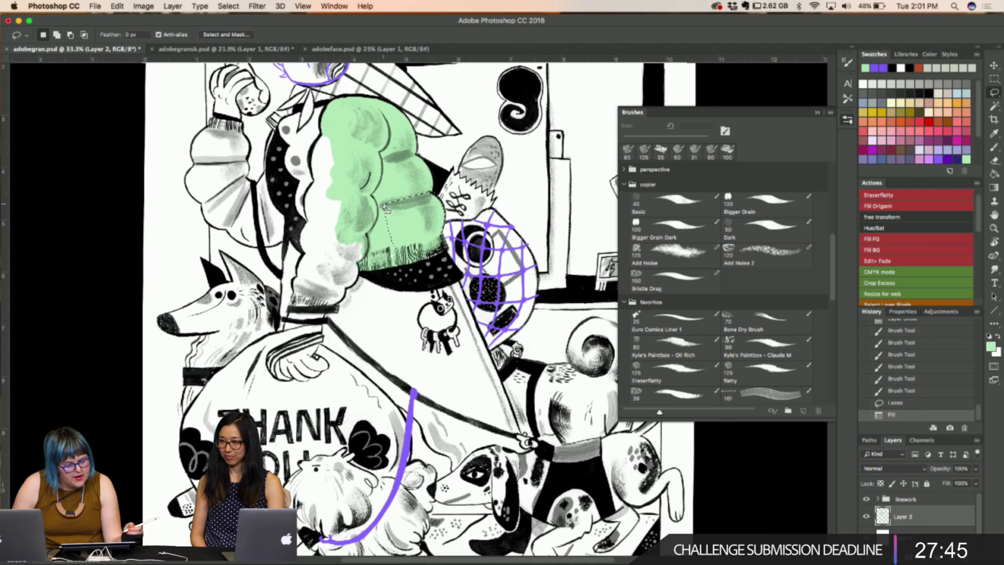
{"action": "scroll", "coordinate": [384, 208], "scroll_direction": "up", "scroll_amount": 5}
{"action": "scroll", "coordinate": [384, 208], "scroll_direction": "left", "scroll_amount": 3}
{"action": "scroll", "coordinate": [384, 208], "scroll_direction": "up", "scroll_amount": 3}
{"action": "key", "text": "ctrl+d"}
Brush light green over the front edge of the near sleeve and the jacket's collar area with the flatty brush
{"action": "left_click", "coordinate": [766, 372]}
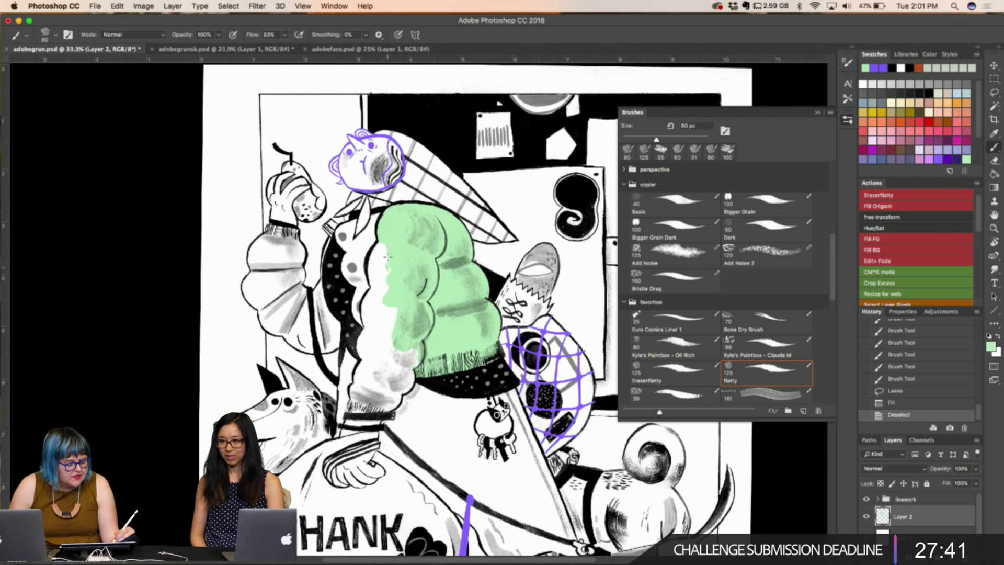
{"action": "left_click_drag", "start_coordinate": [385, 265], "coordinate": [386, 244]}
{"action": "left_click", "coordinate": [391, 241]}
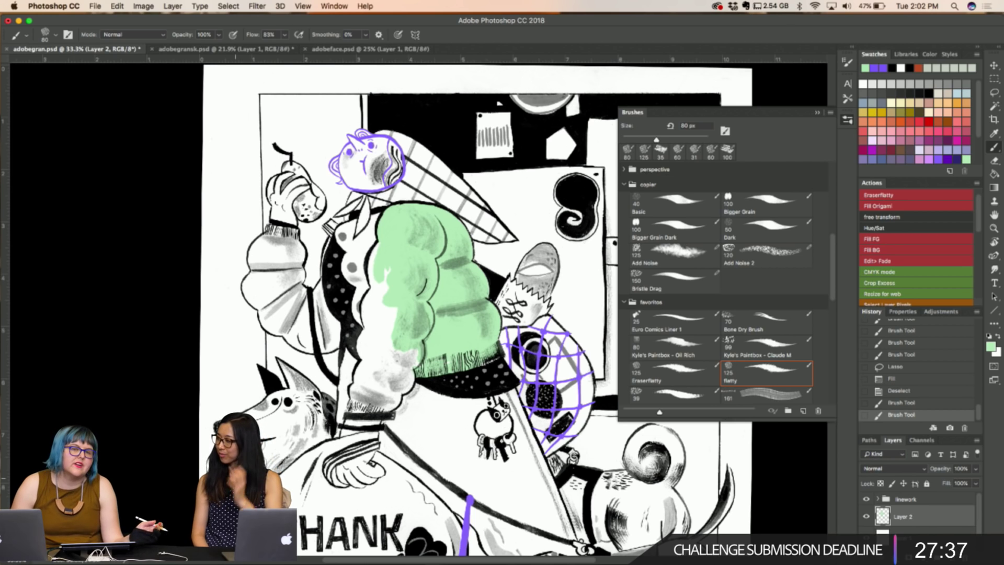
{"action": "mouse_move", "coordinate": [373, 246]}
{"action": "left_mouse_down"}
{"action": "mouse_move", "coordinate": [380, 285]}
{"action": "mouse_move", "coordinate": [387, 268]}
{"action": "mouse_move", "coordinate": [373, 319]}
{"action": "mouse_move", "coordinate": [360, 306]}
{"action": "mouse_move", "coordinate": [357, 267]}
{"action": "mouse_move", "coordinate": [344, 261]}
{"action": "mouse_move", "coordinate": [352, 280]}
{"action": "mouse_move", "coordinate": [350, 247]}
{"action": "mouse_move", "coordinate": [347, 261]}
{"action": "mouse_move", "coordinate": [374, 273]}
{"action": "mouse_move", "coordinate": [355, 242]}
{"action": "left_mouse_up"}
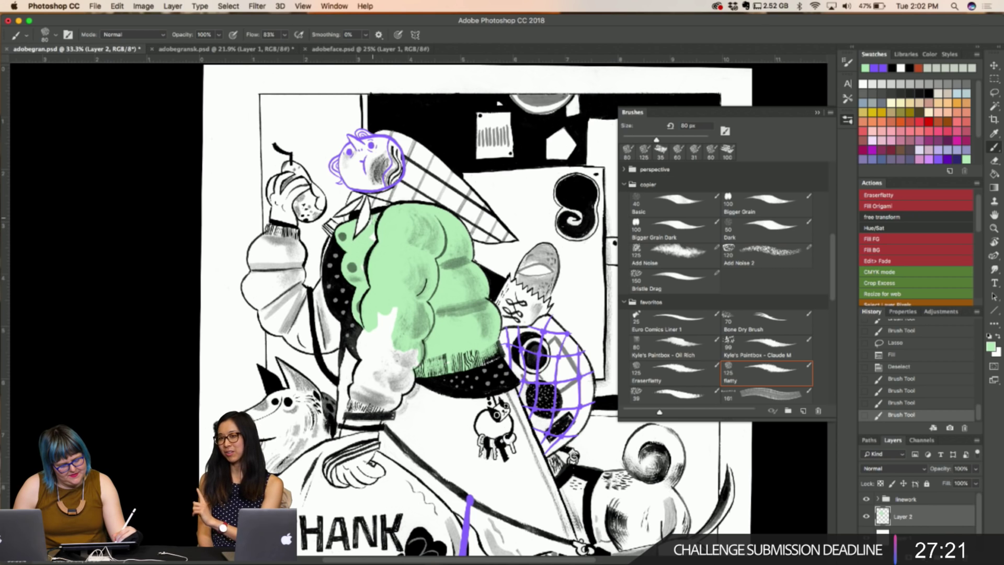
{"action": "left_click_drag", "start_coordinate": [360, 244], "coordinate": [369, 274]}
Lasso the lower part of the near sleeve down to the cuff, fill it with light green and deselect
{"action": "key", "text": "l"}
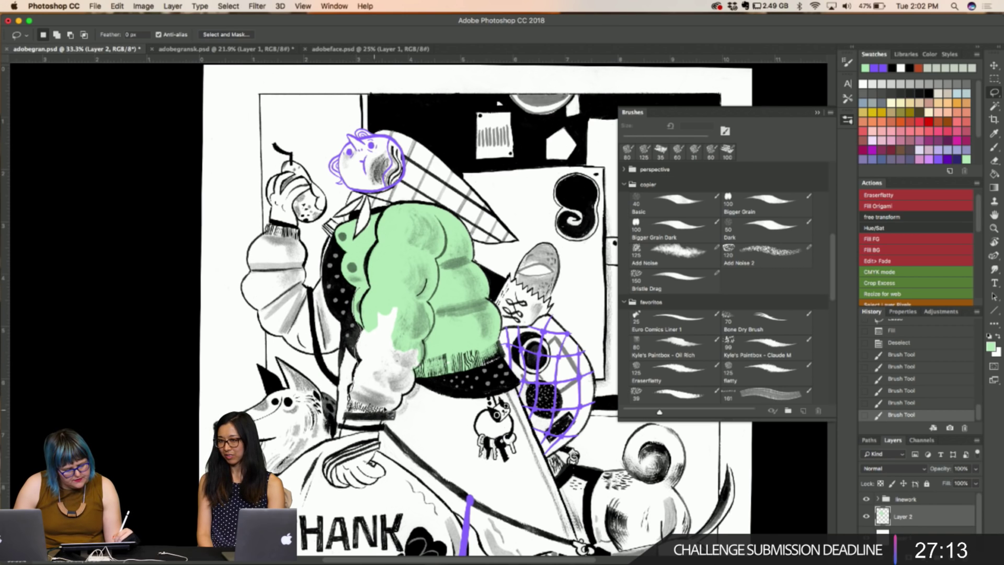
{"action": "mouse_move", "coordinate": [405, 404]}
{"action": "left_mouse_down"}
{"action": "mouse_move", "coordinate": [422, 374]}
{"action": "mouse_move", "coordinate": [402, 294]}
{"action": "mouse_move", "coordinate": [351, 402]}
{"action": "left_mouse_up"}
{"action": "key", "text": "alt+Delete"}
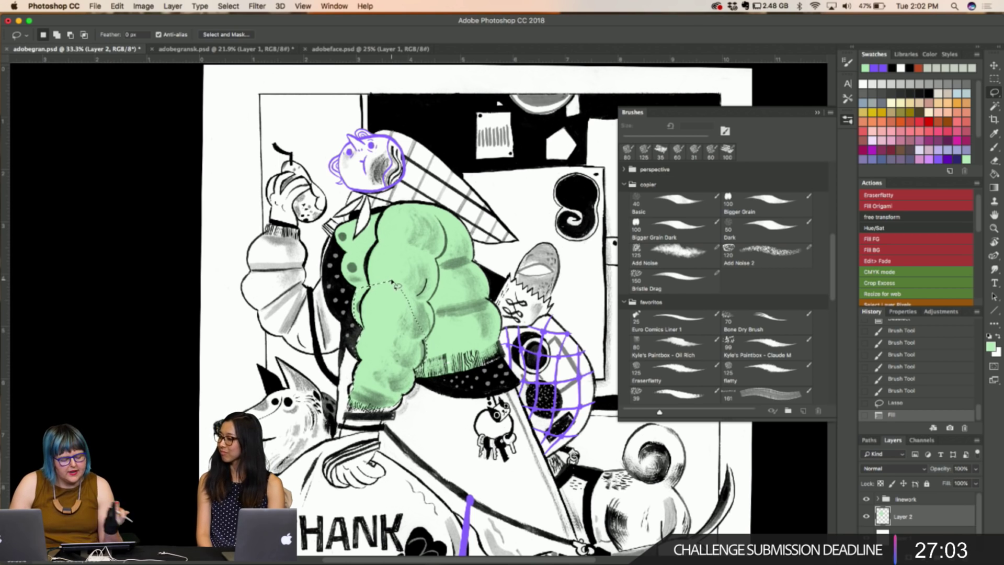
{"action": "left_click", "coordinate": [290, 307]}
Lasso the elbow and forearm areas of the raised arm's puffer sleeve, fill them with light green and deselect
{"action": "mouse_move", "coordinate": [289, 308]}
{"action": "left_mouse_down"}
{"action": "mouse_move", "coordinate": [272, 284]}
{"action": "mouse_move", "coordinate": [262, 292]}
{"action": "mouse_move", "coordinate": [303, 343]}
{"action": "mouse_move", "coordinate": [321, 346]}
{"action": "mouse_move", "coordinate": [360, 327]}
{"action": "left_mouse_up"}
{"action": "key", "text": "alt+BackSpace"}
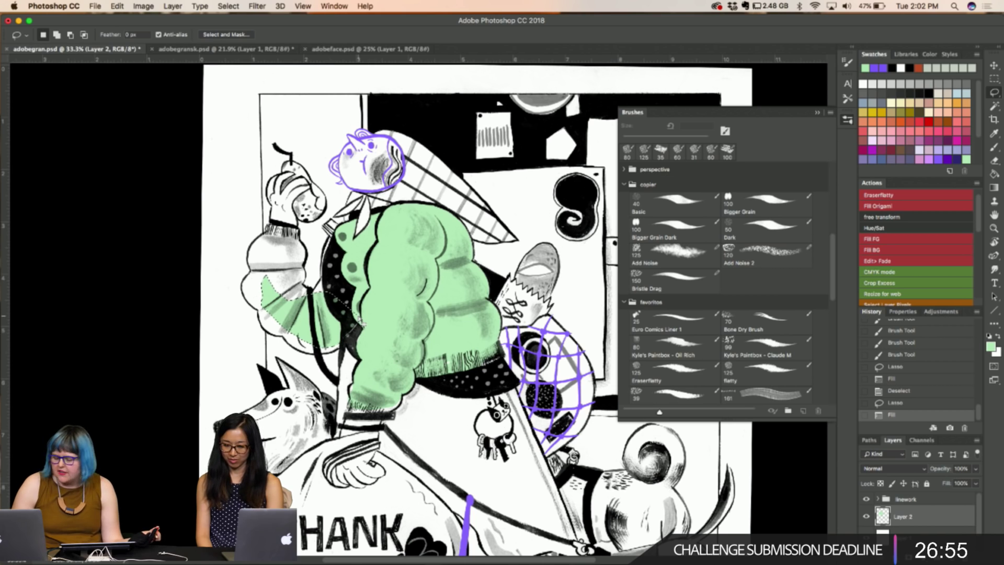
{"action": "key", "text": "ctrl+d"}
{"action": "mouse_move", "coordinate": [327, 285]}
{"action": "left_mouse_down"}
{"action": "mouse_move", "coordinate": [303, 307]}
{"action": "mouse_move", "coordinate": [329, 281]}
{"action": "mouse_move", "coordinate": [298, 290]}
{"action": "mouse_move", "coordinate": [284, 259]}
{"action": "mouse_move", "coordinate": [266, 287]}
{"action": "mouse_move", "coordinate": [304, 327]}
{"action": "left_mouse_up"}
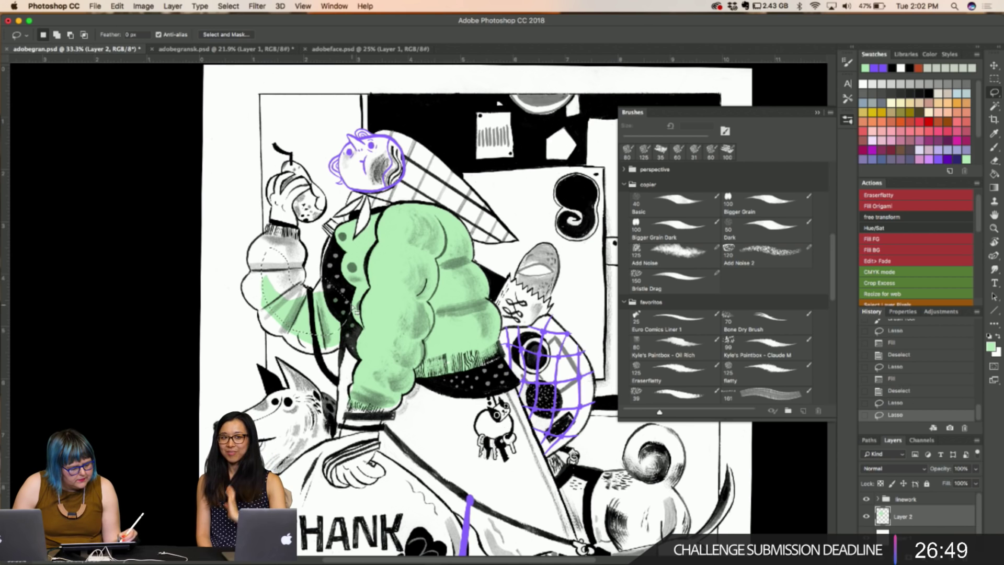
{"action": "key", "text": "alt+BackSpace"}
{"action": "key", "text": "ctrl+d"}
Lasso the upper part of the raised sleeve below the cuff, fill it with light green and deselect
{"action": "left_click_drag", "start_coordinate": [286, 248], "coordinate": [262, 271]}
{"action": "left_click", "coordinate": [272, 306]}
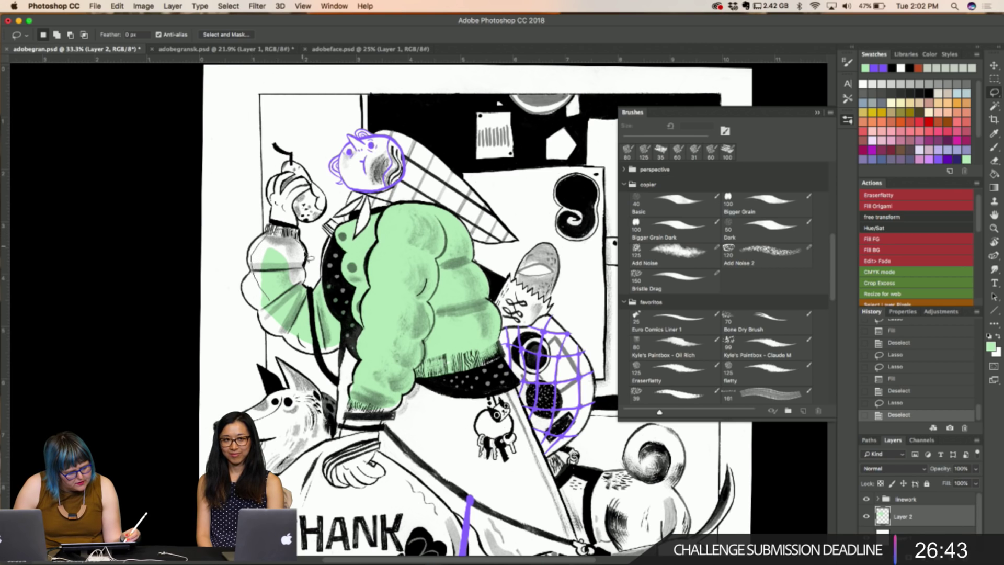
{"action": "left_click_drag", "start_coordinate": [300, 233], "coordinate": [261, 274]}
{"action": "key", "text": "alt+BackSpace"}
{"action": "key", "text": "ctrl+d"}
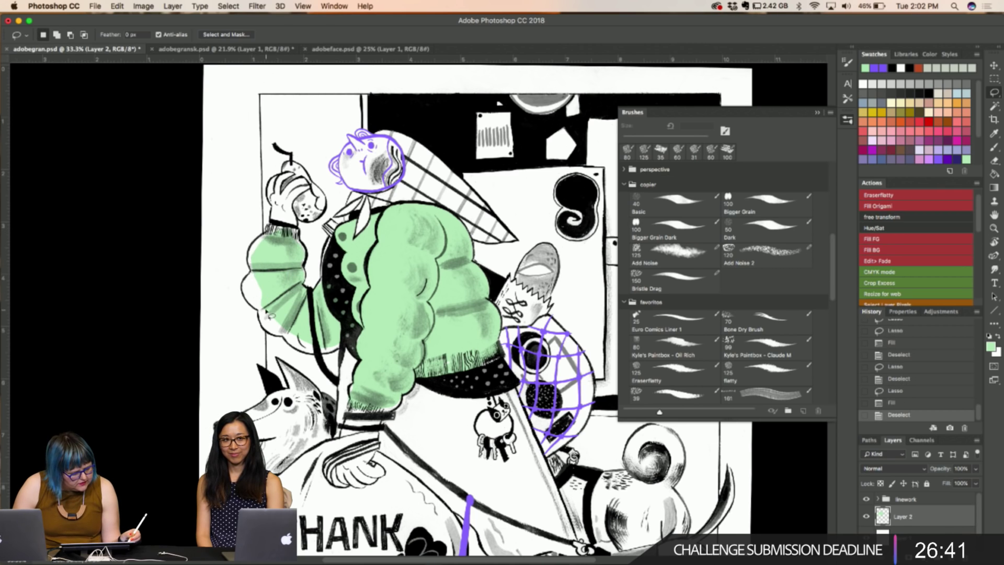
Lasso the unpainted outer elbow of the raised sleeve, fill it with light green and deselect
{"action": "left_click_drag", "start_coordinate": [307, 340], "coordinate": [295, 294]}
{"action": "key", "text": "alt+BackSpace"}
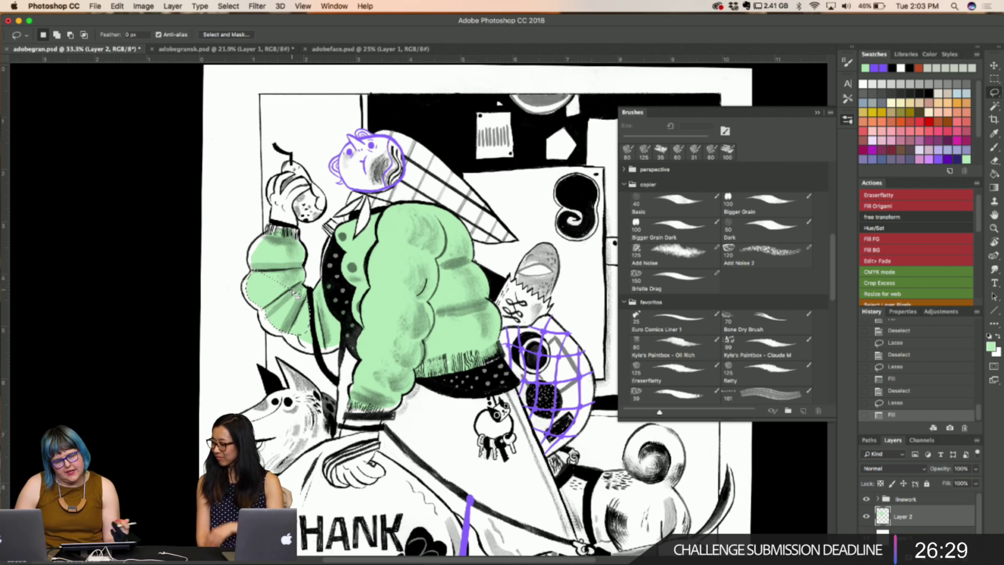
{"action": "key", "text": "b"}
{"action": "key", "text": "ctrl+d"}
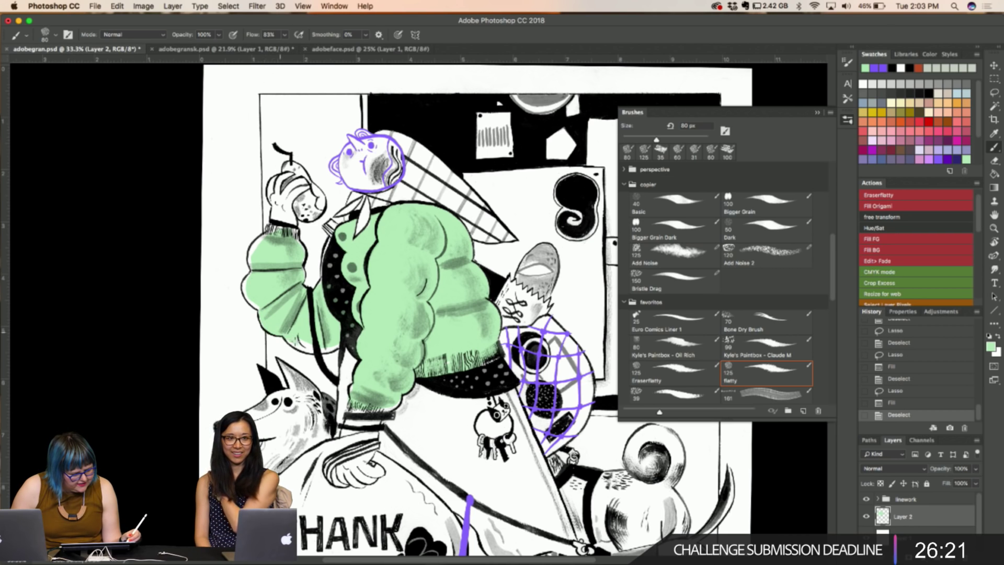
Touch up the edges of the raised sleeve and the remaining jacket gaps in light green with the 80 px flatty brush
{"action": "left_click_drag", "start_coordinate": [331, 346], "coordinate": [344, 335]}
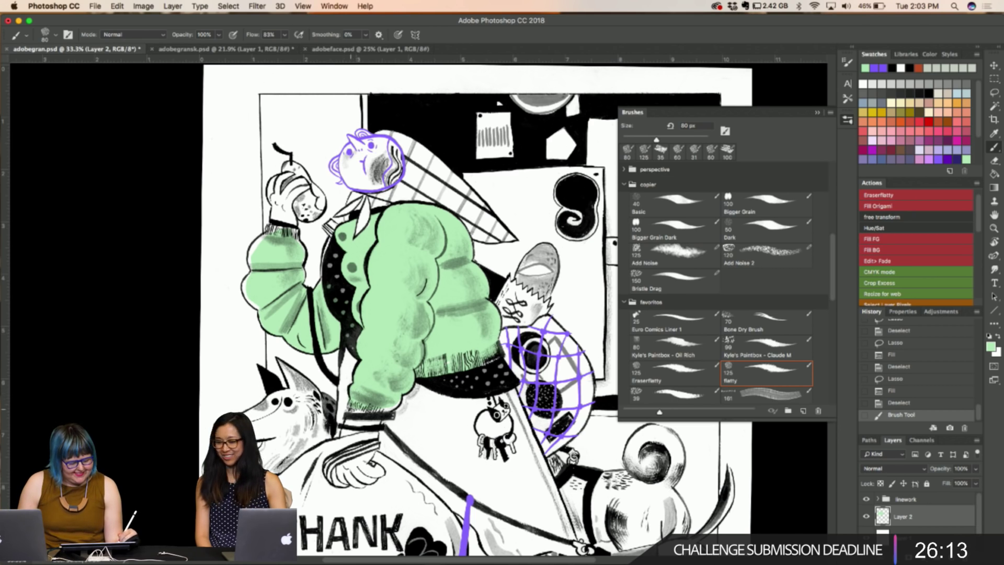
{"action": "left_click_drag", "start_coordinate": [387, 372], "coordinate": [395, 376]}
{"action": "left_click_drag", "start_coordinate": [251, 255], "coordinate": [251, 295]}
{"action": "left_click_drag", "start_coordinate": [250, 260], "coordinate": [252, 268]}
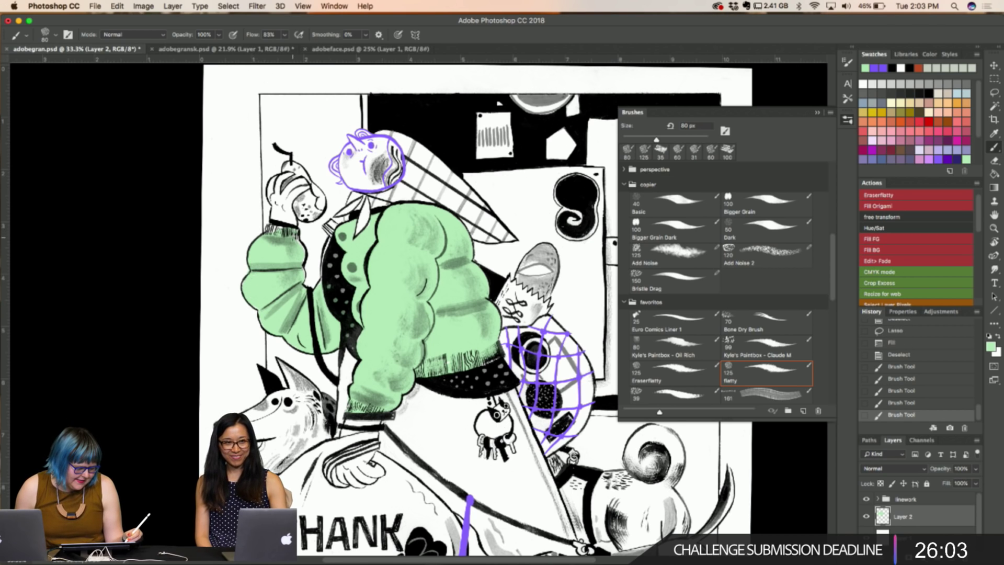
{"action": "mouse_move", "coordinate": [298, 268]}
{"action": "left_mouse_down"}
{"action": "mouse_move", "coordinate": [301, 283]}
{"action": "mouse_move", "coordinate": [298, 268]}
{"action": "left_mouse_up"}
{"action": "mouse_move", "coordinate": [271, 226]}
{"action": "left_mouse_down"}
{"action": "mouse_move", "coordinate": [270, 239]}
{"action": "mouse_move", "coordinate": [293, 233]}
{"action": "left_mouse_up"}
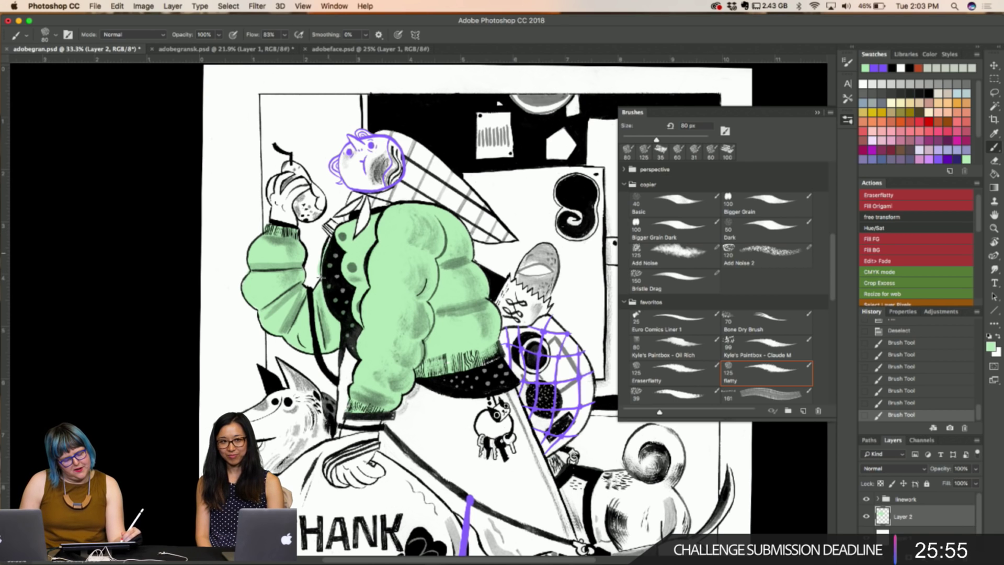
{"action": "left_click_drag", "start_coordinate": [326, 254], "coordinate": [327, 255]}
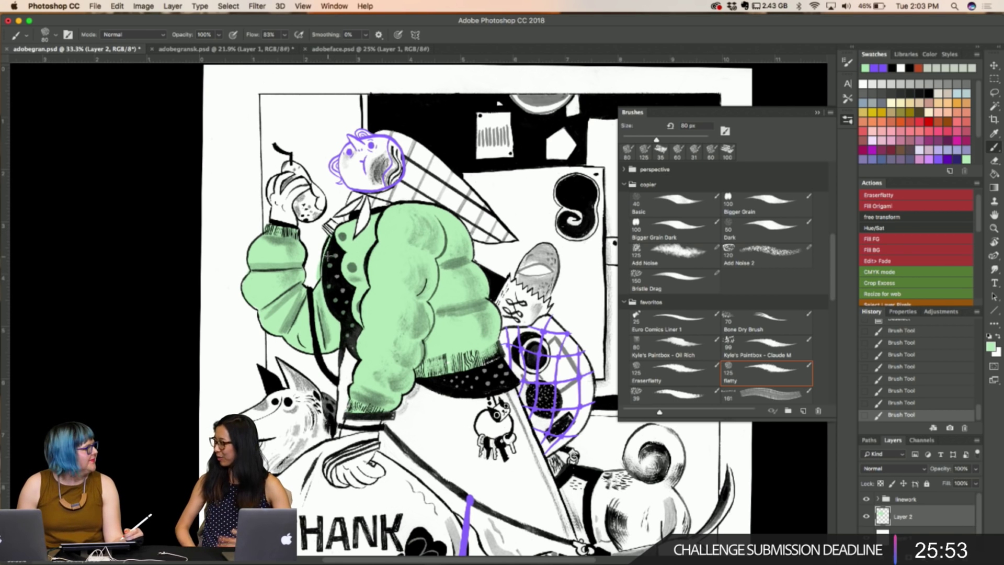
Erase the stray green between the raised sleeve and the jacket front, and repaint the sleeve's inner edge
{"action": "key", "text": "e"}
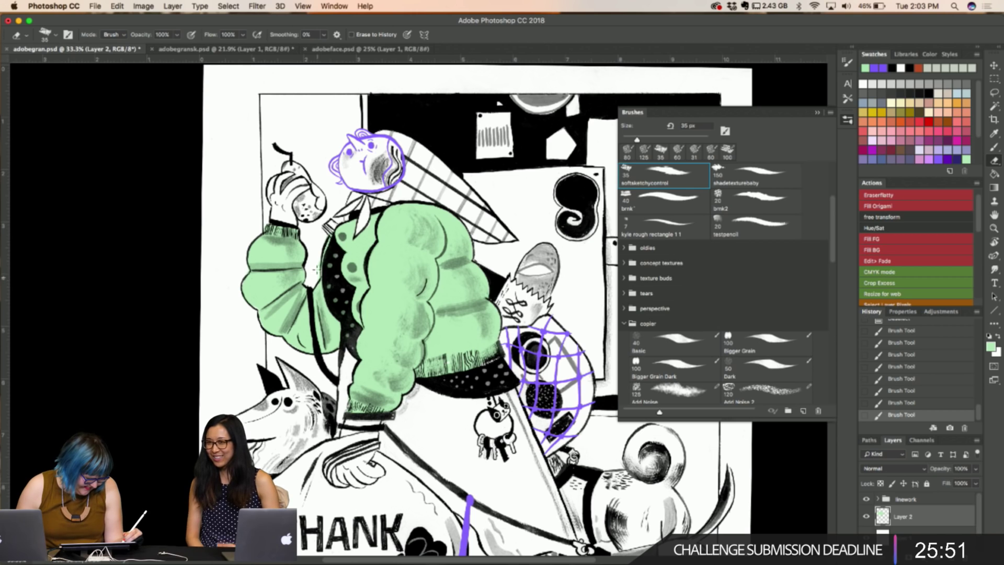
{"action": "left_click_drag", "start_coordinate": [316, 266], "coordinate": [318, 249]}
{"action": "key", "text": "b"}
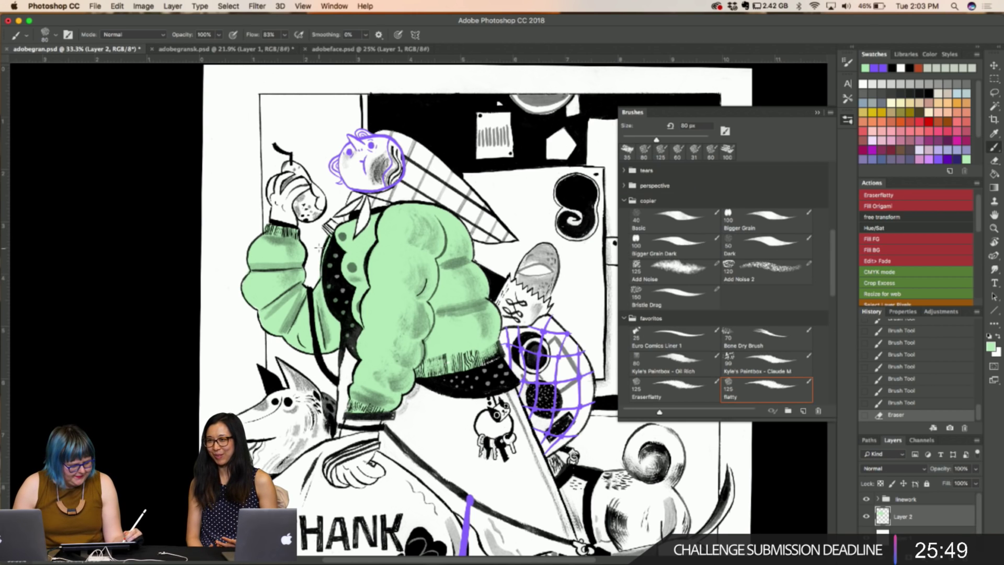
{"action": "left_click_drag", "start_coordinate": [328, 285], "coordinate": [325, 317]}
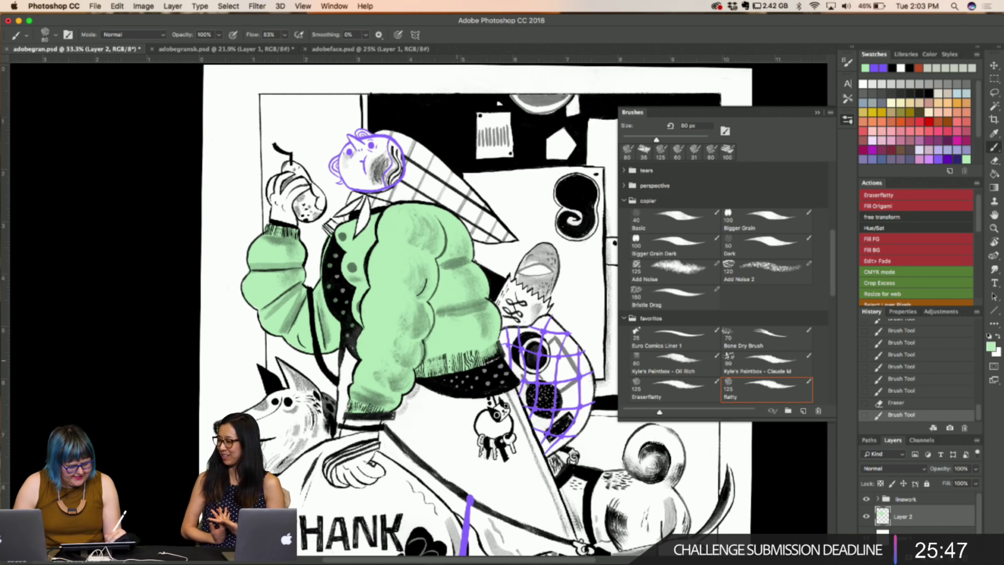
Dab light green into the last gaps at the jacket's back hem, front edge and shoulder, and hide the brush presets
{"action": "left_click_drag", "start_coordinate": [497, 346], "coordinate": [497, 347]}
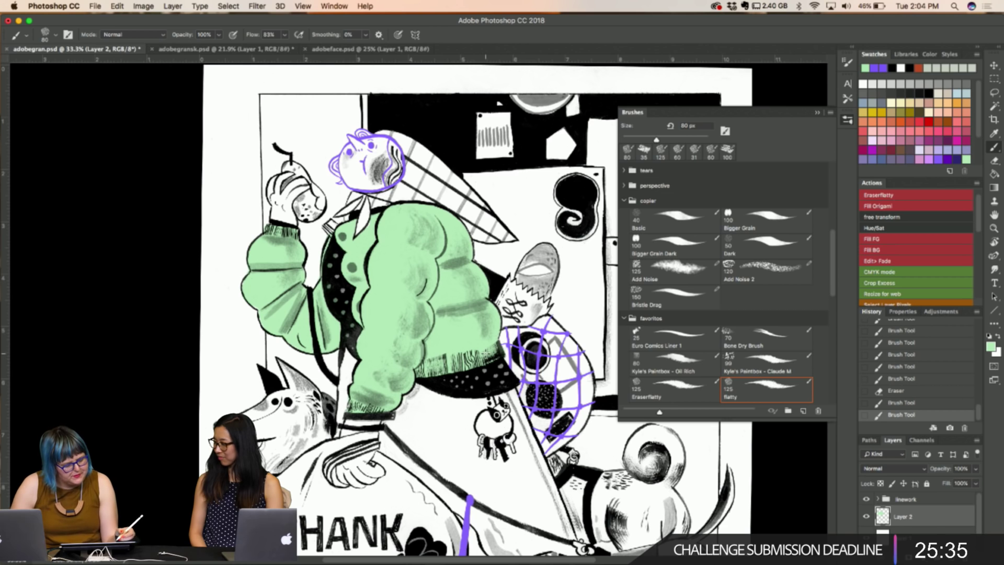
{"action": "left_click", "coordinate": [364, 234]}
{"action": "left_click", "coordinate": [364, 234]}
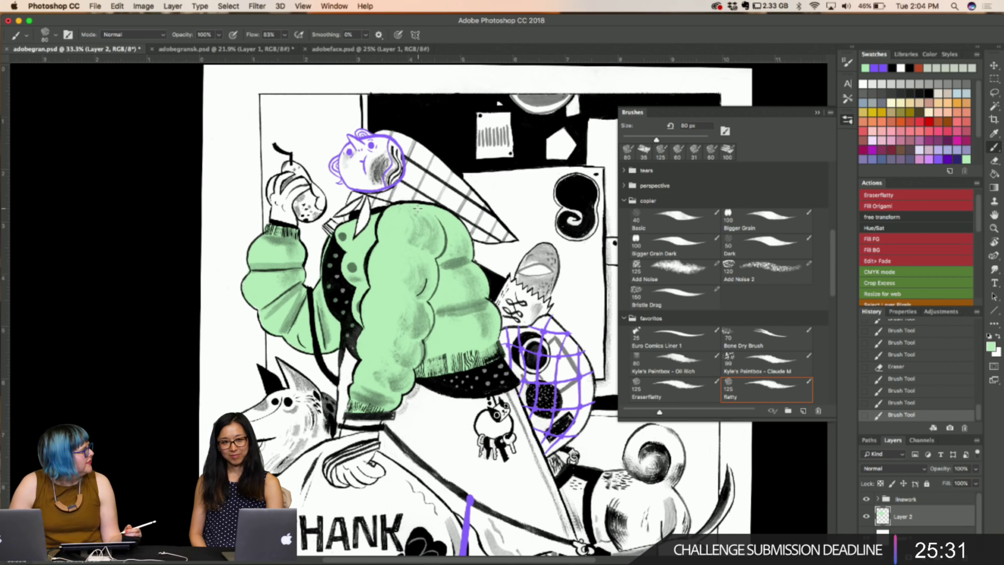
{"action": "left_click", "coordinate": [417, 208]}
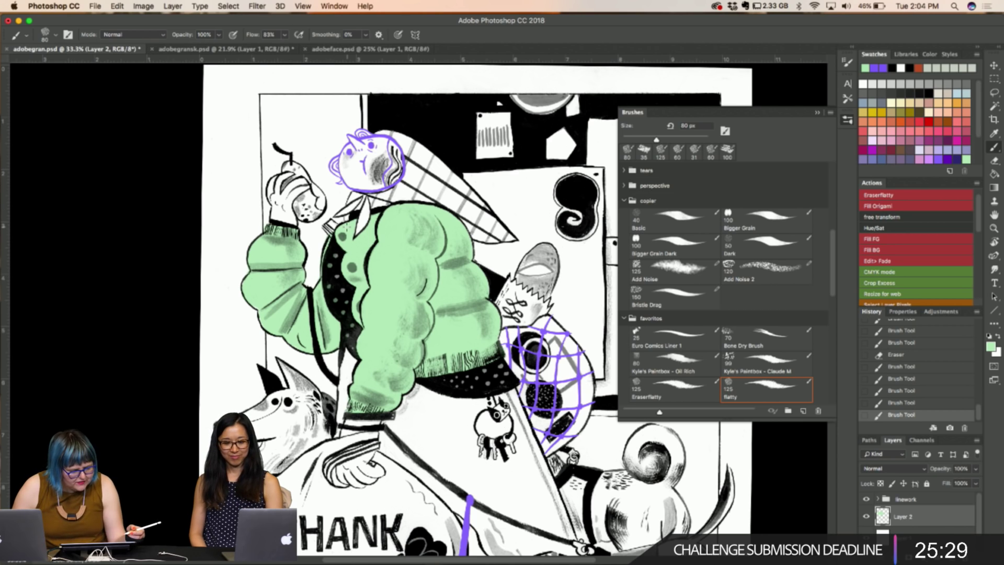
{"action": "left_click", "coordinate": [702, 80]}
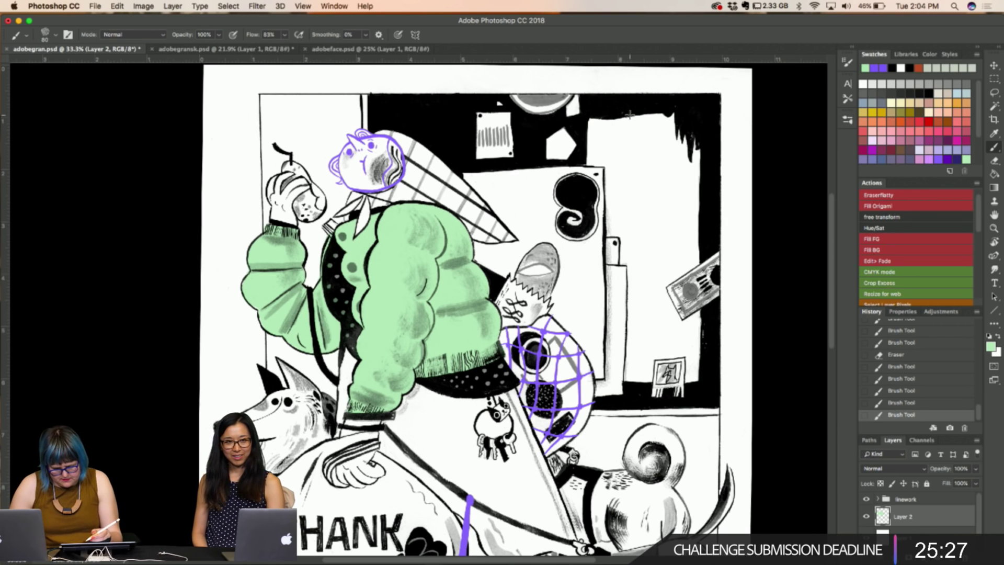
Set the foreground color to mustard c48600, starting from a yellow swatch
{"action": "left_click", "coordinate": [879, 113]}
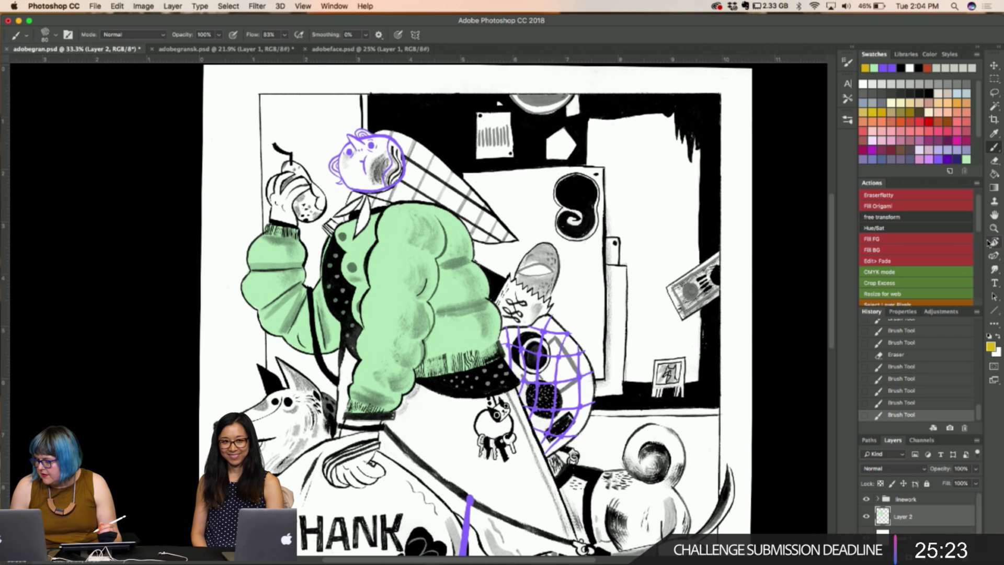
{"action": "left_click", "coordinate": [989, 346]}
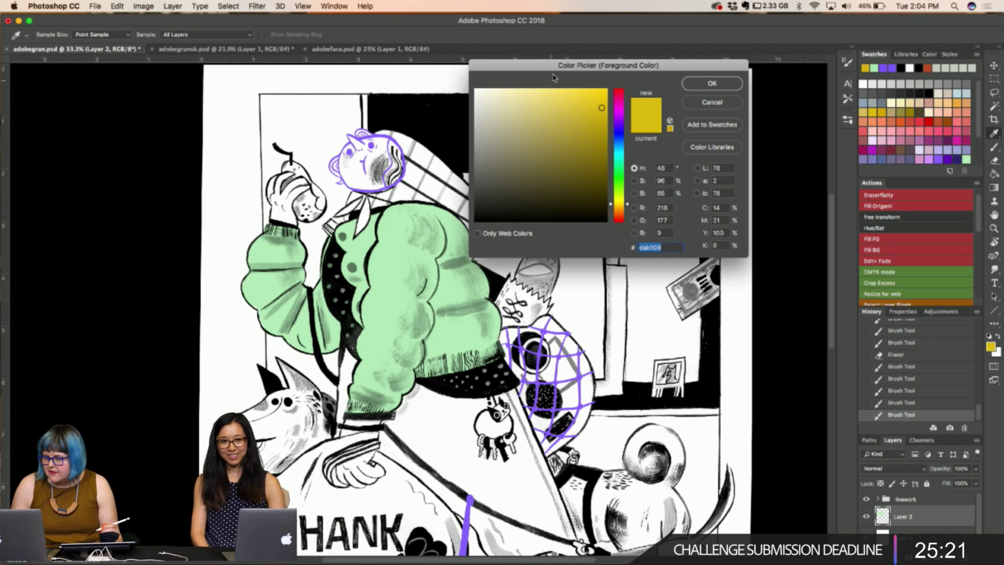
{"action": "left_click_drag", "start_coordinate": [557, 65], "coordinate": [429, 193]}
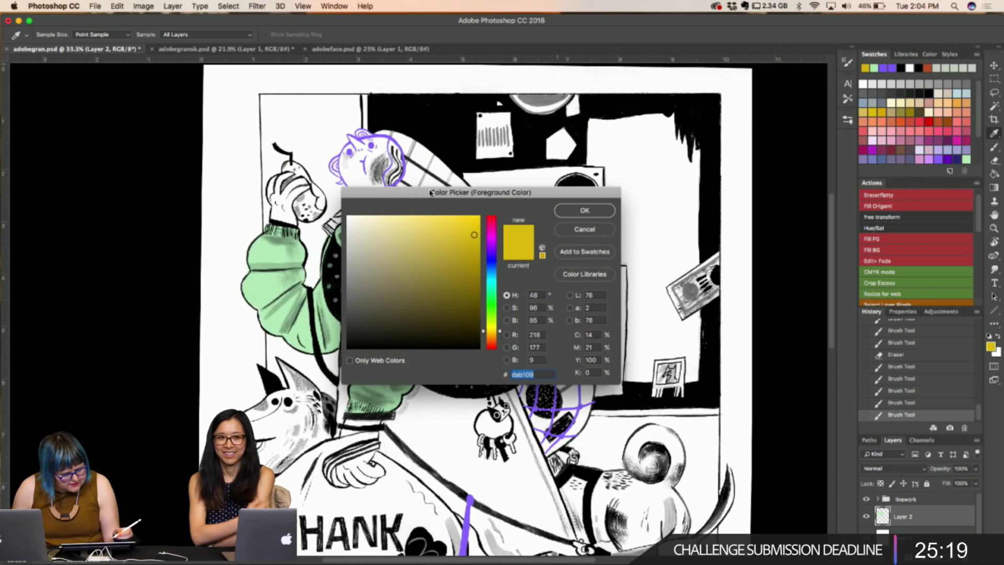
{"action": "left_click_drag", "start_coordinate": [476, 240], "coordinate": [480, 247]}
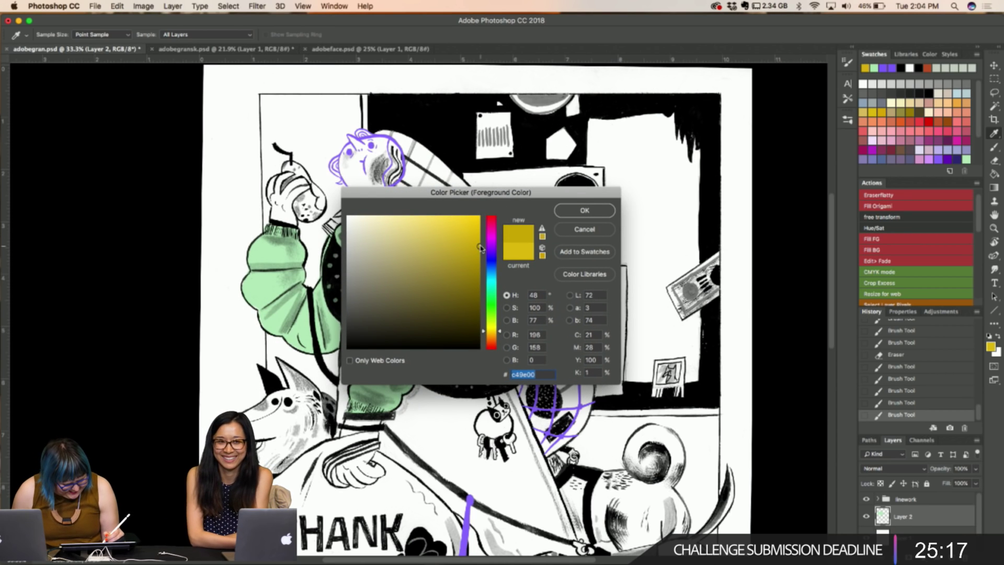
{"action": "left_click", "coordinate": [493, 336]}
{"action": "left_click_drag", "start_coordinate": [494, 336], "coordinate": [494, 332]}
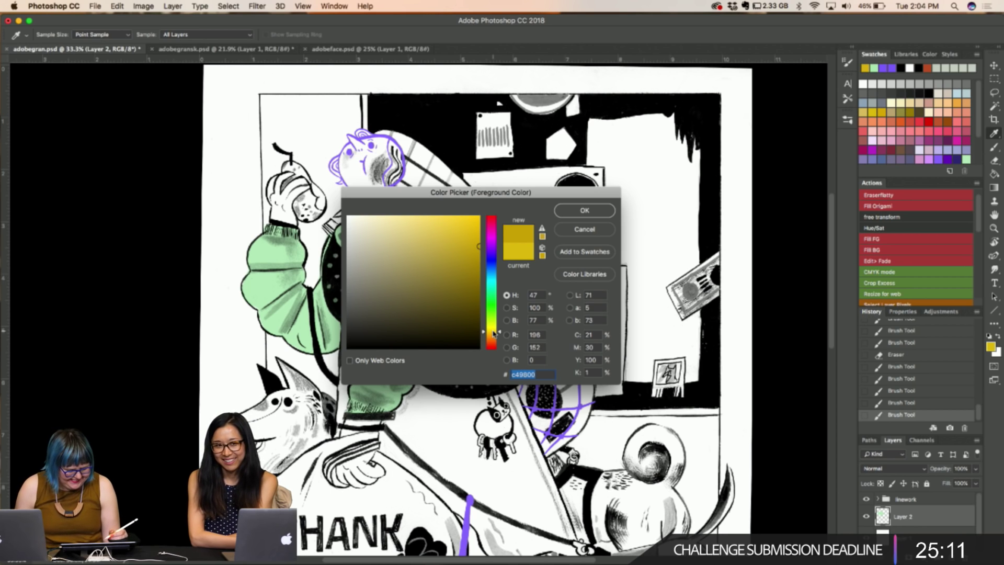
{"action": "left_click_drag", "start_coordinate": [494, 333], "coordinate": [492, 335]}
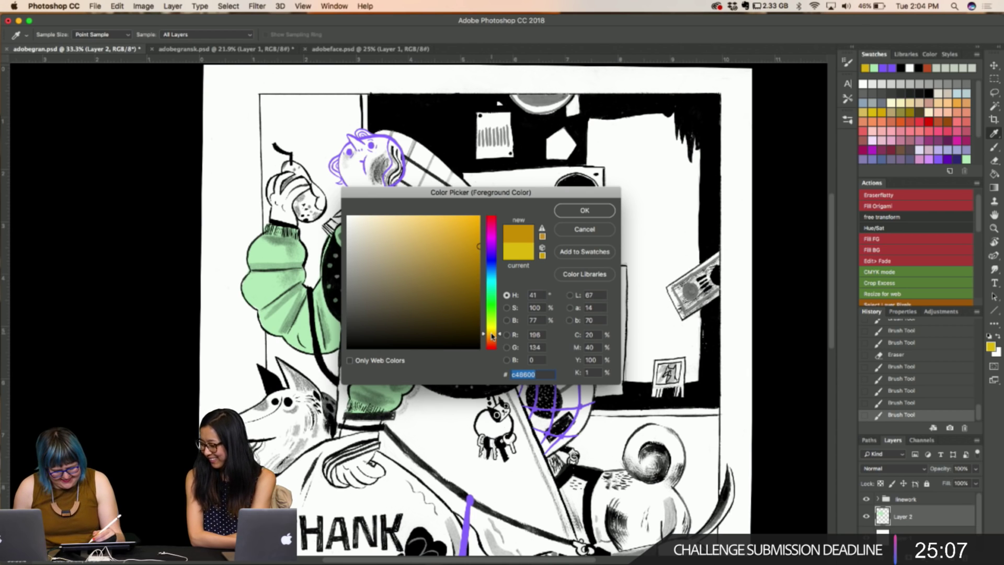
{"action": "key", "text": "Return"}
Add a new layer, lasso the middle of the plaid headscarf, fill it with mustard and deselect
{"action": "key", "text": "b"}
{"action": "key", "text": "l"}
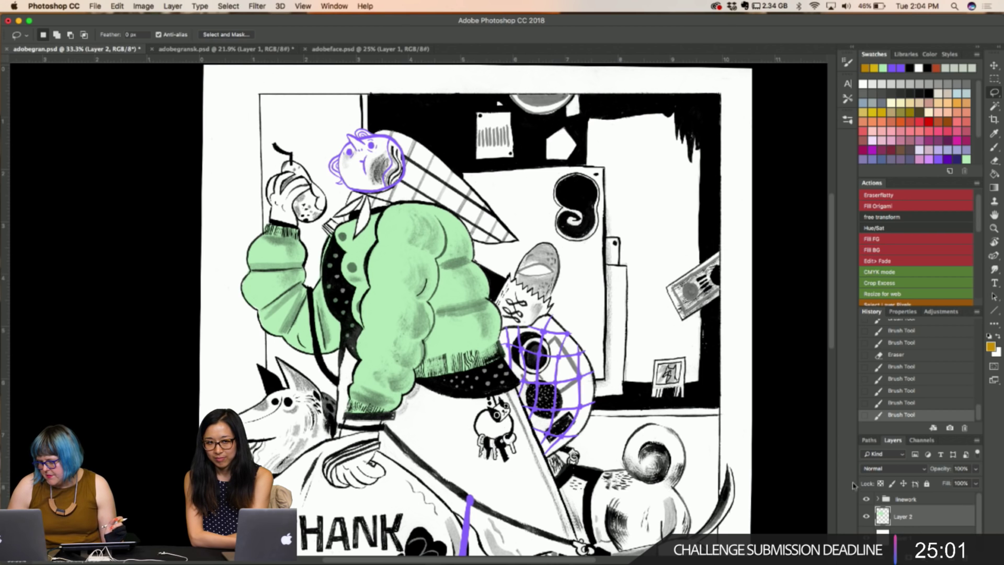
{"action": "mouse_move", "coordinate": [460, 562]}
{"action": "key", "text": "super+alt+shift+n"}
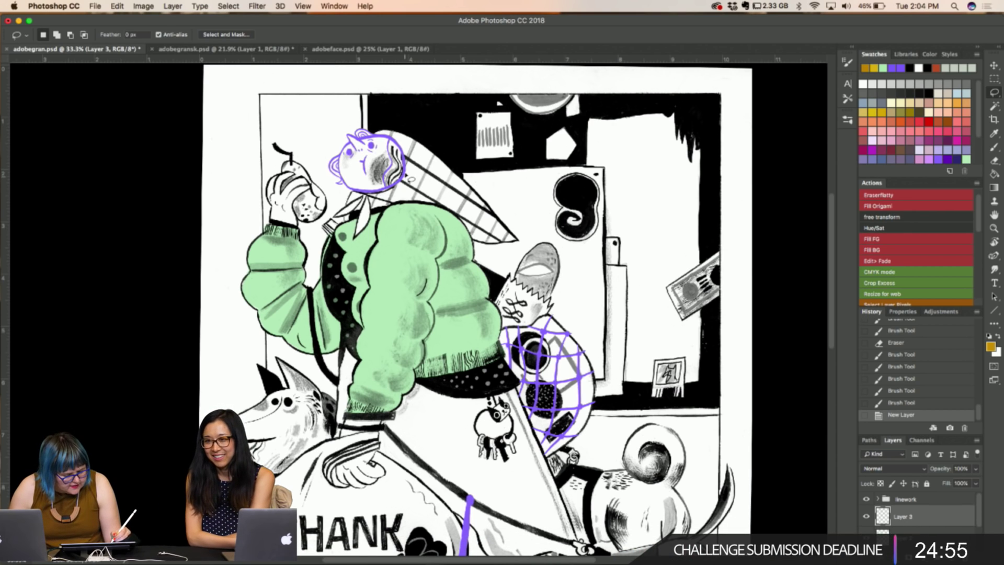
{"action": "mouse_move", "coordinate": [478, 215]}
{"action": "left_mouse_down"}
{"action": "mouse_move", "coordinate": [398, 194]}
{"action": "mouse_move", "coordinate": [468, 196]}
{"action": "left_mouse_up"}
{"action": "key", "text": "alt+BackSpace"}
{"action": "key", "text": "super+d"}
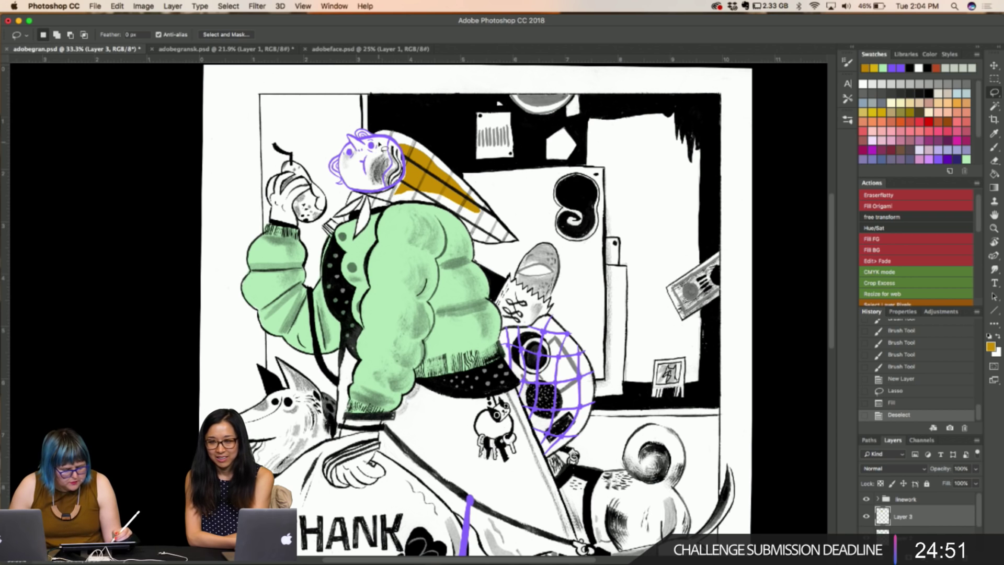
Brush mustard over the rest of the headscarf out to its outlines and pointed tip
{"action": "key", "text": "b"}
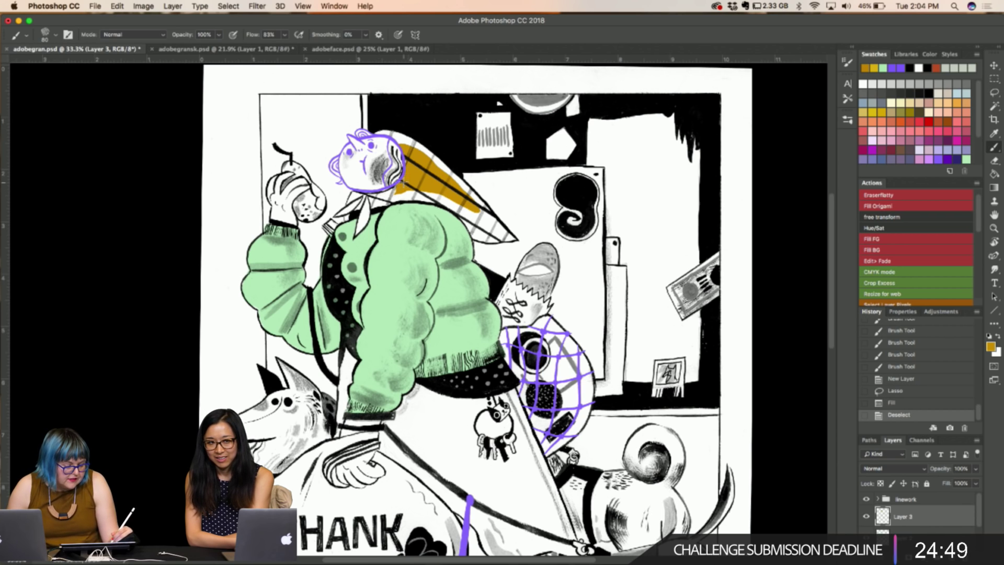
{"action": "mouse_move", "coordinate": [408, 168]}
{"action": "left_mouse_down"}
{"action": "mouse_move", "coordinate": [401, 140]}
{"action": "mouse_move", "coordinate": [378, 130]}
{"action": "mouse_move", "coordinate": [436, 166]}
{"action": "mouse_move", "coordinate": [424, 144]}
{"action": "mouse_move", "coordinate": [502, 232]}
{"action": "left_mouse_up"}
{"action": "left_click_drag", "start_coordinate": [473, 208], "coordinate": [501, 238]}
{"action": "mouse_move", "coordinate": [447, 197]}
{"action": "left_mouse_down"}
{"action": "mouse_move", "coordinate": [469, 218]}
{"action": "mouse_move", "coordinate": [439, 193]}
{"action": "mouse_move", "coordinate": [413, 189]}
{"action": "left_mouse_up"}
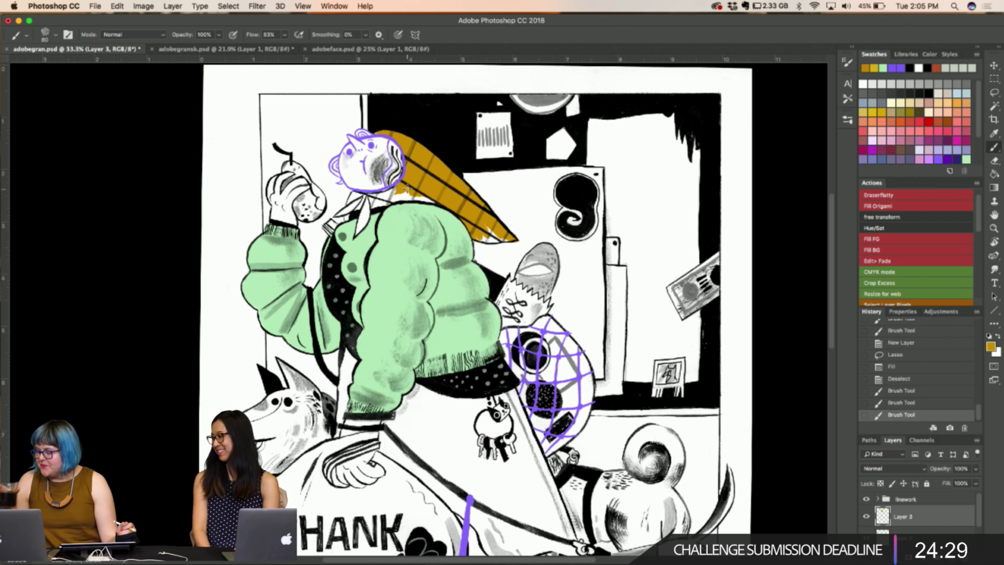
{"action": "mouse_move", "coordinate": [407, 188]}
{"action": "left_mouse_down"}
{"action": "mouse_move", "coordinate": [366, 198]}
{"action": "mouse_move", "coordinate": [487, 227]}
{"action": "mouse_move", "coordinate": [501, 236]}
{"action": "mouse_move", "coordinate": [481, 238]}
{"action": "mouse_move", "coordinate": [507, 238]}
{"action": "left_mouse_up"}
{"action": "left_click", "coordinate": [506, 238]}
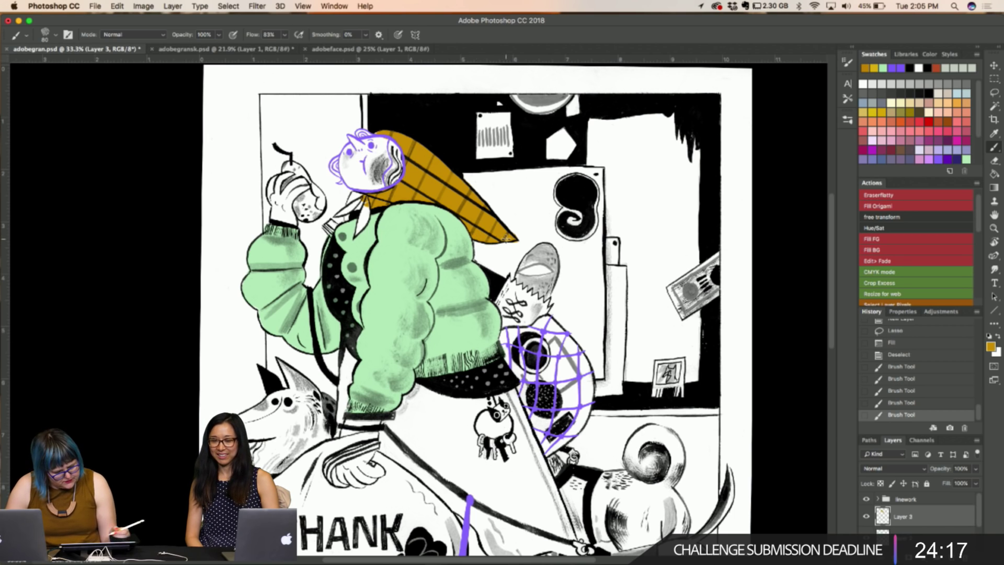
Paint the headscarf's knot and tails under the chin mustard, erasing the color that spills past the outline
{"action": "mouse_move", "coordinate": [360, 205]}
{"action": "left_mouse_down"}
{"action": "mouse_move", "coordinate": [349, 202]}
{"action": "mouse_move", "coordinate": [366, 195]}
{"action": "mouse_move", "coordinate": [354, 197]}
{"action": "left_mouse_up"}
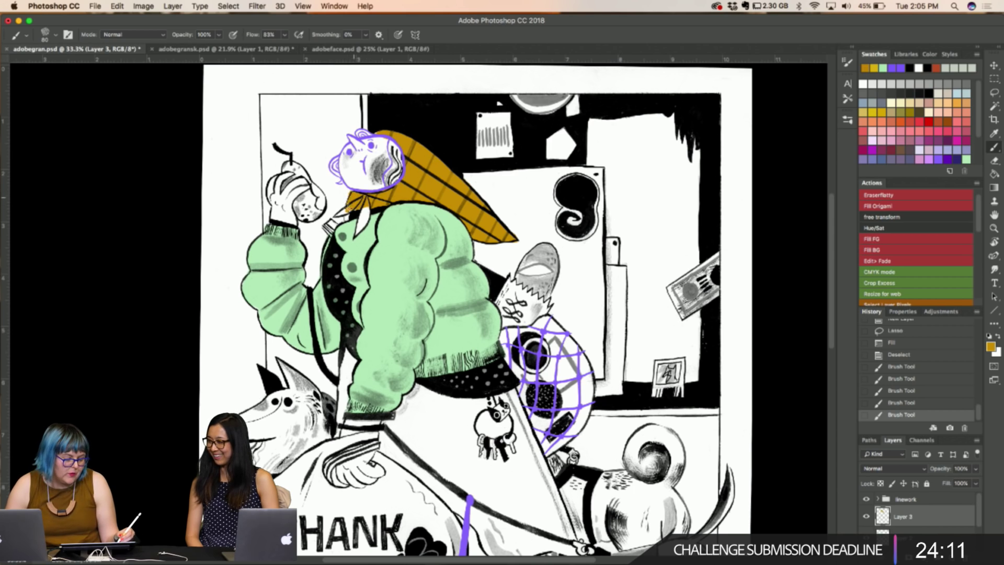
{"action": "left_click_drag", "start_coordinate": [348, 216], "coordinate": [353, 199]}
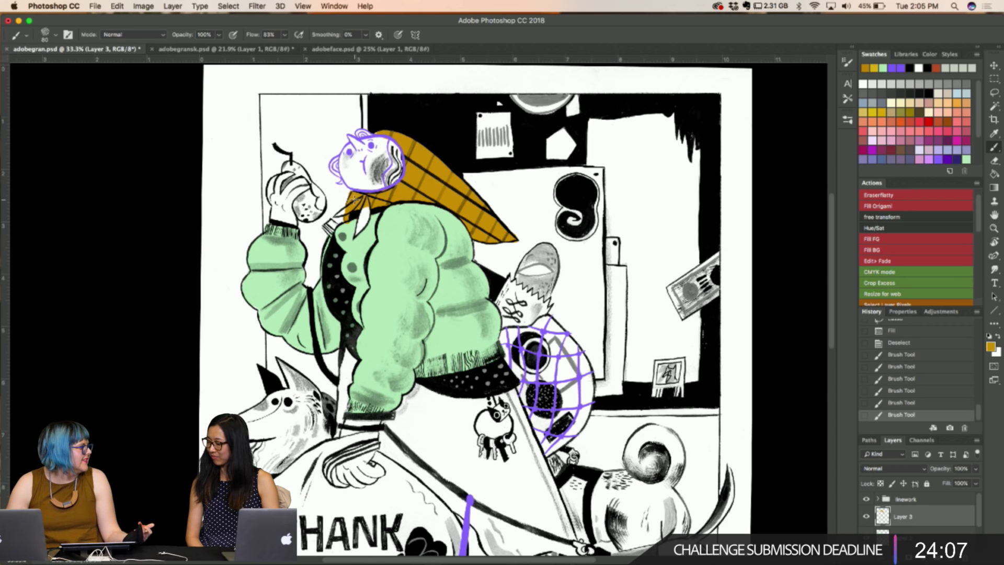
{"action": "key", "text": "e"}
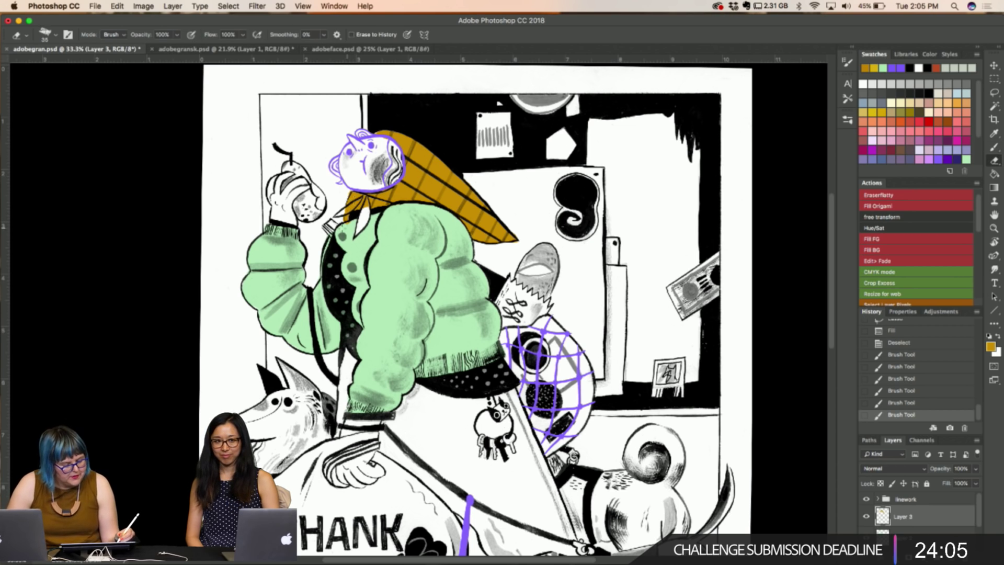
{"action": "left_click_drag", "start_coordinate": [337, 223], "coordinate": [350, 225]}
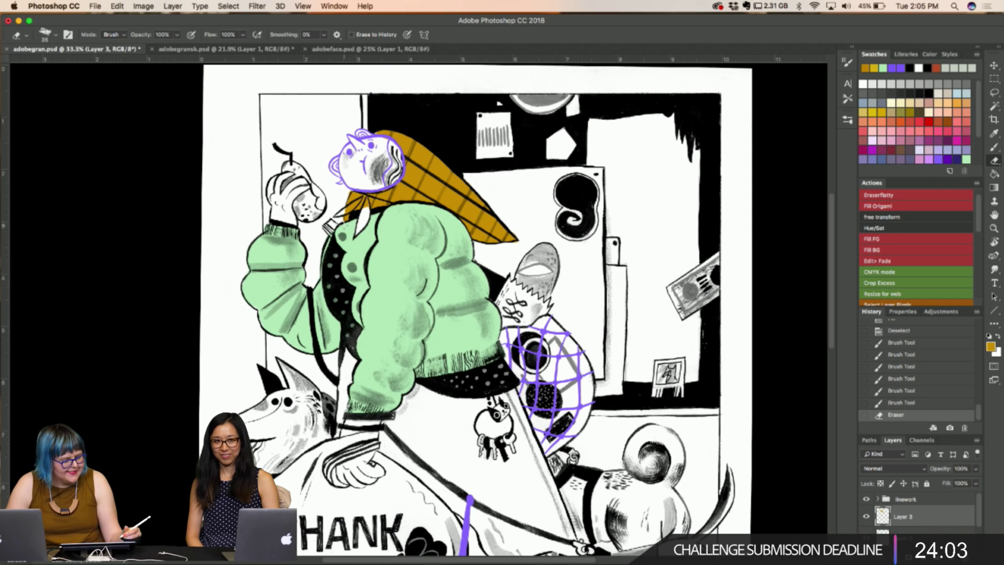
{"action": "key", "text": "b"}
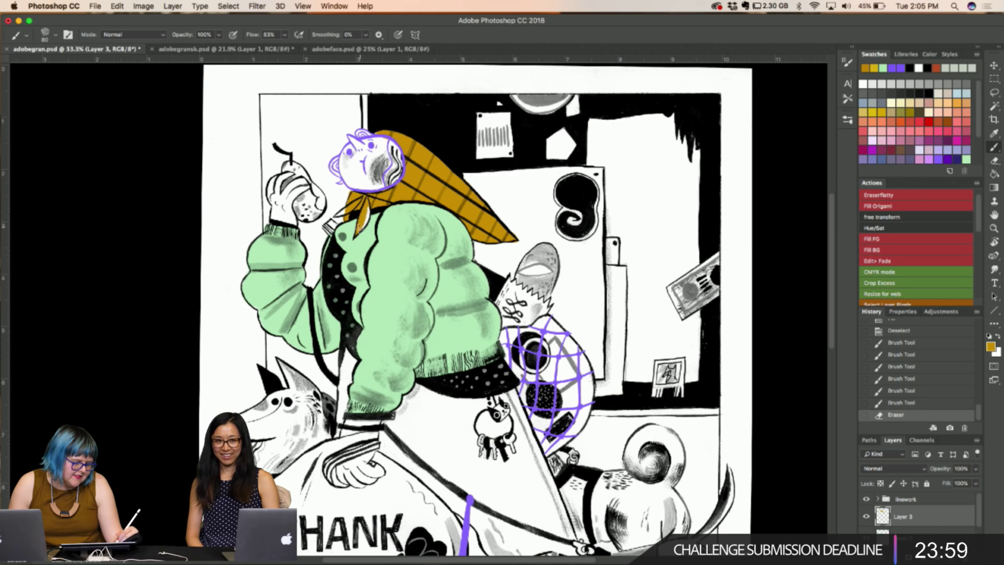
{"action": "left_click", "coordinate": [367, 196]}
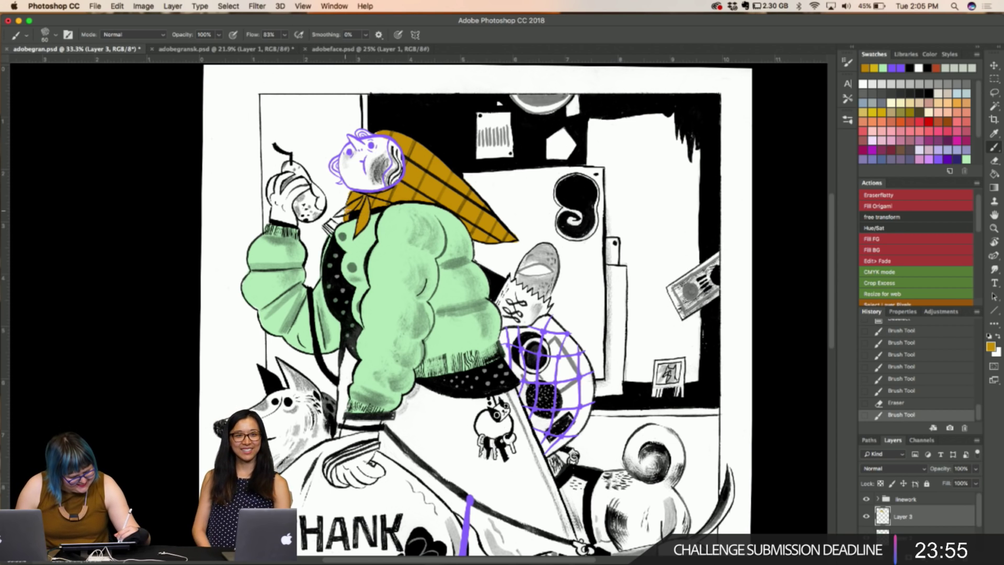
Brush mustard into the remaining gaps at the headscarf's knot and along its top edge by the forehead
{"action": "left_click_drag", "start_coordinate": [341, 214], "coordinate": [358, 204]}
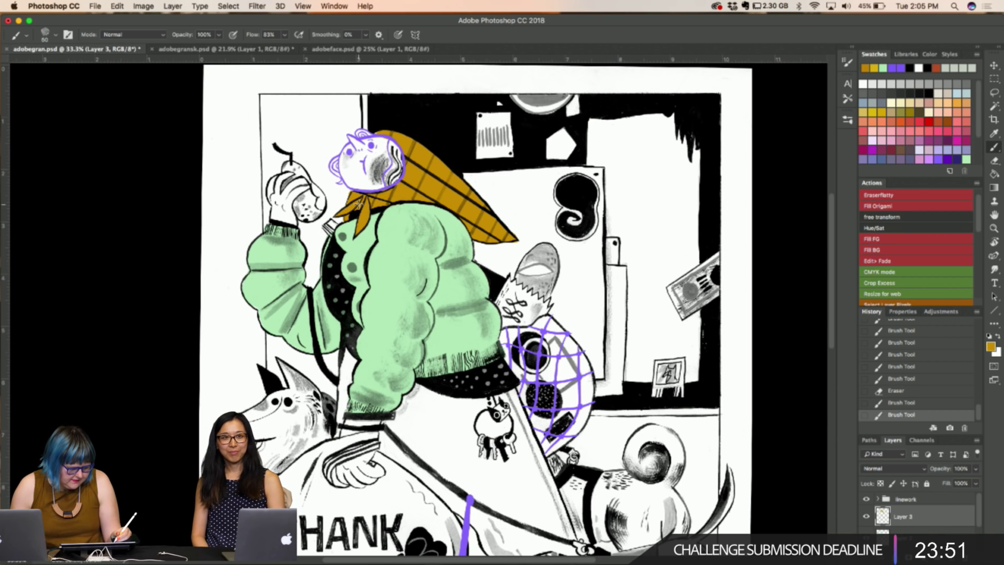
{"action": "left_click", "coordinate": [375, 129]}
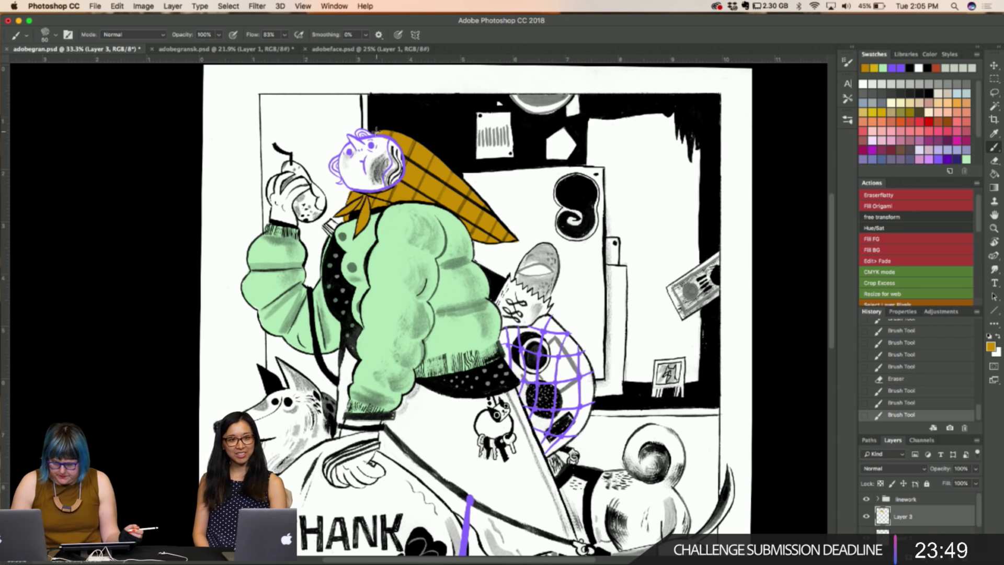
{"action": "scroll", "coordinate": [375, 130], "scroll_direction": "down", "scroll_amount": 6}
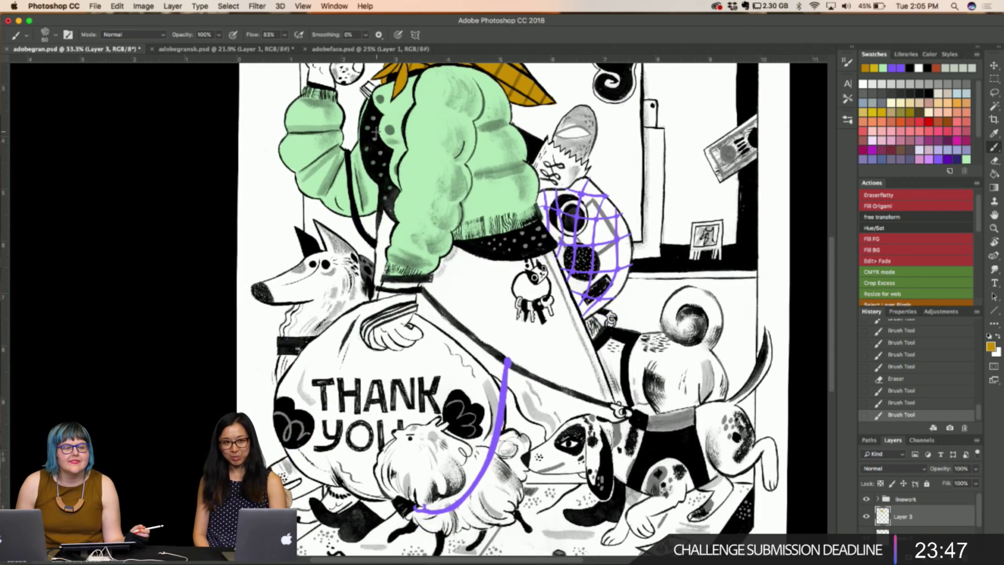
{"action": "scroll", "coordinate": [375, 132], "scroll_direction": "up", "scroll_amount": 2}
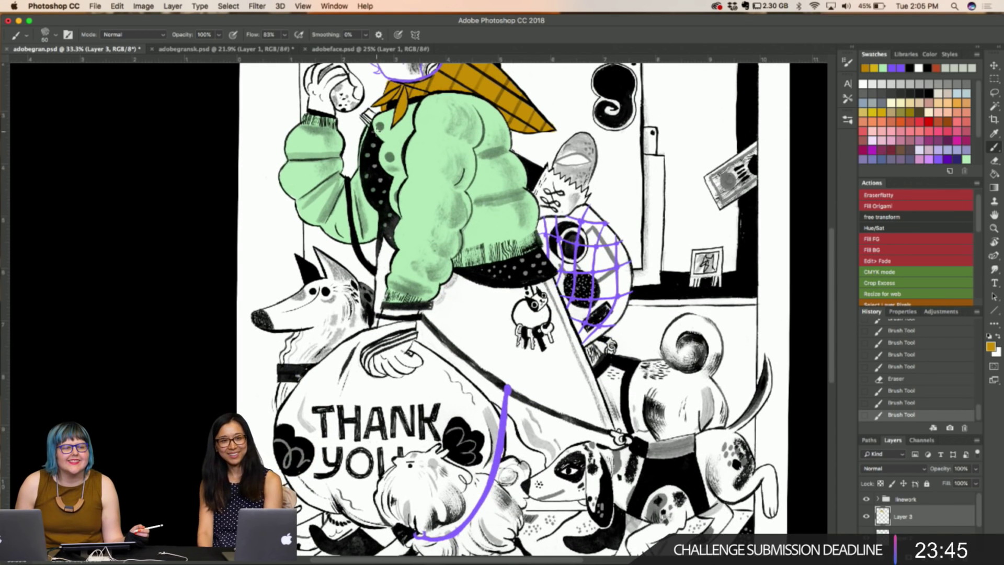
{"action": "scroll", "coordinate": [375, 131], "scroll_direction": "up", "scroll_amount": 4}
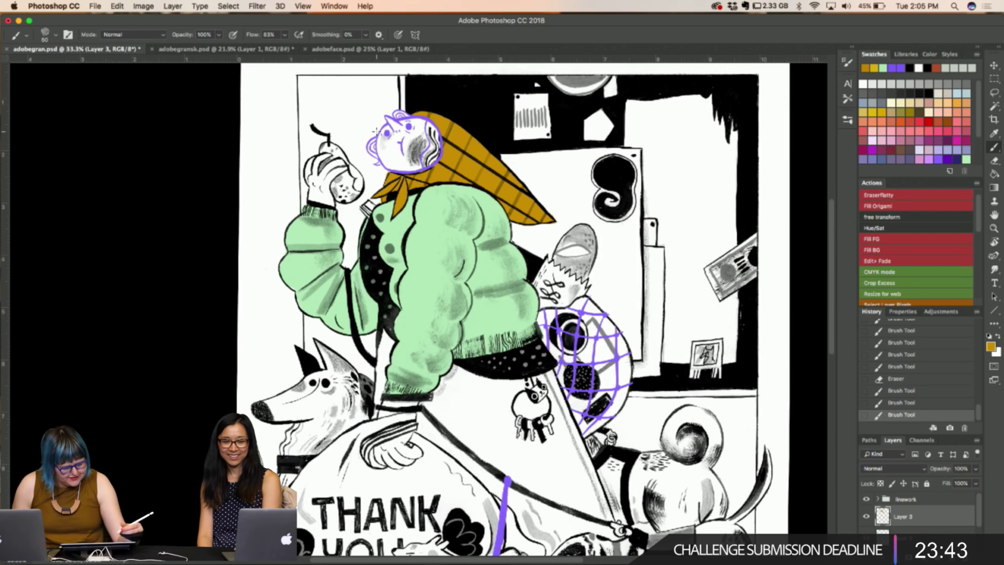
Erase the stray mustard around the face, beside the headscarf's knot and past its pointed tip
{"action": "key", "text": "e"}
{"action": "left_click_drag", "start_coordinate": [382, 181], "coordinate": [388, 171]}
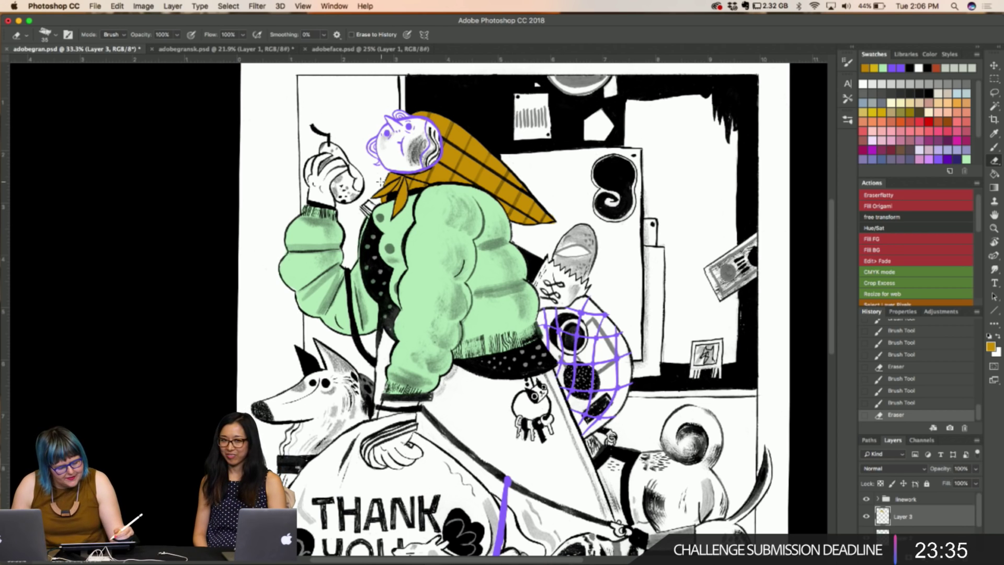
{"action": "left_click_drag", "start_coordinate": [421, 120], "coordinate": [428, 125]}
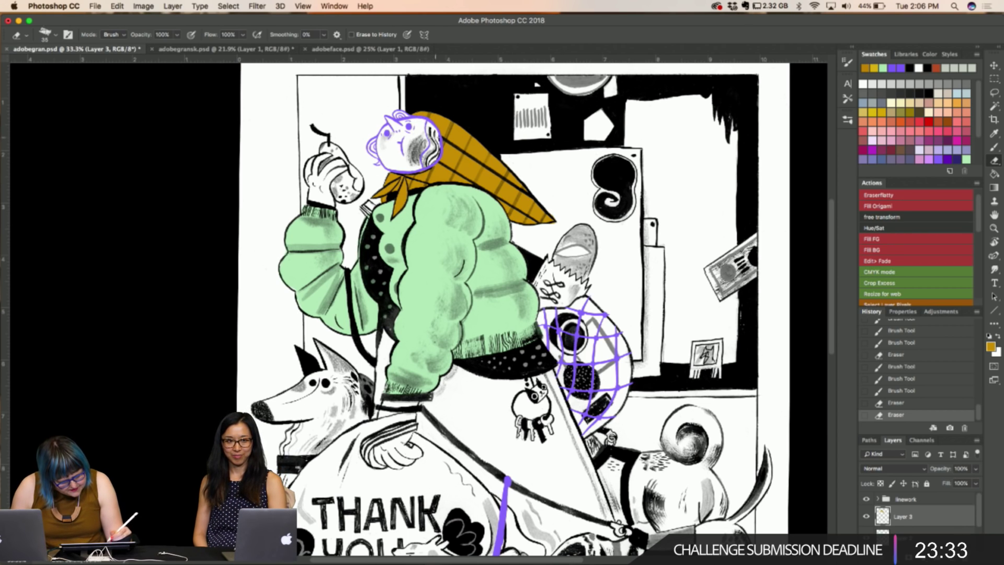
{"action": "left_click_drag", "start_coordinate": [390, 165], "coordinate": [373, 162]}
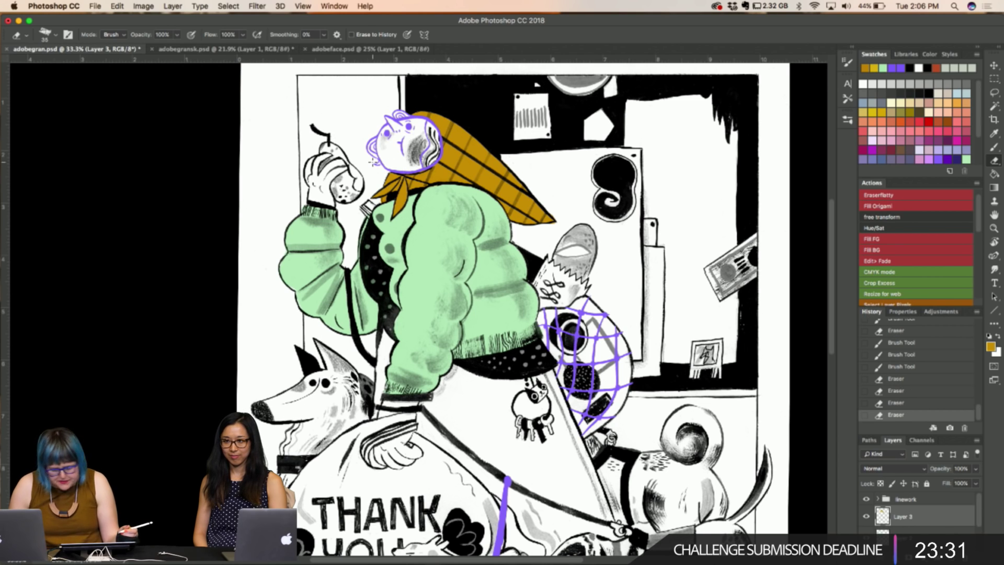
{"action": "key", "text": "b"}
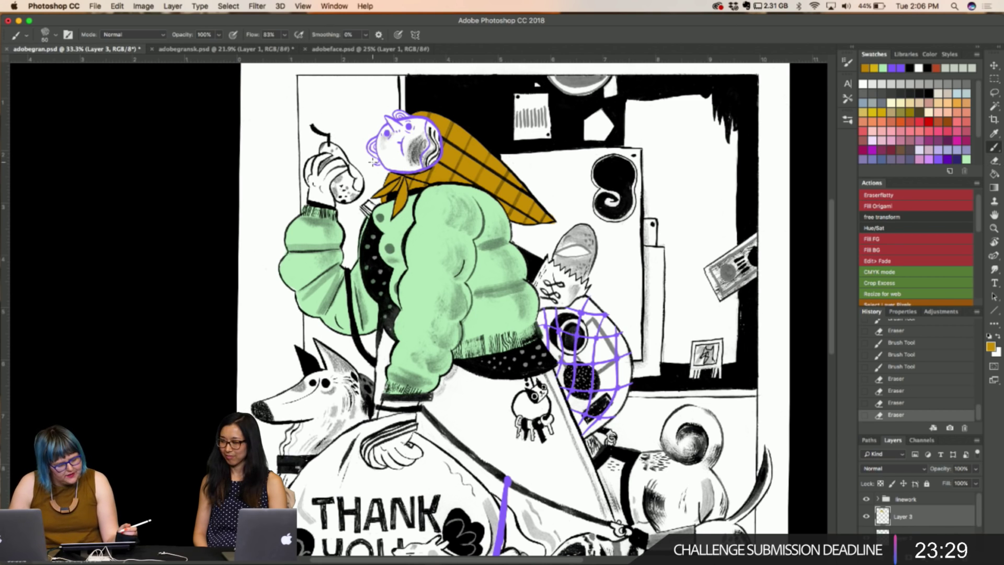
{"action": "key", "text": "e"}
{"action": "left_click_drag", "start_coordinate": [560, 221], "coordinate": [564, 221]}
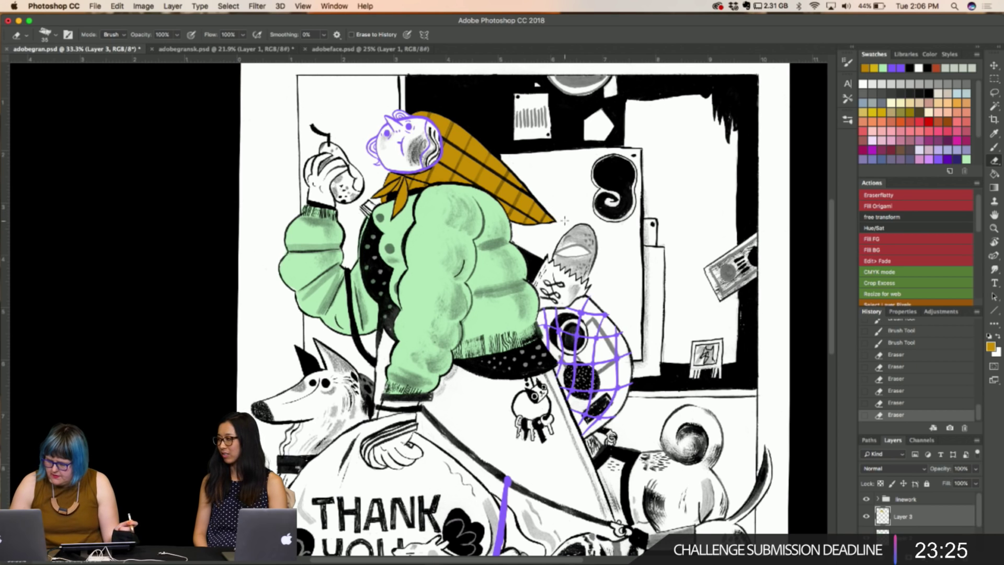
Set the foreground color to magenta, lasso the middle of the skirt, fill it on the headscarf's layer and deselect
{"action": "key", "text": "super+minus"}
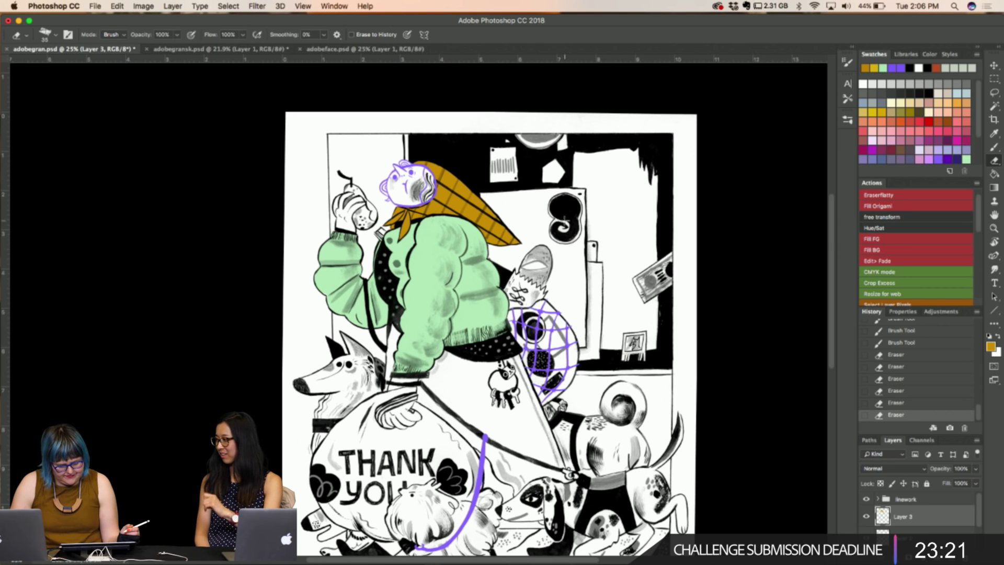
{"action": "scroll", "coordinate": [499, 309], "scroll_direction": "down", "scroll_amount": 5}
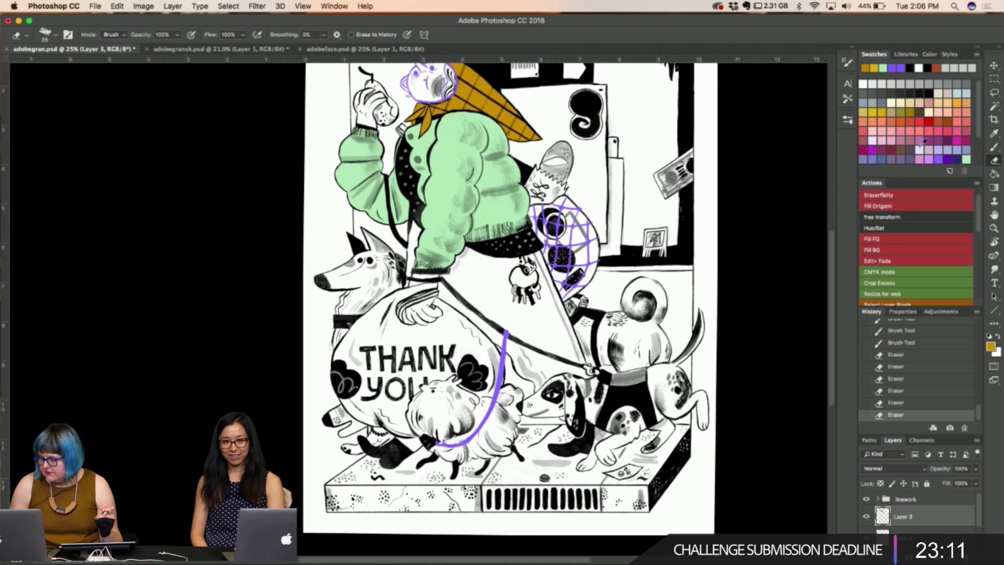
{"action": "left_click", "coordinate": [960, 140]}
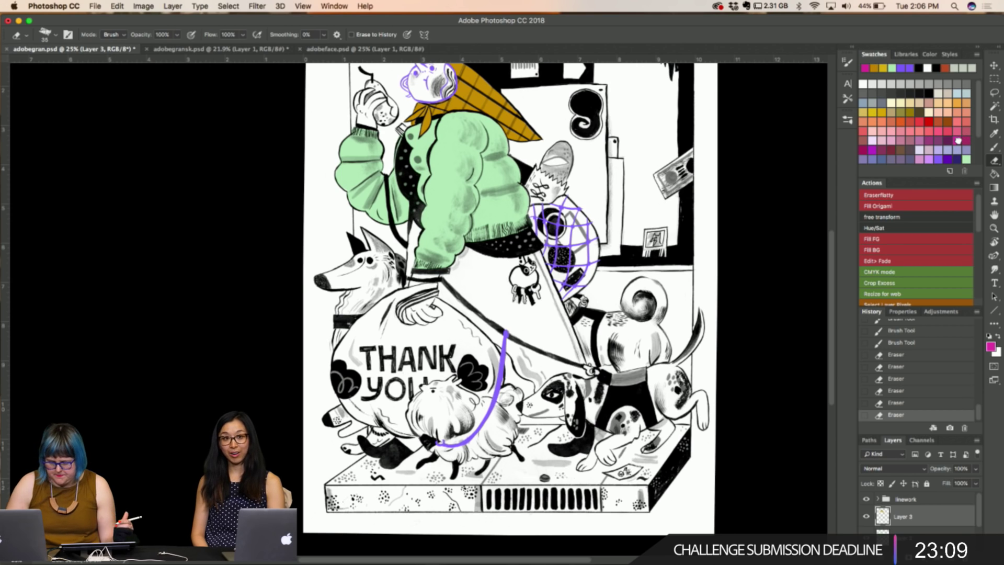
{"action": "key", "text": "b"}
{"action": "left_click_drag", "start_coordinate": [493, 291], "coordinate": [516, 327]}
{"action": "key", "text": "l"}
{"action": "mouse_move", "coordinate": [445, 288]}
{"action": "left_mouse_down"}
{"action": "mouse_move", "coordinate": [526, 355]}
{"action": "mouse_move", "coordinate": [554, 351]}
{"action": "mouse_move", "coordinate": [533, 301]}
{"action": "mouse_move", "coordinate": [499, 276]}
{"action": "mouse_move", "coordinate": [449, 288]}
{"action": "mouse_move", "coordinate": [495, 246]}
{"action": "mouse_move", "coordinate": [528, 264]}
{"action": "mouse_move", "coordinate": [532, 331]}
{"action": "left_mouse_up"}
{"action": "key", "text": "alt+BackSpace"}
{"action": "key", "text": "ctrl+d"}
{"action": "key", "text": "alt+BackSpace"}
{"action": "key", "text": "ctrl+d"}
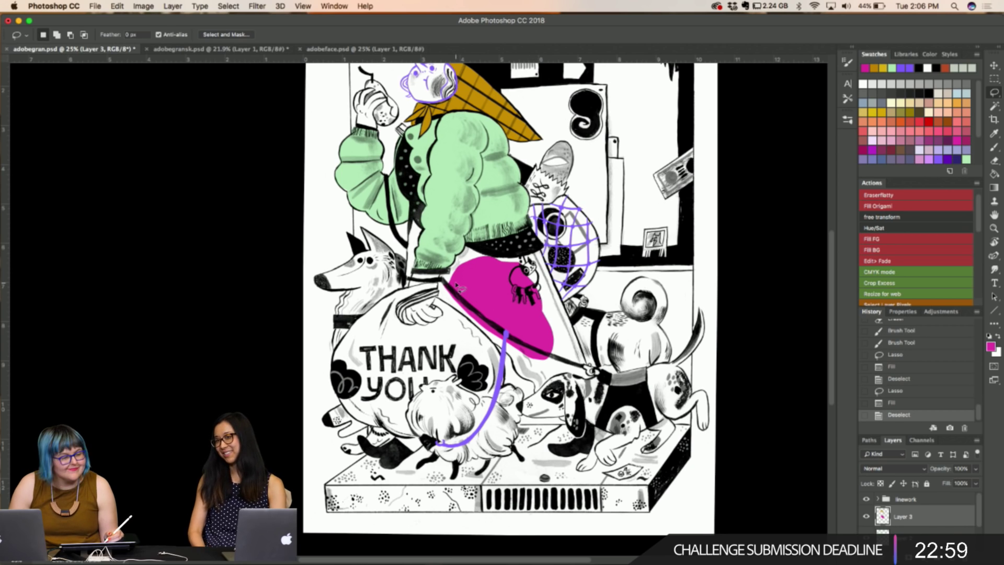
Brush magenta along the skirt's back edge beside the keys and into the area just below the leash
{"action": "key", "text": "b"}
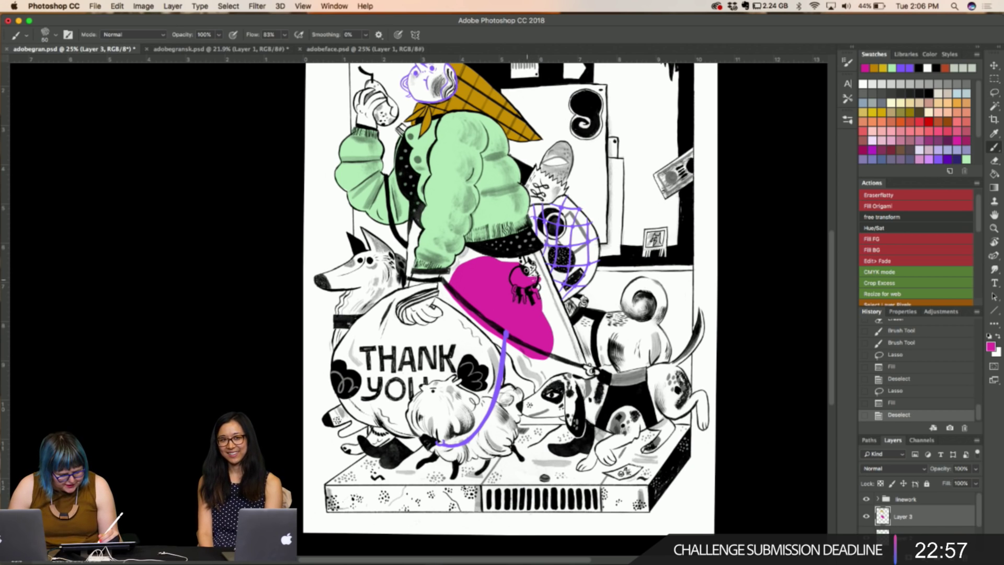
{"action": "mouse_move", "coordinate": [537, 275]}
{"action": "left_mouse_down"}
{"action": "mouse_move", "coordinate": [538, 309]}
{"action": "mouse_move", "coordinate": [542, 293]}
{"action": "mouse_move", "coordinate": [549, 311]}
{"action": "mouse_move", "coordinate": [547, 272]}
{"action": "mouse_move", "coordinate": [581, 361]}
{"action": "mouse_move", "coordinate": [554, 303]}
{"action": "mouse_move", "coordinate": [549, 330]}
{"action": "mouse_move", "coordinate": [539, 310]}
{"action": "left_mouse_up"}
{"action": "mouse_move", "coordinate": [529, 351]}
{"action": "left_mouse_down"}
{"action": "mouse_move", "coordinate": [517, 375]}
{"action": "mouse_move", "coordinate": [510, 355]}
{"action": "mouse_move", "coordinate": [523, 369]}
{"action": "mouse_move", "coordinate": [492, 321]}
{"action": "left_mouse_up"}
Lasso the uncolored skirt areas along and below the black leash, fill them with magenta and deselect
{"action": "key", "text": "l"}
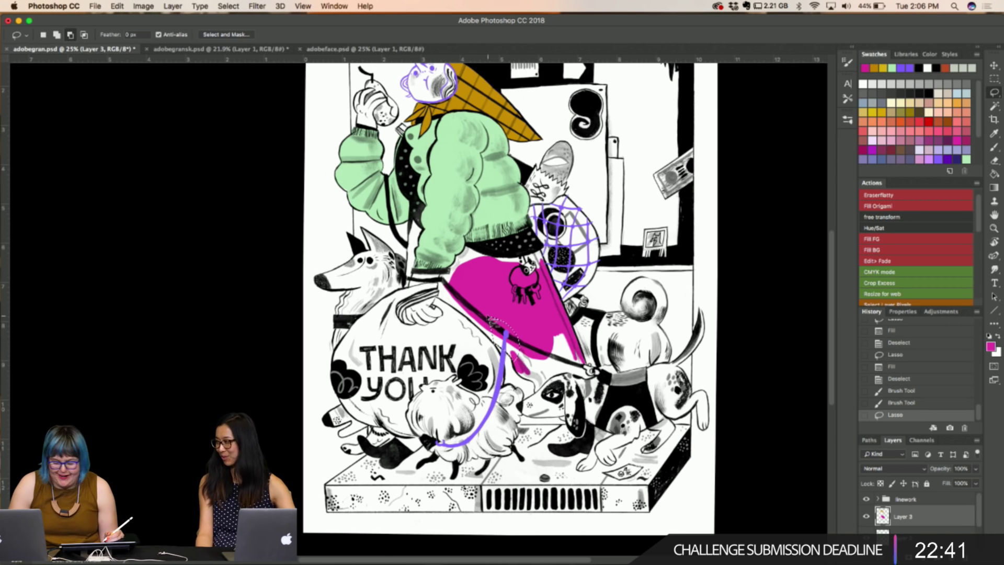
{"action": "key", "text": "alt+BackSpace"}
{"action": "key", "text": "super+d"}
{"action": "mouse_move", "coordinate": [502, 350]}
{"action": "left_mouse_down"}
{"action": "mouse_move", "coordinate": [452, 291]}
{"action": "mouse_move", "coordinate": [506, 333]}
{"action": "left_mouse_up"}
{"action": "left_click", "coordinate": [494, 340]}
{"action": "key", "text": "alt+BackSpace"}
{"action": "key", "text": "super+d"}
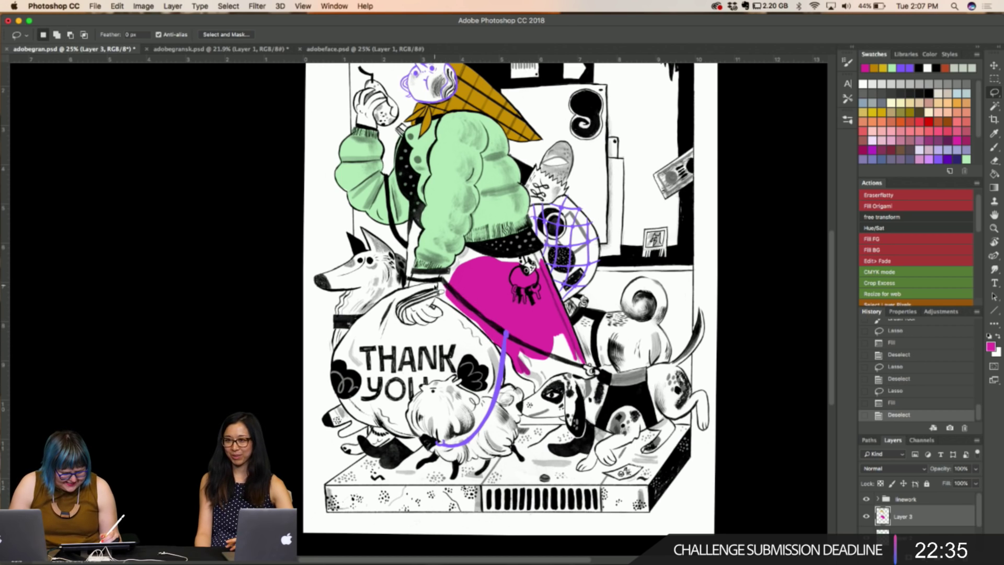
{"action": "mouse_move", "coordinate": [539, 393]}
{"action": "left_mouse_down"}
{"action": "mouse_move", "coordinate": [577, 366]}
{"action": "mouse_move", "coordinate": [538, 344]}
{"action": "left_mouse_up"}
{"action": "key", "text": "alt+BackSpace"}
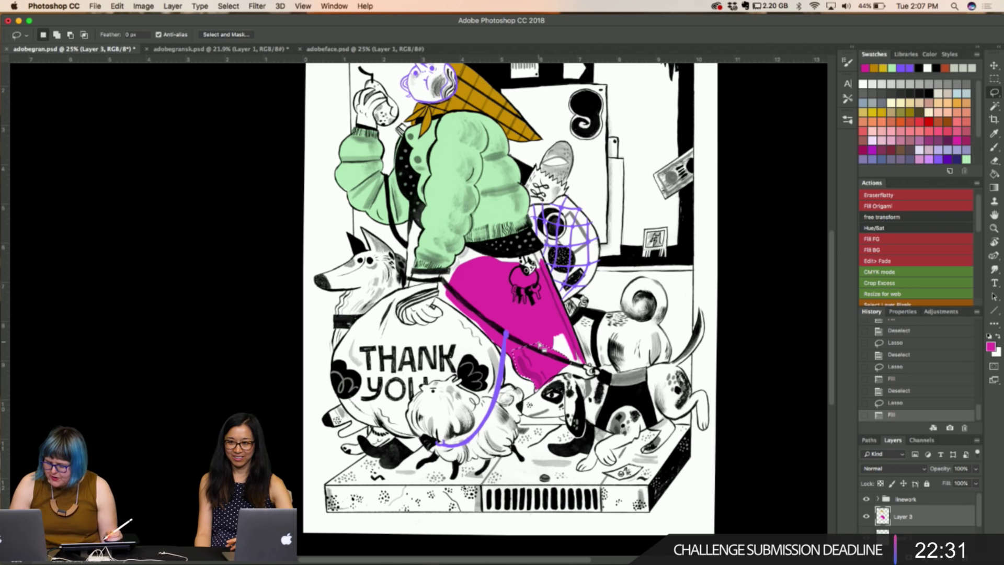
{"action": "key", "text": "b"}
{"action": "key", "text": "super+d"}
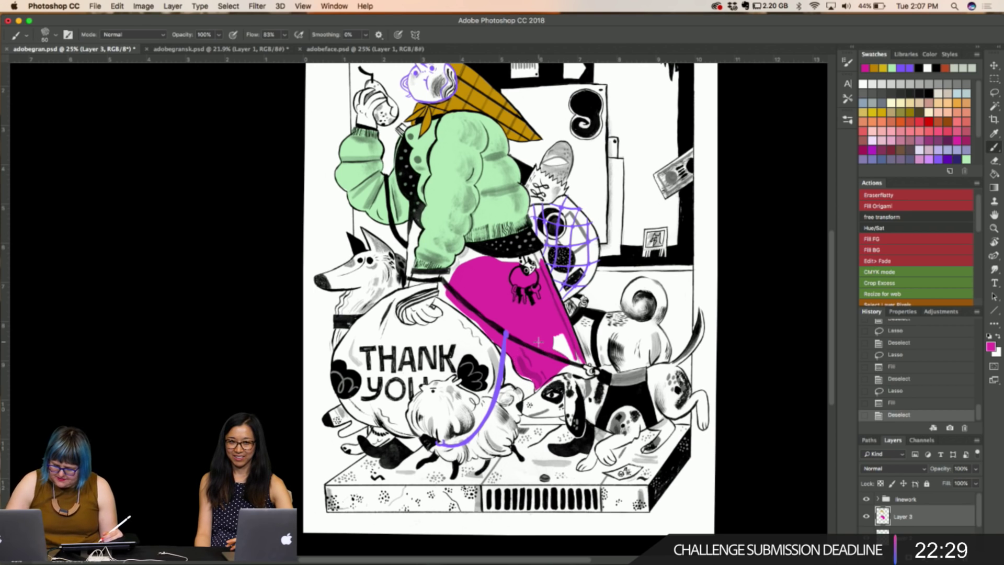
Brush magenta over the remaining gaps along the skirt's hem and back corner, erasing the spill near the leash's end
{"action": "left_click_drag", "start_coordinate": [527, 375], "coordinate": [534, 380]}
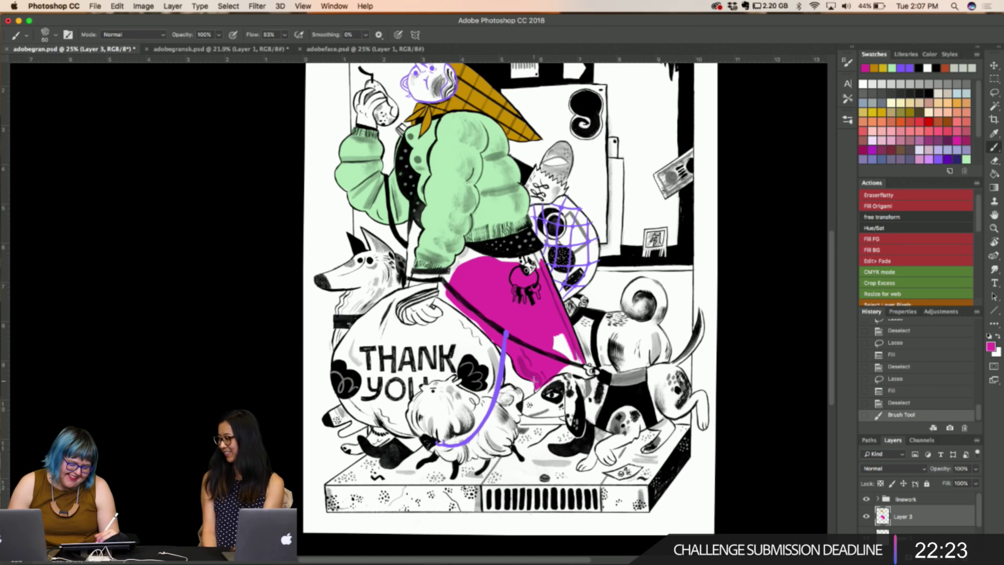
{"action": "mouse_move", "coordinate": [538, 384]}
{"action": "left_mouse_down"}
{"action": "mouse_move", "coordinate": [551, 368]}
{"action": "mouse_move", "coordinate": [549, 337]}
{"action": "mouse_move", "coordinate": [567, 350]}
{"action": "mouse_move", "coordinate": [558, 338]}
{"action": "mouse_move", "coordinate": [567, 367]}
{"action": "mouse_move", "coordinate": [554, 372]}
{"action": "mouse_move", "coordinate": [575, 372]}
{"action": "mouse_move", "coordinate": [573, 356]}
{"action": "mouse_move", "coordinate": [584, 372]}
{"action": "left_mouse_up"}
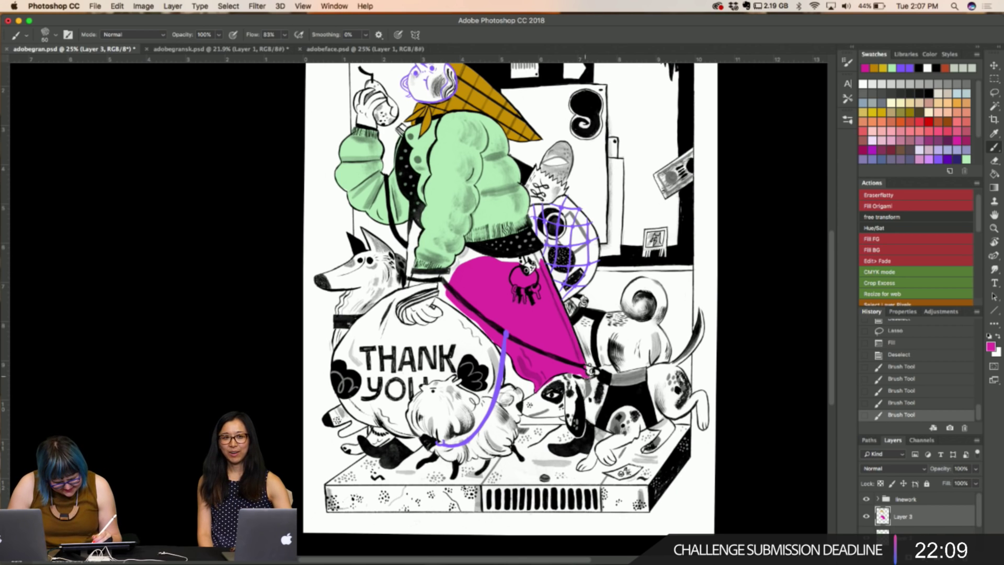
{"action": "left_click_drag", "start_coordinate": [581, 376], "coordinate": [575, 373]}
{"action": "key", "text": "e"}
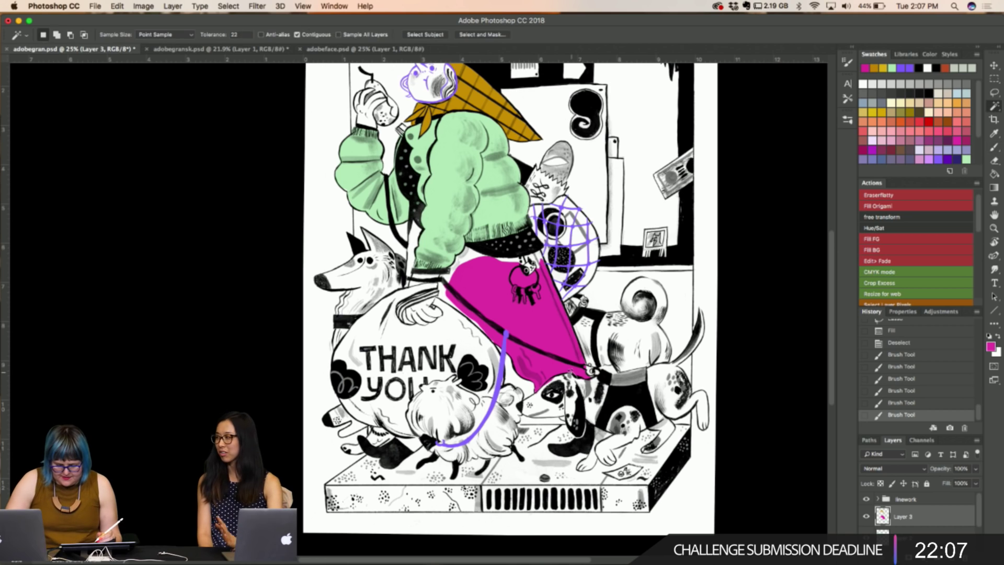
{"action": "left_click_drag", "start_coordinate": [582, 369], "coordinate": [588, 366]}
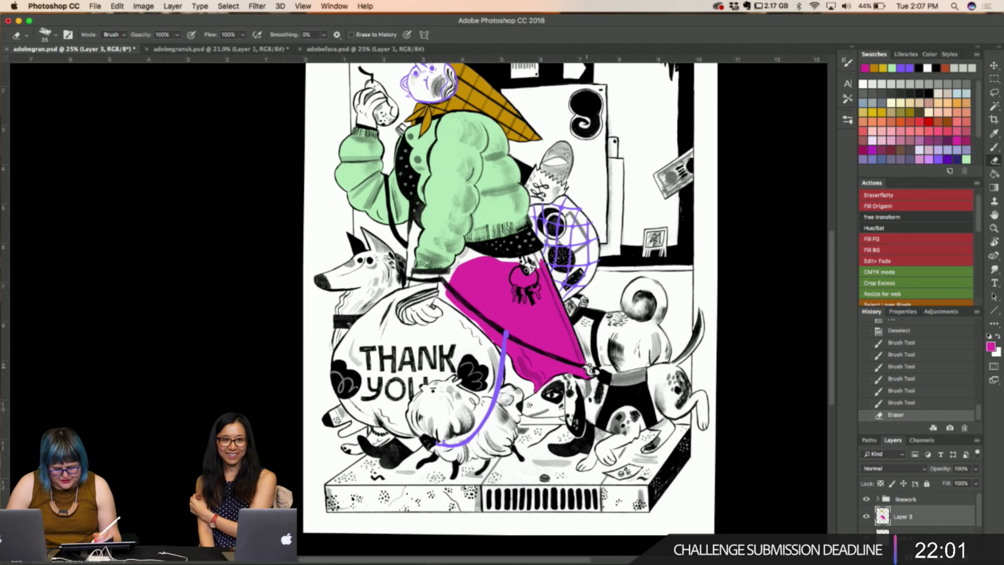
{"action": "key", "text": "super+equal"}
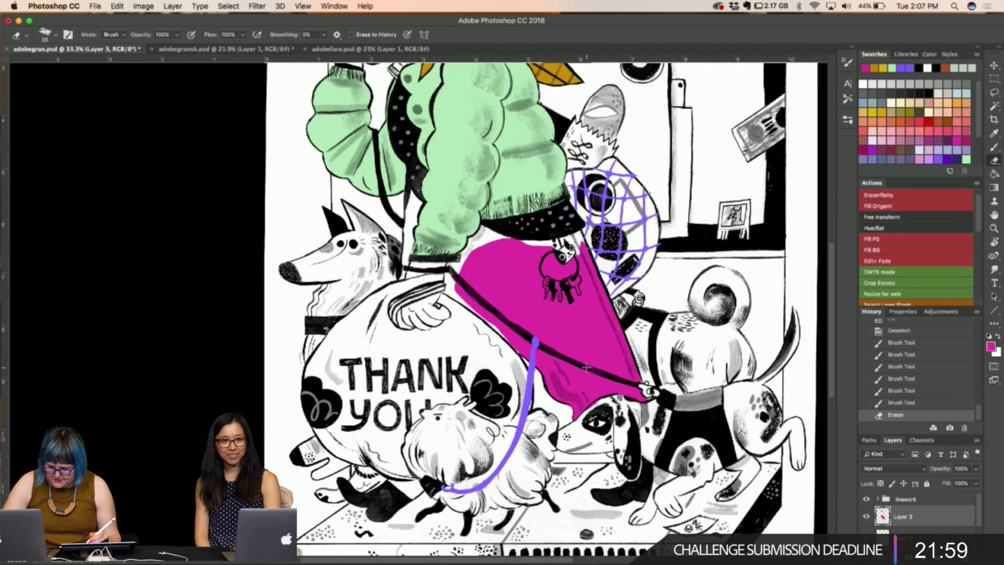
Erase stray magenta along the skirt's right edge and brush magenta into the bare skirt areas under the jacket hem and sleeve
{"action": "mouse_move", "coordinate": [639, 383]}
{"action": "left_mouse_down"}
{"action": "mouse_move", "coordinate": [641, 392]}
{"action": "mouse_move", "coordinate": [641, 378]}
{"action": "left_mouse_up"}
{"action": "key", "text": "b"}
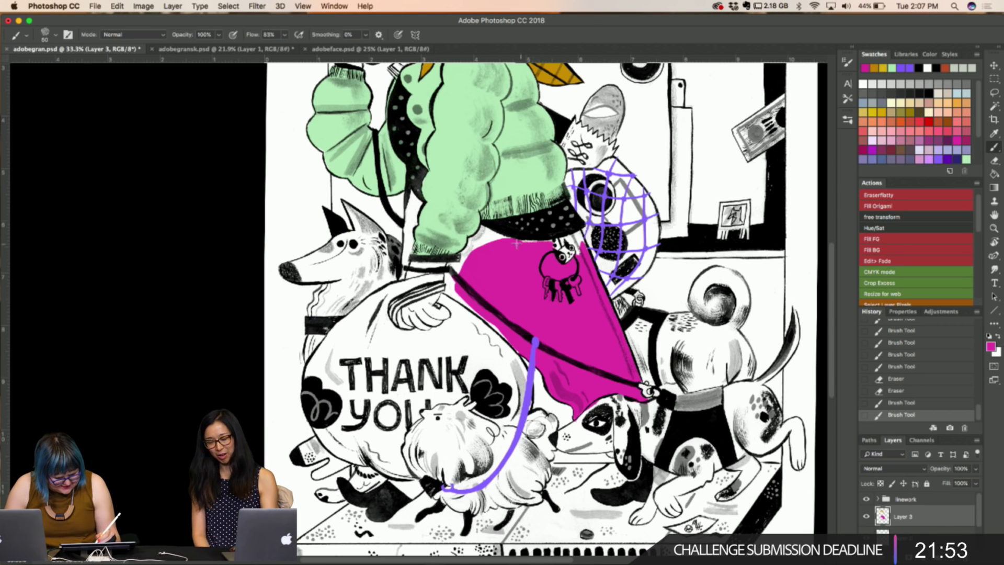
{"action": "mouse_move", "coordinate": [536, 241]}
{"action": "left_mouse_down"}
{"action": "mouse_move", "coordinate": [487, 229]}
{"action": "mouse_move", "coordinate": [470, 237]}
{"action": "mouse_move", "coordinate": [464, 264]}
{"action": "mouse_move", "coordinate": [483, 238]}
{"action": "mouse_move", "coordinate": [493, 244]}
{"action": "mouse_move", "coordinate": [449, 277]}
{"action": "mouse_move", "coordinate": [453, 297]}
{"action": "mouse_move", "coordinate": [517, 351]}
{"action": "left_mouse_up"}
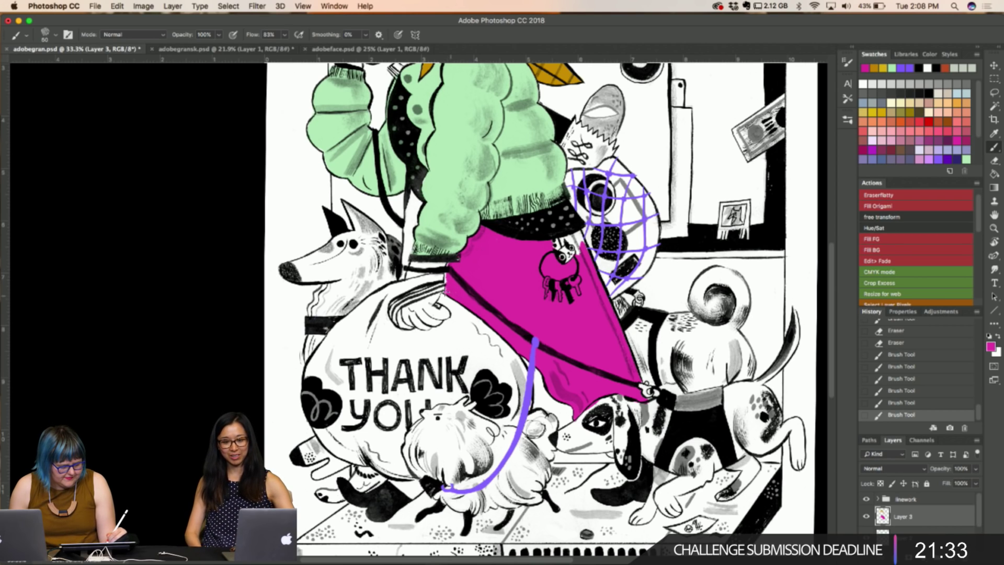
{"action": "left_click_drag", "start_coordinate": [447, 273], "coordinate": [457, 267]}
{"action": "scroll", "coordinate": [457, 266], "scroll_direction": "up", "scroll_amount": 3}
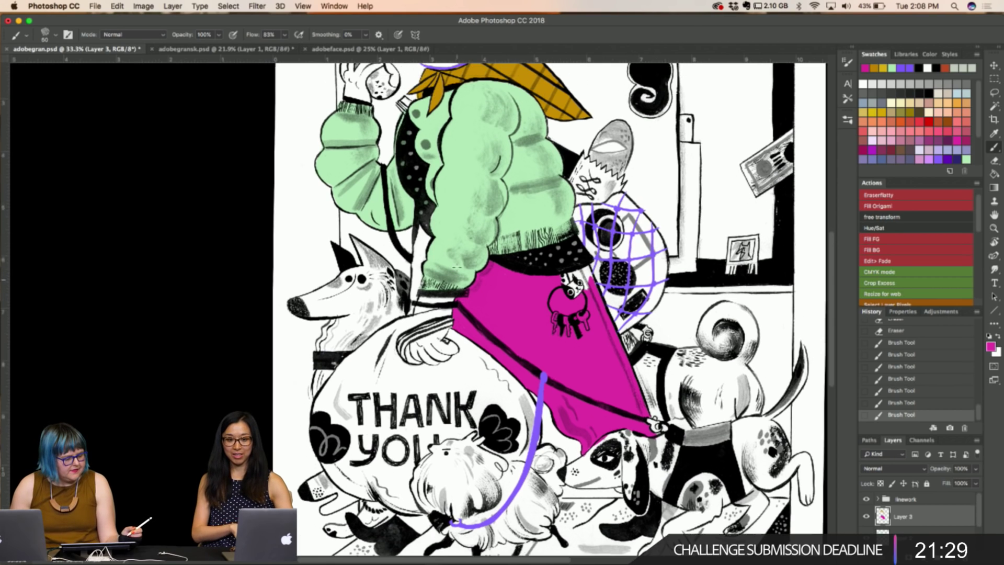
{"action": "mouse_move", "coordinate": [377, 251]}
{"action": "left_mouse_down"}
{"action": "mouse_move", "coordinate": [418, 283]}
{"action": "mouse_move", "coordinate": [418, 246]}
{"action": "mouse_move", "coordinate": [398, 252]}
{"action": "left_mouse_up"}
{"action": "left_click_drag", "start_coordinate": [402, 244], "coordinate": [359, 229]}
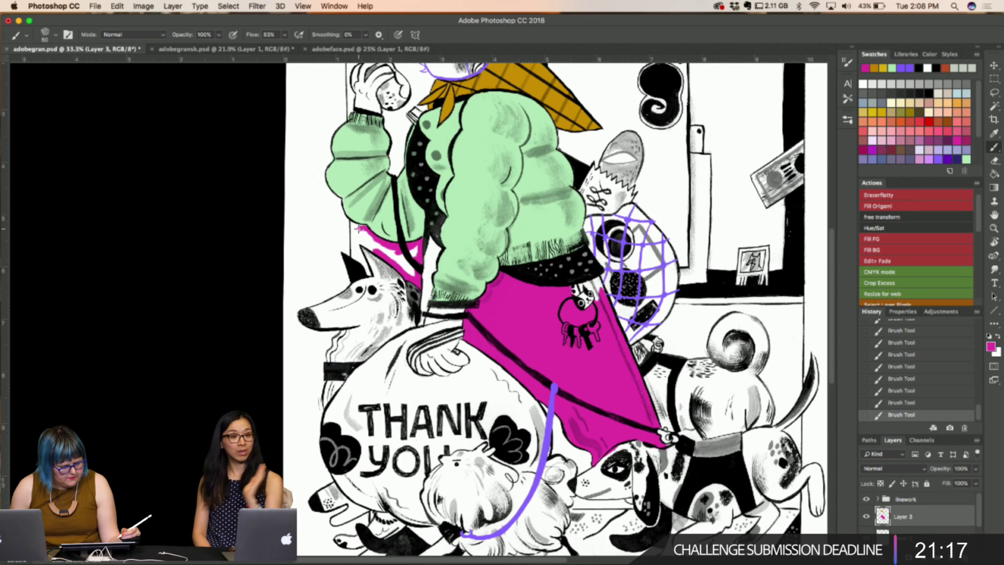
{"action": "key", "text": "super+z"}
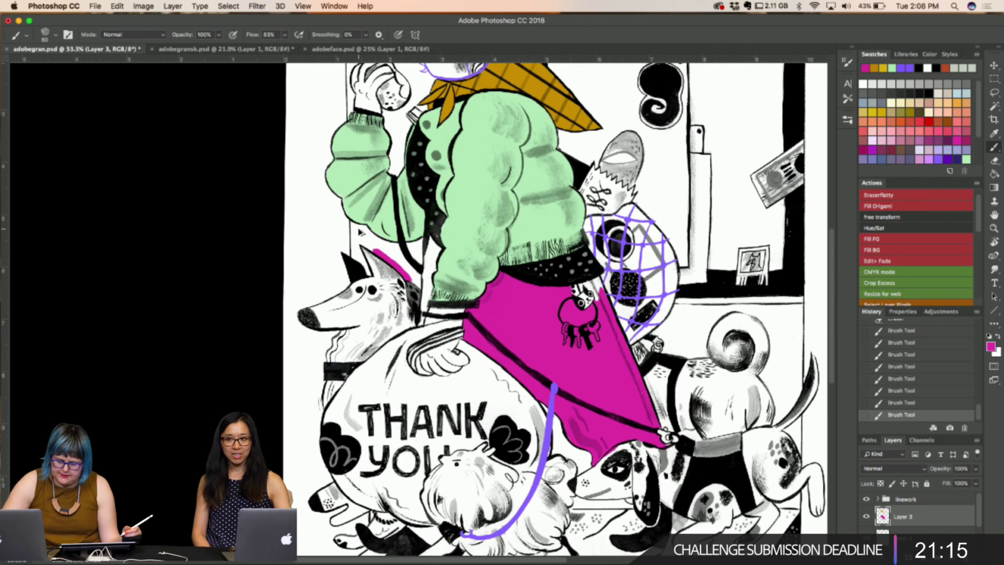
{"action": "key", "text": "super+z"}
Brush magenta into the narrow strip of skirt between the grandmother's sleeve and the long-nosed dog
{"action": "mouse_move", "coordinate": [429, 264]}
{"action": "left_mouse_down"}
{"action": "mouse_move", "coordinate": [421, 327]}
{"action": "mouse_move", "coordinate": [431, 233]}
{"action": "mouse_move", "coordinate": [429, 259]}
{"action": "mouse_move", "coordinate": [438, 253]}
{"action": "mouse_move", "coordinate": [426, 278]}
{"action": "left_mouse_up"}
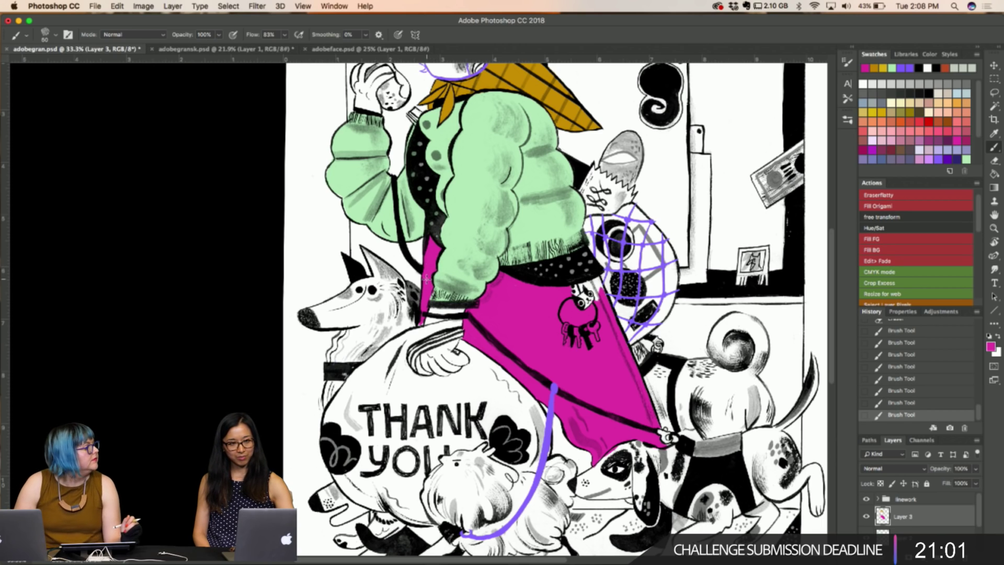
{"action": "left_click_drag", "start_coordinate": [419, 324], "coordinate": [421, 328]}
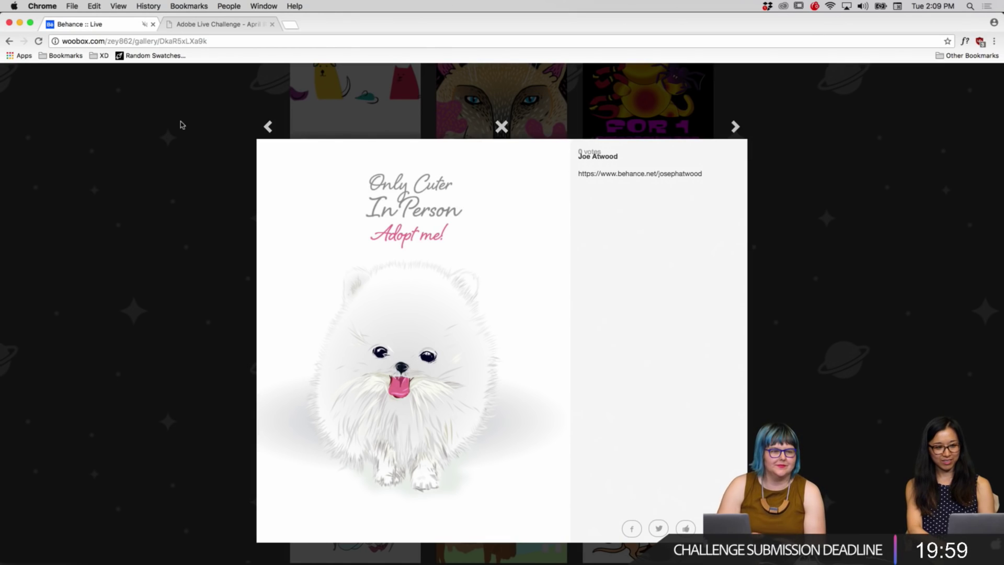
Switch to Chrome and go back through the enlarged artworks in the challenge submission gallery
{"action": "left_click", "coordinate": [268, 128]}
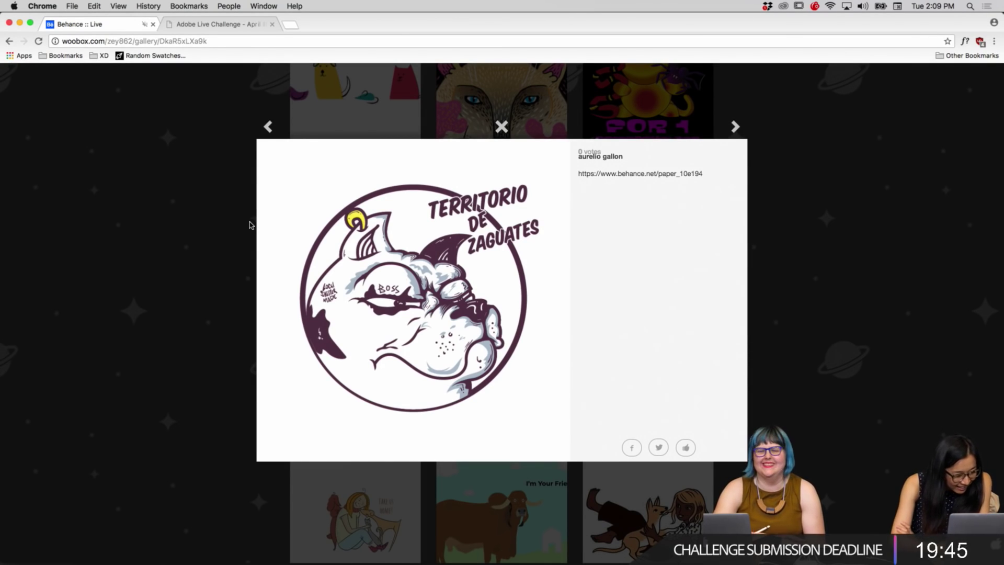
{"action": "left_click", "coordinate": [268, 127]}
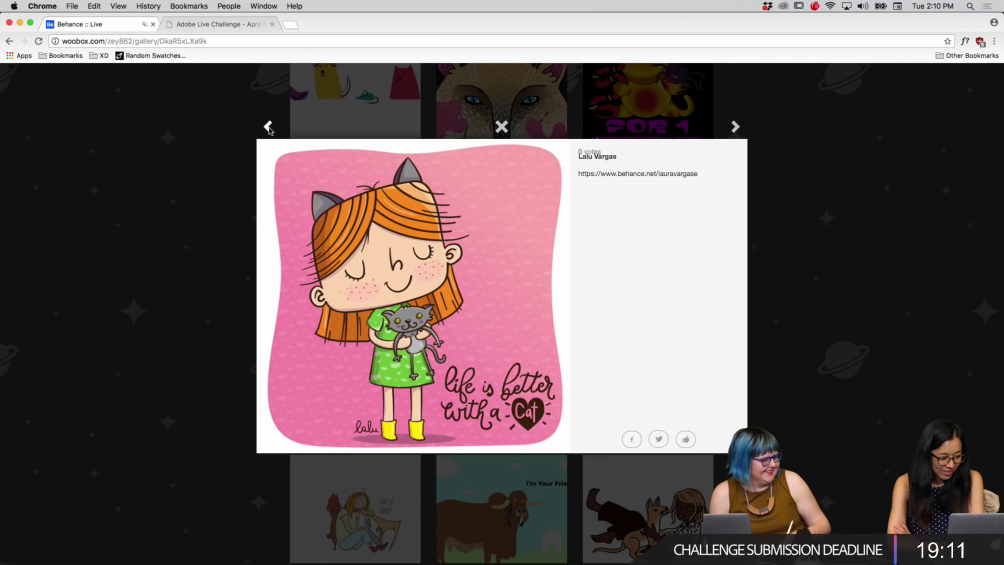
{"action": "left_click", "coordinate": [268, 127]}
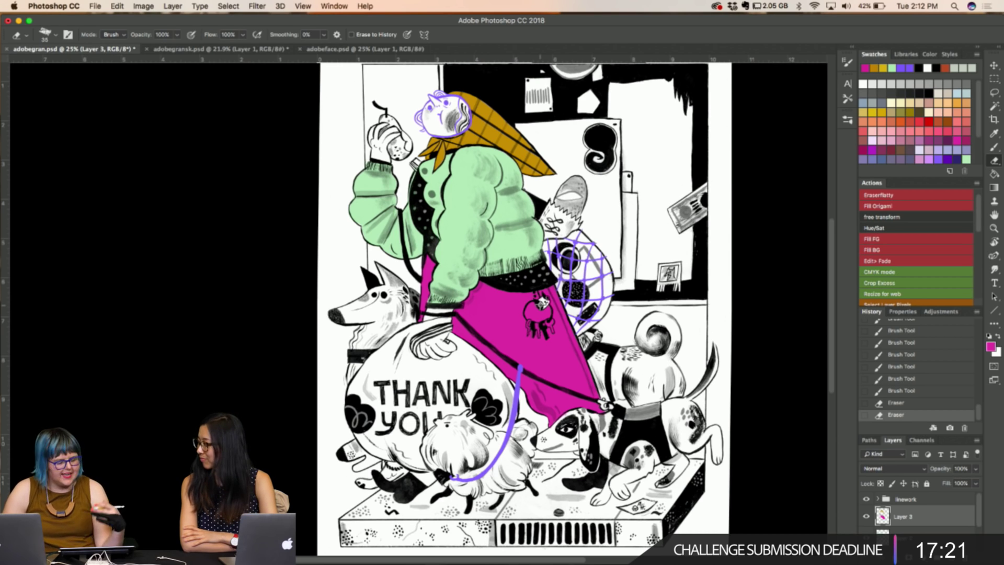
In Photoshop's adobegran.psd, add a new layer below the linework group and lasso the front face of the sidewalk slab
{"action": "scroll", "coordinate": [522, 309], "scroll_direction": "right", "scroll_amount": 3}
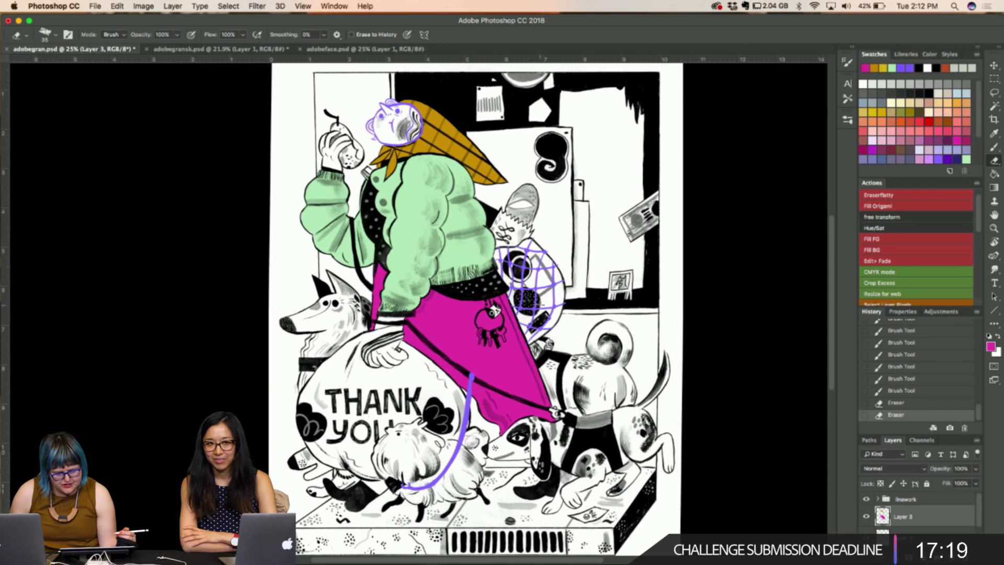
{"action": "scroll", "coordinate": [523, 308], "scroll_direction": "up", "scroll_amount": 2}
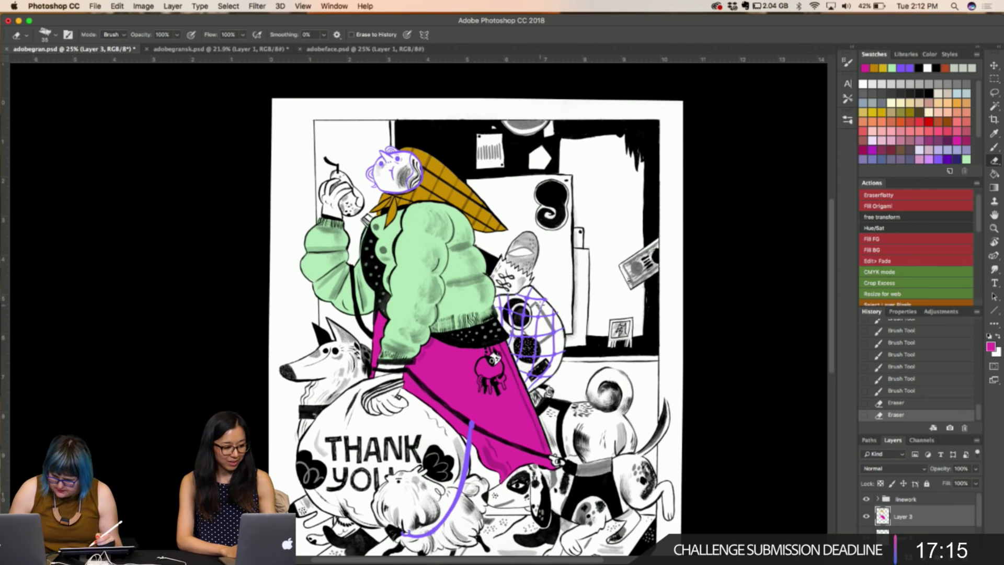
{"action": "scroll", "coordinate": [286, 354], "scroll_direction": "down", "scroll_amount": 5}
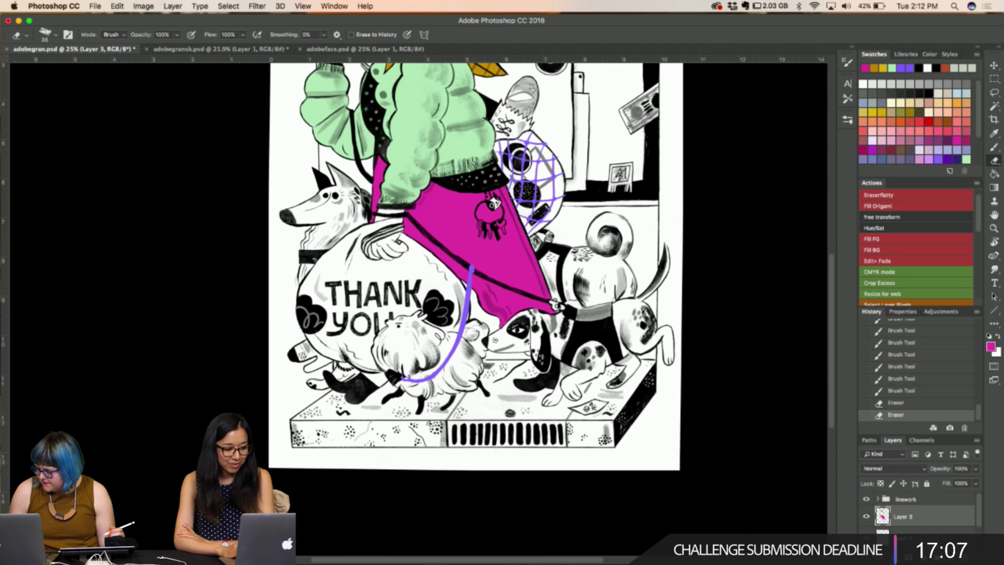
{"action": "key", "text": "super+shift+alt+n"}
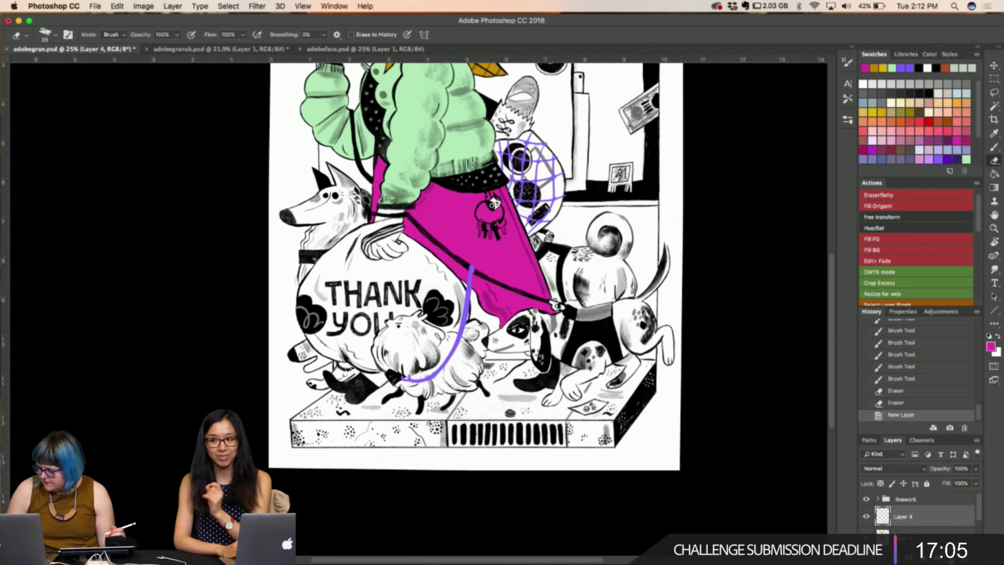
{"action": "key", "text": "l"}
{"action": "mouse_move", "coordinate": [313, 418]}
{"action": "left_mouse_down"}
{"action": "mouse_move", "coordinate": [305, 438]}
{"action": "mouse_move", "coordinate": [562, 438]}
{"action": "mouse_move", "coordinate": [514, 413]}
{"action": "mouse_move", "coordinate": [311, 417]}
{"action": "left_mouse_up"}
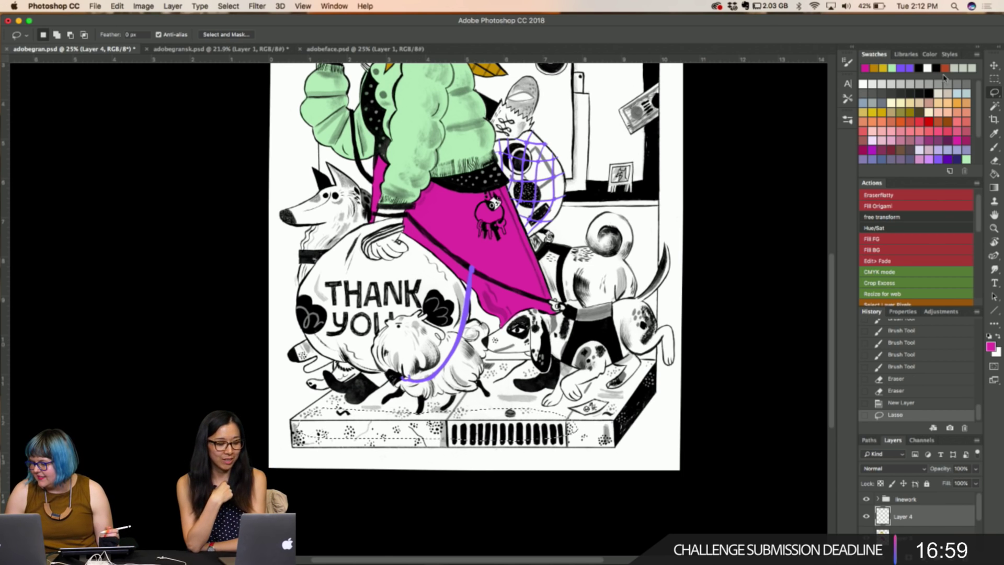
Open the recent file maybepalette.psd and sample its tan blob as the foreground colour
{"action": "left_click", "coordinate": [924, 99]}
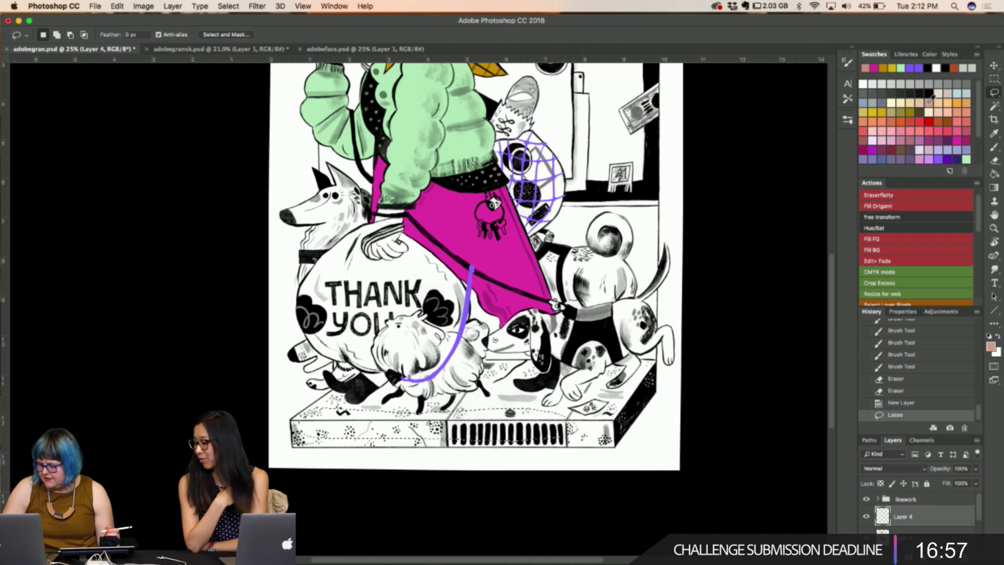
{"action": "left_click", "coordinate": [98, 6]}
{"action": "mouse_move", "coordinate": [187, 62]}
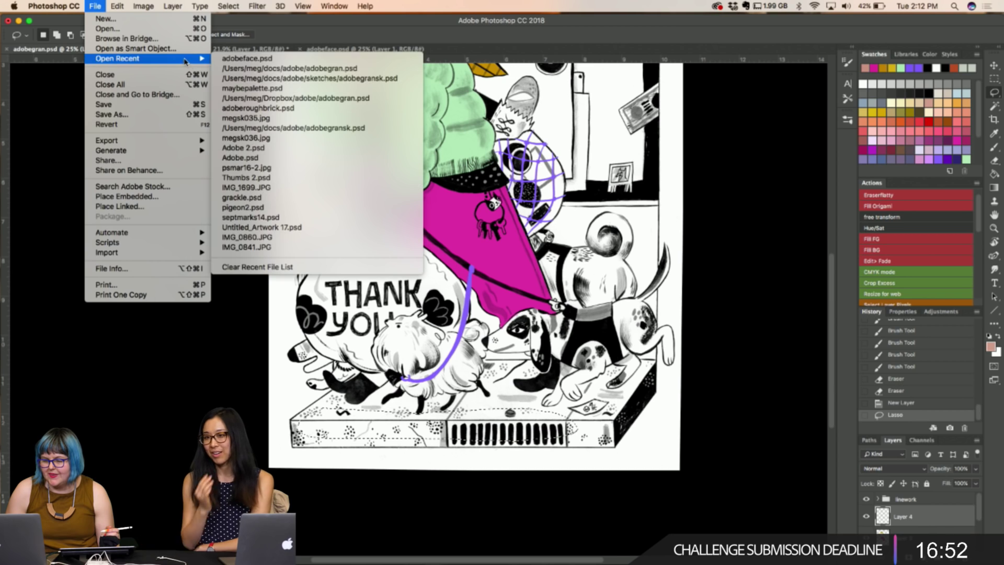
{"action": "left_click", "coordinate": [244, 89]}
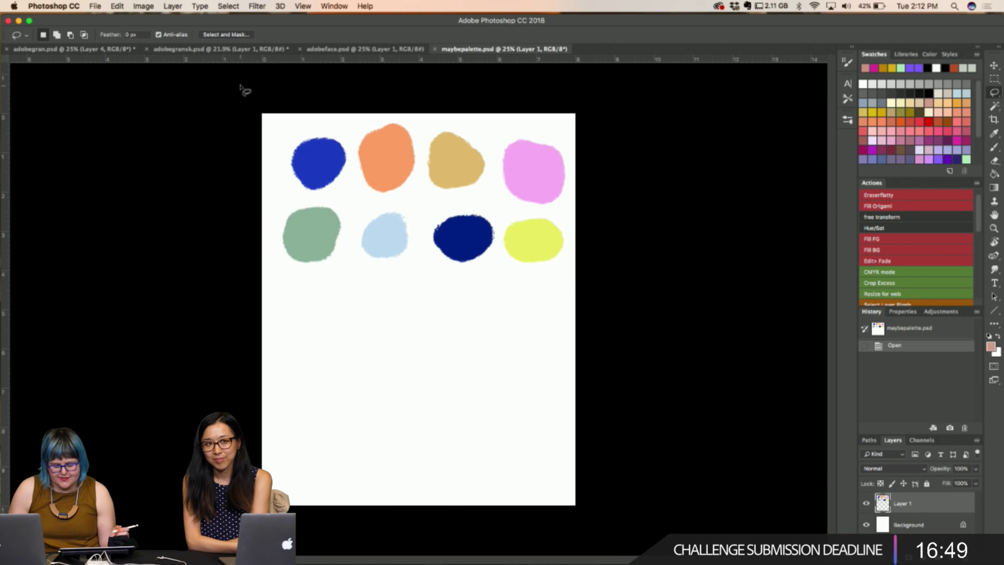
{"action": "key", "text": "i"}
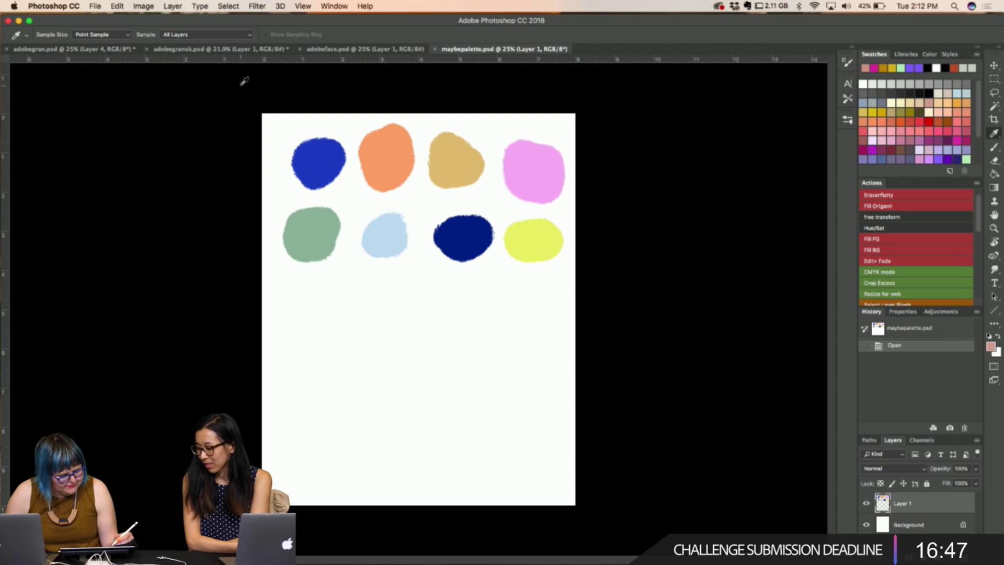
{"action": "left_click", "coordinate": [459, 153]}
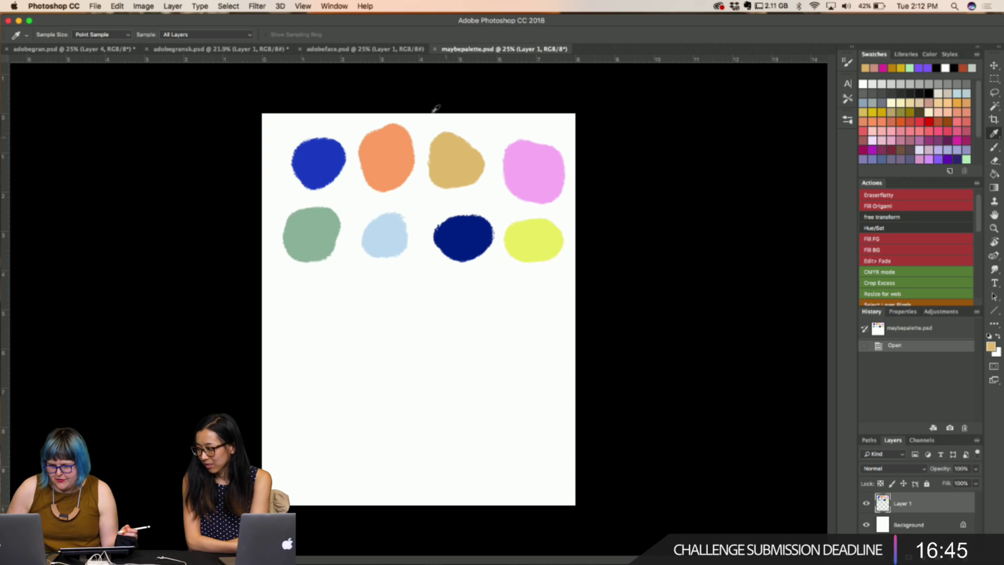
Return to adobegran.psd, fill the lassoed front face of the sidewalk slab with tan, and deselect
{"action": "left_click", "coordinate": [86, 49]}
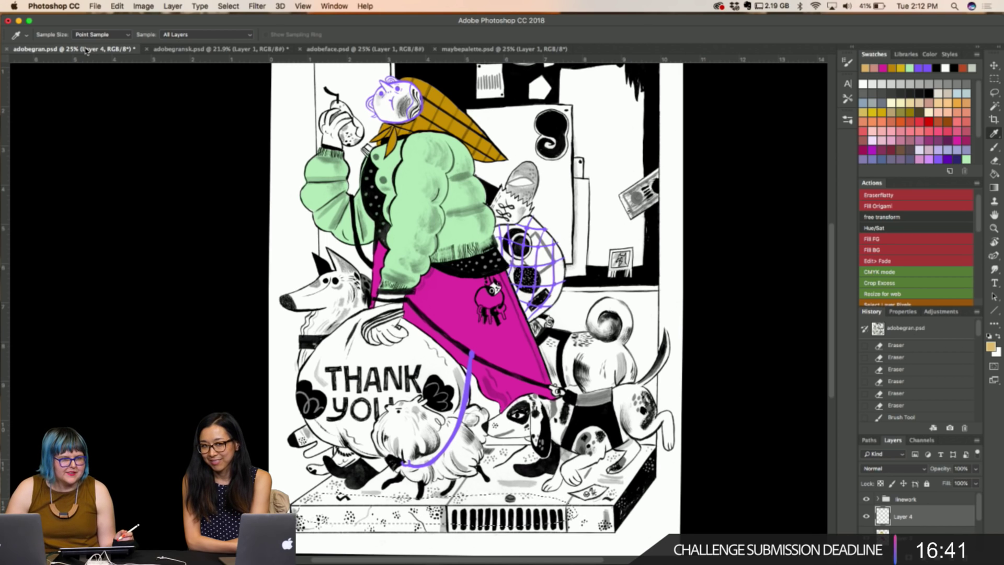
{"action": "key", "text": "p"}
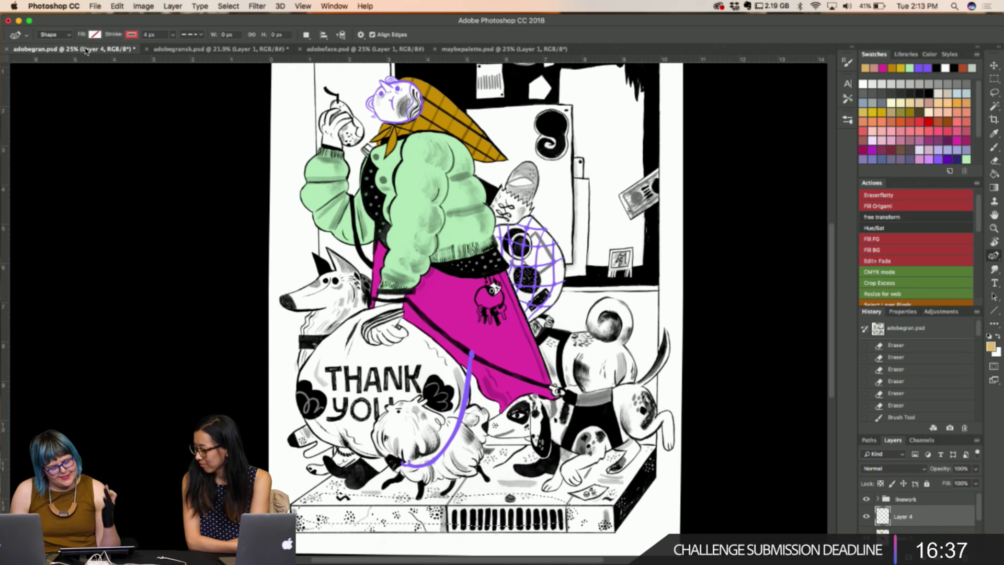
{"action": "key", "text": "super+minus"}
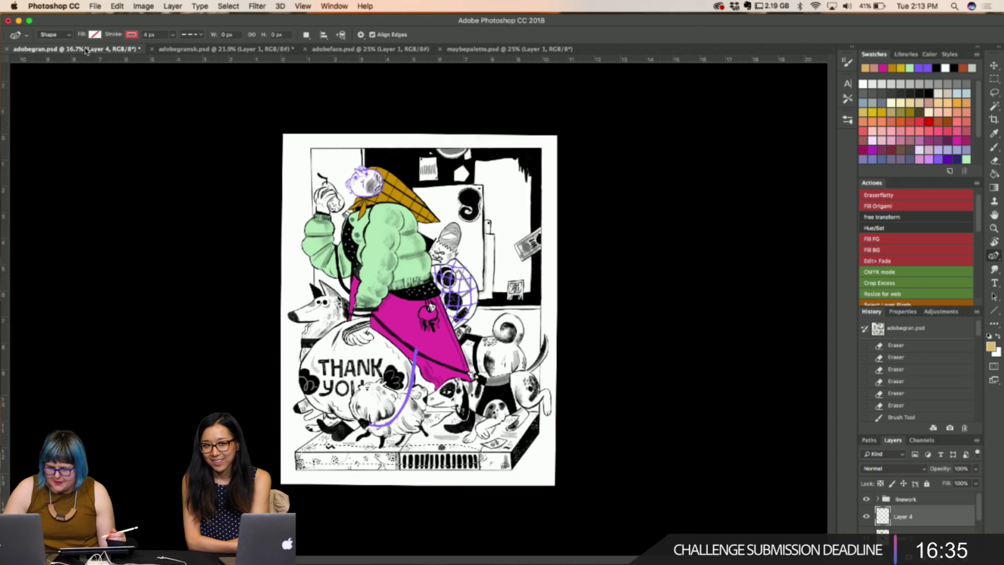
{"action": "key", "text": "l"}
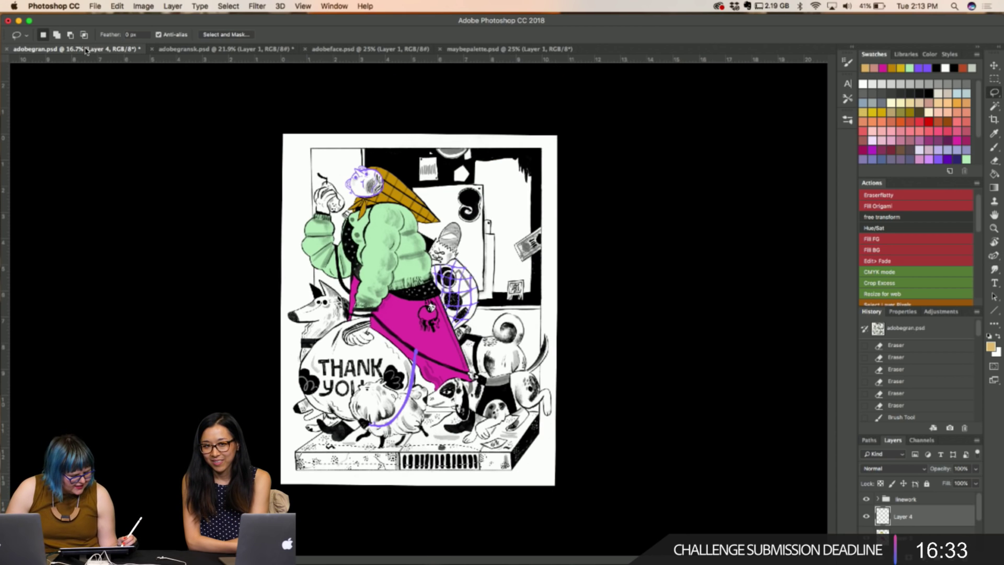
{"action": "key", "text": "alt+BackSpace"}
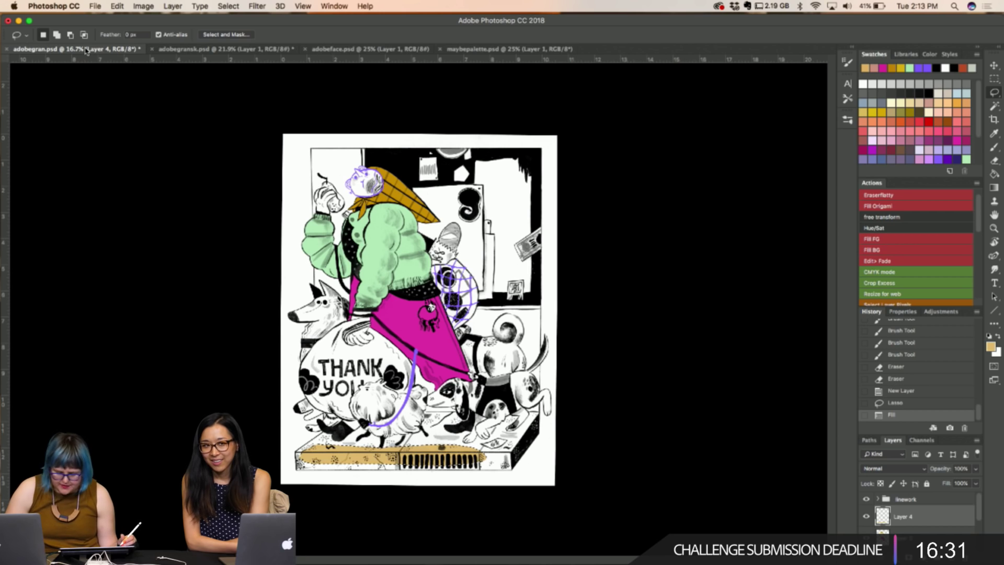
{"action": "key", "text": "super+d"}
Lasso the slab's top surface and more of its front face, filling each selection with tan
{"action": "left_click_drag", "start_coordinate": [403, 434], "coordinate": [405, 448]}
{"action": "key", "text": "alt+BackSpace"}
{"action": "key", "text": "super+d"}
{"action": "mouse_move", "coordinate": [321, 459]}
{"action": "left_mouse_down"}
{"action": "mouse_move", "coordinate": [303, 470]}
{"action": "mouse_move", "coordinate": [515, 473]}
{"action": "mouse_move", "coordinate": [515, 455]}
{"action": "mouse_move", "coordinate": [473, 450]}
{"action": "left_mouse_up"}
{"action": "key", "text": "alt+BackSpace"}
{"action": "key", "text": "super+d"}
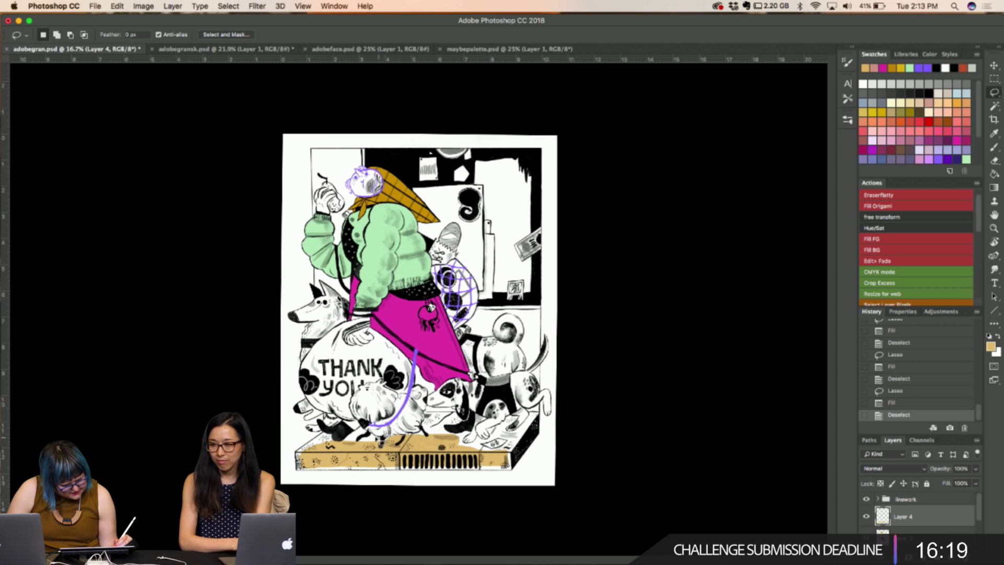
Lasso the uncoloured area on the left part of the slab's top, fill it with tan, and deselect
{"action": "left_click_drag", "start_coordinate": [334, 450], "coordinate": [349, 449]}
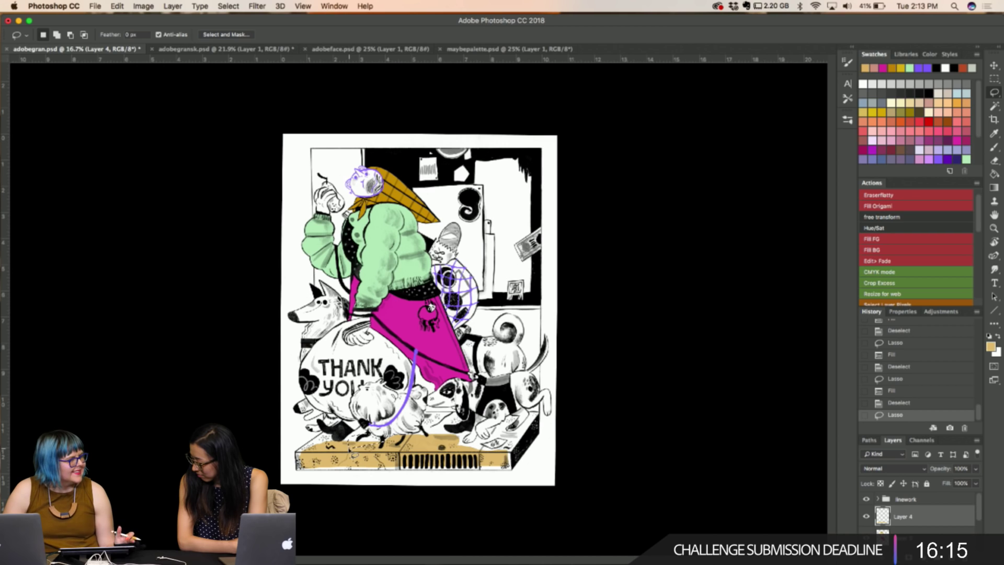
{"action": "key", "text": "super+d"}
{"action": "mouse_move", "coordinate": [343, 442]}
{"action": "left_mouse_down"}
{"action": "mouse_move", "coordinate": [373, 428]}
{"action": "mouse_move", "coordinate": [345, 442]}
{"action": "left_mouse_up"}
{"action": "key", "text": "alt+BackSpace"}
{"action": "key", "text": "super+d"}
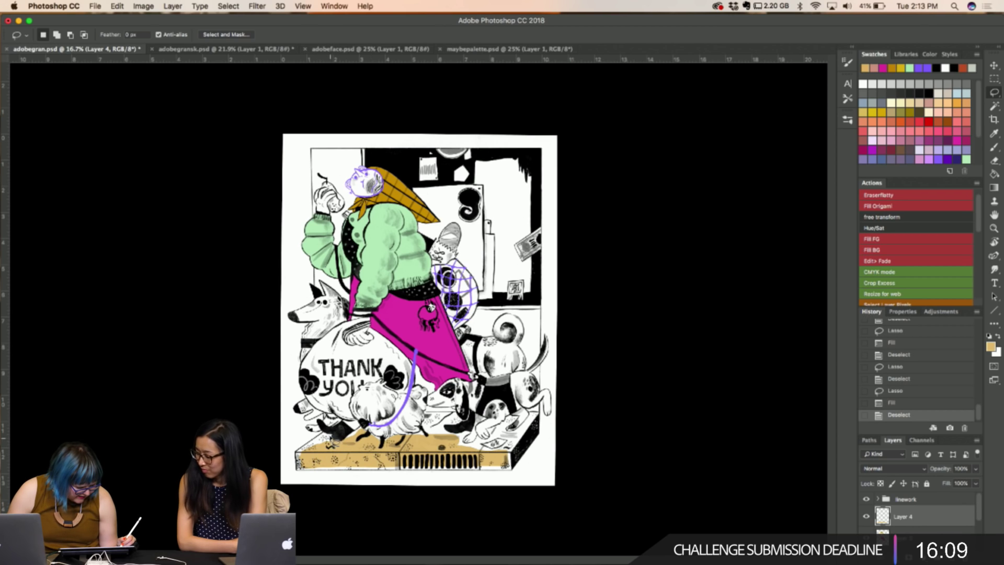
Lasso the gaps along the slab's lower front edge and at the front's right end, and fill both with tan
{"action": "mouse_move", "coordinate": [303, 473]}
{"action": "left_mouse_down"}
{"action": "mouse_move", "coordinate": [369, 473]}
{"action": "mouse_move", "coordinate": [382, 461]}
{"action": "left_mouse_up"}
{"action": "key", "text": "Down"}
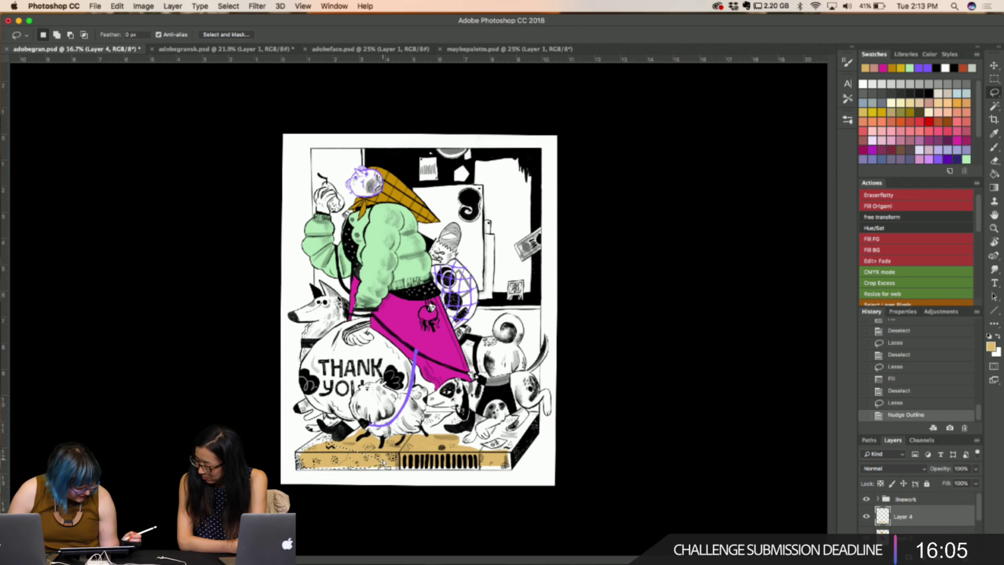
{"action": "key", "text": "alt+BackSpace"}
{"action": "key", "text": "ctrl+d"}
{"action": "mouse_move", "coordinate": [499, 457]}
{"action": "left_mouse_down"}
{"action": "mouse_move", "coordinate": [523, 437]}
{"action": "mouse_move", "coordinate": [510, 473]}
{"action": "left_mouse_up"}
{"action": "key", "text": "alt+BackSpace"}
{"action": "key", "text": "ctrl+d"}
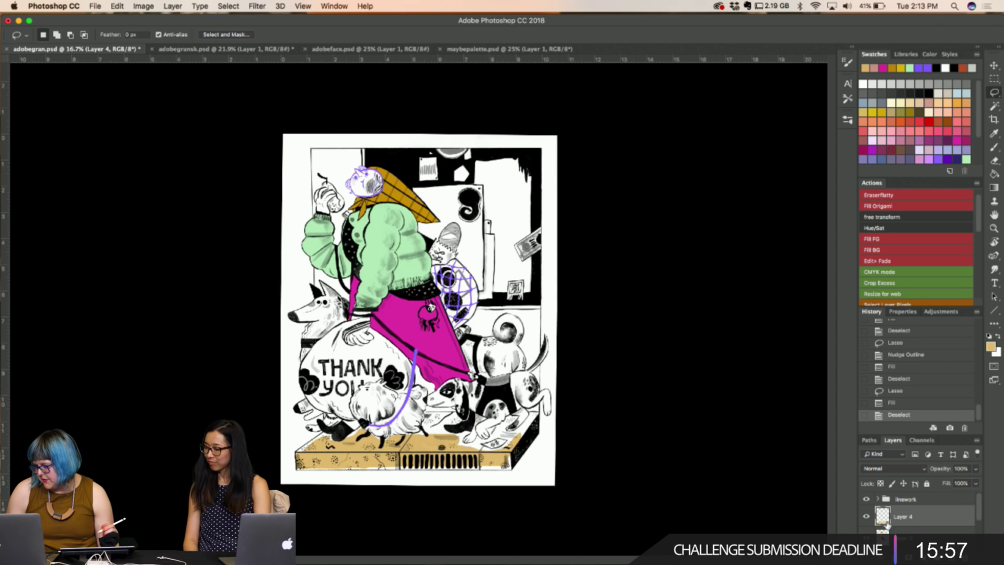
Expand the linework group and select the lines layer inside it
{"action": "left_click", "coordinate": [876, 501]}
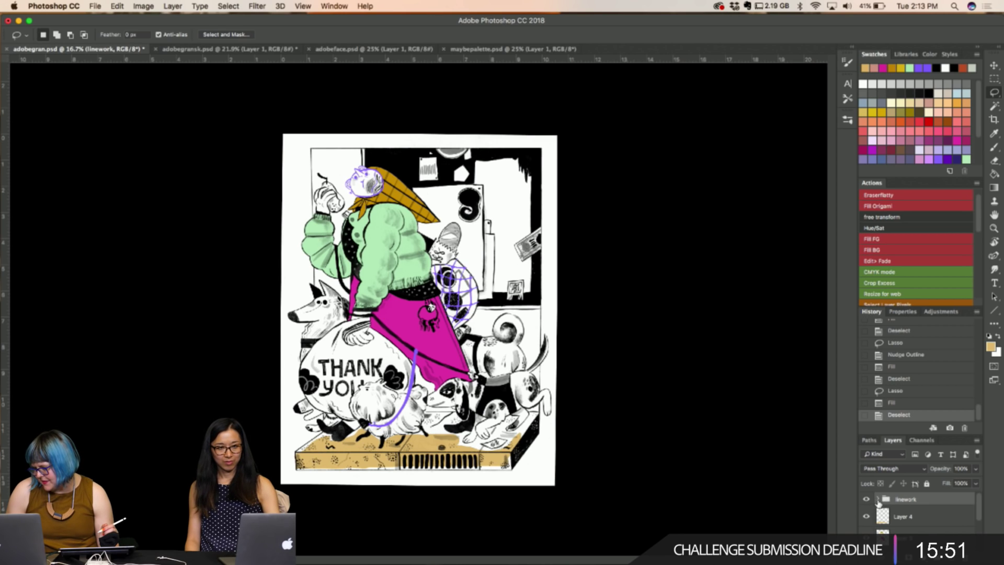
{"action": "left_click", "coordinate": [878, 499]}
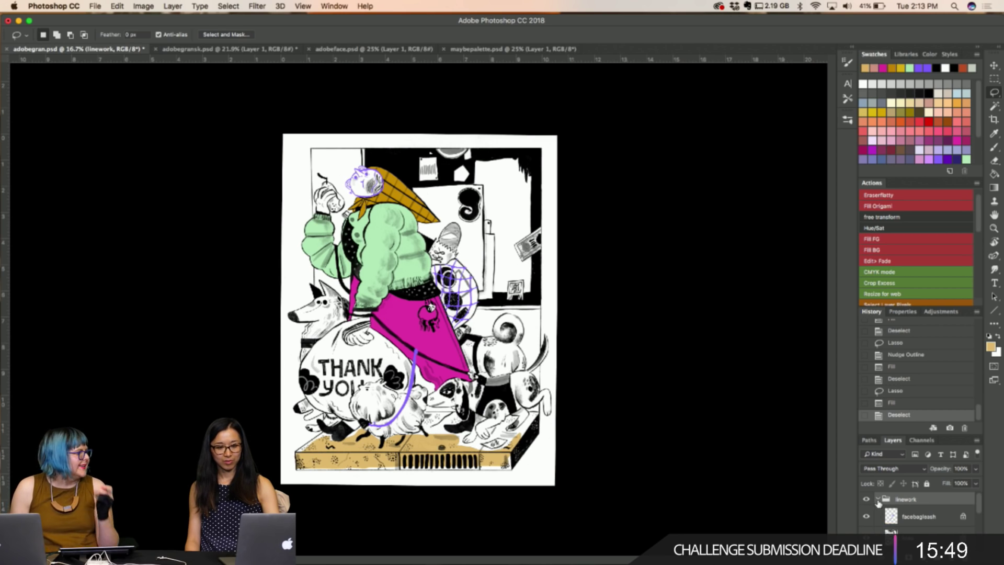
{"action": "left_click", "coordinate": [890, 530]}
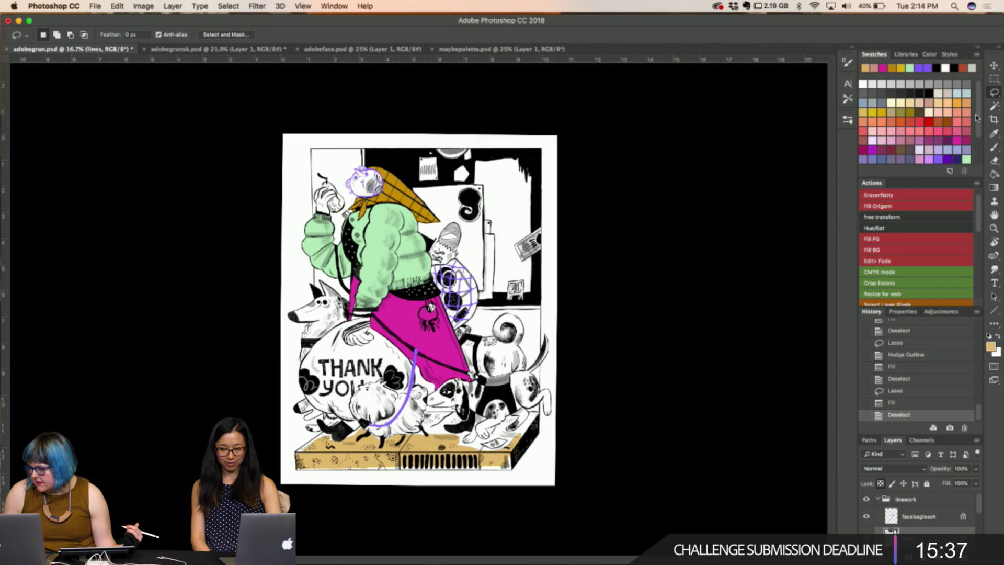
Set the foreground colour to a dark crimson red, #bd1b35, starting from the bright red swatch
{"action": "left_click", "coordinate": [929, 122]}
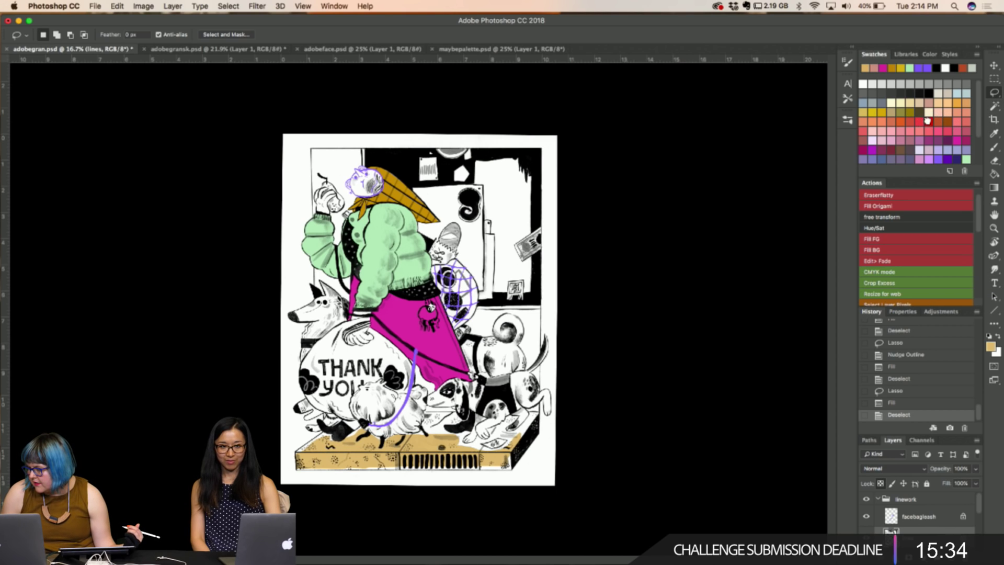
{"action": "left_click", "coordinate": [991, 348]}
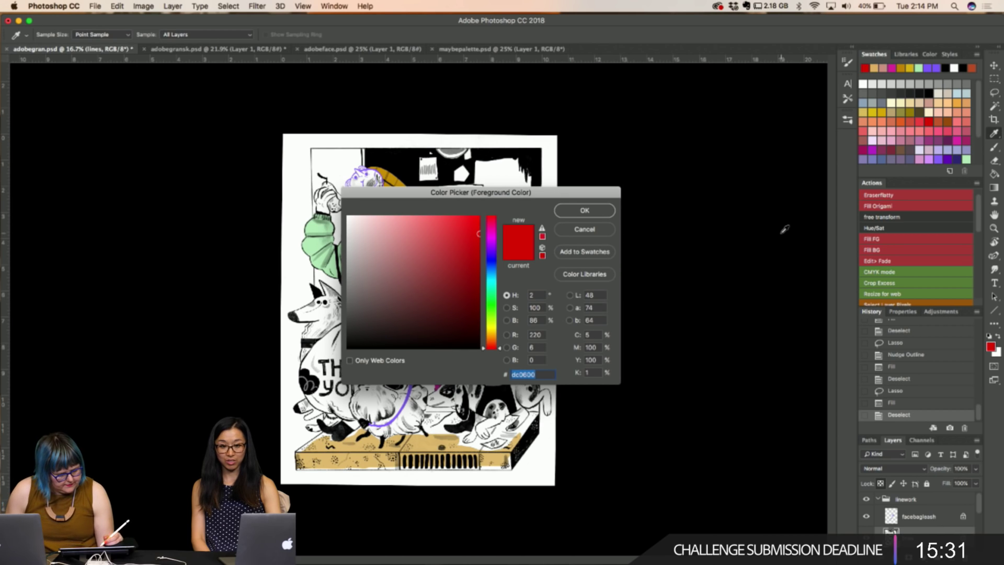
{"action": "left_click_drag", "start_coordinate": [491, 228], "coordinate": [490, 223]}
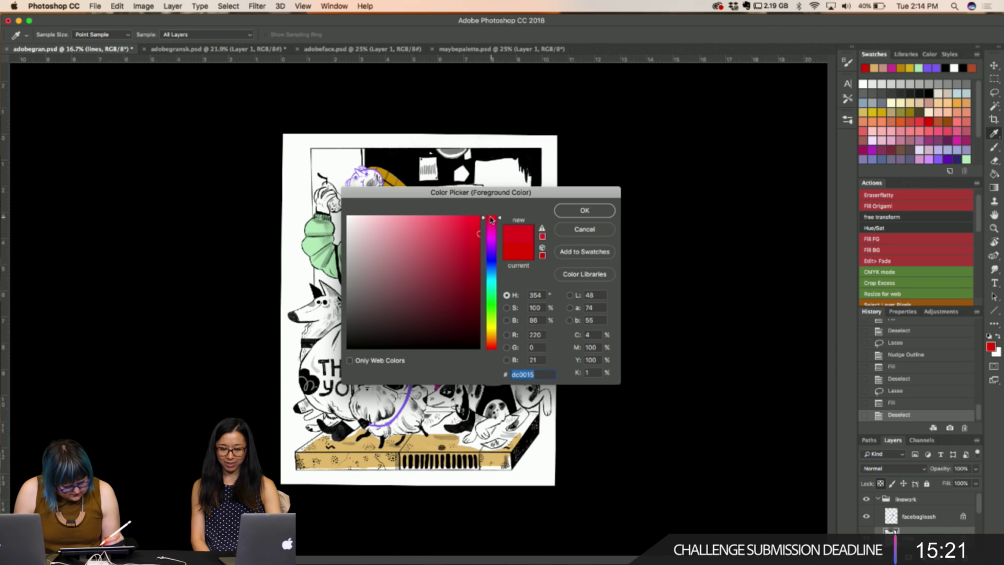
{"action": "left_click_drag", "start_coordinate": [461, 245], "coordinate": [461, 249]}
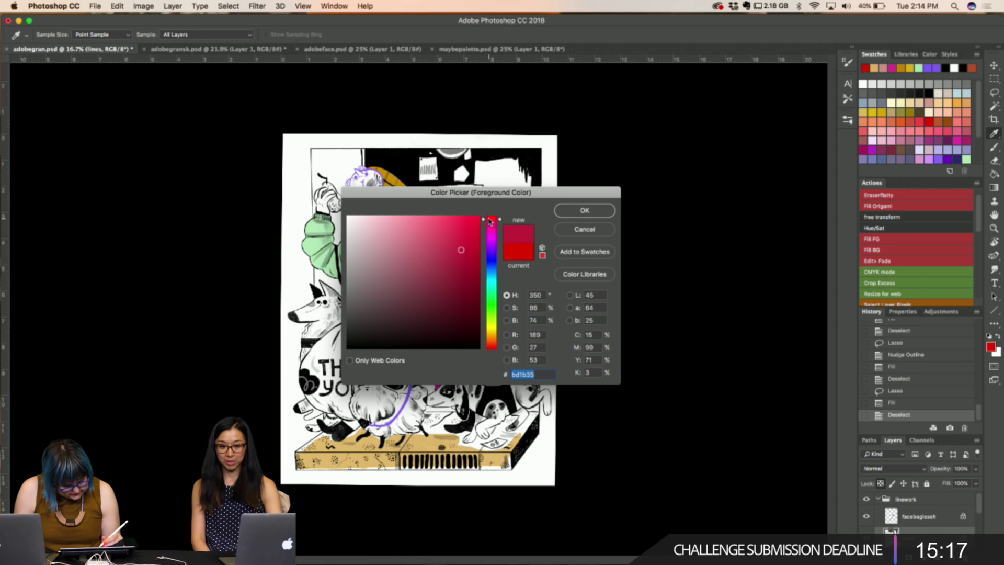
{"action": "left_click", "coordinate": [584, 210]}
{"action": "key", "text": "l"}
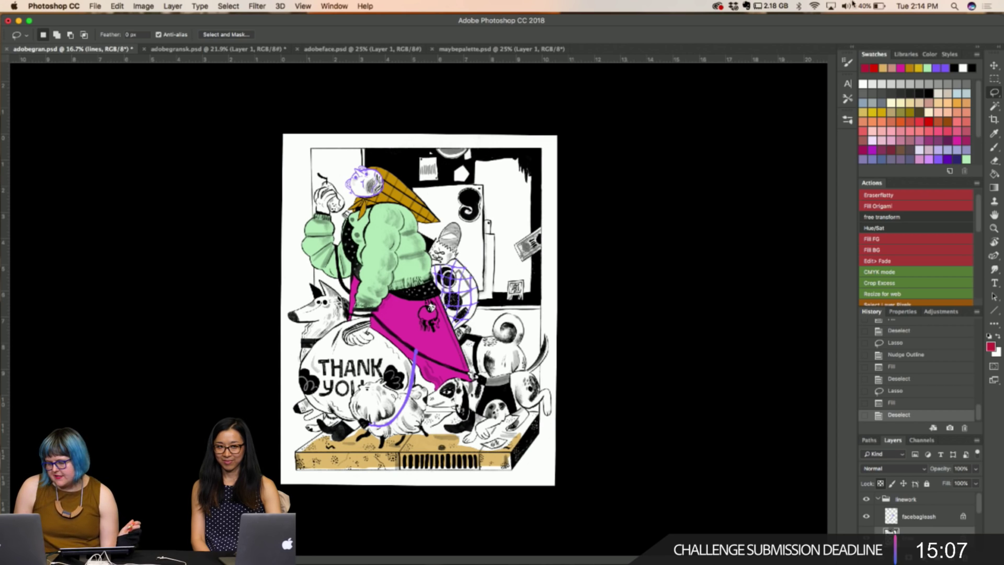
Collapse the linework group and toggle its visibility to examine the flat colours without the inked lines
{"action": "left_click", "coordinate": [877, 499]}
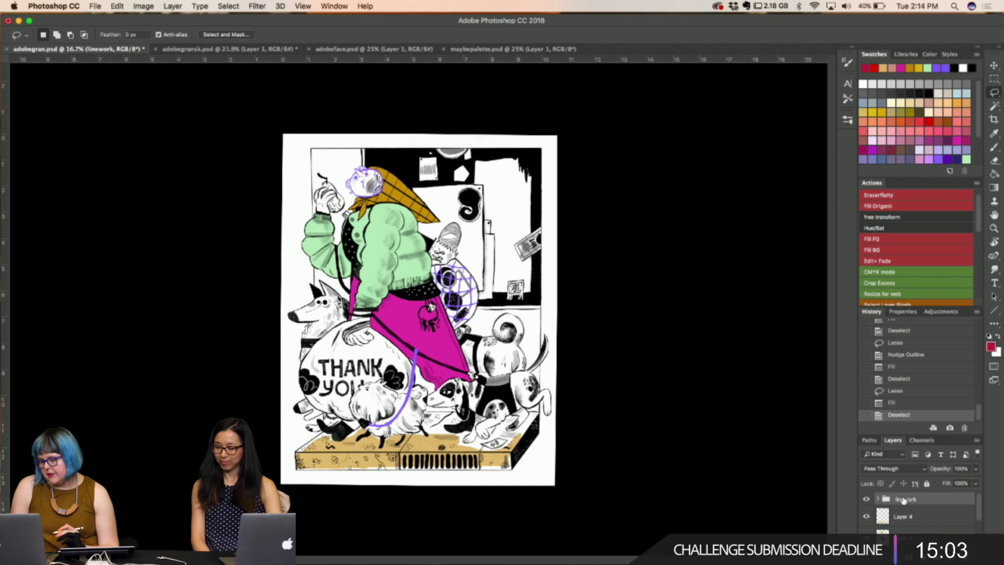
{"action": "left_click", "coordinate": [866, 499]}
{"action": "left_click", "coordinate": [866, 500]}
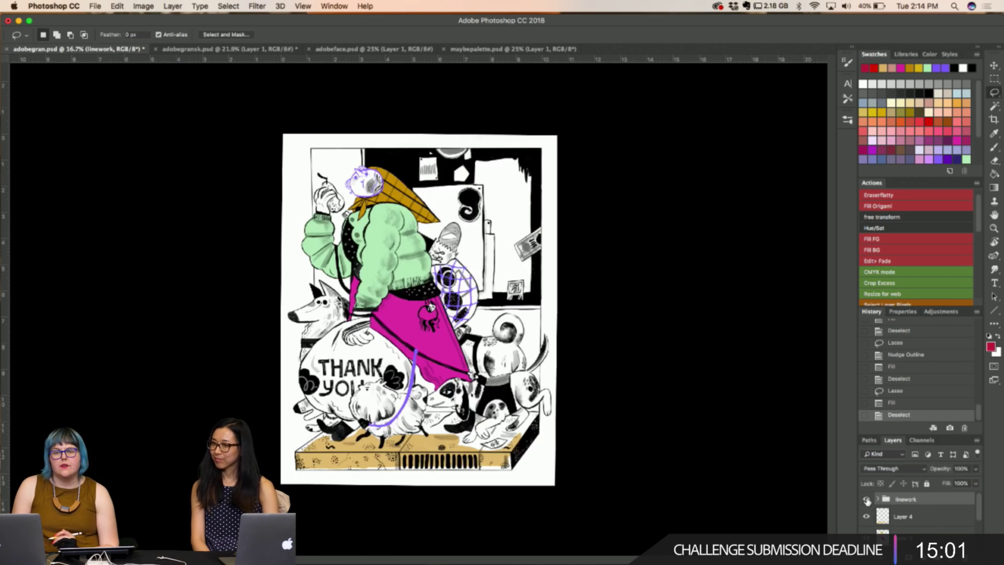
{"action": "left_click", "coordinate": [866, 499]}
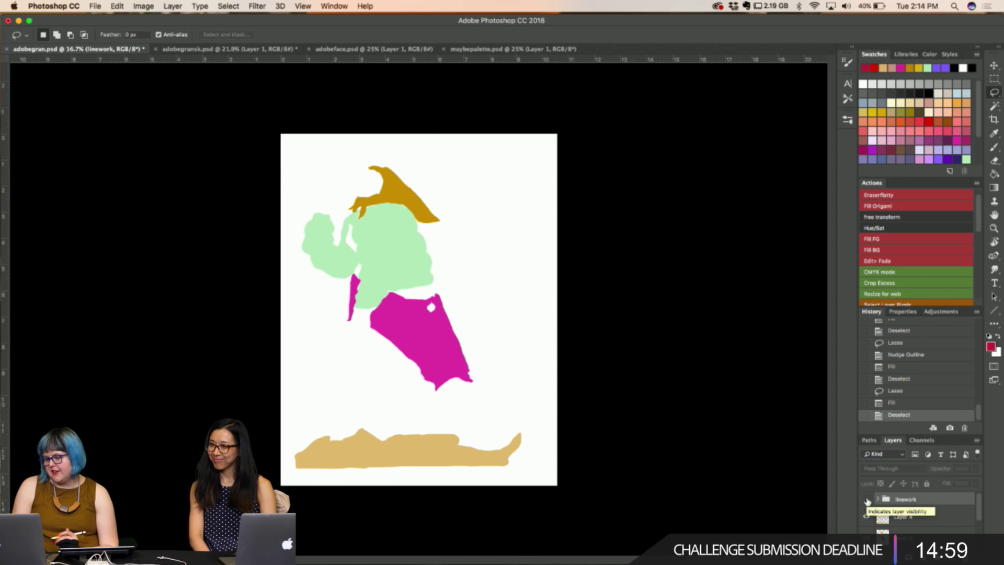
{"action": "left_click", "coordinate": [866, 499]}
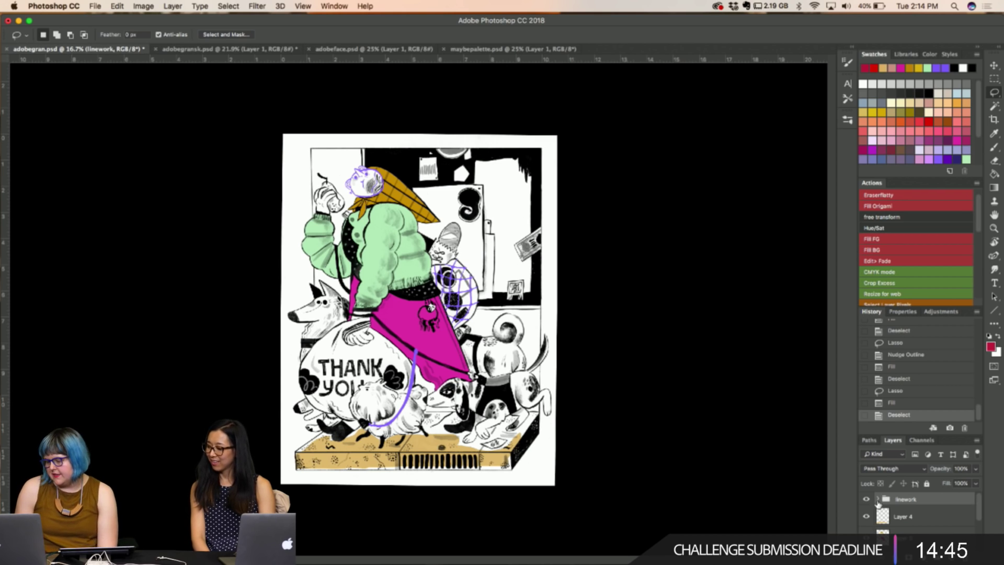
{"action": "left_click", "coordinate": [865, 499]}
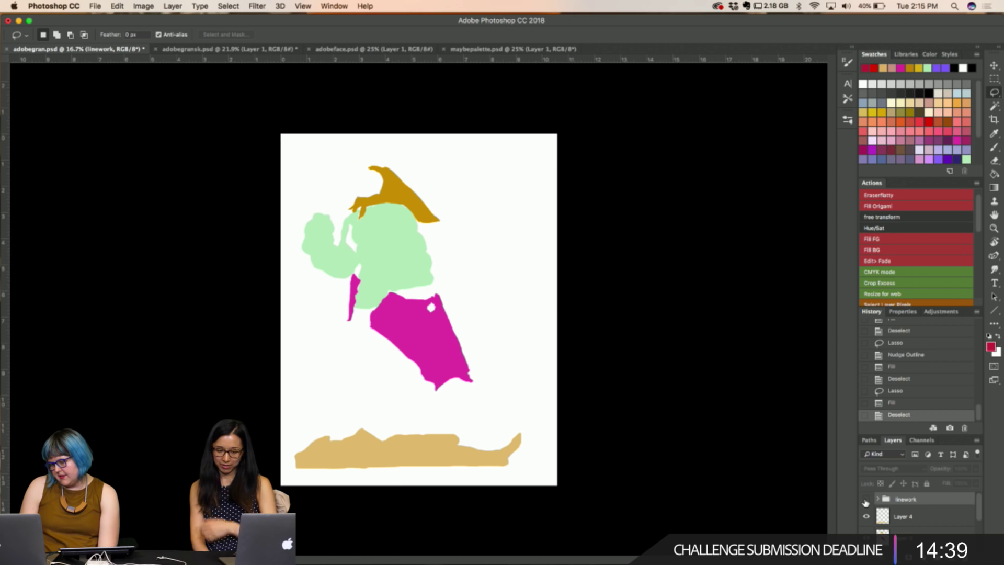
{"action": "left_click", "coordinate": [865, 501]}
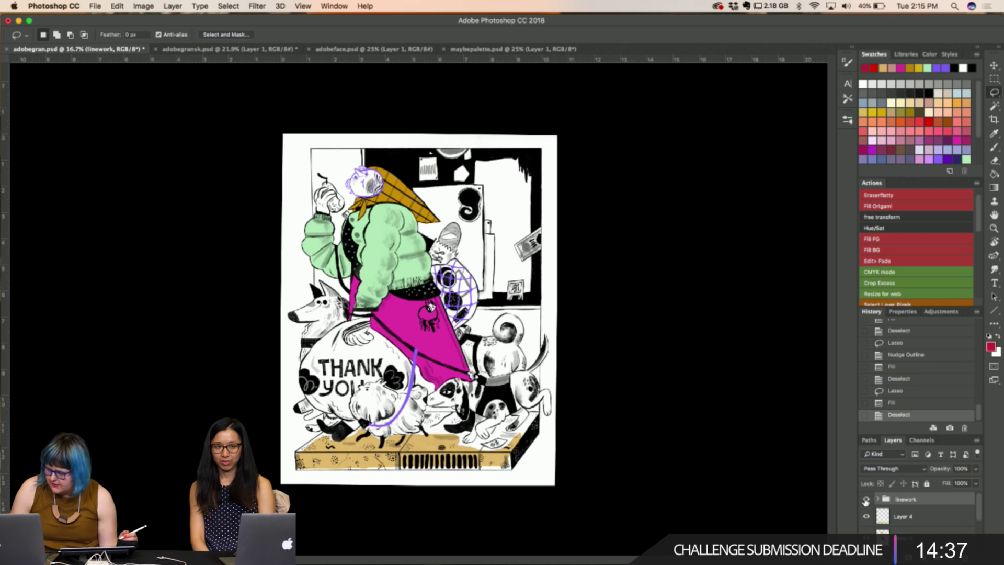
Switch to the Brush tool, expand the linework group and select the lines layer inside it
{"action": "left_click", "coordinate": [881, 520]}
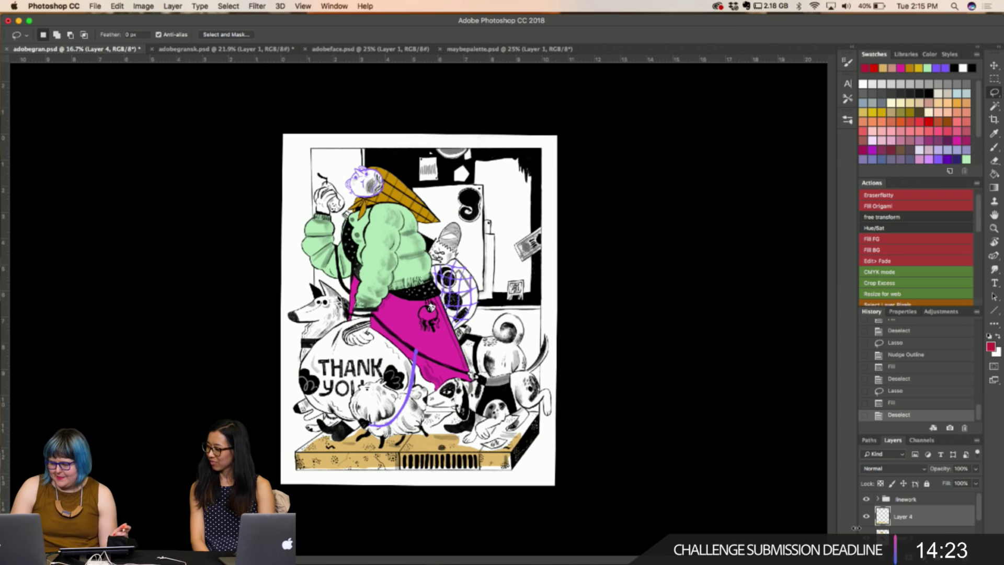
{"action": "key", "text": "b"}
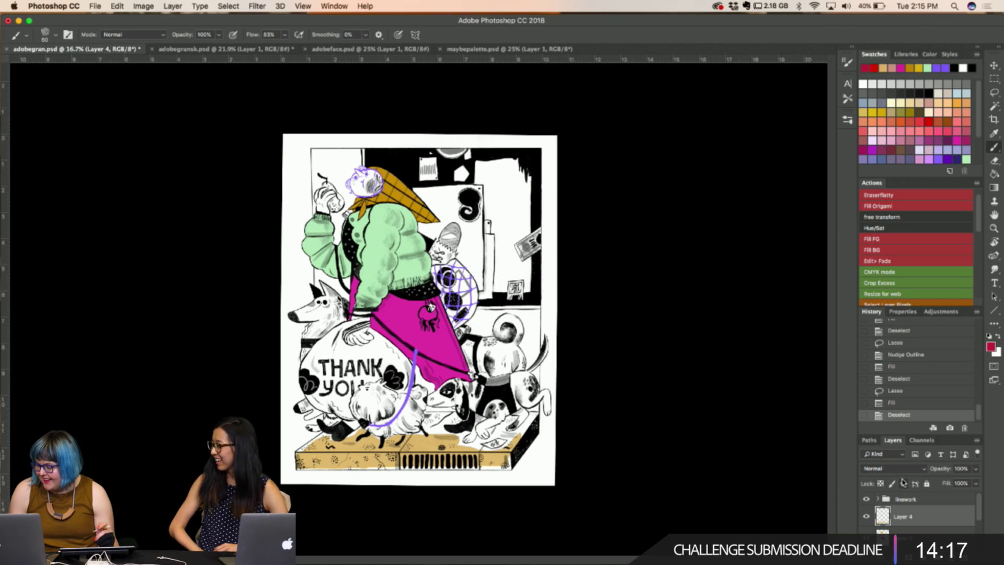
{"action": "left_click", "coordinate": [880, 498]}
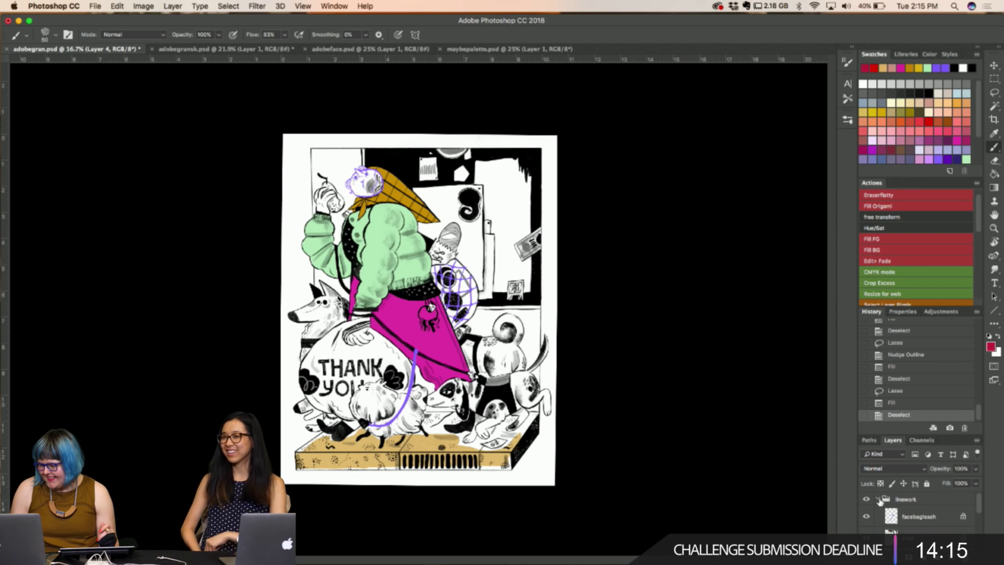
{"action": "left_click", "coordinate": [920, 530]}
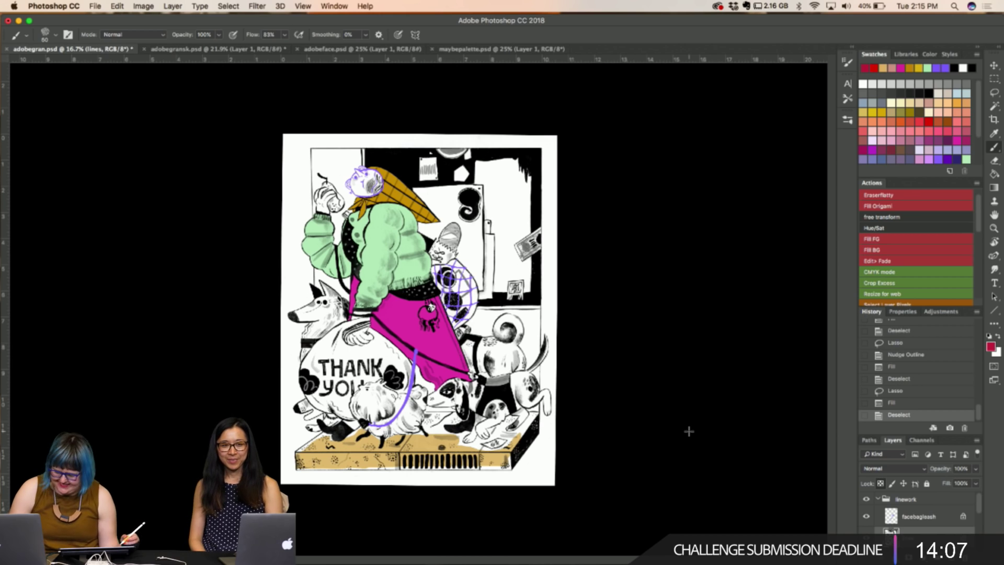
Brush crimson over the word THANK, the Y, the bag's right flower and part of its left flower on the lines layer
{"action": "mouse_move", "coordinate": [309, 378]}
{"action": "left_mouse_down"}
{"action": "mouse_move", "coordinate": [314, 390]}
{"action": "mouse_move", "coordinate": [308, 370]}
{"action": "mouse_move", "coordinate": [313, 393]}
{"action": "mouse_move", "coordinate": [332, 390]}
{"action": "mouse_move", "coordinate": [320, 386]}
{"action": "left_mouse_up"}
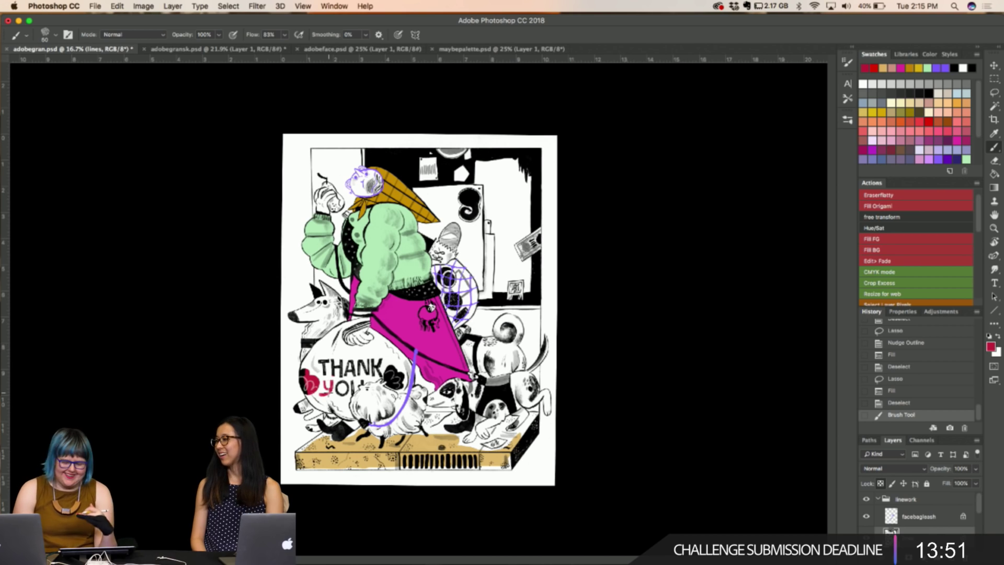
{"action": "key", "text": "super+equal"}
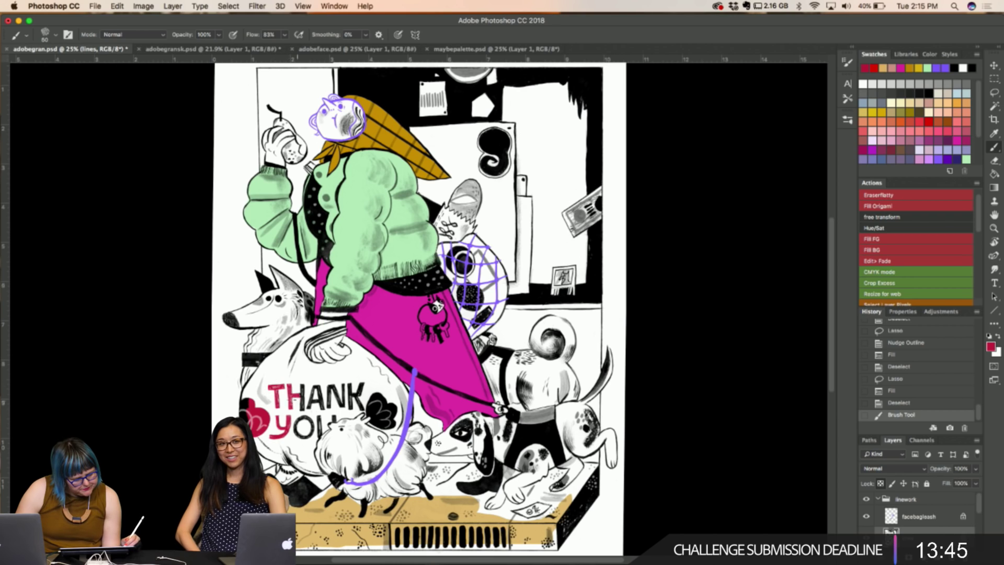
{"action": "mouse_move", "coordinate": [304, 410]}
{"action": "left_mouse_down"}
{"action": "mouse_move", "coordinate": [313, 389]}
{"action": "mouse_move", "coordinate": [322, 410]}
{"action": "mouse_move", "coordinate": [332, 388]}
{"action": "mouse_move", "coordinate": [342, 407]}
{"action": "mouse_move", "coordinate": [337, 385]}
{"action": "mouse_move", "coordinate": [344, 397]}
{"action": "mouse_move", "coordinate": [353, 381]}
{"action": "mouse_move", "coordinate": [353, 408]}
{"action": "mouse_move", "coordinate": [363, 382]}
{"action": "mouse_move", "coordinate": [363, 408]}
{"action": "mouse_move", "coordinate": [350, 408]}
{"action": "mouse_move", "coordinate": [368, 399]}
{"action": "mouse_move", "coordinate": [393, 412]}
{"action": "mouse_move", "coordinate": [370, 400]}
{"action": "left_mouse_up"}
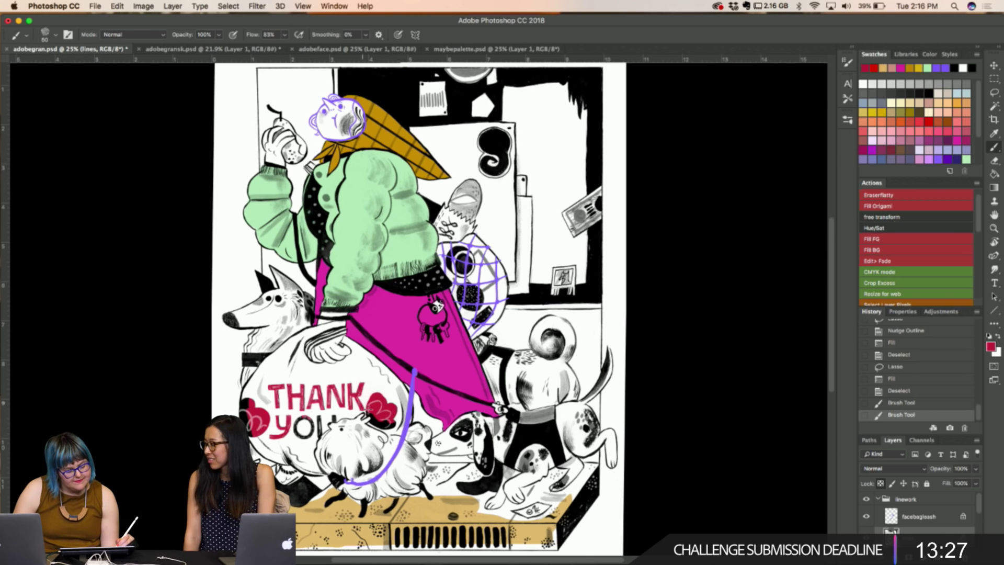
{"action": "left_click", "coordinate": [372, 412]}
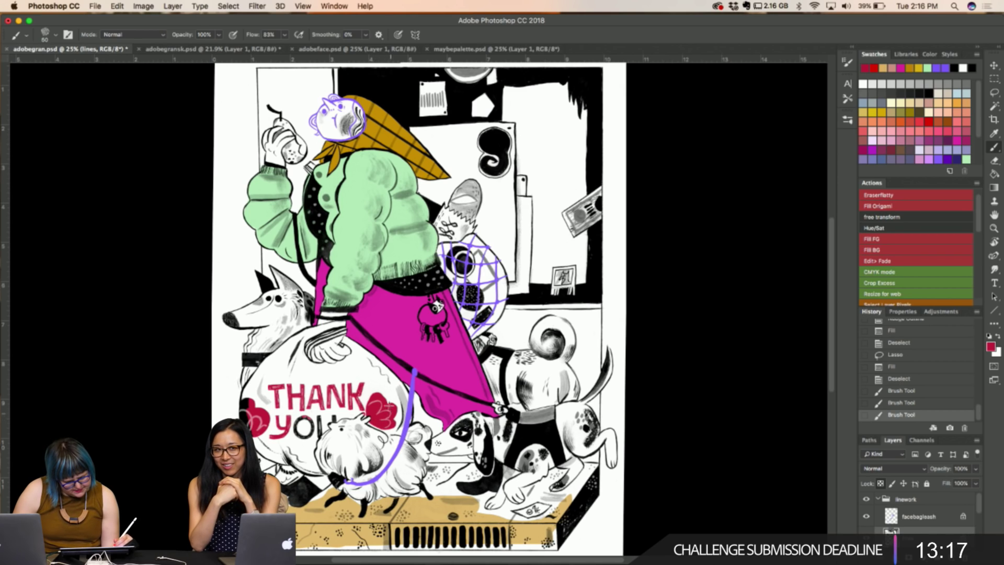
{"action": "left_click", "coordinate": [378, 396]}
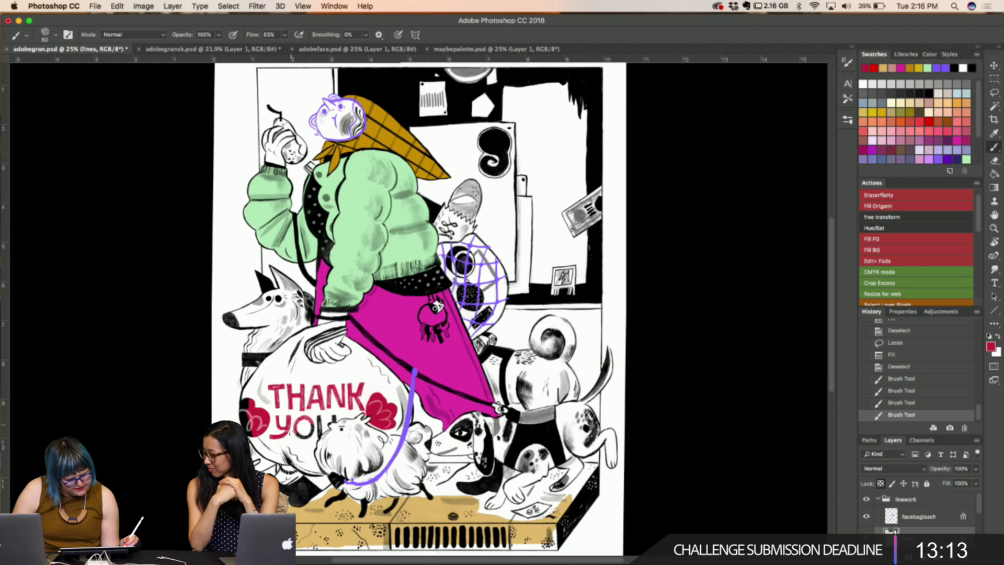
Paint the rest of YOU and the bag's left flower crimson, and reset the colours to default black and white
{"action": "left_click", "coordinate": [307, 428]}
{"action": "left_click", "coordinate": [312, 421]}
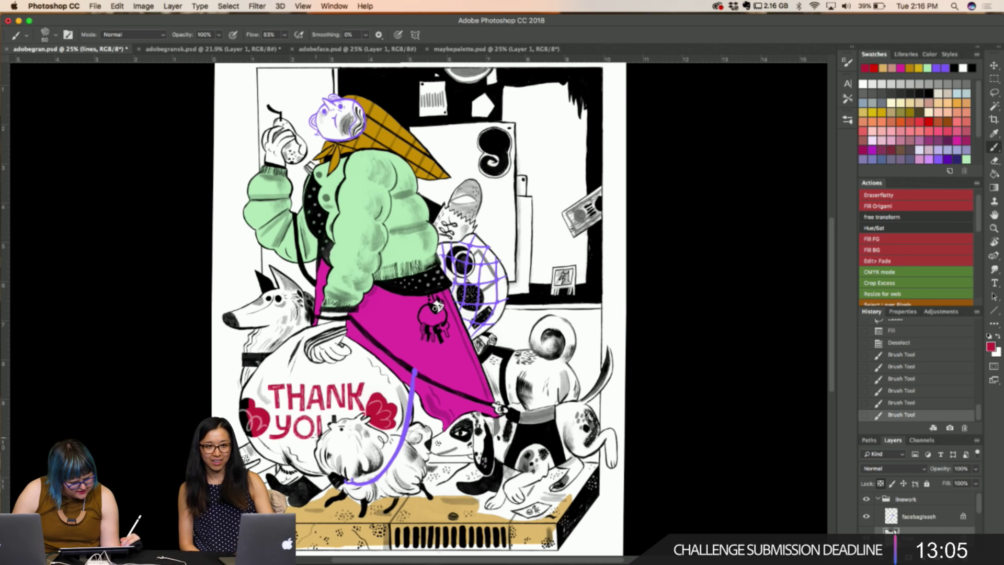
{"action": "left_click", "coordinate": [334, 420]}
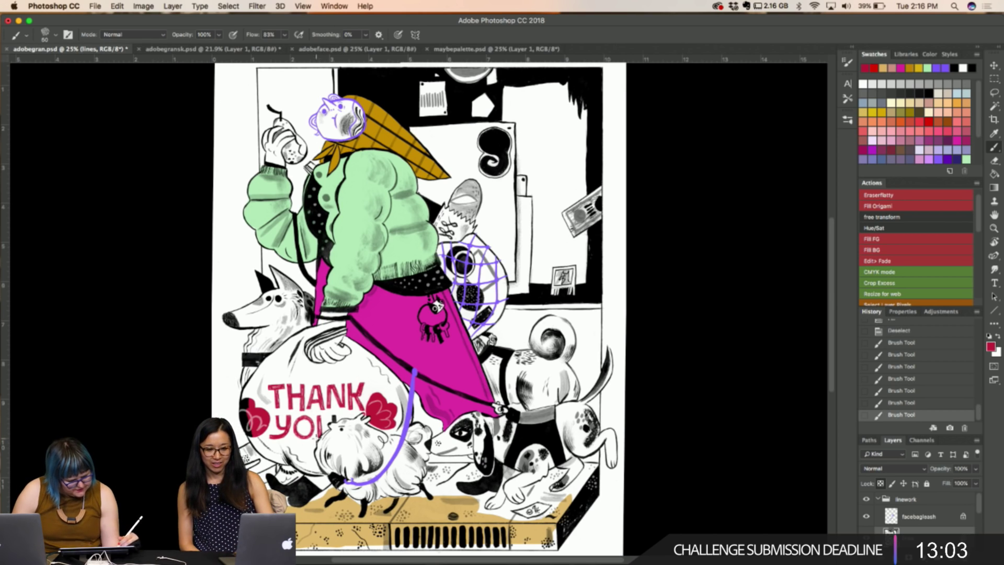
{"action": "left_click", "coordinate": [331, 415]}
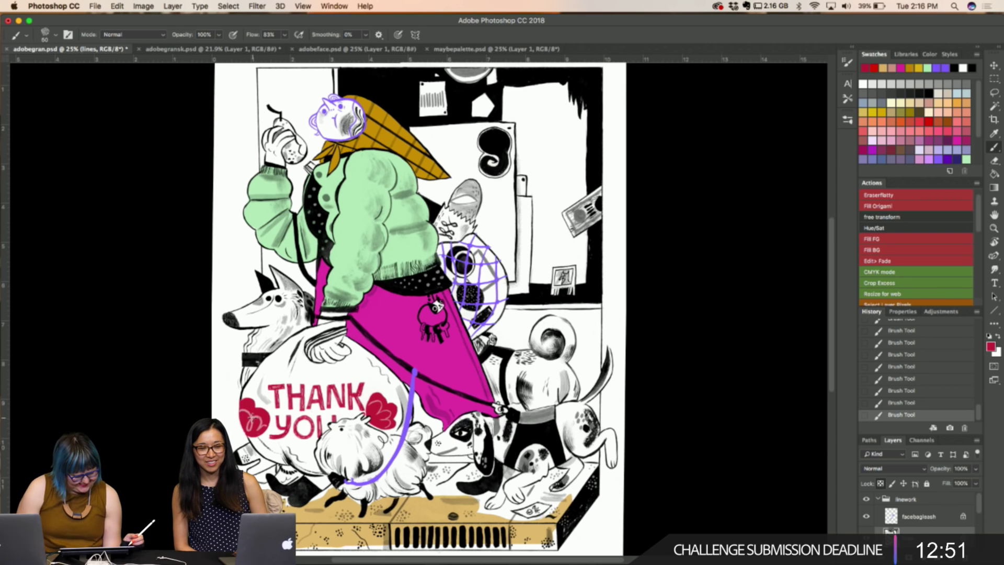
{"action": "scroll", "coordinate": [351, 376], "scroll_direction": "left", "scroll_amount": 5}
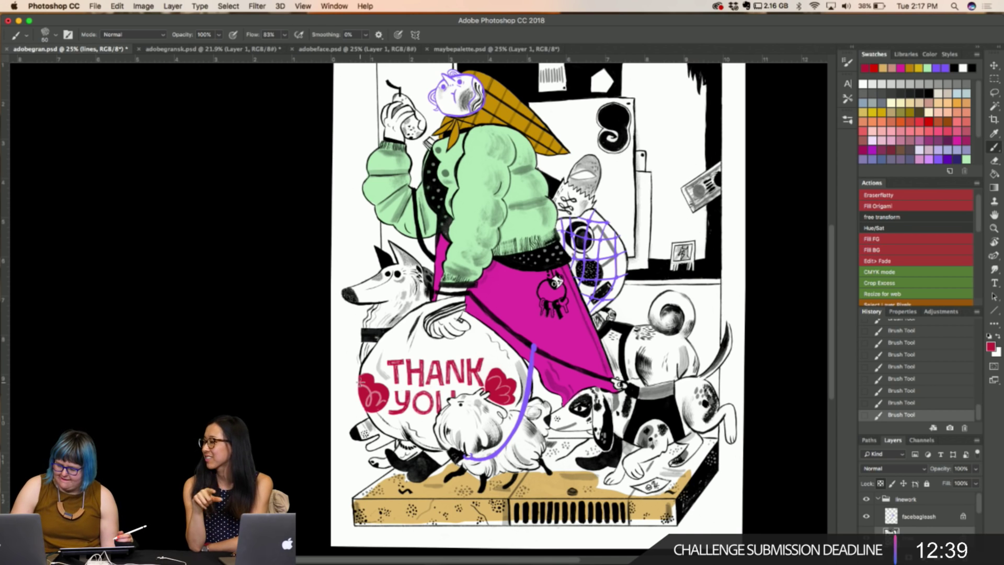
{"action": "key", "text": "d"}
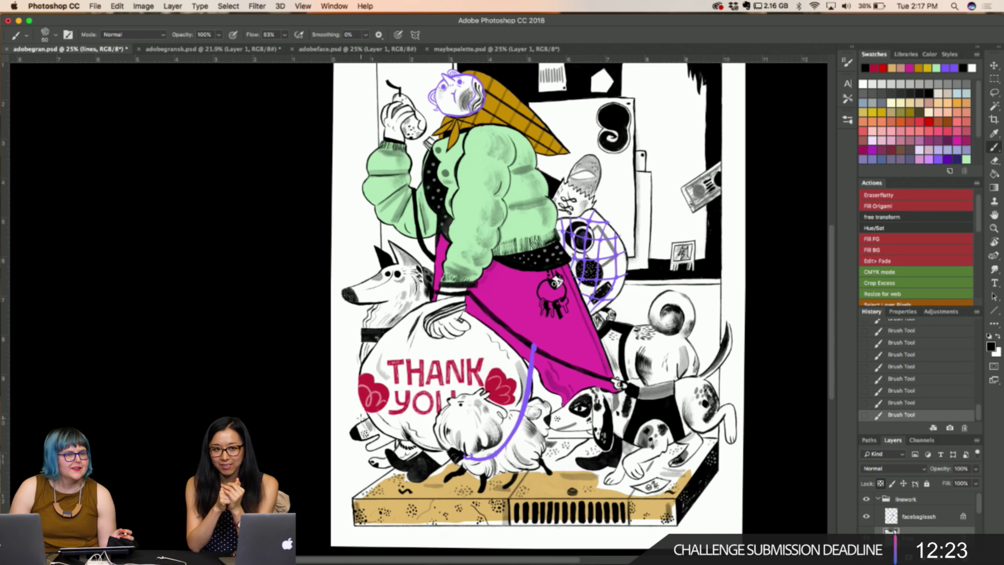
Hide and show the lines layer repeatedly to compare the artwork with and without its inked lines
{"action": "key", "text": "i"}
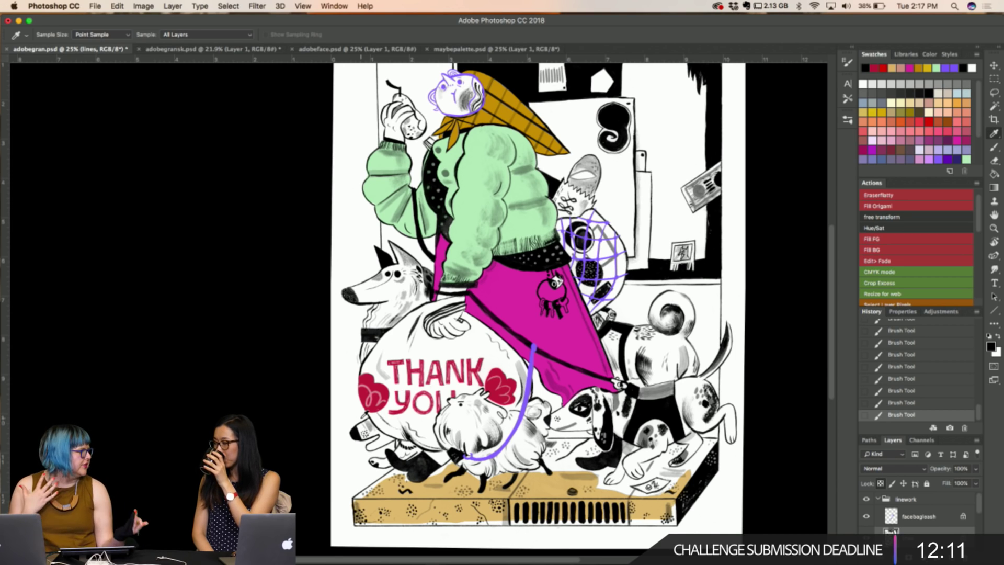
{"action": "scroll", "coordinate": [538, 309], "scroll_direction": "up", "scroll_amount": 3}
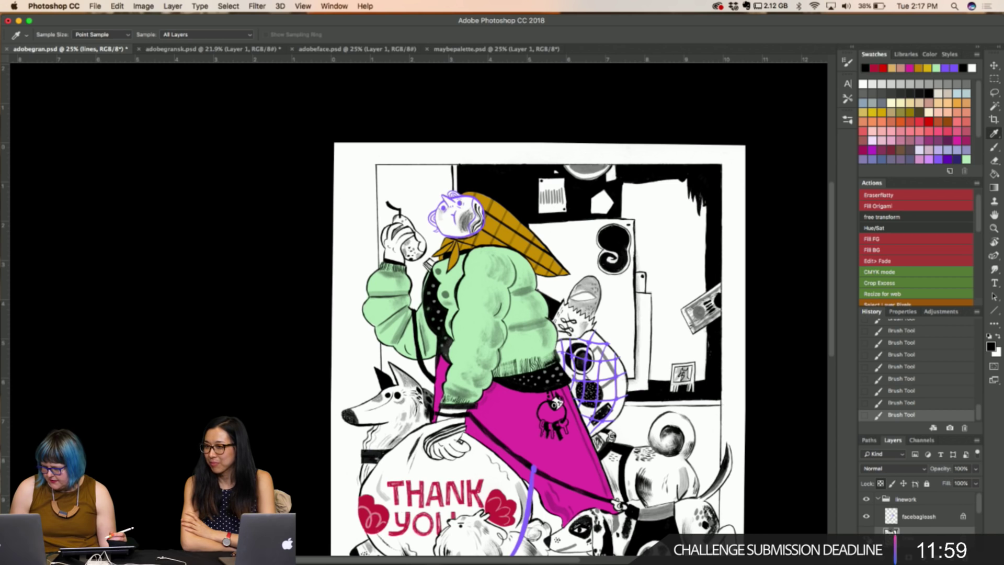
{"action": "left_click", "coordinate": [866, 539]}
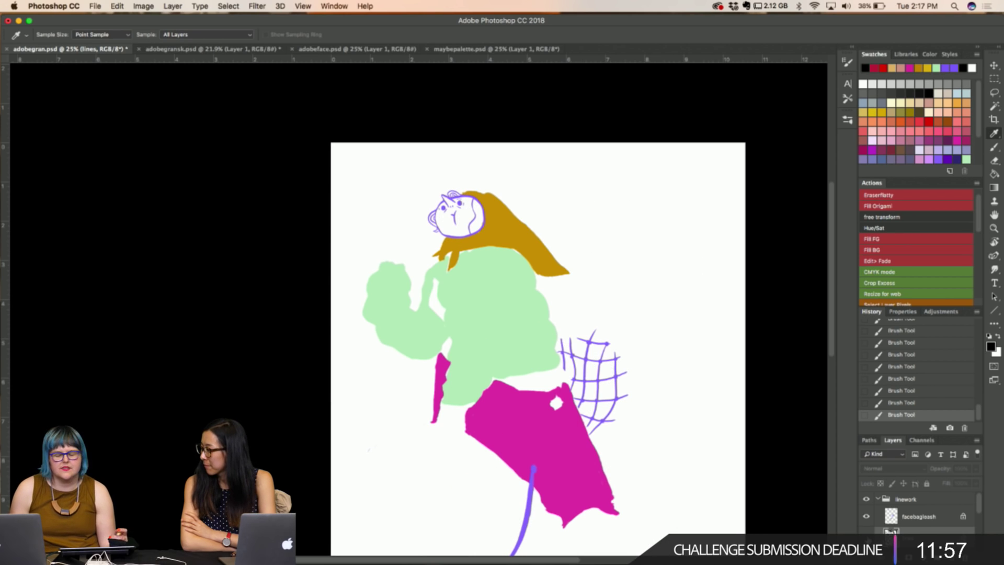
{"action": "left_click", "coordinate": [867, 538]}
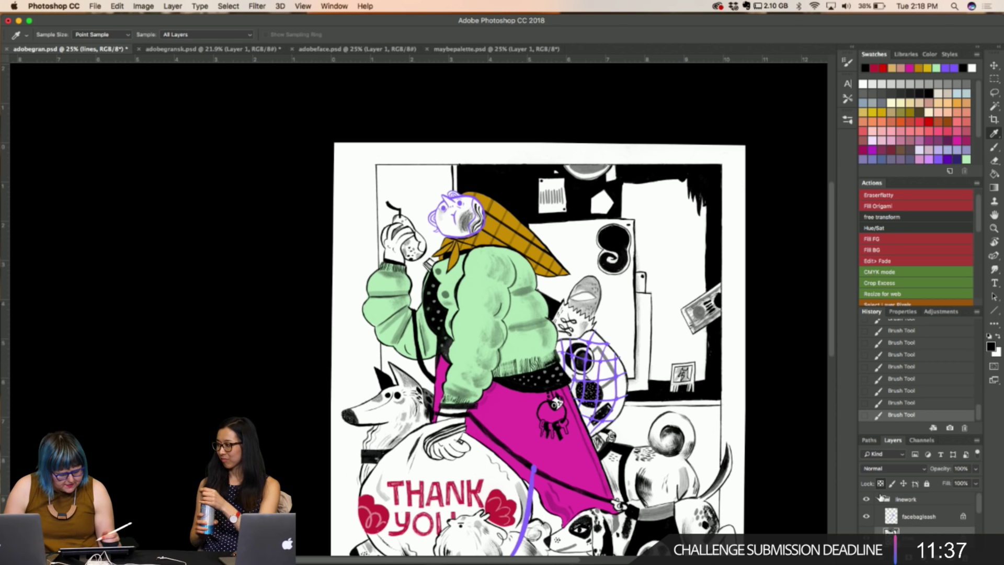
{"action": "left_click", "coordinate": [866, 538]}
{"action": "left_click", "coordinate": [866, 537]}
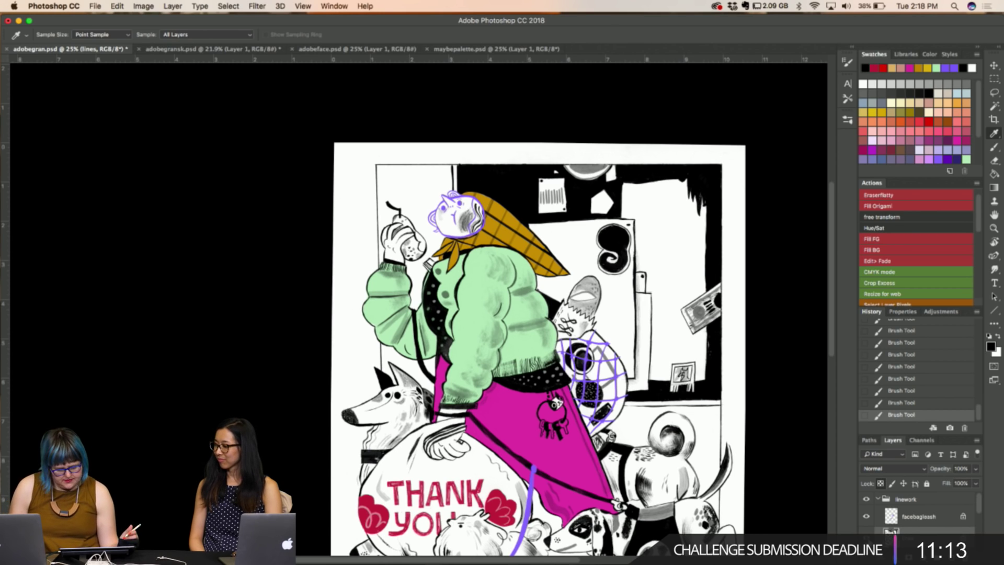
{"action": "scroll", "coordinate": [867, 508], "scroll_direction": "down", "scroll_amount": 3}
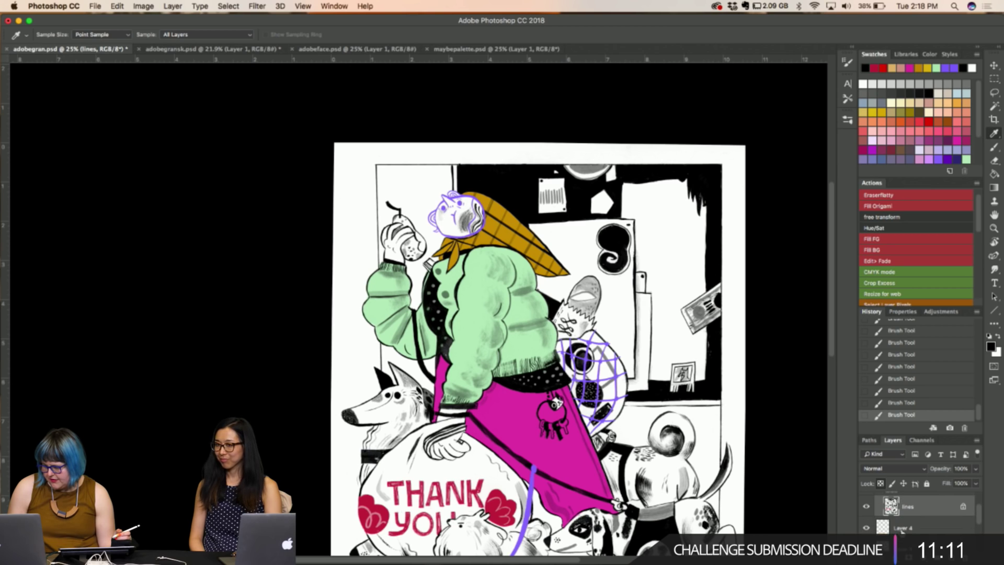
{"action": "left_click", "coordinate": [866, 507]}
{"action": "left_click", "coordinate": [866, 507]}
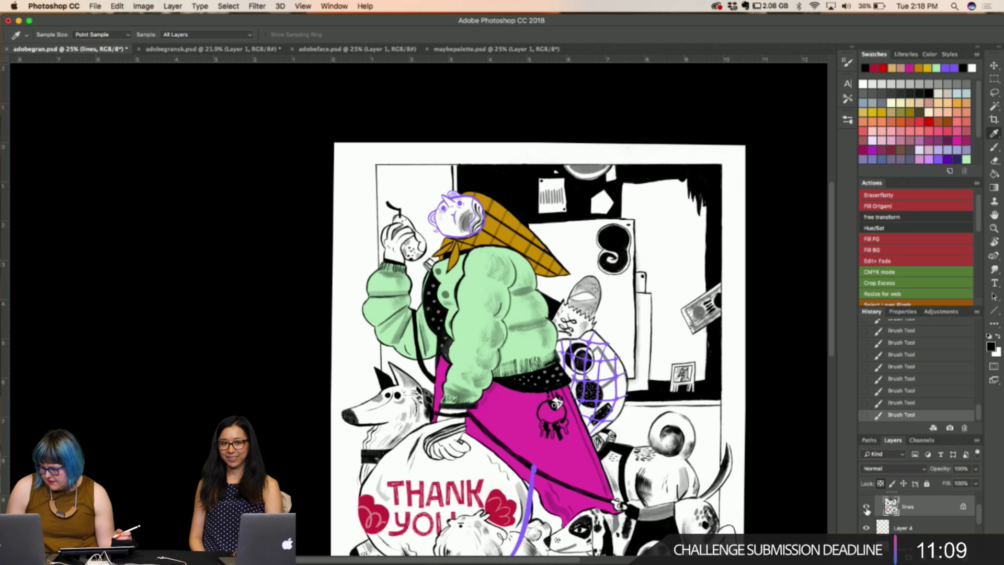
Select Layer 4, toggle its visibility to check what it contains, and look through the colour layers beneath it
{"action": "left_click", "coordinate": [890, 526]}
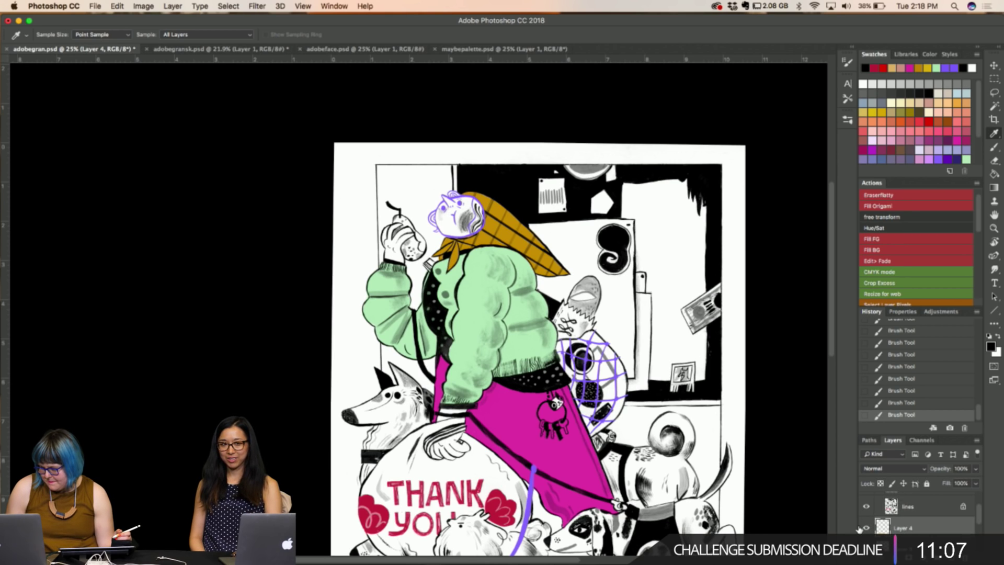
{"action": "left_click", "coordinate": [865, 528]}
{"action": "left_click", "coordinate": [866, 528]}
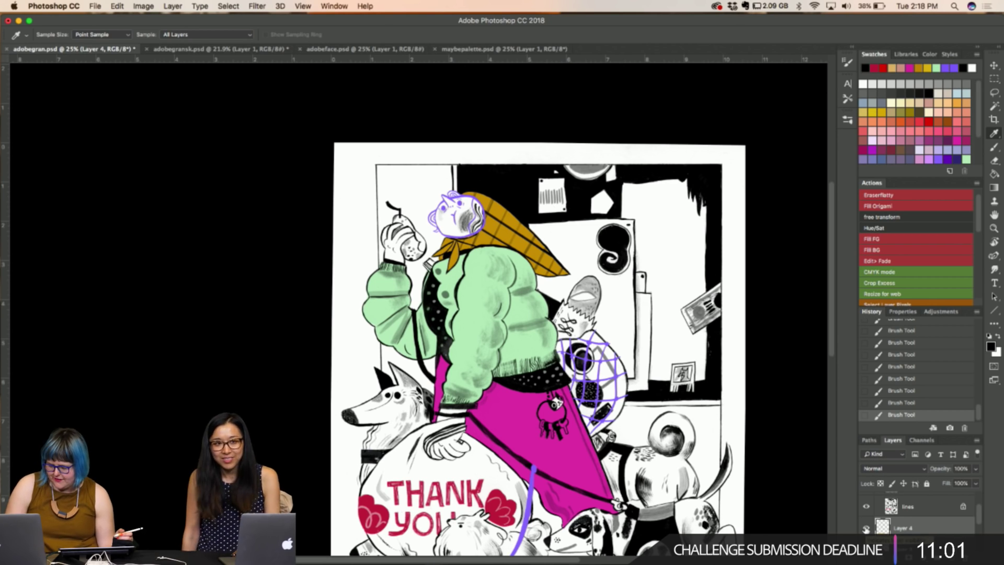
{"action": "scroll", "coordinate": [915, 509], "scroll_direction": "down", "scroll_amount": 3}
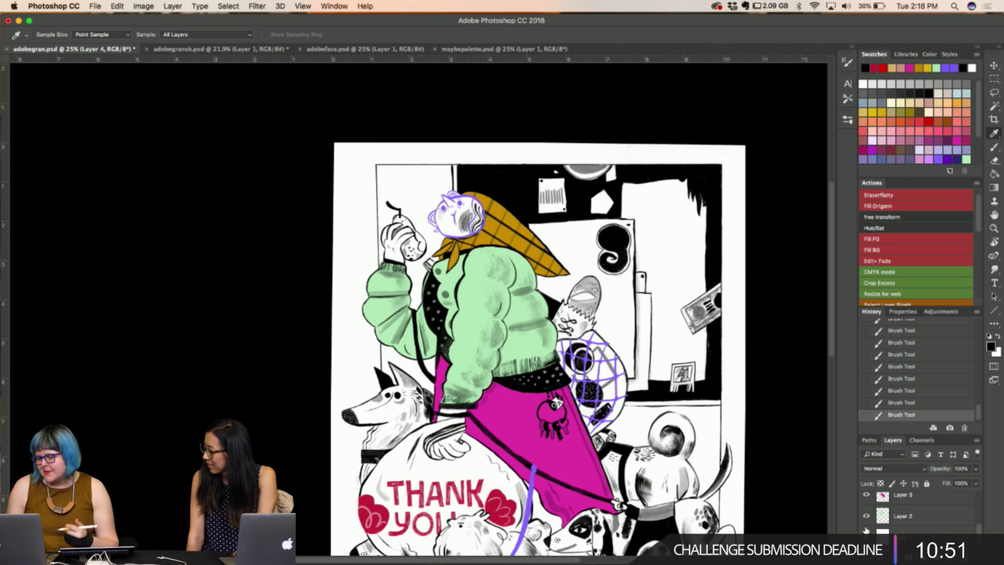
Select Layer 3 and try a Hue/Saturation hue shift of +24 on its colours
{"action": "mouse_move", "coordinate": [816, 549]}
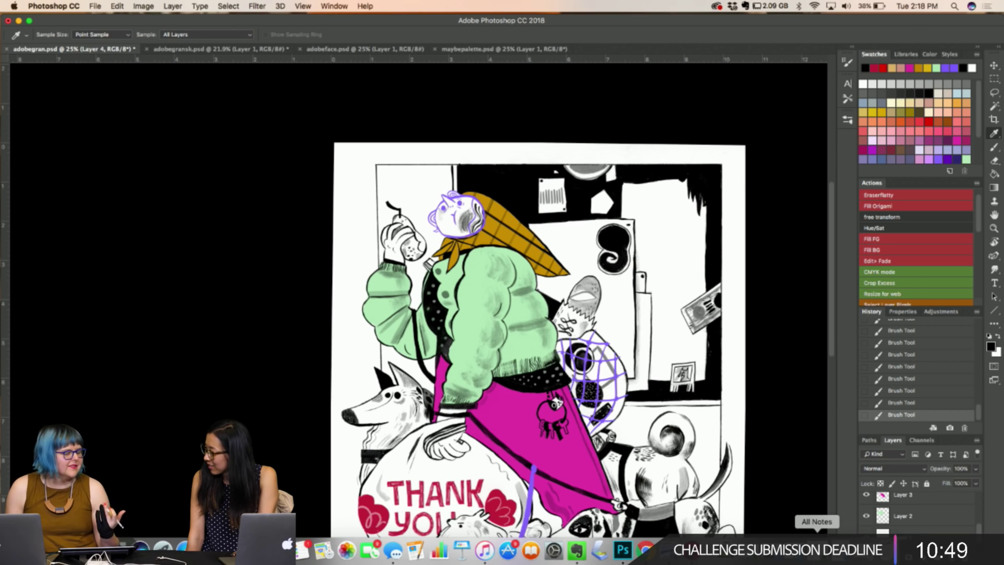
{"action": "left_click", "coordinate": [920, 502]}
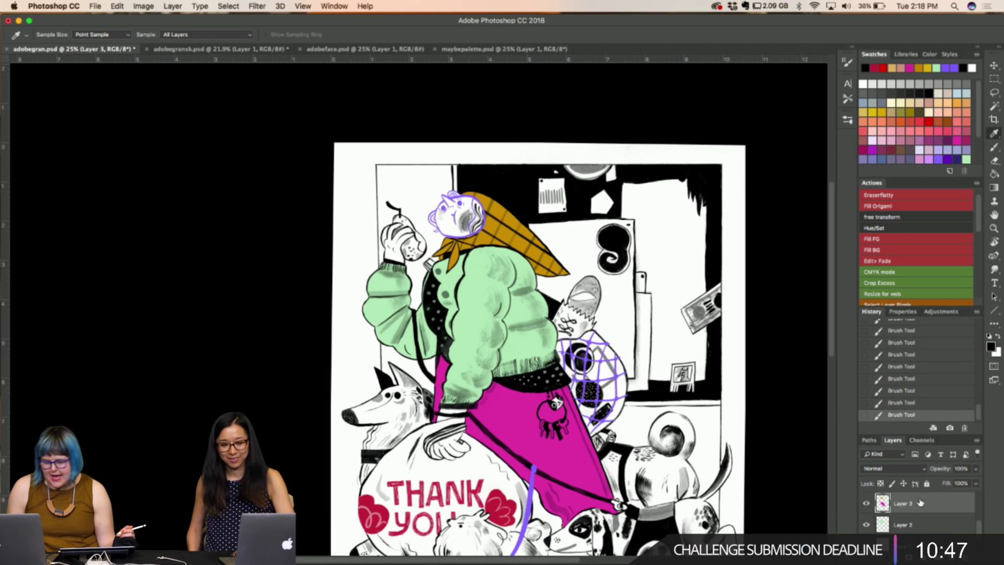
{"action": "key", "text": "super+u"}
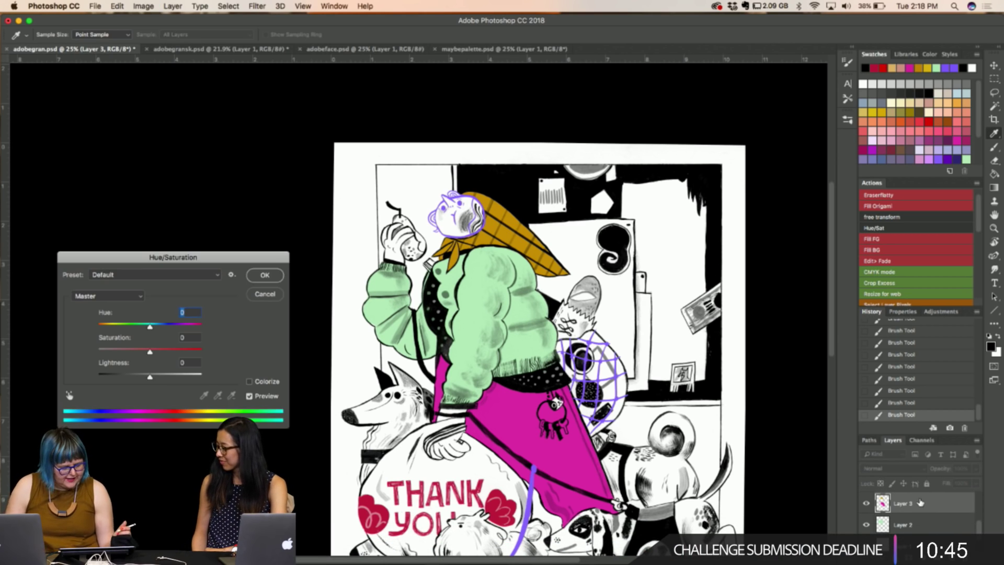
{"action": "left_click_drag", "start_coordinate": [267, 261], "coordinate": [567, 219]}
{"action": "left_click_drag", "start_coordinate": [447, 282], "coordinate": [461, 282]}
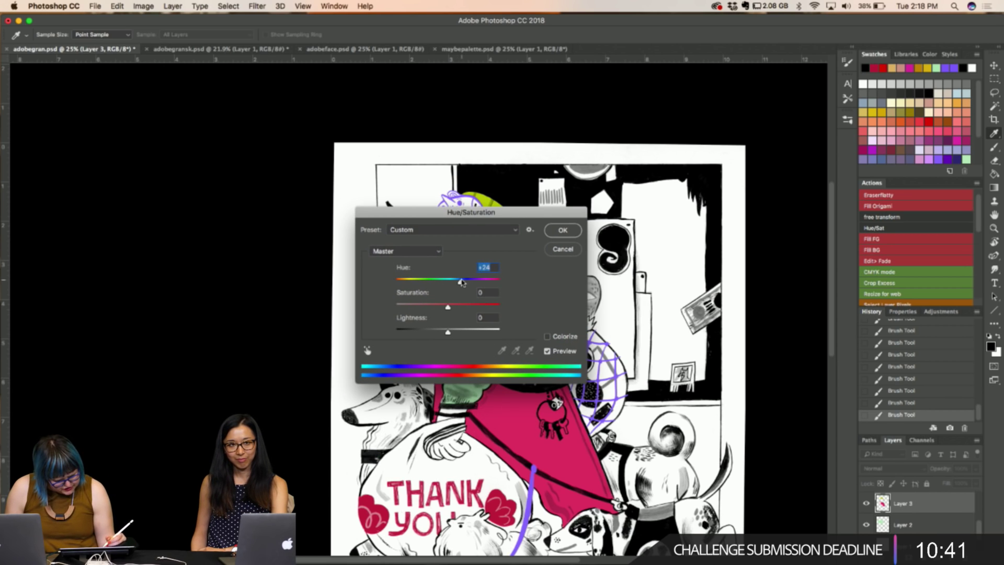
{"action": "left_click_drag", "start_coordinate": [434, 214], "coordinate": [615, 167]}
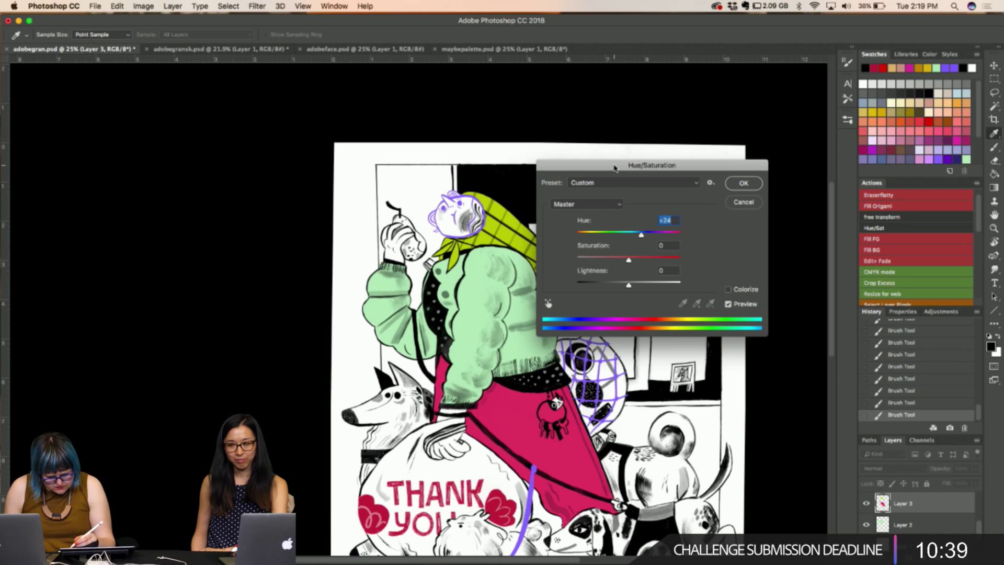
{"action": "left_click", "coordinate": [736, 202]}
{"action": "key", "text": "super+minus"}
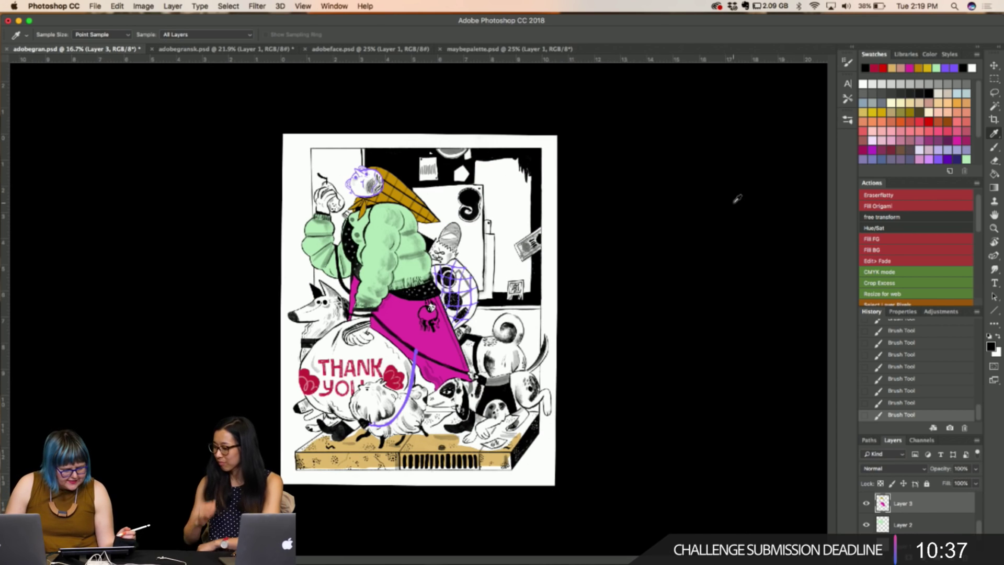
{"action": "key", "text": "l"}
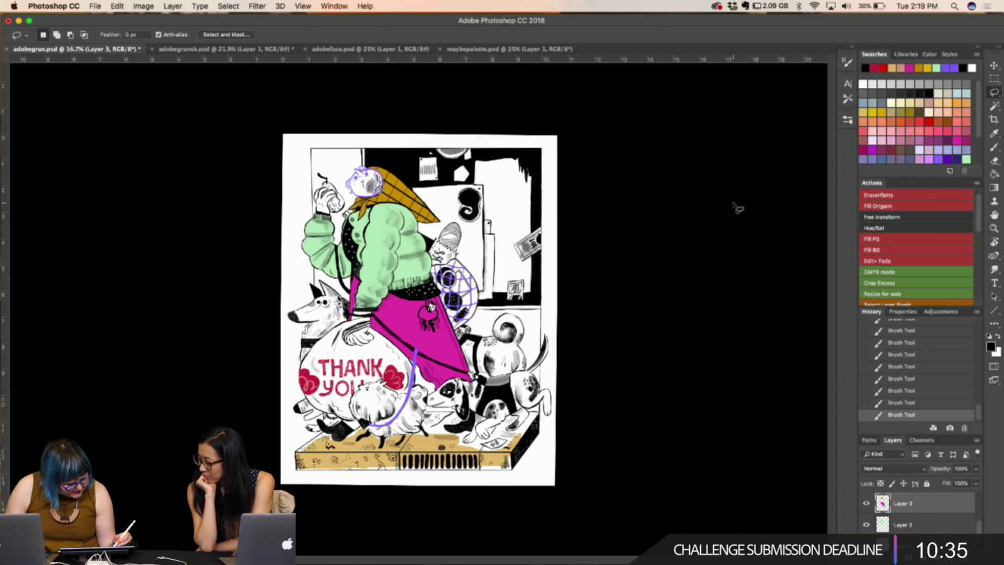
{"action": "mouse_move", "coordinate": [324, 283]}
{"action": "left_mouse_down"}
{"action": "mouse_move", "coordinate": [335, 428]}
{"action": "mouse_move", "coordinate": [418, 426]}
{"action": "left_mouse_up"}
{"action": "left_click", "coordinate": [419, 426]}
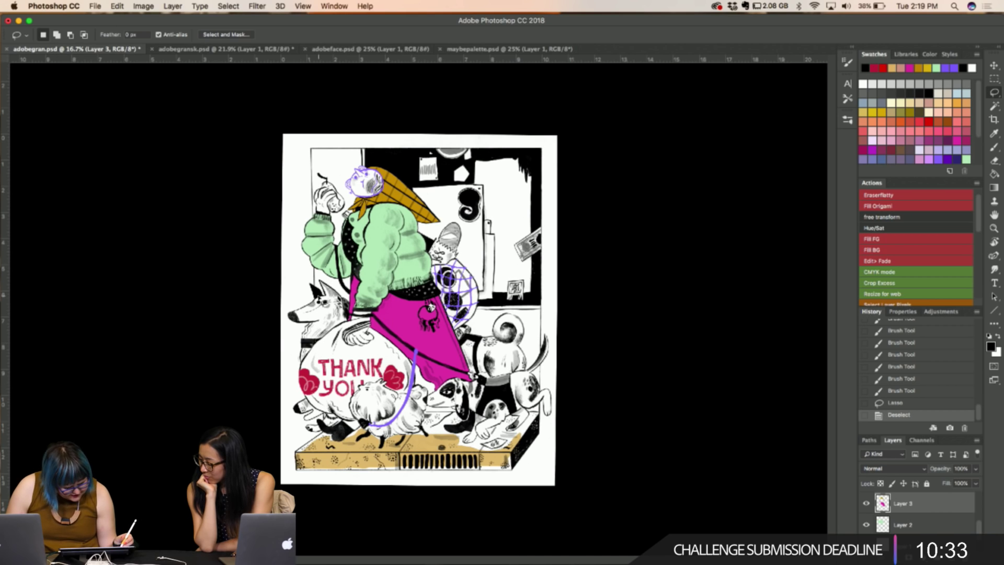
Sample the skirt's magenta and brush it on Layer 3 over the small area under the THANK YOU bag and over the skirt
{"action": "key", "text": "i"}
{"action": "left_click", "coordinate": [399, 308]}
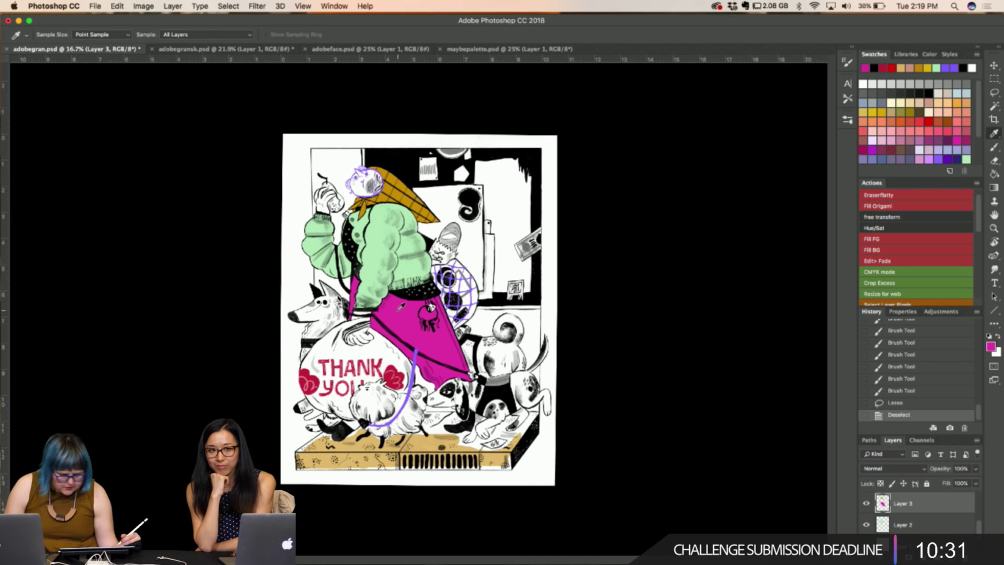
{"action": "key", "text": "l"}
{"action": "left_click", "coordinate": [347, 428]}
{"action": "mouse_move", "coordinate": [342, 421]}
{"action": "left_mouse_down"}
{"action": "mouse_move", "coordinate": [356, 436]}
{"action": "mouse_move", "coordinate": [376, 410]}
{"action": "left_mouse_up"}
{"action": "left_click", "coordinate": [350, 426]}
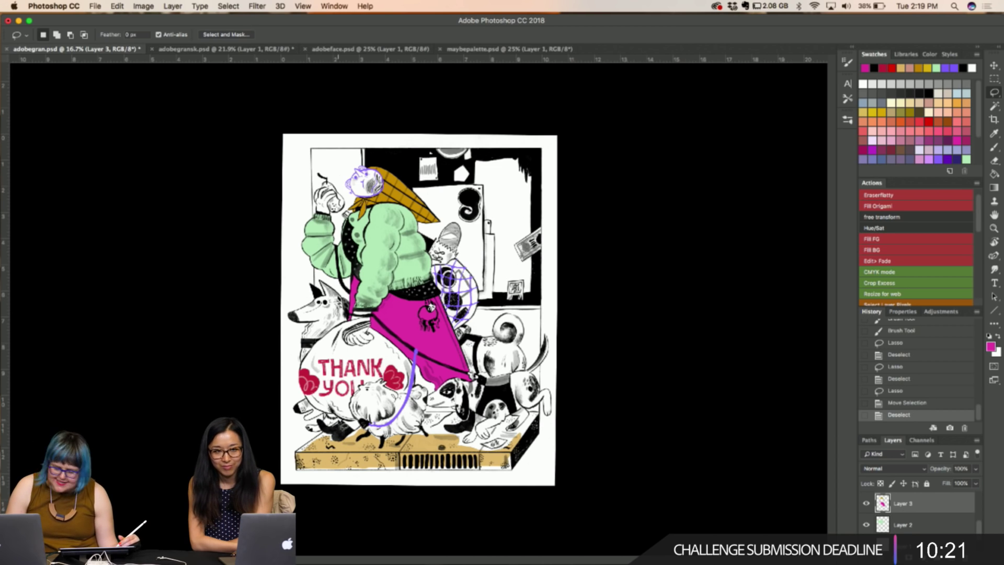
{"action": "key", "text": "b"}
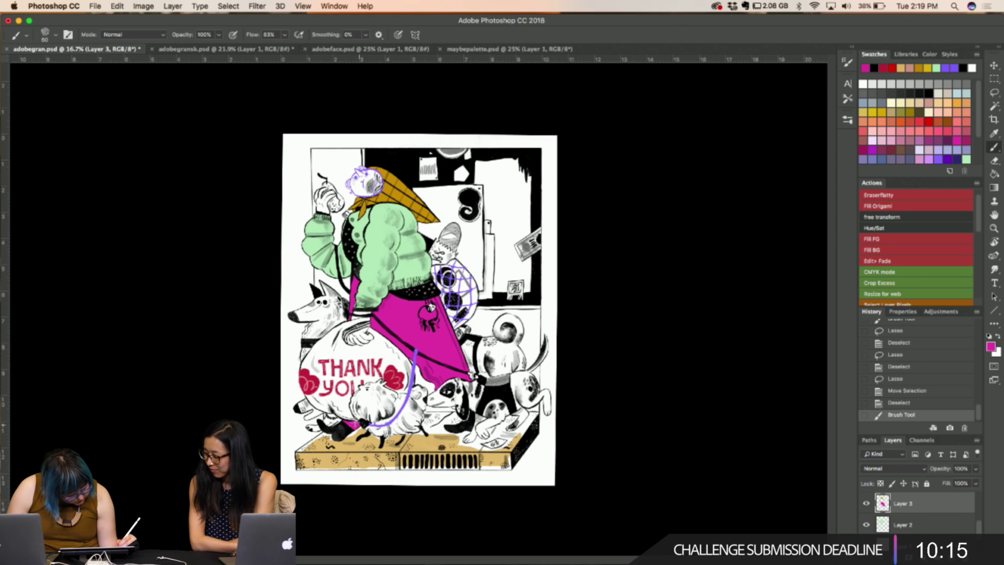
{"action": "left_click", "coordinate": [345, 425]}
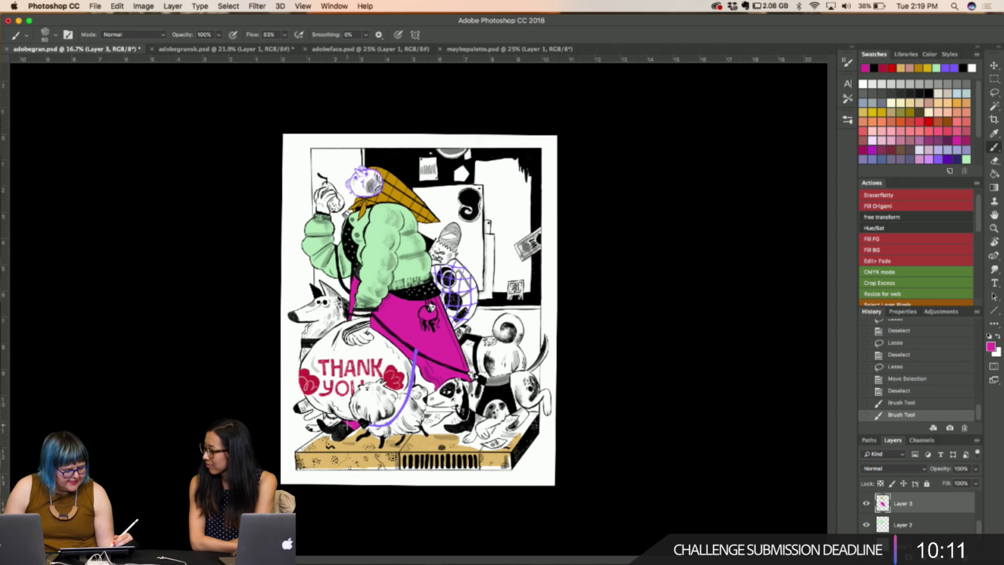
{"action": "mouse_move", "coordinate": [457, 359]}
{"action": "left_mouse_down"}
{"action": "mouse_move", "coordinate": [436, 327]}
{"action": "mouse_move", "coordinate": [432, 347]}
{"action": "left_mouse_up"}
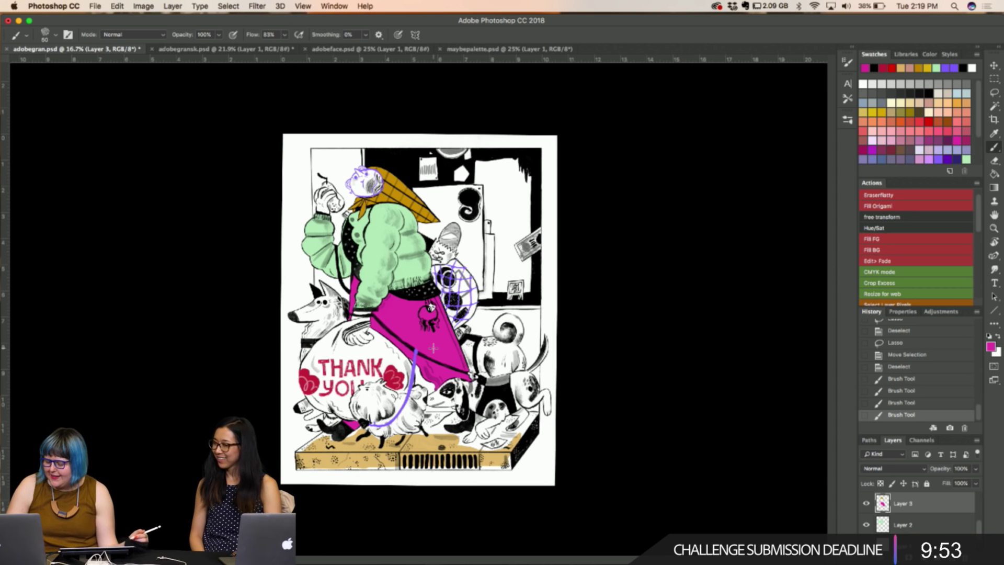
Open adoberoughbrick.psd from the adobe folder
{"action": "left_click", "coordinate": [96, 7]}
{"action": "left_click", "coordinate": [105, 34]}
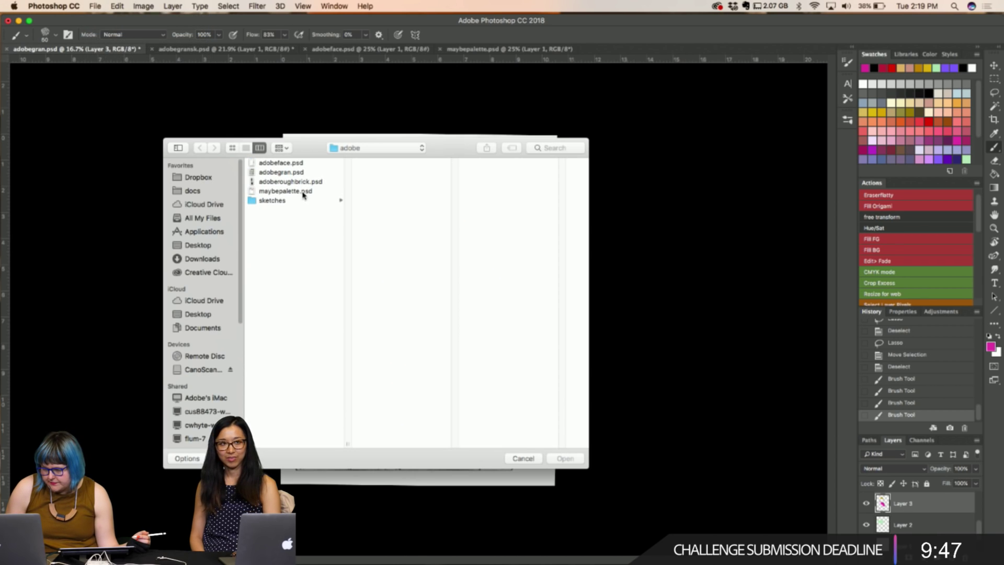
{"action": "left_click", "coordinate": [303, 181]}
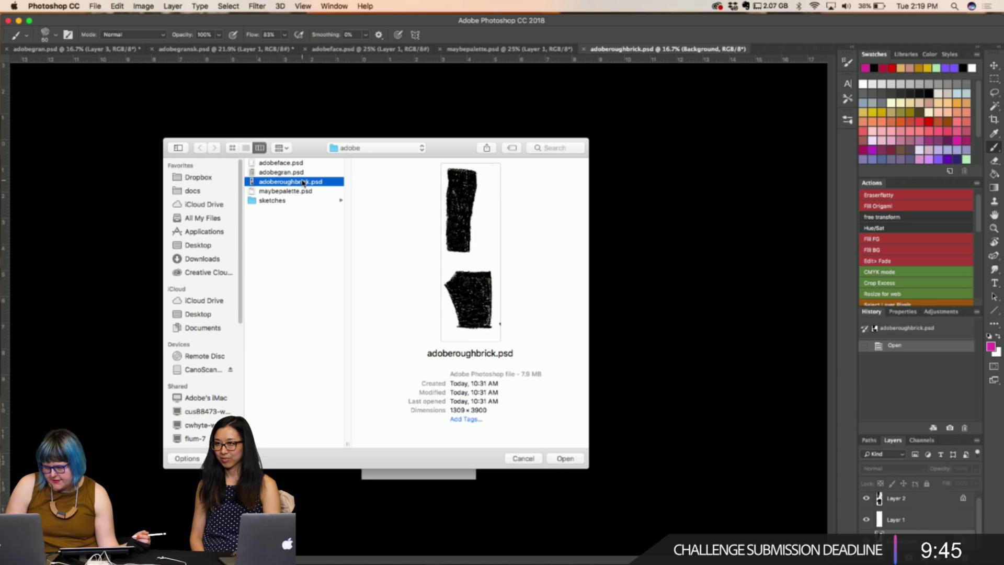
{"action": "double_click", "coordinate": [302, 181]}
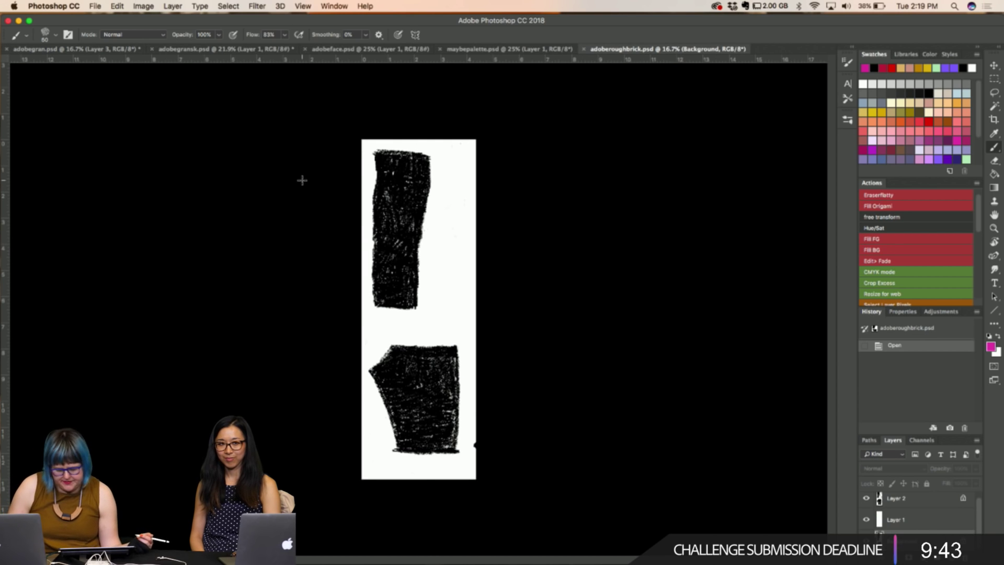
Examine the grain and edges of the rough black texture shapes up close and as a whole
{"action": "key", "text": "super+equal"}
{"action": "key", "text": "super+equal"}
{"action": "key", "text": "super+equal"}
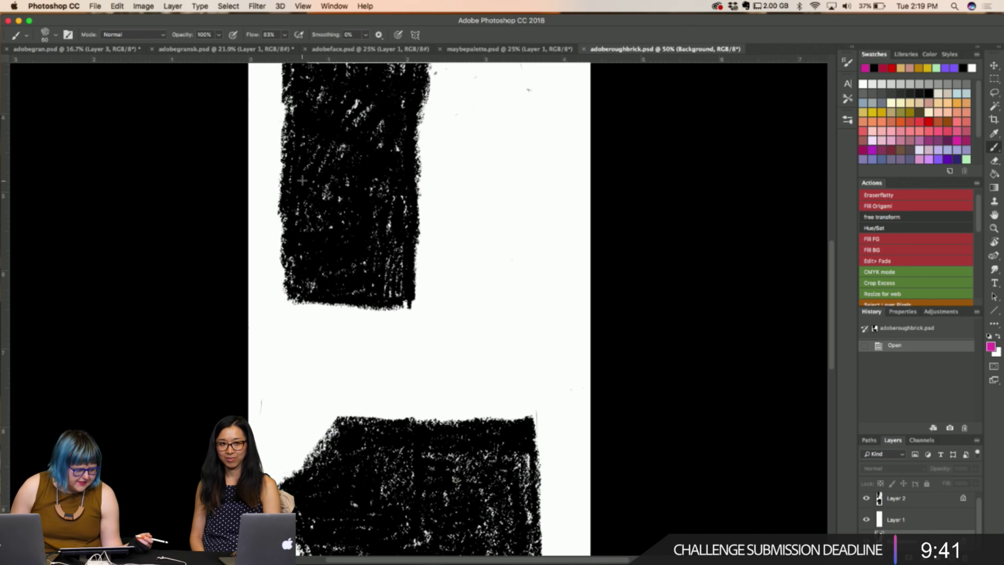
{"action": "scroll", "coordinate": [302, 180], "scroll_direction": "up", "scroll_amount": 5}
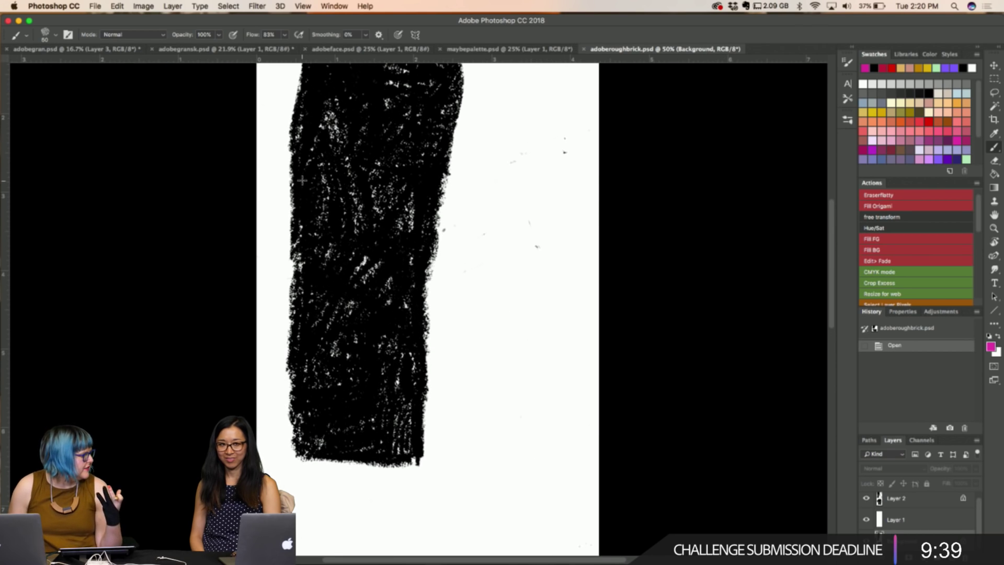
{"action": "key", "text": "super+minus"}
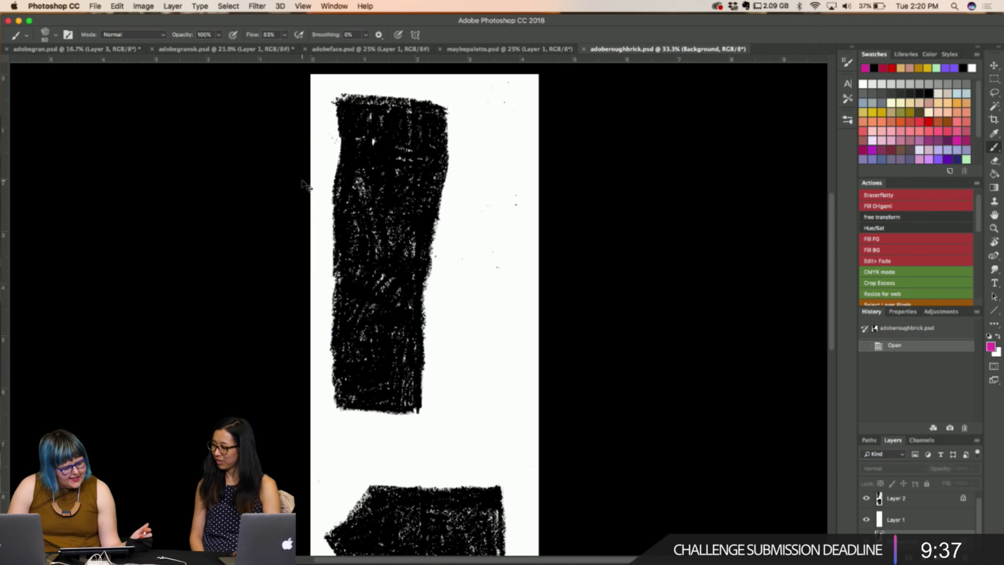
{"action": "key", "text": "super+minus"}
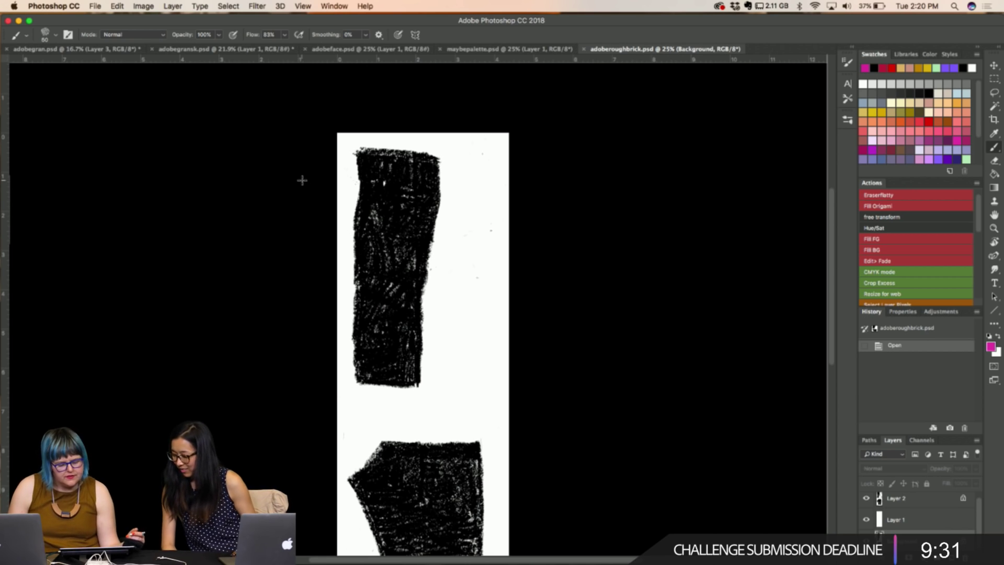
{"action": "key", "text": "super+minus"}
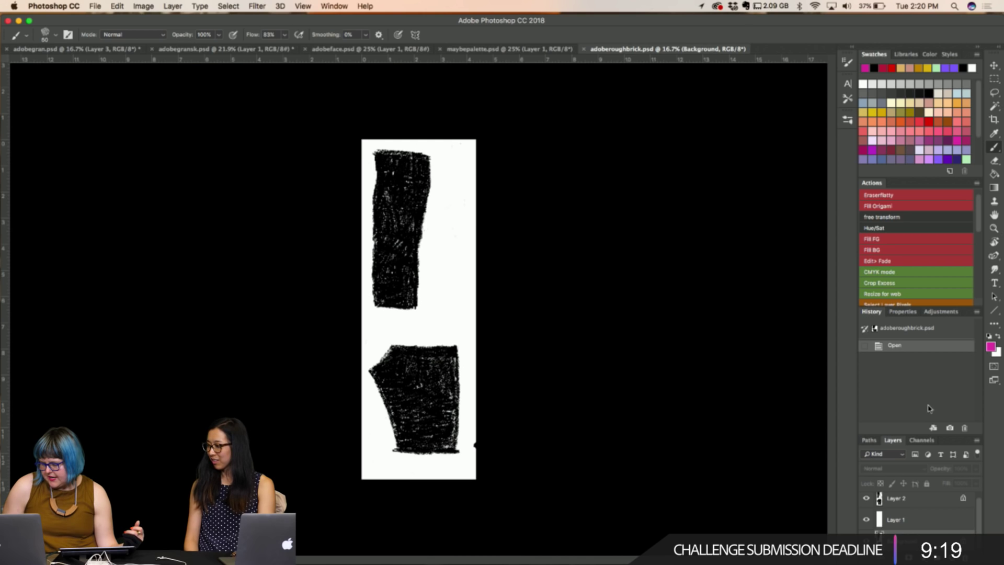
Copy the whole content of Layer 2 and paste it into adobegran.psd as a new layer
{"action": "left_click", "coordinate": [909, 503]}
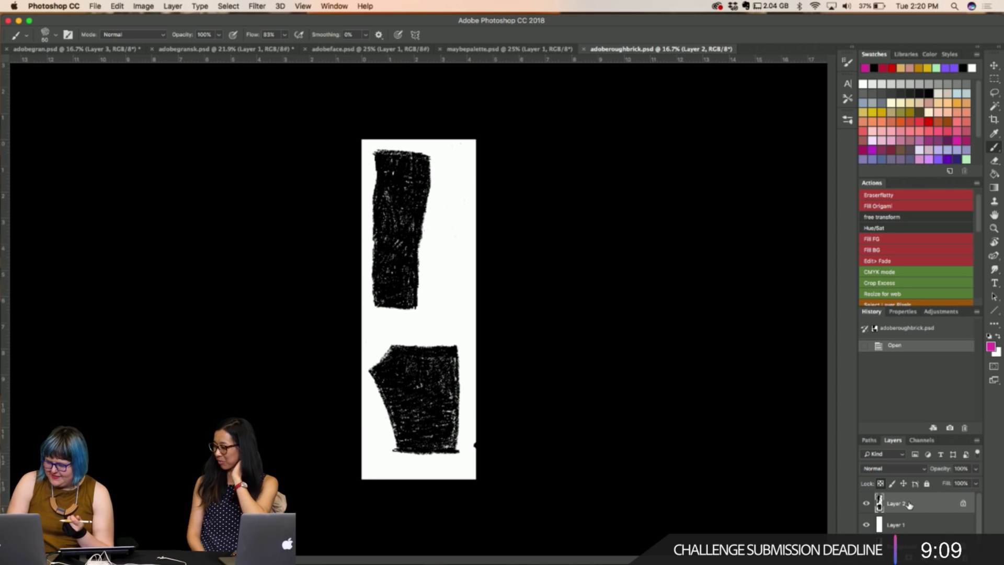
{"action": "key", "text": "super+a"}
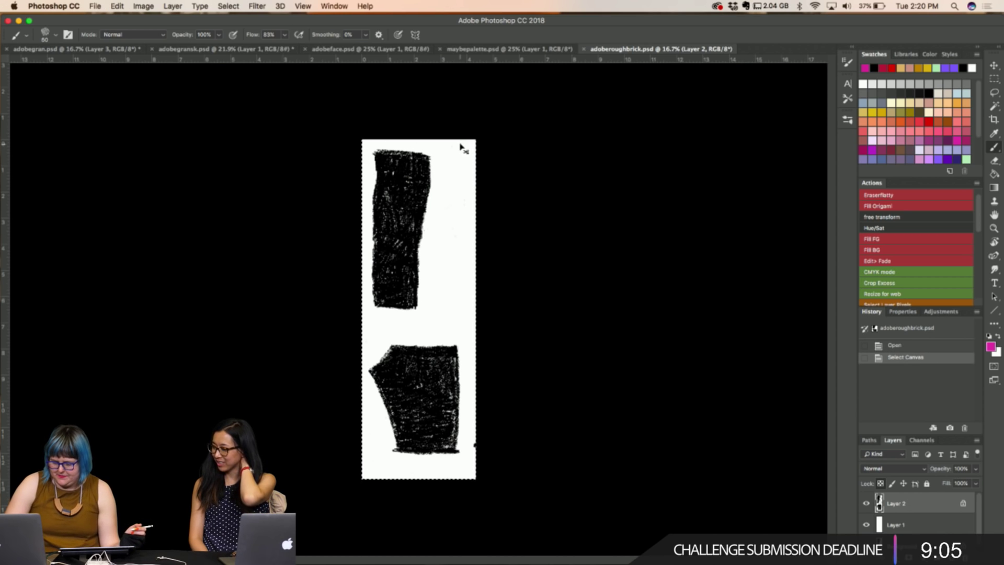
{"action": "key", "text": "super+Tab"}
{"action": "key", "text": "super+Tab"}
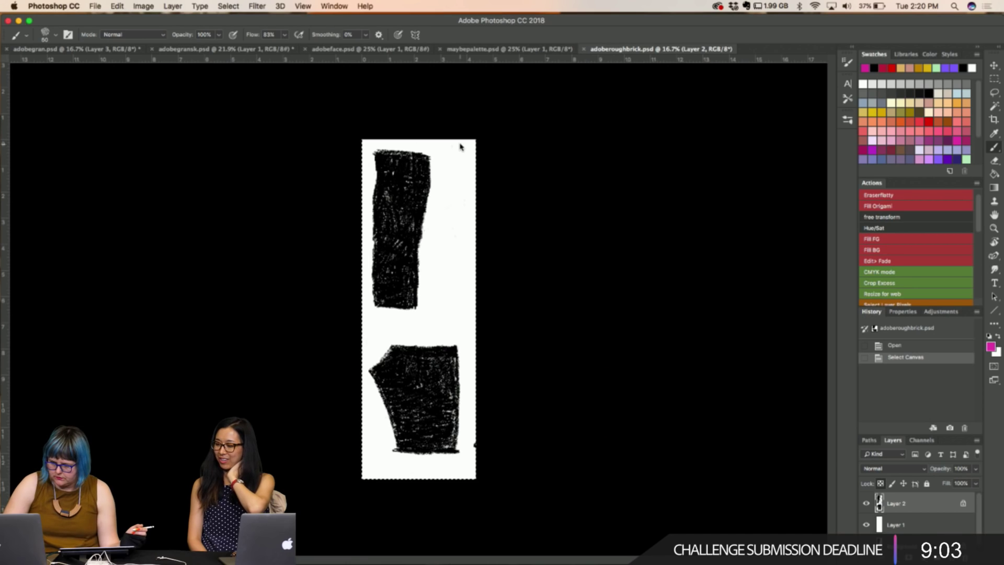
{"action": "left_click", "coordinate": [485, 49]}
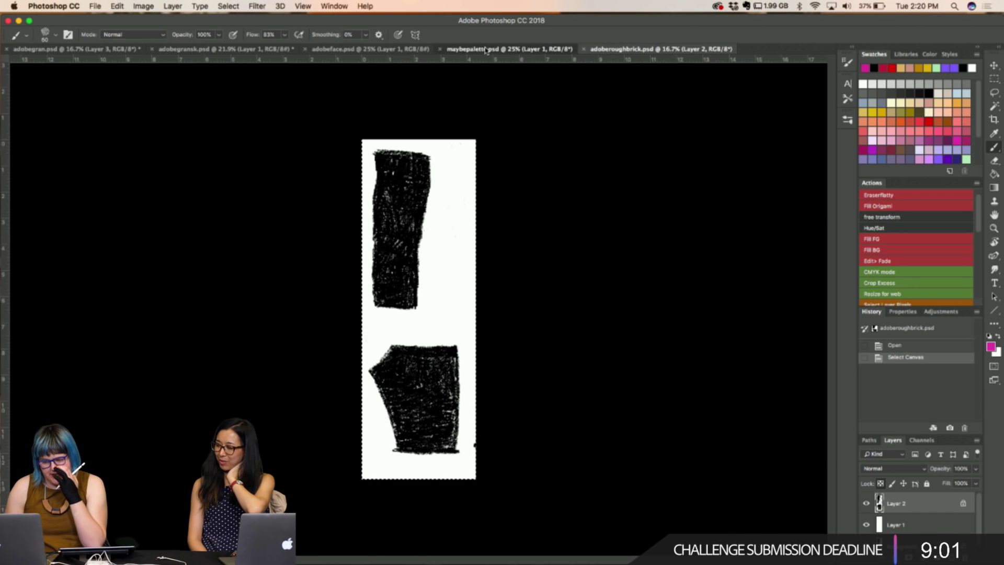
{"action": "left_click", "coordinate": [360, 50]}
{"action": "left_click", "coordinate": [62, 50]}
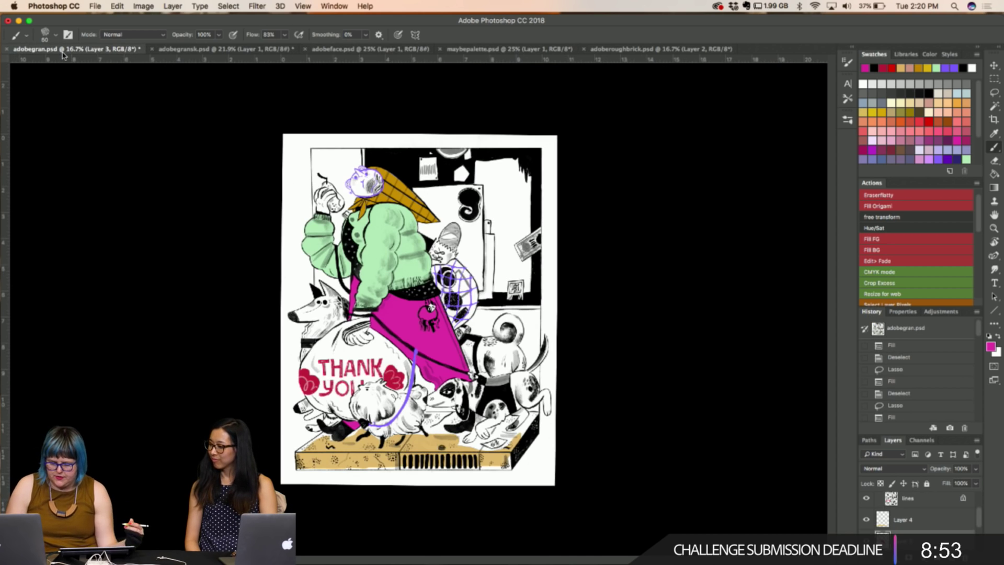
{"action": "key", "text": "super+v"}
Lock the pasted texture layer's transparent pixels and fill its shapes with a salmon orange swatch
{"action": "key", "text": "l"}
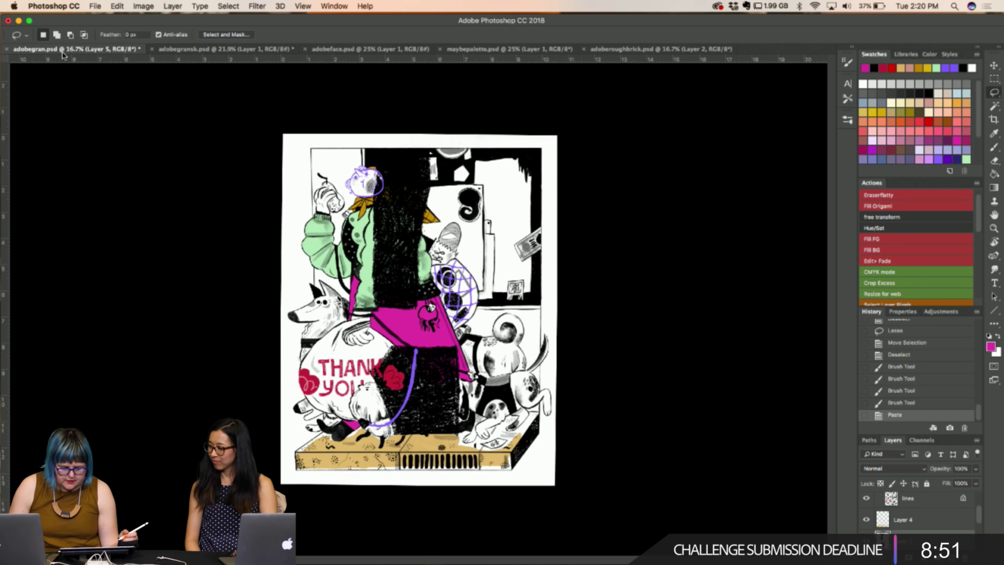
{"action": "key", "text": "super+slash"}
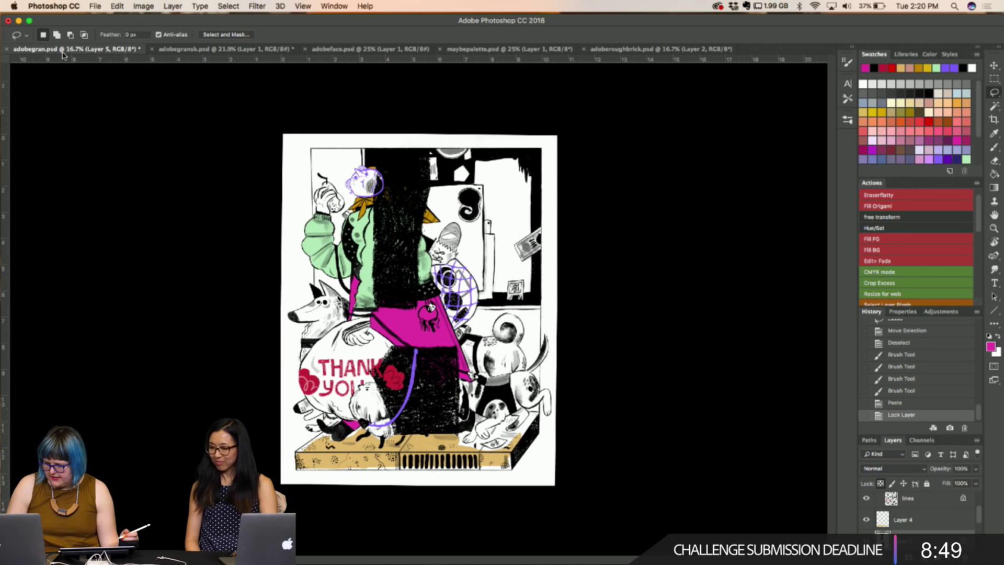
{"action": "left_click", "coordinate": [956, 111]}
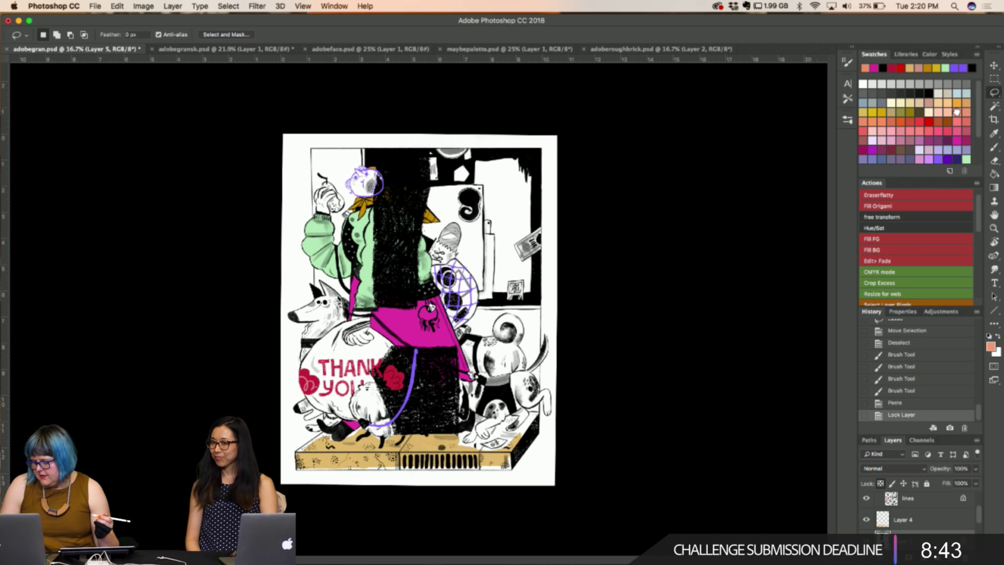
{"action": "key", "text": "alt+BackSpace"}
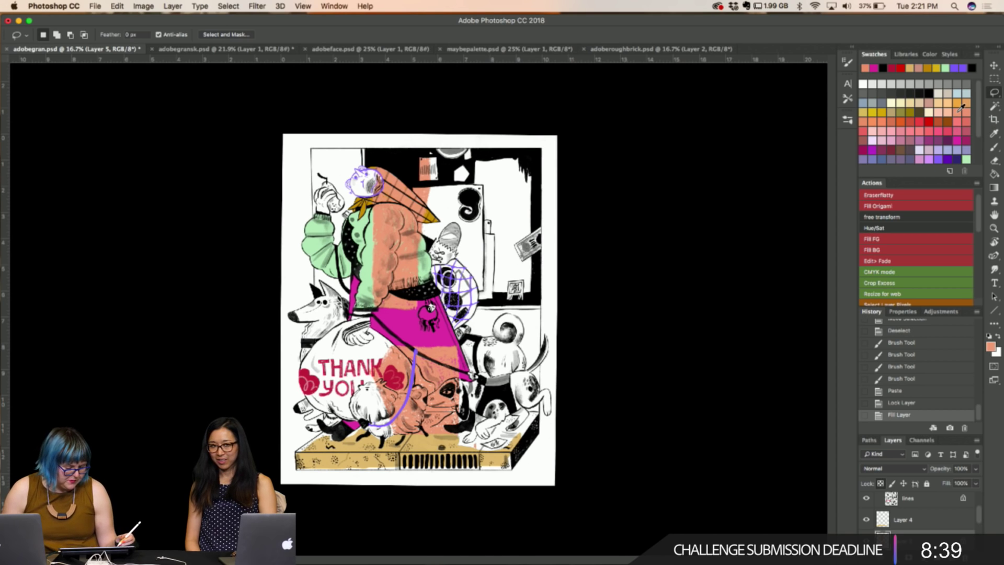
Try white as the fill of the pasted texture shapes and refill them with salmon orange
{"action": "mouse_move", "coordinate": [345, 252]}
{"action": "left_mouse_down"}
{"action": "mouse_move", "coordinate": [357, 329]}
{"action": "mouse_move", "coordinate": [438, 318]}
{"action": "left_mouse_up"}
{"action": "key", "text": "ctrl+d"}
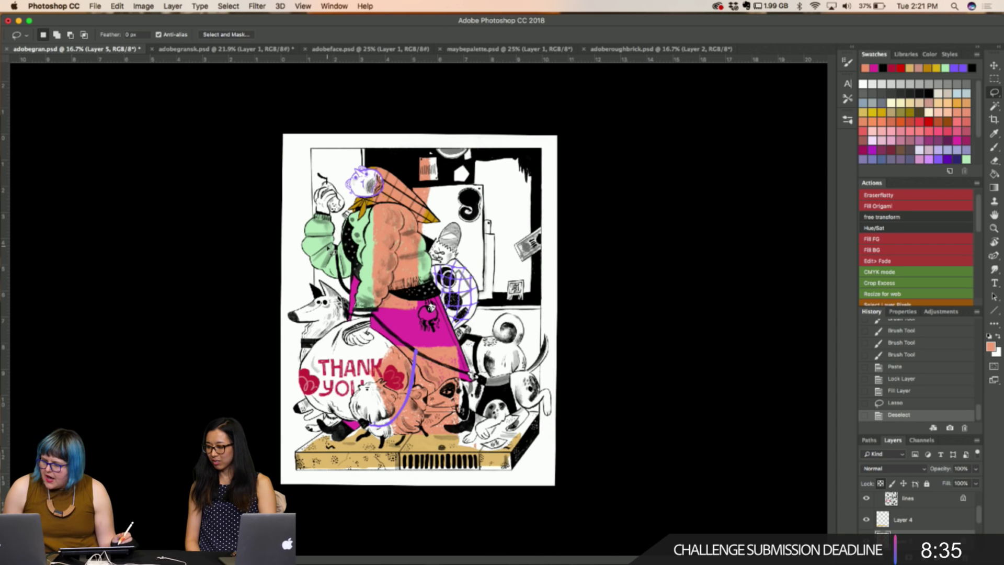
{"action": "key", "text": "alt+BackSpace"}
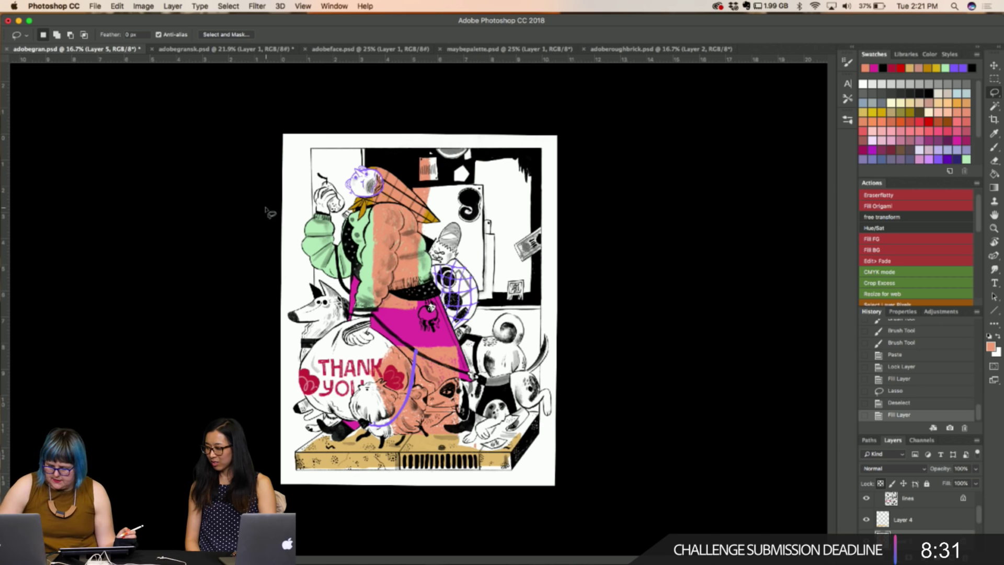
{"action": "key", "text": "alt+BackSpace"}
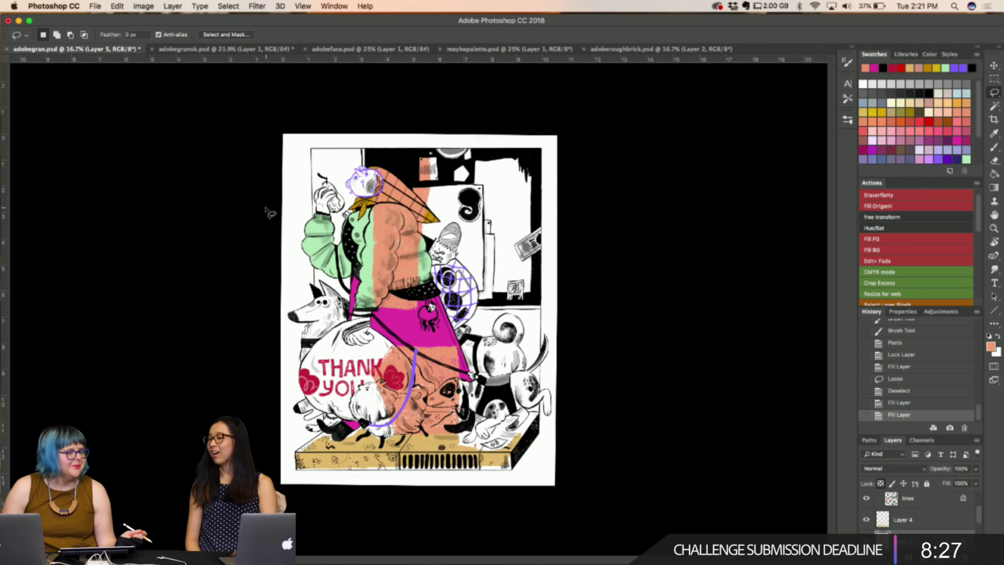
{"action": "key", "text": "super+BackSpace"}
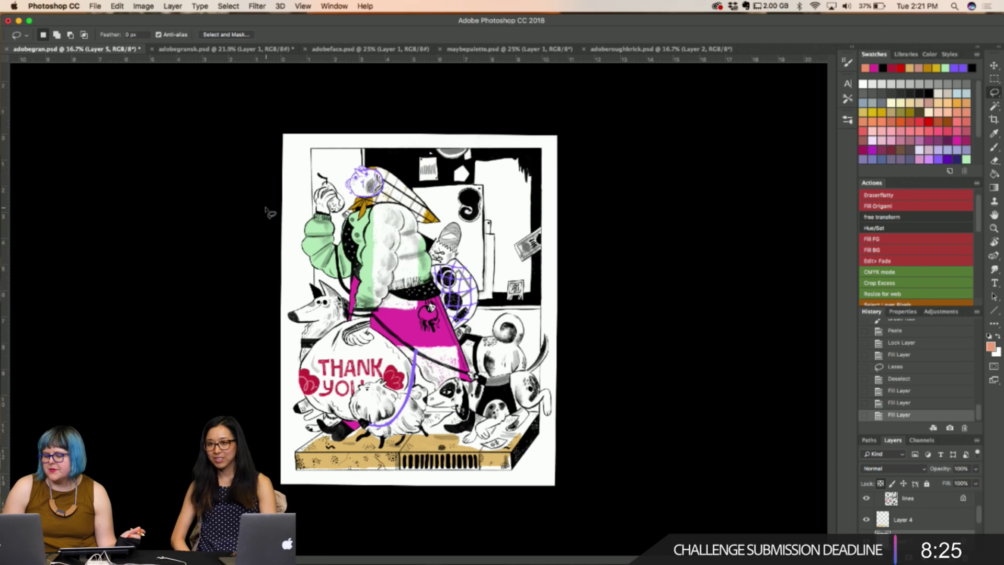
{"action": "key", "text": "alt+BackSpace"}
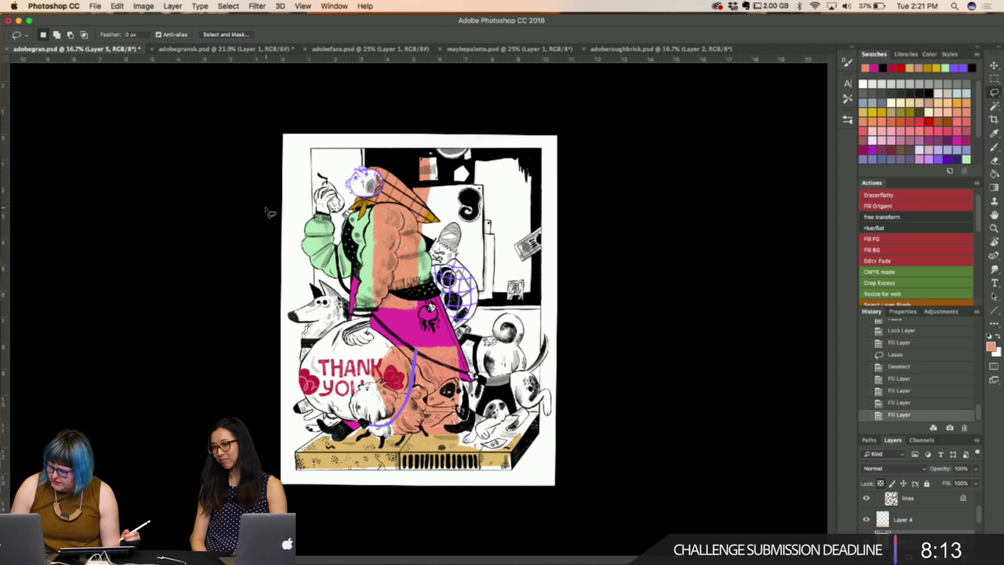
Lasso the tall salmon texture shape and move it over the wall panel behind the grandmother's raised hand
{"action": "mouse_move", "coordinate": [345, 271]}
{"action": "left_mouse_down"}
{"action": "mouse_move", "coordinate": [416, 326]}
{"action": "mouse_move", "coordinate": [439, 130]}
{"action": "mouse_move", "coordinate": [375, 151]}
{"action": "left_mouse_up"}
{"action": "key", "text": "v"}
{"action": "mouse_move", "coordinate": [407, 229]}
{"action": "left_mouse_down"}
{"action": "mouse_move", "coordinate": [326, 214]}
{"action": "mouse_move", "coordinate": [342, 222]}
{"action": "left_mouse_up"}
{"action": "key", "text": "l"}
{"action": "key", "text": "super+d"}
Lasso the lower salmon texture shape and move it over the wall behind the curly-tailed dog
{"action": "mouse_move", "coordinate": [407, 327]}
{"action": "left_mouse_down"}
{"action": "mouse_move", "coordinate": [345, 337]}
{"action": "mouse_move", "coordinate": [387, 450]}
{"action": "mouse_move", "coordinate": [470, 350]}
{"action": "mouse_move", "coordinate": [413, 325]}
{"action": "mouse_move", "coordinate": [455, 329]}
{"action": "mouse_move", "coordinate": [492, 306]}
{"action": "mouse_move", "coordinate": [497, 317]}
{"action": "left_mouse_up"}
{"action": "key", "text": "v"}
{"action": "left_click_drag", "start_coordinate": [494, 343], "coordinate": [496, 345]}
{"action": "key", "text": "super+d"}
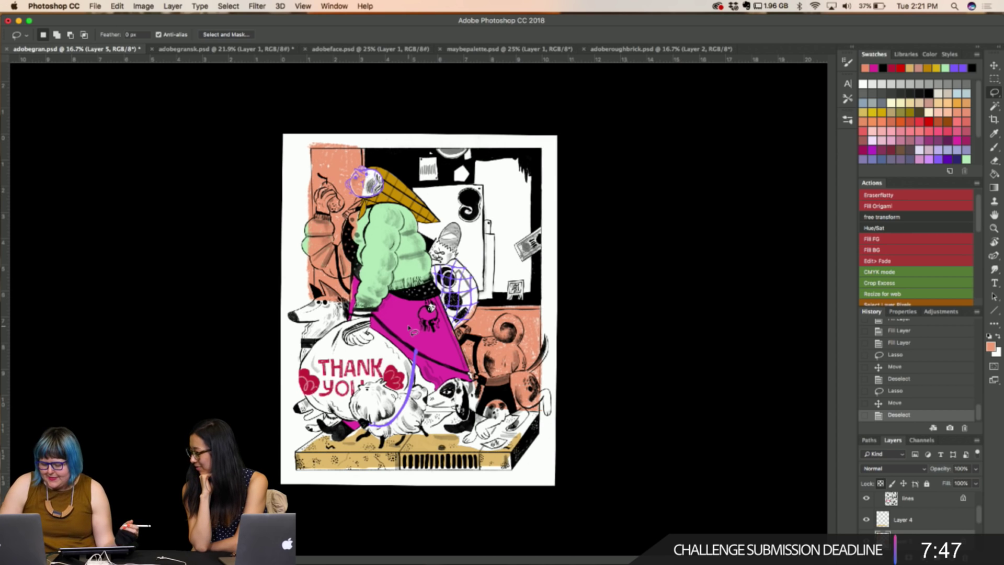
Erase the salmon texture spilling past the upper and outer edges of the wall panel behind the raised hand
{"action": "key", "text": "e"}
{"action": "left_click_drag", "start_coordinate": [355, 143], "coordinate": [285, 145]}
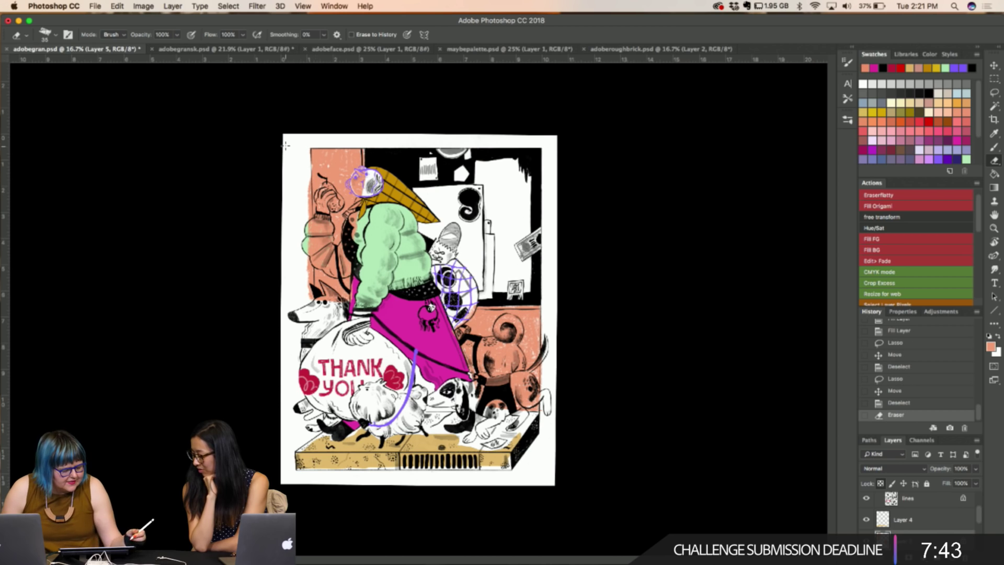
{"action": "left_click_drag", "start_coordinate": [306, 178], "coordinate": [304, 193]}
{"action": "mouse_move", "coordinate": [307, 258]}
{"action": "left_mouse_down"}
{"action": "mouse_move", "coordinate": [307, 297]}
{"action": "mouse_move", "coordinate": [309, 246]}
{"action": "mouse_move", "coordinate": [310, 279]}
{"action": "left_mouse_up"}
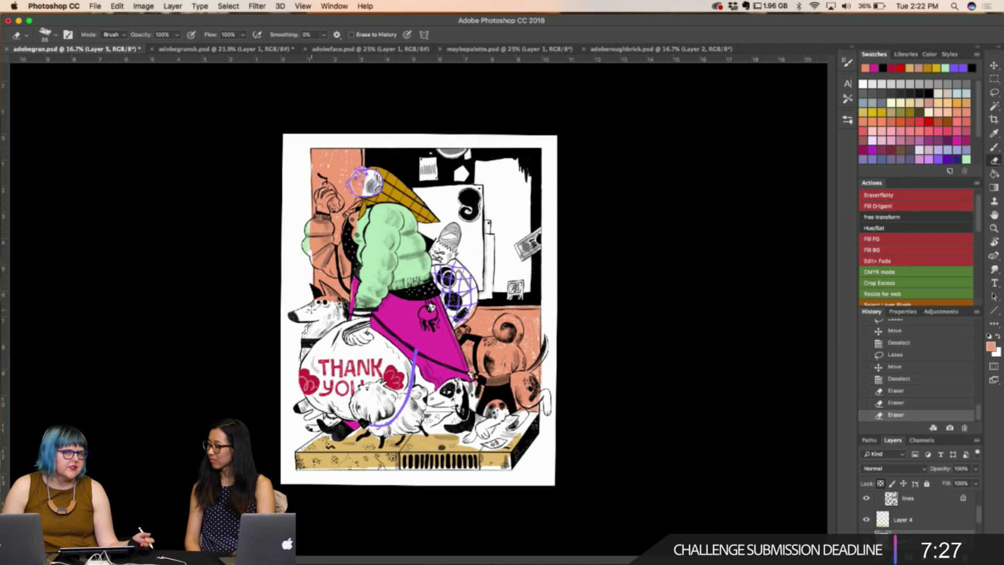
Erase the salmon texture from the grandmother's face and touch up the salmon around its outline with the brush
{"action": "left_click_drag", "start_coordinate": [361, 180], "coordinate": [361, 184]}
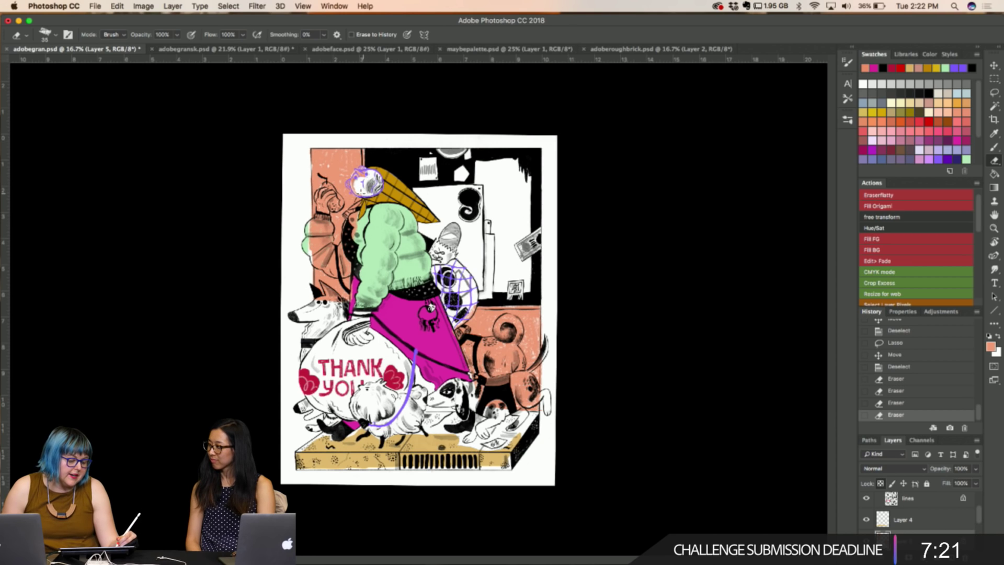
{"action": "left_click_drag", "start_coordinate": [362, 183], "coordinate": [369, 181]}
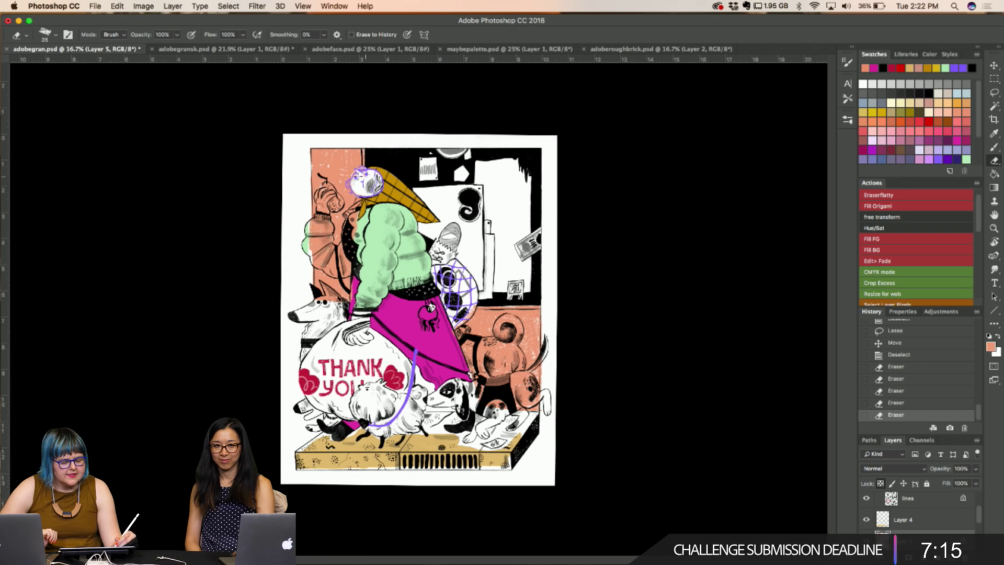
{"action": "left_click_drag", "start_coordinate": [361, 175], "coordinate": [368, 171]}
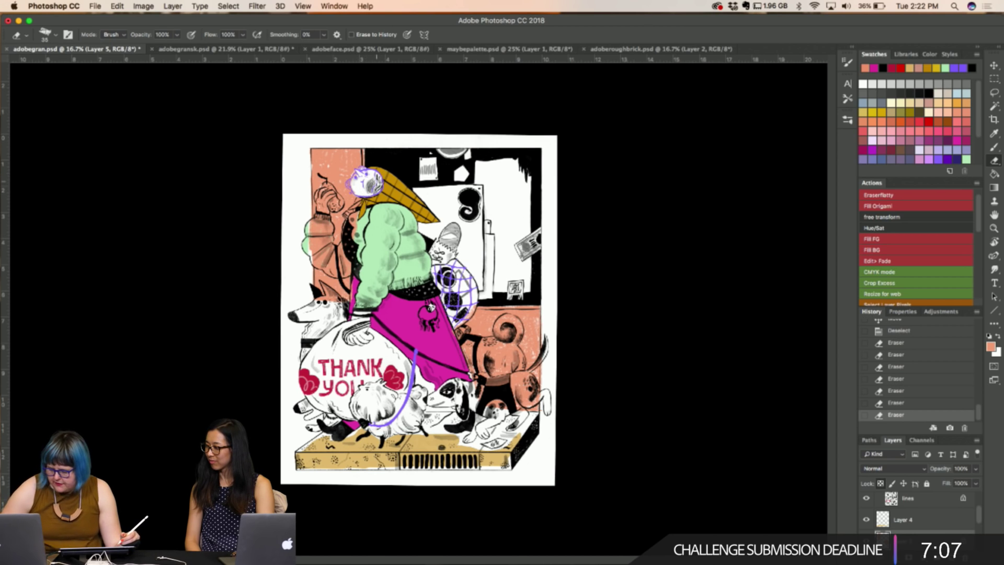
{"action": "key", "text": "super+equal"}
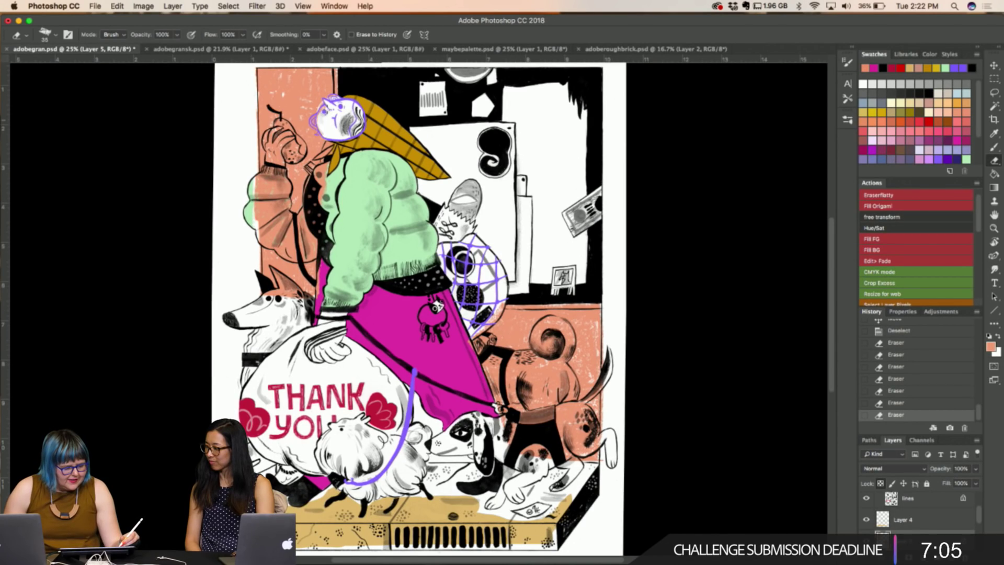
{"action": "left_click_drag", "start_coordinate": [320, 112], "coordinate": [324, 107]}
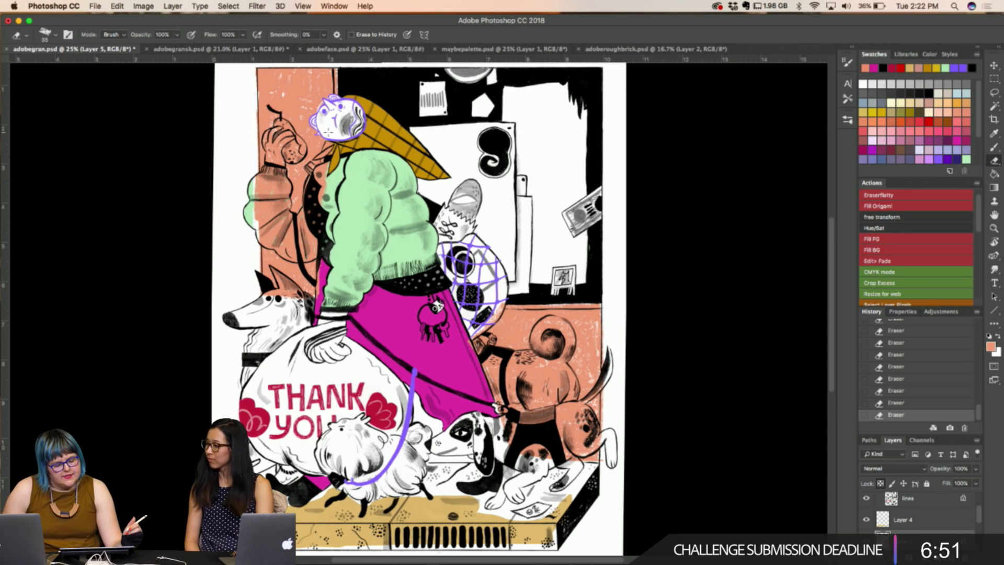
{"action": "key", "text": "b"}
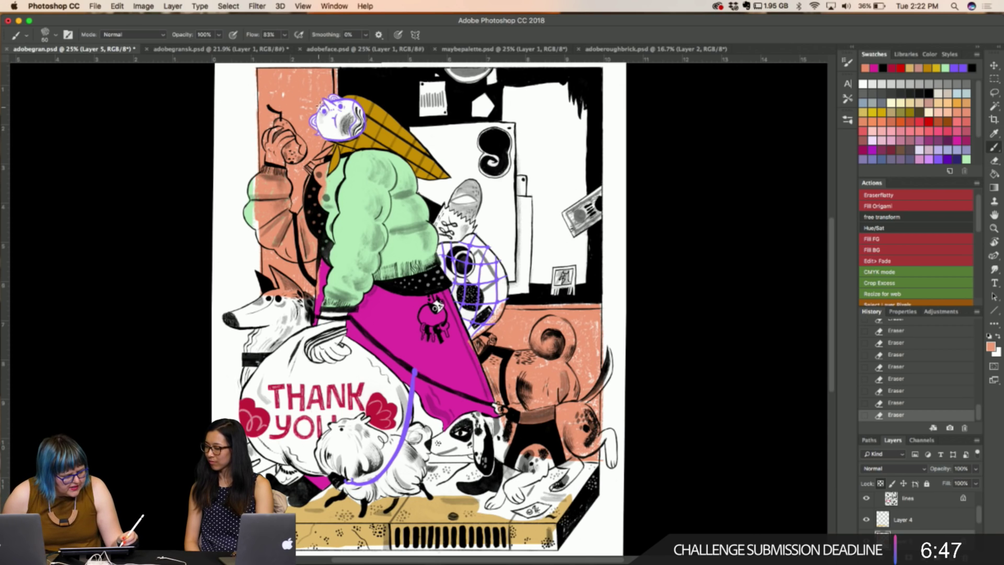
{"action": "left_click_drag", "start_coordinate": [313, 102], "coordinate": [320, 110]}
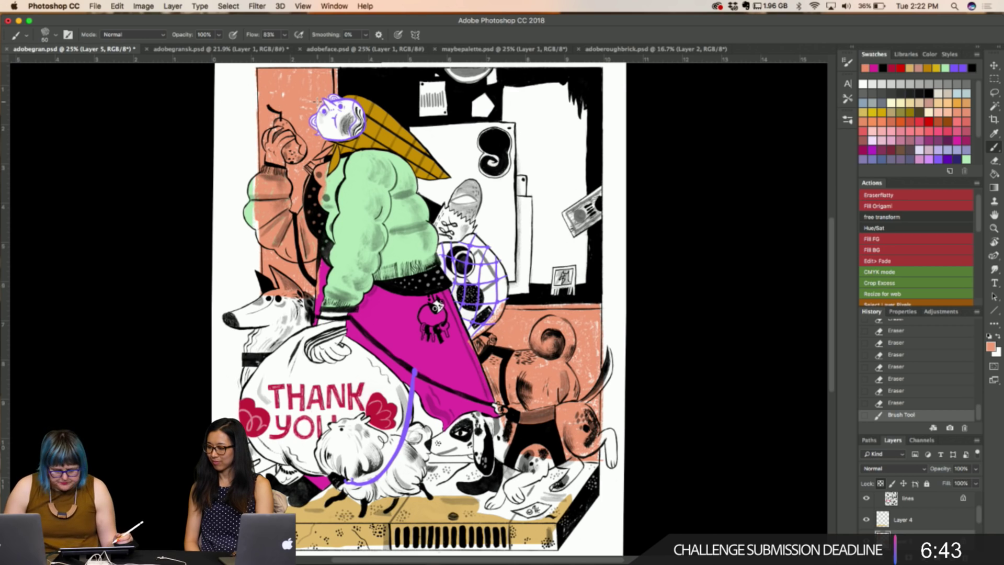
Unlock Layer 5's transparent pixels and erase stray salmon around the net bag, the skirt edge and the picture border
{"action": "key", "text": "e"}
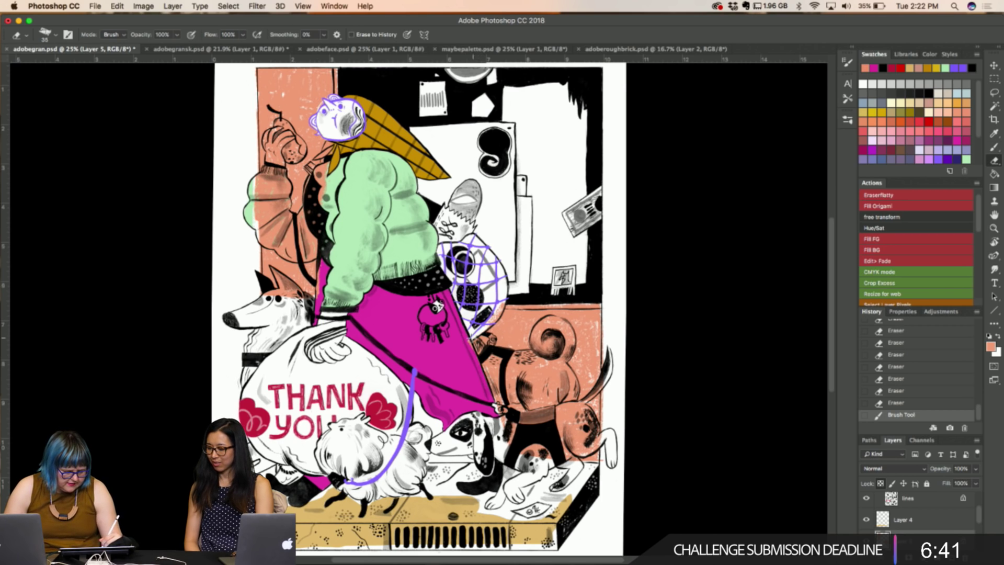
{"action": "left_click_drag", "start_coordinate": [505, 293], "coordinate": [505, 299]}
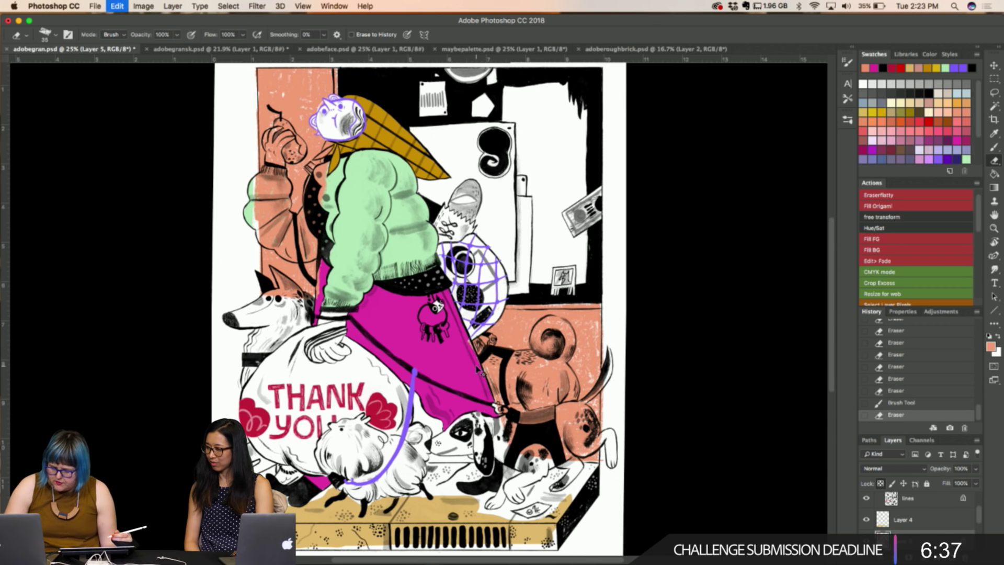
{"action": "key", "text": "super+slash"}
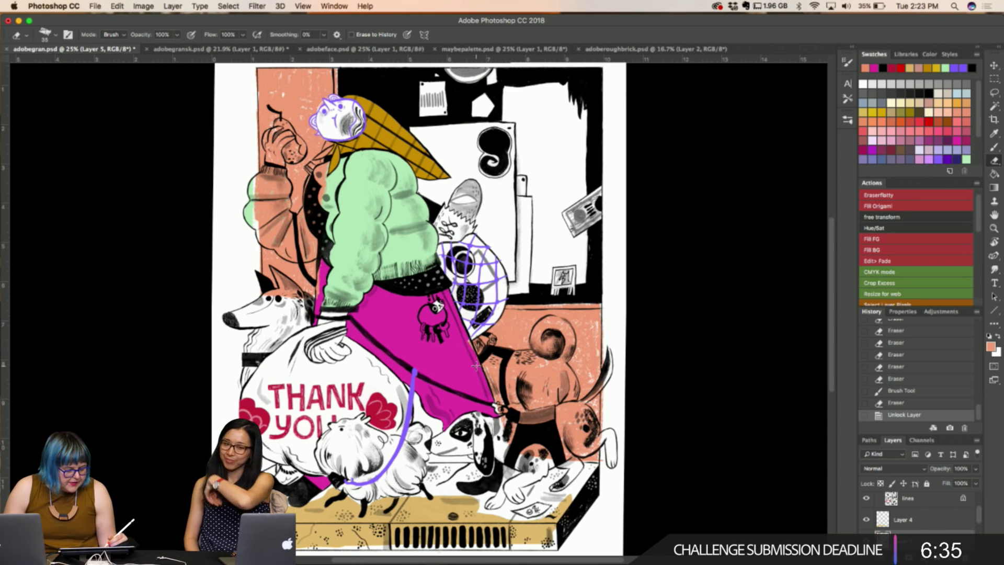
{"action": "left_click_drag", "start_coordinate": [463, 332], "coordinate": [469, 347]}
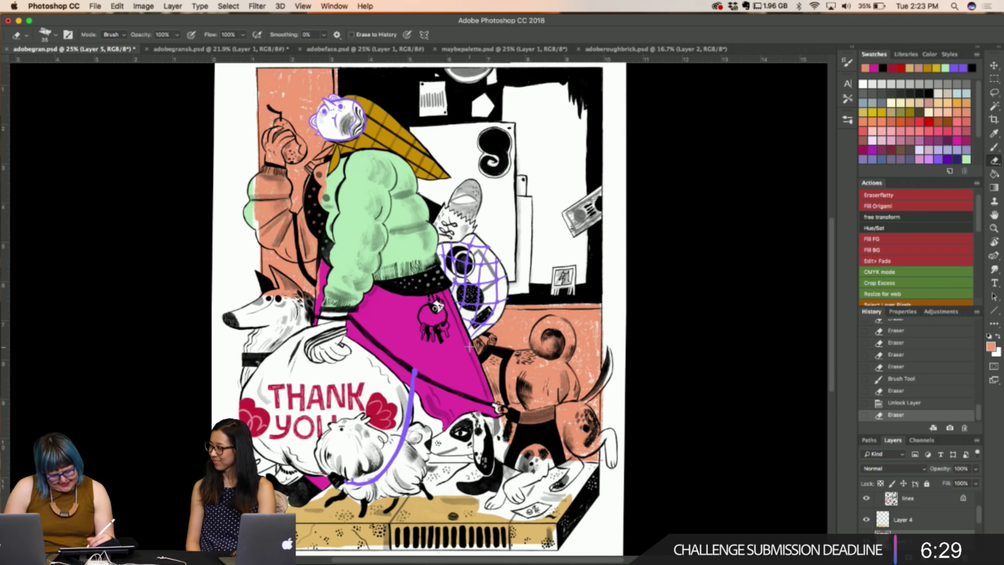
{"action": "left_click", "coordinate": [604, 399]}
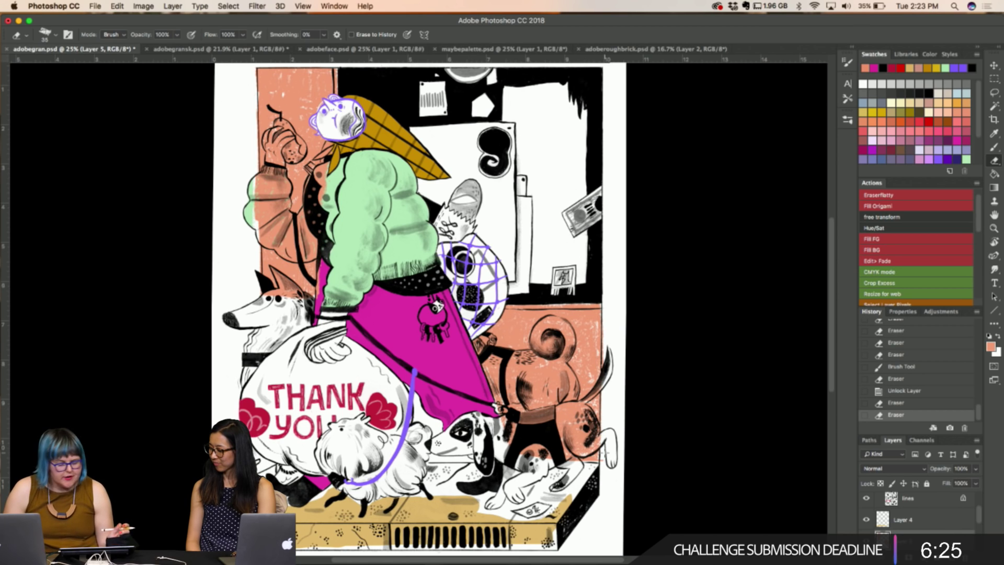
Reorder the salmon texture on Layer 5 below Layer 3 and Layer 2 so it sits behind the clothing colours
{"action": "scroll", "coordinate": [419, 308], "scroll_direction": "up", "scroll_amount": 5}
{"action": "scroll", "coordinate": [419, 308], "scroll_direction": "left", "scroll_amount": 4}
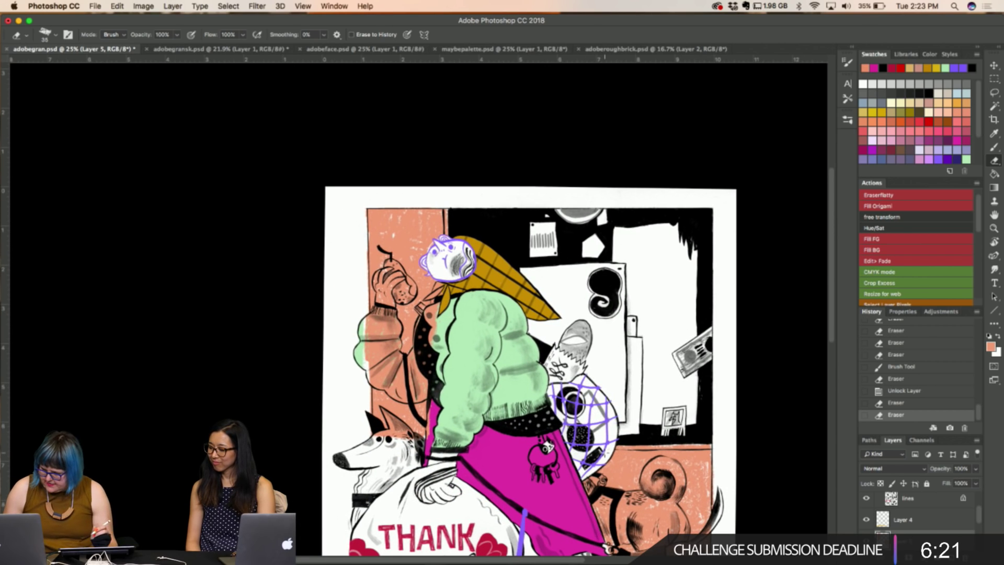
{"action": "mouse_move", "coordinate": [576, 551]}
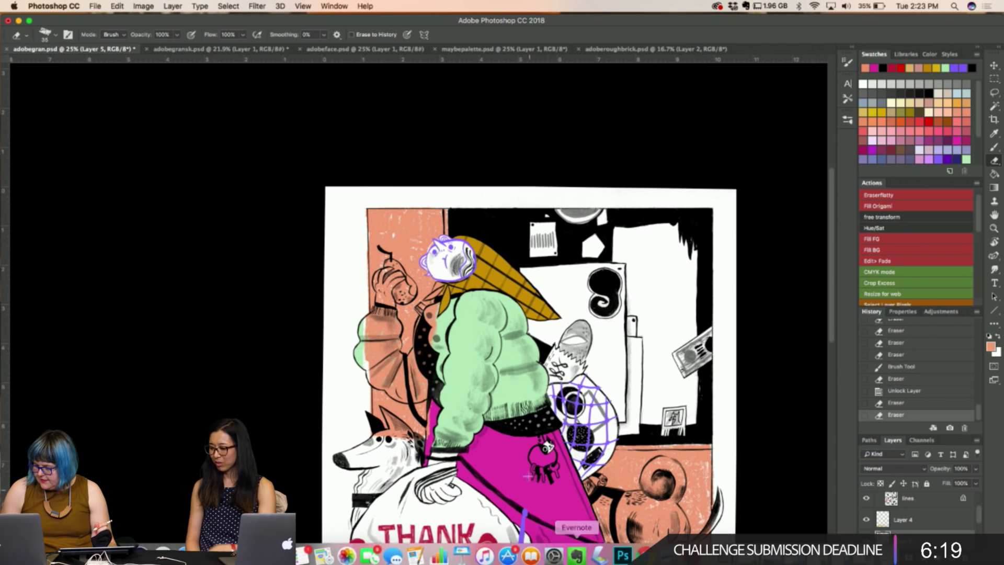
{"action": "scroll", "coordinate": [897, 494], "scroll_direction": "down", "scroll_amount": 3}
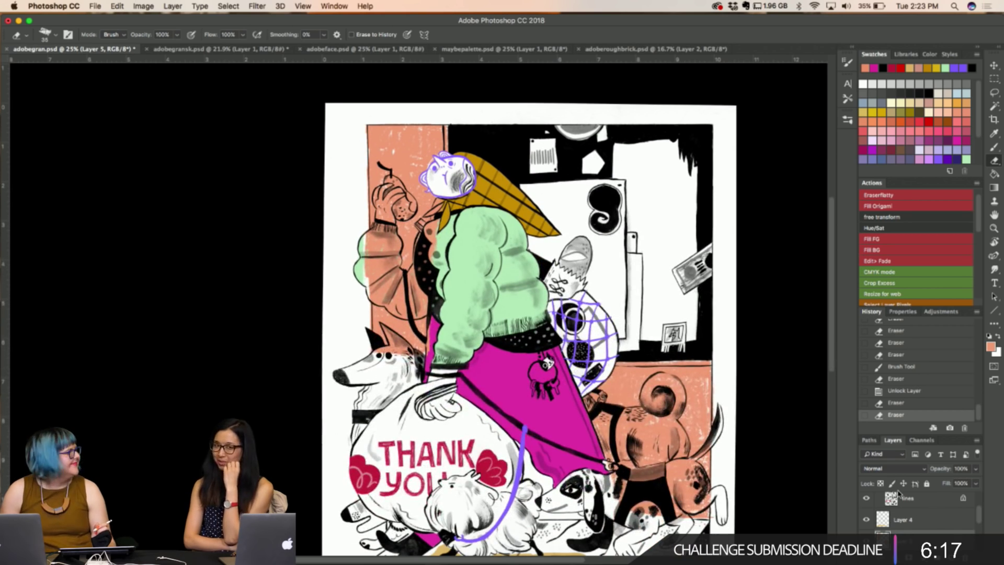
{"action": "scroll", "coordinate": [920, 516], "scroll_direction": "down", "scroll_amount": 3}
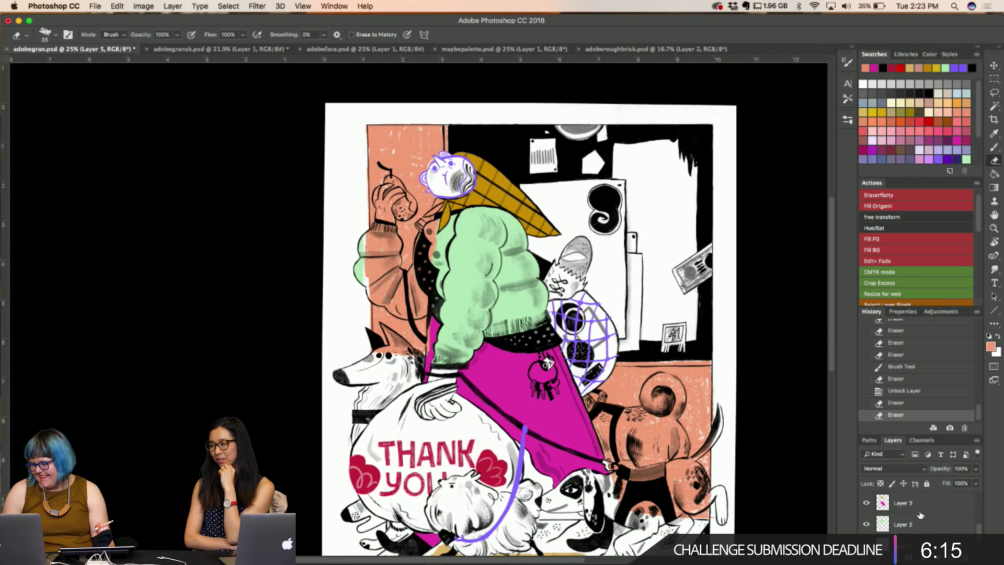
{"action": "scroll", "coordinate": [920, 515], "scroll_direction": "up", "scroll_amount": 2}
{"action": "left_click_drag", "start_coordinate": [914, 510], "coordinate": [928, 546]}
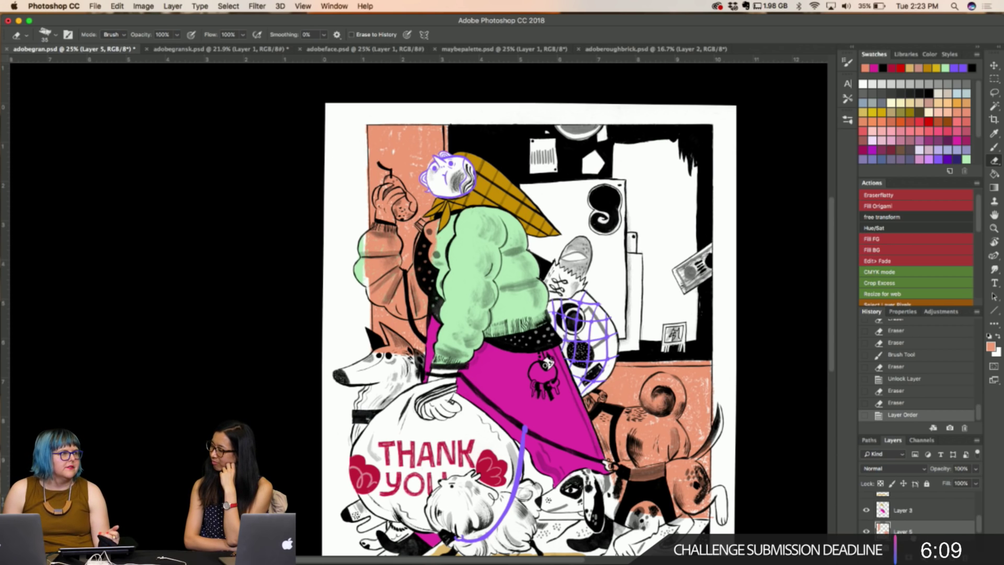
{"action": "scroll", "coordinate": [920, 515], "scroll_direction": "down", "scroll_amount": 1}
{"action": "scroll", "coordinate": [920, 512], "scroll_direction": "down", "scroll_amount": 3}
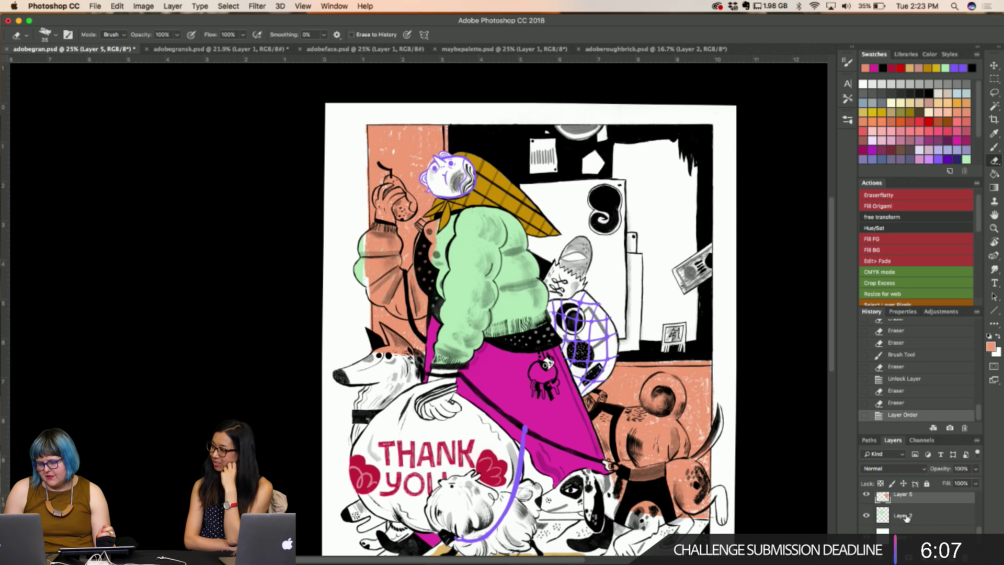
{"action": "left_click_drag", "start_coordinate": [908, 499], "coordinate": [907, 521]}
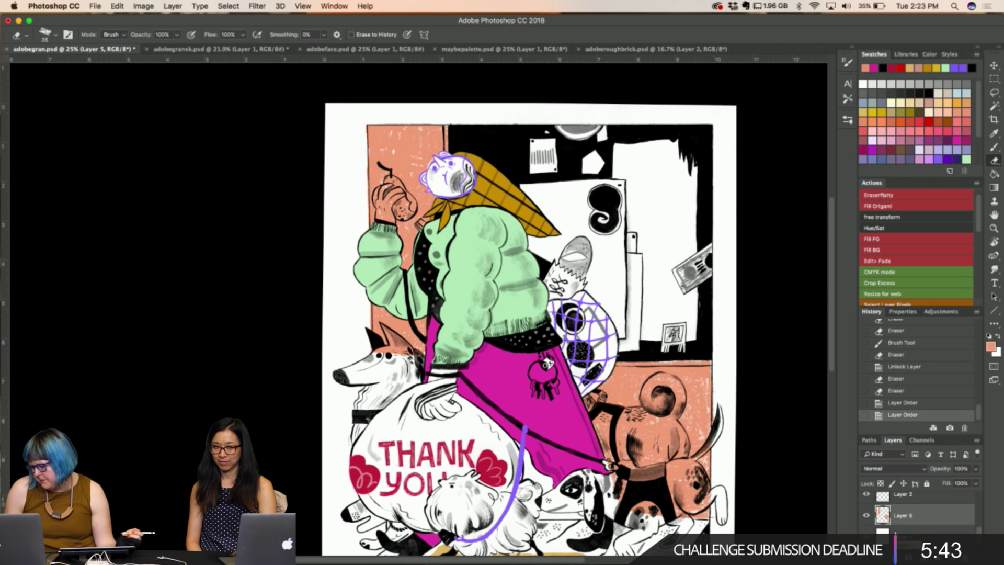
Add a layer mask to Layer 5 and choose the Small Chunky brush at 100 px
{"action": "mouse_move", "coordinate": [502, 564]}
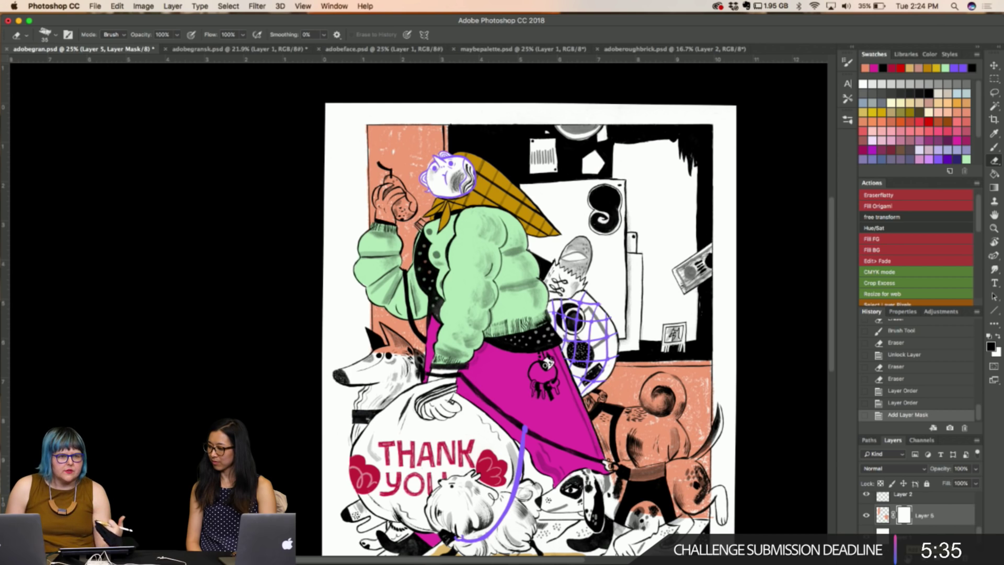
{"action": "key", "text": "b"}
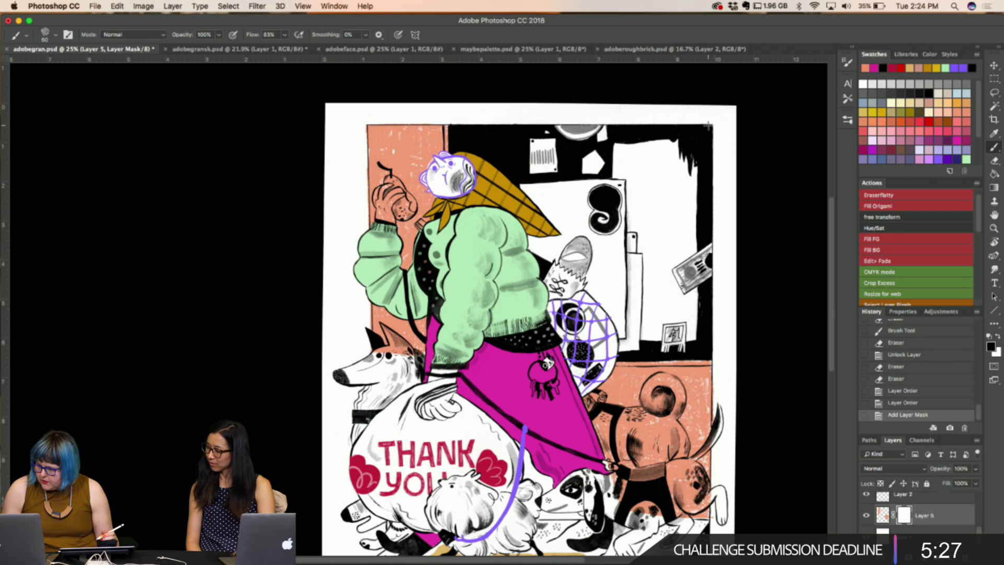
{"action": "left_click", "coordinate": [847, 120]}
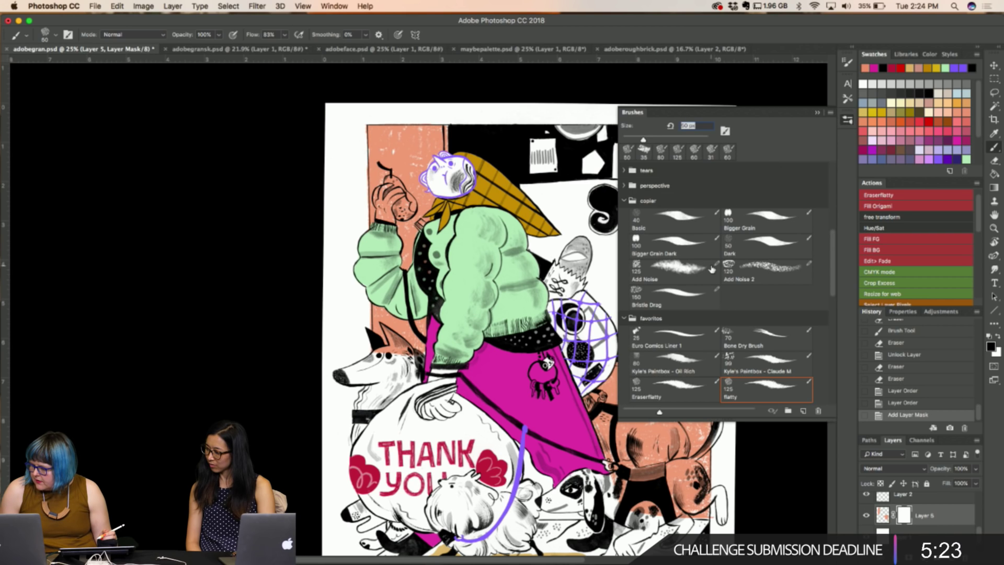
{"action": "scroll", "coordinate": [711, 268], "scroll_direction": "down", "scroll_amount": 5}
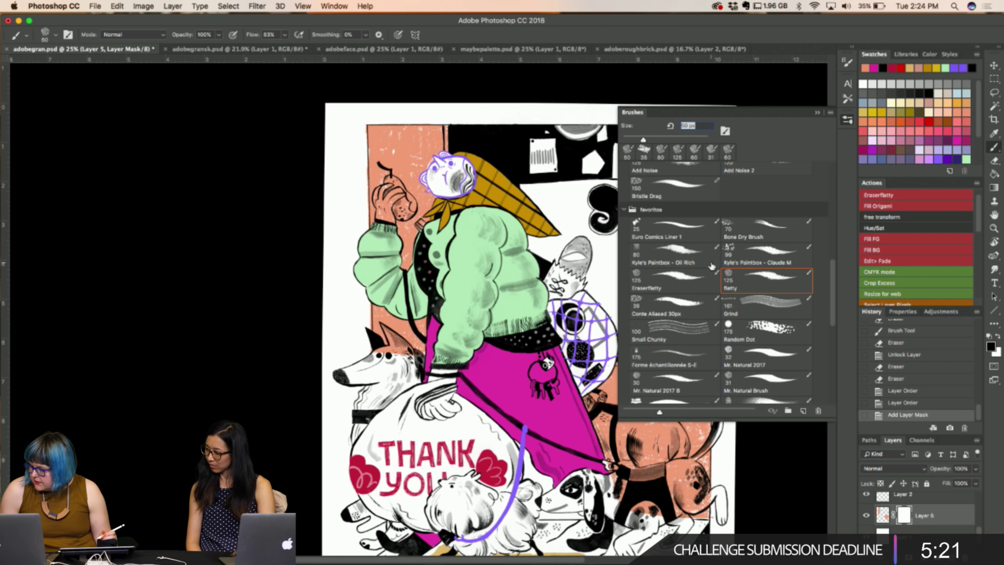
{"action": "left_click", "coordinate": [687, 328]}
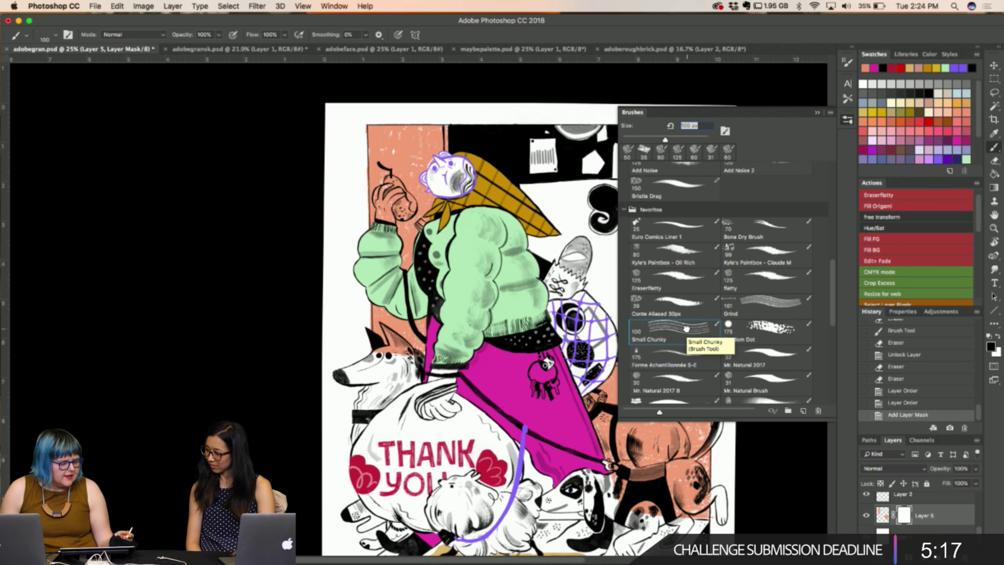
Paint short horizontal hatch marks in black on Layer 5's mask across the wall panel behind the raised hand
{"action": "mouse_move", "coordinate": [370, 134]}
{"action": "left_mouse_down"}
{"action": "mouse_move", "coordinate": [411, 134]}
{"action": "mouse_move", "coordinate": [352, 131]}
{"action": "left_mouse_up"}
{"action": "key", "text": "super+z"}
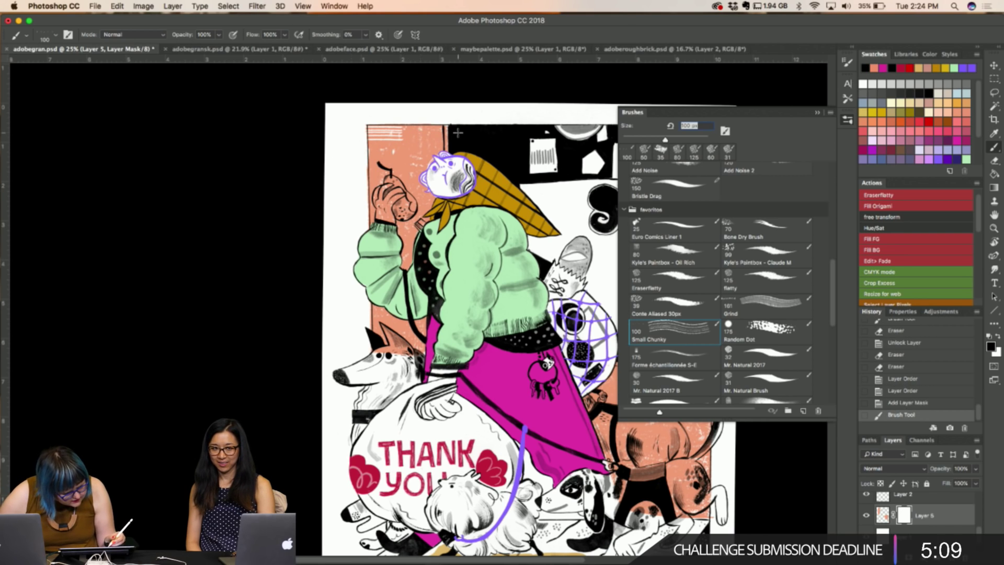
{"action": "left_click_drag", "start_coordinate": [398, 168], "coordinate": [422, 176]}
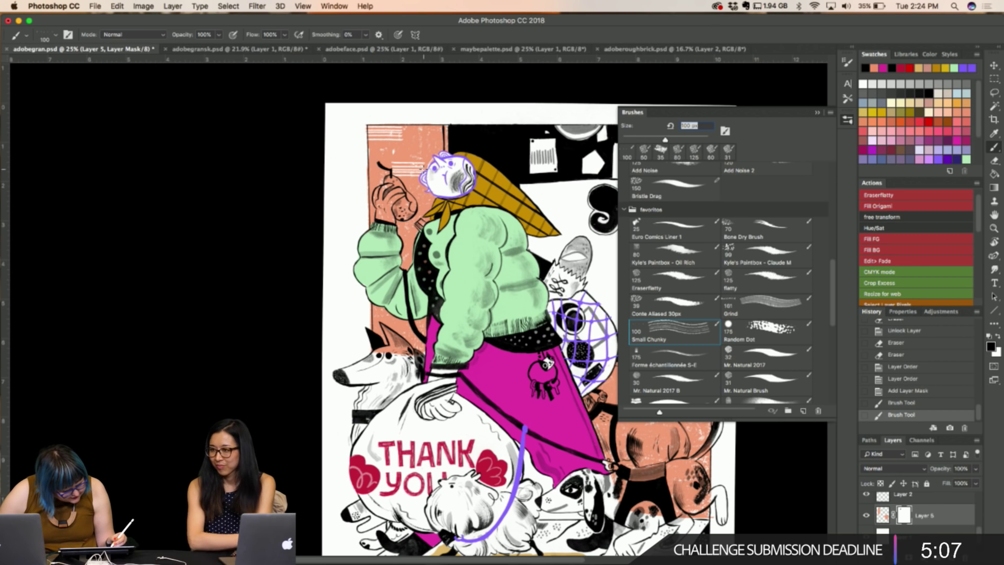
{"action": "left_click_drag", "start_coordinate": [403, 225], "coordinate": [415, 236]}
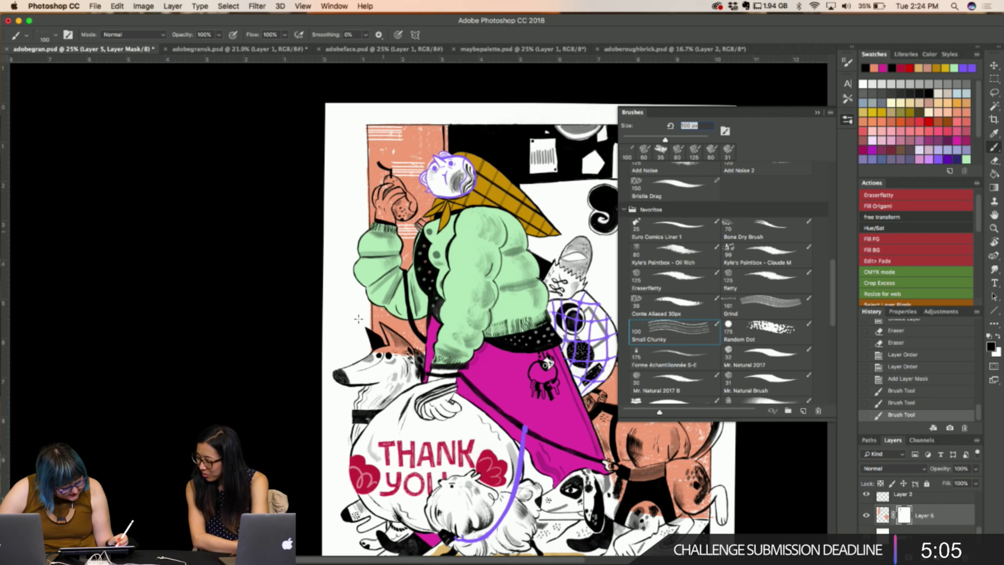
{"action": "left_click_drag", "start_coordinate": [384, 319], "coordinate": [398, 324]}
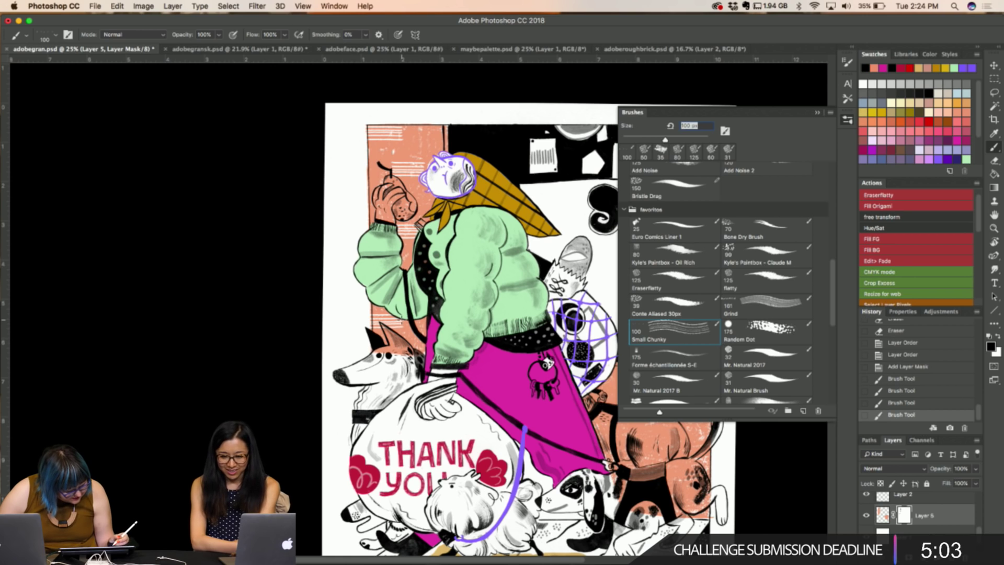
{"action": "key", "text": "Return"}
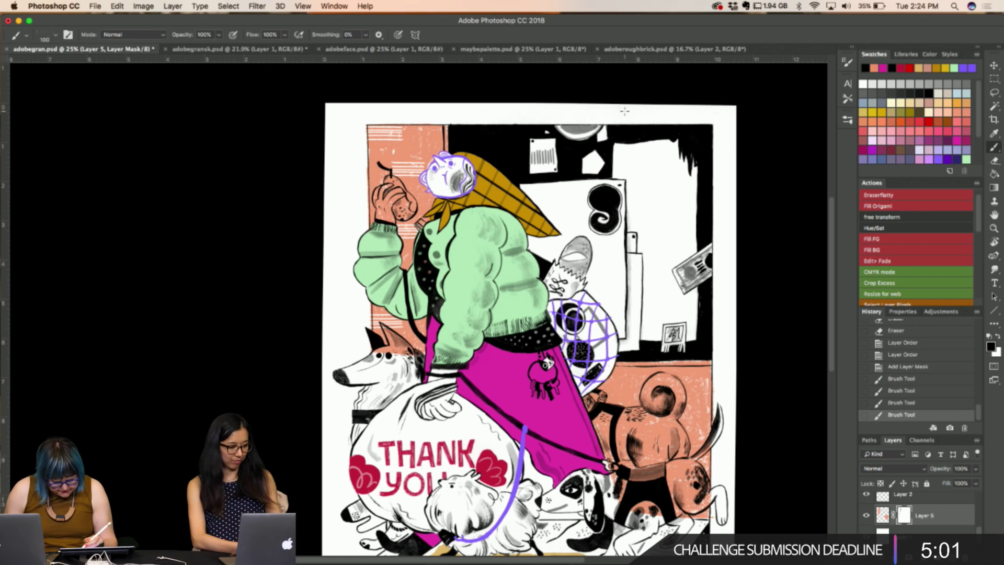
Paint black hatch marks on Layer 5's mask across the salmon wall around the curly-tailed dog
{"action": "left_click_drag", "start_coordinate": [608, 131], "coordinate": [579, 60]}
{"action": "left_click_drag", "start_coordinate": [598, 312], "coordinate": [569, 312]}
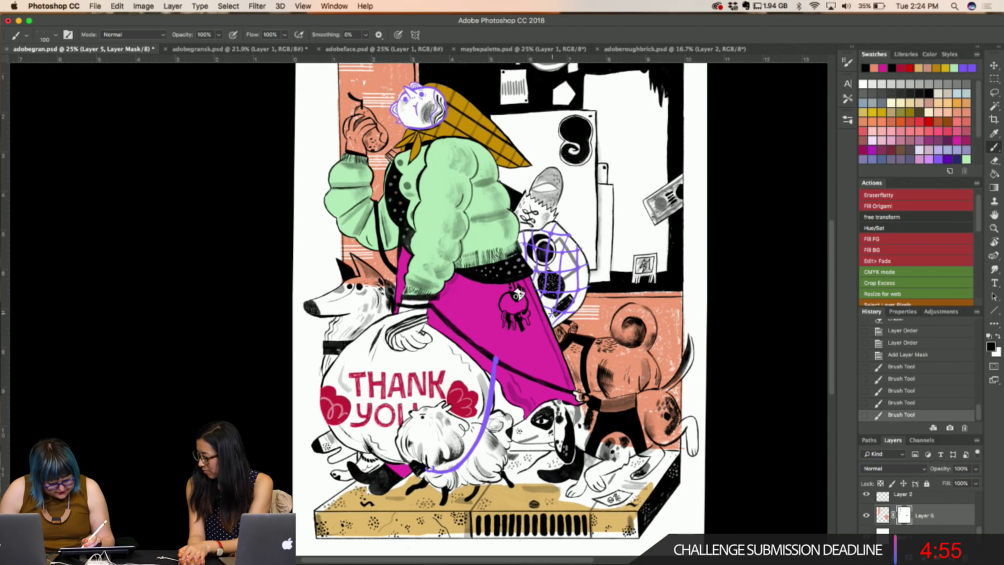
{"action": "left_click_drag", "start_coordinate": [659, 336], "coordinate": [685, 337]}
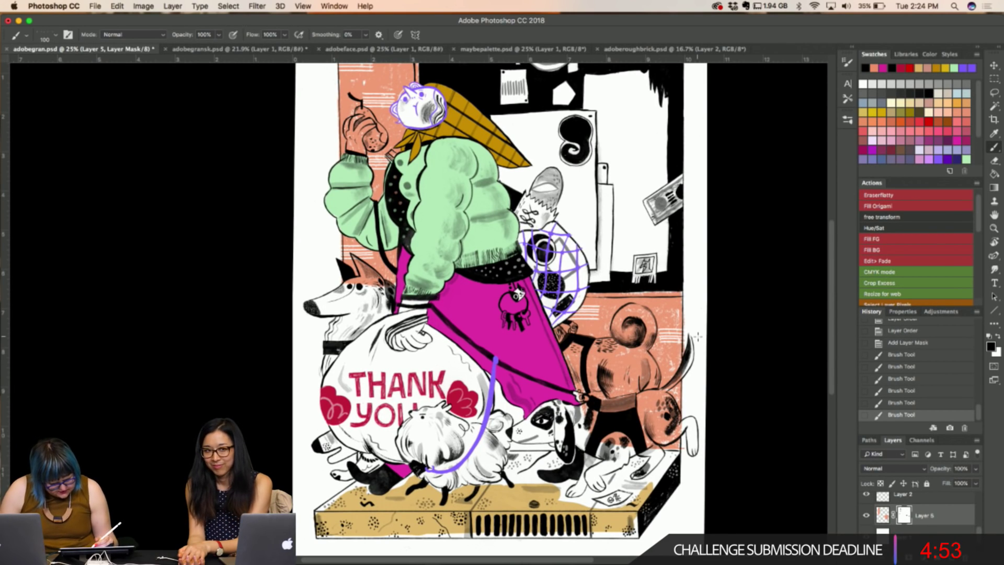
{"action": "left_click_drag", "start_coordinate": [657, 376], "coordinate": [688, 377]}
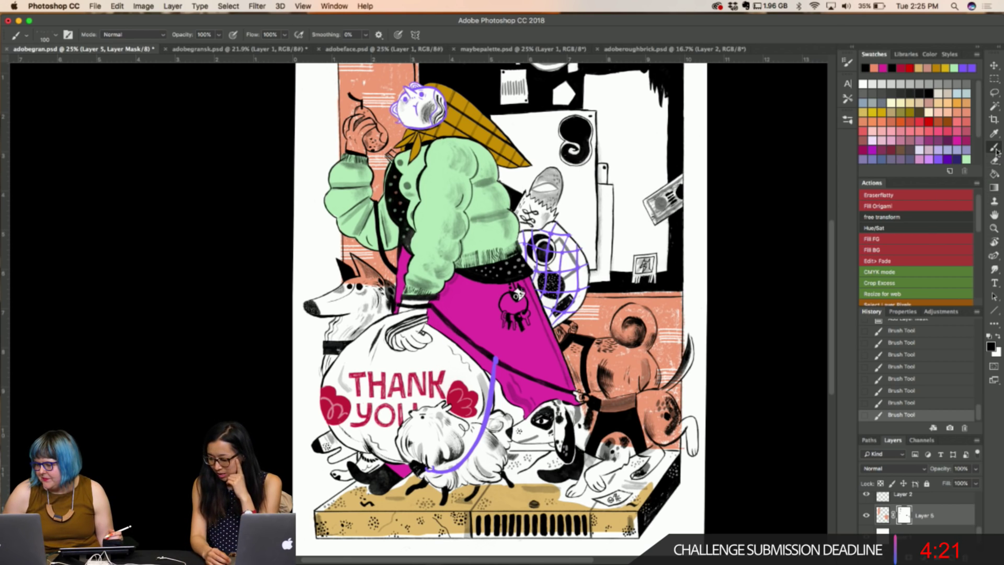
Browse the favourites brush set and choose Mr. Natural Brush at 31 px for painting on Layer 5's mask
{"action": "left_click", "coordinate": [847, 121]}
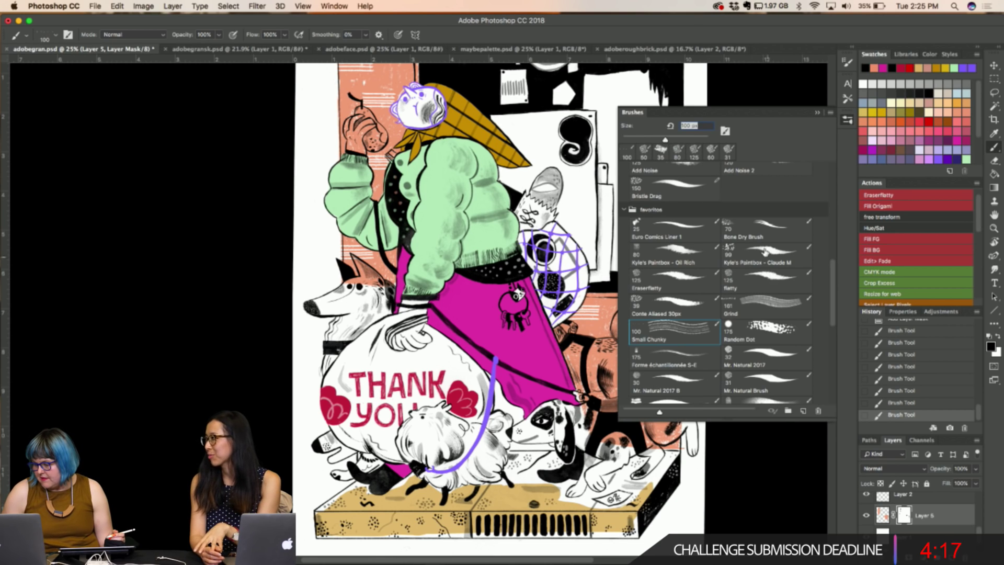
{"action": "left_click", "coordinate": [755, 381]}
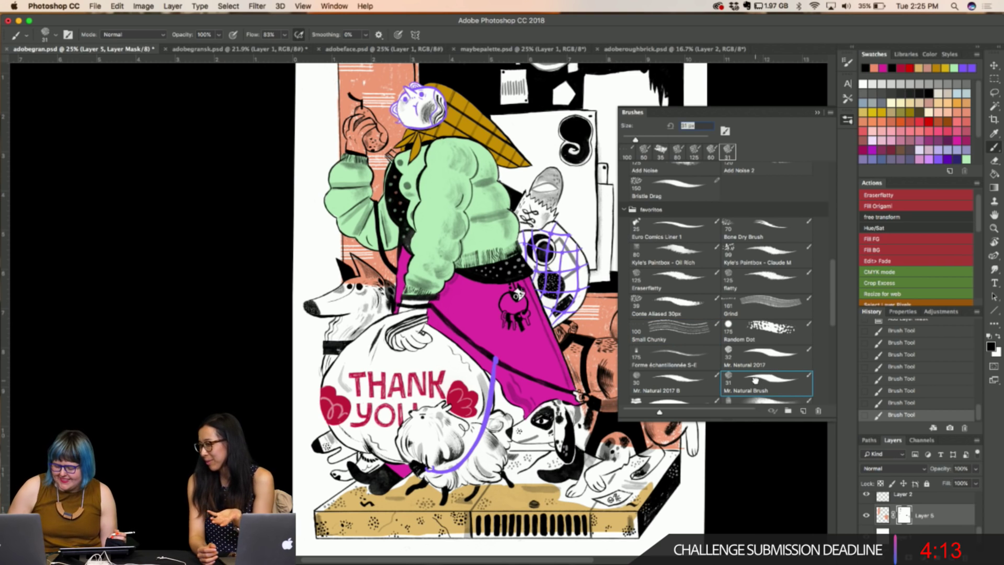
{"action": "scroll", "coordinate": [754, 380], "scroll_direction": "up", "scroll_amount": 3}
{"action": "left_click", "coordinate": [755, 375]}
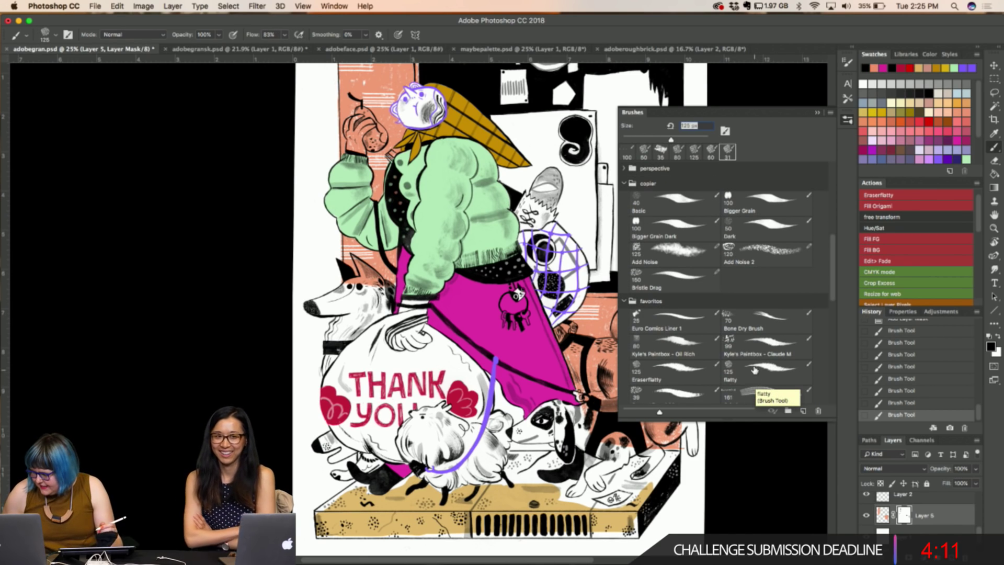
{"action": "scroll", "coordinate": [743, 366], "scroll_direction": "down", "scroll_amount": 4}
{"action": "left_click", "coordinate": [724, 361]}
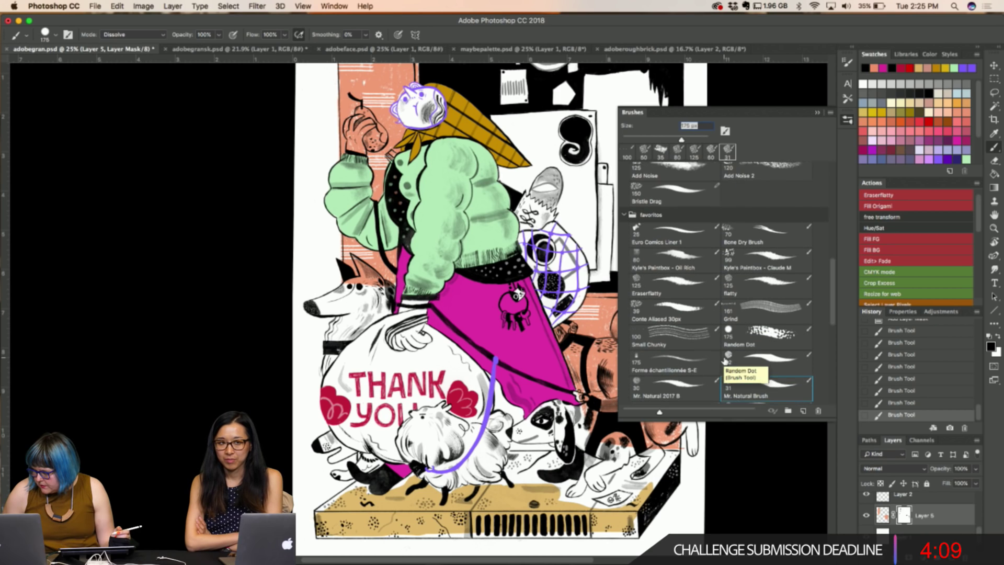
{"action": "scroll", "coordinate": [725, 361], "scroll_direction": "down", "scroll_amount": 1}
{"action": "left_click", "coordinate": [725, 361]}
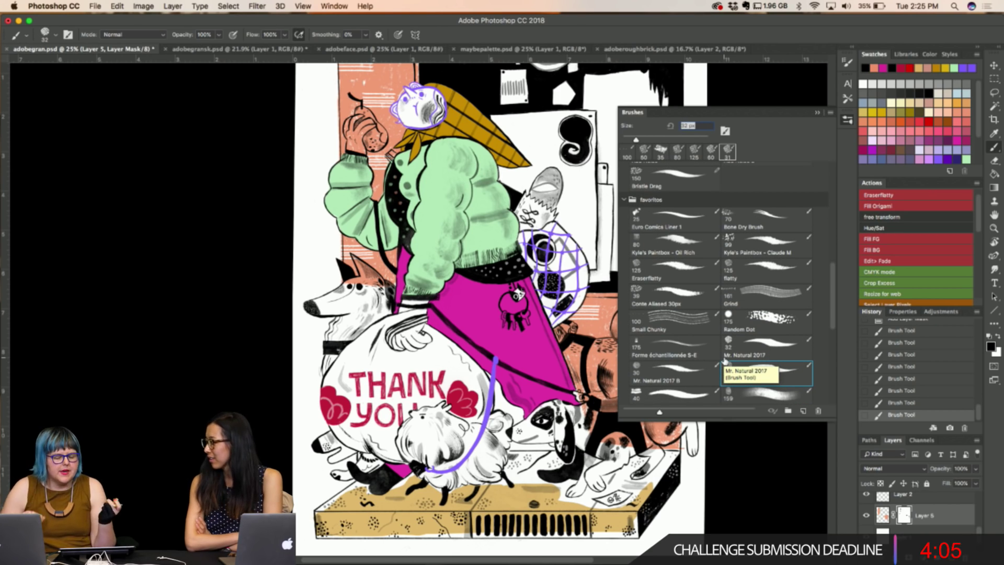
{"action": "double_click", "coordinate": [725, 366]}
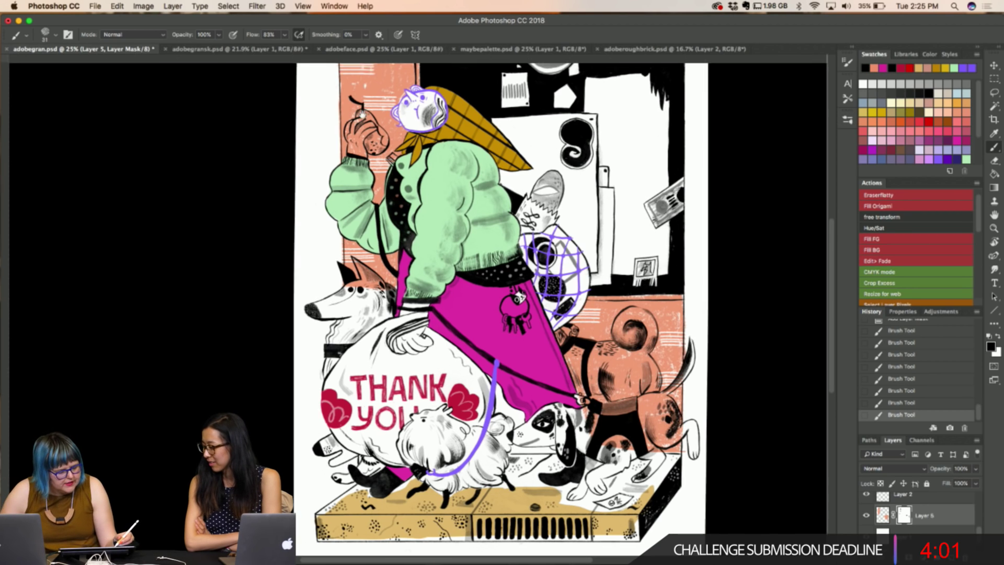
Paint brick mortar lines in black on Layer 5's mask across the salmon wall panel above the raised hand
{"action": "scroll", "coordinate": [632, 111], "scroll_direction": "up", "scroll_amount": 5}
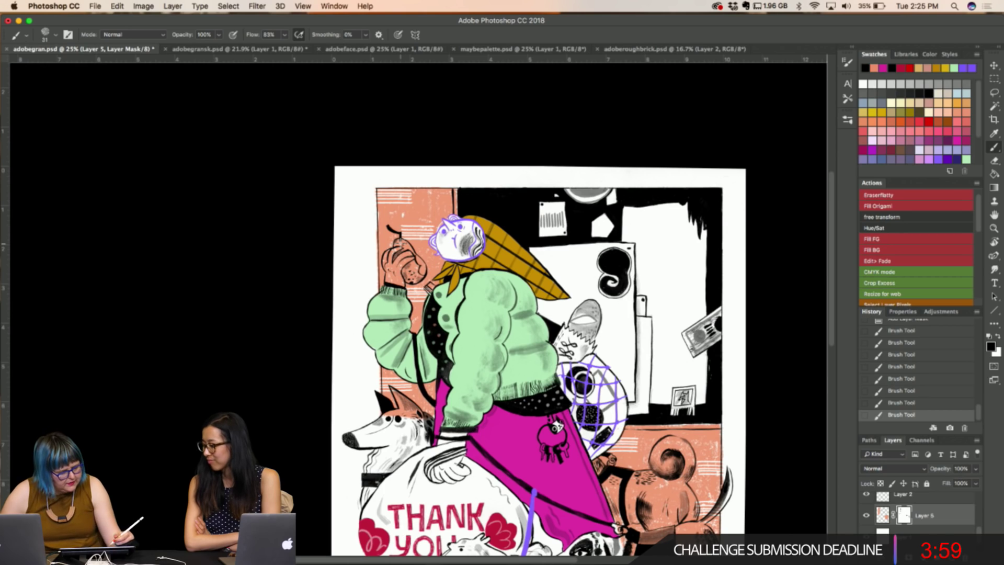
{"action": "left_click", "coordinate": [412, 187]}
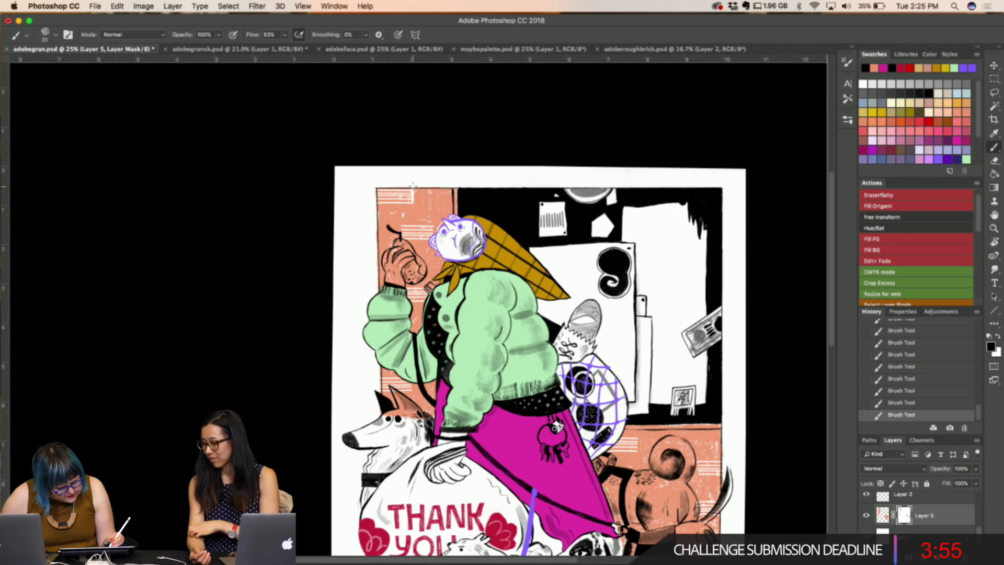
{"action": "left_click_drag", "start_coordinate": [413, 201], "coordinate": [451, 202]}
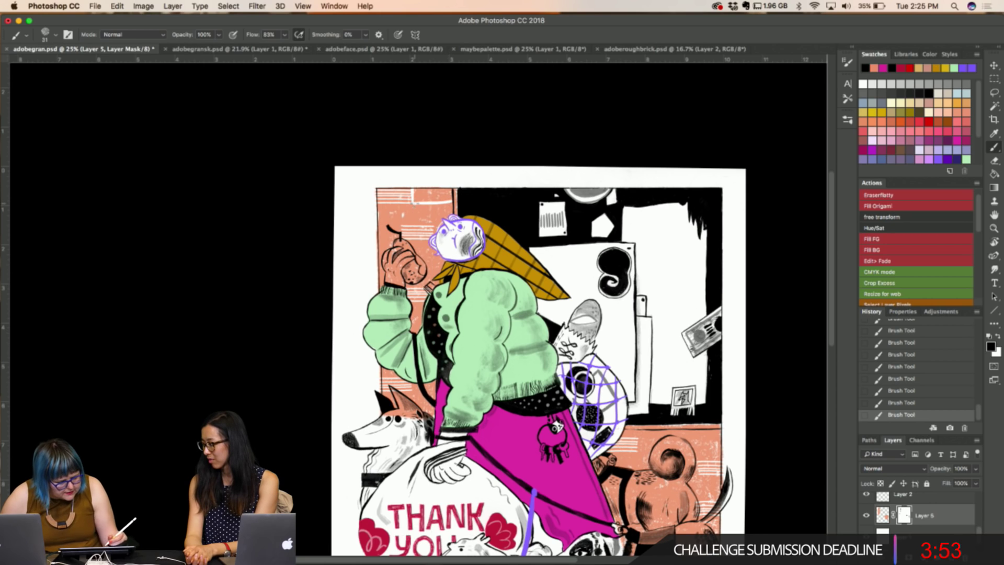
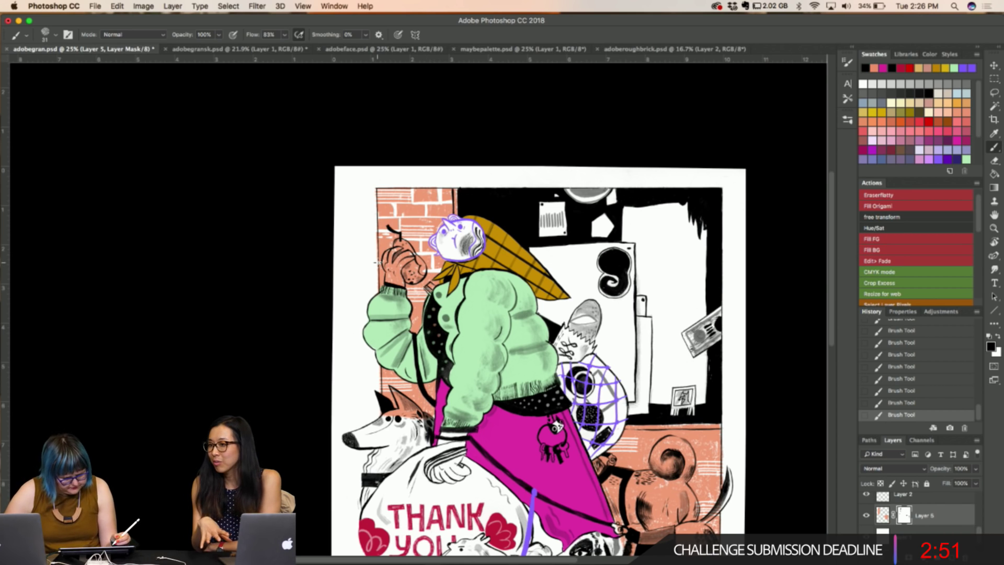
Refine the bricks around the pear and raised hand on Layer 5's mask, alternating between white and black paint
{"action": "scroll", "coordinate": [378, 263], "scroll_direction": "up", "scroll_amount": 1}
{"action": "left_click_drag", "start_coordinate": [365, 116], "coordinate": [402, 191]}
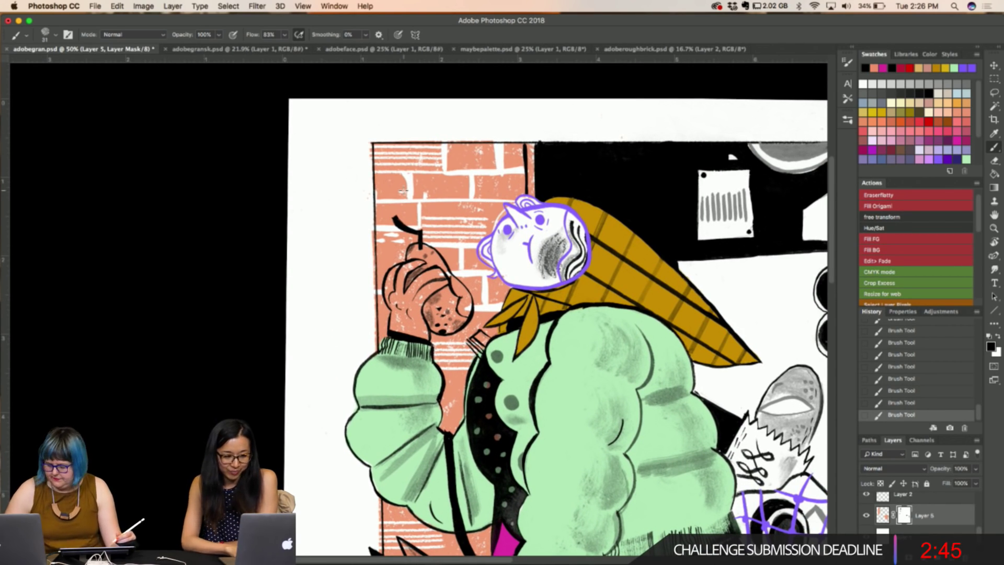
{"action": "key", "text": "x"}
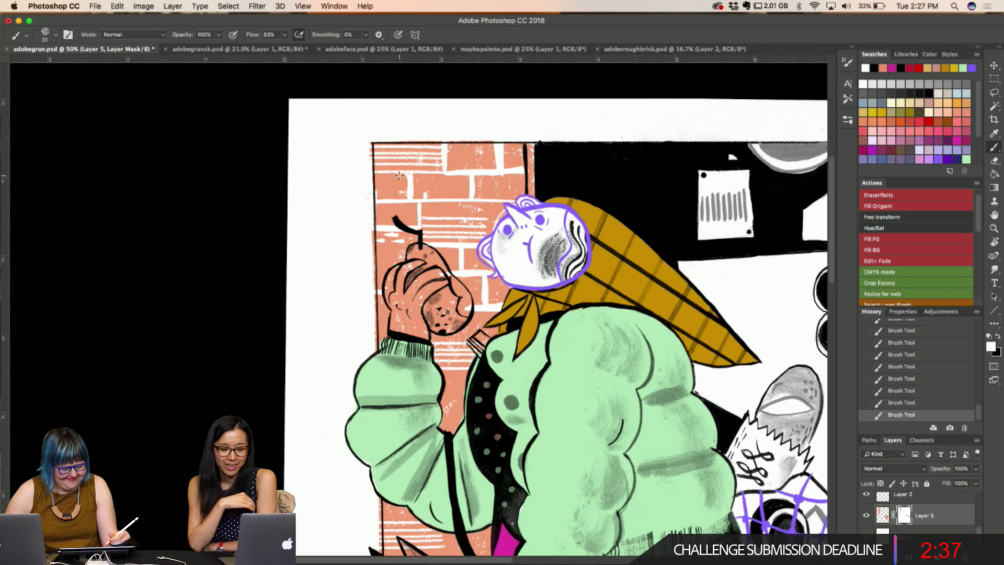
{"action": "key", "text": "x"}
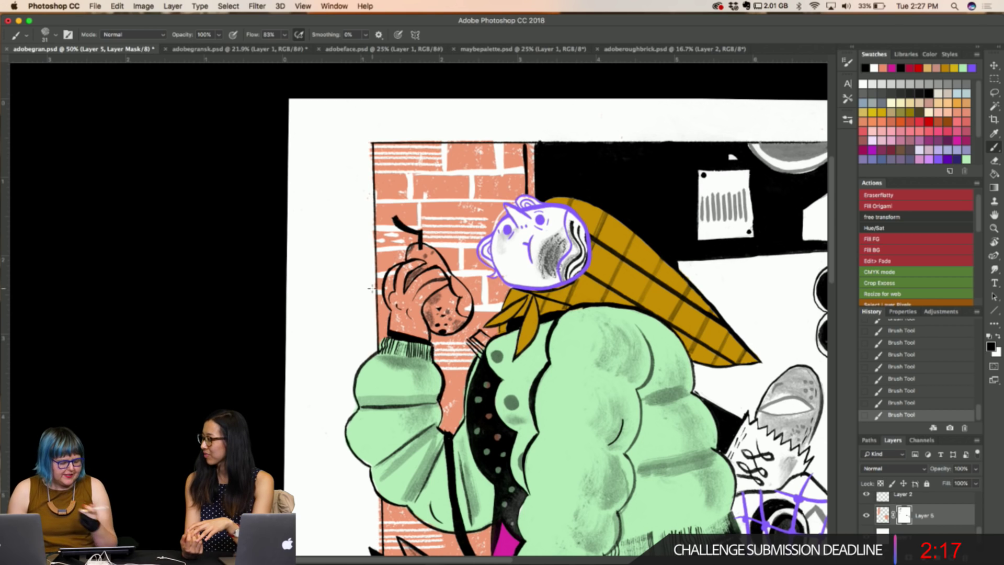
{"action": "key", "text": "x"}
{"action": "key", "text": "x"}
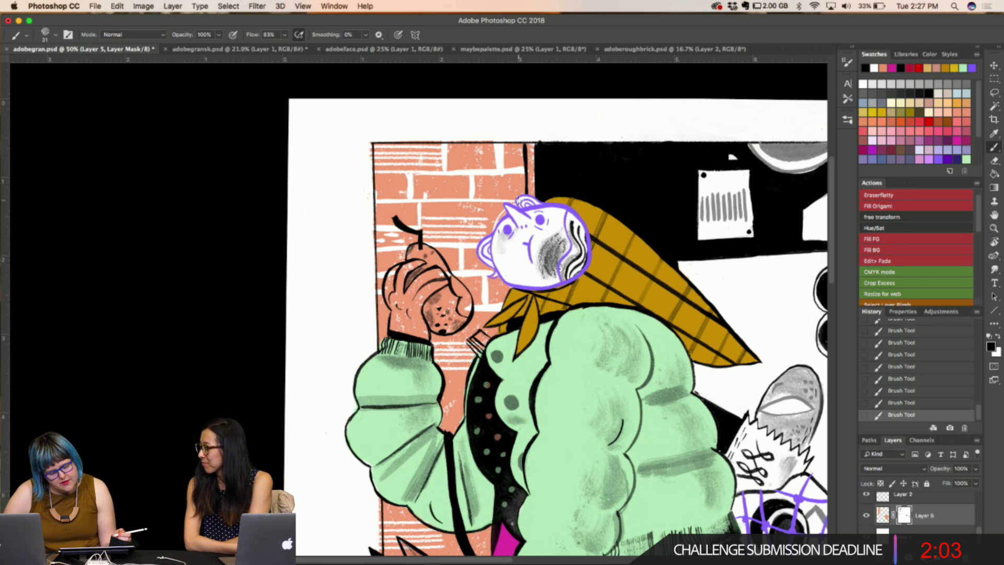
{"action": "key", "text": "x"}
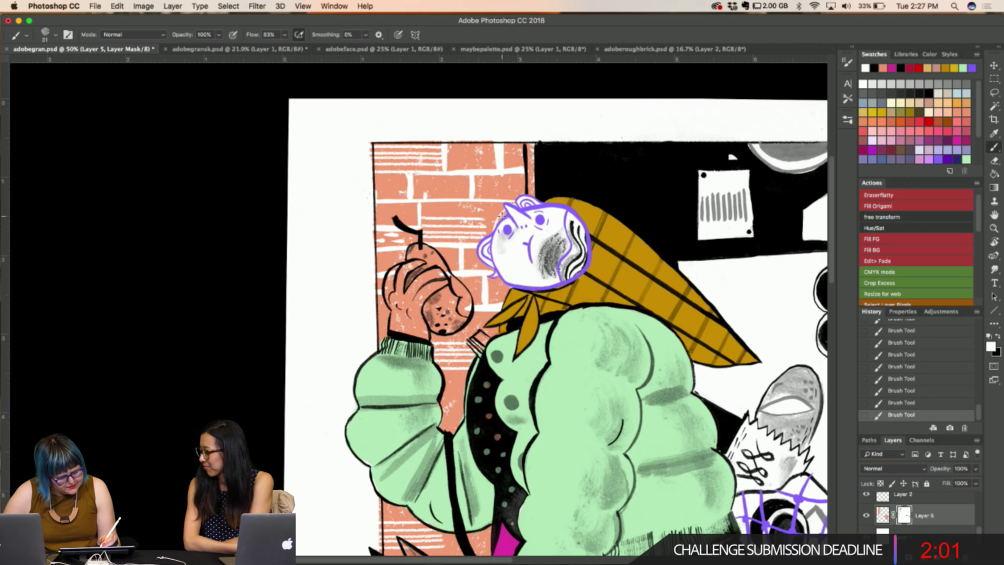
{"action": "key", "text": "x"}
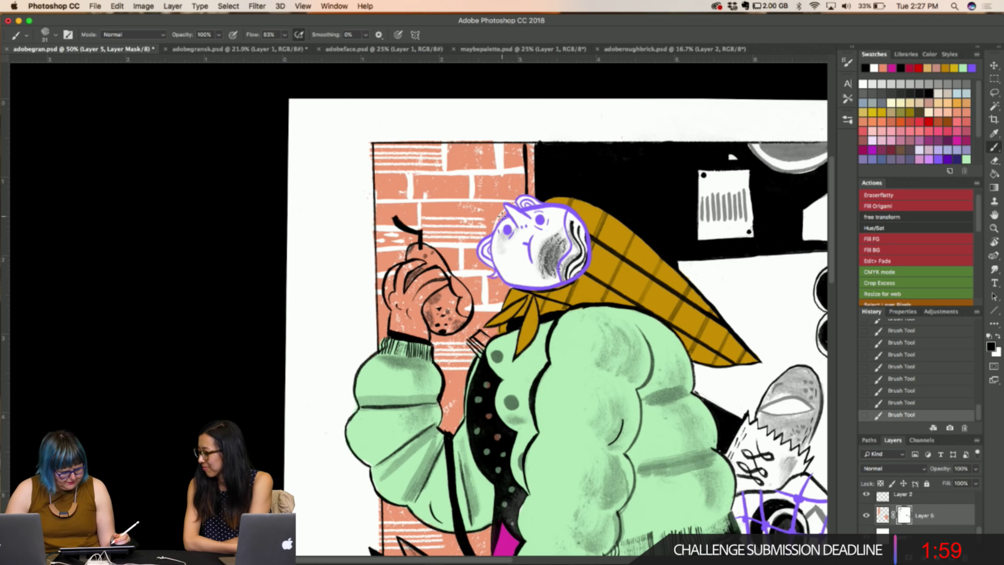
Continue the black mortar lines on Layer 5's mask down the wall strip beneath the sleeve to the pointed-ear dog
{"action": "scroll", "coordinate": [501, 216], "scroll_direction": "down", "scroll_amount": 3}
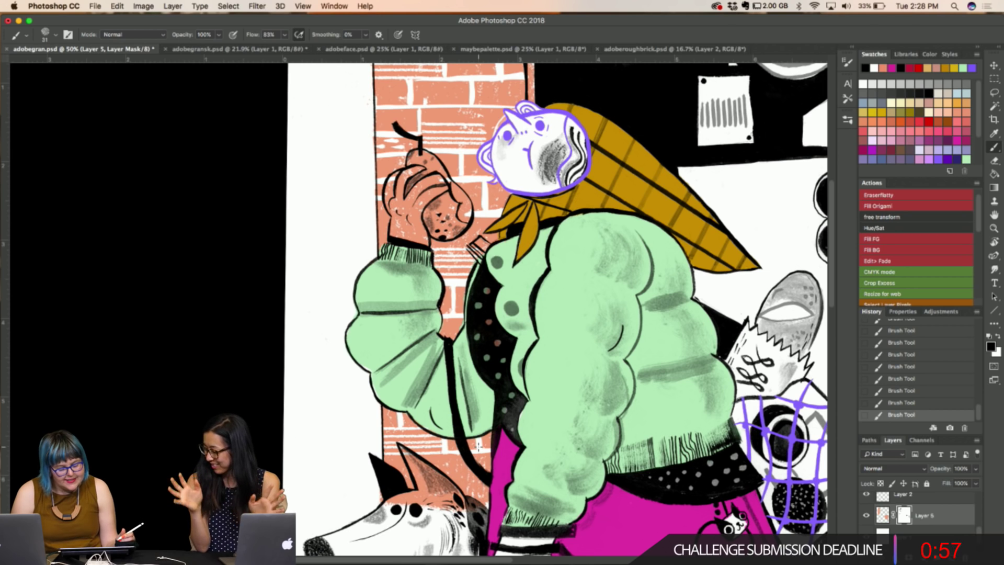
{"action": "scroll", "coordinate": [478, 445], "scroll_direction": "down", "scroll_amount": 3}
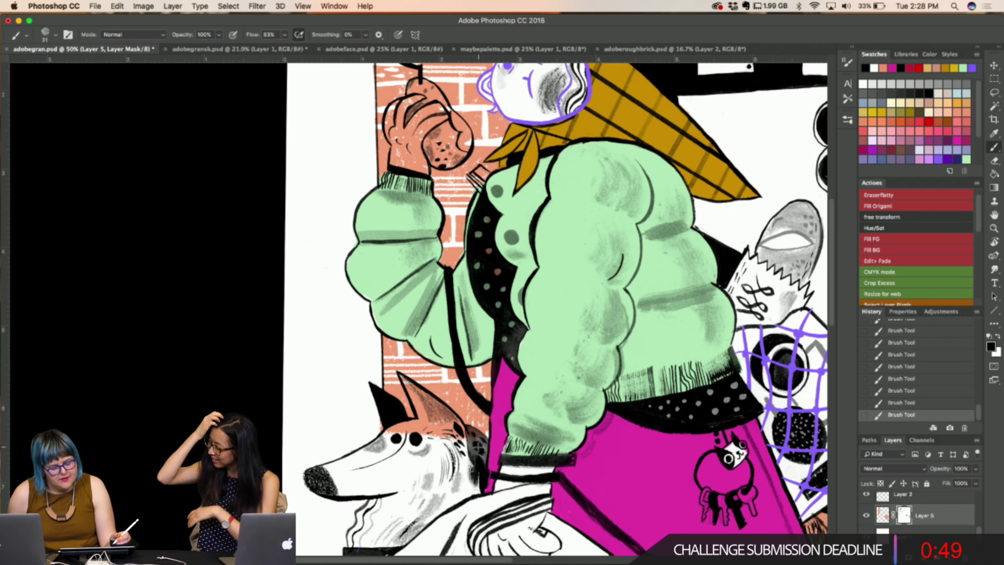
{"action": "scroll", "coordinate": [478, 446], "scroll_direction": "down", "scroll_amount": 3}
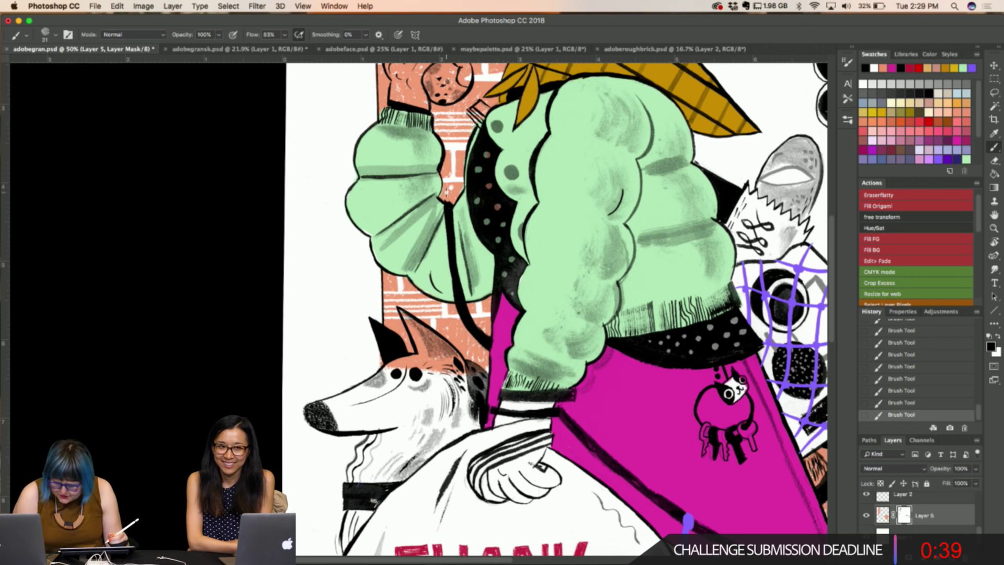
Undo the last stroke and touch up the mask in the narrow wall gap beside the raised sleeve
{"action": "key", "text": "super+z"}
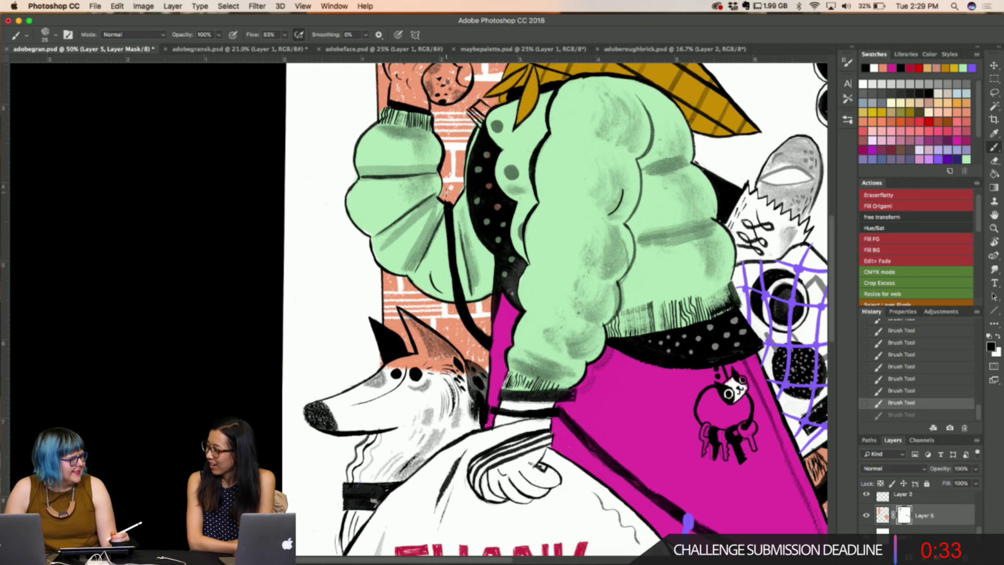
{"action": "left_click_drag", "start_coordinate": [447, 188], "coordinate": [449, 196]}
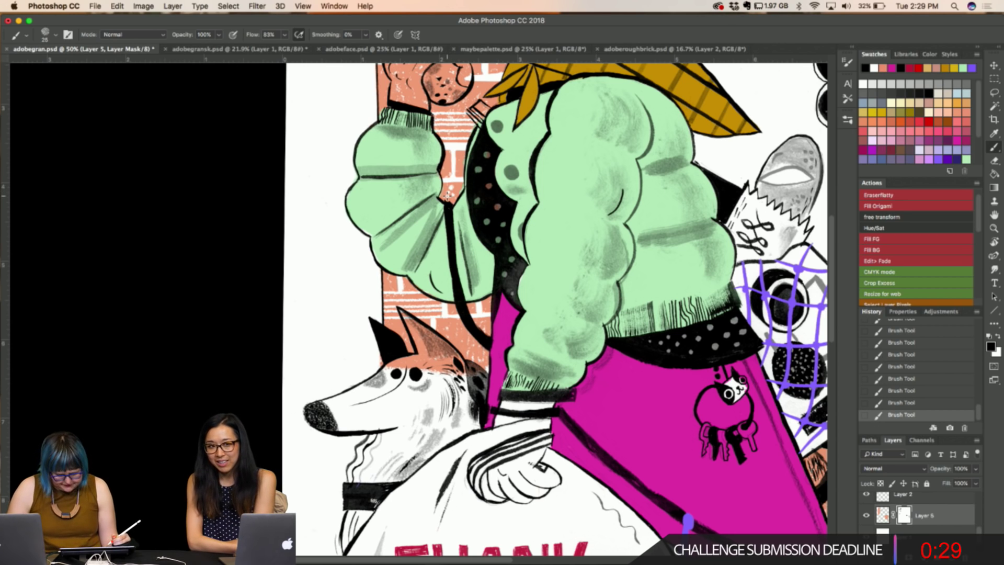
{"action": "key", "text": "x"}
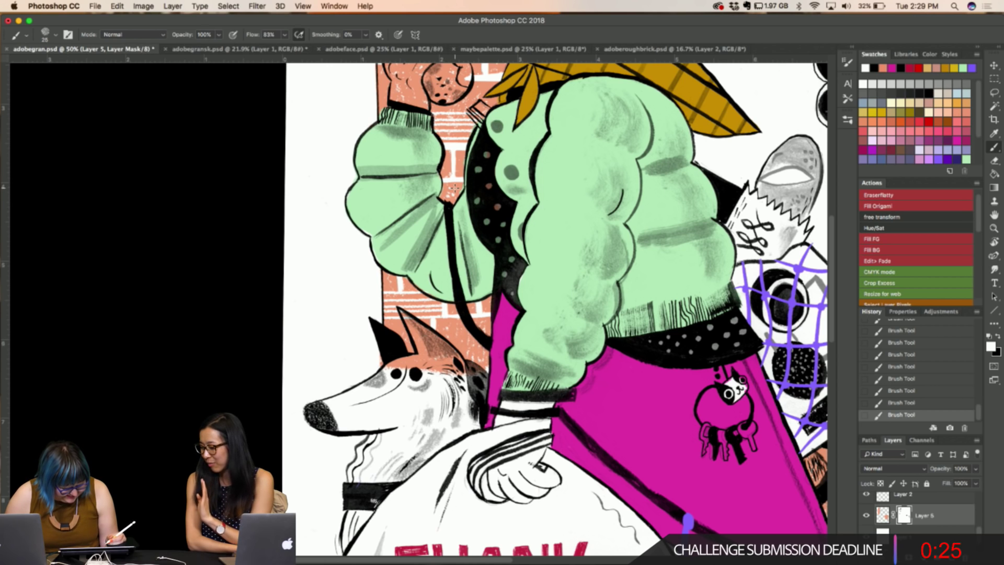
{"action": "key", "text": "x"}
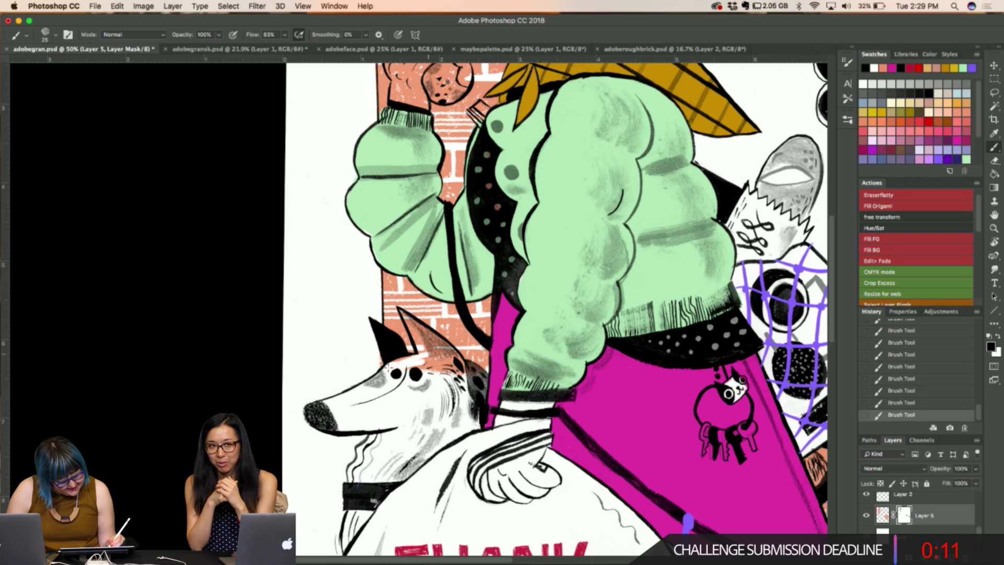
Lasso the pointed-ear dog's ear and forehead and fill the selection with black on Layer 5's mask
{"action": "key", "text": "l"}
{"action": "mouse_move", "coordinate": [423, 361]}
{"action": "left_mouse_down"}
{"action": "mouse_move", "coordinate": [405, 320]}
{"action": "mouse_move", "coordinate": [416, 316]}
{"action": "mouse_move", "coordinate": [452, 369]}
{"action": "left_mouse_up"}
{"action": "key", "text": "alt+Delete"}
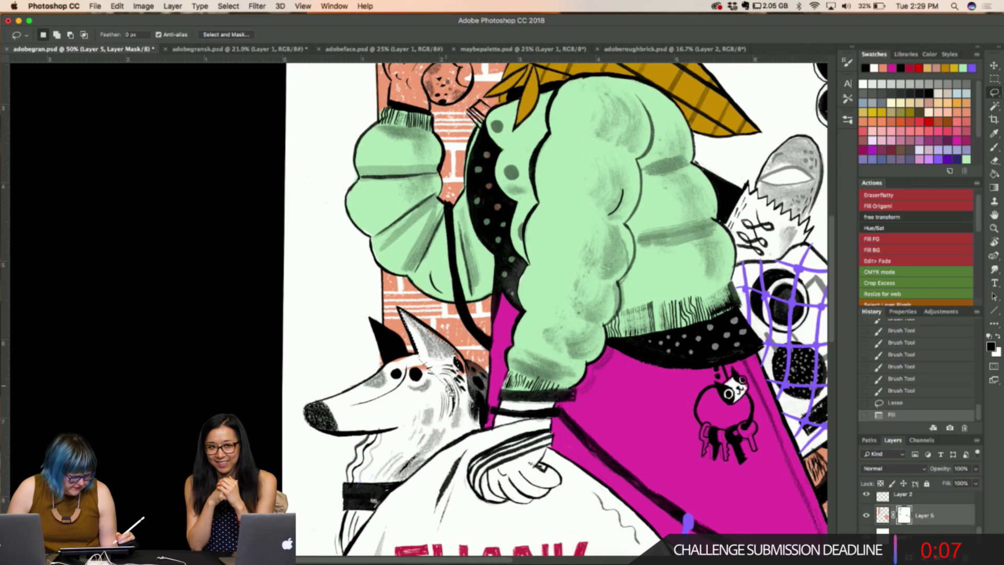
{"action": "key", "text": "super+minus"}
{"action": "key", "text": "super+minus"}
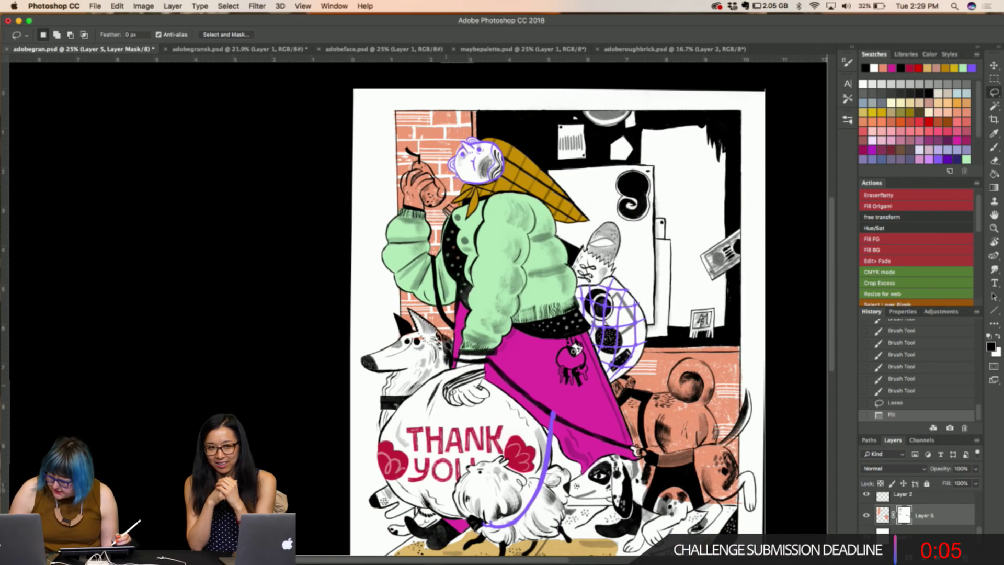
Lasso the leftover salmon patches on the pointed-ear dog's face and neck and fill them with black on Layer 5's mask
{"action": "key", "text": "super+d"}
{"action": "left_click_drag", "start_coordinate": [420, 337], "coordinate": [387, 345]}
{"action": "key", "text": "Left"}
{"action": "key", "text": "Delete"}
{"action": "key", "text": "super+z"}
{"action": "key", "text": "alt+BackSpace"}
{"action": "key", "text": "super+d"}
{"action": "mouse_move", "coordinate": [416, 332]}
{"action": "left_mouse_down"}
{"action": "mouse_move", "coordinate": [399, 346]}
{"action": "mouse_move", "coordinate": [414, 335]}
{"action": "mouse_move", "coordinate": [443, 361]}
{"action": "left_mouse_up"}
{"action": "key", "text": "alt+BackSpace"}
{"action": "key", "text": "super+d"}
{"action": "key", "text": "alt+BackSpace"}
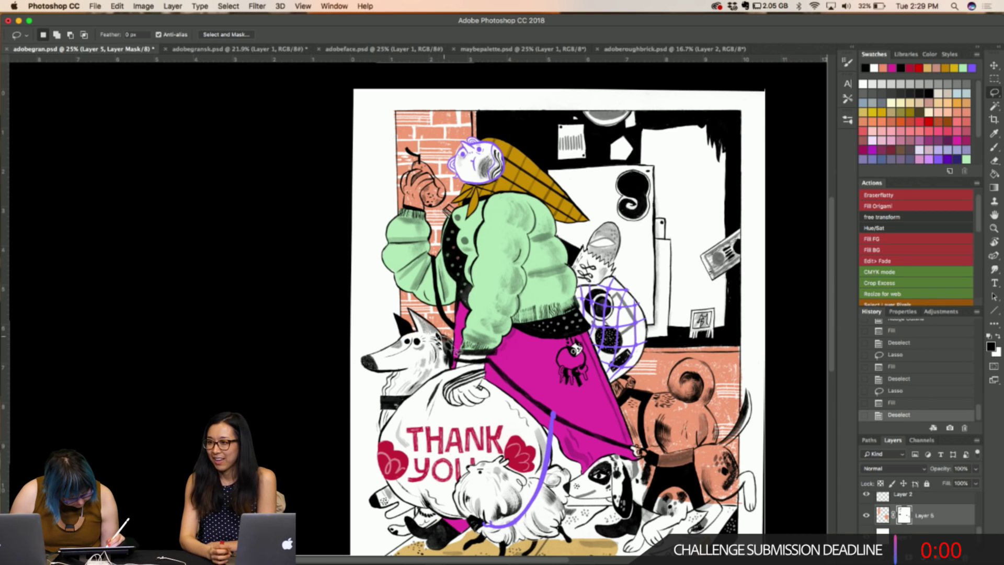
{"action": "key", "text": "super+d"}
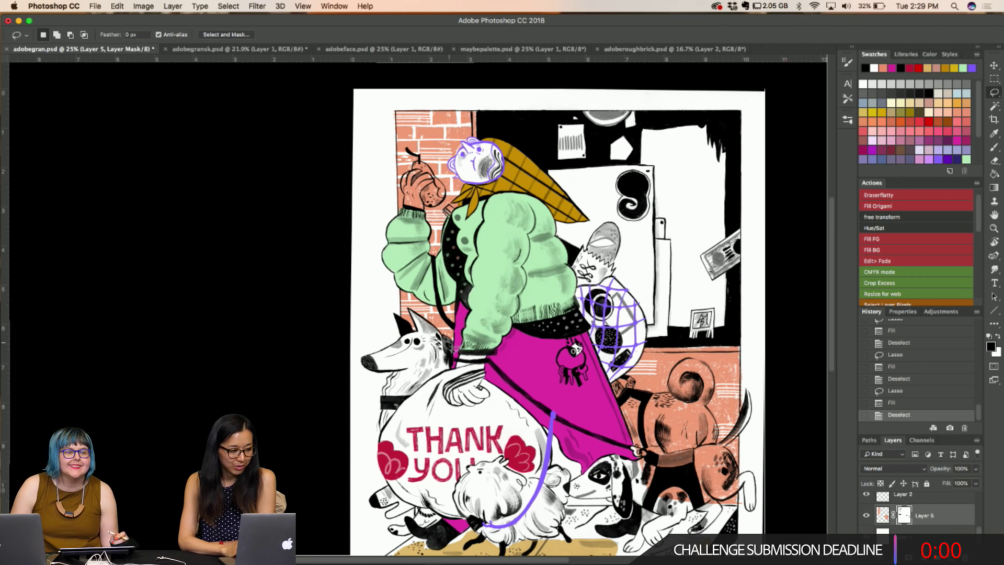
Select one more small patch behind the pointed-ear dog's cheek, fill it with black on the mask, and deselect
{"action": "mouse_move", "coordinate": [455, 350]}
{"action": "left_mouse_down"}
{"action": "mouse_move", "coordinate": [426, 339]}
{"action": "mouse_move", "coordinate": [444, 354]}
{"action": "left_mouse_up"}
{"action": "key", "text": "super+d"}
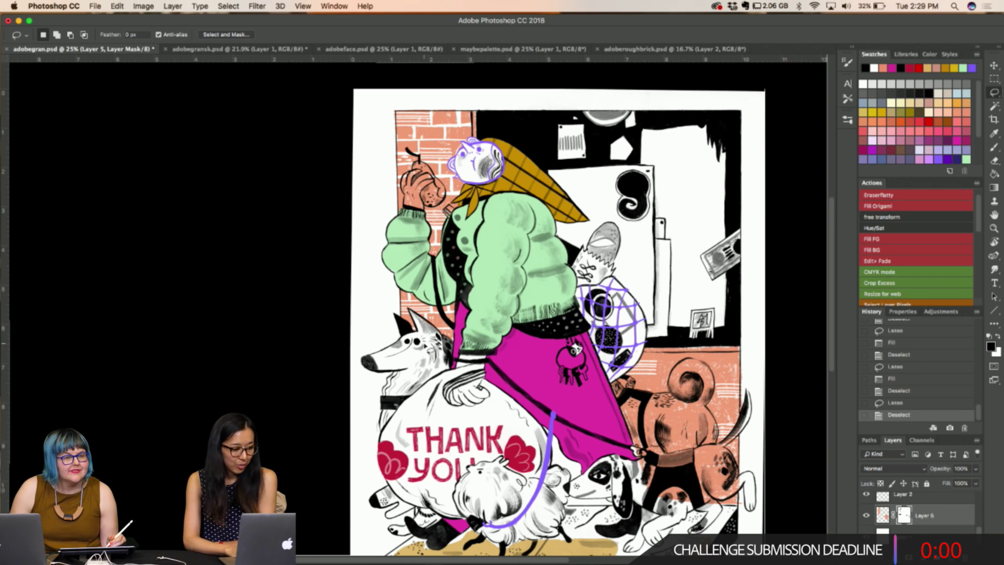
{"action": "mouse_move", "coordinate": [430, 349]}
{"action": "left_mouse_down"}
{"action": "mouse_move", "coordinate": [431, 334]}
{"action": "mouse_move", "coordinate": [455, 346]}
{"action": "mouse_move", "coordinate": [439, 349]}
{"action": "left_mouse_up"}
{"action": "key", "text": "alt+BackSpace"}
{"action": "key", "text": "super+d"}
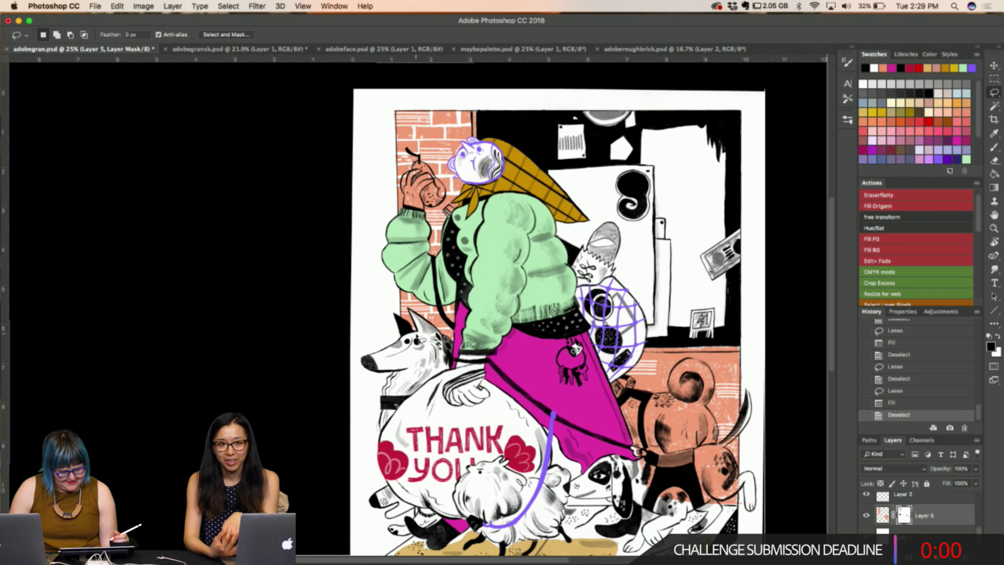
{"action": "mouse_move", "coordinate": [468, 144]}
{"action": "left_mouse_down"}
{"action": "mouse_move", "coordinate": [464, 161]}
{"action": "mouse_move", "coordinate": [454, 150]}
{"action": "mouse_move", "coordinate": [459, 166]}
{"action": "mouse_move", "coordinate": [469, 149]}
{"action": "mouse_move", "coordinate": [454, 146]}
{"action": "left_mouse_up"}
{"action": "key", "text": "super+d"}
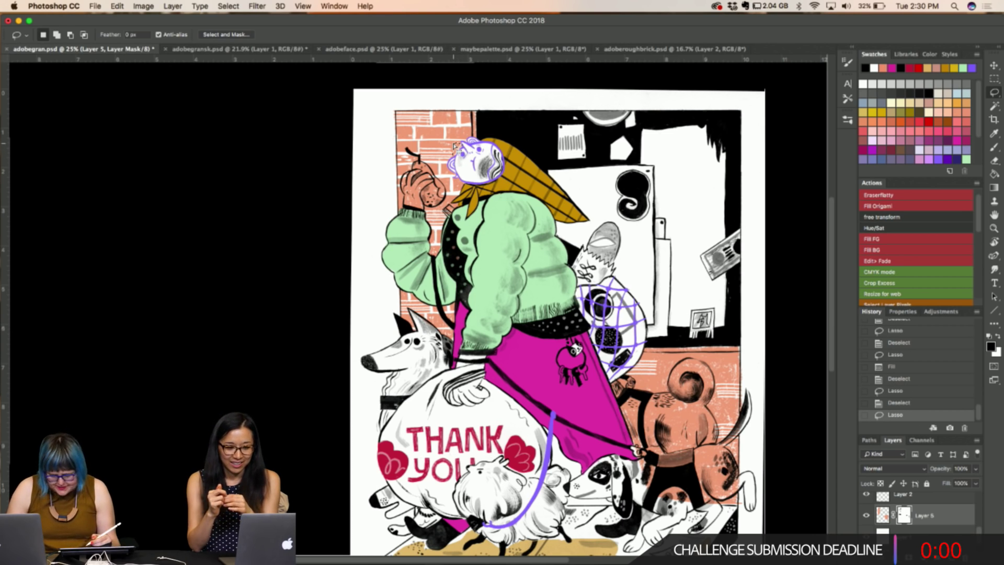
Clear the selection and brush black on Layer 5's mask to touch up the brick wall above the curly-tailed dog, redoing the last stroke
{"action": "key", "text": "b"}
{"action": "key", "text": "super+d"}
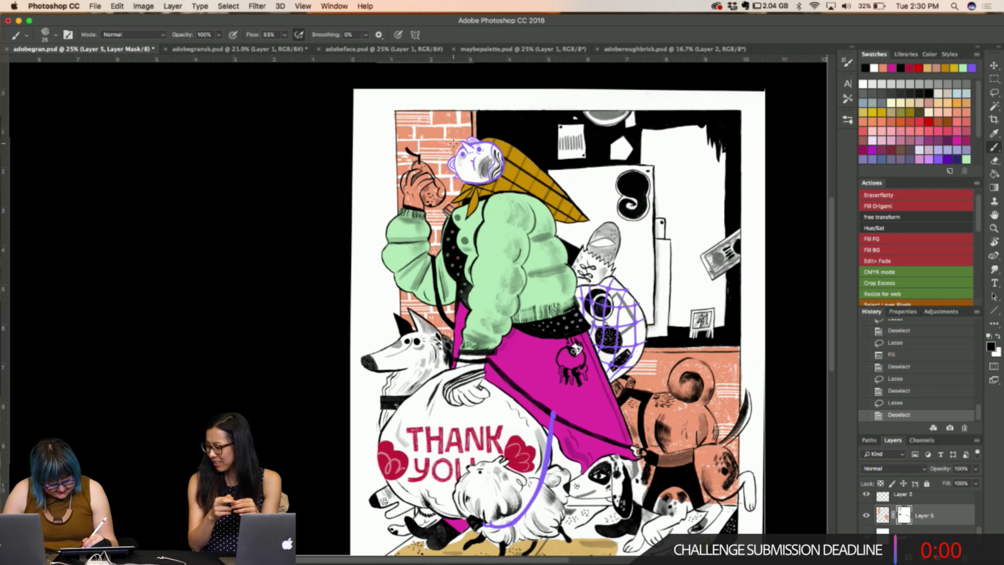
{"action": "left_click", "coordinate": [658, 371]}
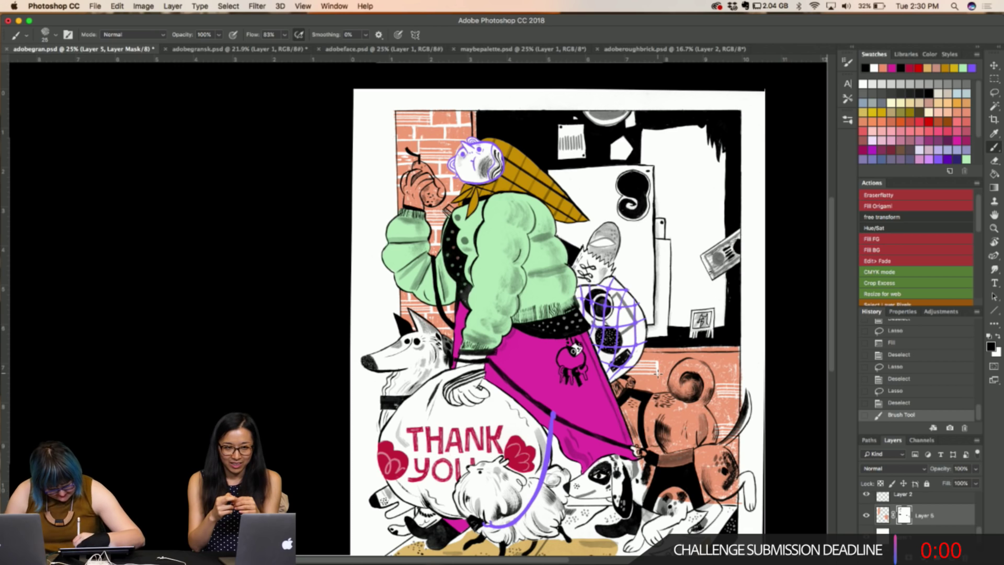
{"action": "left_click", "coordinate": [651, 372]}
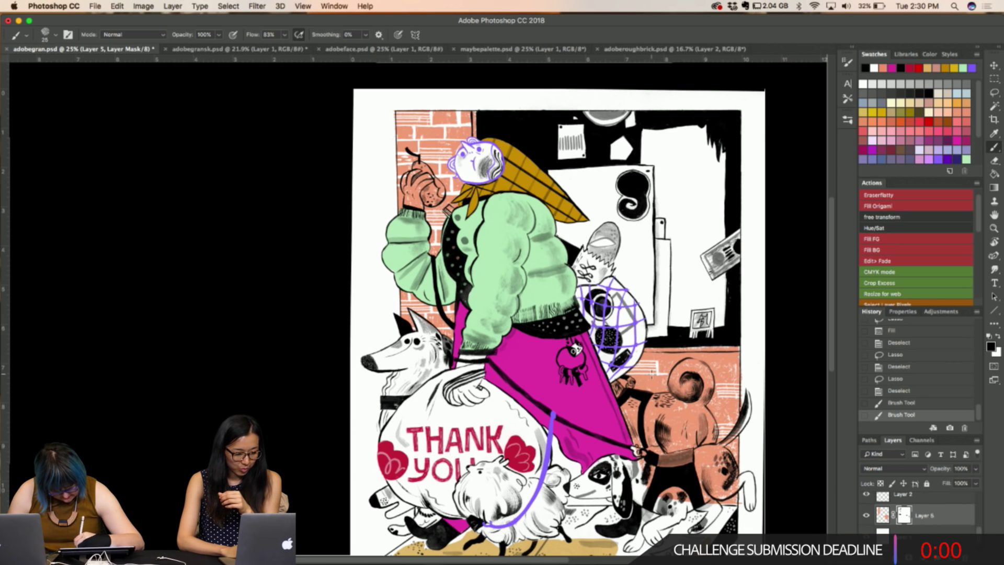
{"action": "left_click_drag", "start_coordinate": [656, 361], "coordinate": [674, 362]}
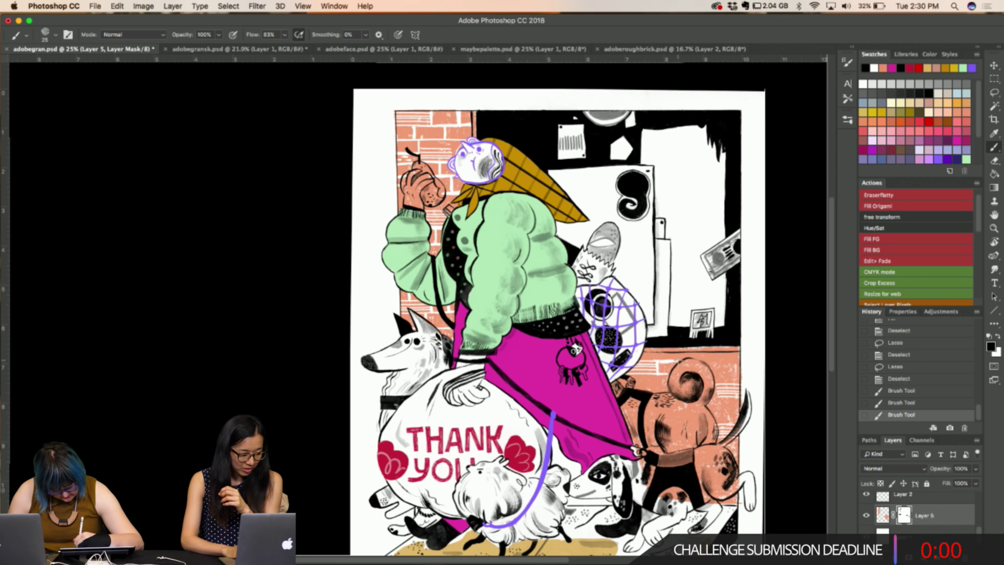
{"action": "key", "text": "super+z"}
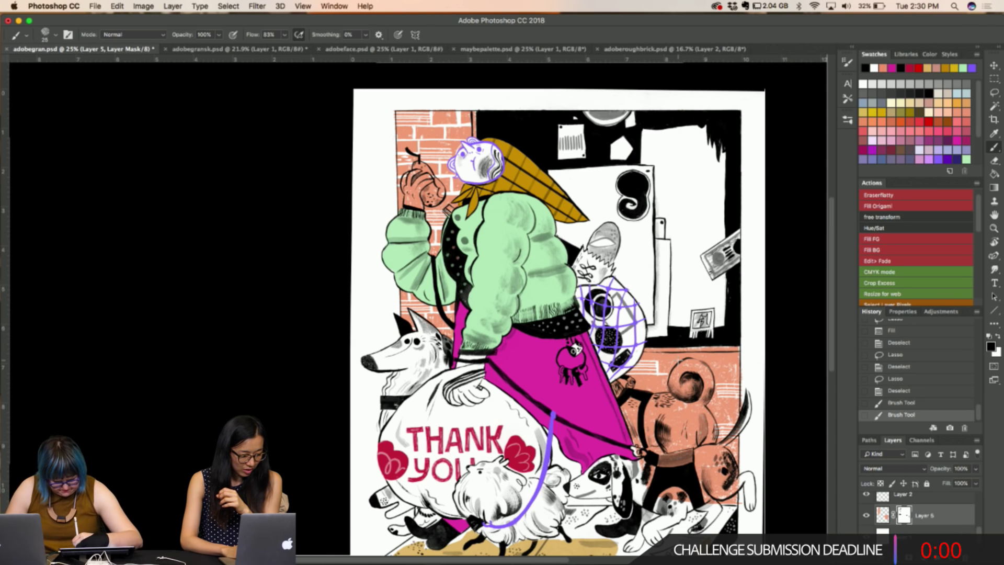
{"action": "left_click_drag", "start_coordinate": [654, 361], "coordinate": [679, 363]}
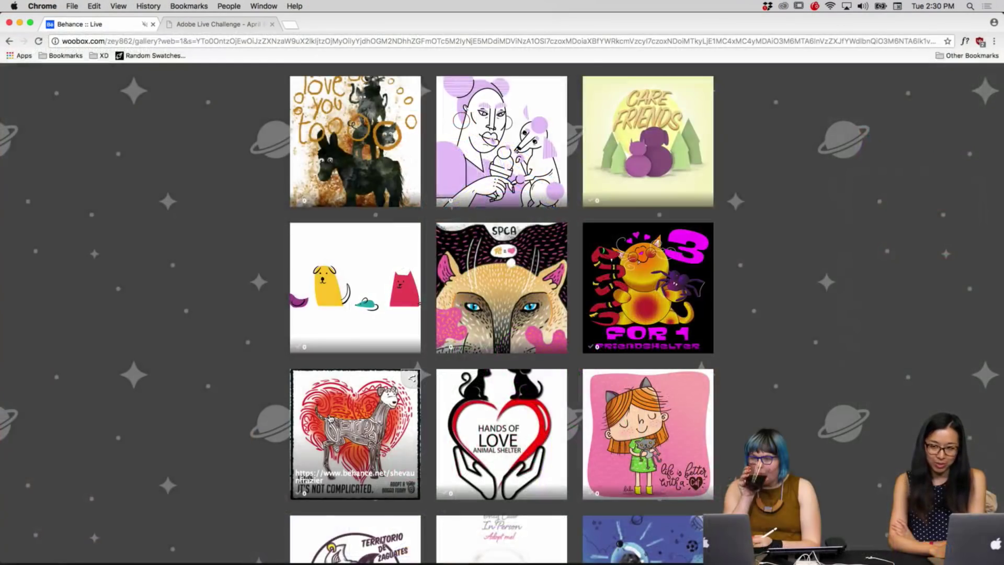
In the browser's challenge gallery, view the striped dog on a red heart up close, close it, and browse the other submissions
{"action": "left_click", "coordinate": [330, 418]}
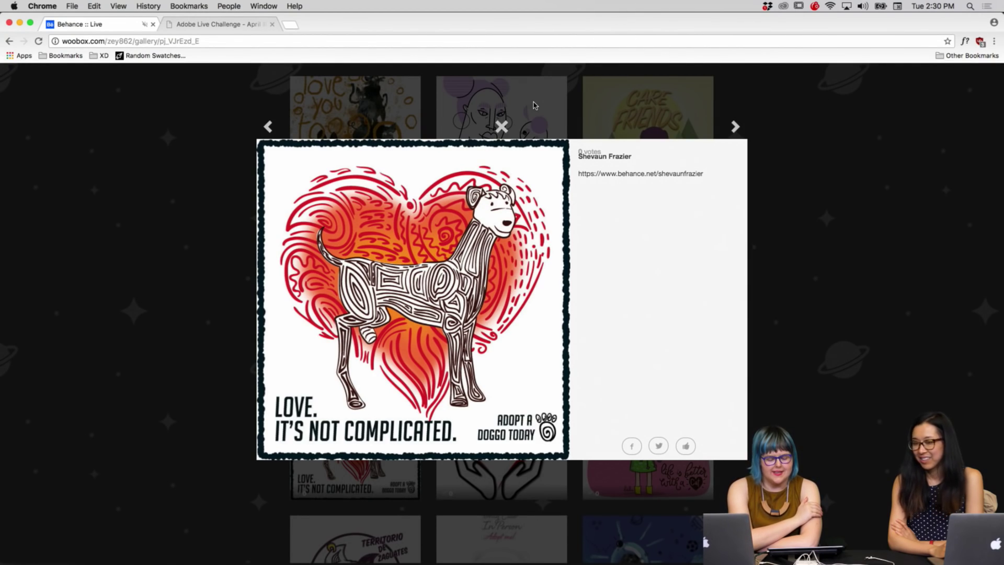
{"action": "left_click", "coordinate": [581, 107]}
{"action": "scroll", "coordinate": [579, 107], "scroll_direction": "up", "scroll_amount": 4}
{"action": "scroll", "coordinate": [579, 107], "scroll_direction": "down", "scroll_amount": 10}
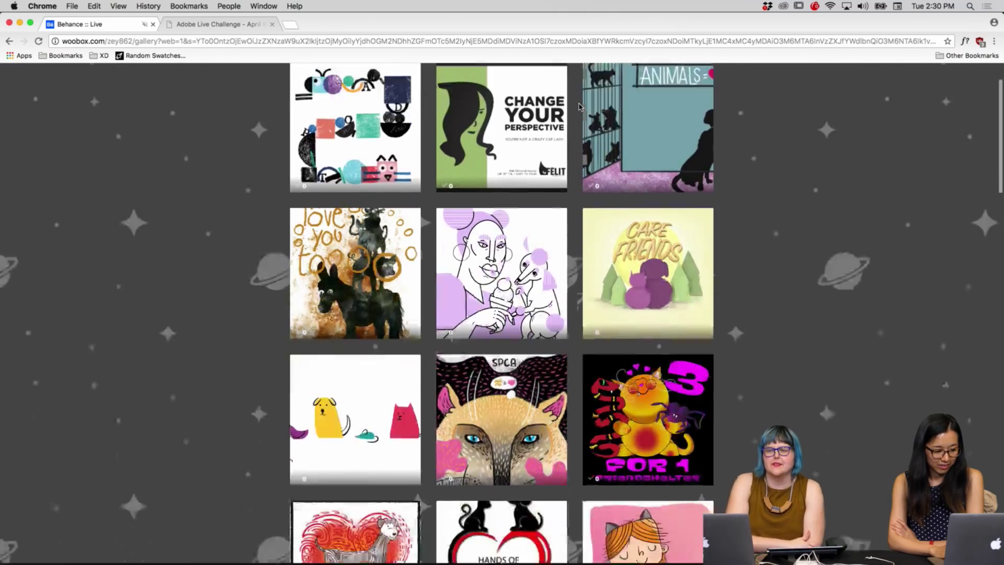
{"action": "scroll", "coordinate": [578, 107], "scroll_direction": "down", "scroll_amount": 10}
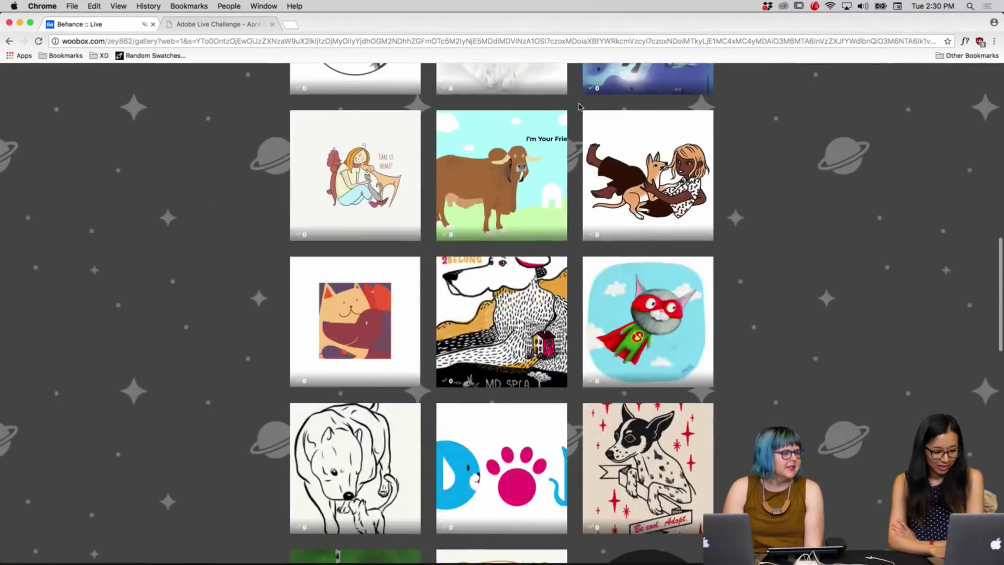
{"action": "scroll", "coordinate": [578, 104], "scroll_direction": "up", "scroll_amount": 20}
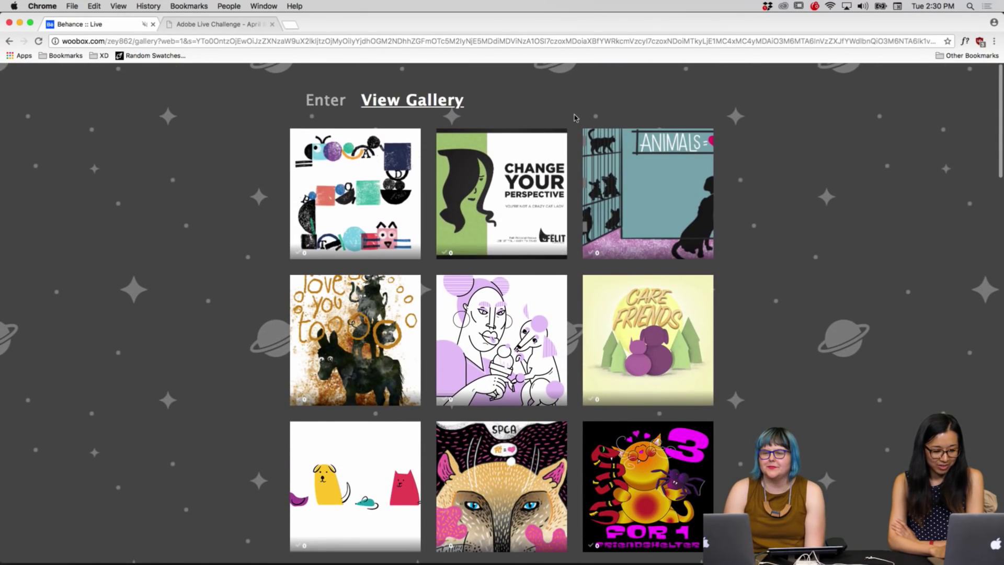
{"action": "scroll", "coordinate": [566, 191], "scroll_direction": "down", "scroll_amount": 4}
{"action": "scroll", "coordinate": [566, 191], "scroll_direction": "down", "scroll_amount": 2}
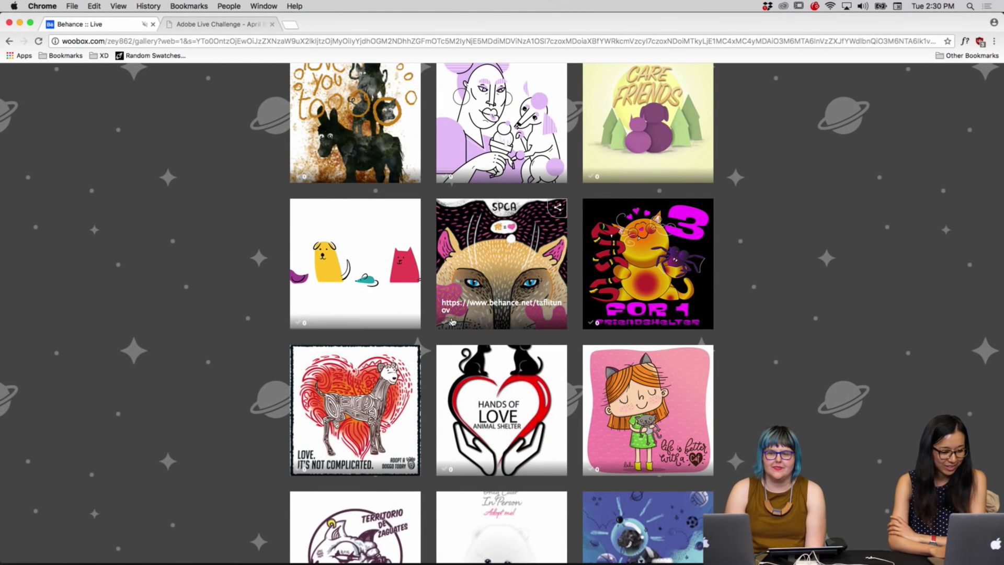
{"action": "scroll", "coordinate": [487, 405], "scroll_direction": "down", "scroll_amount": 1}
{"action": "scroll", "coordinate": [486, 405], "scroll_direction": "down", "scroll_amount": 3}
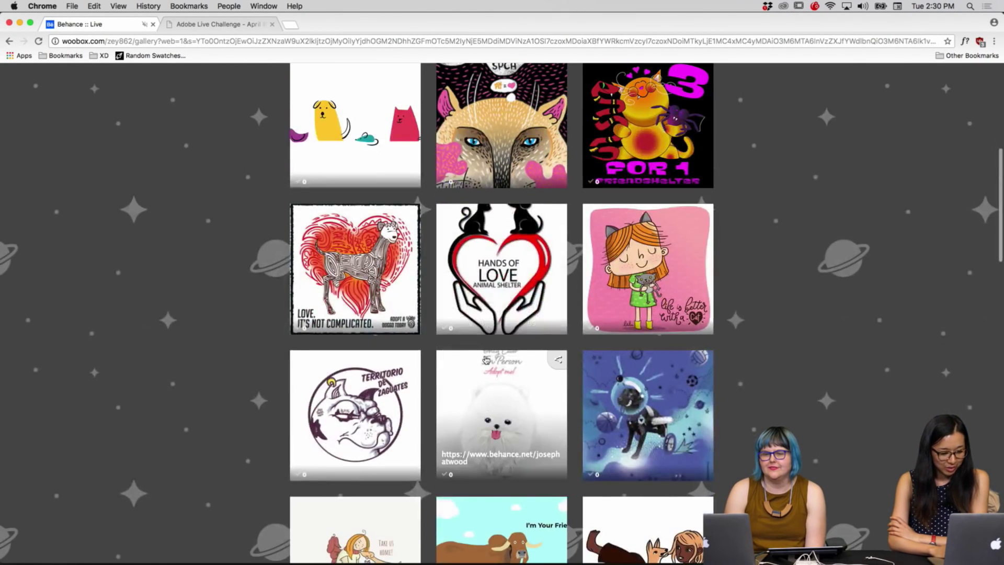
Reopen the striped dog submission in the gallery and compare it with the neighbouring entries
{"action": "left_click", "coordinate": [367, 267]}
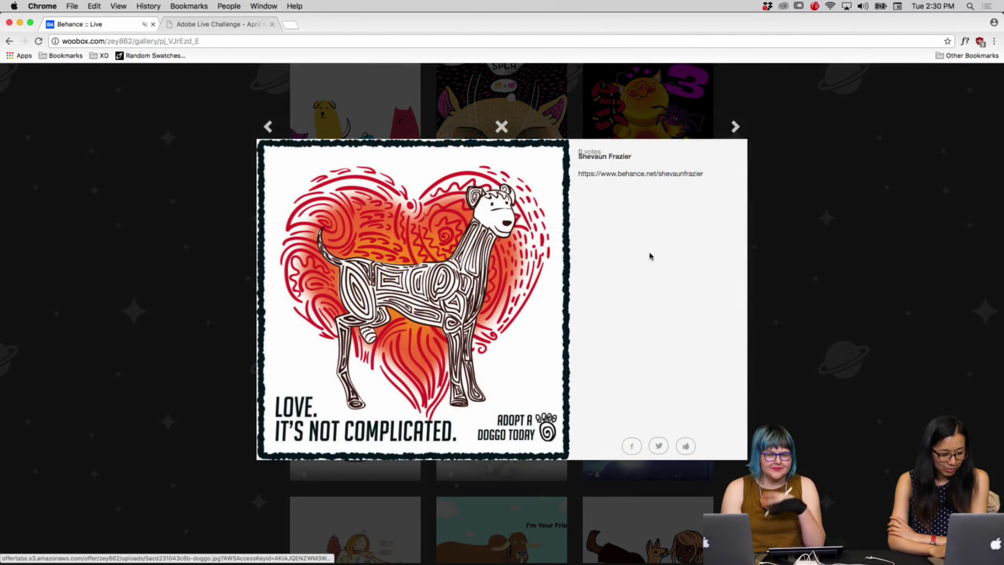
{"action": "left_click", "coordinate": [735, 127]}
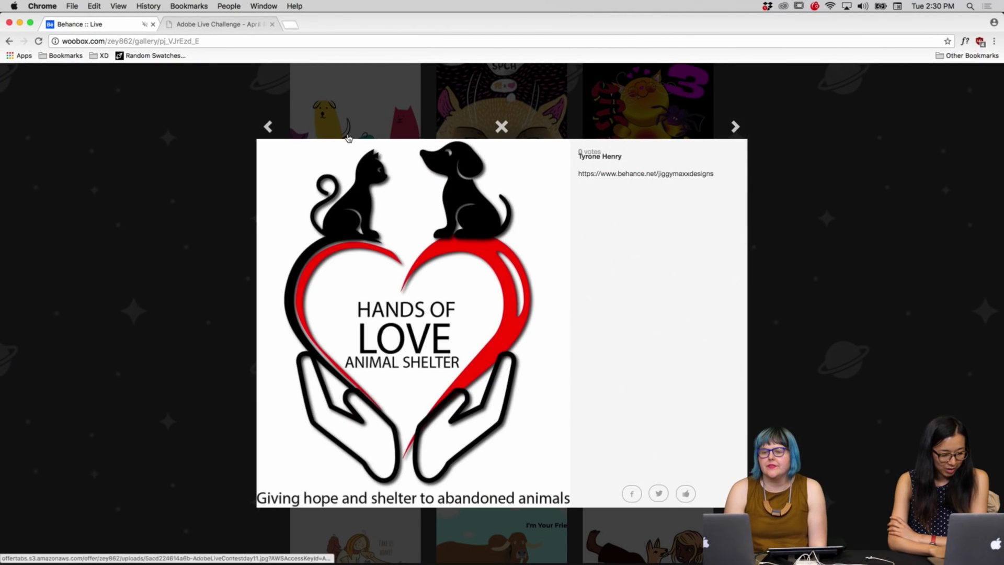
{"action": "left_click", "coordinate": [269, 126]}
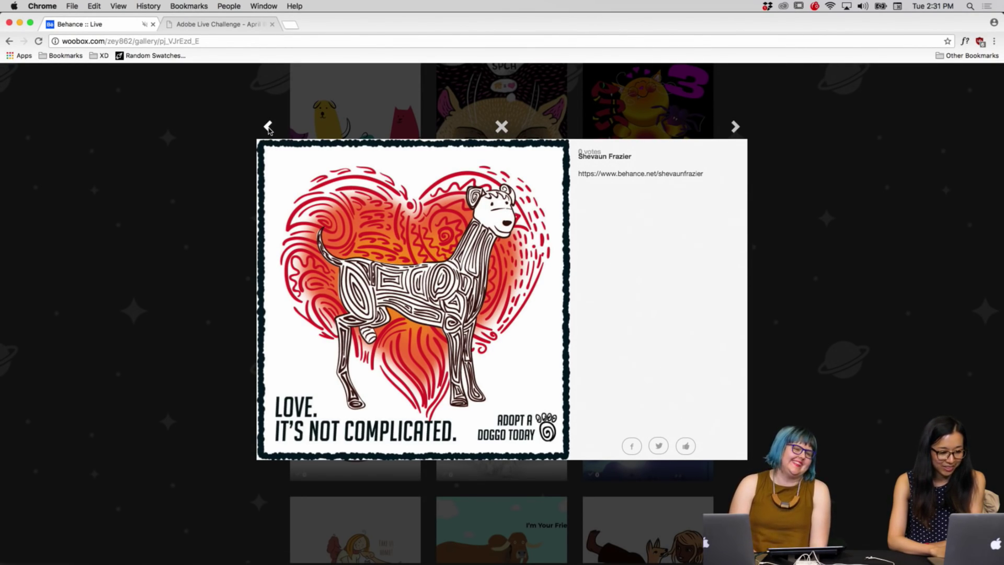
{"action": "left_click", "coordinate": [268, 127]}
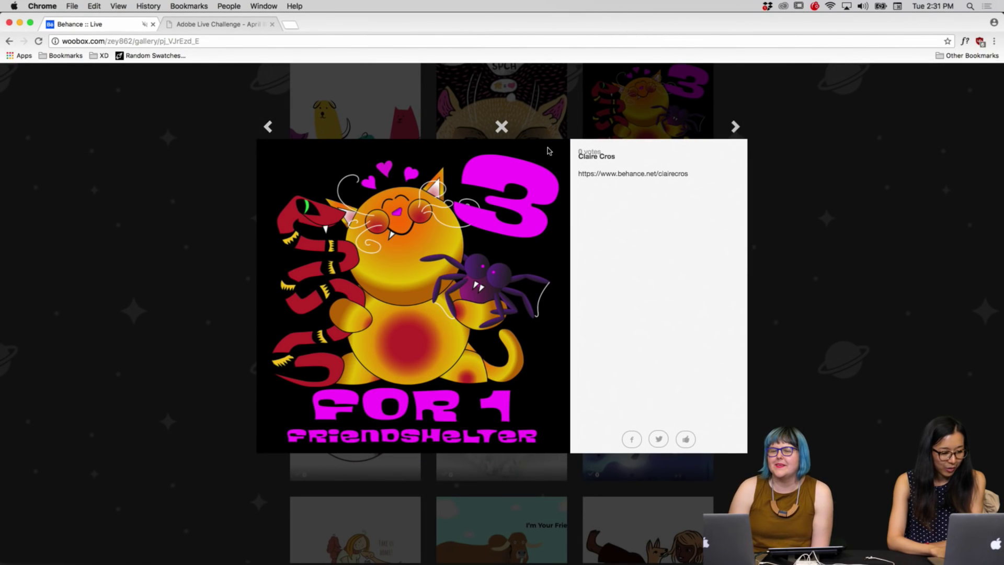
{"action": "left_click", "coordinate": [735, 126]}
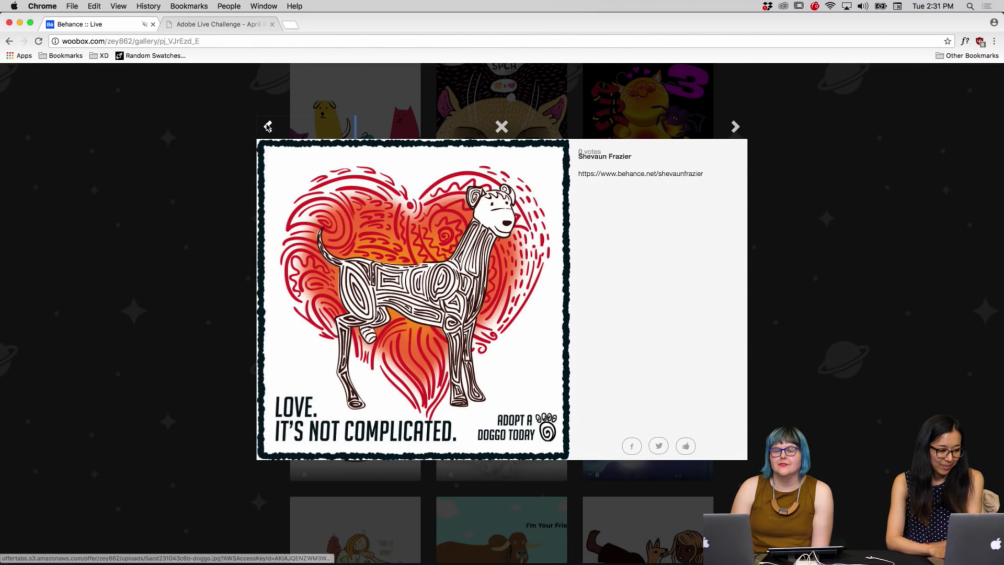
{"action": "left_click", "coordinate": [268, 126]}
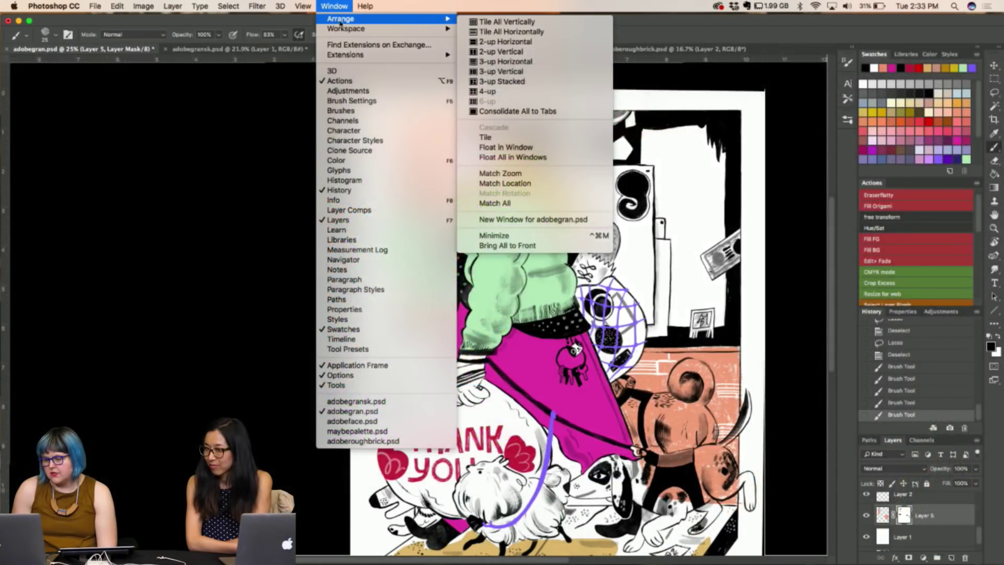
Back in Photoshop, open a second window for adobegran.psd
{"action": "left_click", "coordinate": [335, 6]}
{"action": "left_click", "coordinate": [334, 6]}
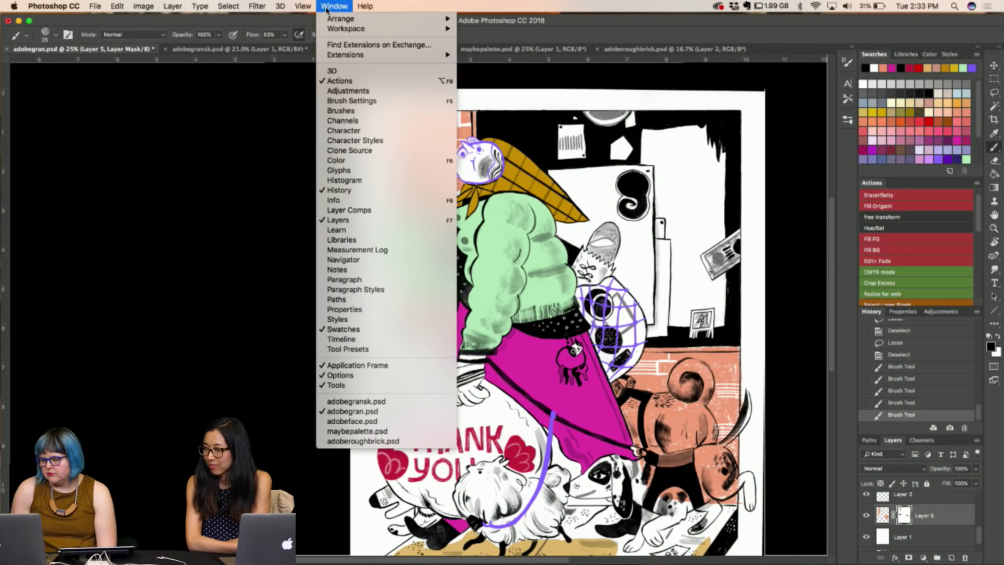
{"action": "mouse_move", "coordinate": [335, 21]}
{"action": "key", "text": "Right"}
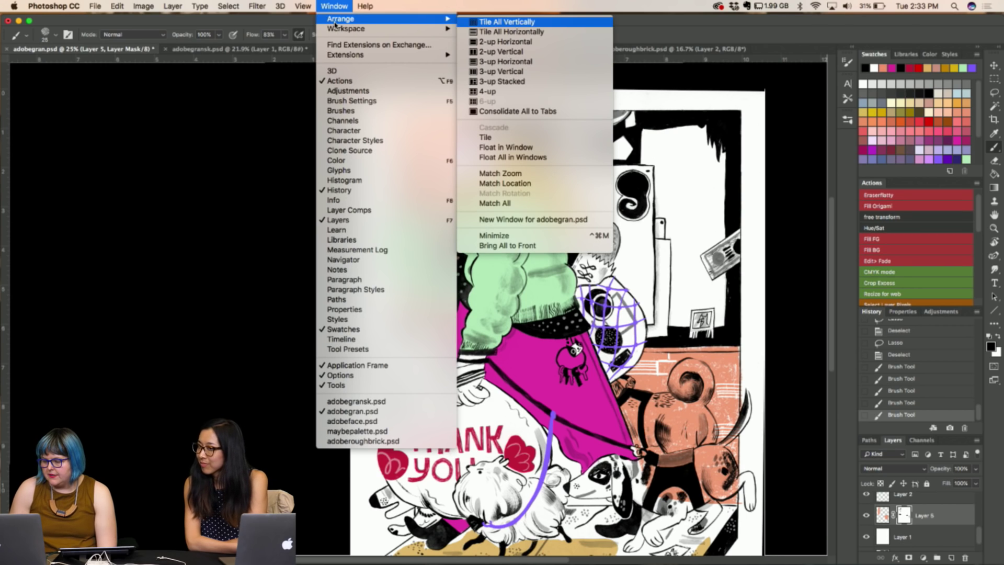
{"action": "key", "text": "Down"}
{"action": "key", "text": "Down"}
{"action": "key", "text": "Down"}
{"action": "key", "text": "Down"}
{"action": "key", "text": "Down"}
{"action": "key", "text": "Down"}
{"action": "key", "text": "Down"}
{"action": "key", "text": "Down"}
{"action": "key", "text": "Down"}
{"action": "key", "text": "Down"}
{"action": "key", "text": "Down"}
{"action": "key", "text": "Down"}
{"action": "key", "text": "Down"}
{"action": "key", "text": "Down"}
{"action": "key", "text": "Down"}
{"action": "key", "text": "Down"}
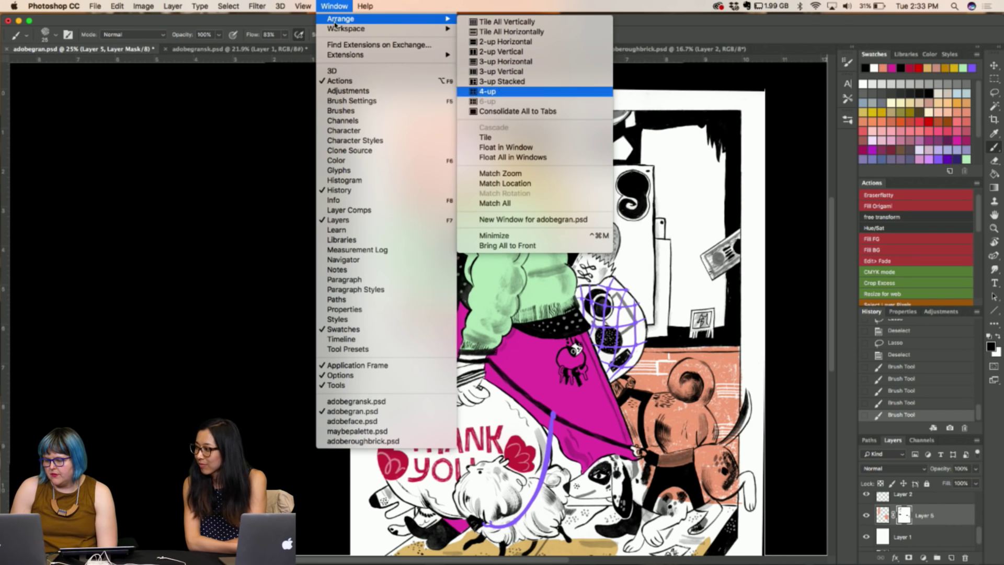
{"action": "key", "text": "Up"}
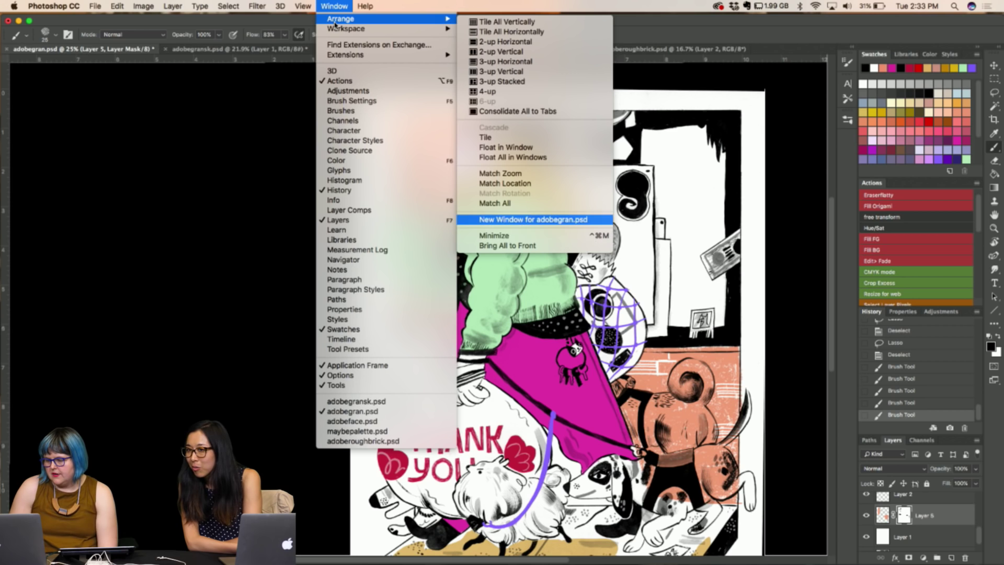
{"action": "key", "text": "Return"}
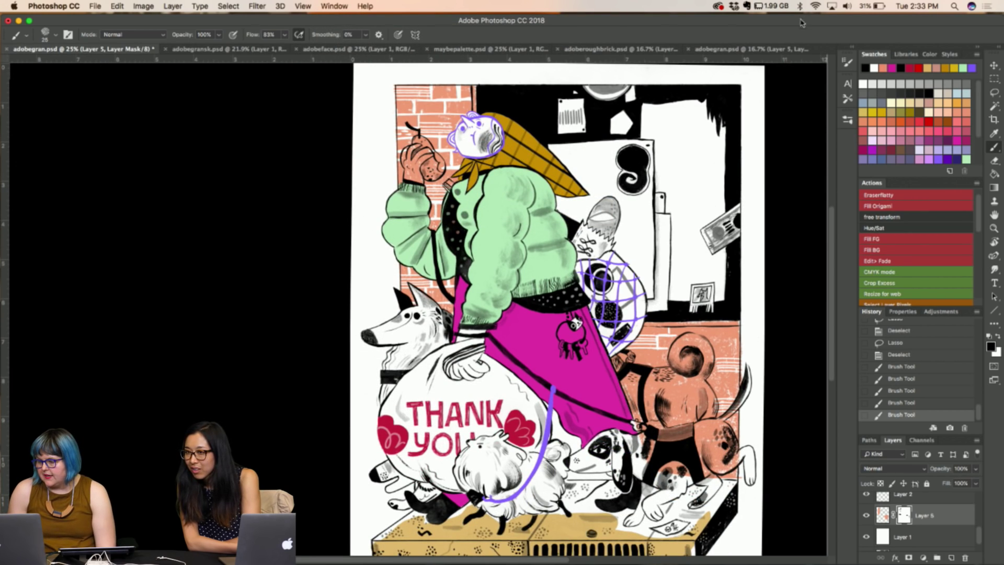
Float the second adobegran.psd window beside the main artwork, cancelling the accidental placement of the file as a layer
{"action": "left_click_drag", "start_coordinate": [738, 48], "coordinate": [236, 120]}
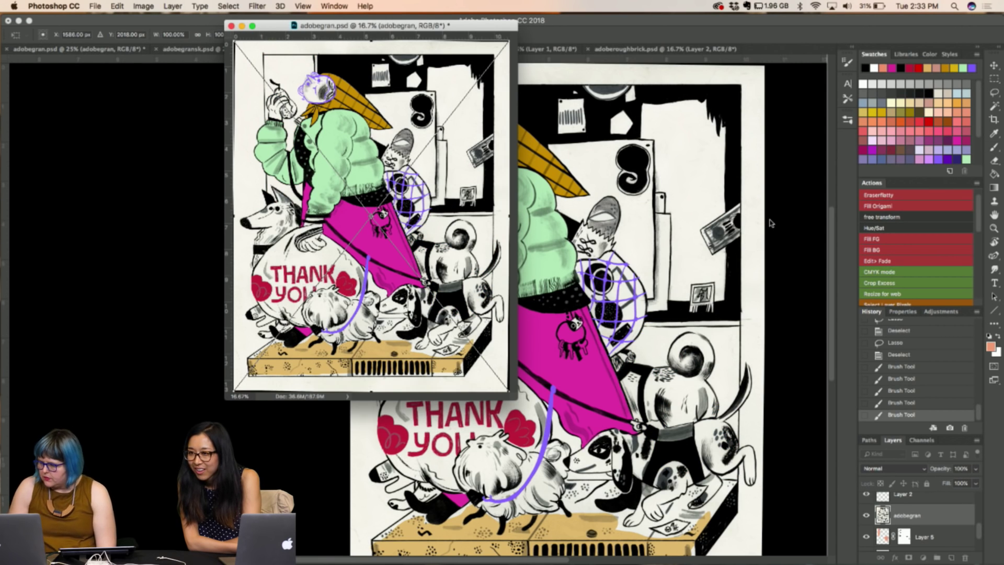
{"action": "key", "text": "Escape"}
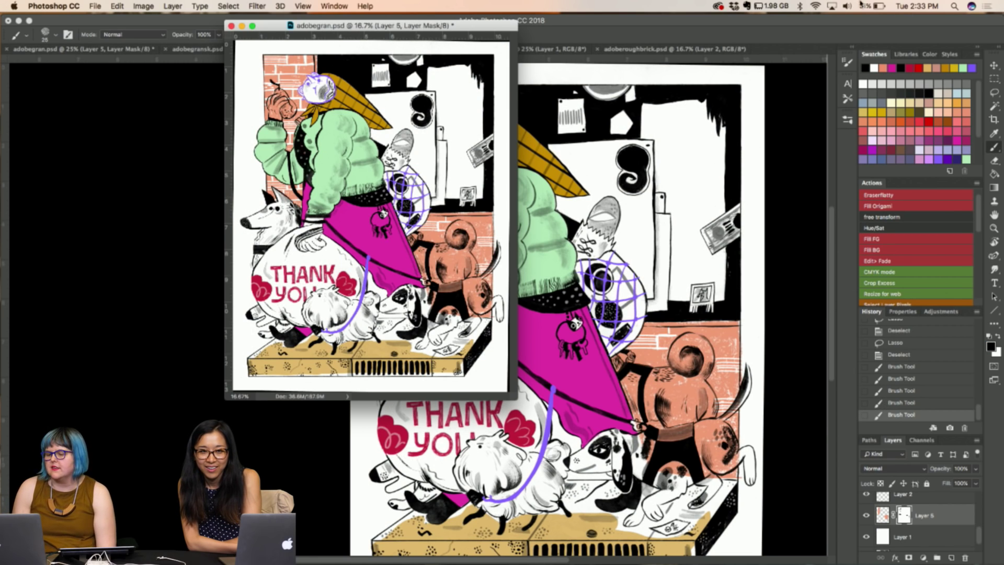
{"action": "left_click_drag", "start_coordinate": [393, 27], "coordinate": [208, 125]}
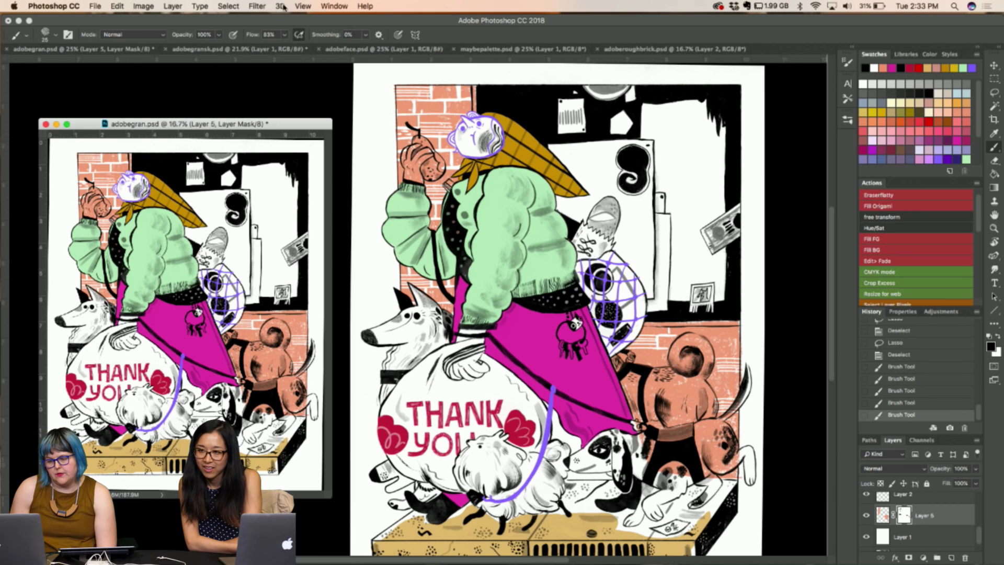
Set the floating window's proof setup to Monitor RGB
{"action": "left_click", "coordinate": [307, 8]}
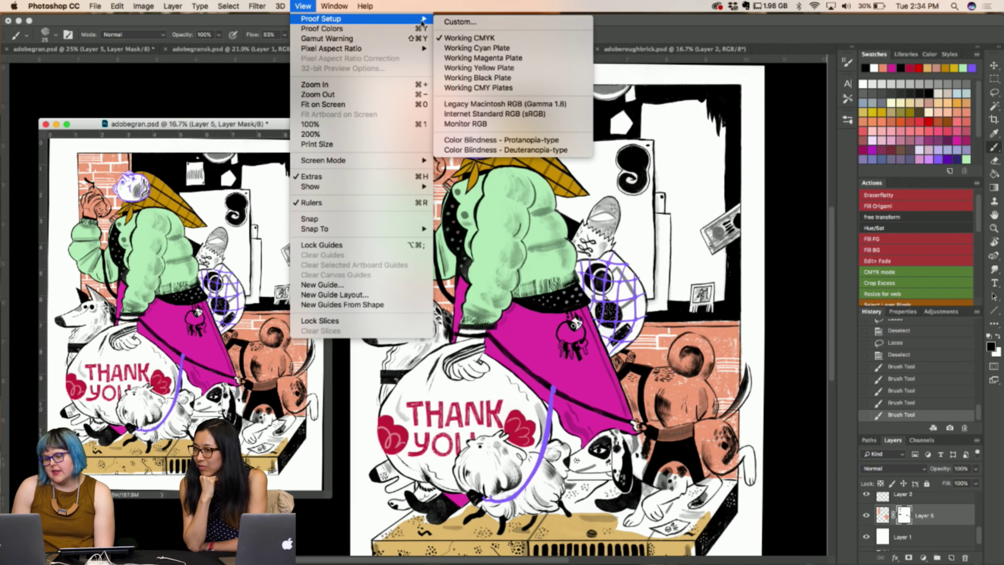
{"action": "left_click", "coordinate": [468, 126]}
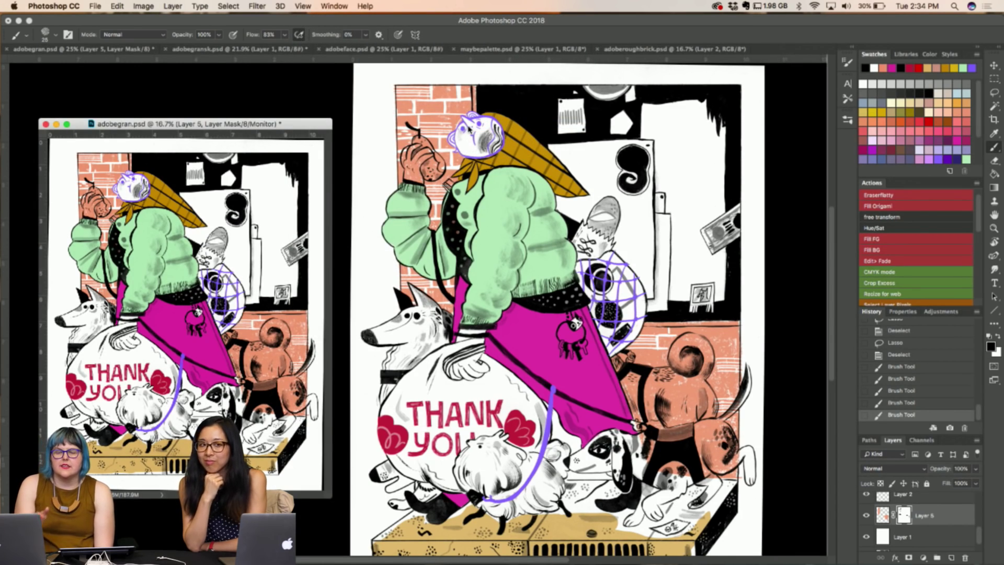
Give the floating adobegran.psd window a custom proof condition that simulates the Gray Gamma 1.8 device profile
{"action": "left_click", "coordinate": [304, 6]}
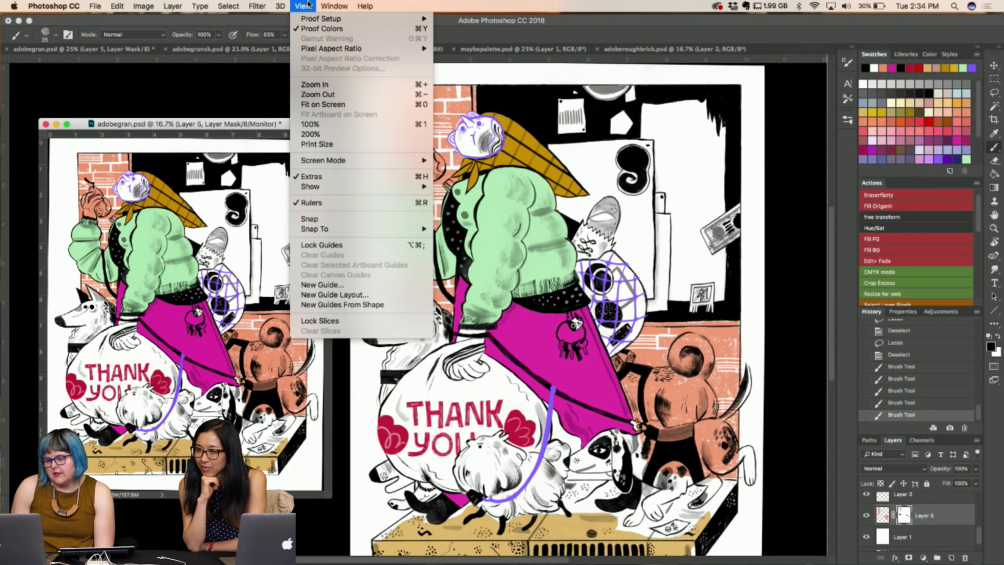
{"action": "mouse_move", "coordinate": [312, 20]}
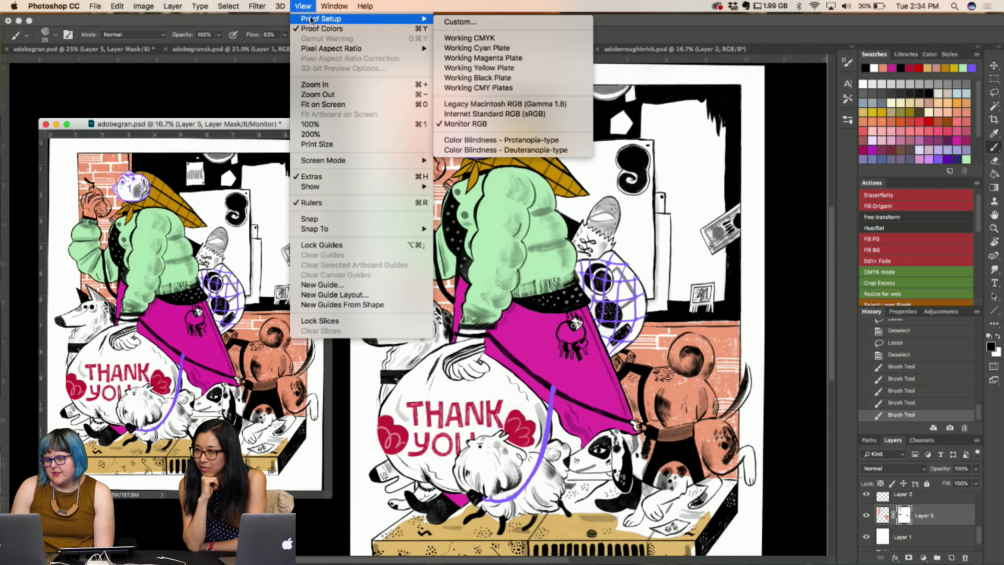
{"action": "key", "text": "Right"}
{"action": "key", "text": "Return"}
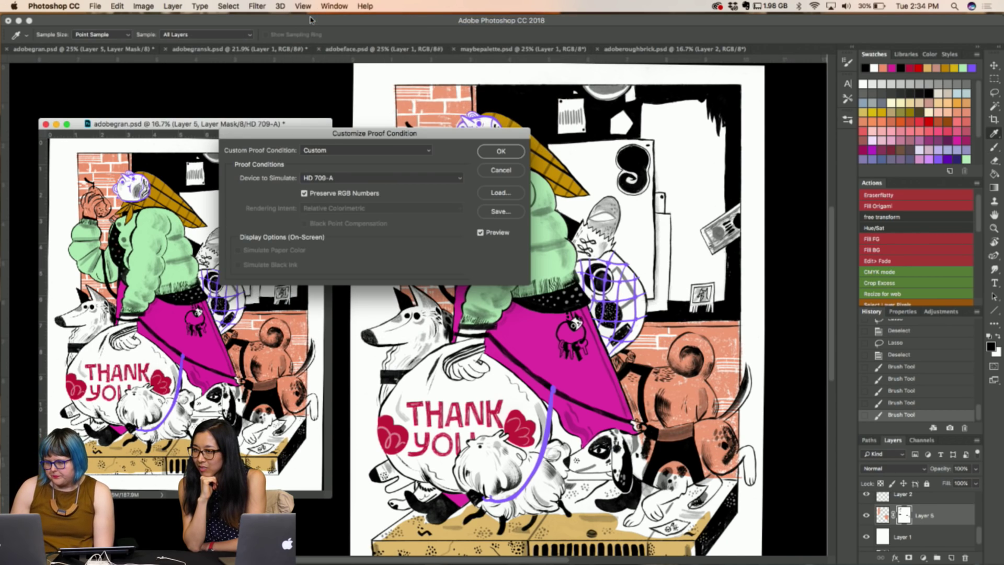
{"action": "left_click", "coordinate": [333, 156]}
{"action": "left_click", "coordinate": [332, 155]}
{"action": "left_click", "coordinate": [333, 178]}
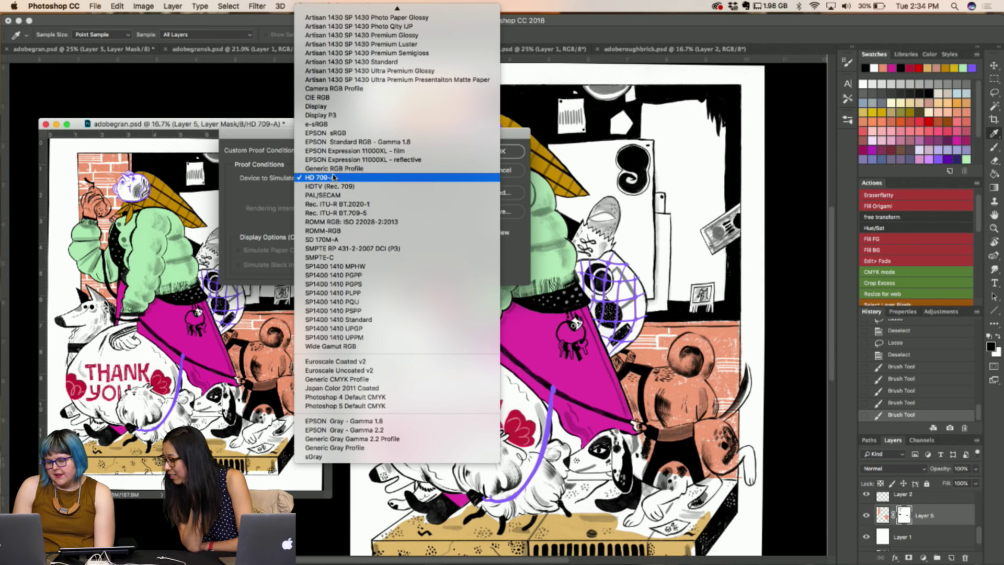
{"action": "scroll", "coordinate": [361, 294], "scroll_direction": "up", "scroll_amount": 5}
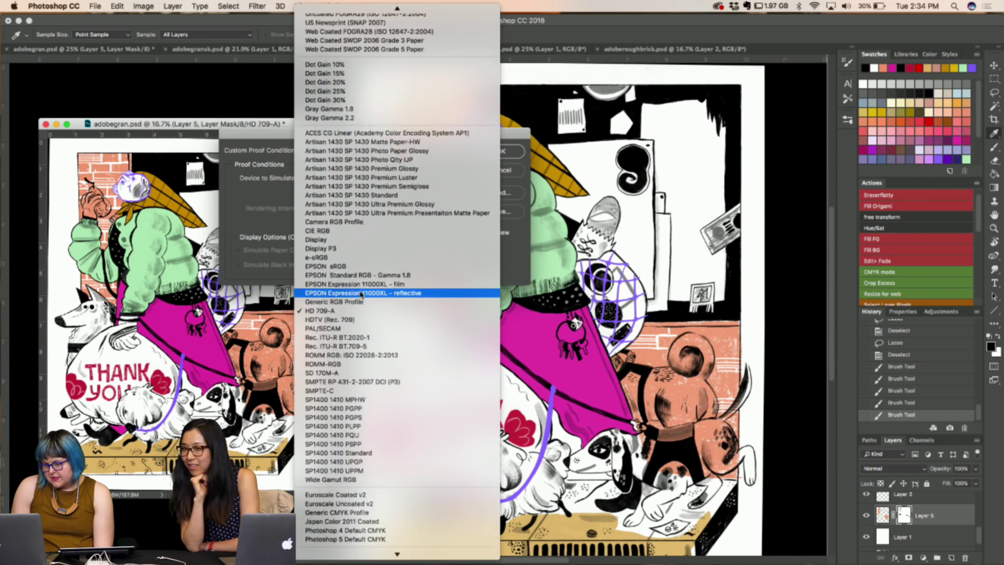
{"action": "scroll", "coordinate": [361, 295], "scroll_direction": "up", "scroll_amount": 3}
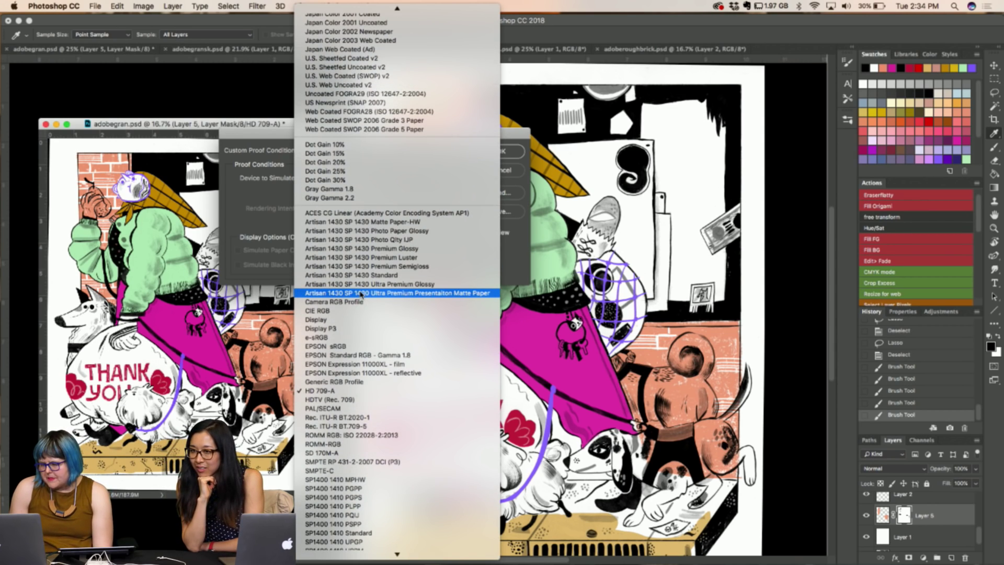
{"action": "scroll", "coordinate": [360, 295], "scroll_direction": "up", "scroll_amount": 5}
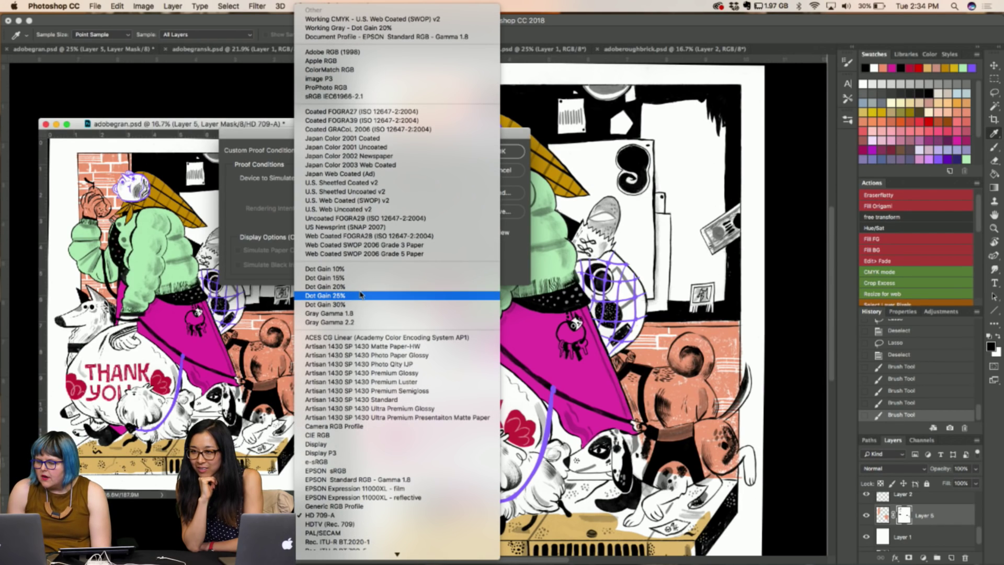
{"action": "scroll", "coordinate": [361, 294], "scroll_direction": "down", "scroll_amount": 2}
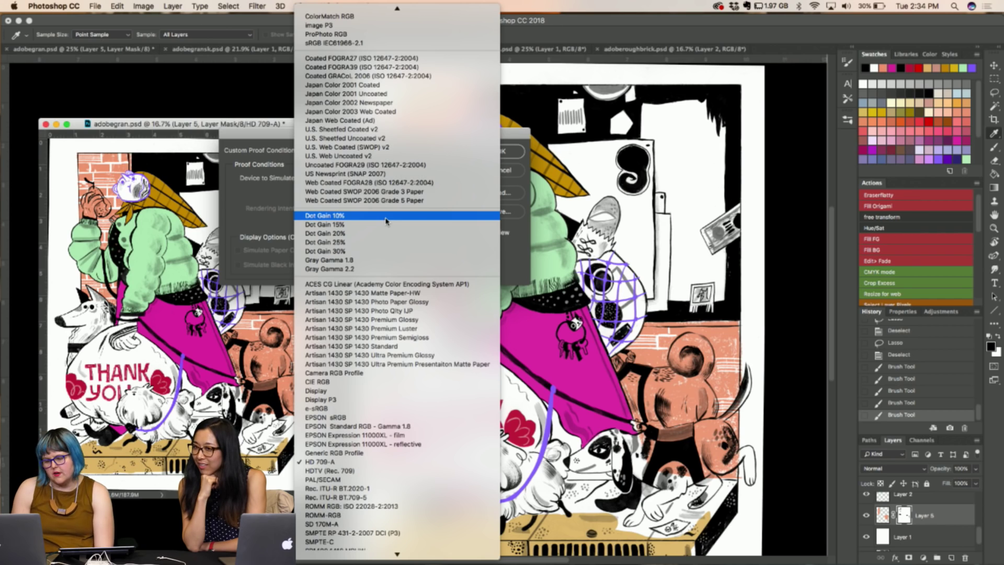
{"action": "scroll", "coordinate": [386, 220], "scroll_direction": "down", "scroll_amount": 4}
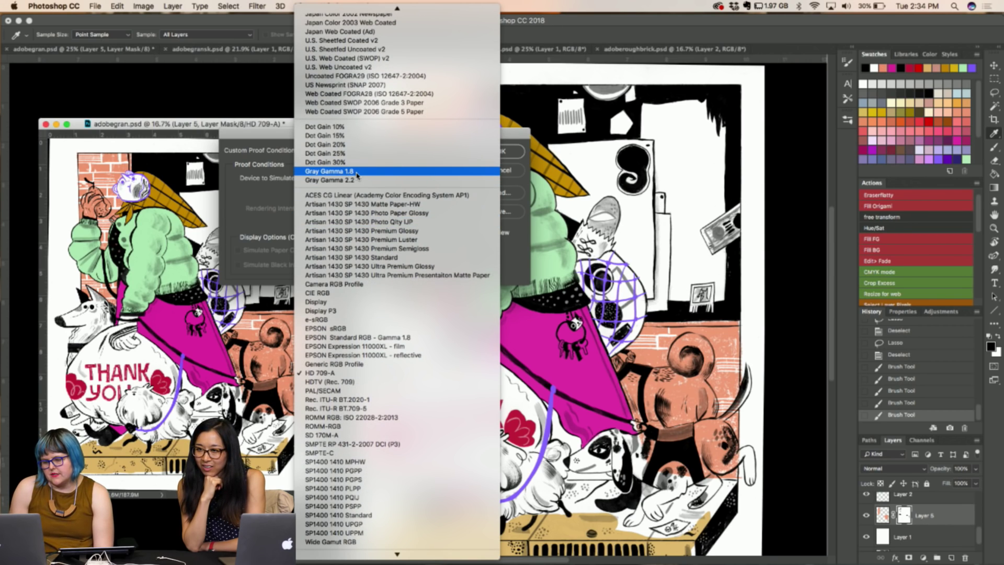
{"action": "left_click", "coordinate": [336, 173]}
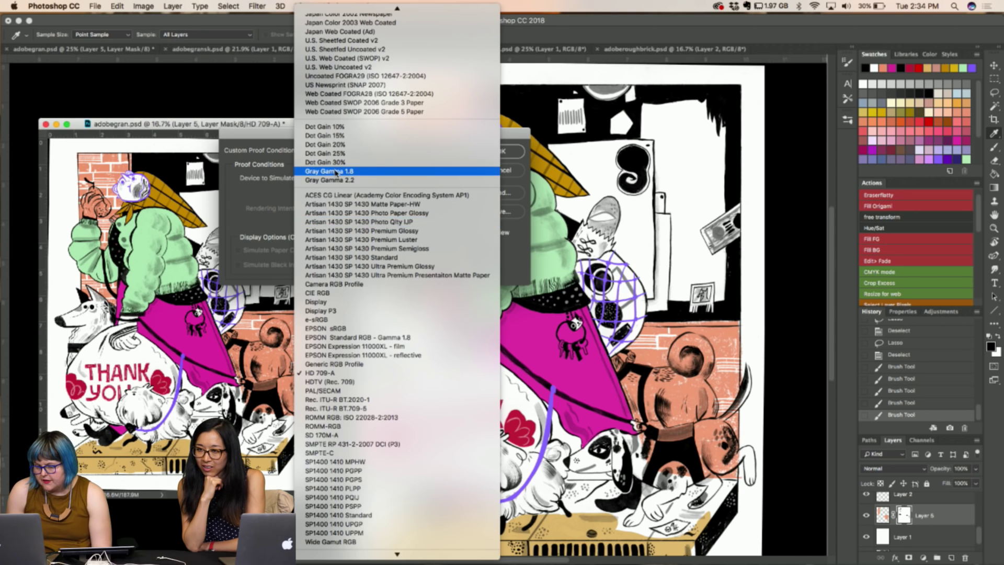
{"action": "left_click", "coordinate": [496, 151]}
{"action": "key", "text": "b"}
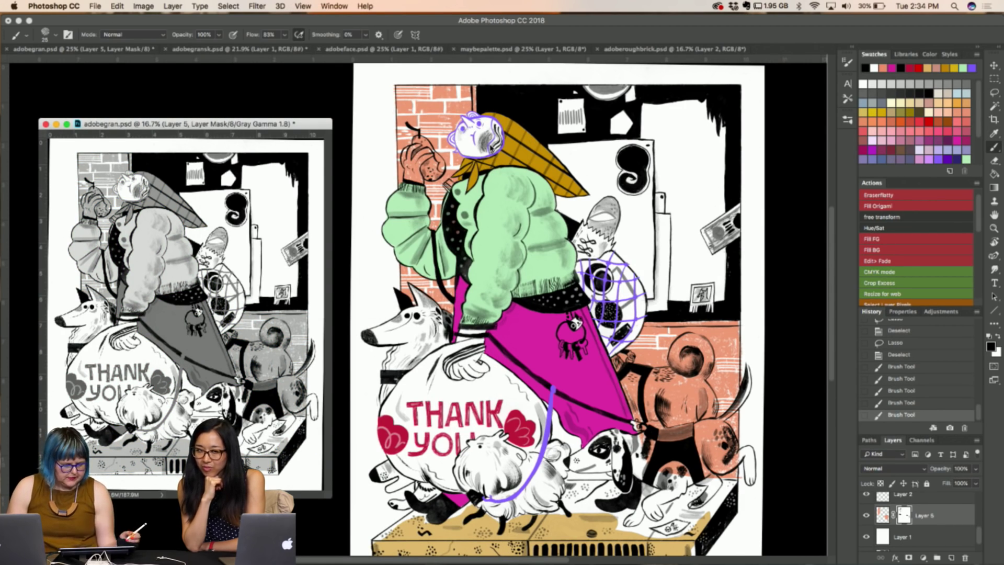
Consolidate the floating window into tabs and place the colour artwork and its Gray Gamma 1.8 proof side by side in a 2-up layout
{"action": "key", "text": "super+w"}
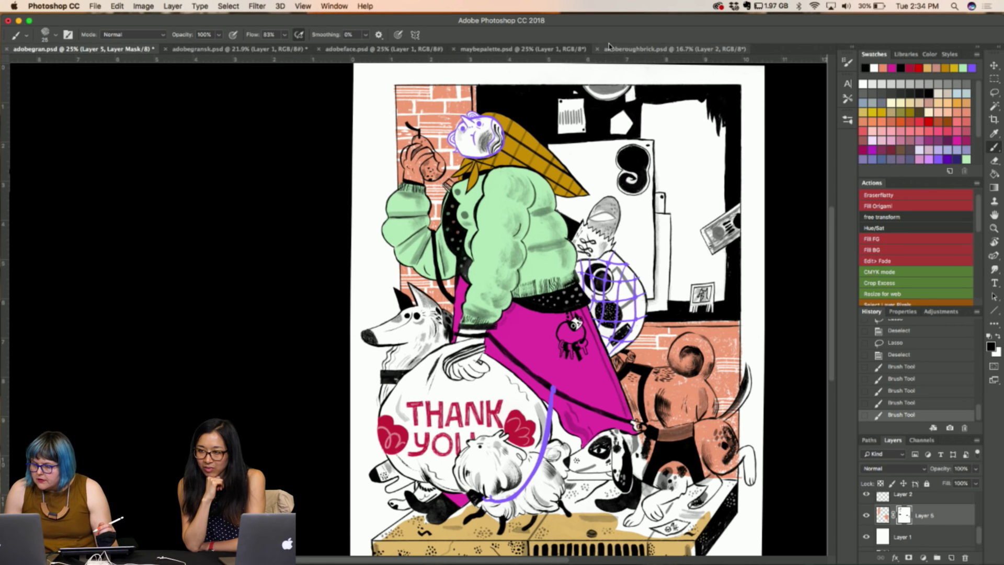
{"action": "scroll", "coordinate": [914, 290], "scroll_direction": "down", "scroll_amount": 10}
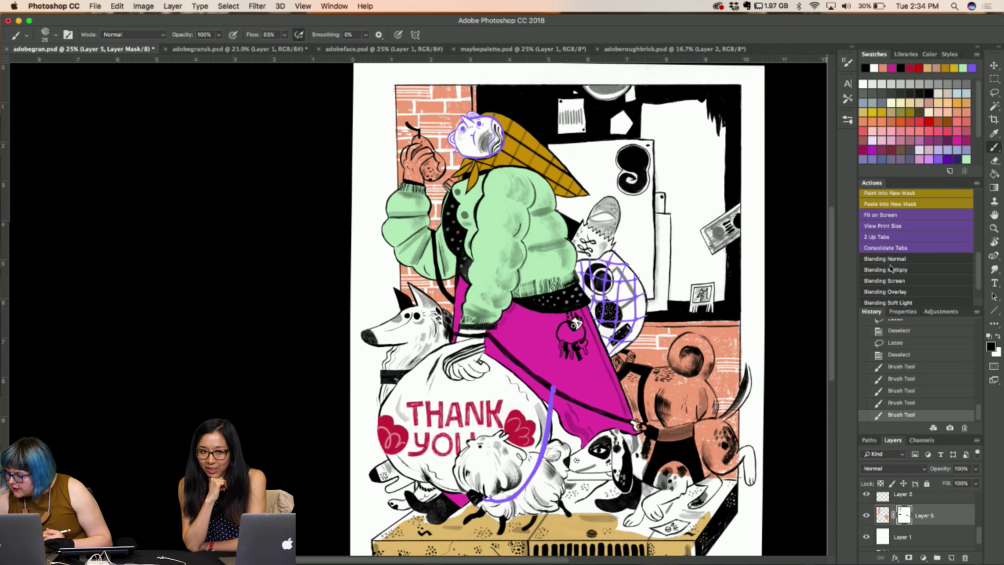
{"action": "left_click", "coordinate": [868, 248]}
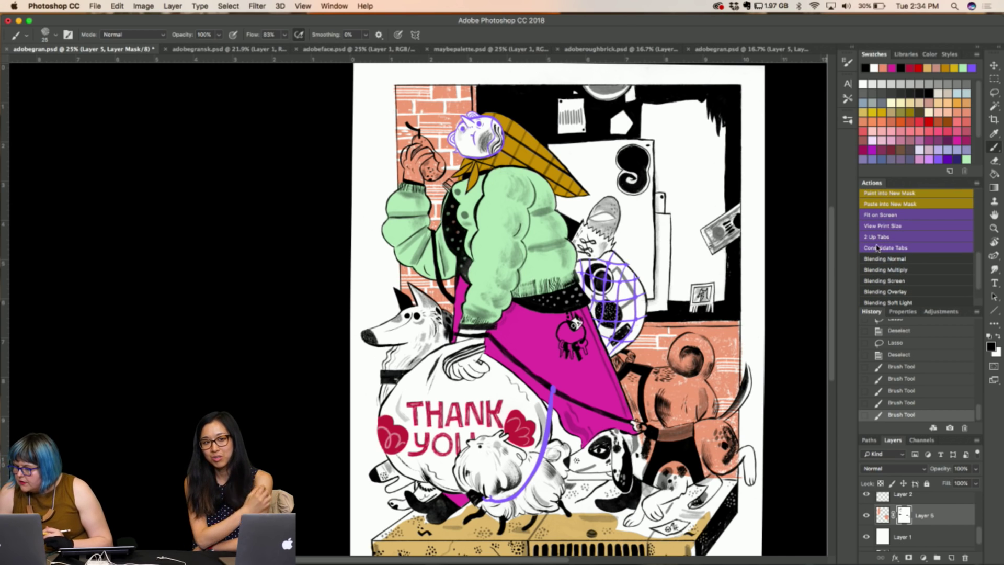
{"action": "left_click", "coordinate": [874, 238]}
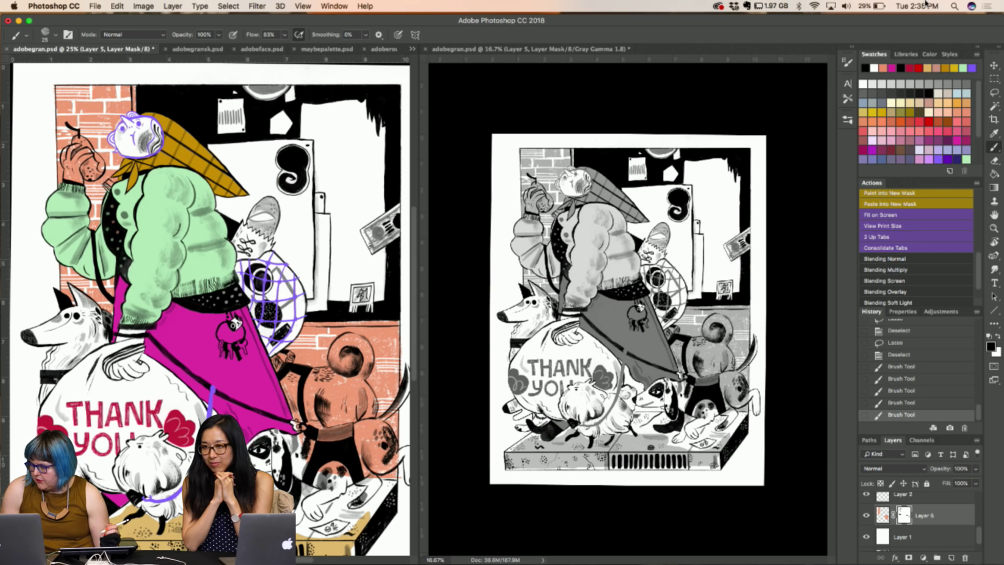
Brush a small test stroke over the wall papers on Layer 5's mask, and add a new layer directly above Layer 1
{"action": "left_click", "coordinate": [864, 150]}
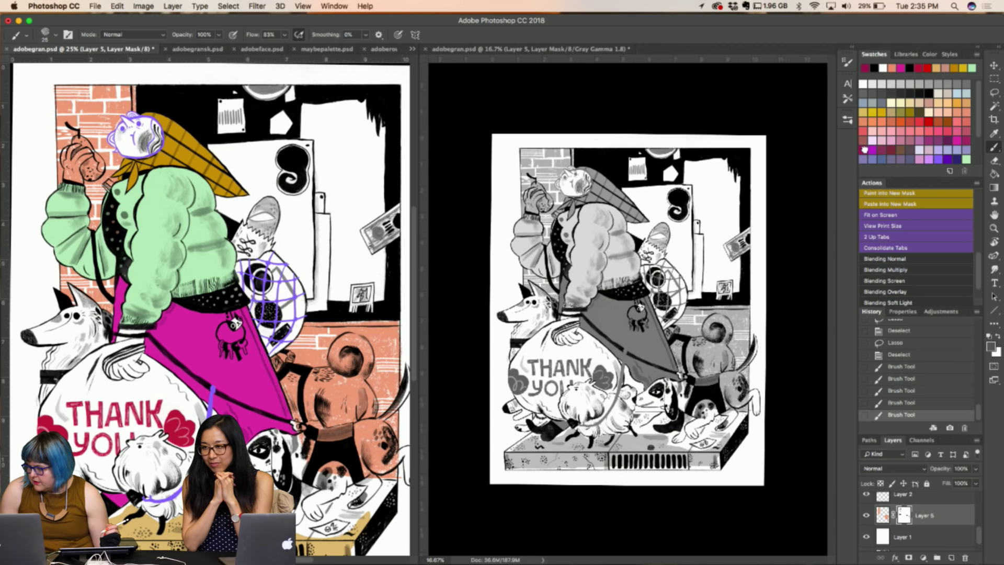
{"action": "left_click_drag", "start_coordinate": [313, 197], "coordinate": [329, 204]}
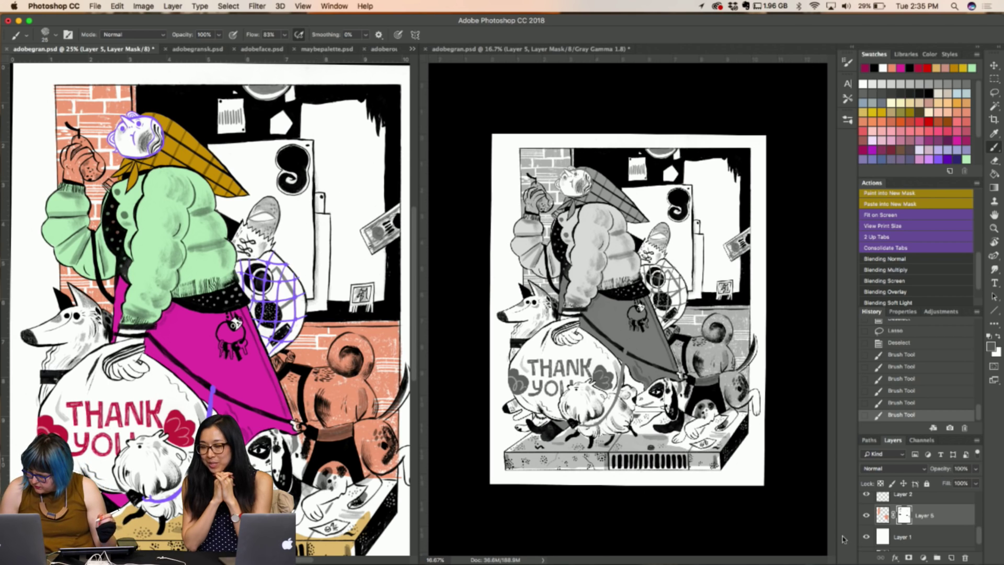
{"action": "scroll", "coordinate": [897, 539], "scroll_direction": "down", "scroll_amount": 1}
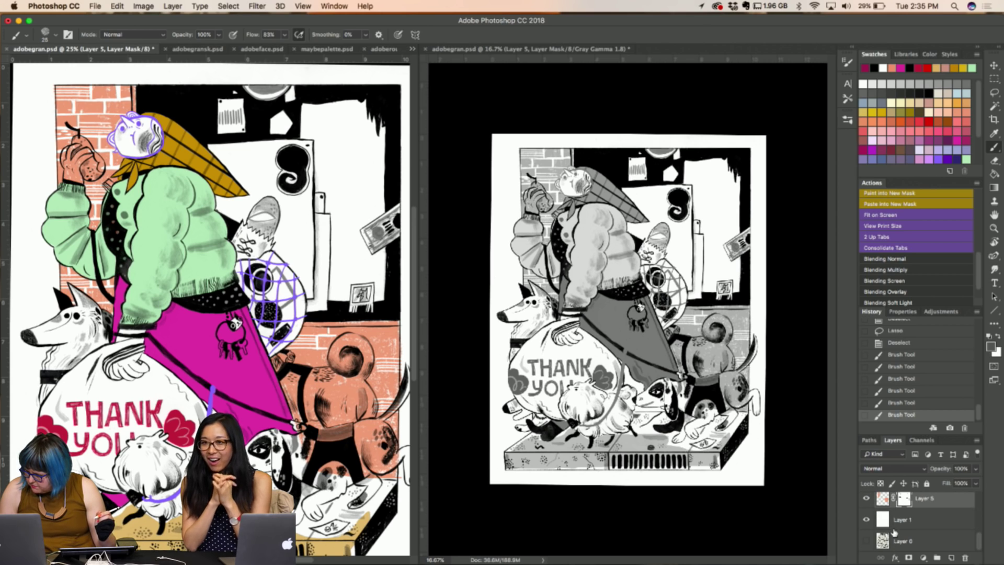
{"action": "left_click", "coordinate": [905, 519]}
{"action": "left_click", "coordinate": [950, 558]}
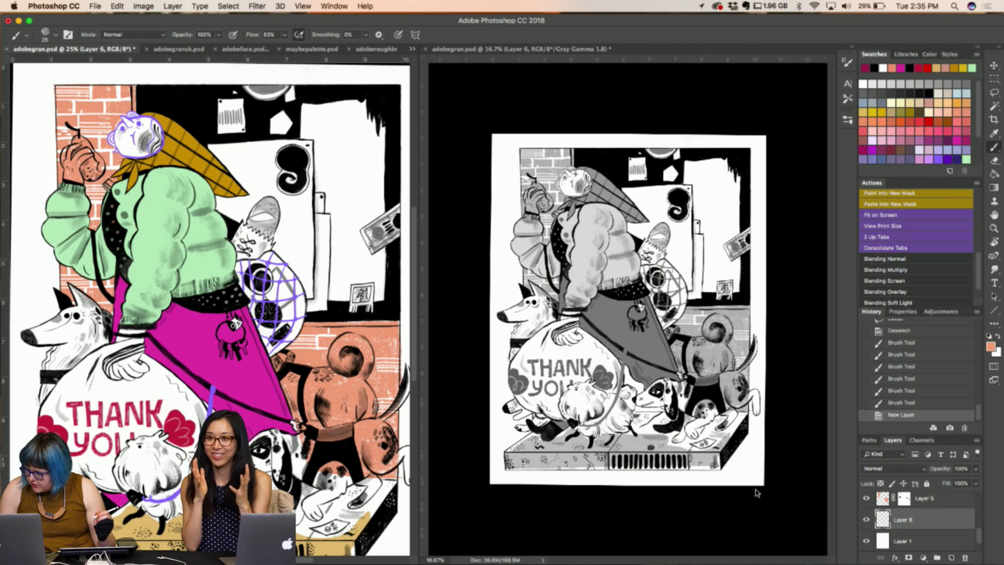
Try a salmon brush scribble and a lassoed salmon fill over the wall papers on the new layer, and undo both
{"action": "mouse_move", "coordinate": [324, 140]}
{"action": "left_mouse_down"}
{"action": "mouse_move", "coordinate": [300, 173]}
{"action": "mouse_move", "coordinate": [312, 232]}
{"action": "left_mouse_up"}
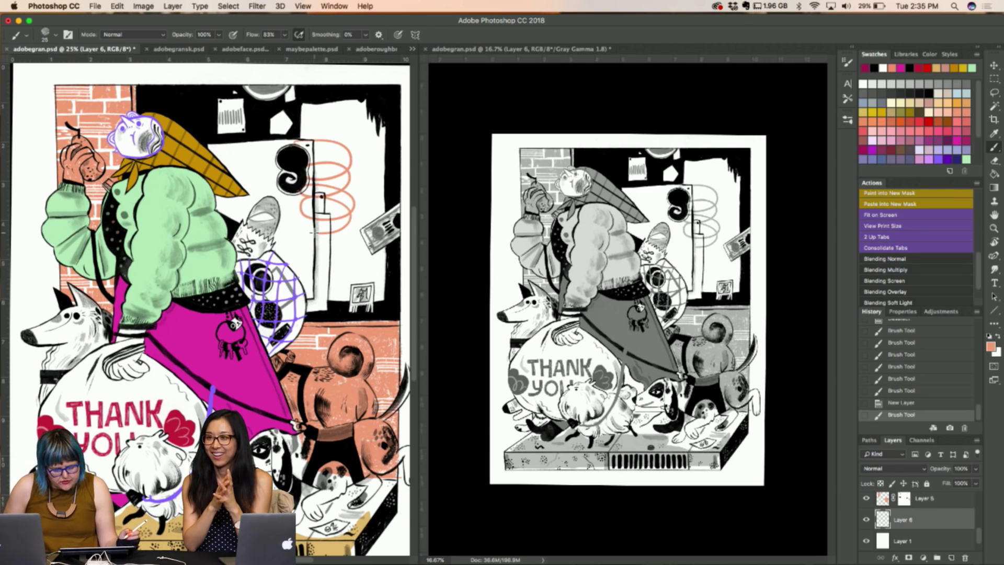
{"action": "key", "text": "l"}
{"action": "mouse_move", "coordinate": [255, 243]}
{"action": "left_mouse_down"}
{"action": "mouse_move", "coordinate": [264, 154]}
{"action": "mouse_move", "coordinate": [371, 316]}
{"action": "mouse_move", "coordinate": [318, 405]}
{"action": "left_mouse_up"}
{"action": "key", "text": "alt+BackSpace"}
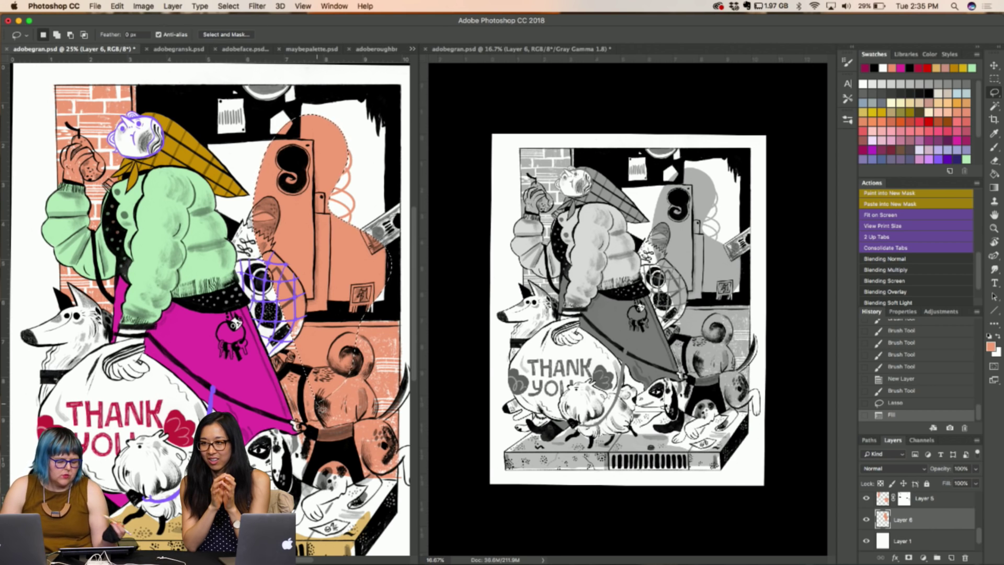
{"action": "key", "text": "super+alt+z"}
{"action": "key", "text": "super+alt+z"}
{"action": "key", "text": "super+alt+z"}
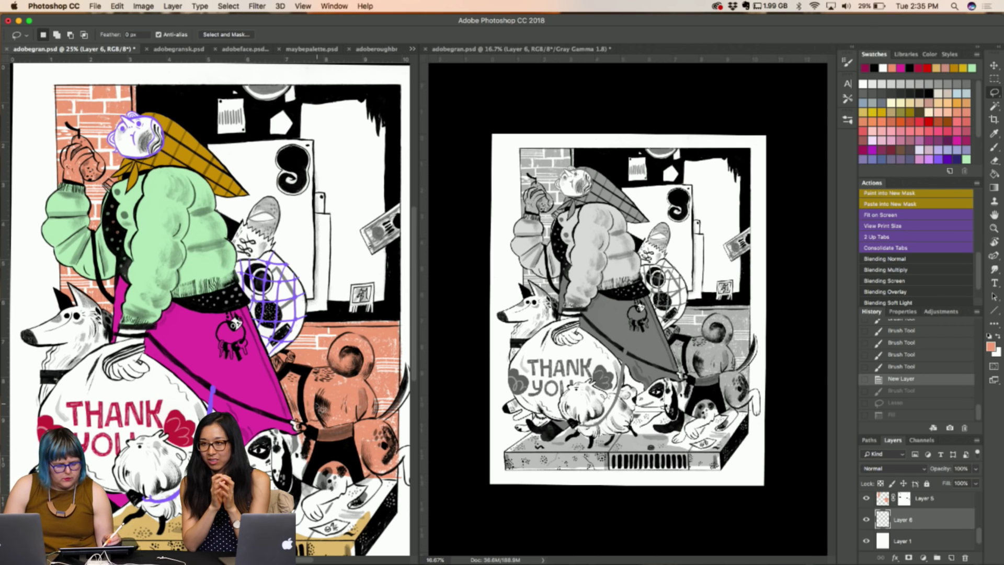
Shrink the grayscale proof view to 5% to judge the values at thumbnail size, and return to the main artwork window
{"action": "left_click", "coordinate": [451, 287]}
{"action": "key", "text": "super+minus"}
{"action": "key", "text": "super+minus"}
{"action": "key", "text": "super+minus"}
{"action": "key", "text": "super+minus"}
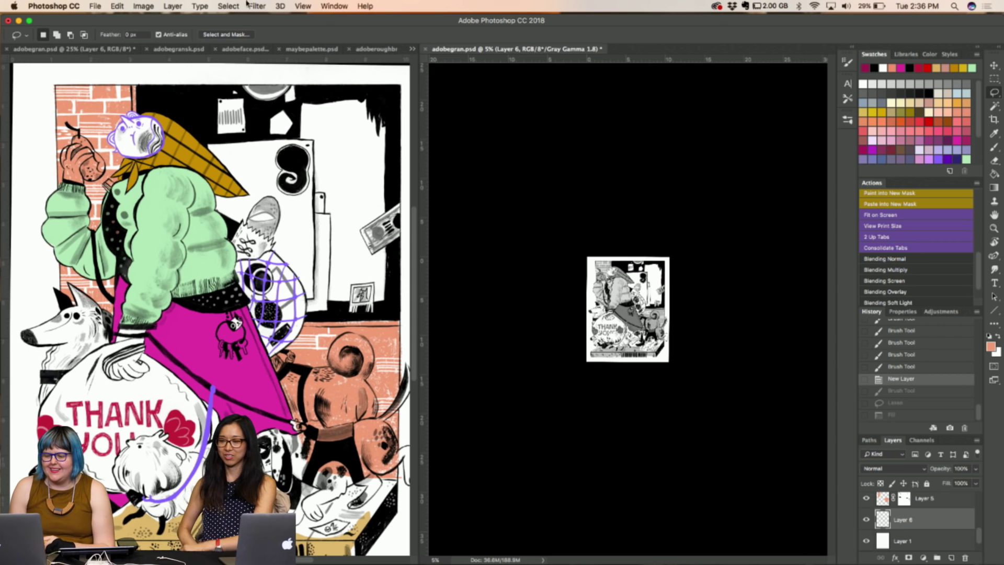
{"action": "left_click", "coordinate": [74, 49]}
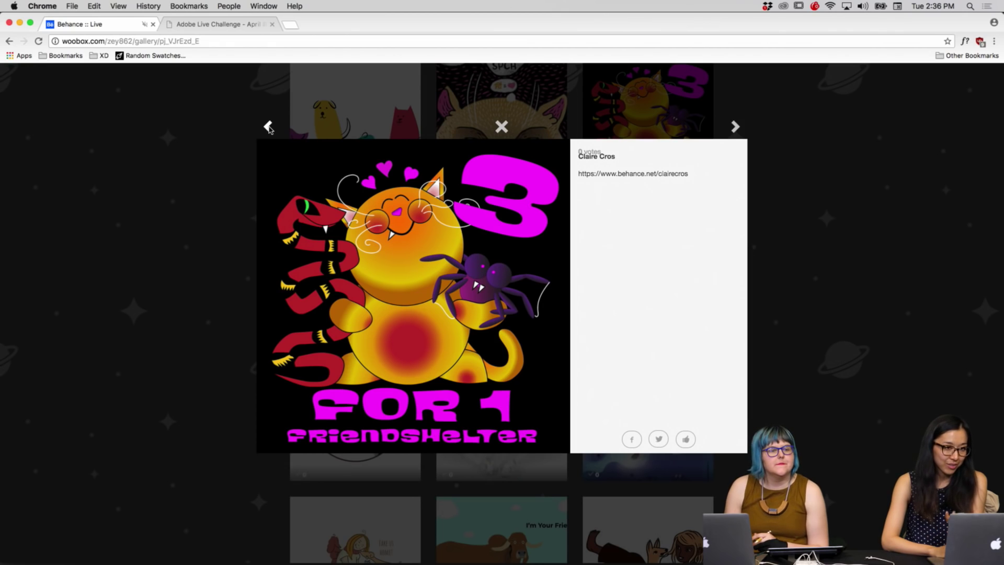
In the Chrome gallery, step back through the challenge submissions before the "3 for 1 Friendshelter" poster and examine each one
{"action": "left_click", "coordinate": [269, 127]}
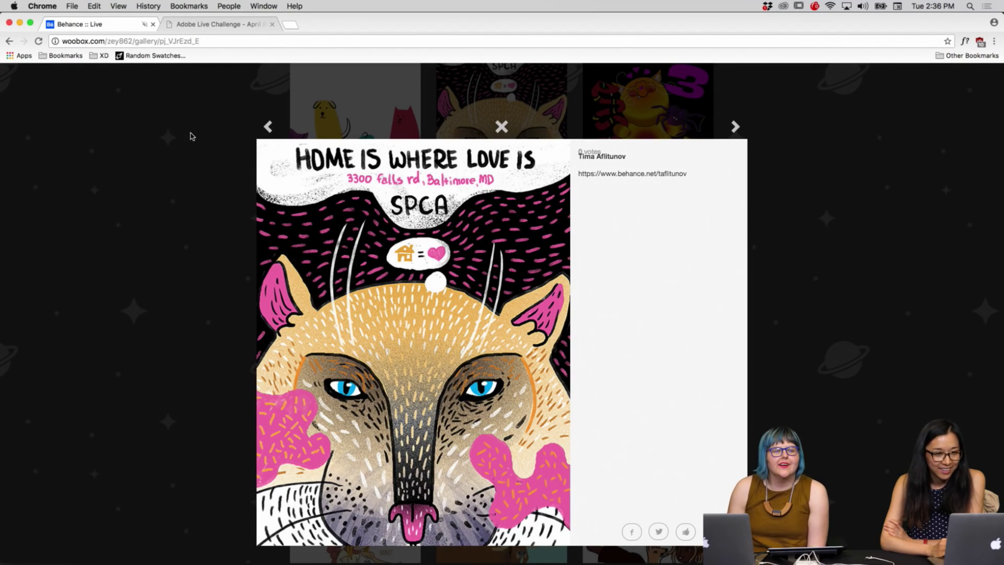
{"action": "left_click", "coordinate": [267, 127]}
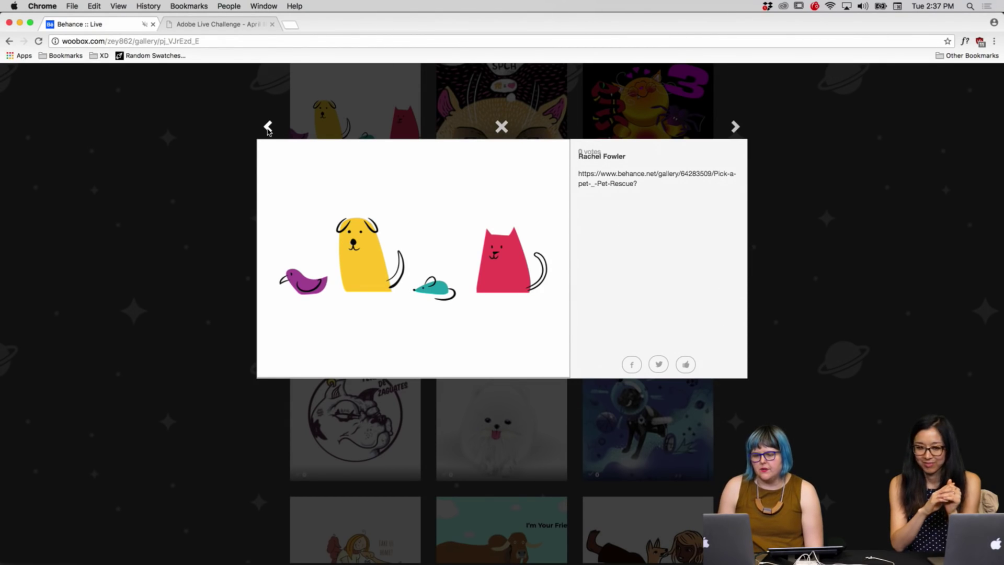
{"action": "left_click", "coordinate": [268, 126]}
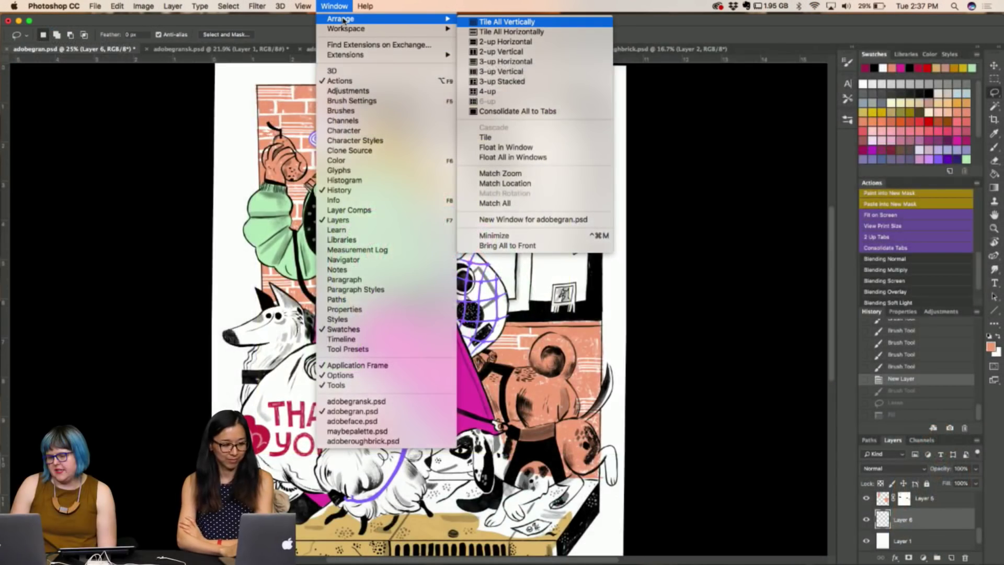
Back in Photoshop, open a new second window for adobegran.psd and arrange it 2-up beside the main artwork
{"action": "key", "text": "Down"}
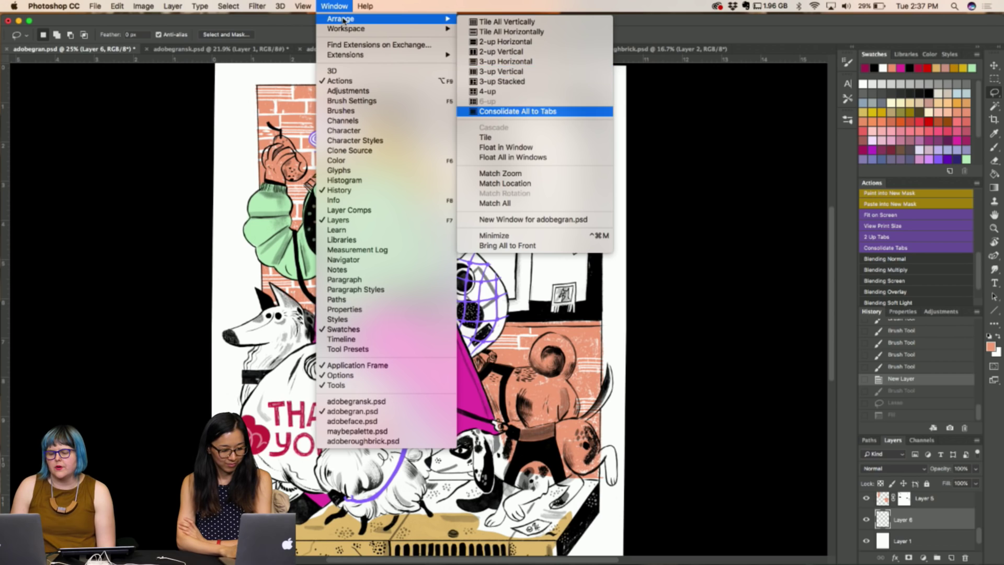
{"action": "mouse_move", "coordinate": [376, 5]}
{"action": "mouse_move", "coordinate": [334, 5]}
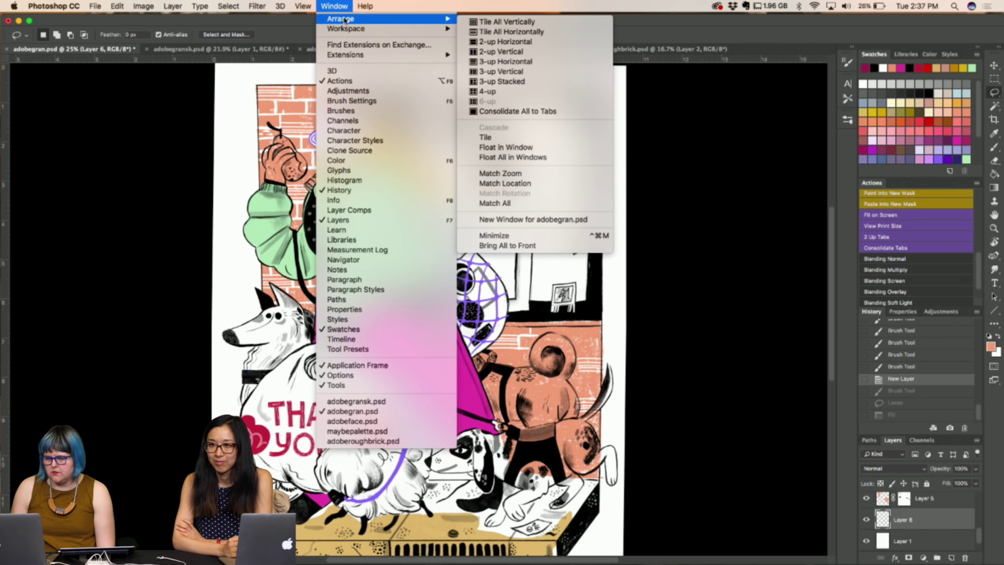
{"action": "mouse_move", "coordinate": [403, 19]}
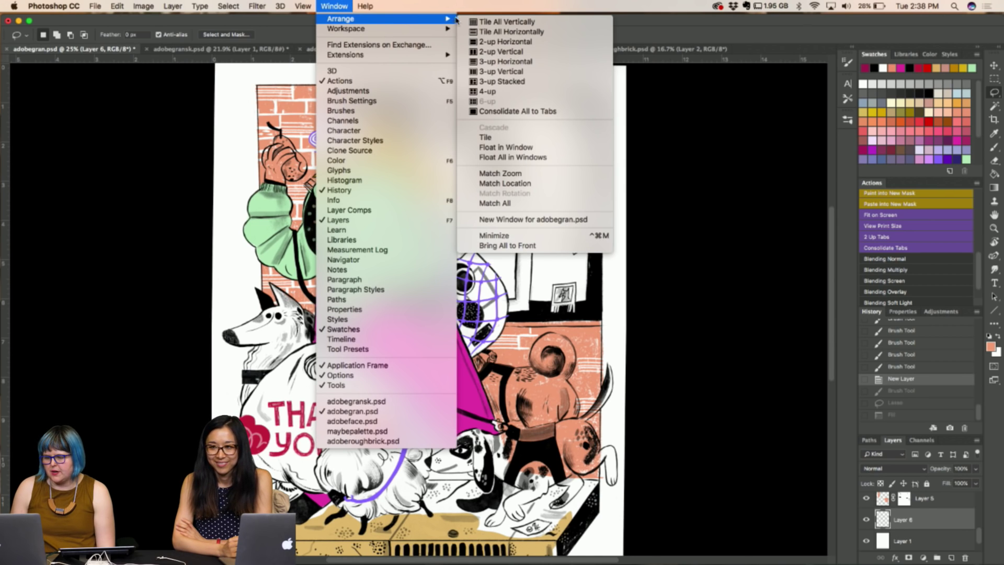
{"action": "left_click", "coordinate": [497, 220]}
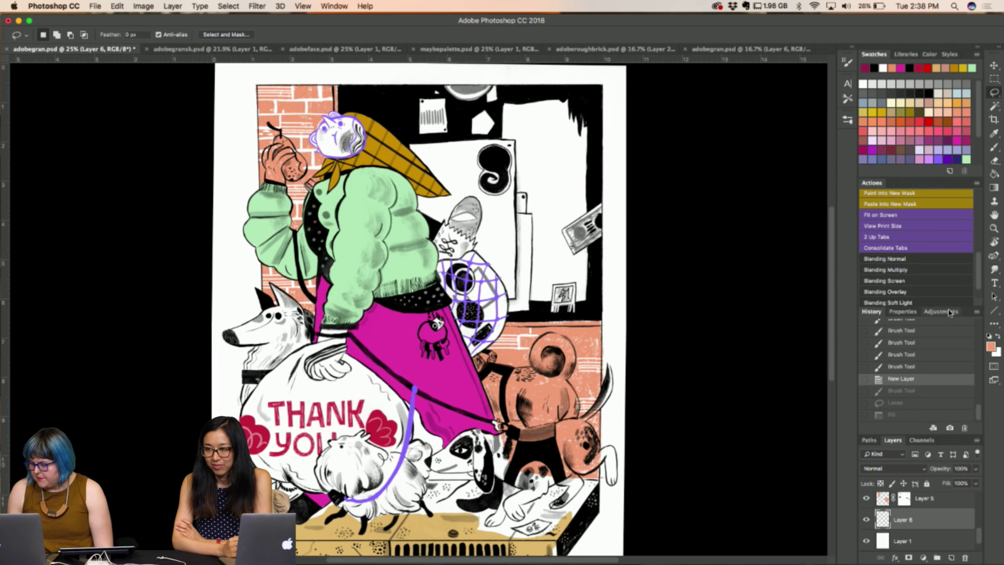
{"action": "left_click", "coordinate": [877, 238]}
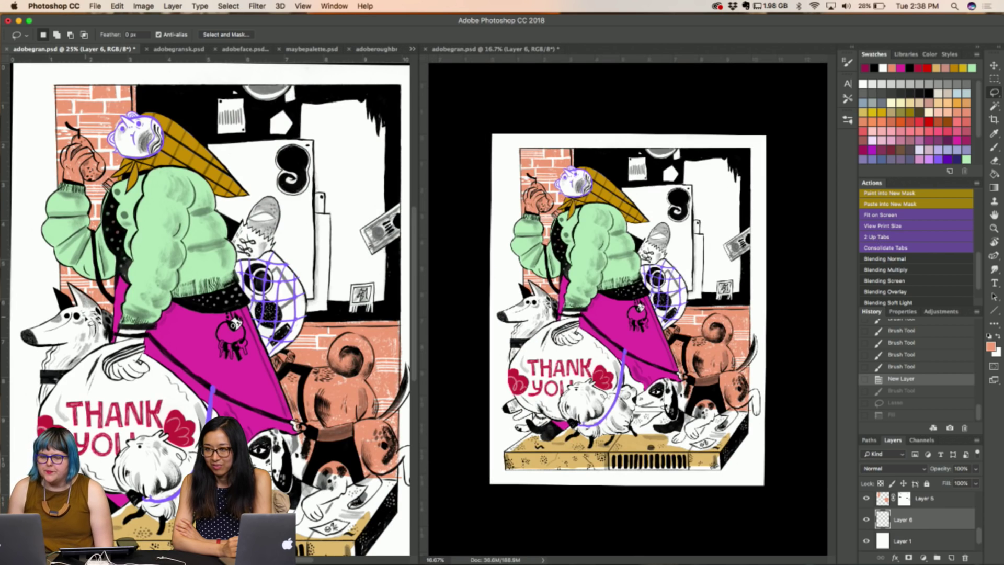
Set a custom proof condition simulating Working Gray - Dot Gain 20% for the second adobegran.psd window
{"action": "left_click", "coordinate": [546, 116]}
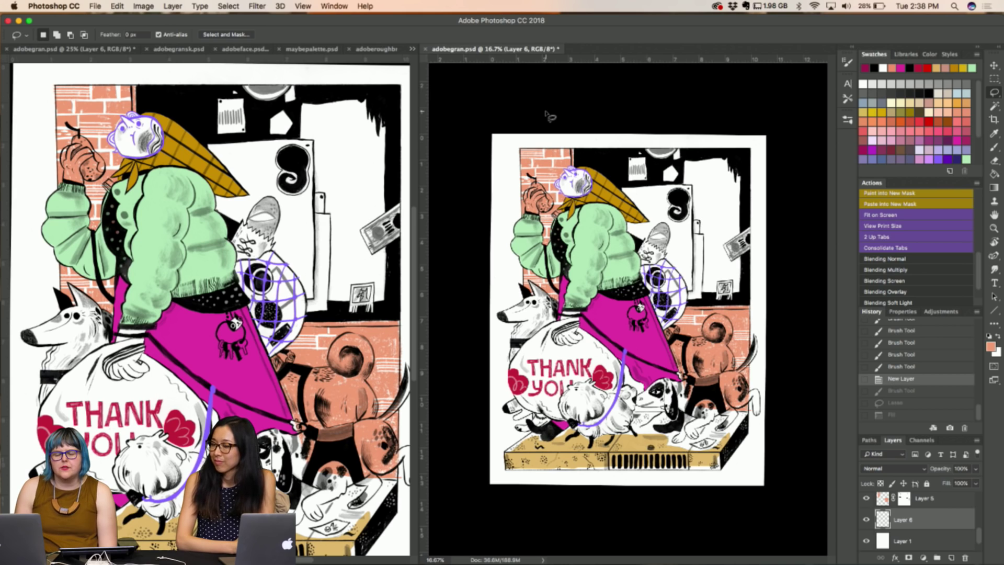
{"action": "left_click", "coordinate": [303, 6]}
{"action": "mouse_move", "coordinate": [307, 20]}
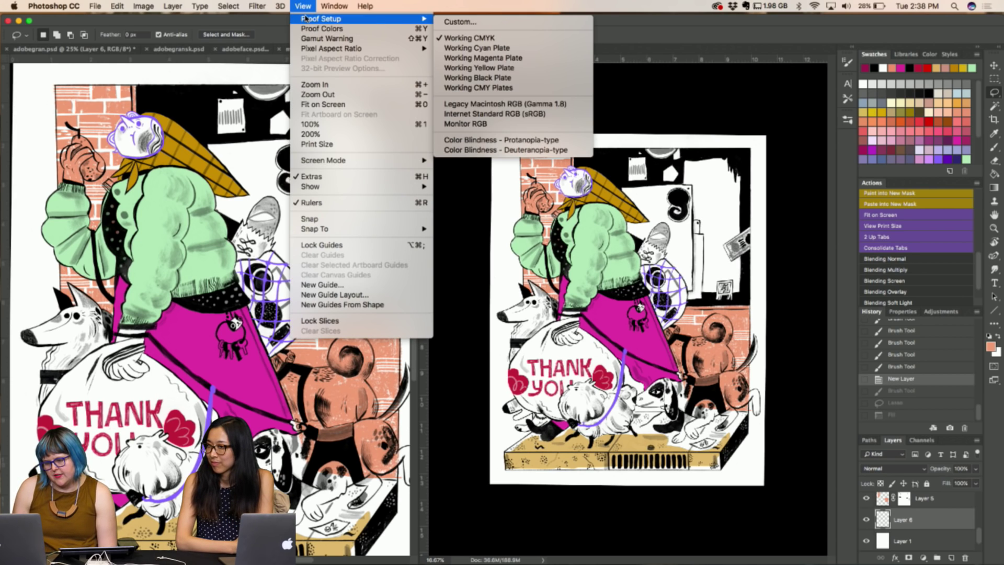
{"action": "left_click", "coordinate": [447, 22]}
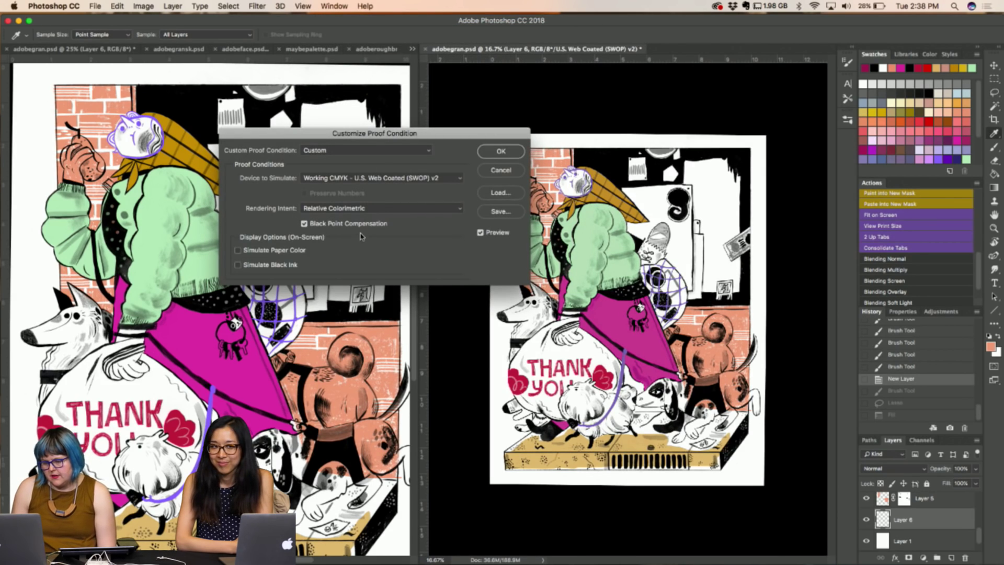
{"action": "left_click", "coordinate": [349, 178]}
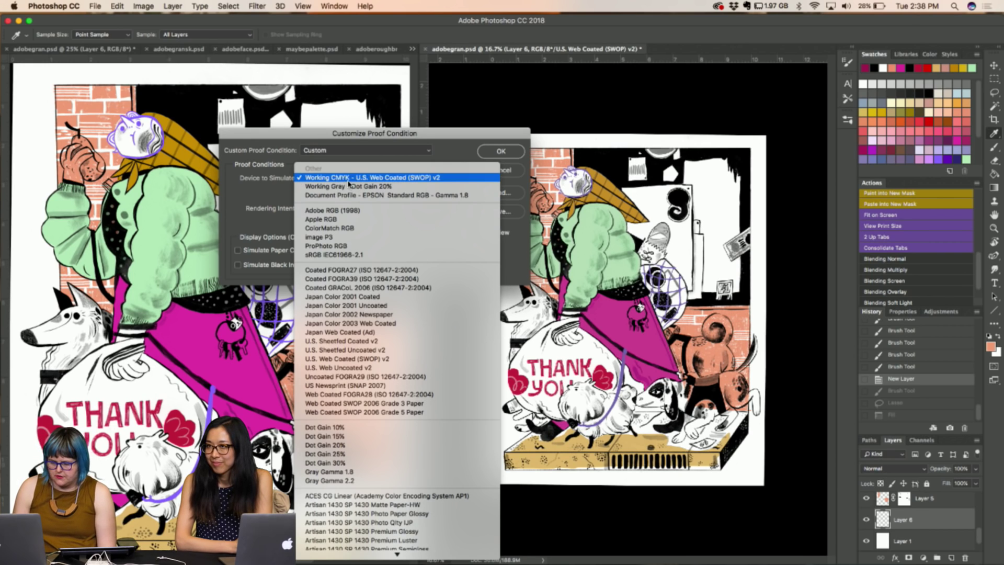
{"action": "scroll", "coordinate": [366, 486], "scroll_direction": "down", "scroll_amount": 2}
{"action": "scroll", "coordinate": [366, 455], "scroll_direction": "down", "scroll_amount": 1}
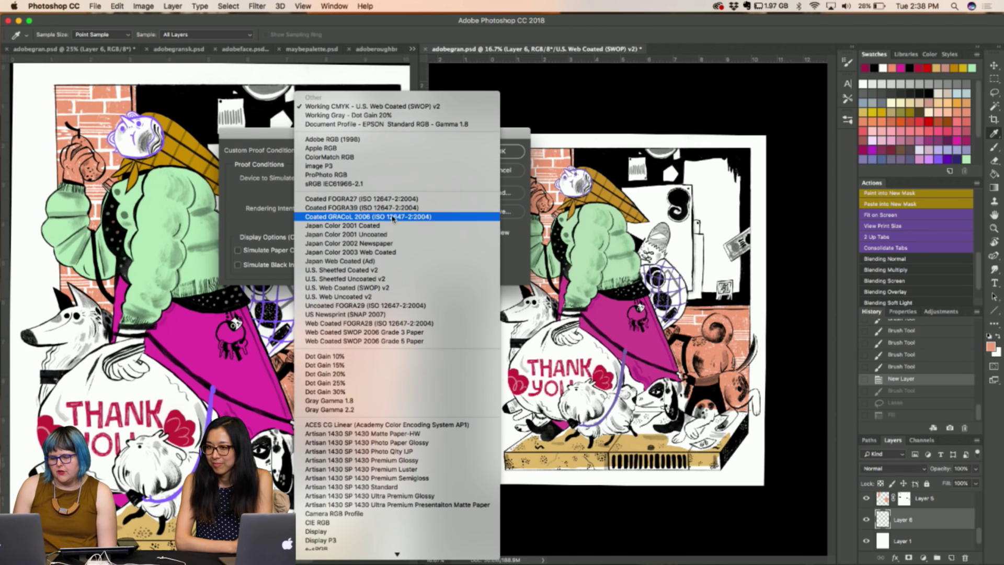
{"action": "left_click", "coordinate": [387, 115]}
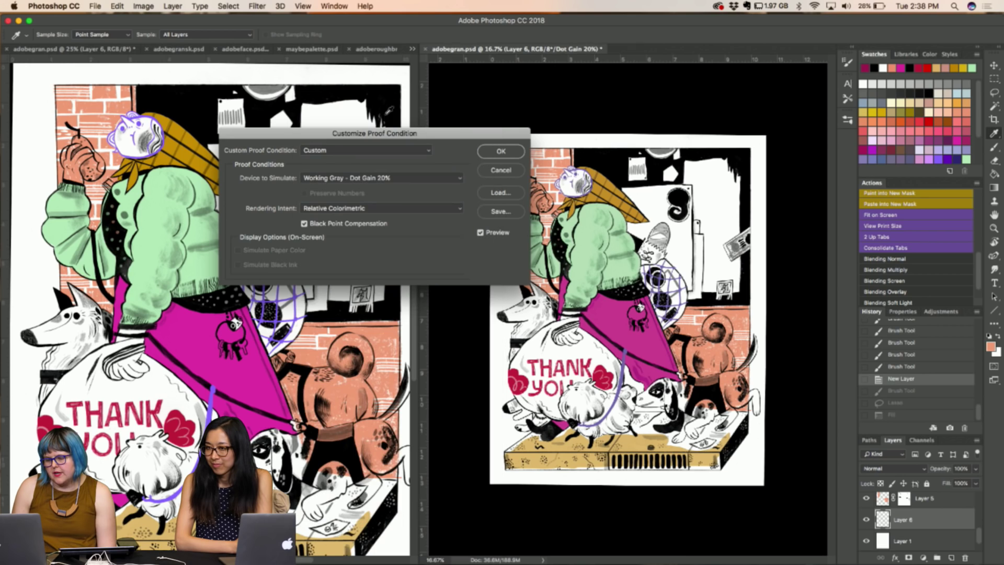
{"action": "left_click", "coordinate": [500, 152]}
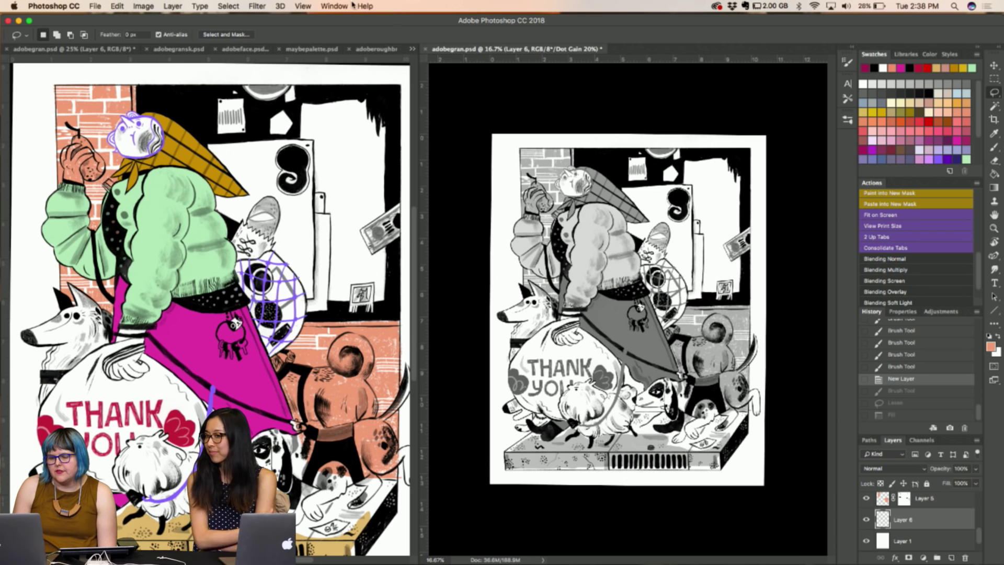
Preview the second adobegran.psd window with the Color Blindness - Protanopia-type proof and look through the window arrangement options
{"action": "left_click", "coordinate": [307, 7]}
{"action": "mouse_move", "coordinate": [302, 19]}
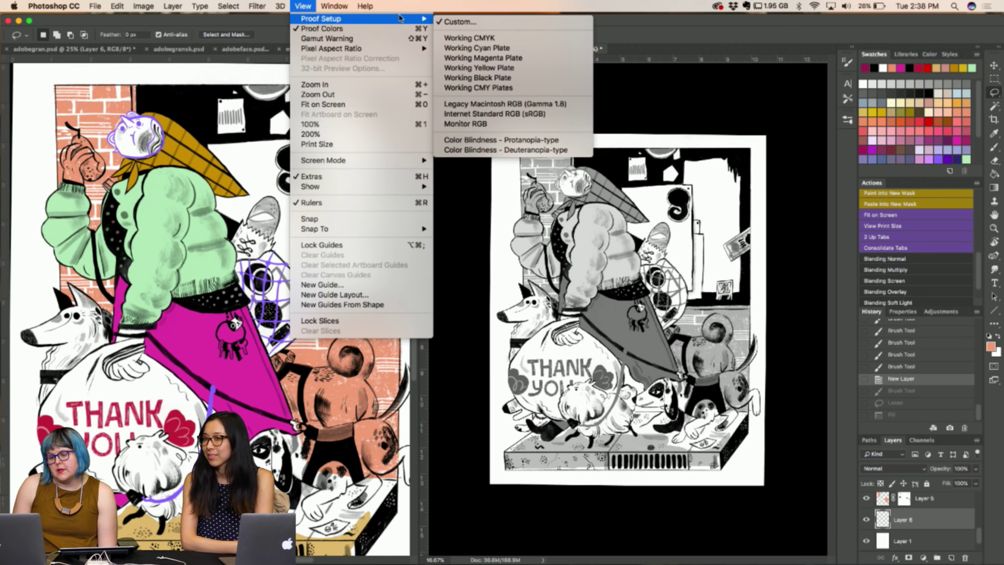
{"action": "left_click", "coordinate": [477, 140]}
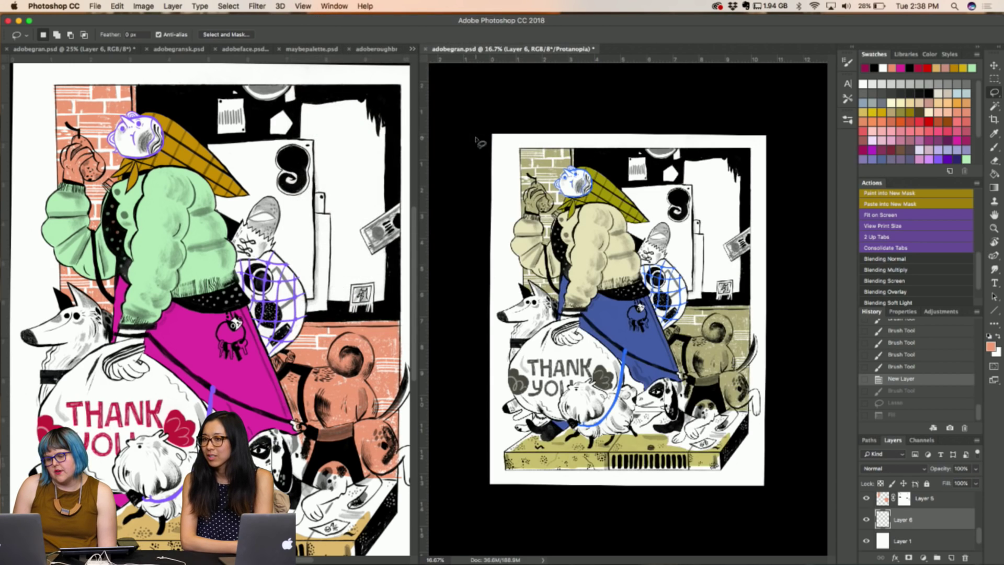
{"action": "left_click", "coordinate": [323, 5]}
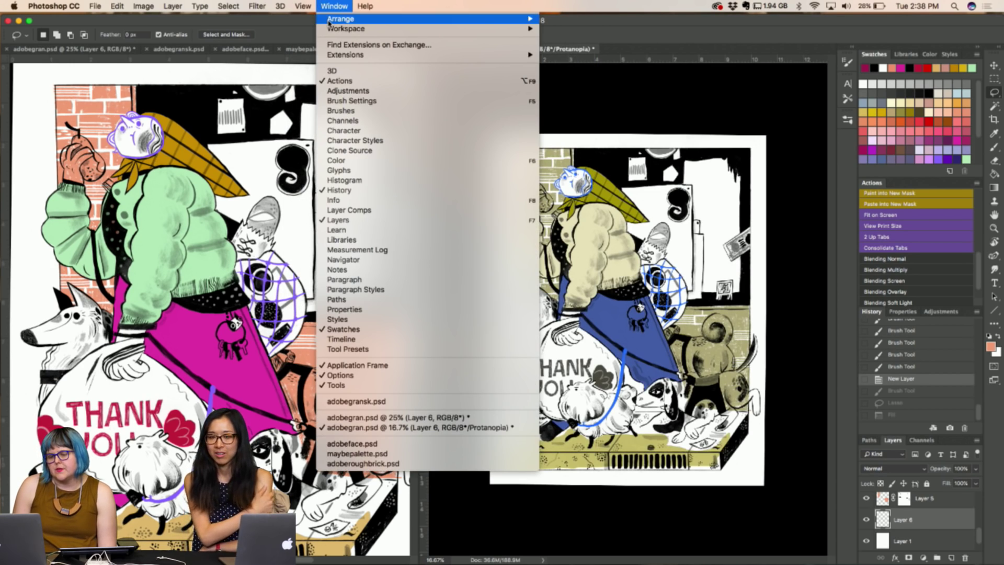
{"action": "mouse_move", "coordinate": [444, 19]}
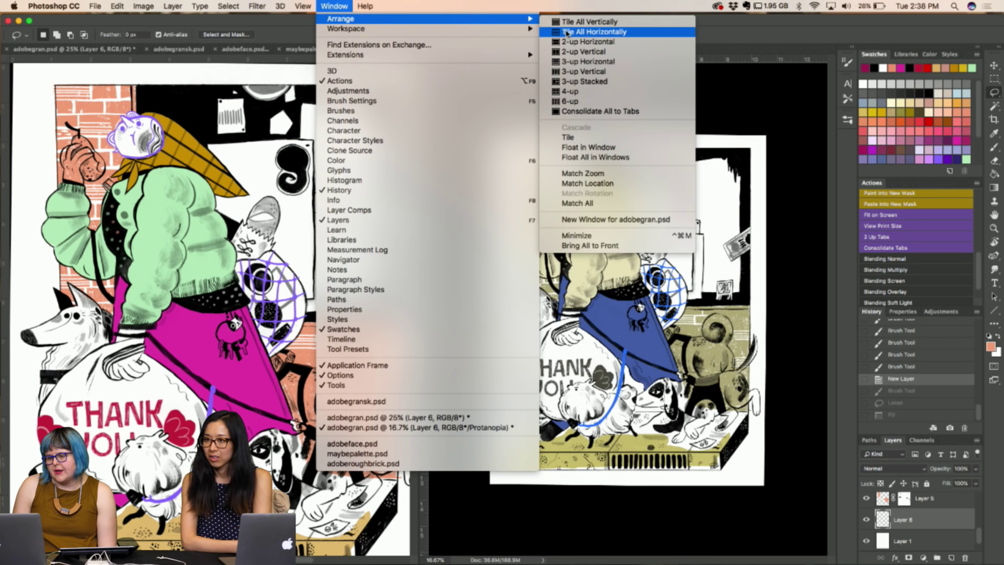
{"action": "left_click", "coordinate": [295, 4]}
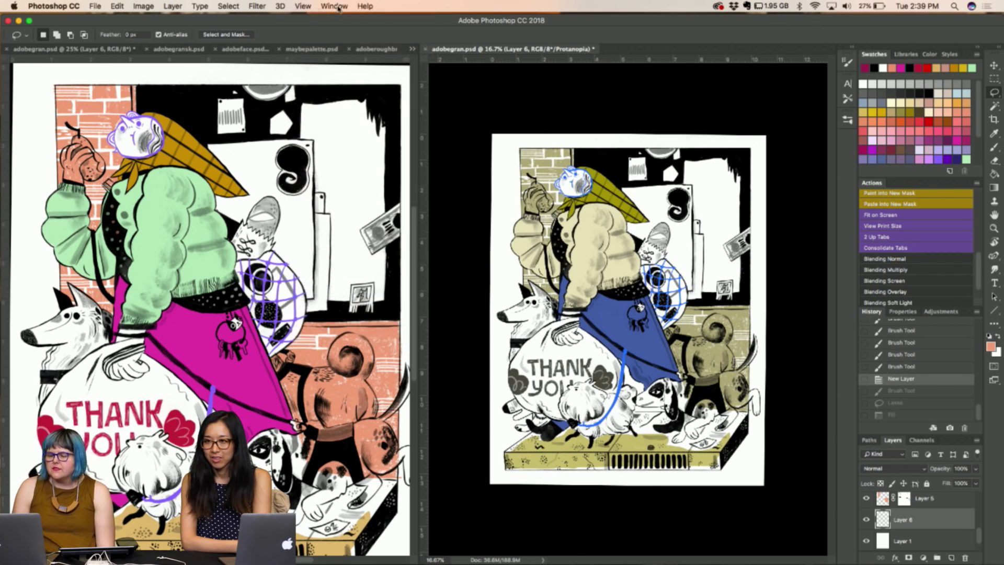
Return the second window to a custom proof simulating Working Gray - Dot Gain 20% and shrink its view to judge the values
{"action": "left_click", "coordinate": [302, 4]}
{"action": "mouse_move", "coordinate": [308, 19]}
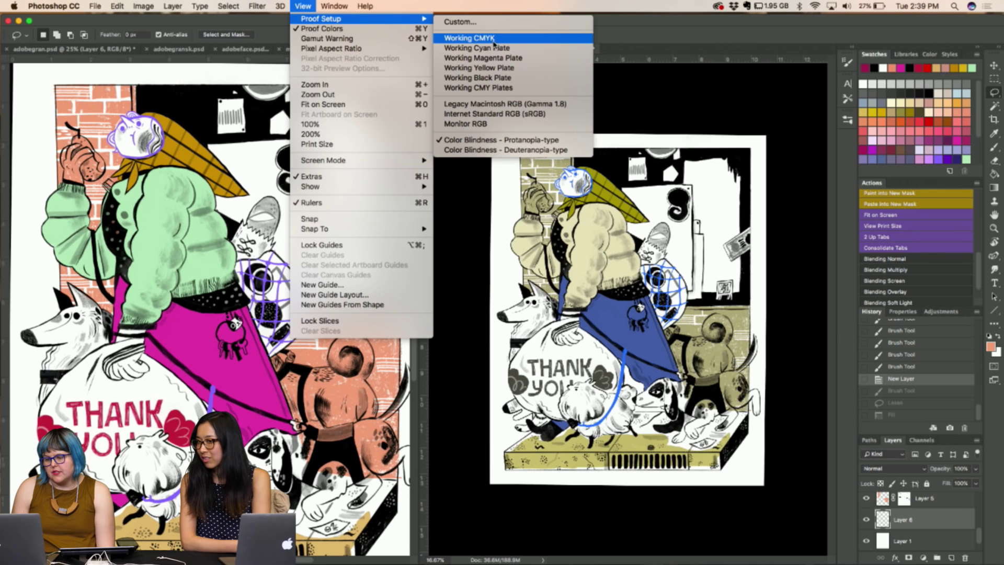
{"action": "left_click", "coordinate": [484, 22]}
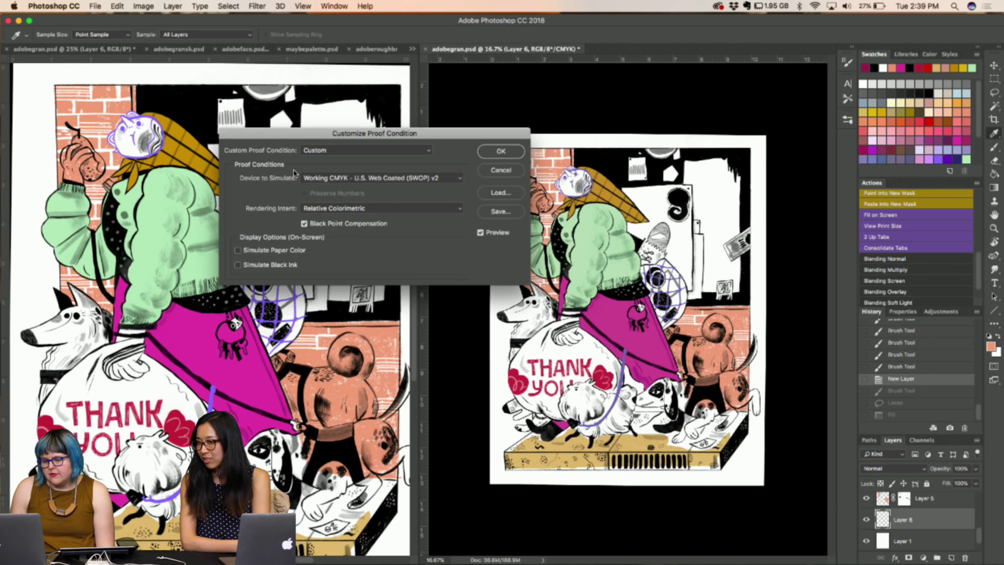
{"action": "left_click", "coordinate": [308, 177]}
{"action": "left_click", "coordinate": [309, 186]}
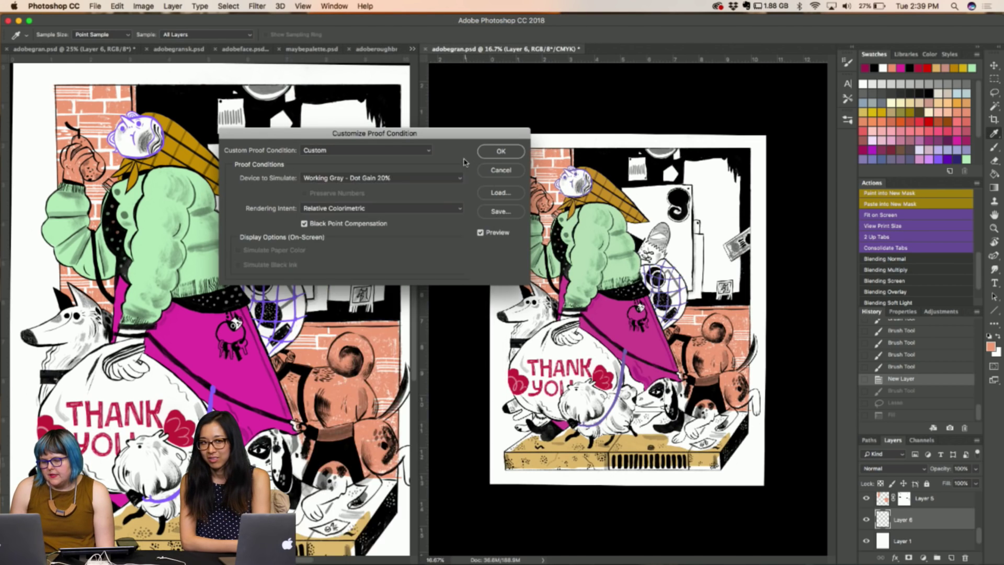
{"action": "left_click", "coordinate": [500, 152]}
{"action": "key", "text": "l"}
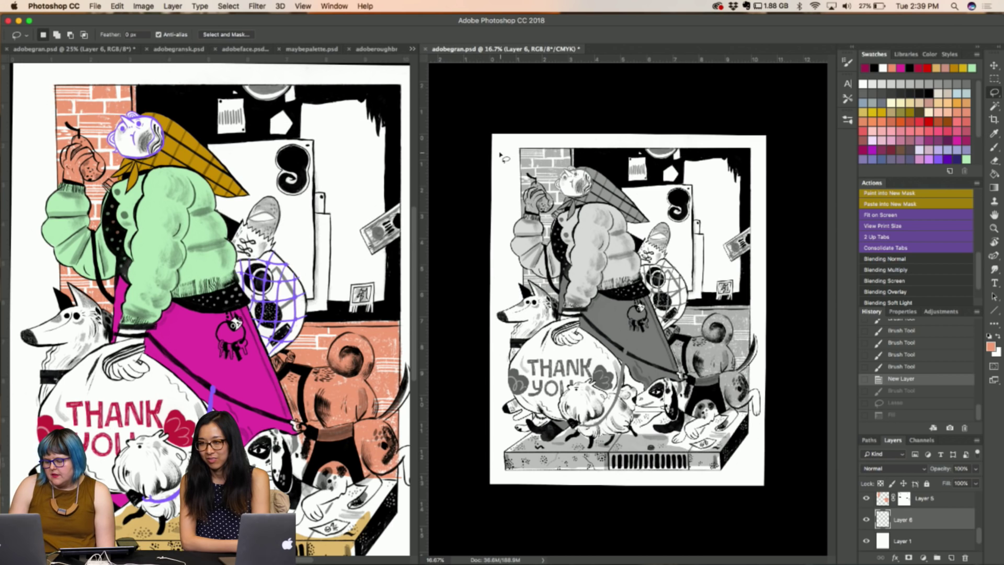
{"action": "key", "text": "super+minus"}
{"action": "key", "text": "super+minus"}
{"action": "key", "text": "super+minus"}
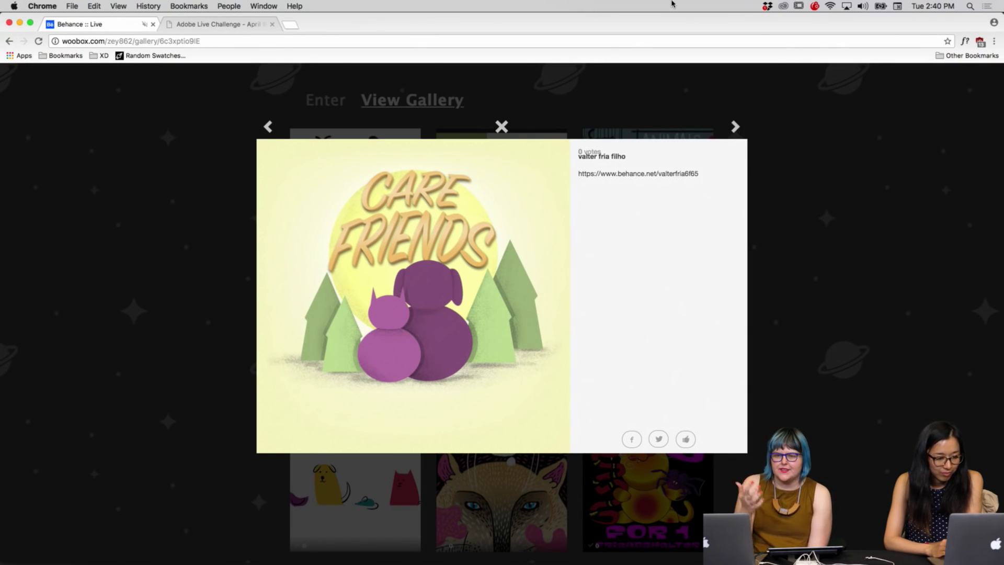
{"action": "left_click", "coordinate": [243, 5]}
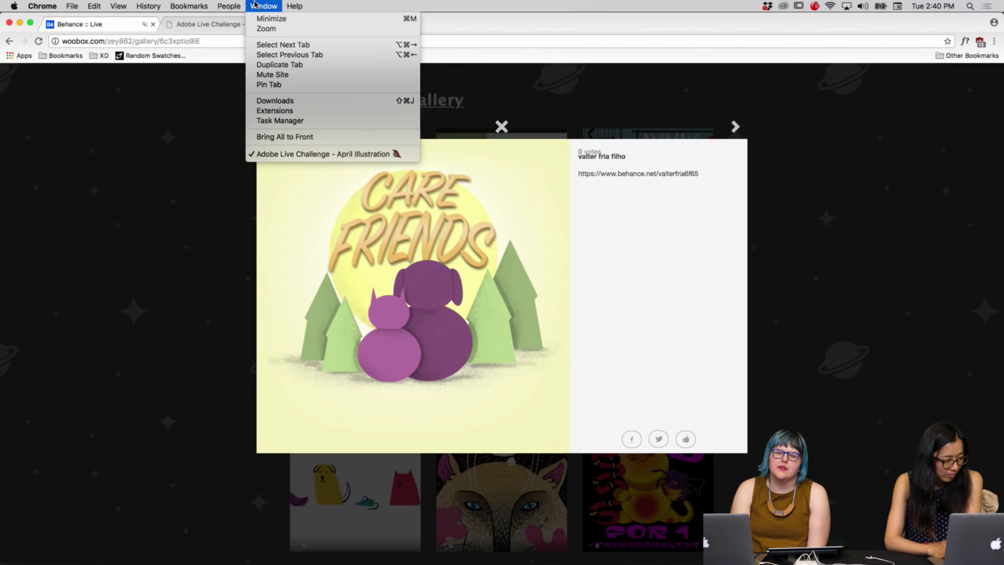
{"action": "left_click", "coordinate": [254, 5]}
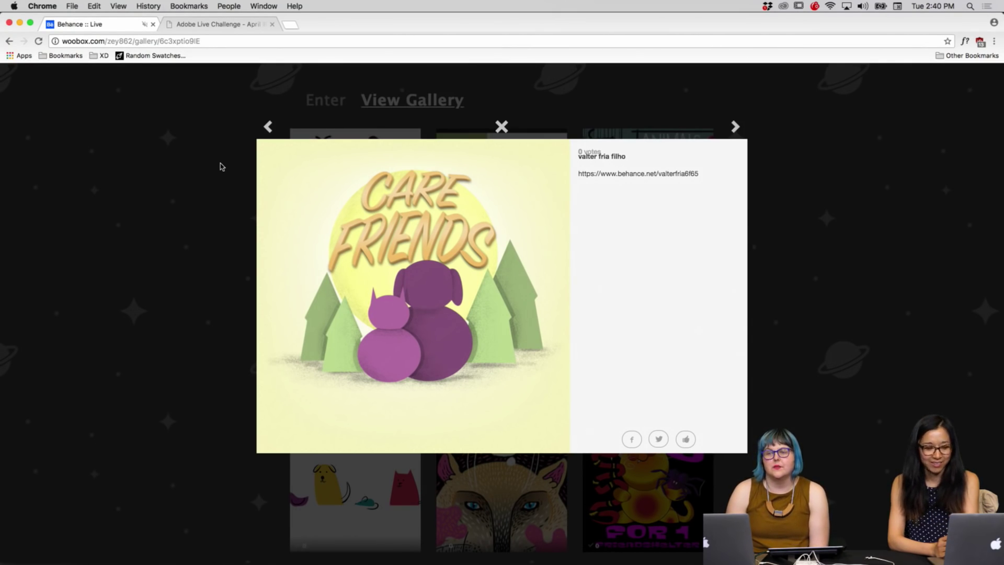
In the Chrome gallery, step back from the "Care Friends" poster to the first submission, examine each one, and close the enlarged view
{"action": "left_click", "coordinate": [267, 127]}
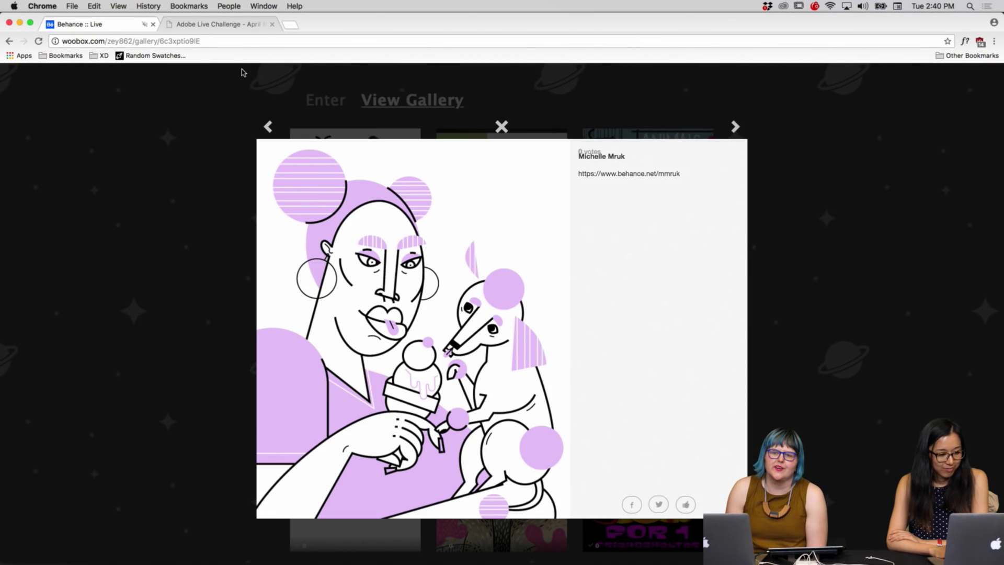
{"action": "left_click", "coordinate": [267, 127]}
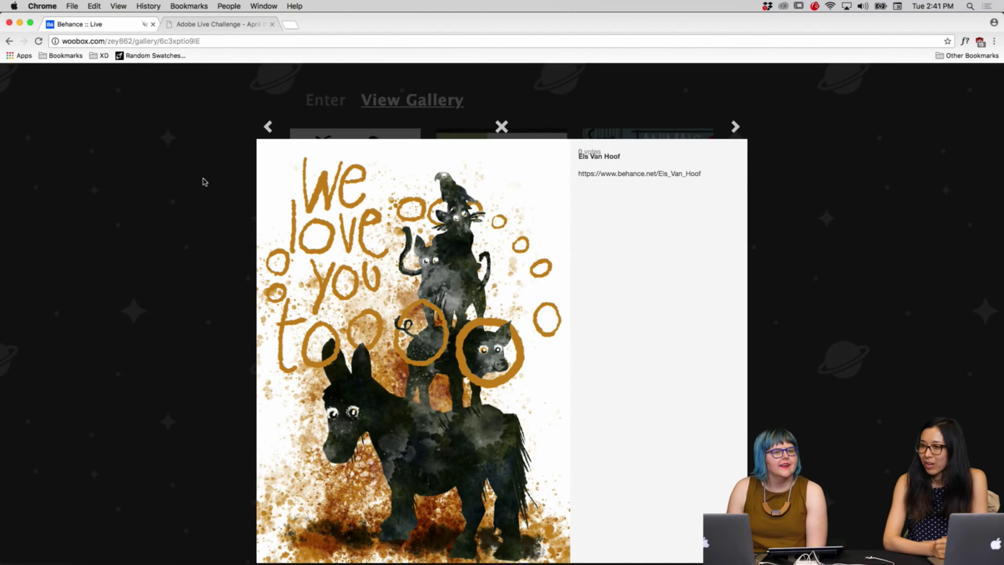
{"action": "left_click", "coordinate": [268, 126]}
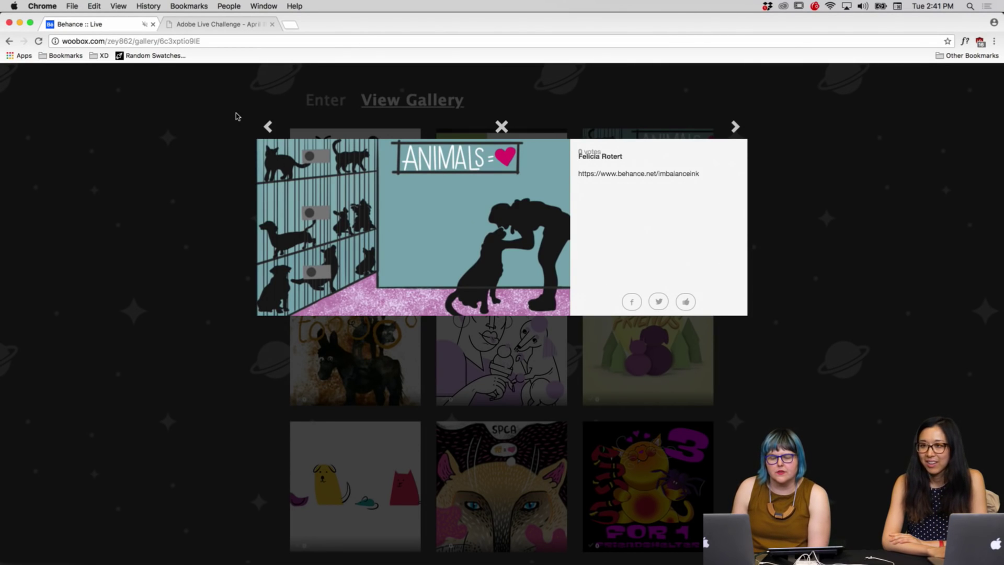
{"action": "left_click", "coordinate": [267, 127]}
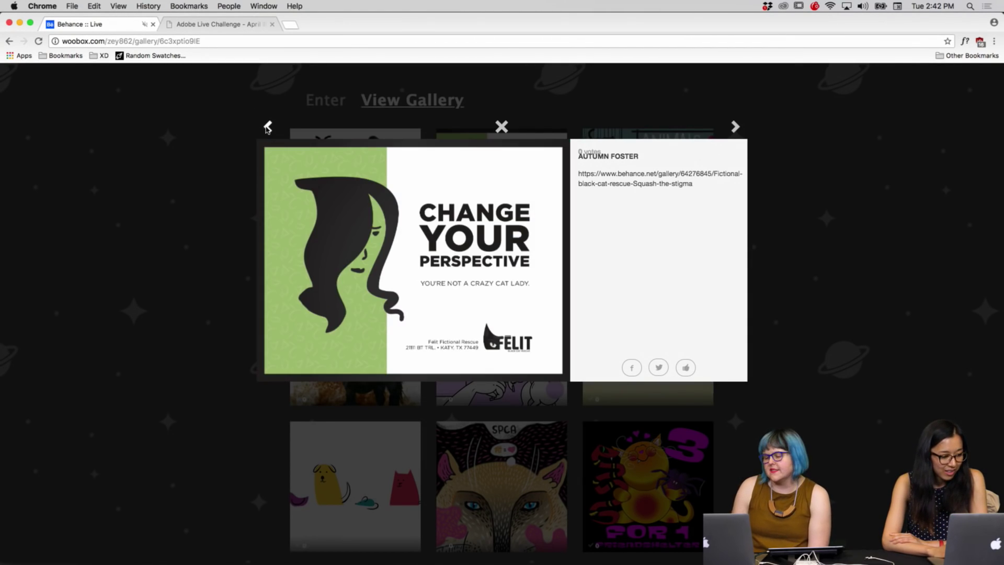
{"action": "left_click", "coordinate": [734, 130]}
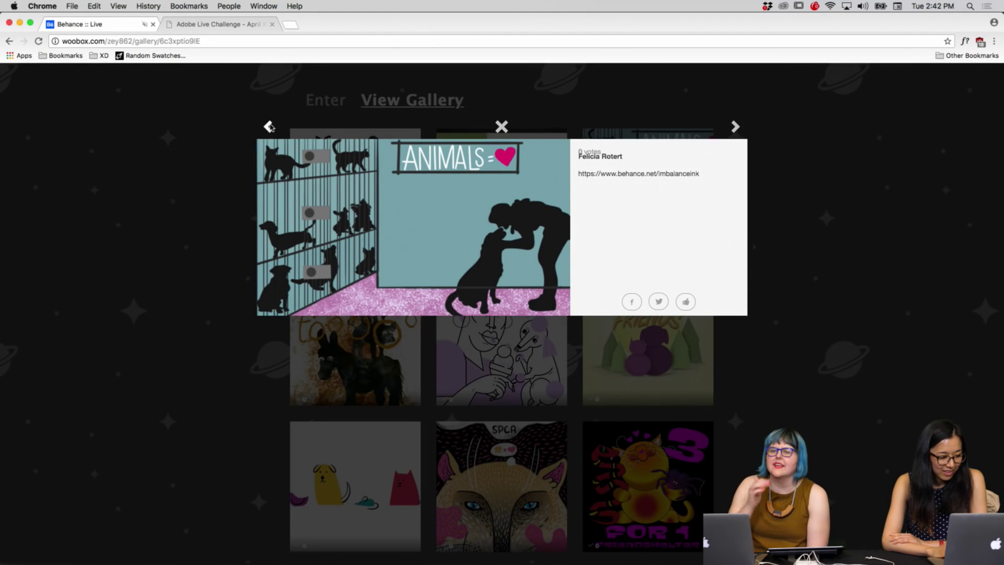
{"action": "left_click", "coordinate": [269, 127]}
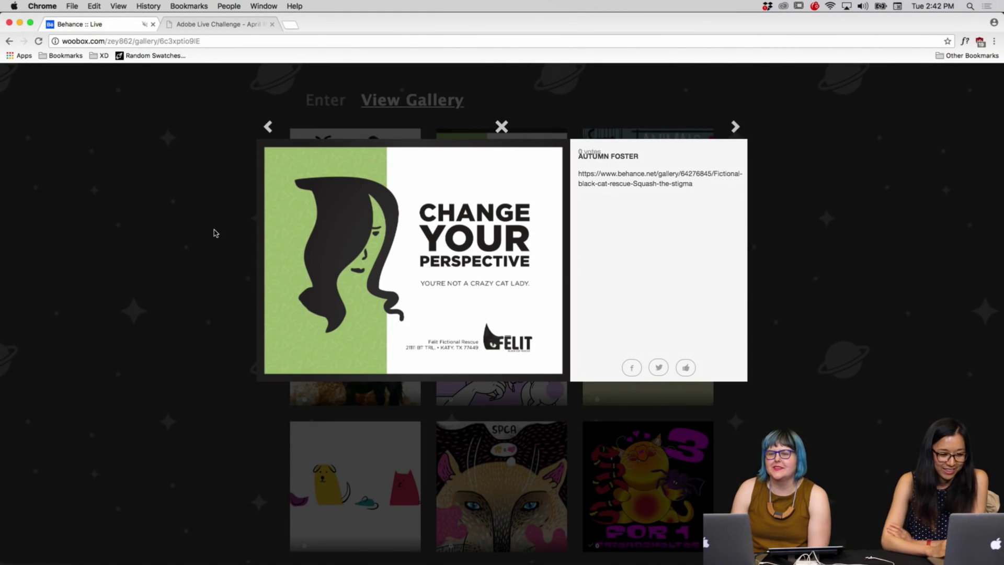
{"action": "left_click", "coordinate": [268, 128]}
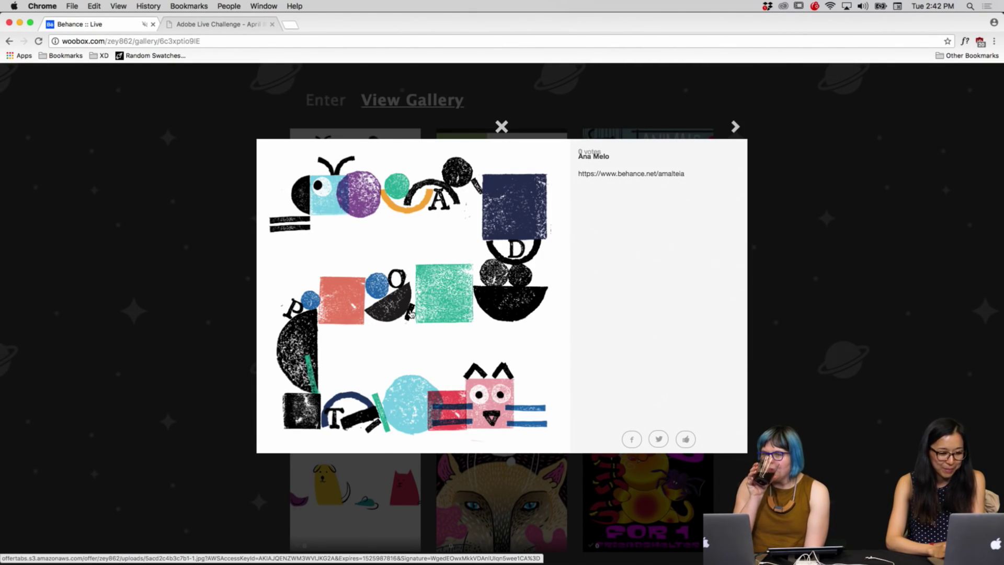
{"action": "left_click", "coordinate": [164, 266]}
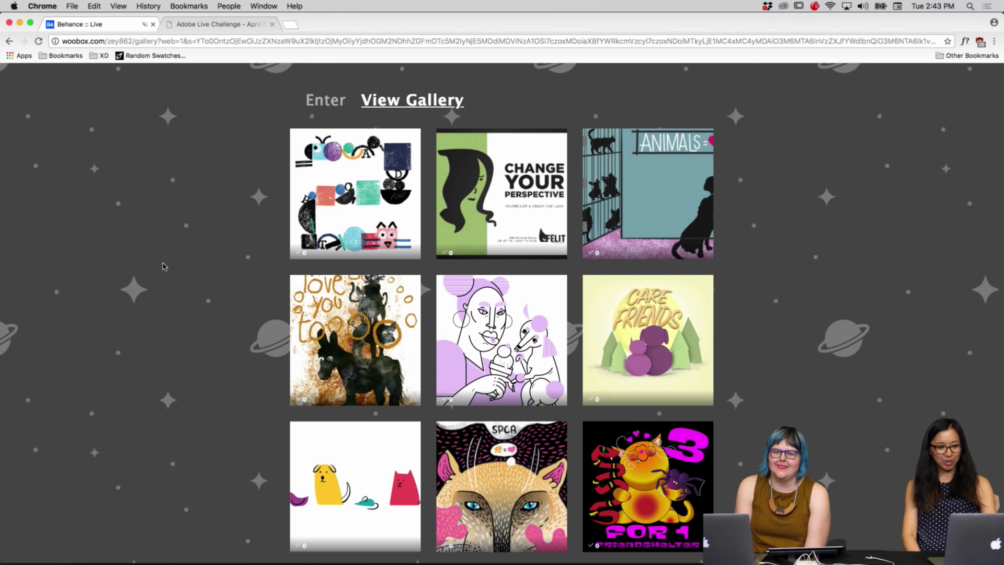
Enlarge the gallery page to 125% and look over the rows of challenge submission thumbnails
{"action": "scroll", "coordinate": [163, 267], "scroll_direction": "down", "scroll_amount": 2}
{"action": "scroll", "coordinate": [164, 267], "scroll_direction": "down", "scroll_amount": 1}
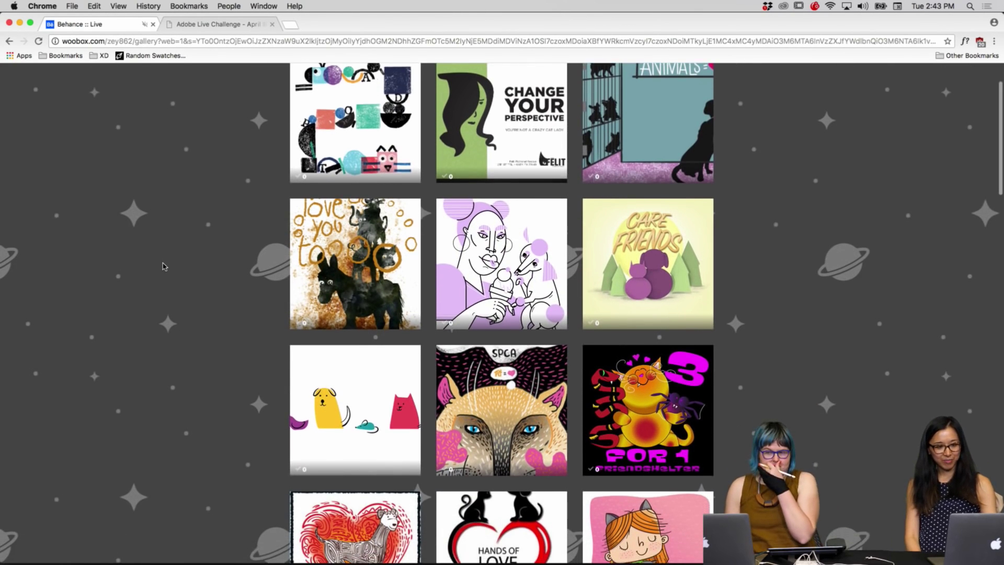
{"action": "scroll", "coordinate": [164, 266], "scroll_direction": "up", "scroll_amount": 2}
{"action": "key", "text": "super+equal"}
{"action": "scroll", "coordinate": [163, 267], "scroll_direction": "down", "scroll_amount": 7}
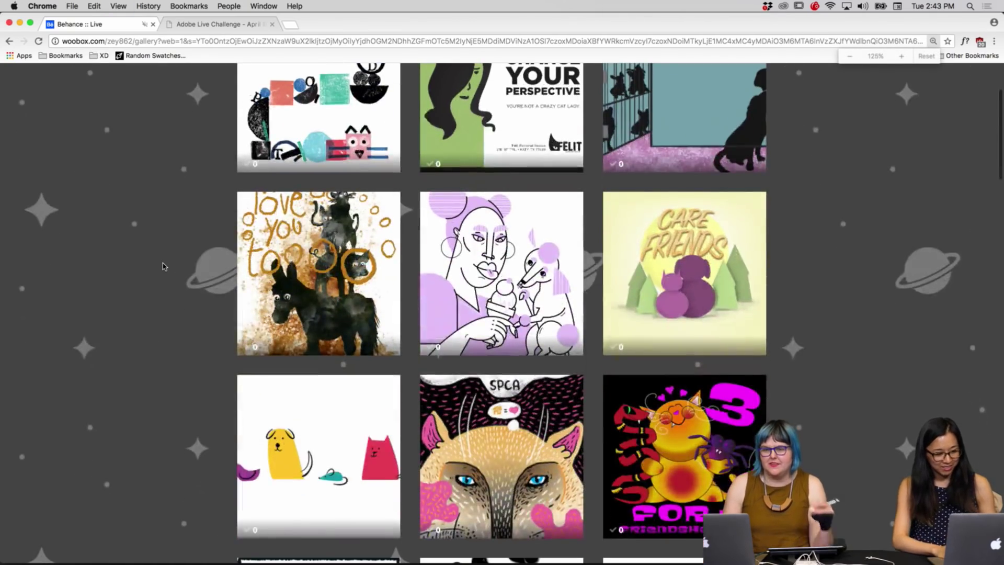
{"action": "scroll", "coordinate": [164, 267], "scroll_direction": "down", "scroll_amount": 5}
{"action": "scroll", "coordinate": [162, 265], "scroll_direction": "down", "scroll_amount": 2}
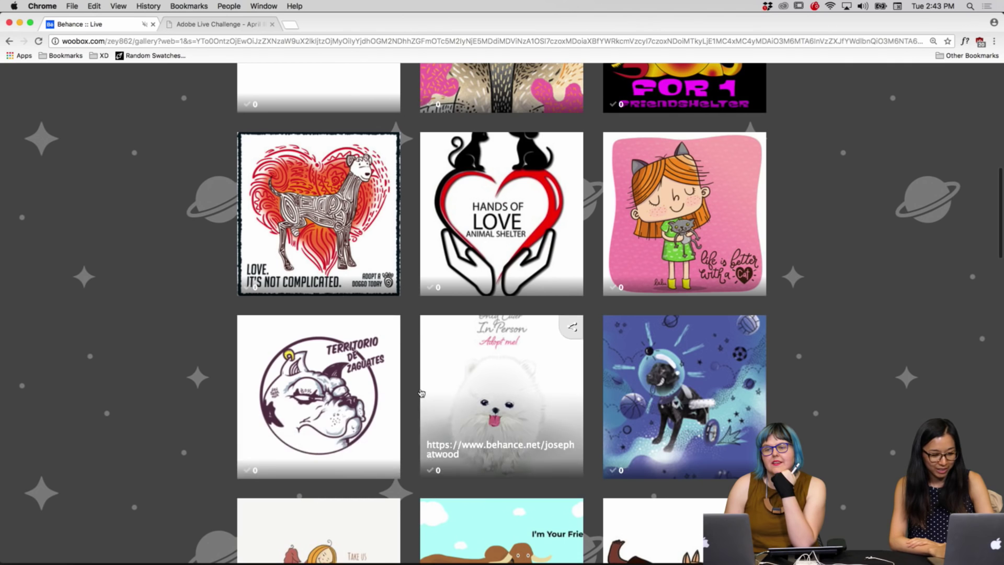
{"action": "scroll", "coordinate": [250, 403], "scroll_direction": "up", "scroll_amount": 3}
{"action": "scroll", "coordinate": [162, 421], "scroll_direction": "up", "scroll_amount": 7}
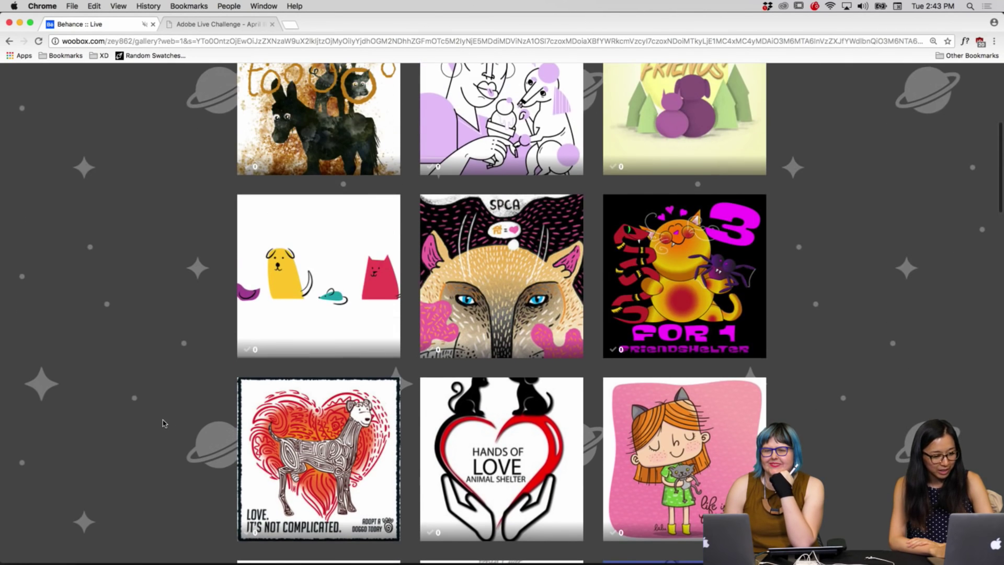
{"action": "scroll", "coordinate": [164, 423], "scroll_direction": "up", "scroll_amount": 6}
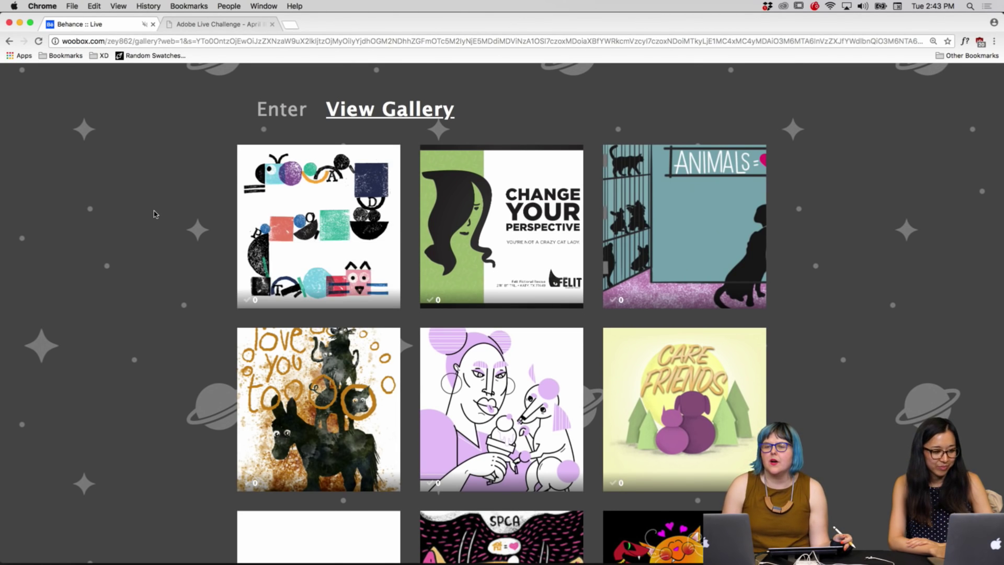
{"action": "scroll", "coordinate": [155, 214], "scroll_direction": "down", "scroll_amount": 2}
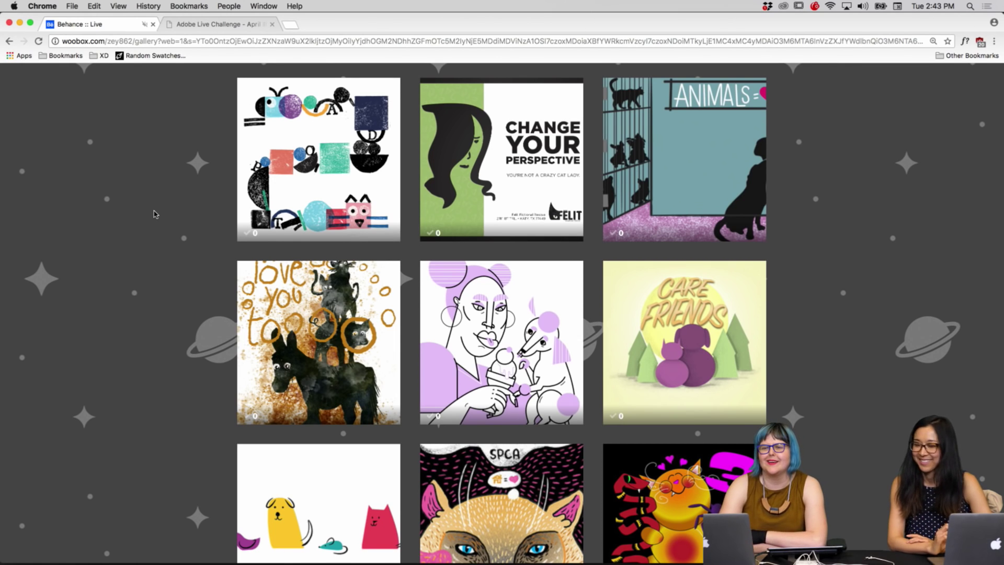
Open the geometric cat-and-dog print submission and step forward to the "Animals = ♥" shelter illustration
{"action": "left_click", "coordinate": [271, 150]}
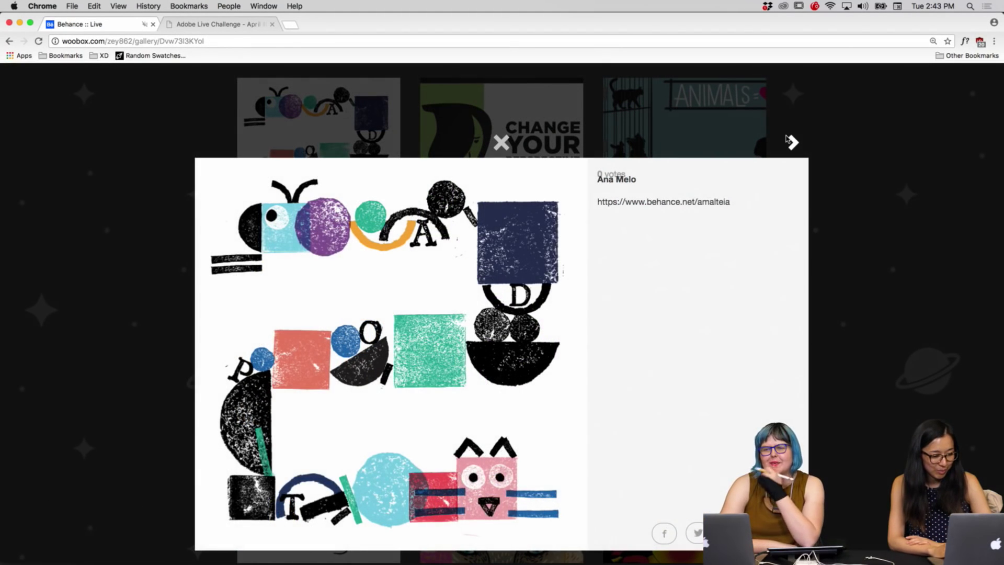
{"action": "left_click", "coordinate": [792, 142]}
{"action": "left_click", "coordinate": [792, 142]}
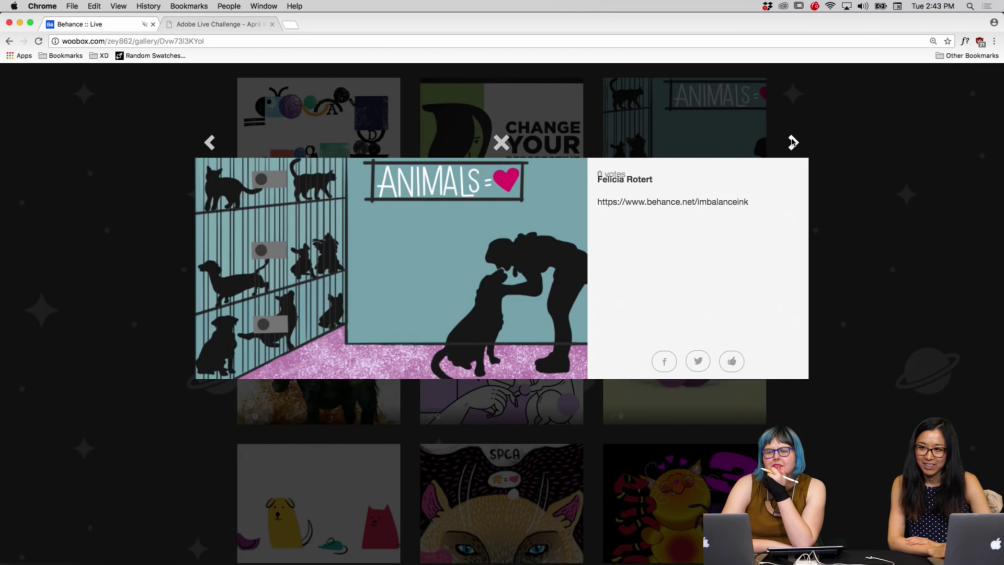
Step forward through the enlarged submissions from the "Animals = ♥" illustration to the "Only Cuter In Person" puppy poster, examining each
{"action": "left_click", "coordinate": [792, 142]}
{"action": "left_click", "coordinate": [792, 141]}
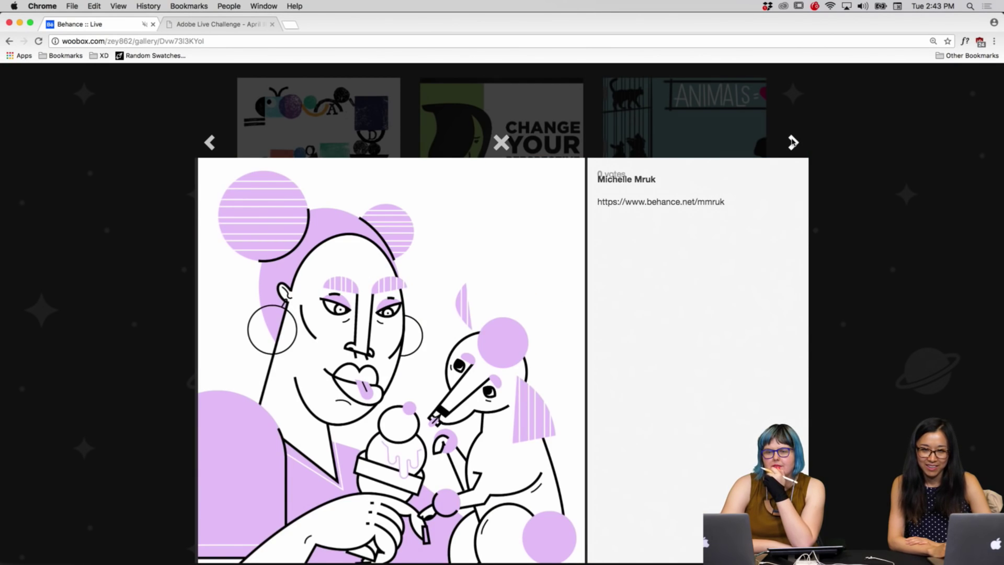
{"action": "left_click", "coordinate": [792, 142]}
{"action": "left_click", "coordinate": [791, 141]}
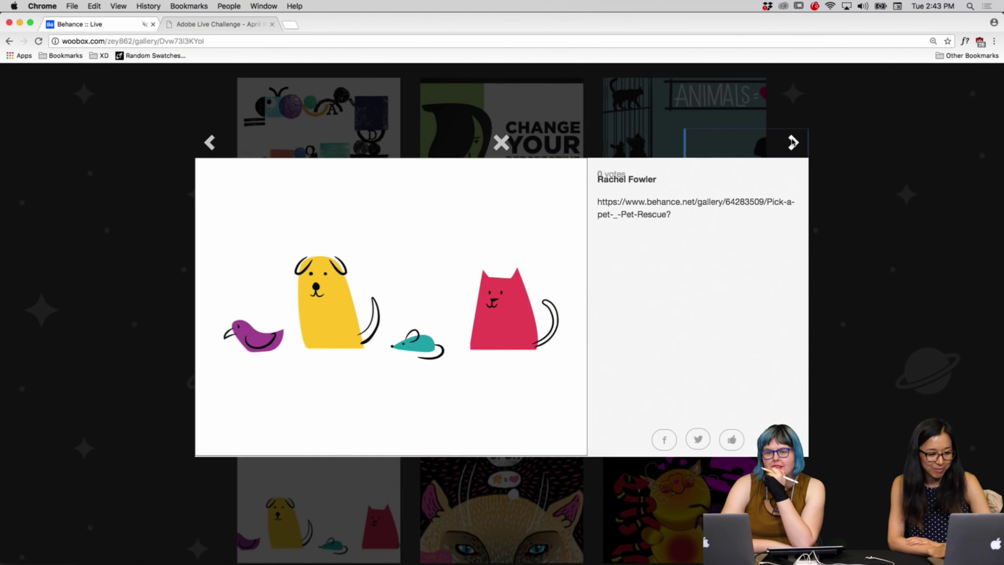
{"action": "left_click", "coordinate": [792, 142]}
{"action": "left_click", "coordinate": [792, 142]}
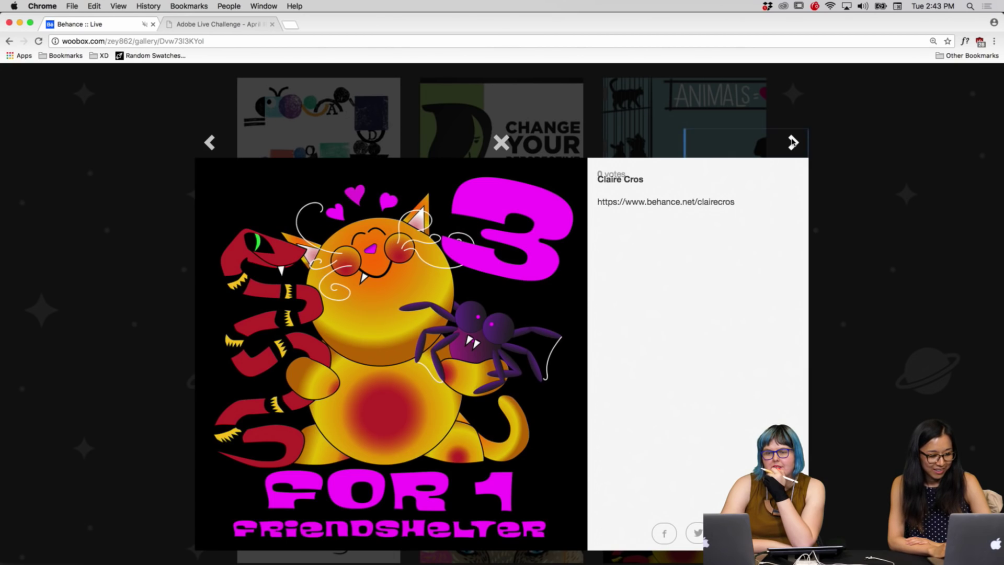
{"action": "left_click", "coordinate": [791, 142]}
{"action": "left_click", "coordinate": [792, 141]}
{"action": "left_click", "coordinate": [792, 142]}
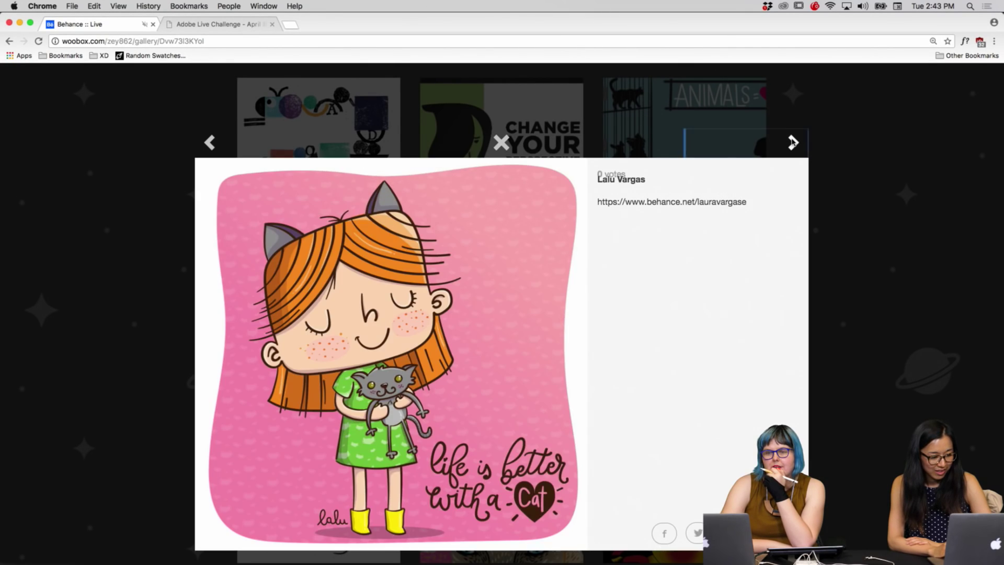
{"action": "left_click", "coordinate": [792, 142]}
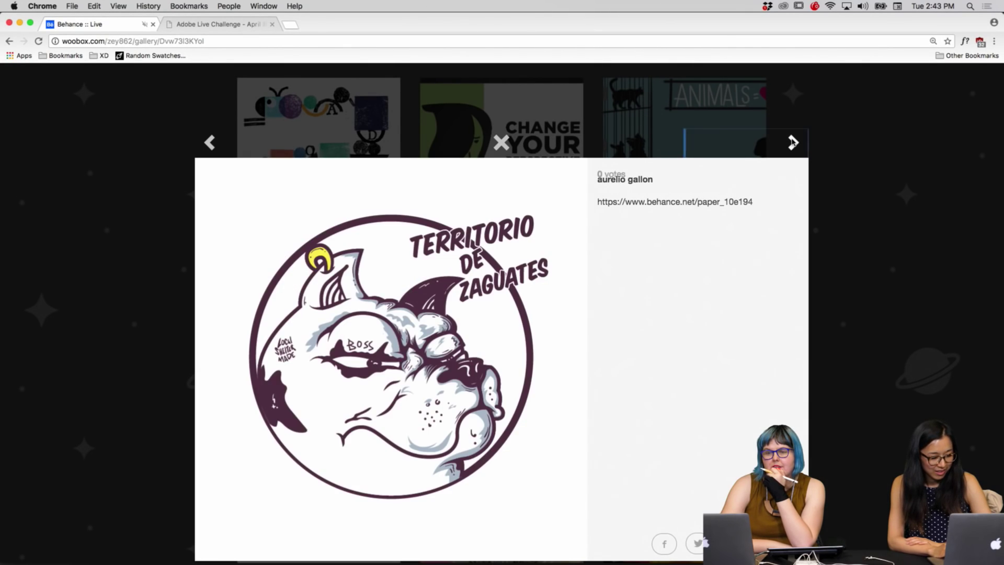
{"action": "left_click", "coordinate": [792, 142]}
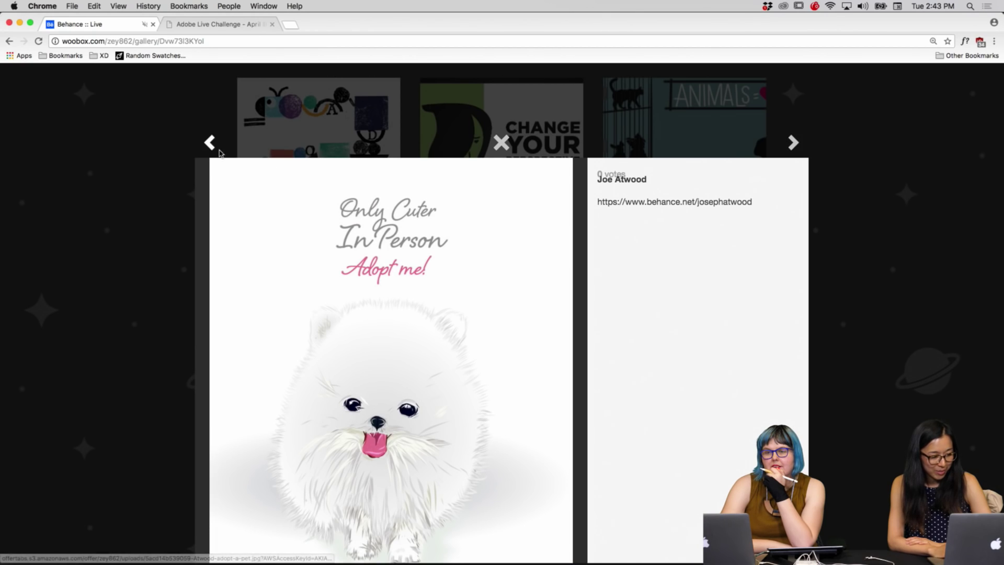
Step back through the enlarged submissions from the puppy poster to the "Care Friends" poster and look it over
{"action": "left_click", "coordinate": [209, 147]}
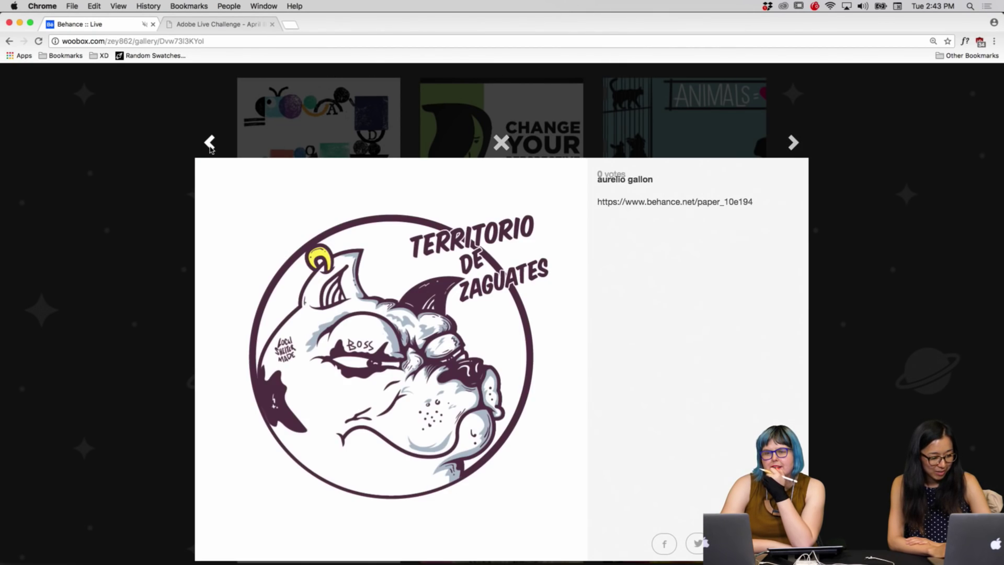
{"action": "left_click", "coordinate": [210, 148]}
{"action": "left_click", "coordinate": [210, 148]}
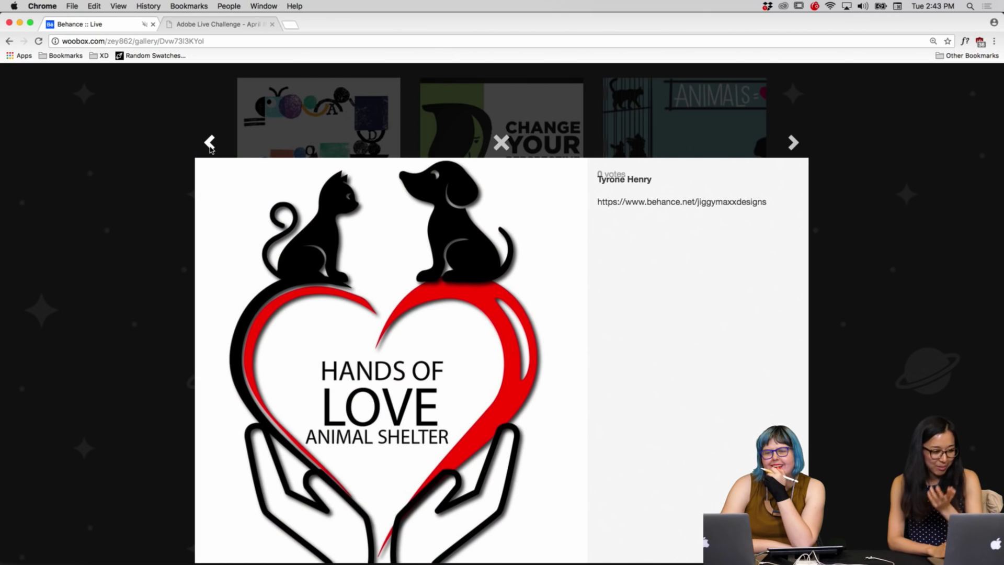
{"action": "left_click", "coordinate": [210, 148]}
{"action": "left_click", "coordinate": [210, 148]}
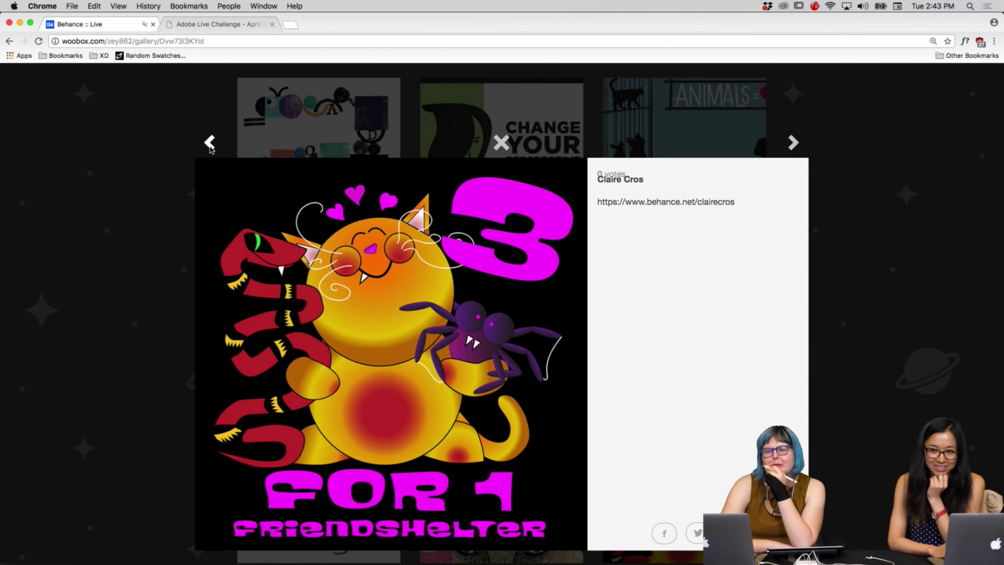
{"action": "left_click", "coordinate": [209, 148]}
{"action": "left_click", "coordinate": [210, 147]}
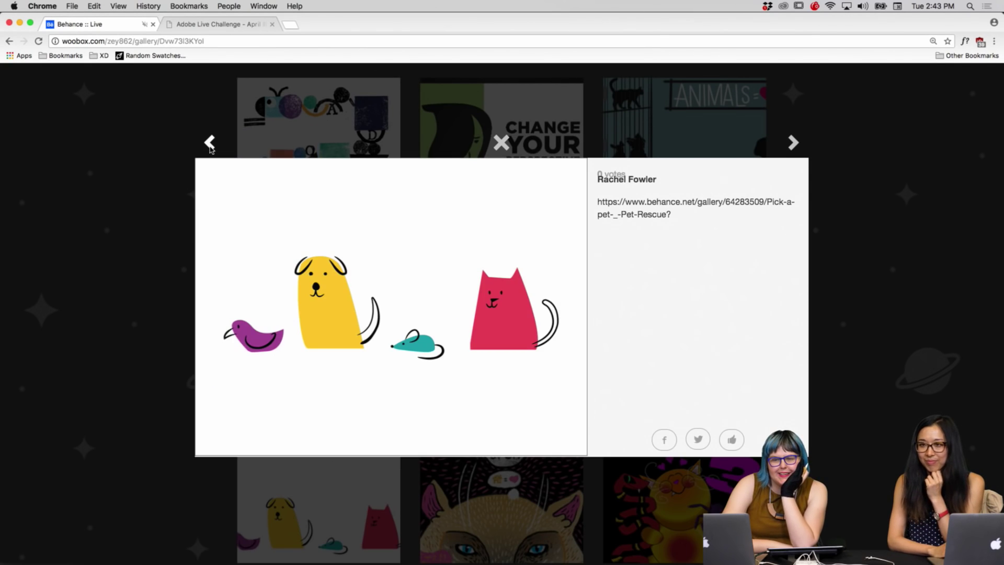
{"action": "left_click", "coordinate": [209, 148]}
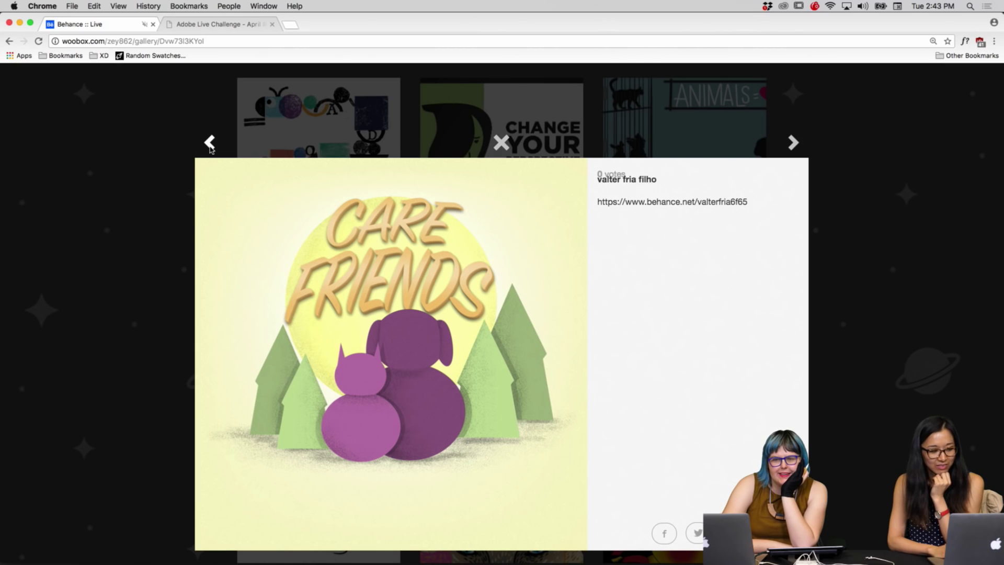
{"action": "left_click", "coordinate": [193, 149]}
{"action": "left_click", "coordinate": [332, 167]}
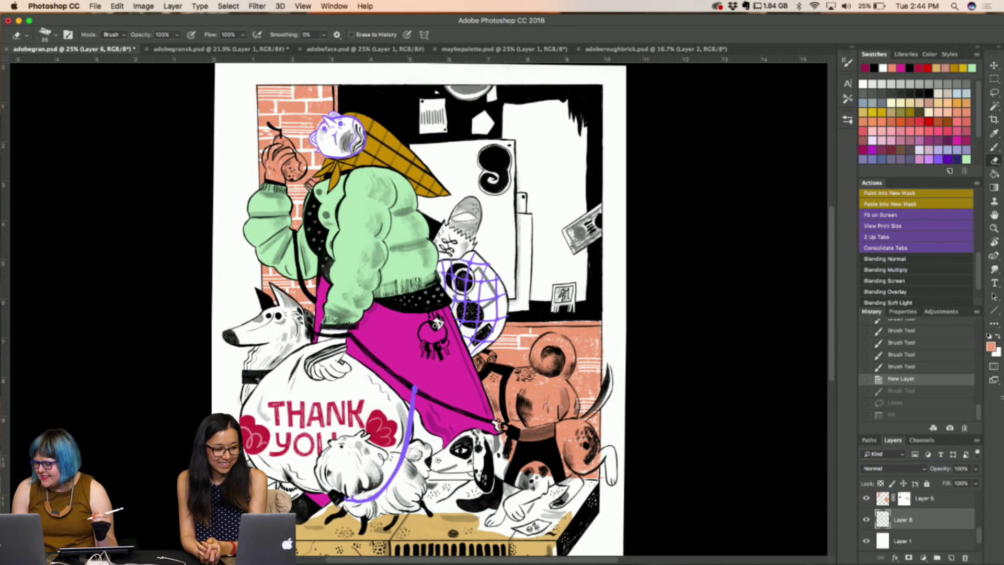
In Photoshop, target the Layer 5 mask, lasso the brown dog's curled tail, and fill the selection to hide the salmon colour
{"action": "left_click", "coordinate": [904, 501]}
{"action": "key", "text": "b"}
{"action": "mouse_move", "coordinate": [561, 361]}
{"action": "left_mouse_down"}
{"action": "mouse_move", "coordinate": [561, 345]}
{"action": "mouse_move", "coordinate": [558, 360]}
{"action": "mouse_move", "coordinate": [575, 361]}
{"action": "mouse_move", "coordinate": [538, 348]}
{"action": "mouse_move", "coordinate": [556, 384]}
{"action": "left_mouse_up"}
{"action": "key", "text": "l"}
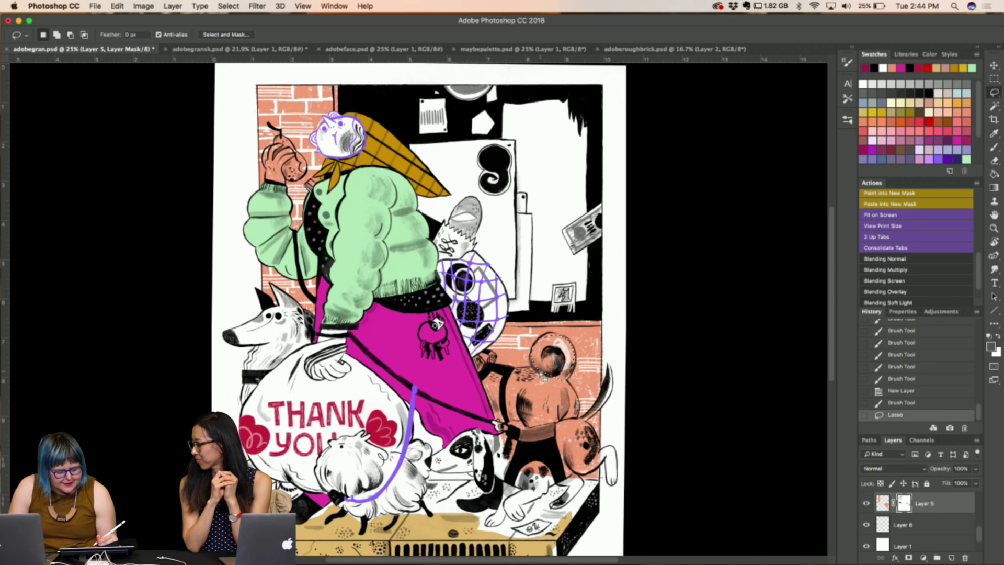
{"action": "key", "text": "alt+Delete"}
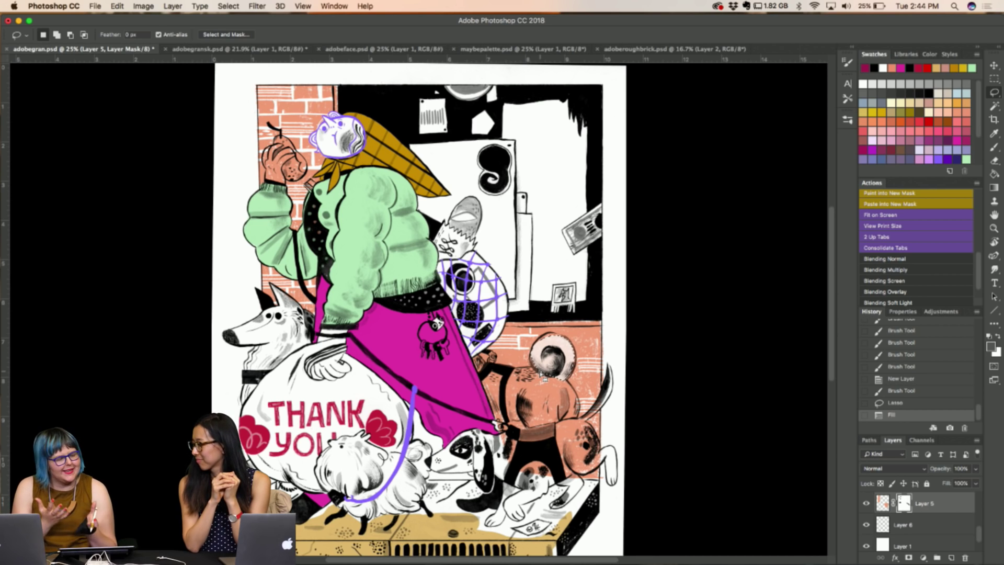
{"action": "key", "text": "ctrl+d"}
Apply the Paint Bucket to the Layer 5 mask at the dog's curled tail, undoing the white fill and using black instead
{"action": "key", "text": "x"}
{"action": "key", "text": "g"}
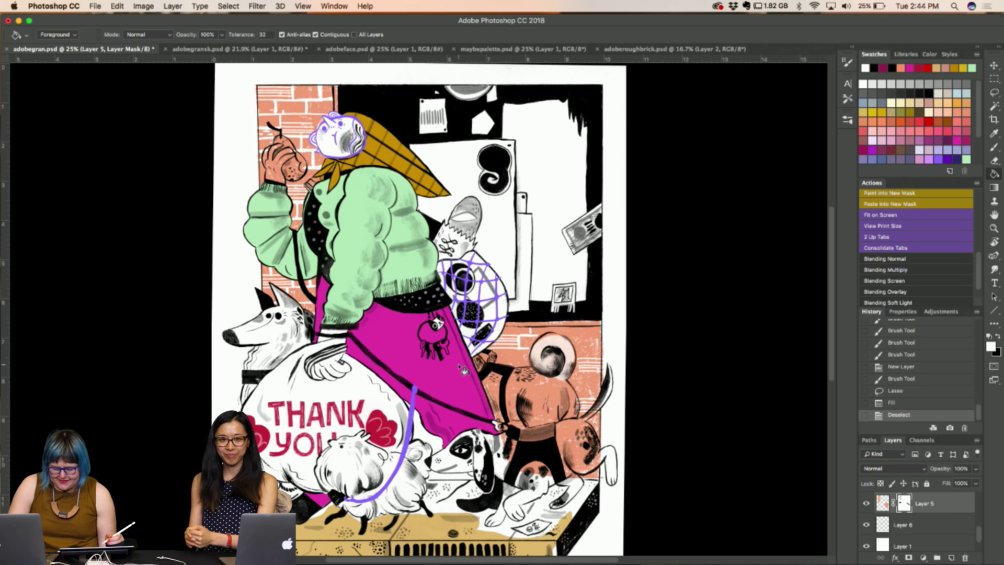
{"action": "left_click", "coordinate": [558, 357]}
{"action": "key", "text": "ctrl+z"}
{"action": "key", "text": "x"}
{"action": "left_click", "coordinate": [554, 358]}
Lasso the dog's chest and back and fill those areas black on the Layer 5 mask to remove the brick colour
{"action": "key", "text": "l"}
{"action": "mouse_move", "coordinate": [550, 359]}
{"action": "left_mouse_down"}
{"action": "mouse_move", "coordinate": [502, 402]}
{"action": "mouse_move", "coordinate": [555, 414]}
{"action": "mouse_move", "coordinate": [552, 361]}
{"action": "mouse_move", "coordinate": [478, 385]}
{"action": "left_mouse_up"}
{"action": "key", "text": "alt+BackSpace"}
{"action": "key", "text": "ctrl+d"}
{"action": "key", "text": "alt+BackSpace"}
{"action": "key", "text": "ctrl+d"}
{"action": "mouse_move", "coordinate": [549, 369]}
{"action": "left_mouse_down"}
{"action": "mouse_move", "coordinate": [550, 402]}
{"action": "mouse_move", "coordinate": [547, 371]}
{"action": "mouse_move", "coordinate": [476, 355]}
{"action": "mouse_move", "coordinate": [468, 366]}
{"action": "mouse_move", "coordinate": [483, 390]}
{"action": "left_mouse_up"}
{"action": "key", "text": "ctrl+d"}
{"action": "key", "text": "alt+BackSpace"}
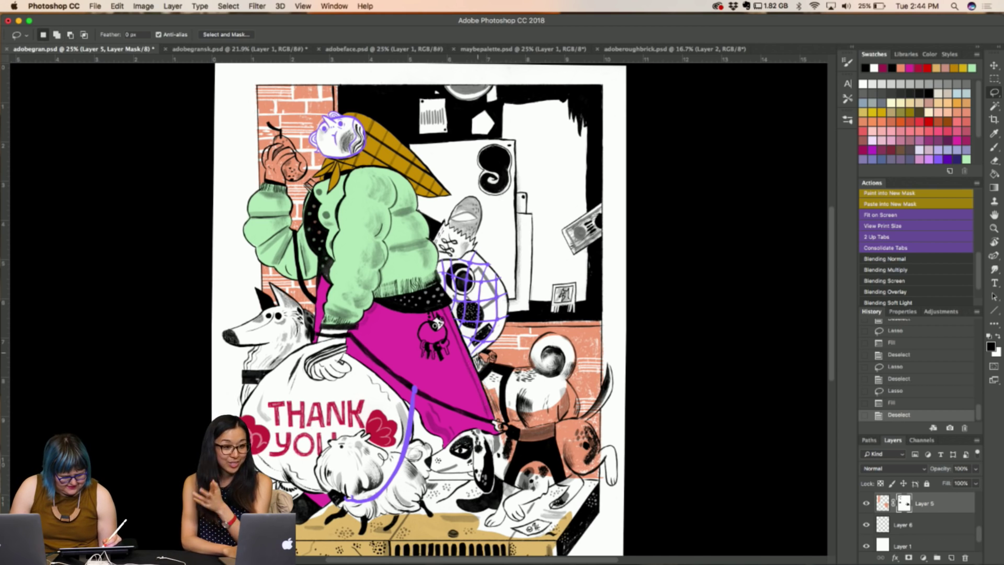
{"action": "key", "text": "ctrl+d"}
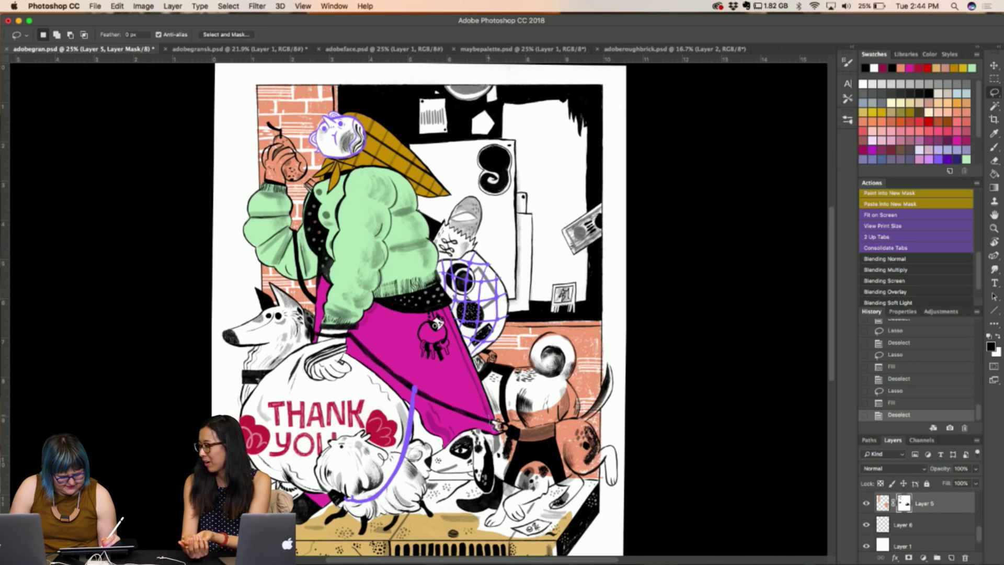
Lasso the dog's lower torso above the waistband and fill it black on the Layer 5 mask
{"action": "mouse_move", "coordinate": [520, 426]}
{"action": "left_mouse_down"}
{"action": "mouse_move", "coordinate": [517, 404]}
{"action": "mouse_move", "coordinate": [470, 400]}
{"action": "mouse_move", "coordinate": [525, 418]}
{"action": "mouse_move", "coordinate": [536, 437]}
{"action": "mouse_move", "coordinate": [562, 436]}
{"action": "left_mouse_up"}
{"action": "key", "text": "alt+BackSpace"}
{"action": "key", "text": "ctrl+d"}
{"action": "left_click", "coordinate": [528, 407]}
{"action": "mouse_move", "coordinate": [528, 408]}
{"action": "left_mouse_down"}
{"action": "mouse_move", "coordinate": [529, 424]}
{"action": "mouse_move", "coordinate": [532, 409]}
{"action": "left_mouse_up"}
Touch up the Layer 5 mask over the dog's belly with the Brush, switching between white and black
{"action": "key", "text": "b"}
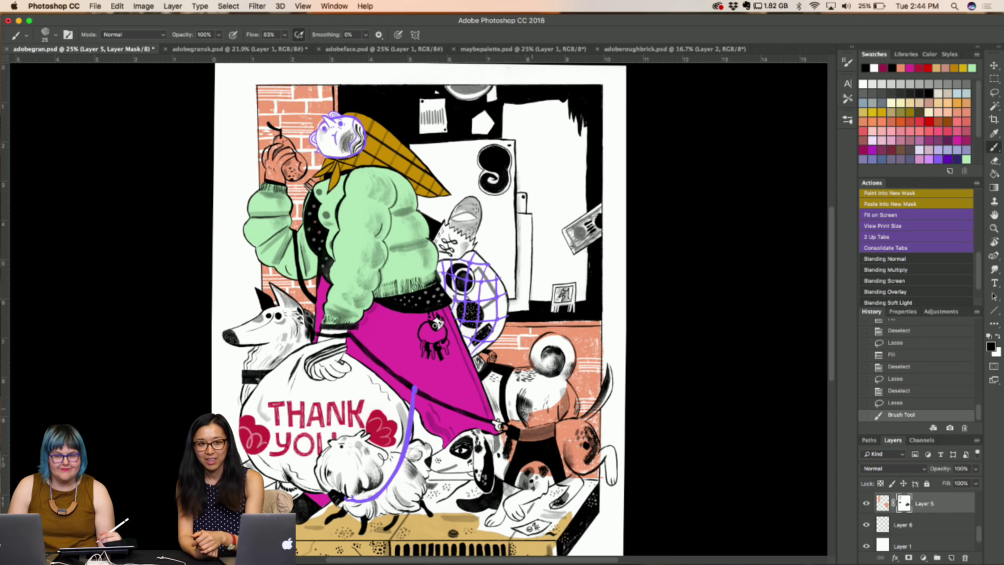
{"action": "key", "text": "x"}
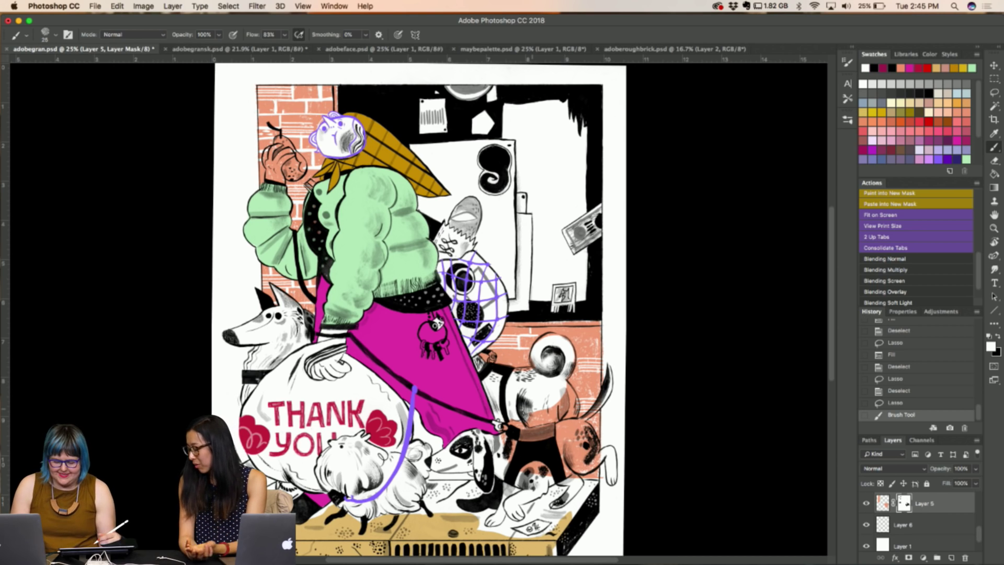
{"action": "left_click_drag", "start_coordinate": [544, 411], "coordinate": [571, 399]}
{"action": "key", "text": "super+d"}
{"action": "key", "text": "super+z"}
{"action": "key", "text": "x"}
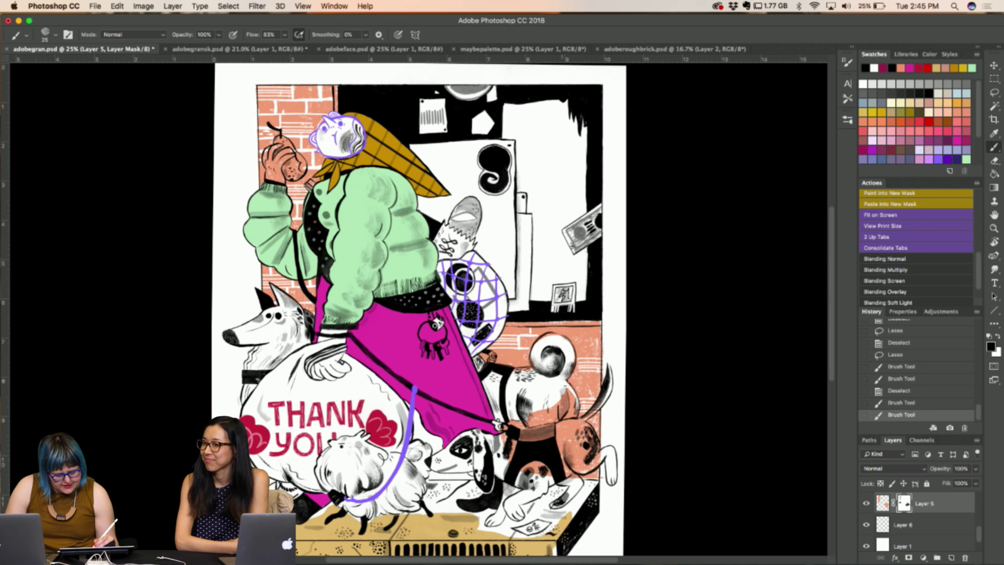
Brush black on the Layer 5 mask along the dog's back, rump and curled tail to clear leftover salmon colour
{"action": "left_click_drag", "start_coordinate": [566, 386], "coordinate": [566, 394]}
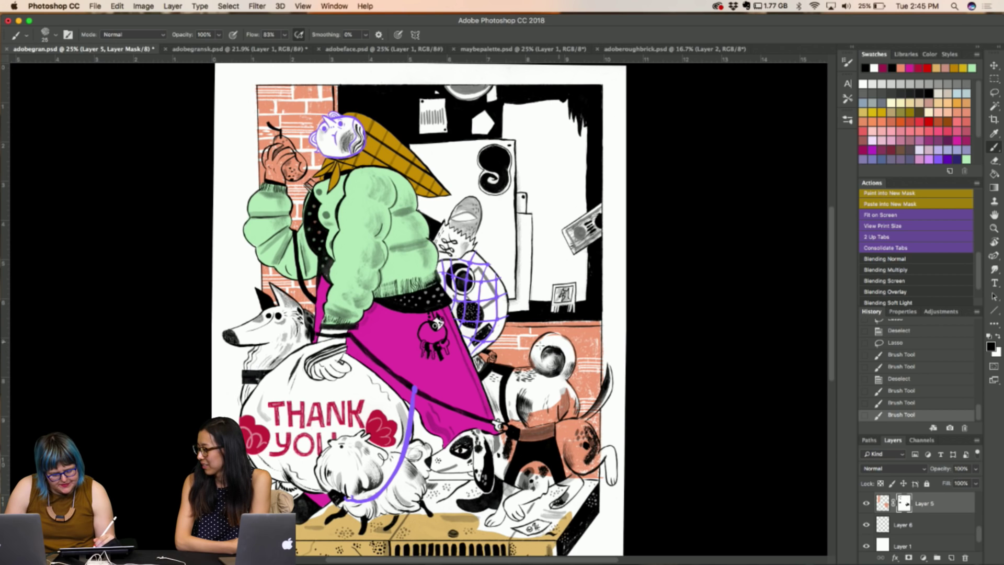
{"action": "left_click_drag", "start_coordinate": [535, 348], "coordinate": [552, 339]}
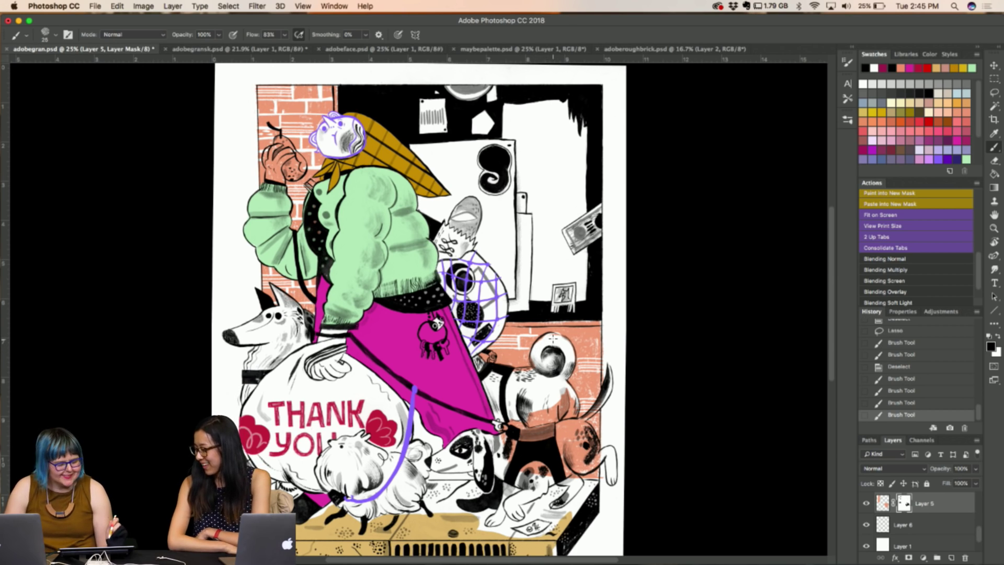
{"action": "mouse_move", "coordinate": [537, 368]}
{"action": "left_mouse_down"}
{"action": "mouse_move", "coordinate": [533, 351]}
{"action": "mouse_move", "coordinate": [528, 369]}
{"action": "left_mouse_up"}
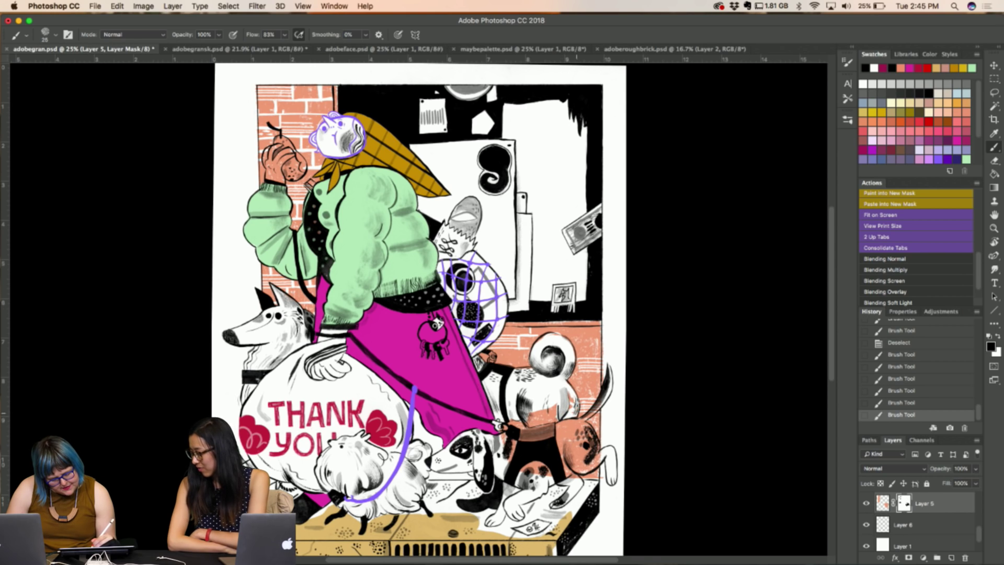
{"action": "left_click_drag", "start_coordinate": [565, 388], "coordinate": [573, 407]}
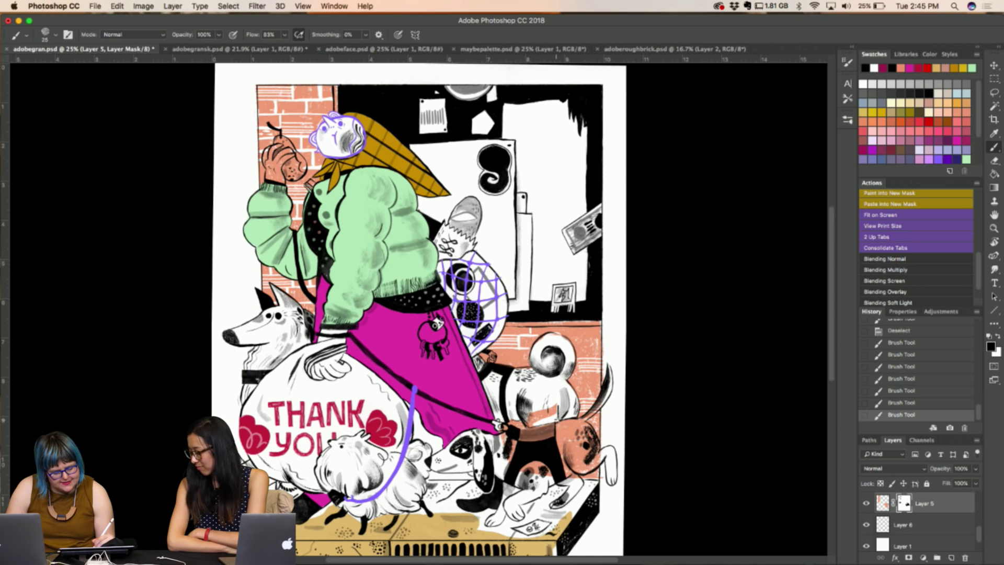
Lasso the leftover salmon patch on the dog's belly, fill it black on the mask, and dismiss the pixel selection warning
{"action": "mouse_move", "coordinate": [522, 418]}
{"action": "left_mouse_down"}
{"action": "mouse_move", "coordinate": [551, 412]}
{"action": "mouse_move", "coordinate": [537, 426]}
{"action": "mouse_move", "coordinate": [551, 428]}
{"action": "mouse_move", "coordinate": [554, 397]}
{"action": "left_mouse_up"}
{"action": "key", "text": "l"}
{"action": "key", "text": "alt+BackSpace"}
{"action": "key", "text": "super+d"}
{"action": "key", "text": "Delete"}
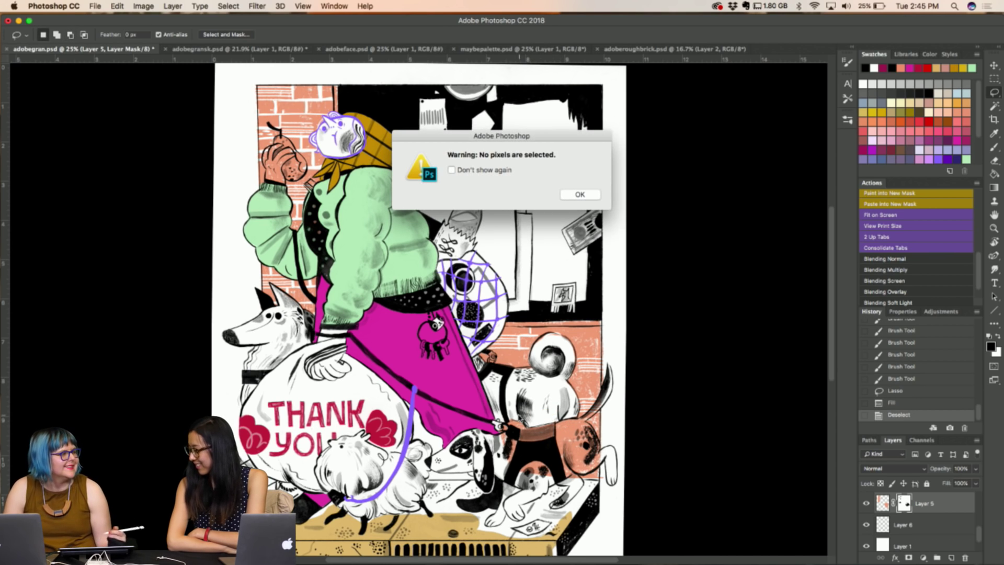
{"action": "left_click", "coordinate": [580, 194]}
{"action": "left_click_drag", "start_coordinate": [574, 201], "coordinate": [578, 205]}
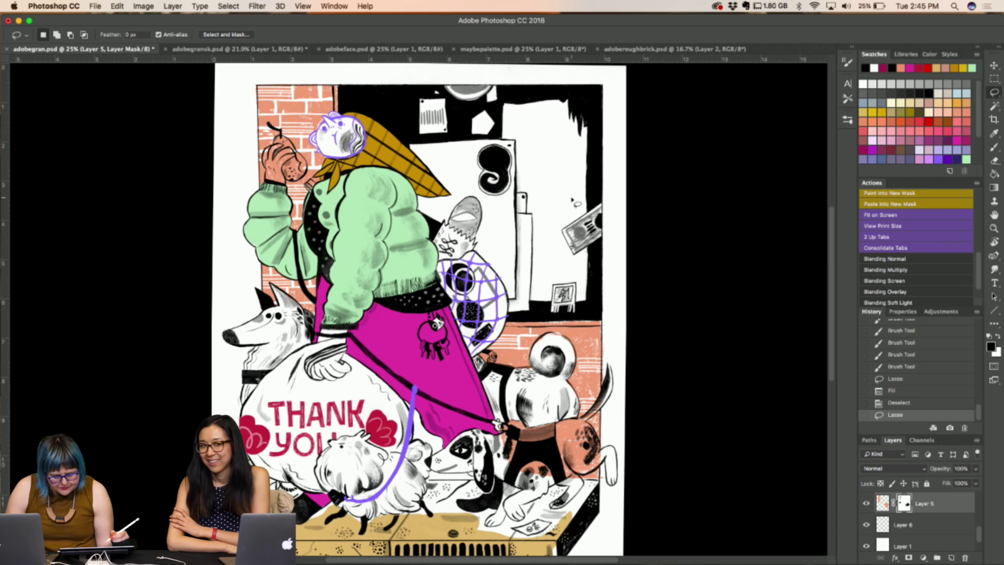
Dab black on the Layer 5 mask with the Brush beside the dog's waistband and at the tail's outer edge
{"action": "key", "text": "b"}
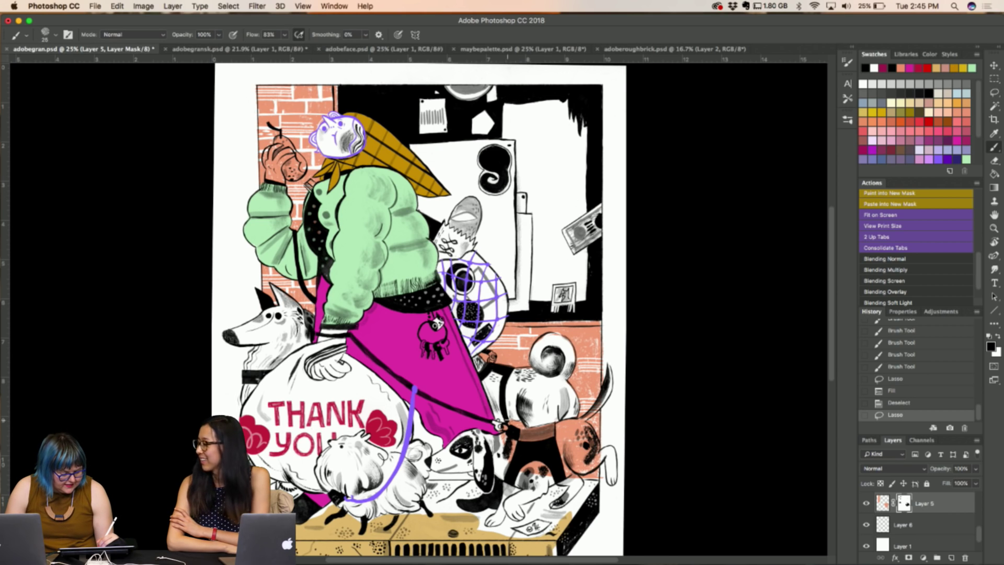
{"action": "left_click", "coordinate": [516, 418]}
{"action": "left_click", "coordinate": [532, 424]}
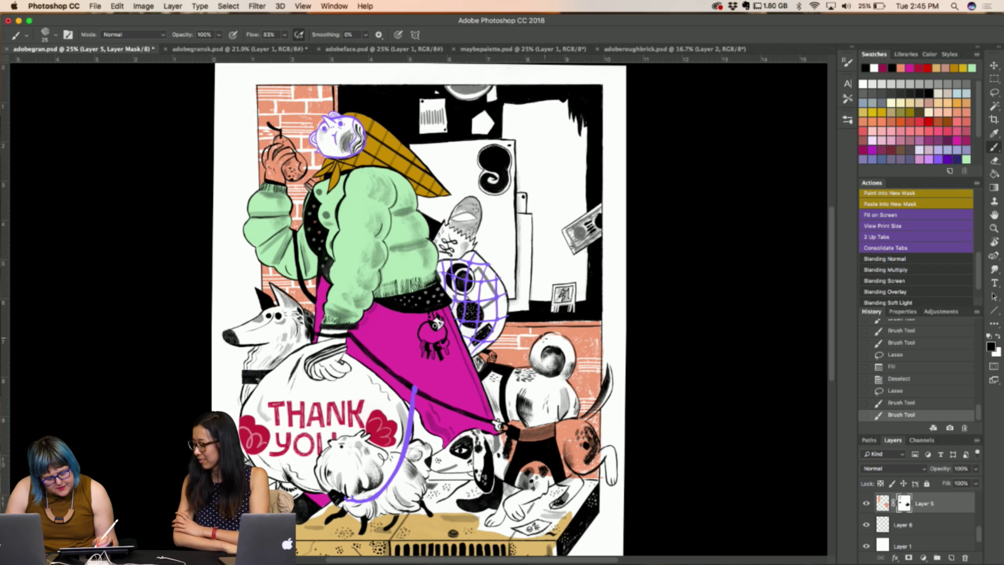
{"action": "left_click", "coordinate": [562, 339]}
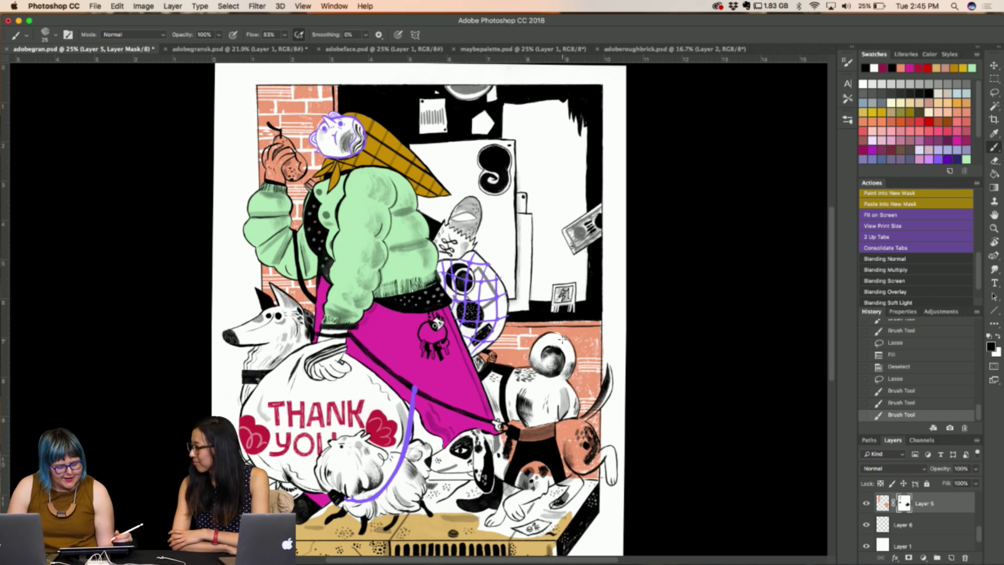
Lasso the area around the dog's black shorts and the spotted patch beneath them, and fill it black on the mask
{"action": "scroll", "coordinate": [562, 339], "scroll_direction": "down", "scroll_amount": 5}
{"action": "scroll", "coordinate": [562, 339], "scroll_direction": "left", "scroll_amount": 3}
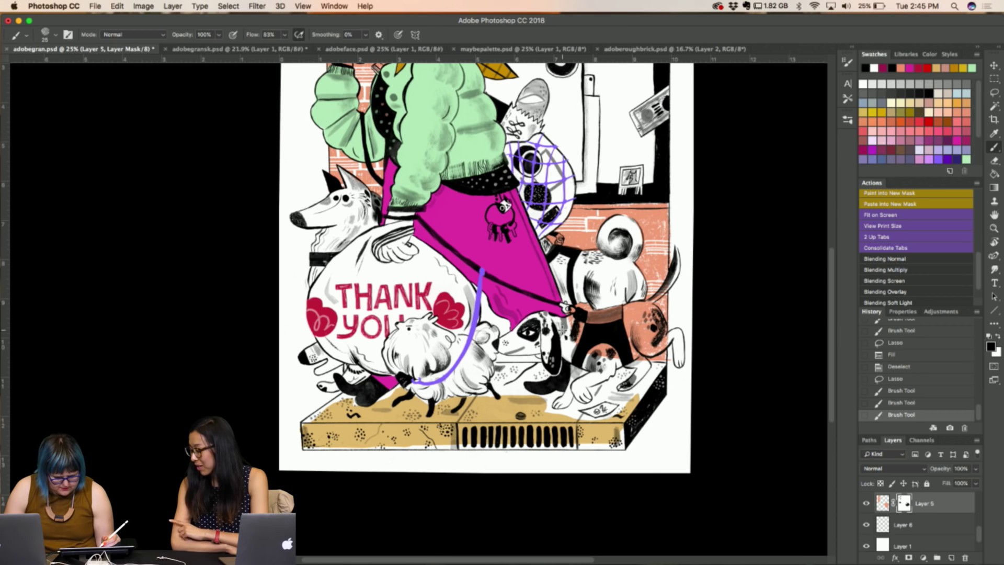
{"action": "key", "text": "l"}
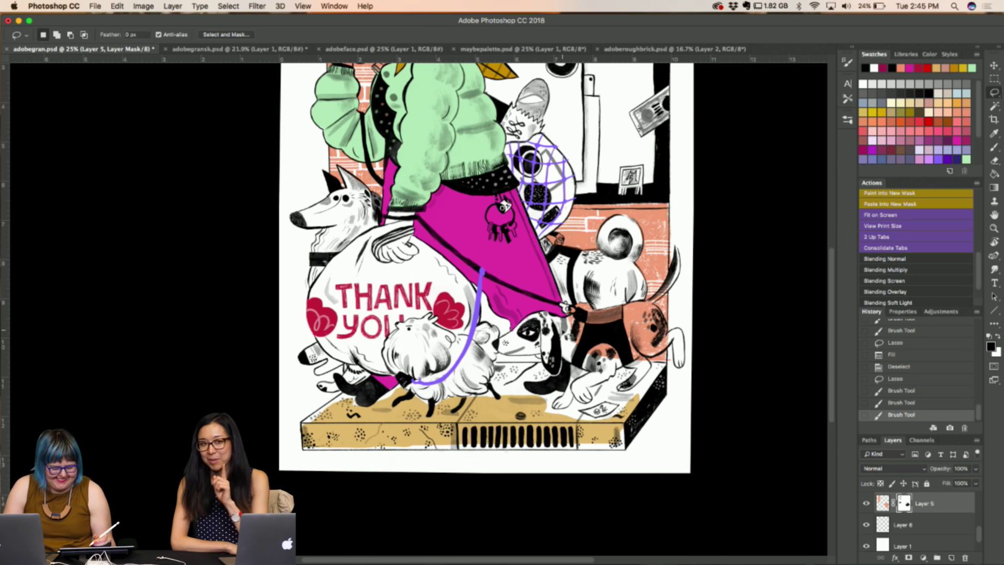
{"action": "mouse_move", "coordinate": [565, 320]}
{"action": "left_mouse_down"}
{"action": "mouse_move", "coordinate": [633, 309]}
{"action": "mouse_move", "coordinate": [635, 332]}
{"action": "mouse_move", "coordinate": [571, 328]}
{"action": "left_mouse_up"}
{"action": "key", "text": "alt+BackSpace"}
{"action": "key", "text": "super+d"}
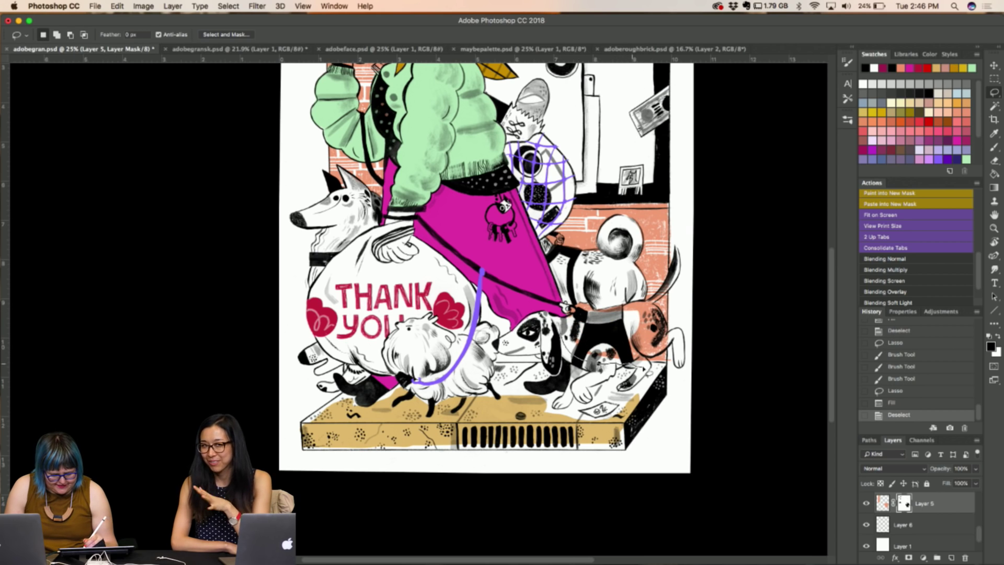
Lasso the dog's spotted hindquarters and the remaining waistband area, and fill them black on the Layer 5 mask
{"action": "left_click_drag", "start_coordinate": [673, 355], "coordinate": [606, 360]}
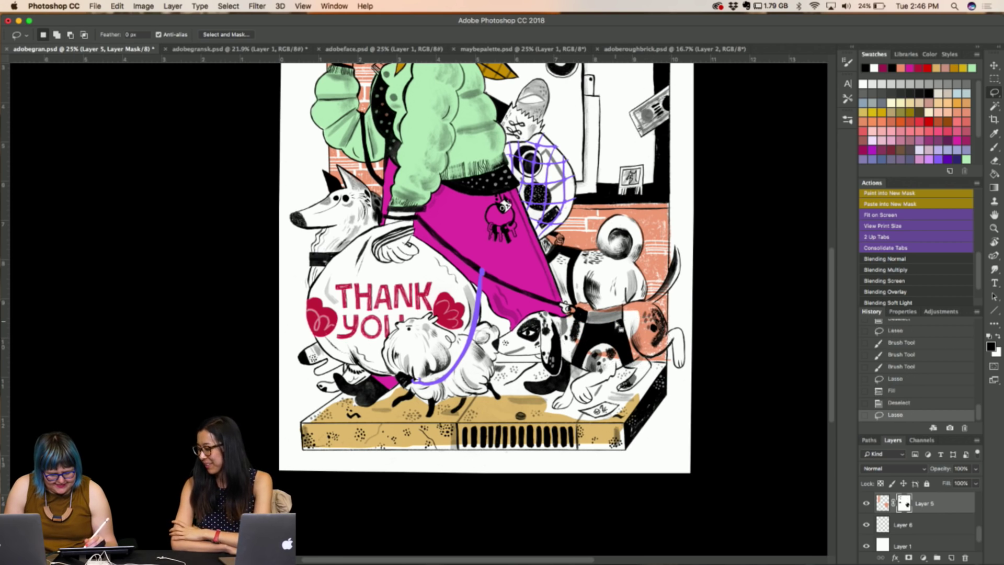
{"action": "key", "text": "alt+BackSpace"}
{"action": "key", "text": "super+d"}
{"action": "mouse_move", "coordinate": [672, 332]}
{"action": "left_mouse_down"}
{"action": "mouse_move", "coordinate": [614, 311]}
{"action": "mouse_move", "coordinate": [590, 341]}
{"action": "mouse_move", "coordinate": [638, 308]}
{"action": "mouse_move", "coordinate": [591, 314]}
{"action": "mouse_move", "coordinate": [582, 323]}
{"action": "mouse_move", "coordinate": [594, 338]}
{"action": "mouse_move", "coordinate": [585, 318]}
{"action": "mouse_move", "coordinate": [606, 309]}
{"action": "left_mouse_up"}
{"action": "key", "text": "alt+BackSpace"}
{"action": "key", "text": "super+d"}
{"action": "key", "text": "alt+BackSpace"}
{"action": "key", "text": "super+d"}
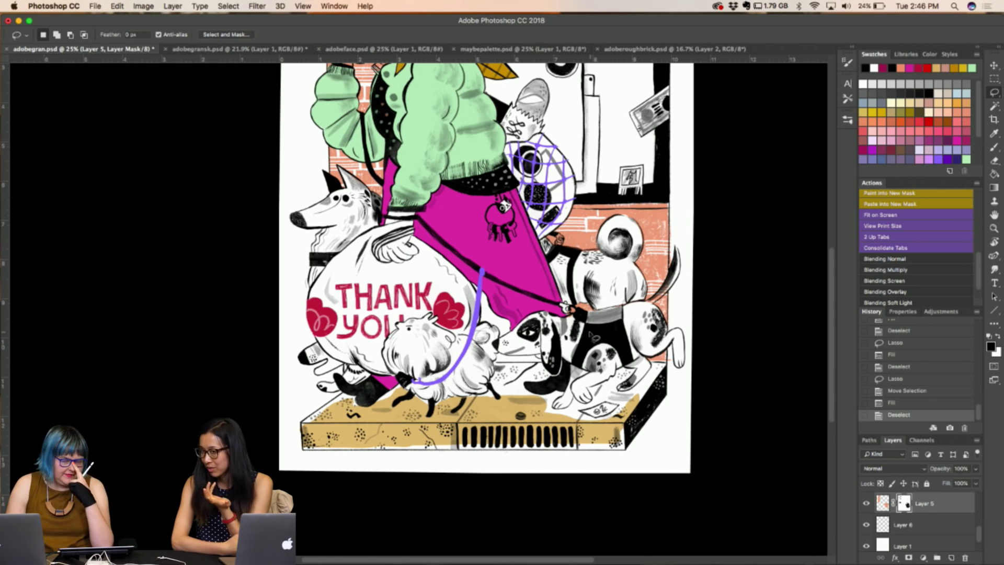
{"action": "key", "text": "b"}
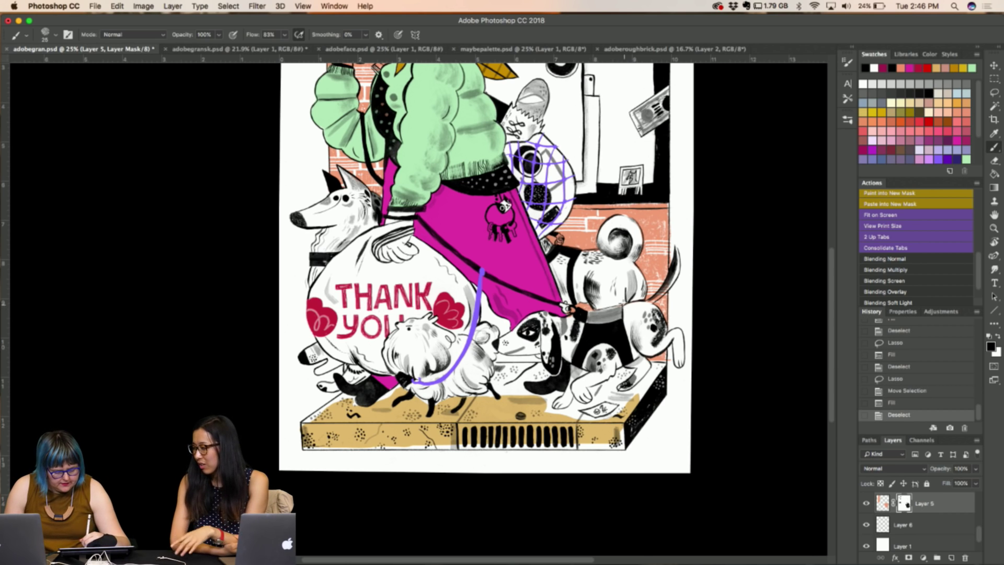
Brush black on the Layer 5 mask near the leash hand and along the wall's outer edge, and white beside the skirt hem
{"action": "left_click_drag", "start_coordinate": [596, 309], "coordinate": [593, 311]}
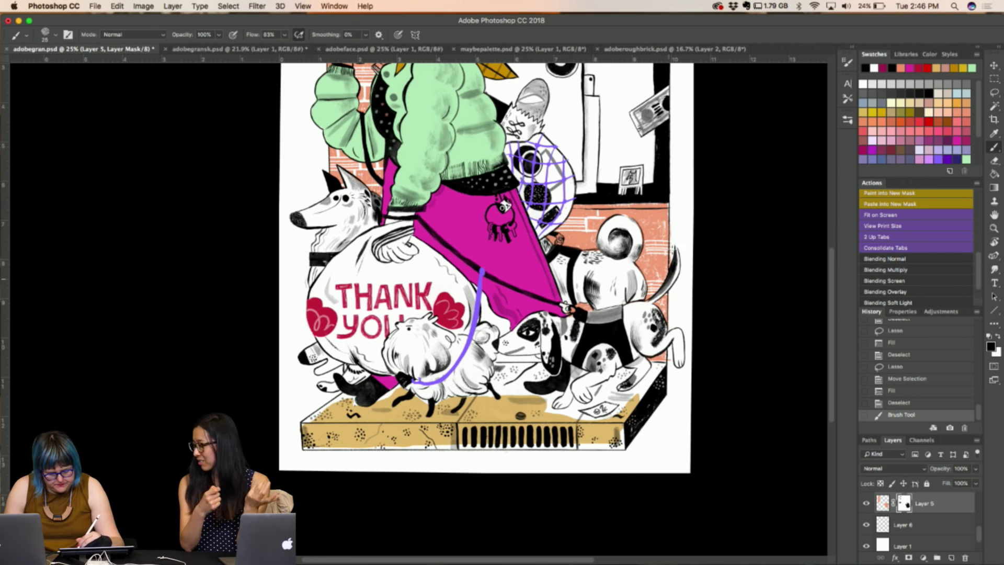
{"action": "left_click_drag", "start_coordinate": [670, 271], "coordinate": [671, 199]}
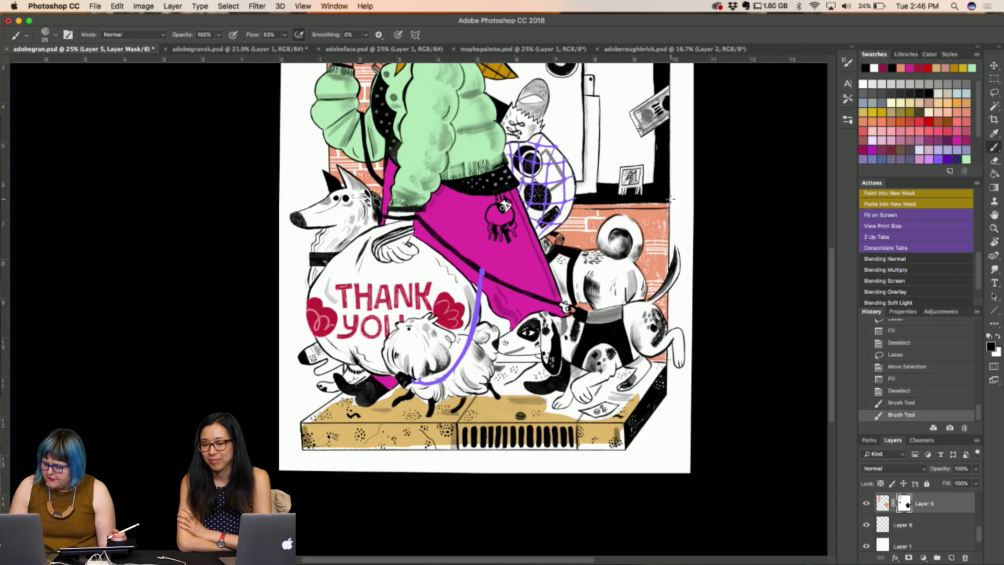
{"action": "key", "text": "x"}
{"action": "left_click_drag", "start_coordinate": [503, 317], "coordinate": [508, 324]}
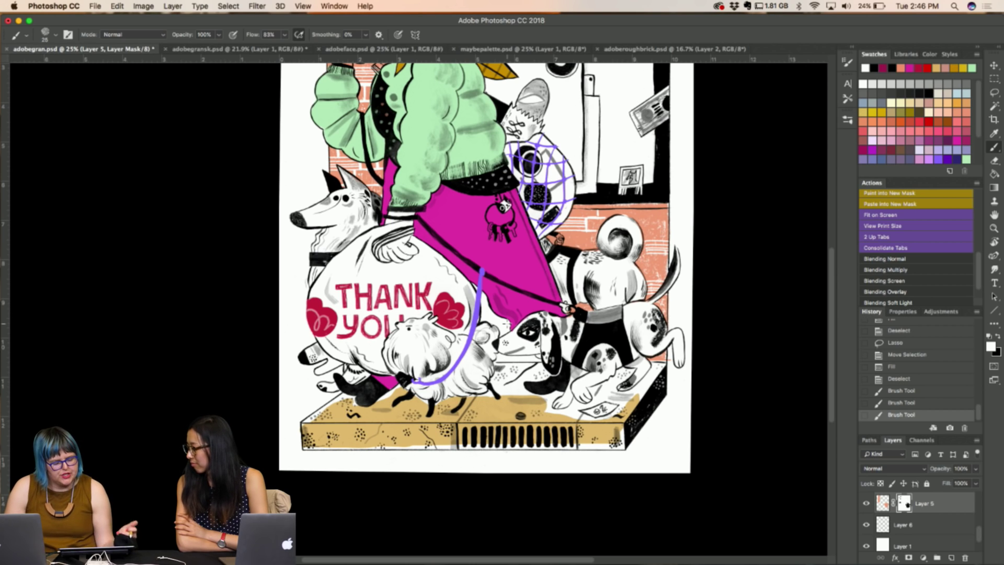
Lasso the gap beneath the magenta skirt's hem and fill it with the salmon brick colour on Layer 5's artwork
{"action": "key", "text": "l"}
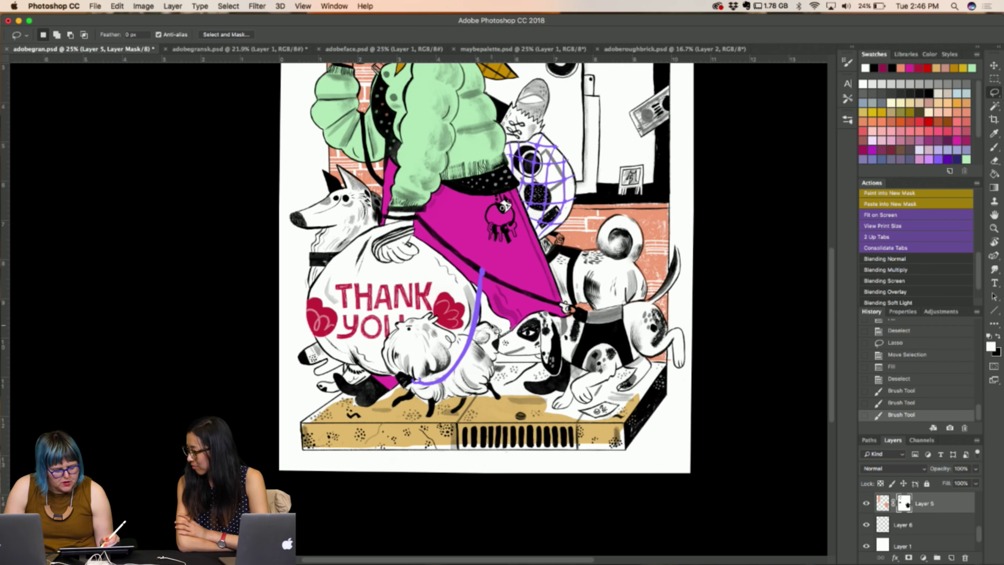
{"action": "left_click_drag", "start_coordinate": [470, 277], "coordinate": [518, 327]}
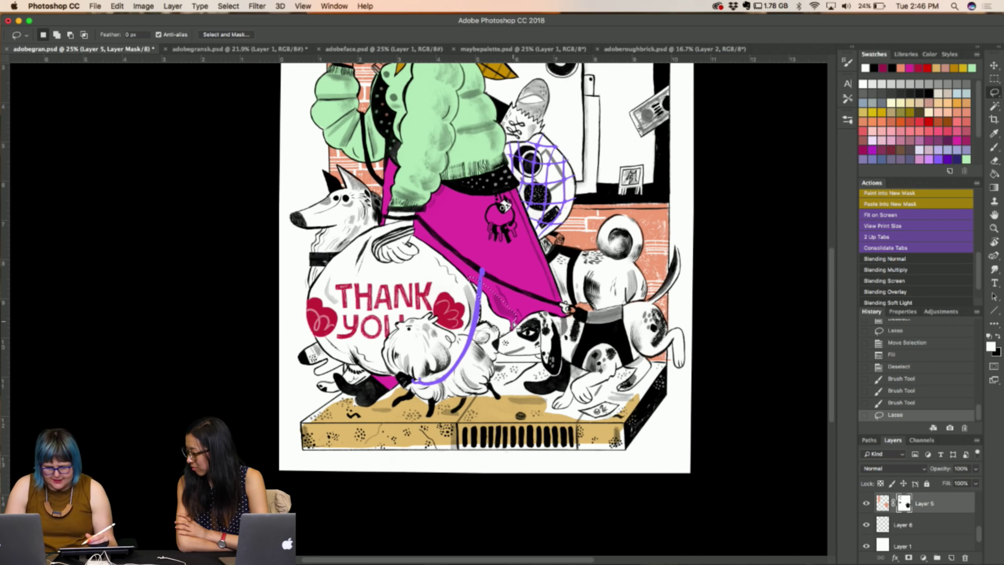
{"action": "left_click", "coordinate": [882, 503]}
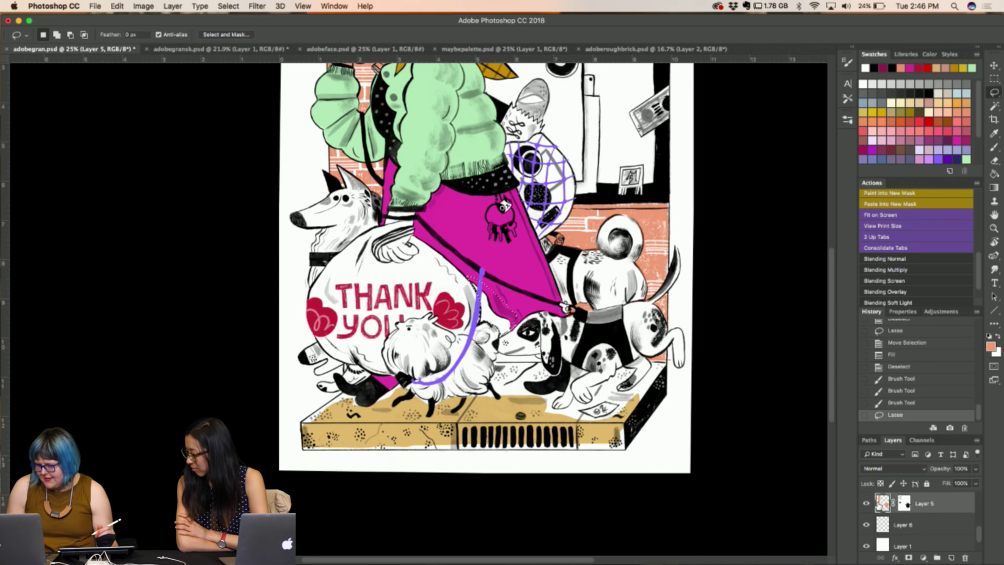
{"action": "key", "text": "g"}
{"action": "left_click", "coordinate": [490, 316]}
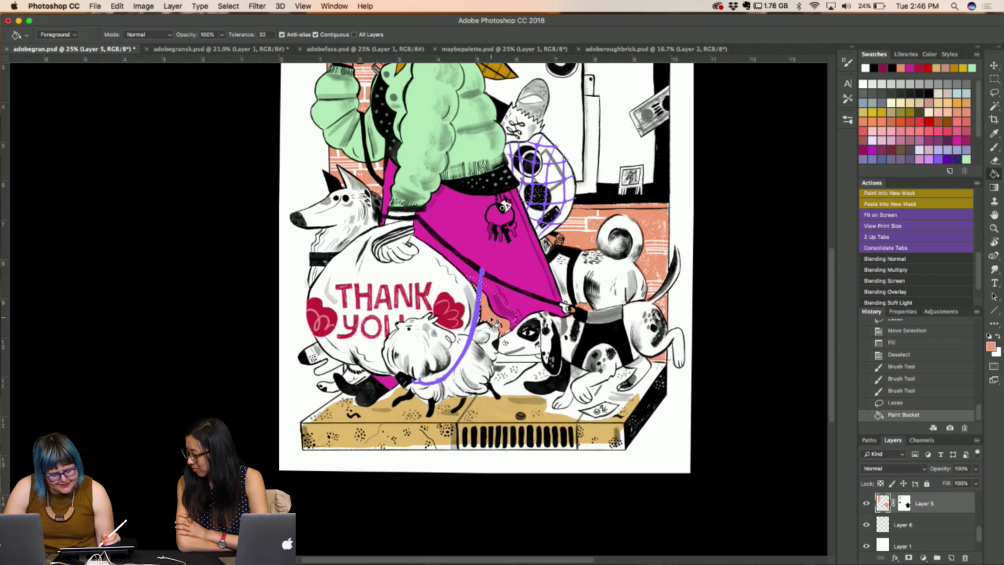
{"action": "key", "text": "ctrl+d"}
Brush salmon brick colour into the gaps around the spotted dog's muzzle and beside the dog's tail
{"action": "key", "text": "b"}
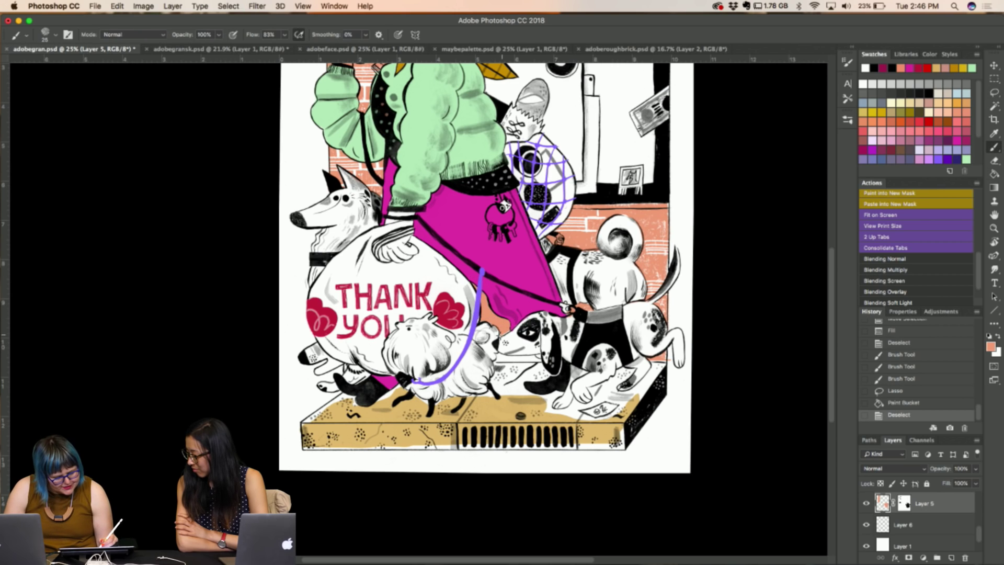
{"action": "mouse_move", "coordinate": [502, 332]}
{"action": "left_mouse_down"}
{"action": "mouse_move", "coordinate": [472, 286]}
{"action": "mouse_move", "coordinate": [500, 359]}
{"action": "left_mouse_up"}
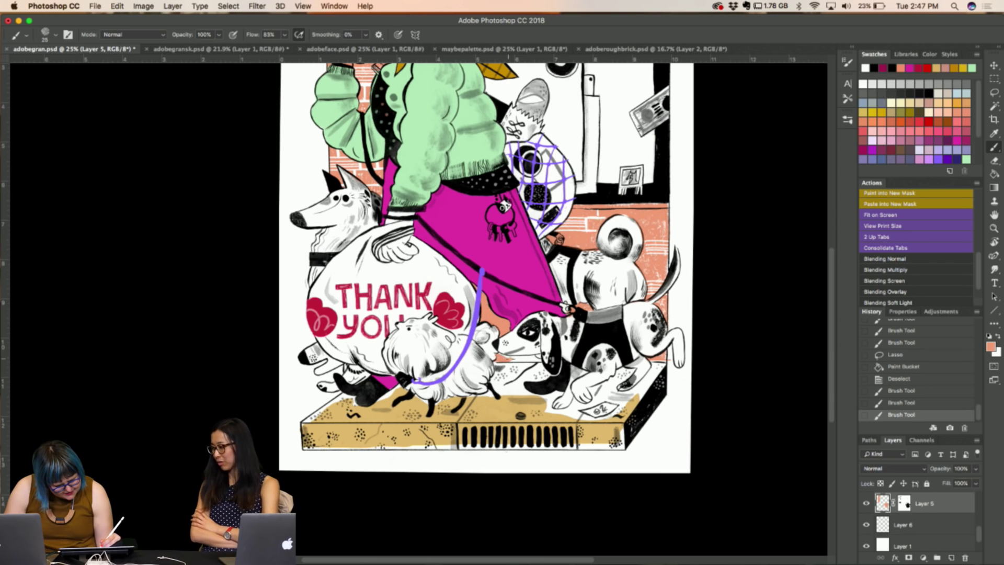
{"action": "mouse_move", "coordinate": [502, 356]}
{"action": "left_mouse_down"}
{"action": "mouse_move", "coordinate": [536, 358]}
{"action": "mouse_move", "coordinate": [512, 360]}
{"action": "left_mouse_up"}
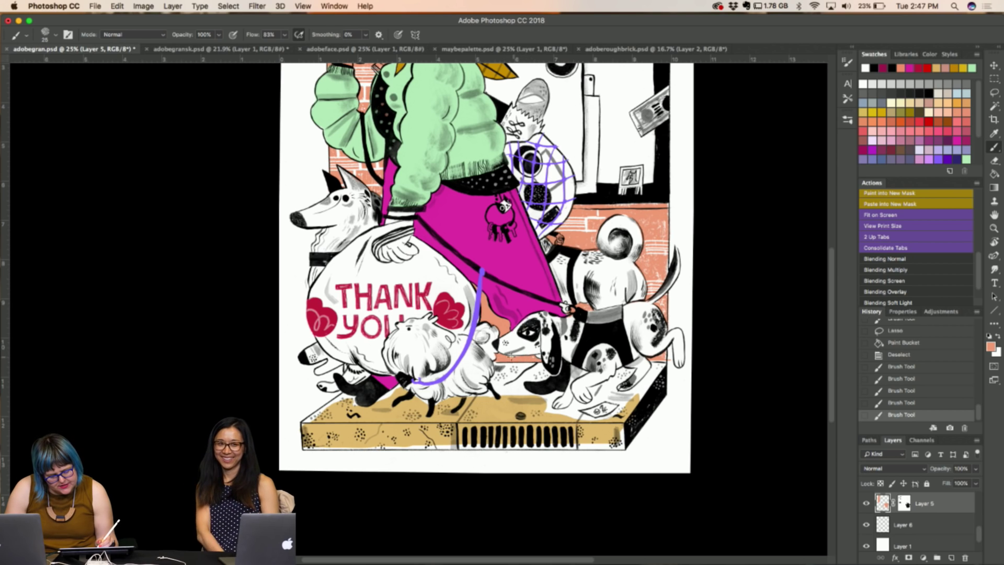
{"action": "left_click_drag", "start_coordinate": [521, 360], "coordinate": [515, 357]}
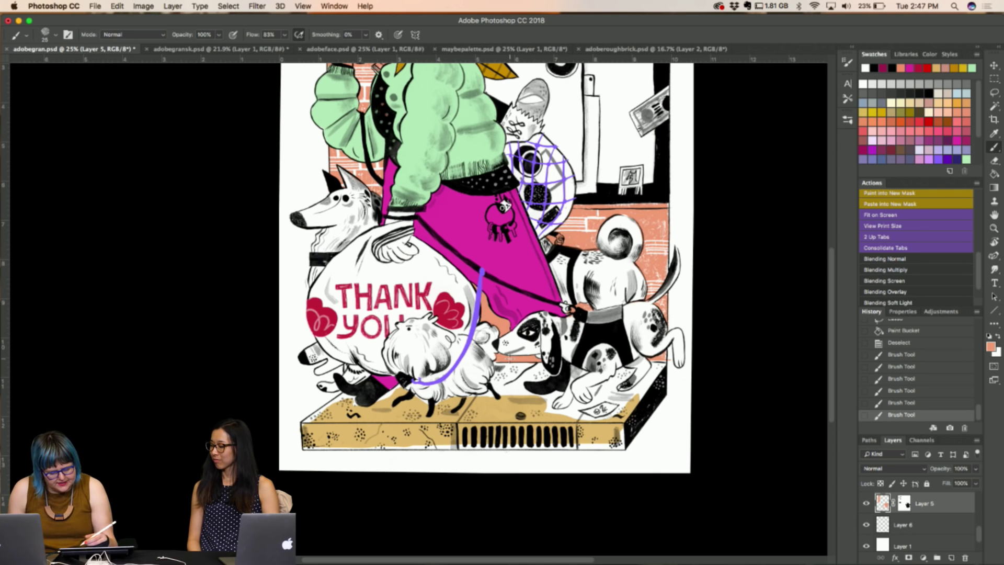
{"action": "left_click", "coordinate": [665, 260]}
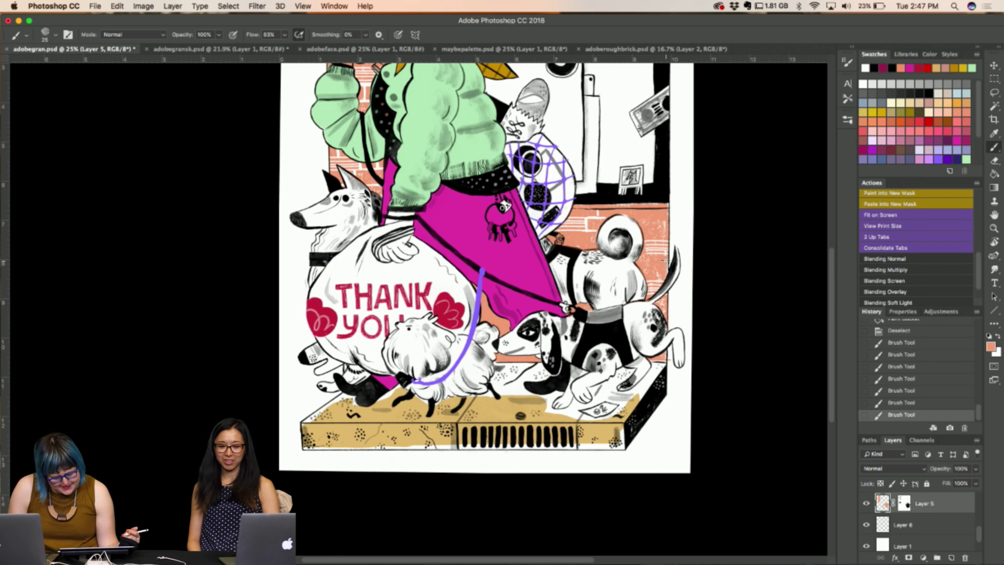
Erase excess salmon along the brick wall's outer edge and beneath the black window frame on Layer 5
{"action": "key", "text": "x"}
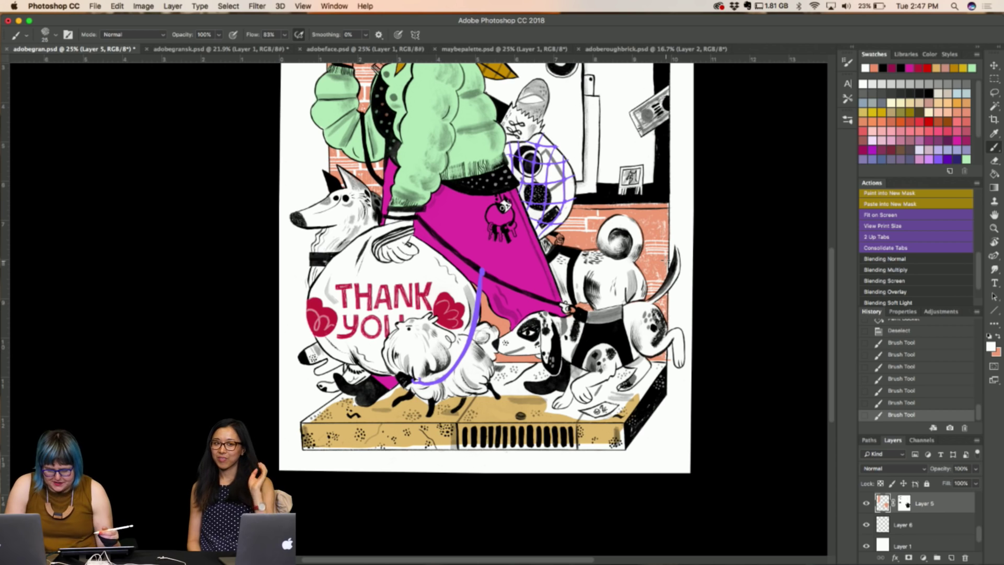
{"action": "key", "text": "x"}
{"action": "key", "text": "e"}
{"action": "mouse_move", "coordinate": [672, 361]}
{"action": "left_mouse_down"}
{"action": "mouse_move", "coordinate": [669, 350]}
{"action": "mouse_move", "coordinate": [672, 358]}
{"action": "left_mouse_up"}
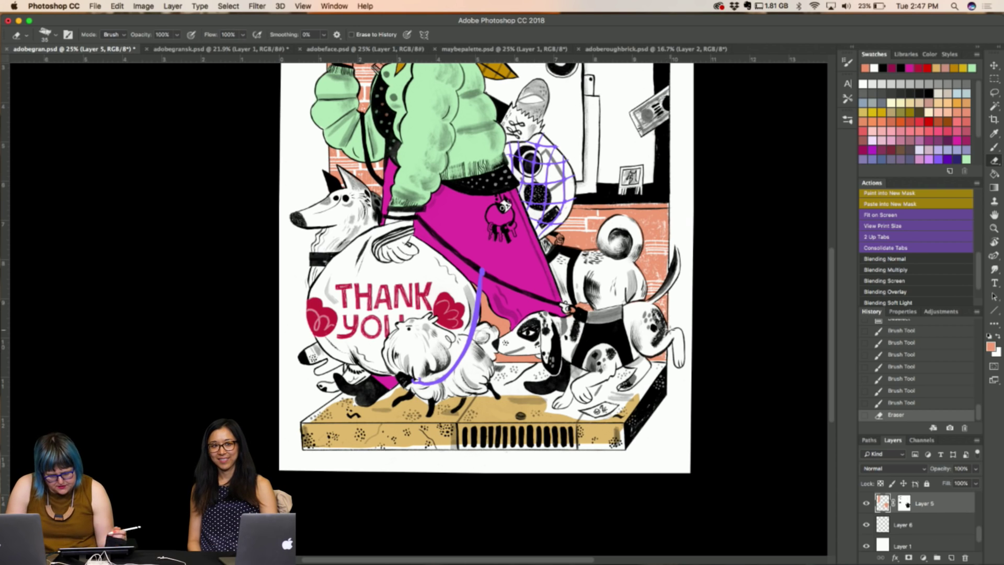
{"action": "left_click_drag", "start_coordinate": [673, 241], "coordinate": [669, 189]}
{"action": "left_click_drag", "start_coordinate": [672, 240], "coordinate": [671, 197]}
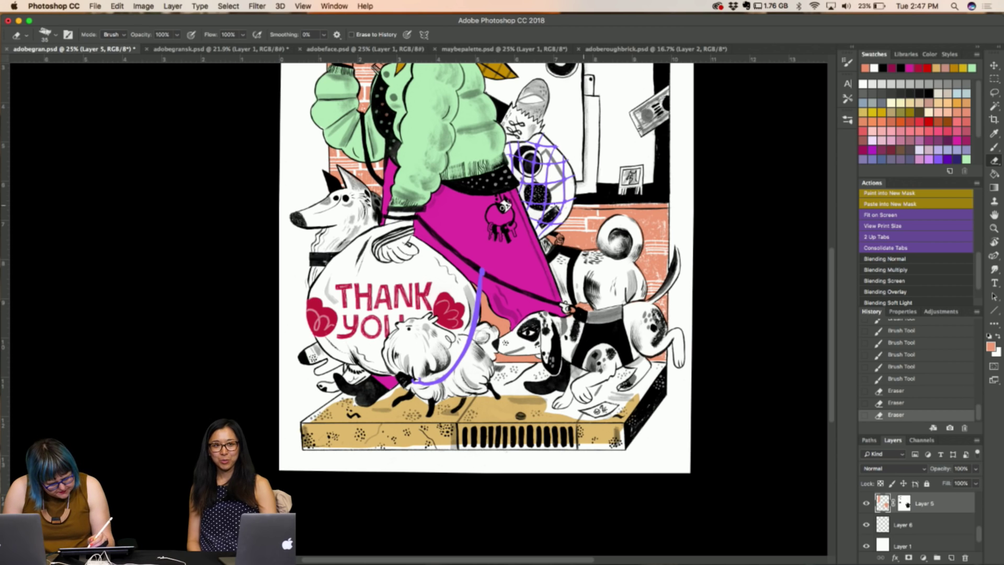
{"action": "left_click_drag", "start_coordinate": [682, 202], "coordinate": [685, 195]}
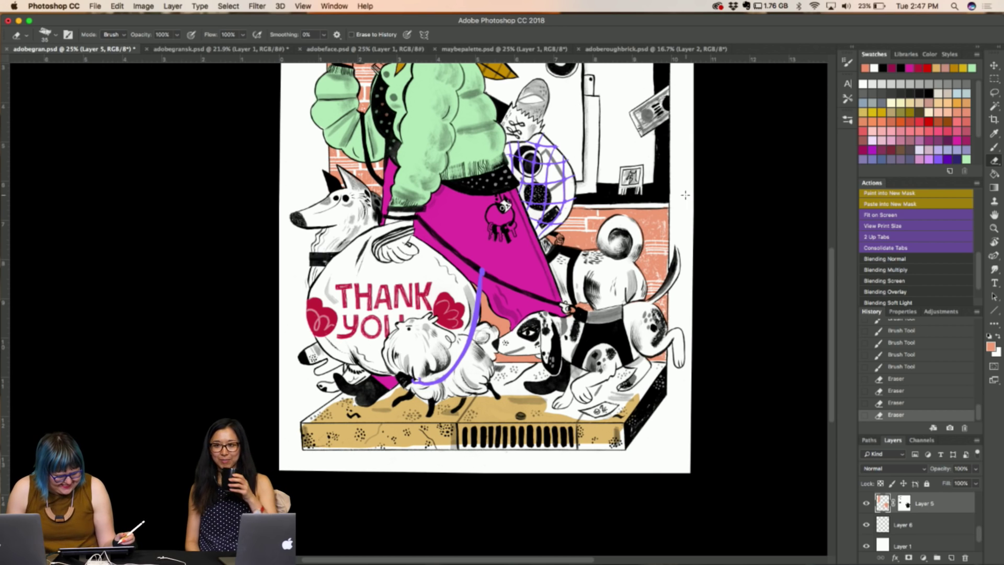
{"action": "left_click_drag", "start_coordinate": [585, 198], "coordinate": [595, 205]}
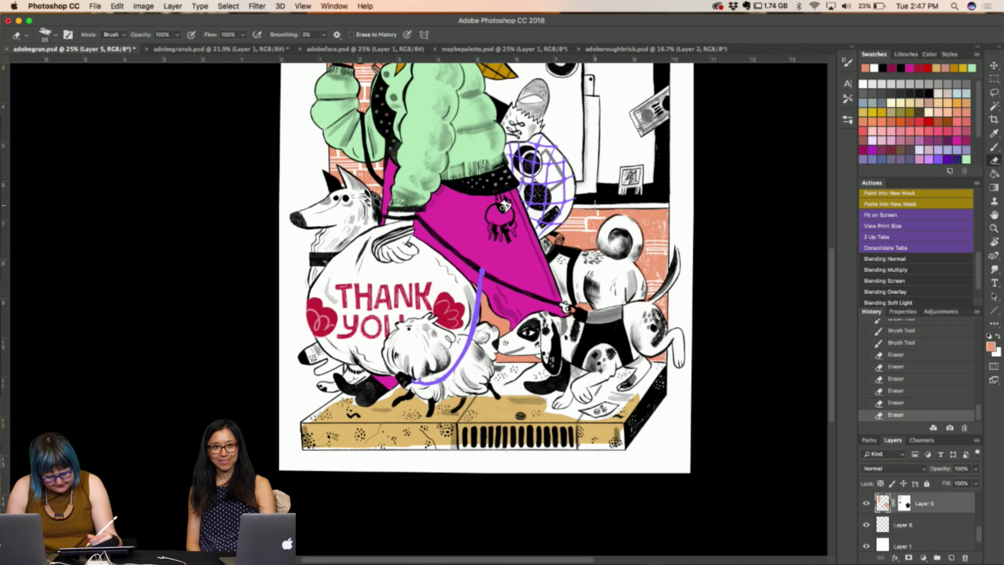
Erase thin mortar lines into the salmon wall beneath the window, above the curly-tailed dog
{"action": "key", "text": "super+equal"}
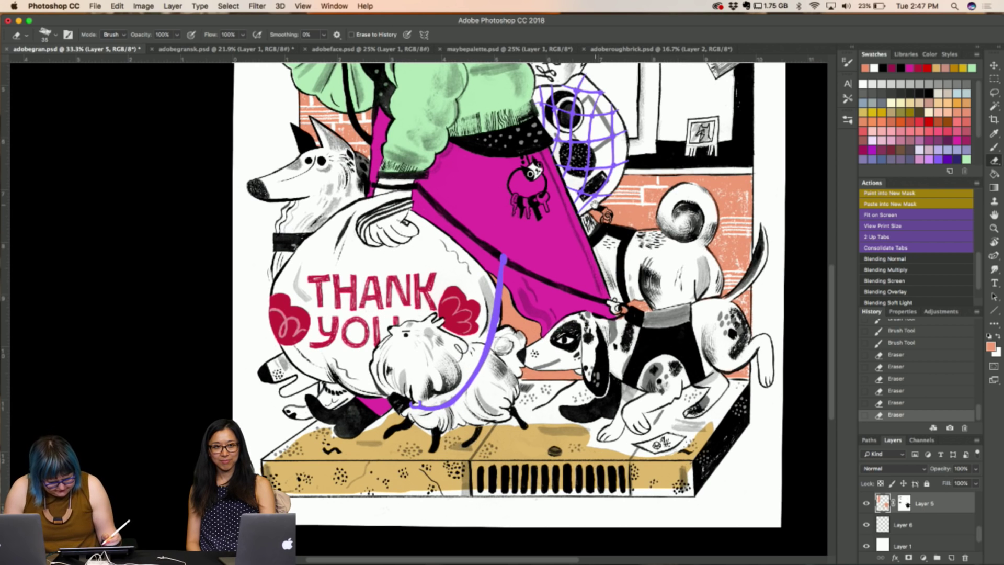
{"action": "scroll", "coordinate": [509, 303], "scroll_direction": "up", "scroll_amount": 3}
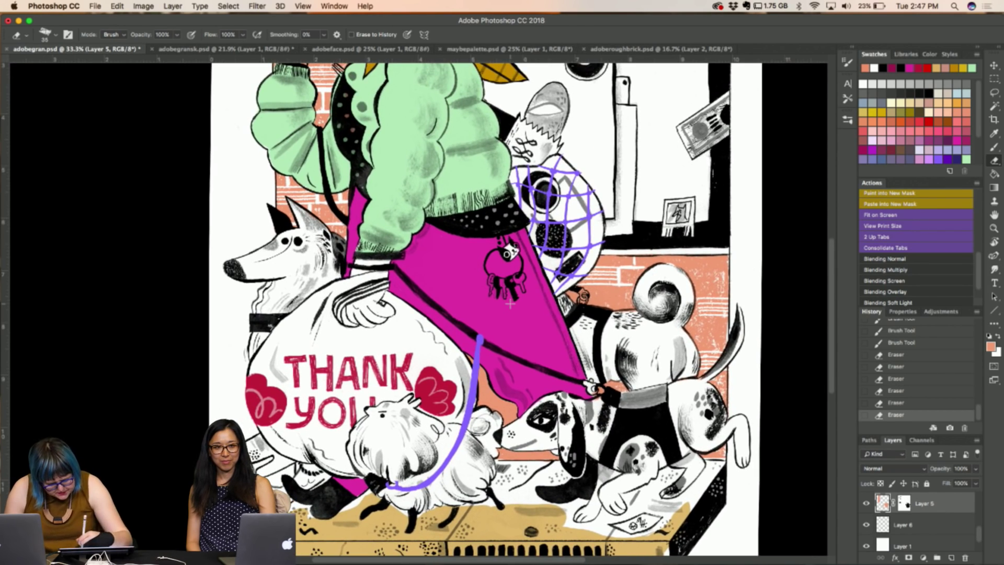
{"action": "left_click", "coordinate": [635, 263]}
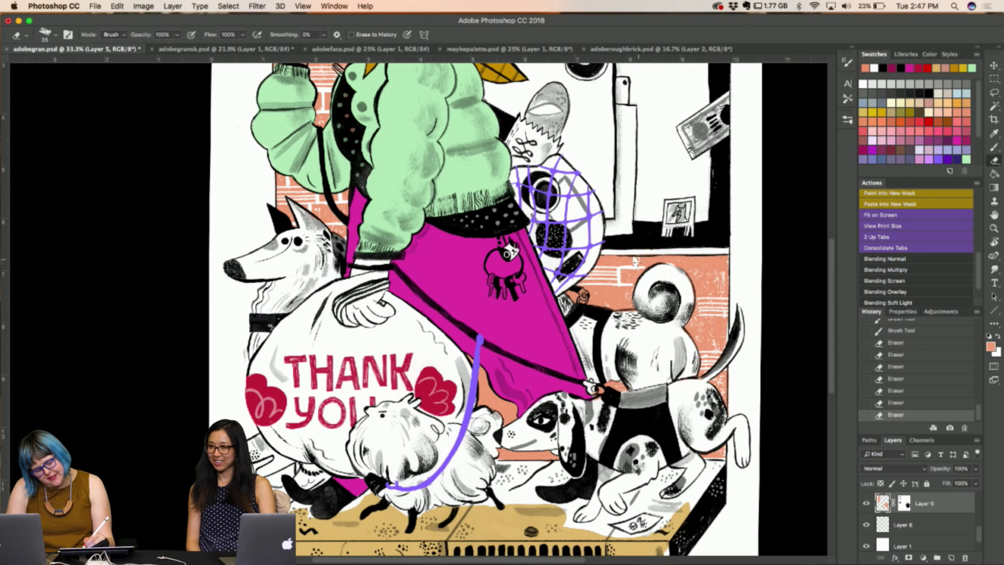
{"action": "left_click", "coordinate": [636, 261]}
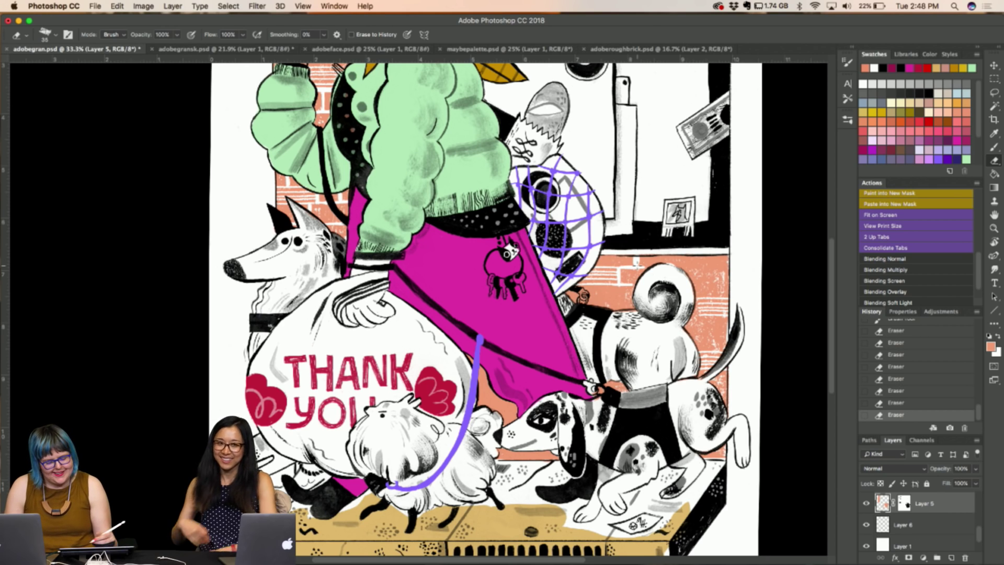
{"action": "key", "text": "super+z"}
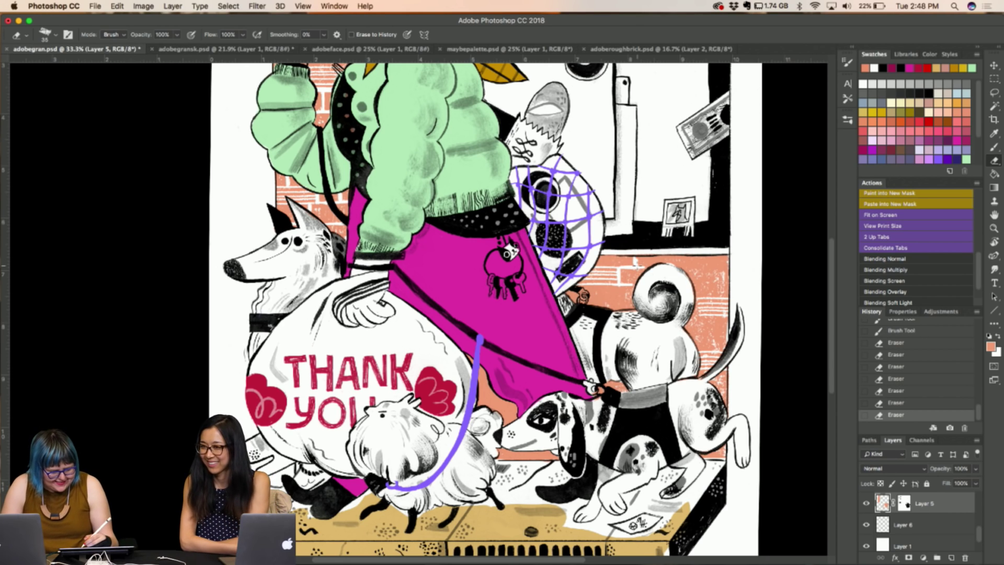
{"action": "key", "text": "shift+super+z"}
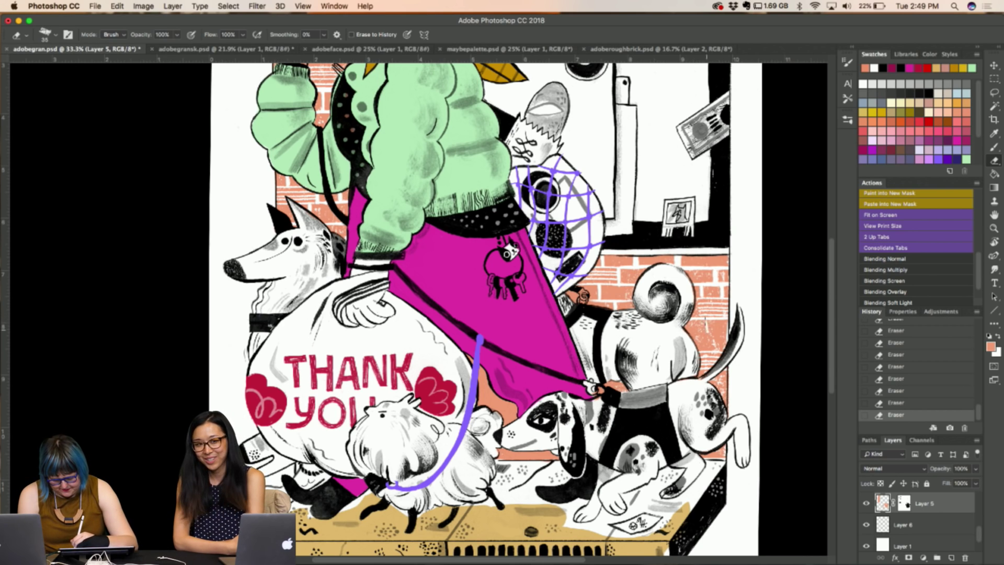
Erase mortar lines into the bricks beside the dog's raised tail, undoing unwanted eraser strokes
{"action": "key", "text": "super+z"}
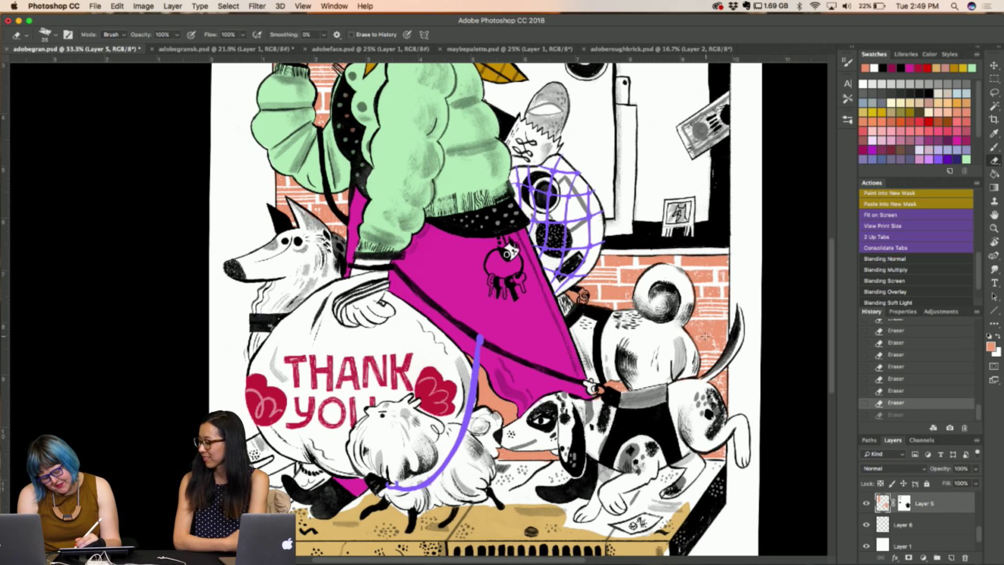
{"action": "key", "text": "super+z"}
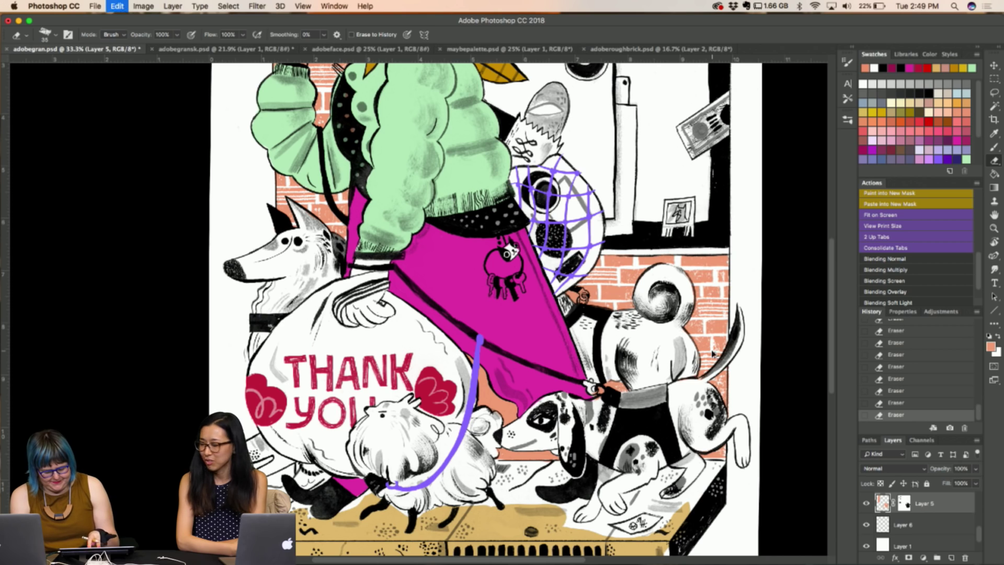
{"action": "key", "text": "super+z"}
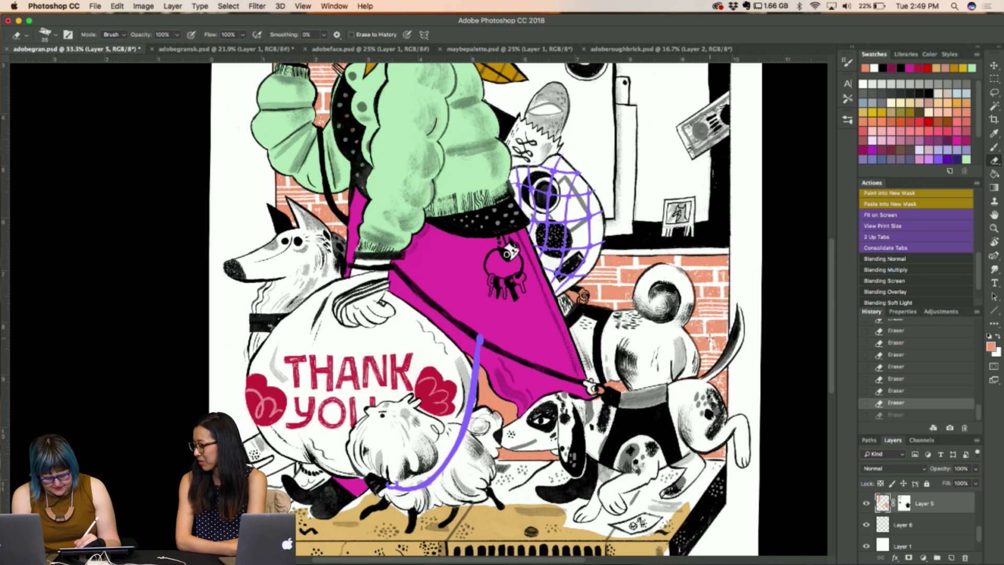
{"action": "key", "text": "super+z"}
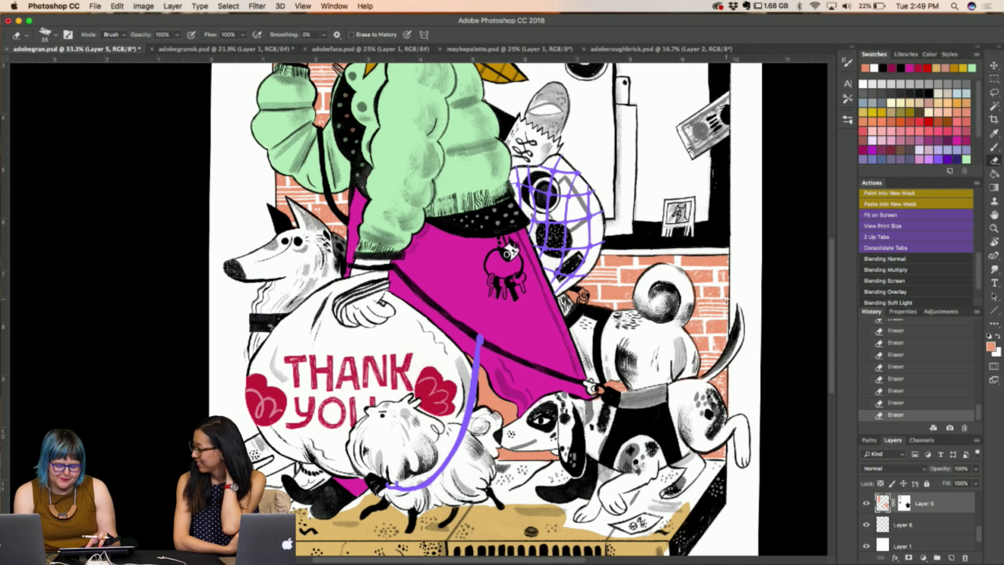
Erase mortar lines into the bricks between the fluffy dog and the spotted dog's muzzle, undoing an unwanted stroke
{"action": "scroll", "coordinate": [537, 315], "scroll_direction": "down", "scroll_amount": 5}
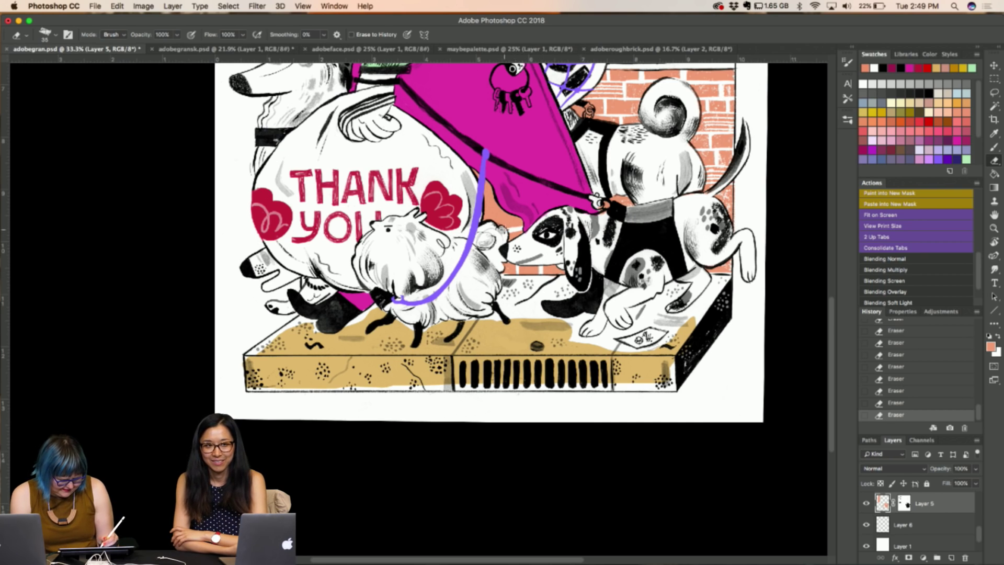
{"action": "key", "text": "super+z"}
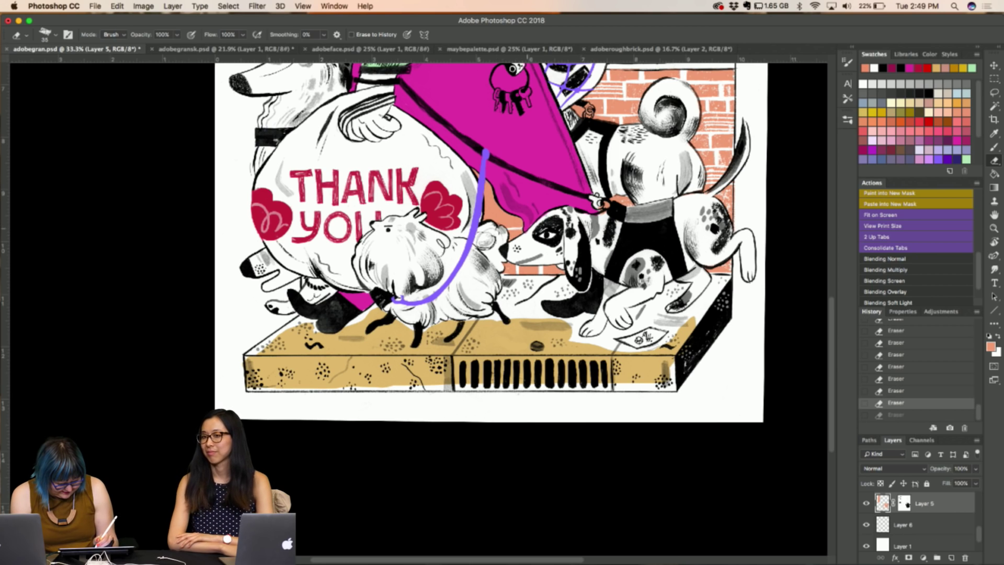
{"action": "key", "text": "super+z"}
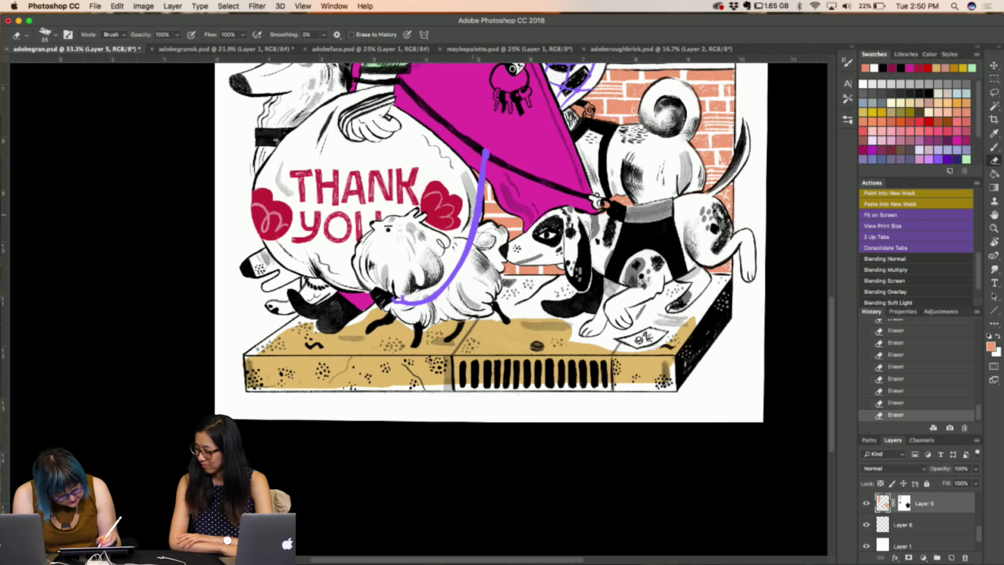
{"action": "scroll", "coordinate": [418, 236], "scroll_direction": "down", "scroll_amount": 2}
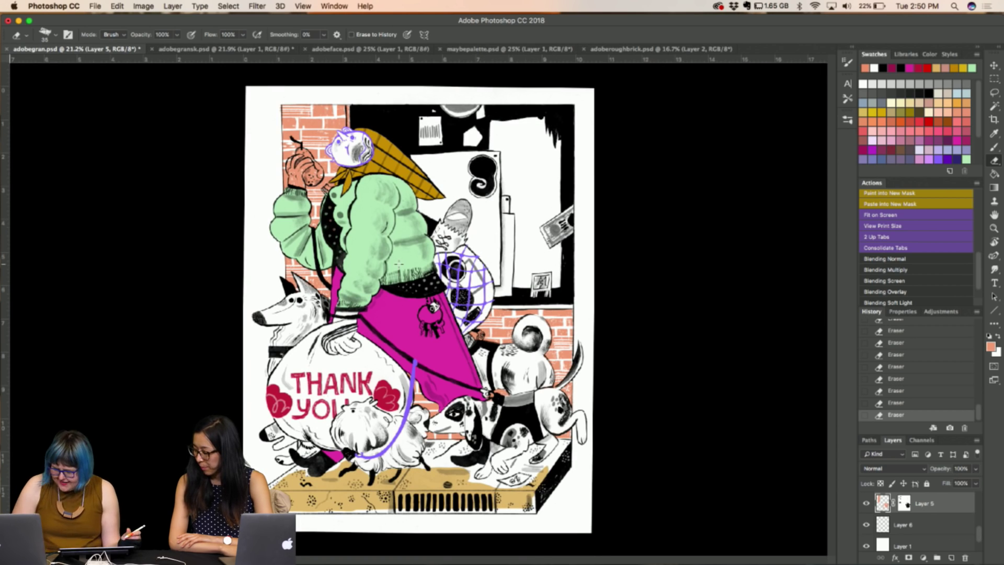
Touch up the brick wall's edge above the grandmother's head with brick colour, and brush black there on the Layer 5 mask
{"action": "key", "text": "l"}
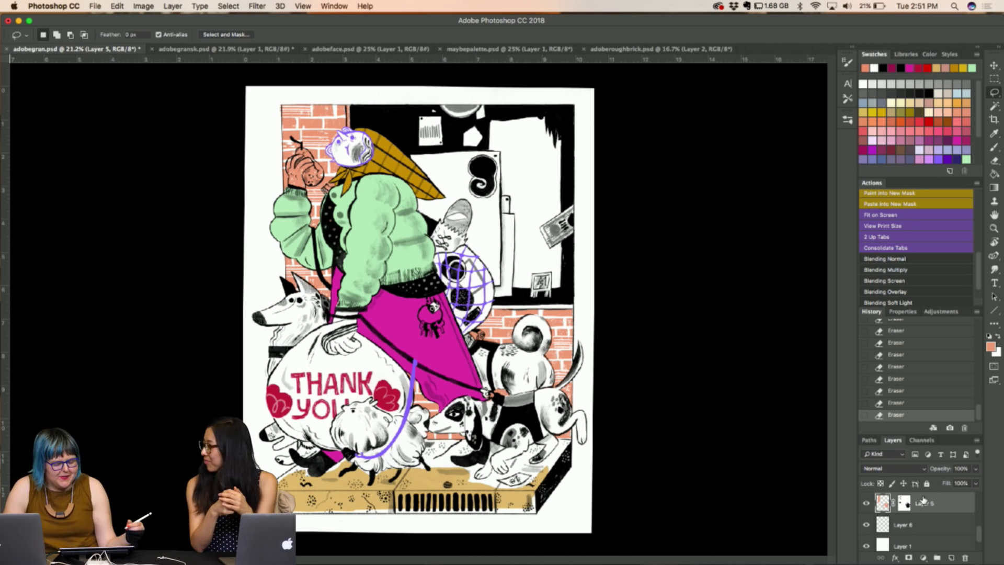
{"action": "key", "text": "b"}
{"action": "left_click", "coordinate": [347, 115]}
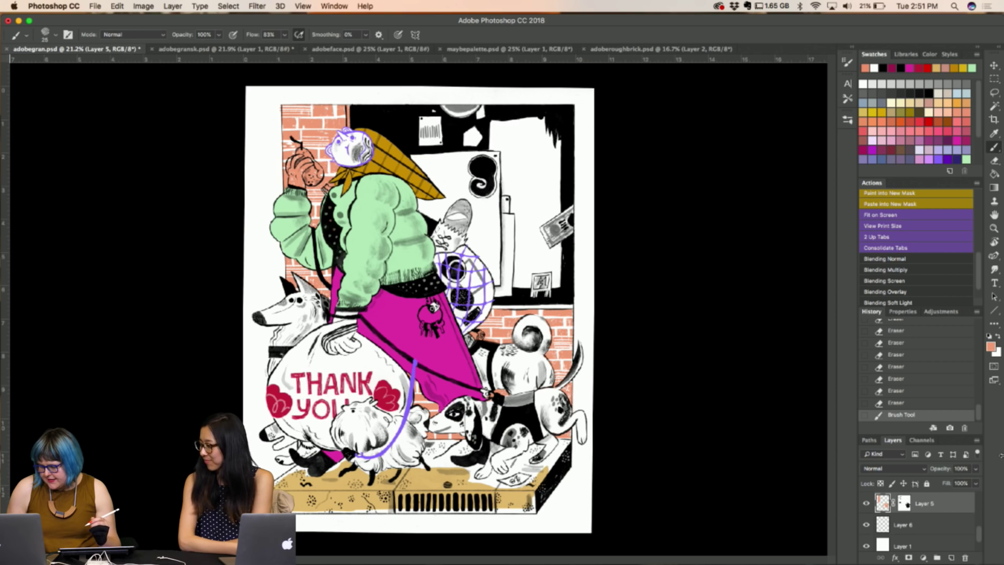
{"action": "left_click", "coordinate": [904, 507]}
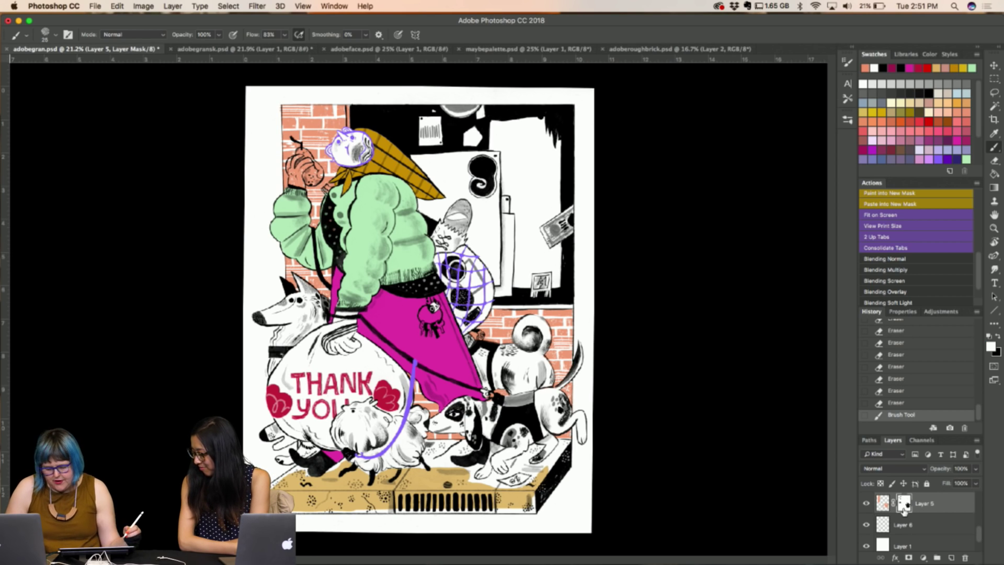
{"action": "left_click", "coordinate": [347, 129]}
{"action": "key", "text": "x"}
{"action": "left_click_drag", "start_coordinate": [348, 128], "coordinate": [350, 106]}
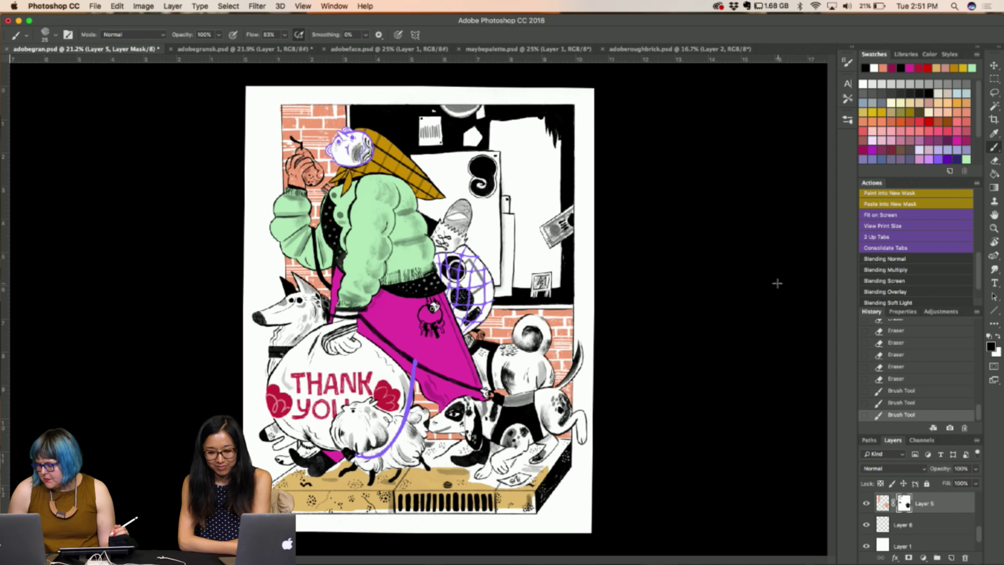
Lock Layer 5's transparent pixels and brush salmon brick colour along the upper left edge of the brick wall
{"action": "left_click", "coordinate": [883, 504]}
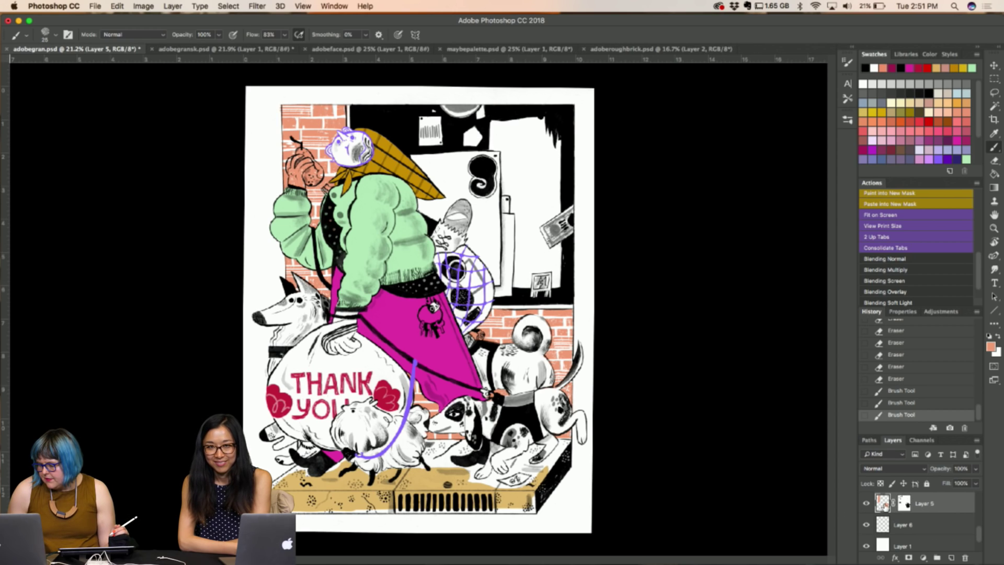
{"action": "left_click", "coordinate": [881, 483]}
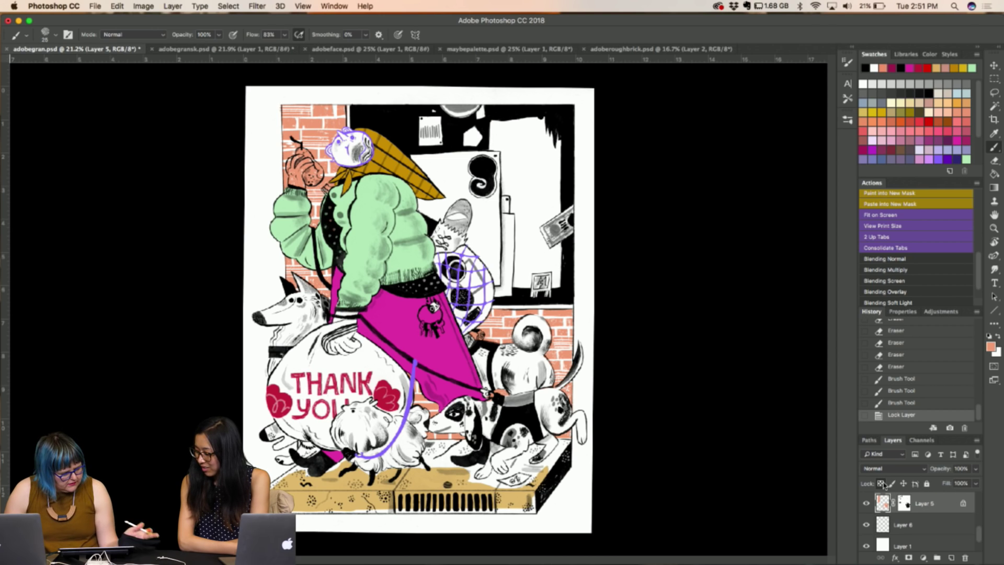
{"action": "key", "text": "i"}
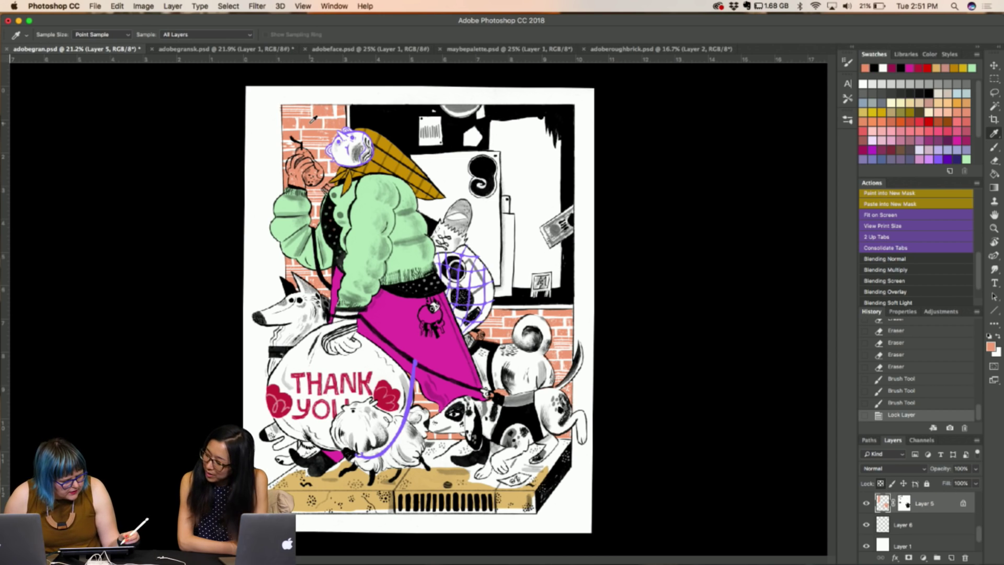
{"action": "key", "text": "b"}
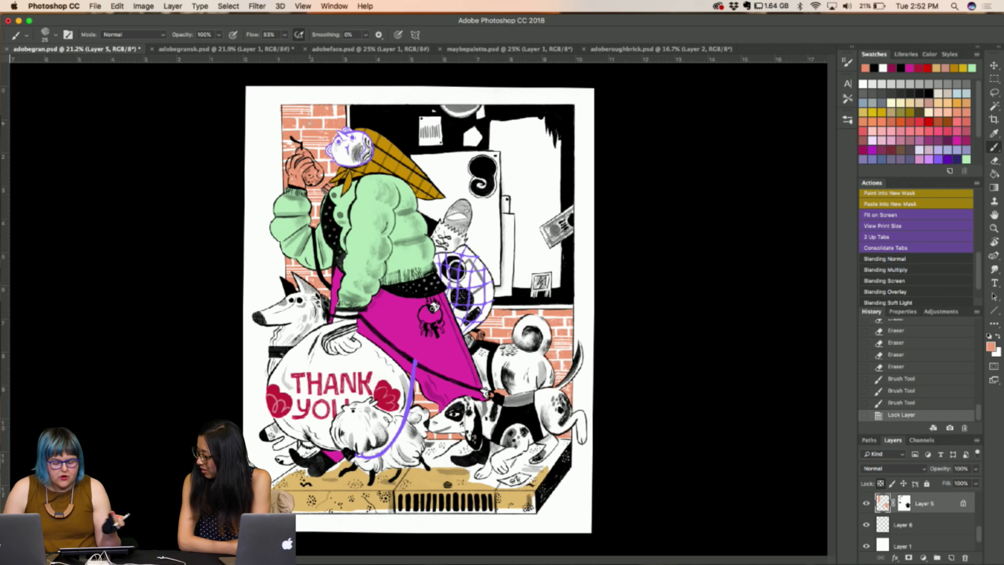
{"action": "left_click", "coordinate": [277, 119]}
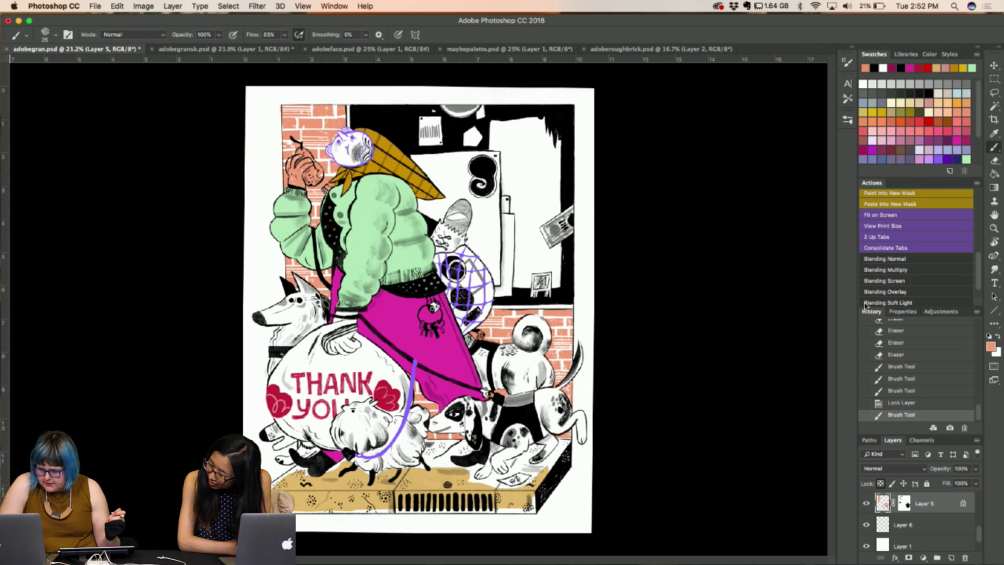
{"action": "left_click", "coordinate": [277, 111]}
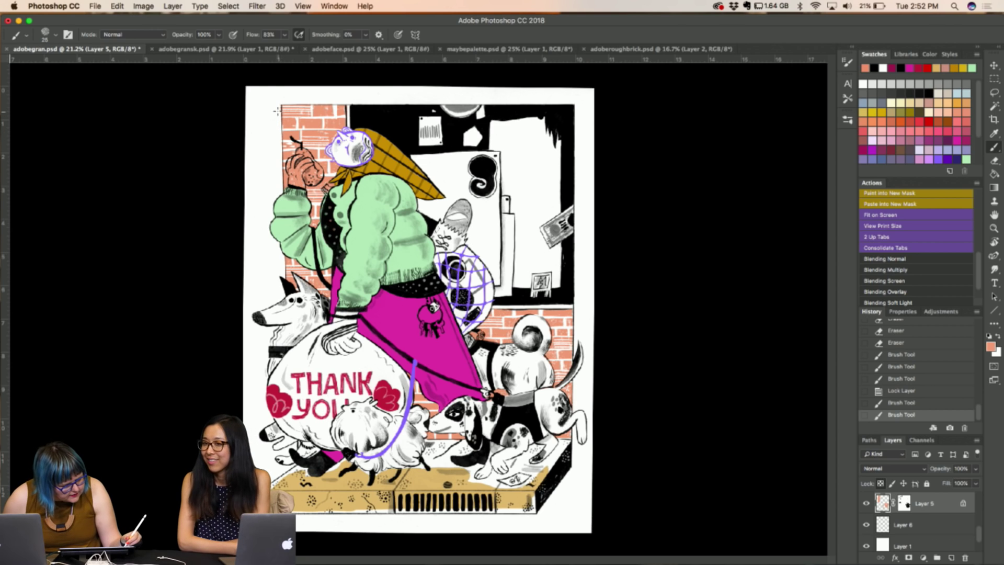
Lasso the brick wall's upper left edge on Layer 5, fill it with salmon, and check the layer by toggling its visibility
{"action": "key", "text": "l"}
{"action": "left_click_drag", "start_coordinate": [278, 111], "coordinate": [279, 113]}
{"action": "key", "text": "alt+BackSpace"}
{"action": "key", "text": "super+d"}
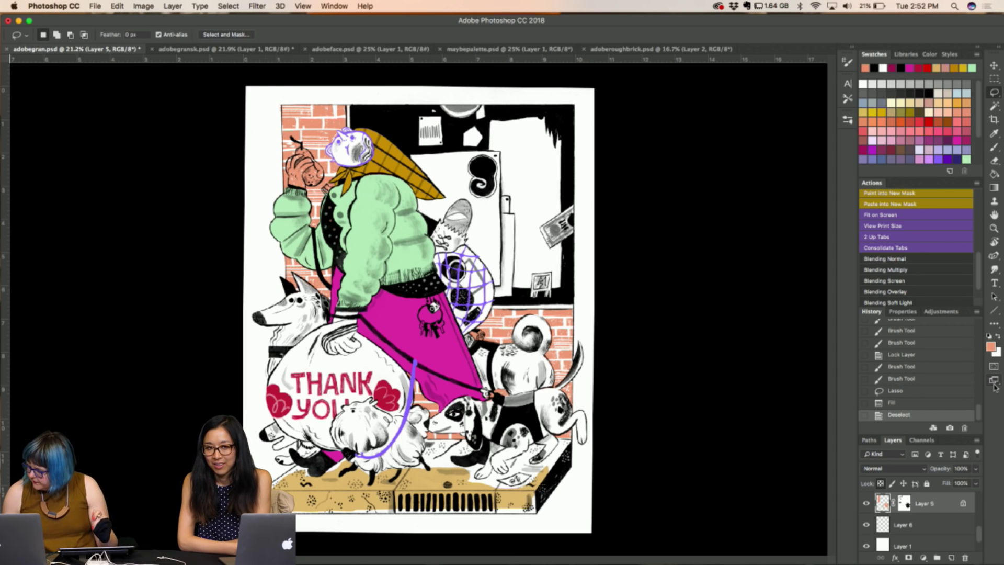
{"action": "left_click", "coordinate": [865, 503]}
{"action": "left_click", "coordinate": [866, 504]}
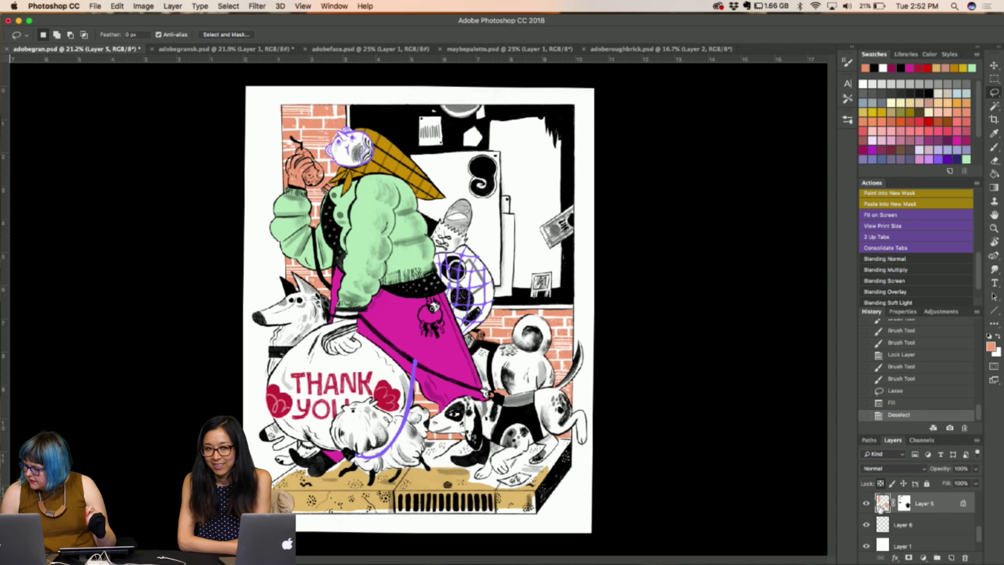
On the lines layer, lasso the black border around the wall's top left corner and fill it with salmon
{"action": "scroll", "coordinate": [900, 511], "scroll_direction": "up", "scroll_amount": 2}
{"action": "scroll", "coordinate": [899, 511], "scroll_direction": "up", "scroll_amount": 3}
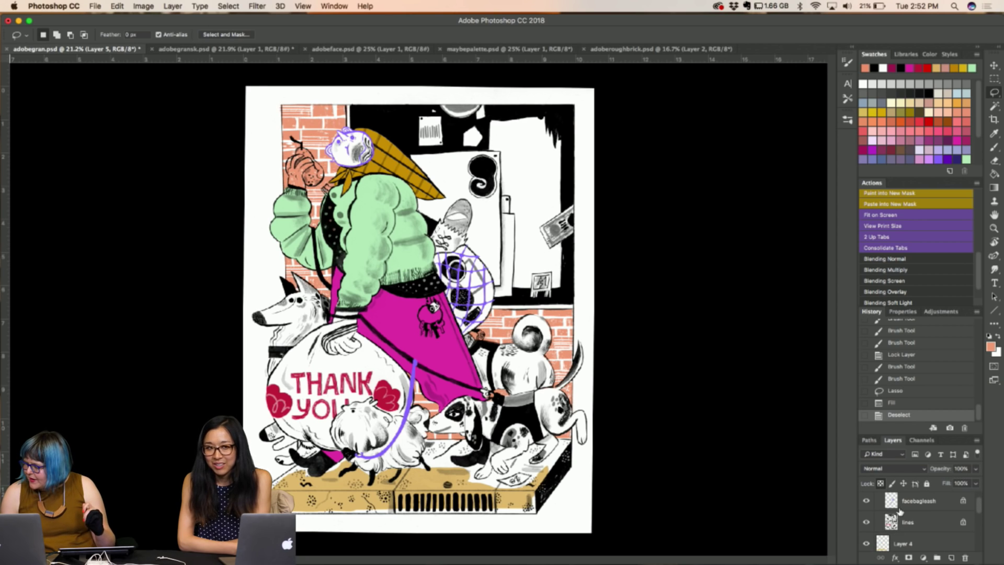
{"action": "scroll", "coordinate": [899, 512], "scroll_direction": "up", "scroll_amount": 1}
{"action": "left_click", "coordinate": [891, 530]}
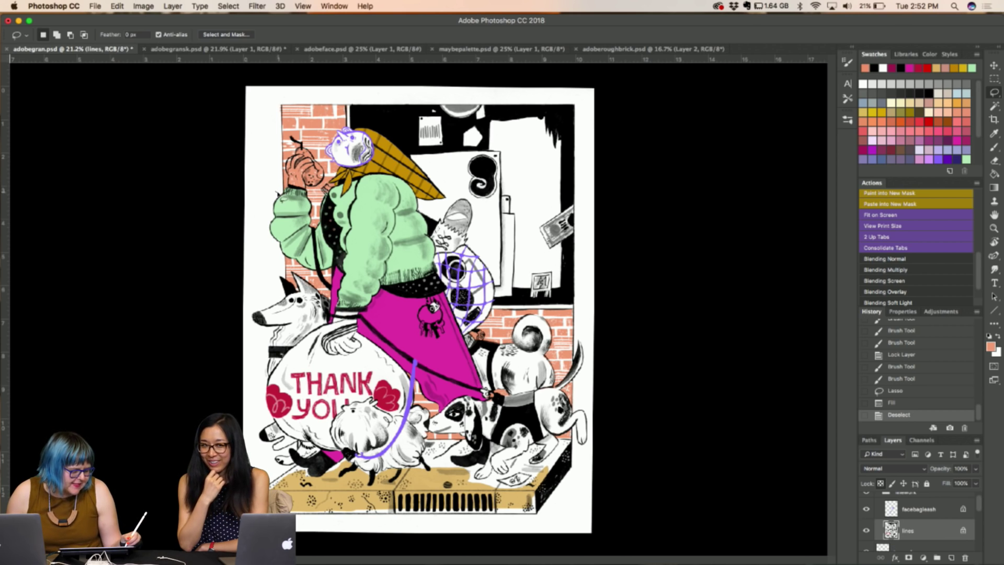
{"action": "left_click_drag", "start_coordinate": [285, 177], "coordinate": [277, 173]}
{"action": "left_click", "coordinate": [281, 193]}
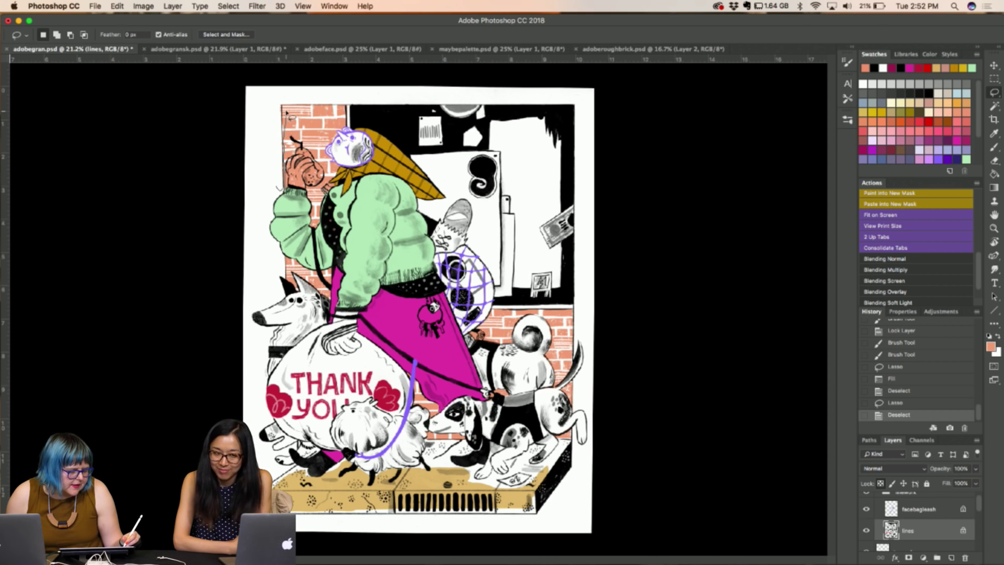
{"action": "left_click_drag", "start_coordinate": [287, 113], "coordinate": [342, 111]}
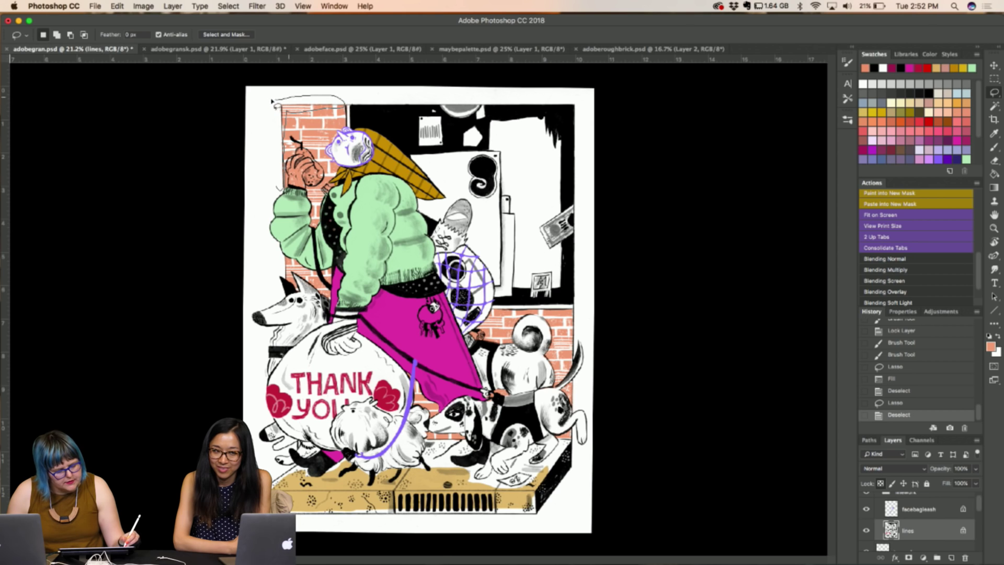
{"action": "left_click_drag", "start_coordinate": [274, 102], "coordinate": [266, 110]}
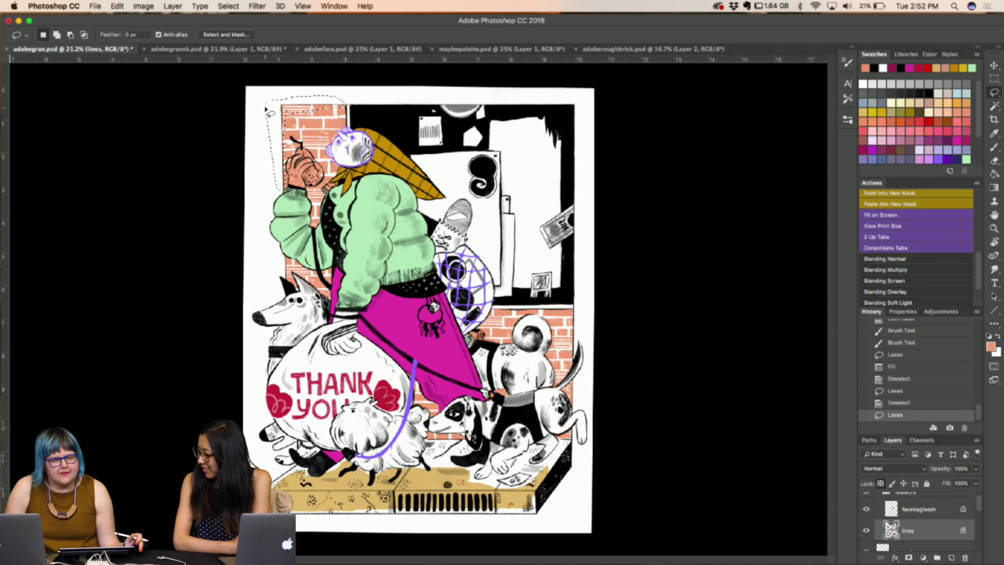
{"action": "key", "text": "alt+BackSpace"}
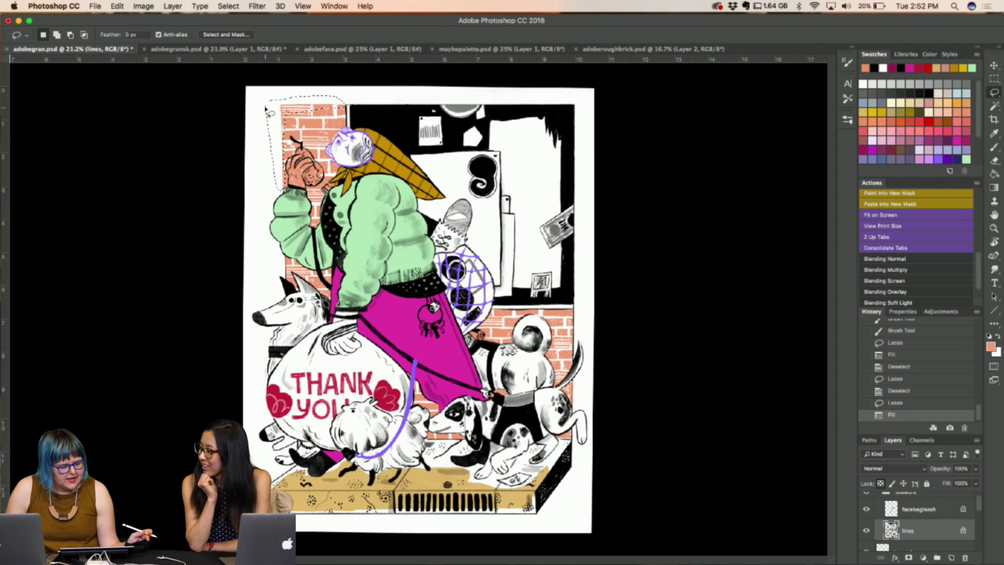
{"action": "key", "text": "super+d"}
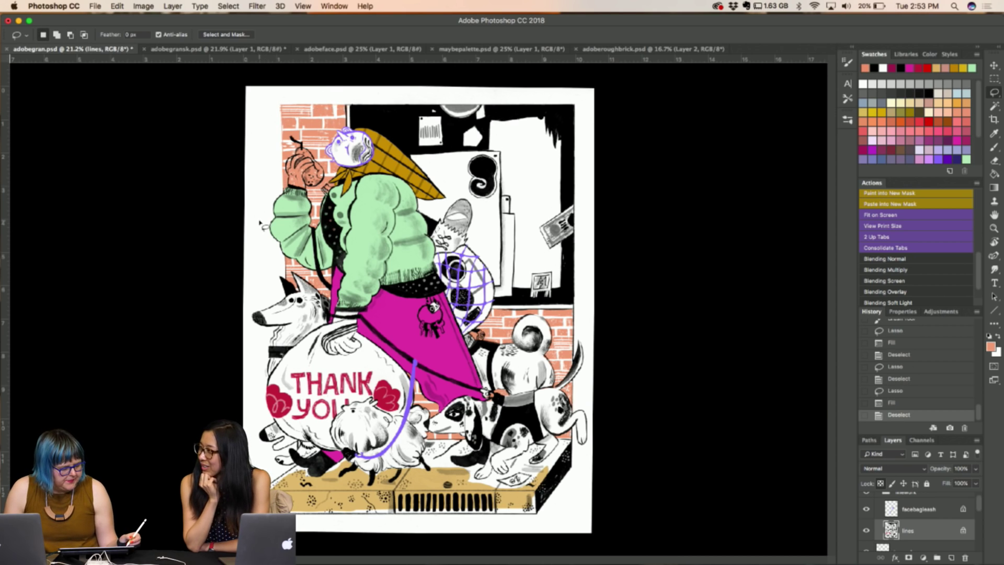
Brush salmon over the right border line beside the dog's raised tail and below the window, comparing earlier history states in between
{"action": "key", "text": "b"}
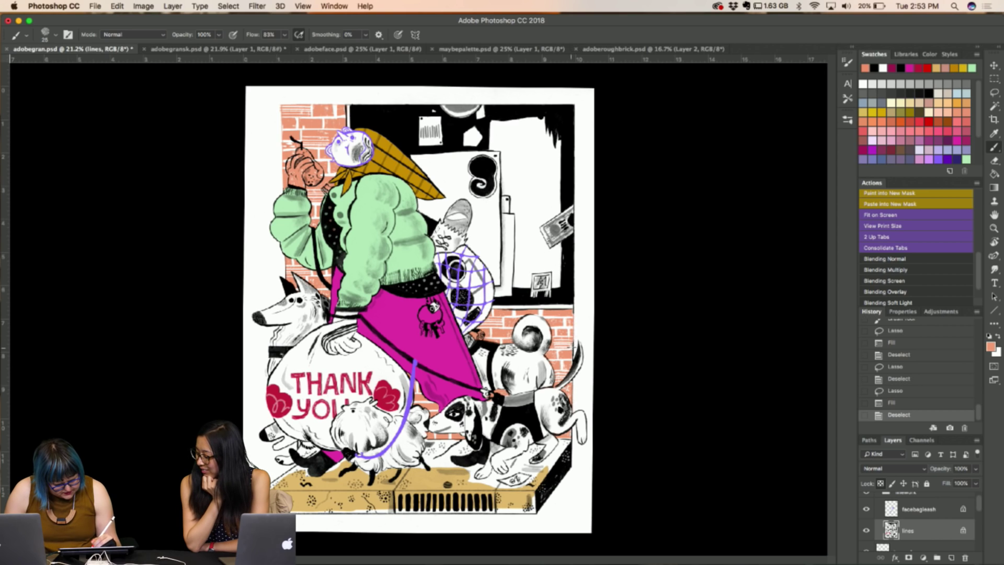
{"action": "left_click_drag", "start_coordinate": [574, 347], "coordinate": [574, 353]}
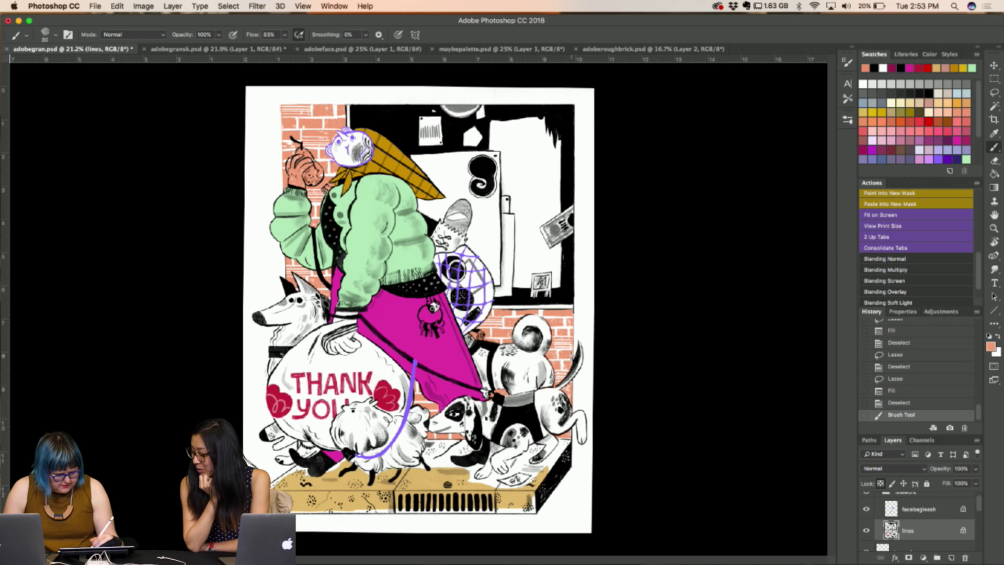
{"action": "left_click_drag", "start_coordinate": [574, 356], "coordinate": [572, 358]}
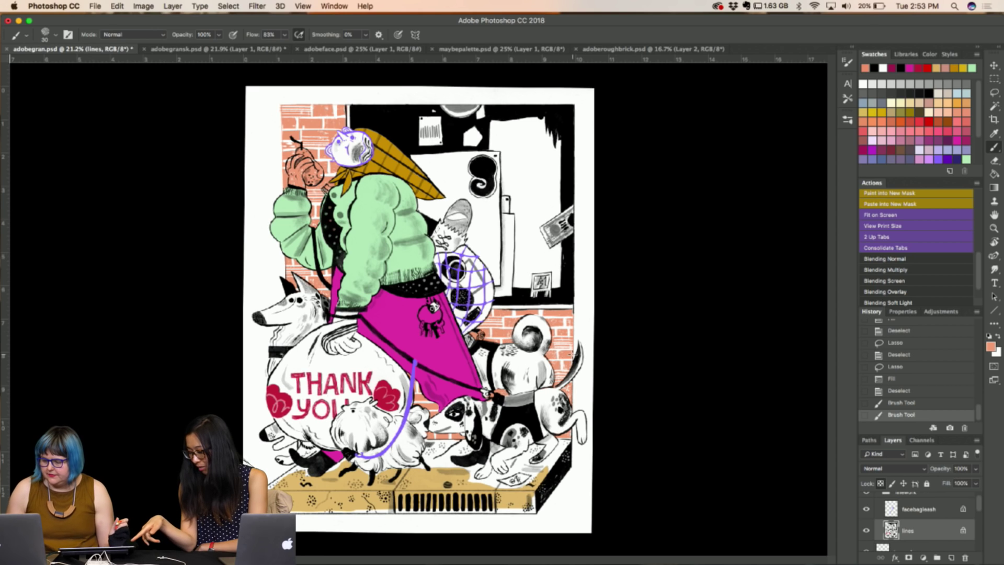
{"action": "left_click", "coordinate": [910, 391]}
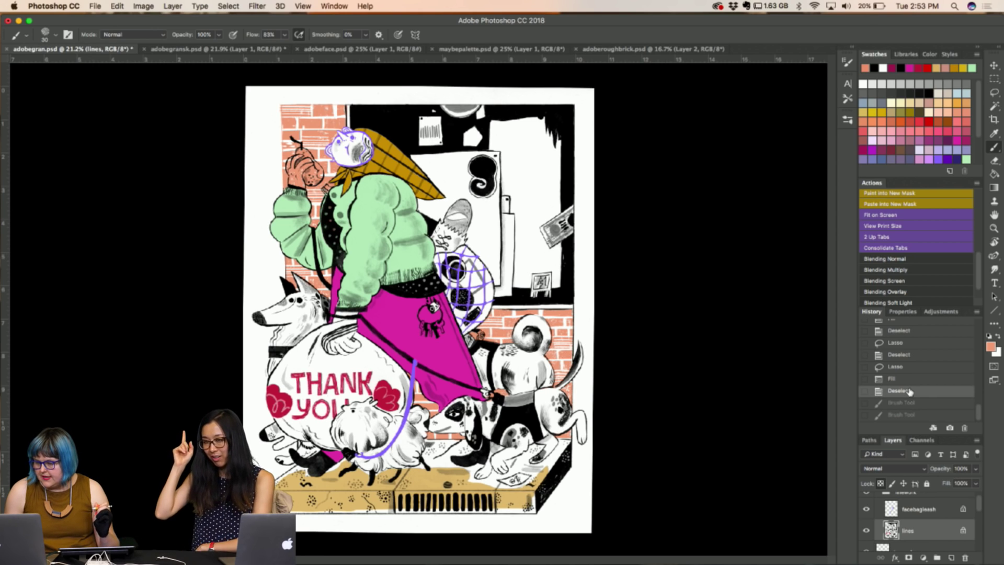
{"action": "left_click", "coordinate": [897, 380]}
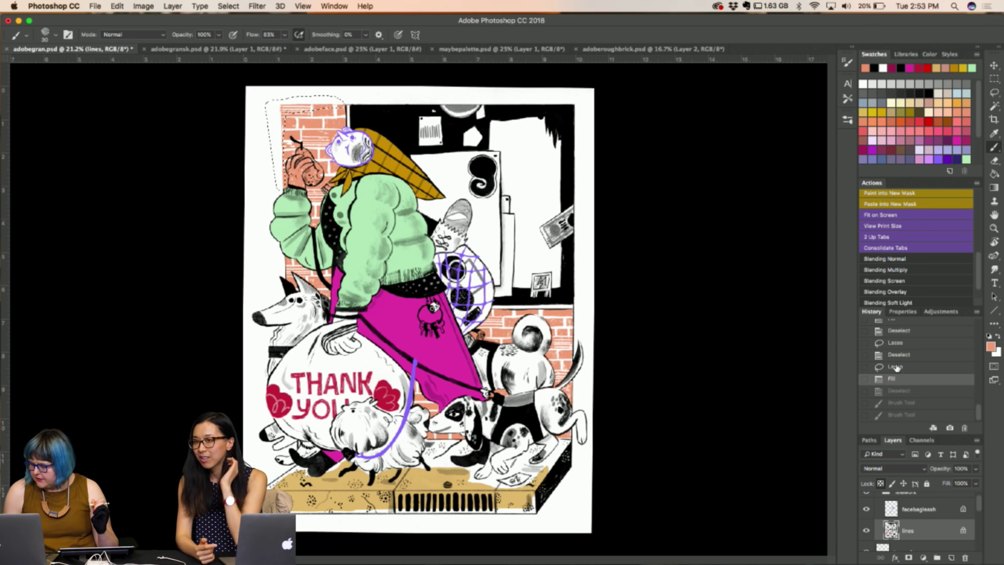
{"action": "left_click", "coordinate": [897, 368]}
{"action": "left_click", "coordinate": [898, 355]}
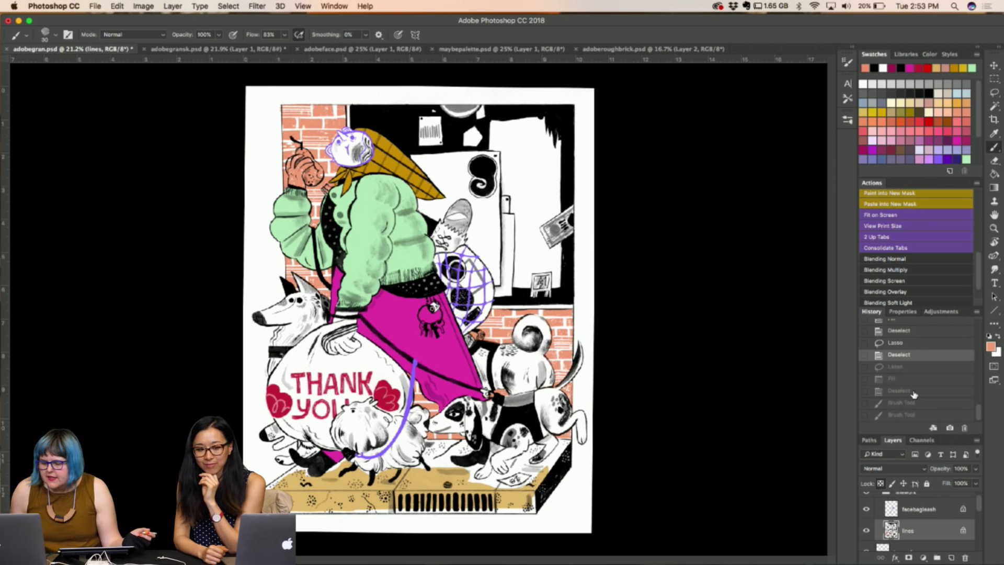
{"action": "left_click", "coordinate": [913, 415]}
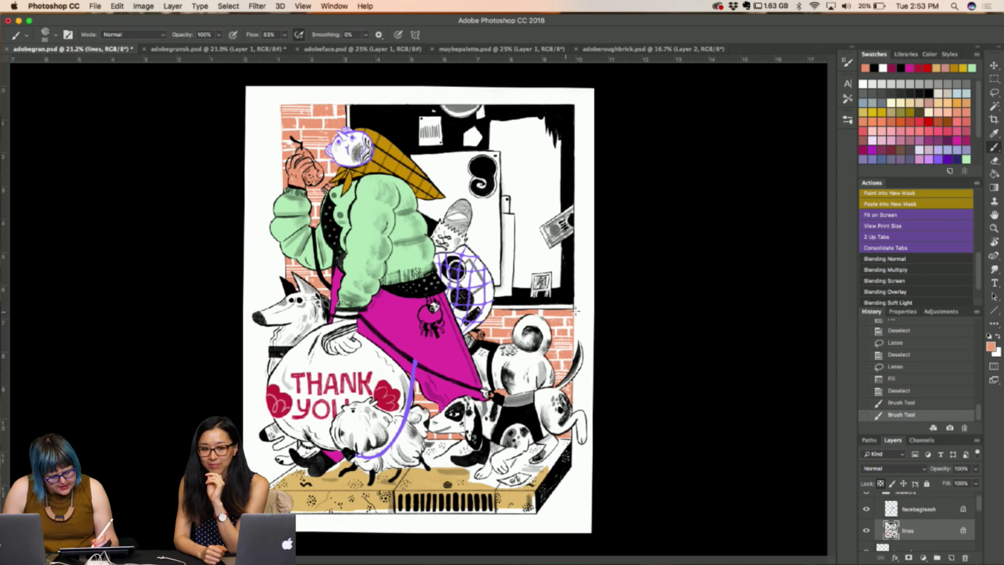
{"action": "left_click_drag", "start_coordinate": [576, 330], "coordinate": [576, 312]}
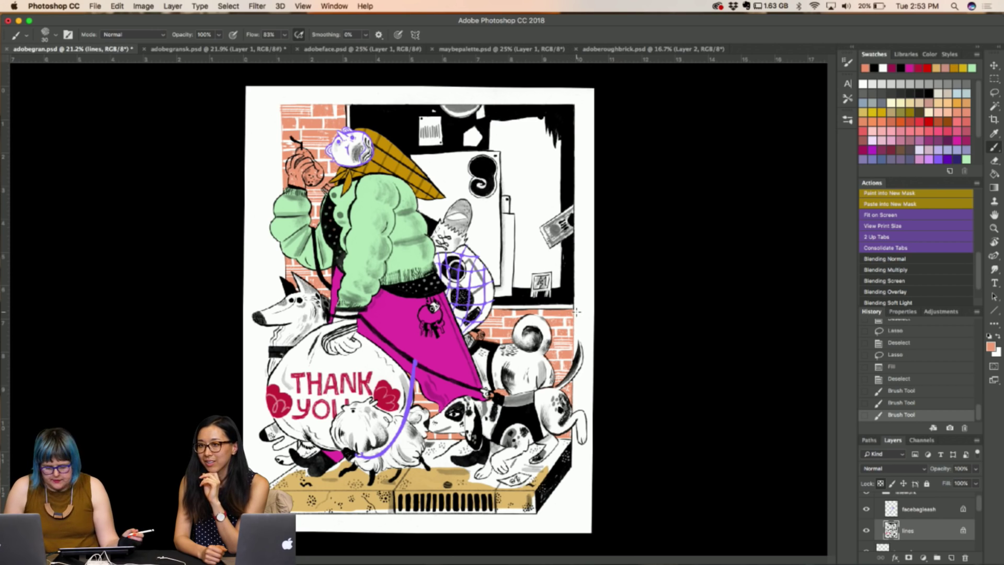
Unlock the lines layer's transparent pixels and erase along the brick wall's left border above the grandmother's sleeve
{"action": "key", "text": "slash"}
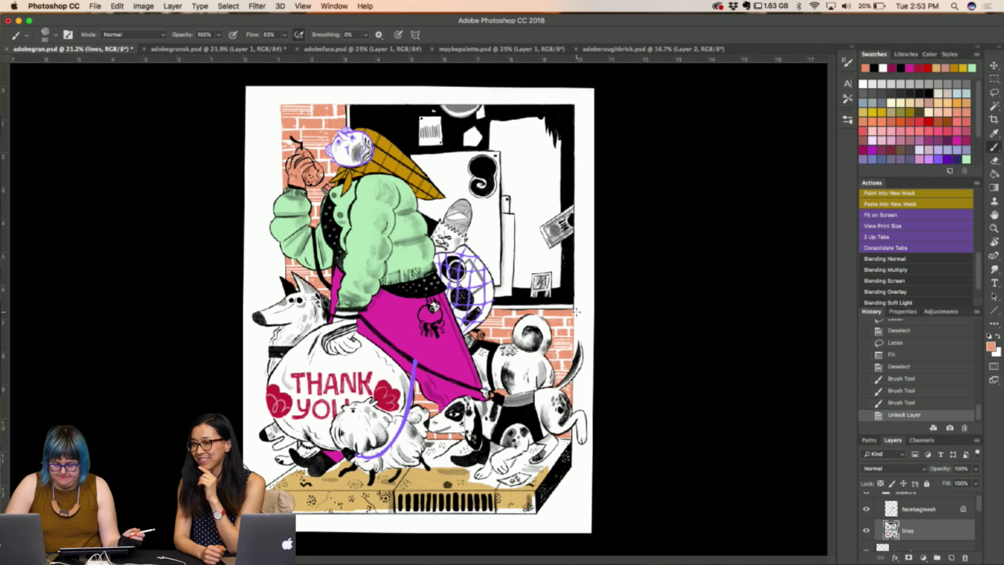
{"action": "key", "text": "e"}
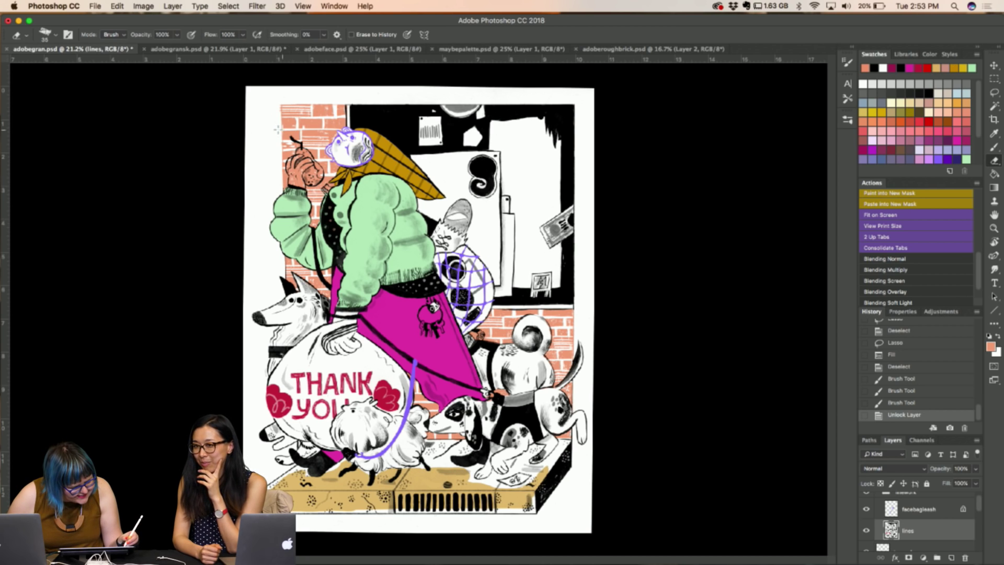
{"action": "left_click", "coordinate": [274, 128]}
{"action": "mouse_move", "coordinate": [281, 116]}
{"action": "left_mouse_down"}
{"action": "mouse_move", "coordinate": [269, 117]}
{"action": "mouse_move", "coordinate": [281, 165]}
{"action": "left_mouse_up"}
{"action": "left_click", "coordinate": [278, 168]}
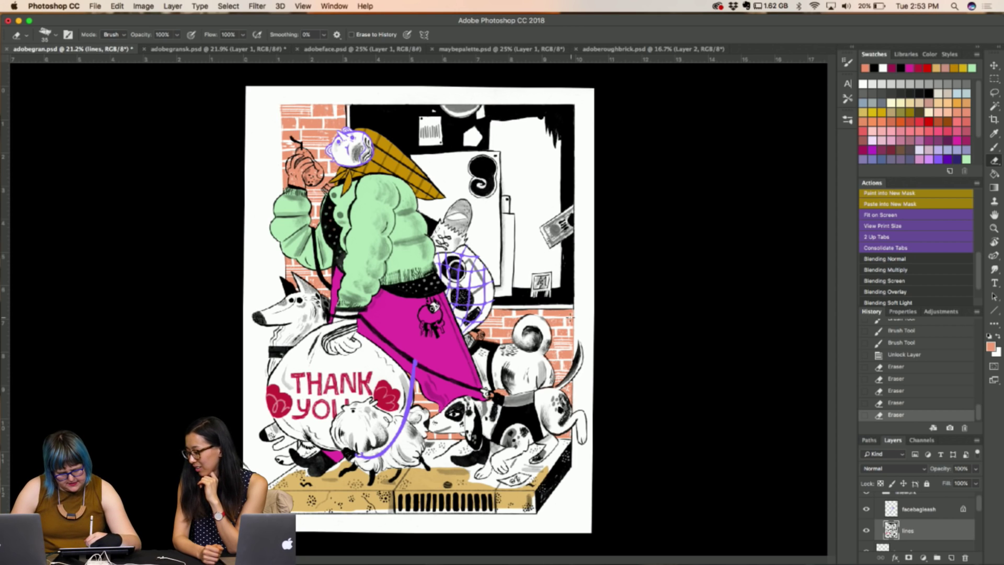
Erase bits of the right border line below the window on the lines layer, and relock its transparent pixels
{"action": "left_click", "coordinate": [568, 318]}
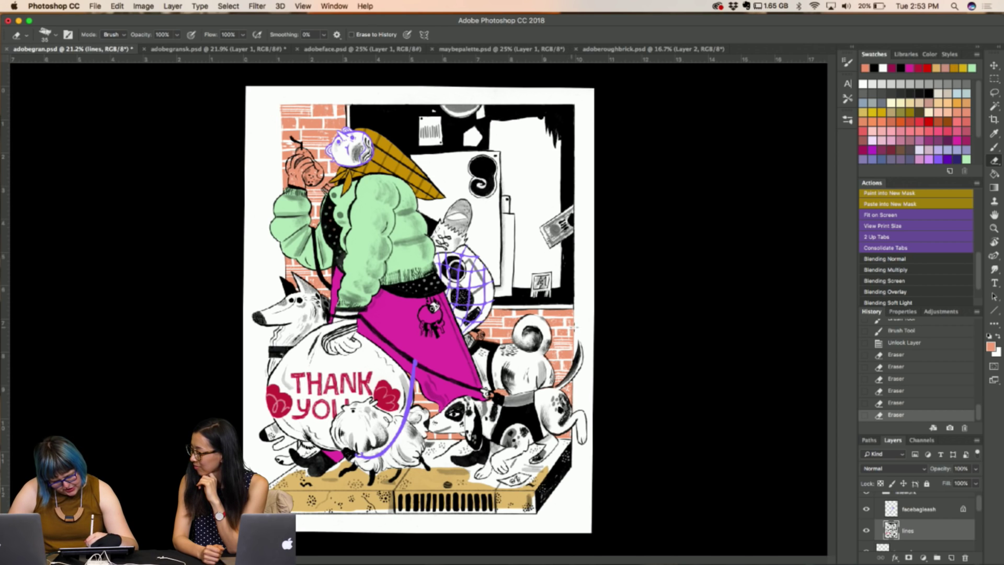
{"action": "left_click", "coordinate": [577, 325]}
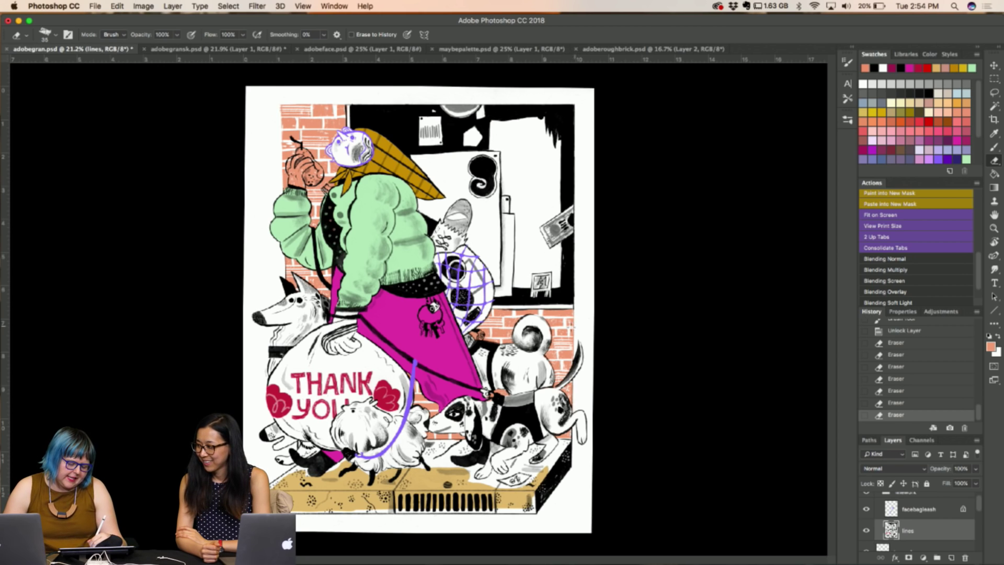
{"action": "left_click_drag", "start_coordinate": [577, 325], "coordinate": [571, 326]}
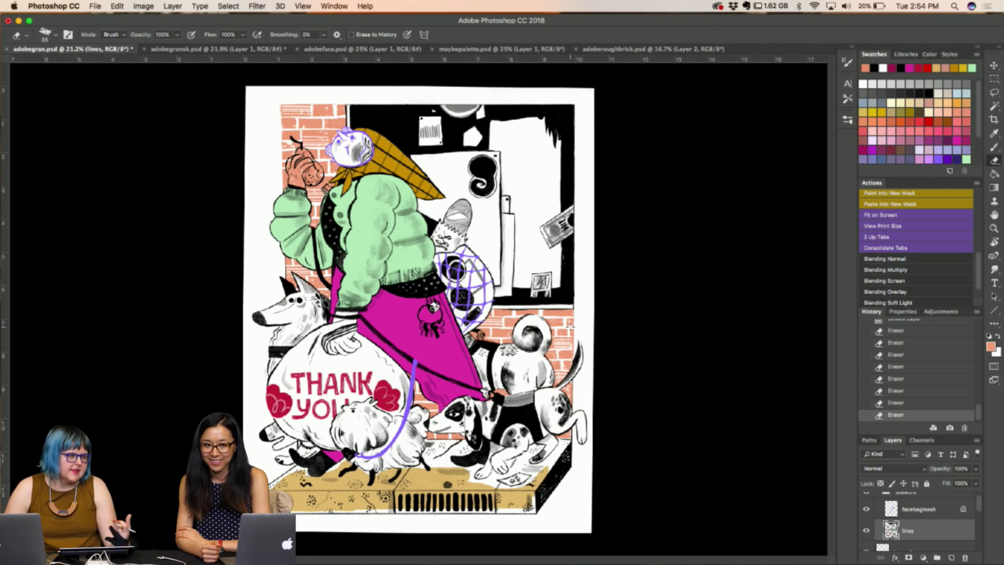
{"action": "key", "text": "slash"}
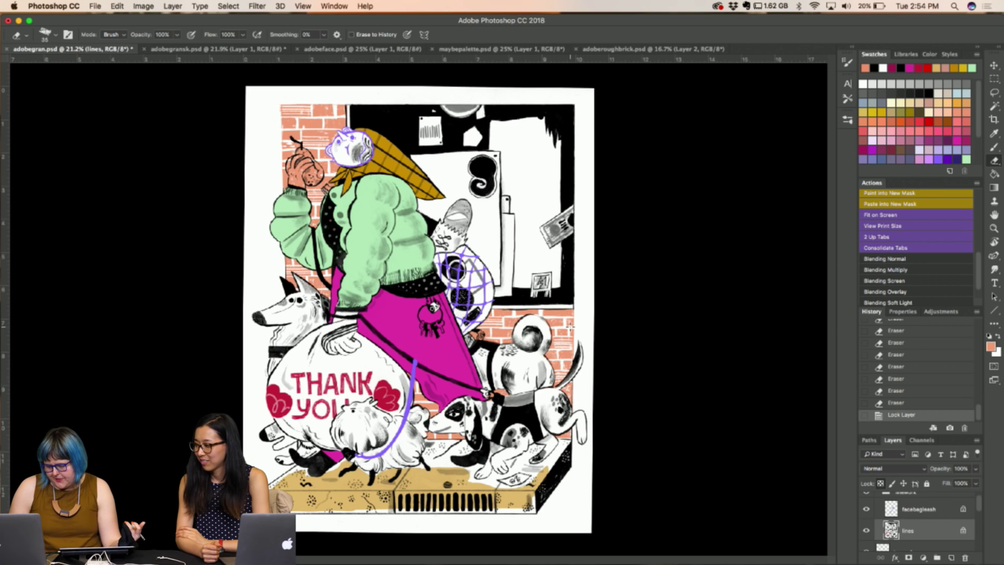
Unlock the lines layer, erase the border line beside the tip of the dog's tail, and relock its transparent pixels
{"action": "key", "text": "b"}
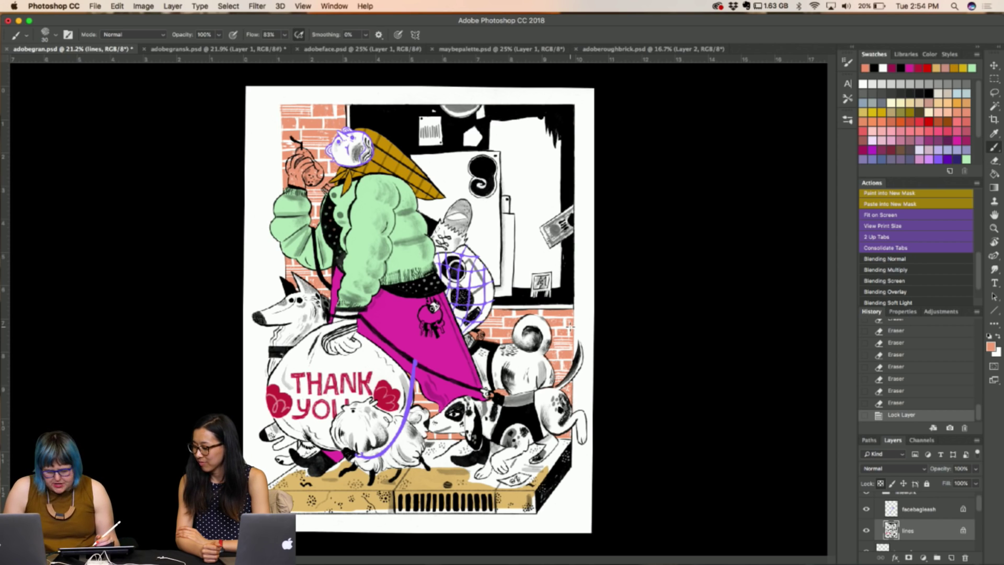
{"action": "key", "text": "slash"}
{"action": "key", "text": "e"}
{"action": "left_click_drag", "start_coordinate": [569, 348], "coordinate": [574, 346]}
{"action": "key", "text": "slash"}
{"action": "key", "text": "b"}
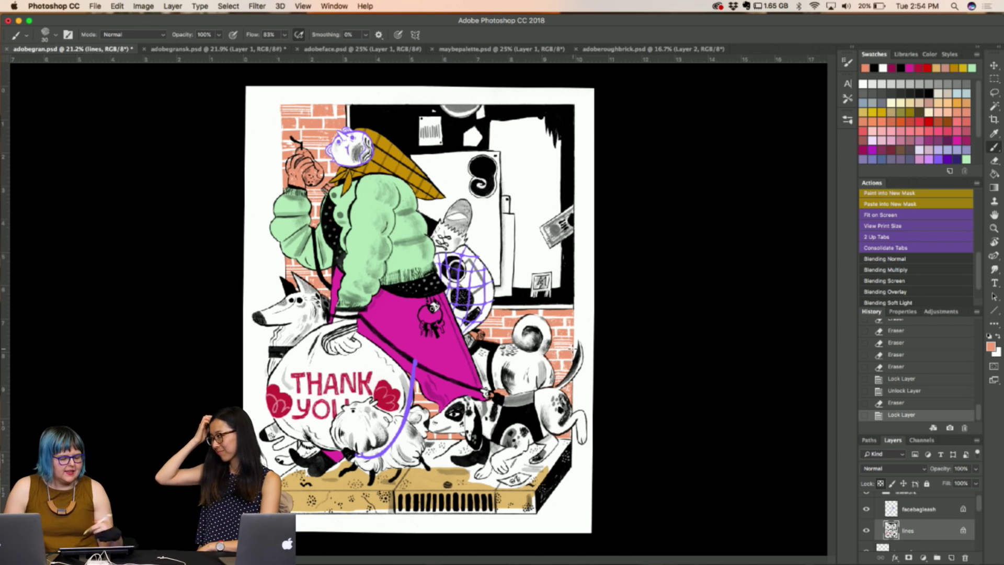
Unlock the lines layer's transparent pixels and erase part of the border along the brick wall's top edge
{"action": "key", "text": "slash"}
{"action": "key", "text": "e"}
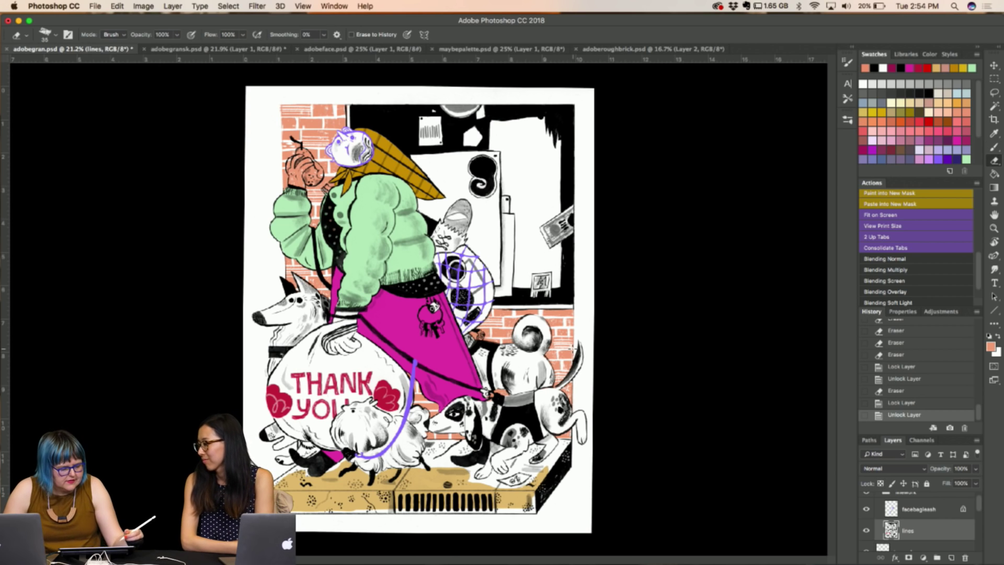
{"action": "left_click_drag", "start_coordinate": [332, 97], "coordinate": [335, 105]}
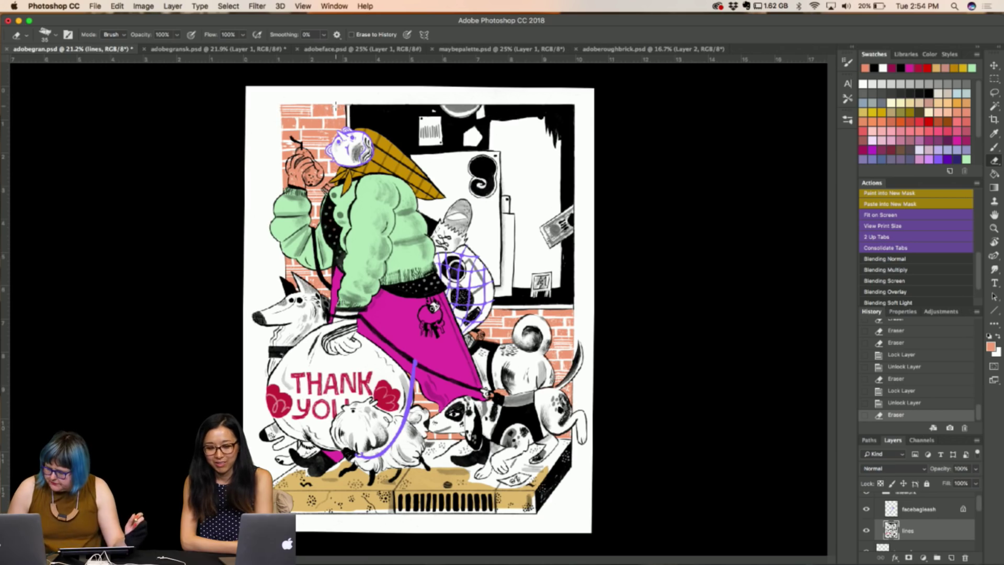